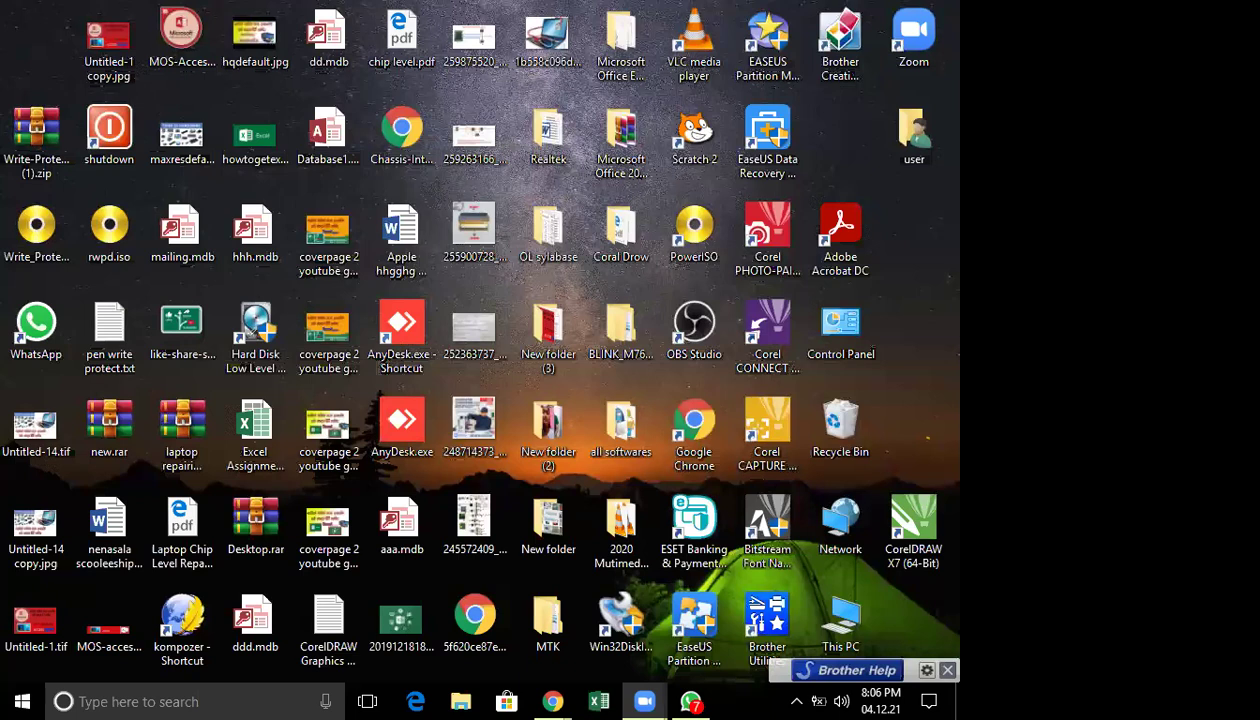
Open the workbook excel all(AutoRecovered).xlsx from the exal 3 folder on Local Disk (D:).
{"action": "double_click", "coordinate": [838, 612]}
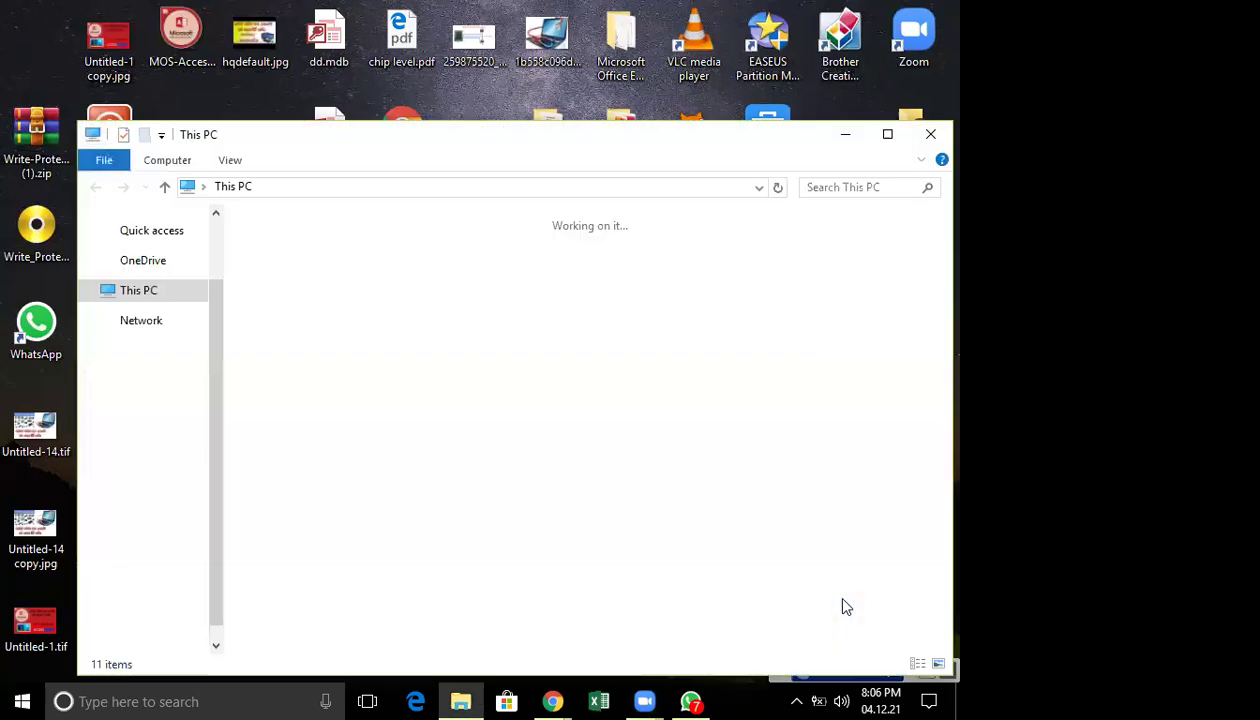
{"action": "double_click", "coordinate": [639, 388]}
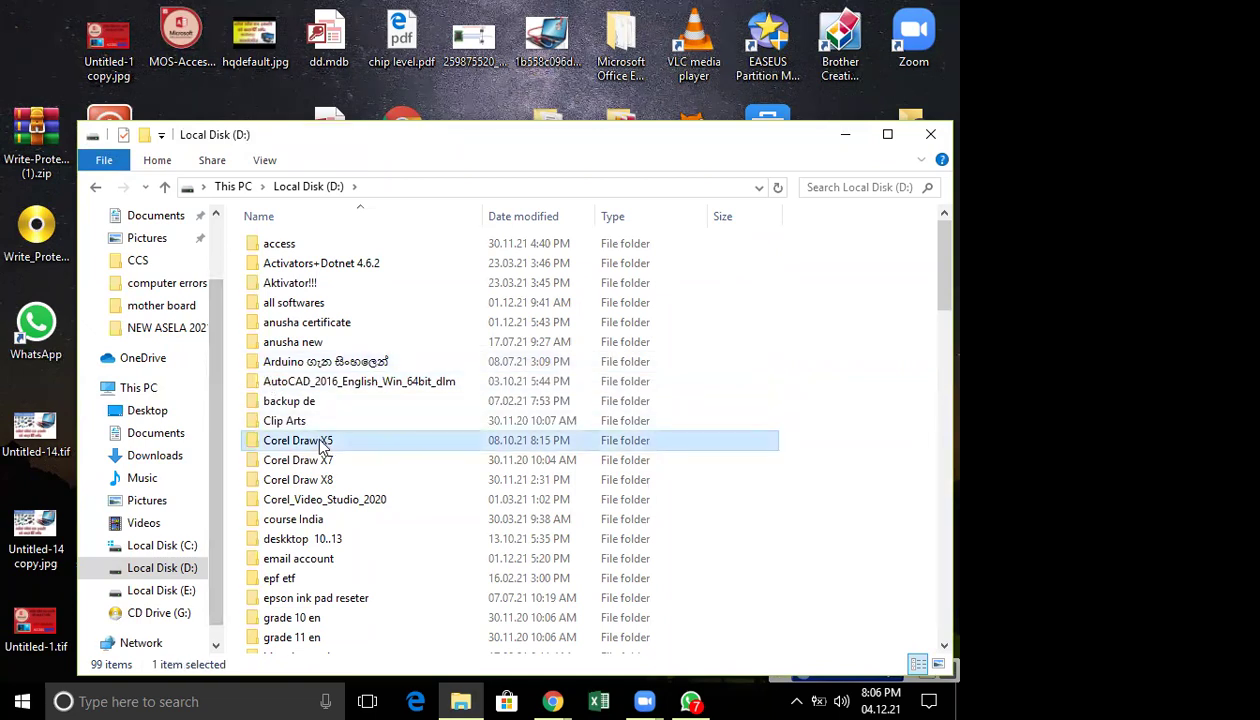
{"action": "scroll", "coordinate": [323, 447], "scroll_direction": "down", "scroll_amount": 13}
{"action": "left_click", "coordinate": [279, 245]}
{"action": "double_click", "coordinate": [279, 245]}
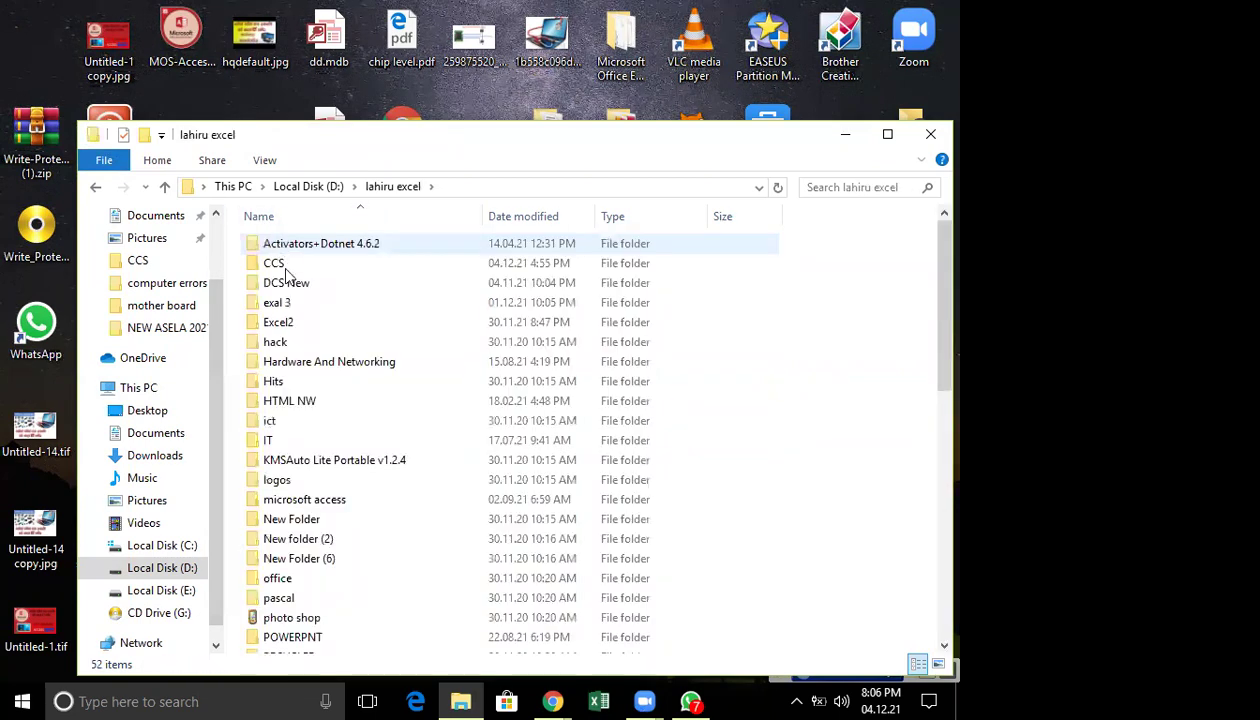
{"action": "double_click", "coordinate": [292, 306]}
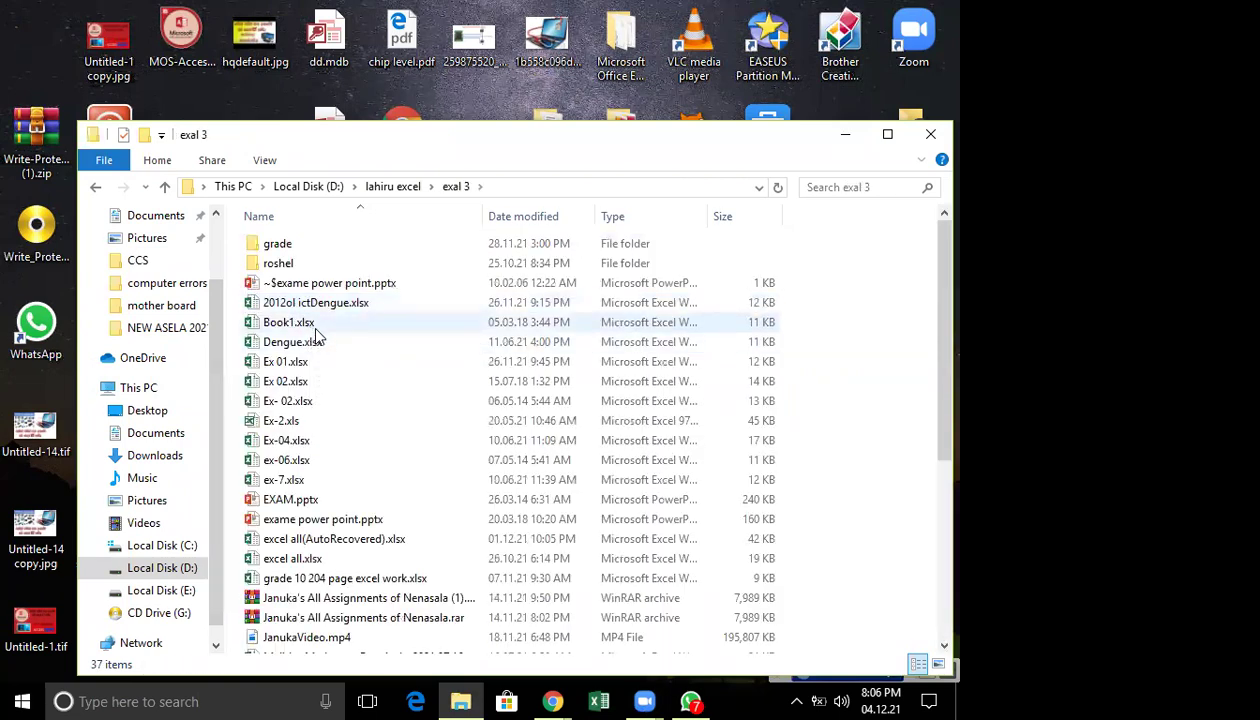
{"action": "left_click", "coordinate": [350, 542]}
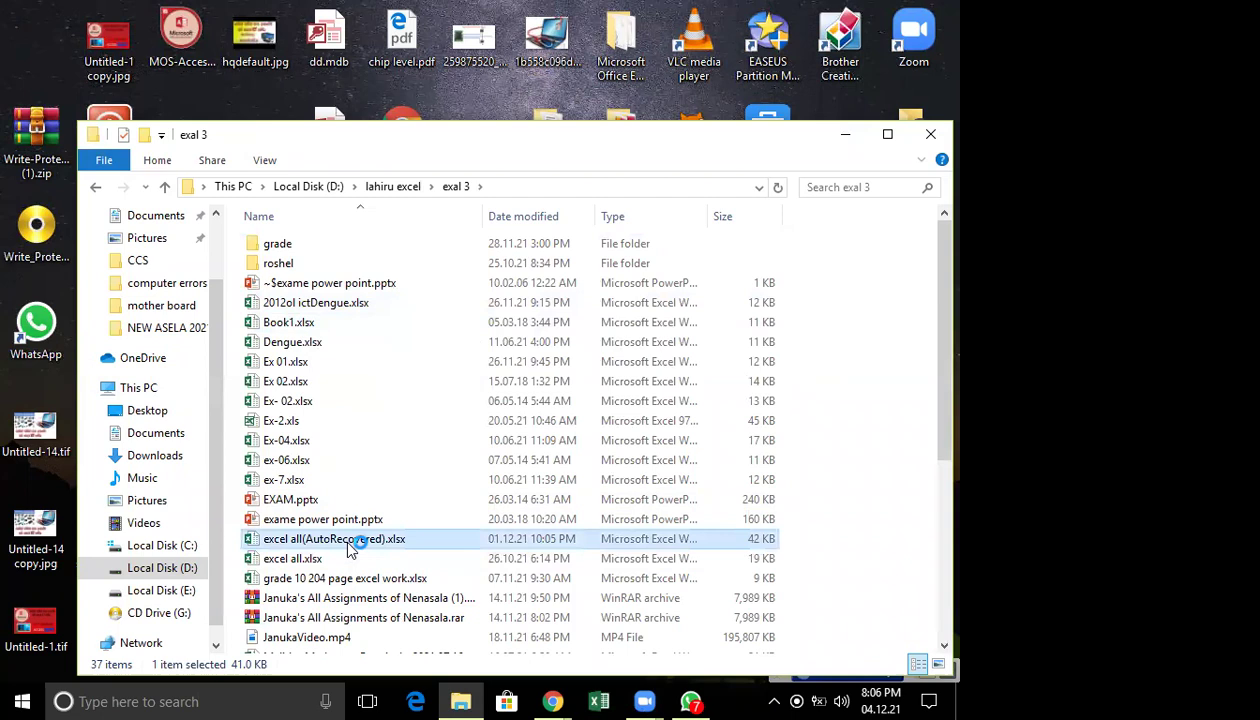
{"action": "double_click", "coordinate": [342, 538]}
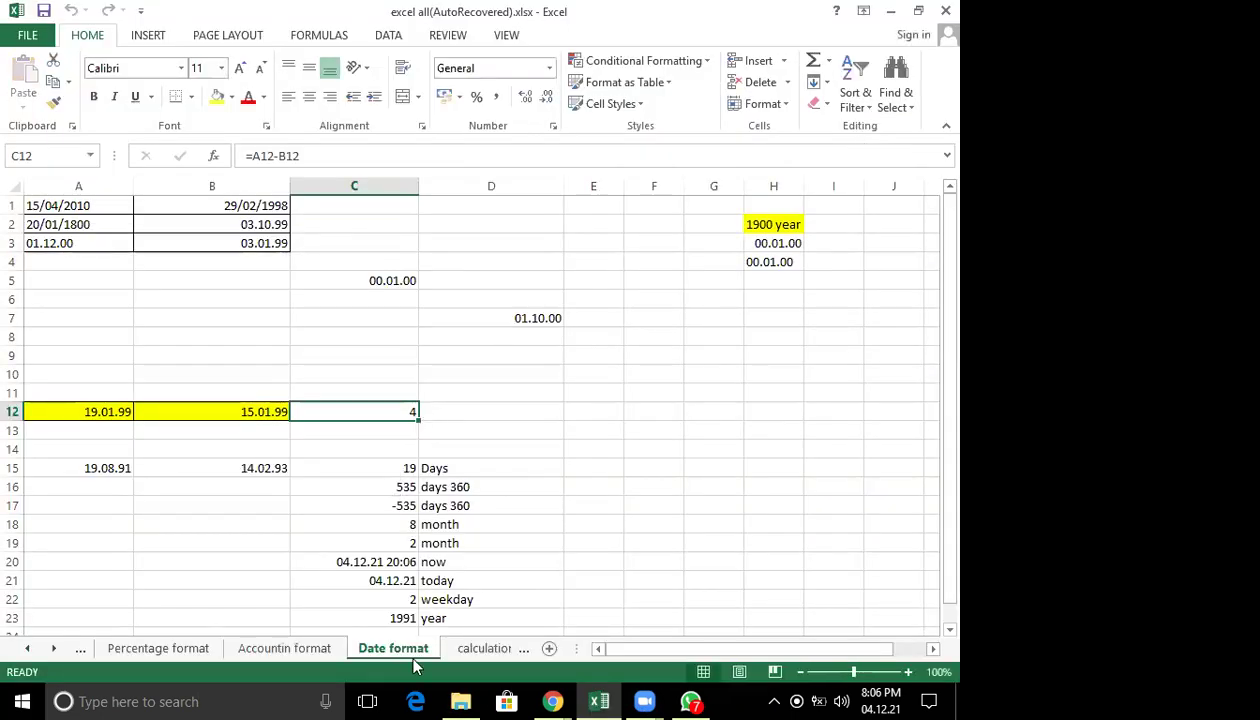
Examine the two dates in A15 and B15 and the DAY formula in C15 on the Date format sheet.
{"action": "left_click", "coordinate": [480, 650]}
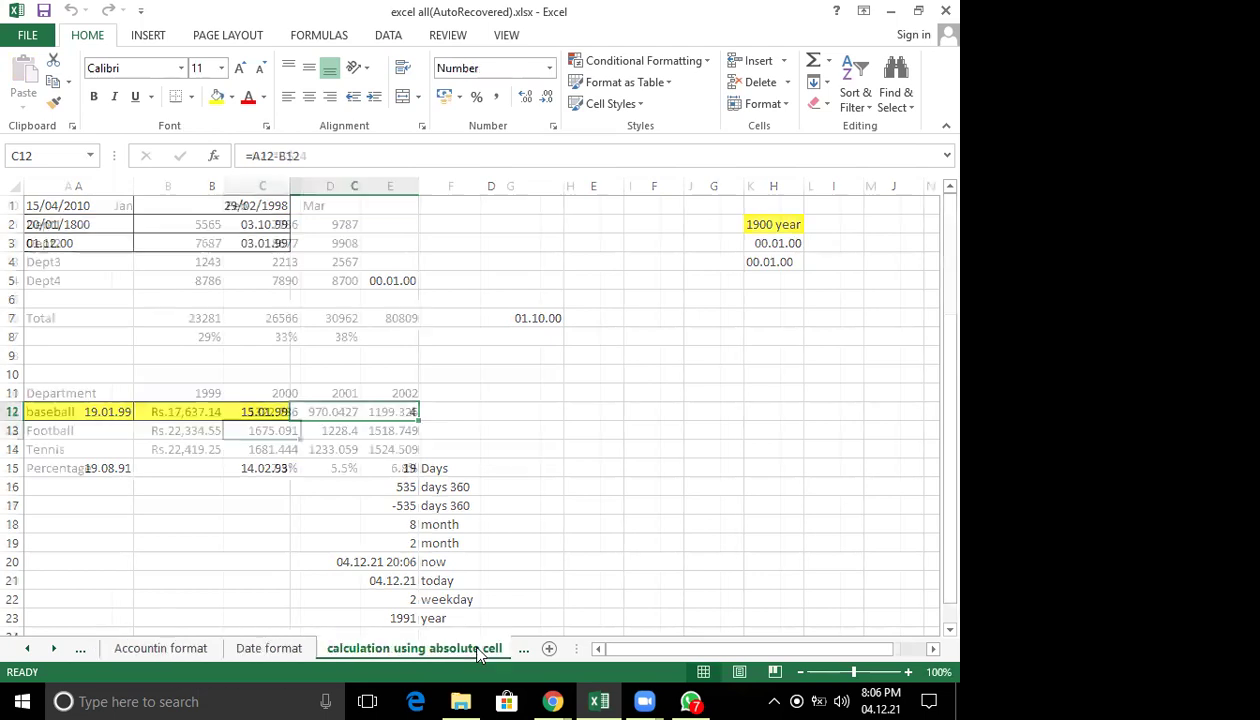
{"action": "left_click", "coordinate": [265, 650]}
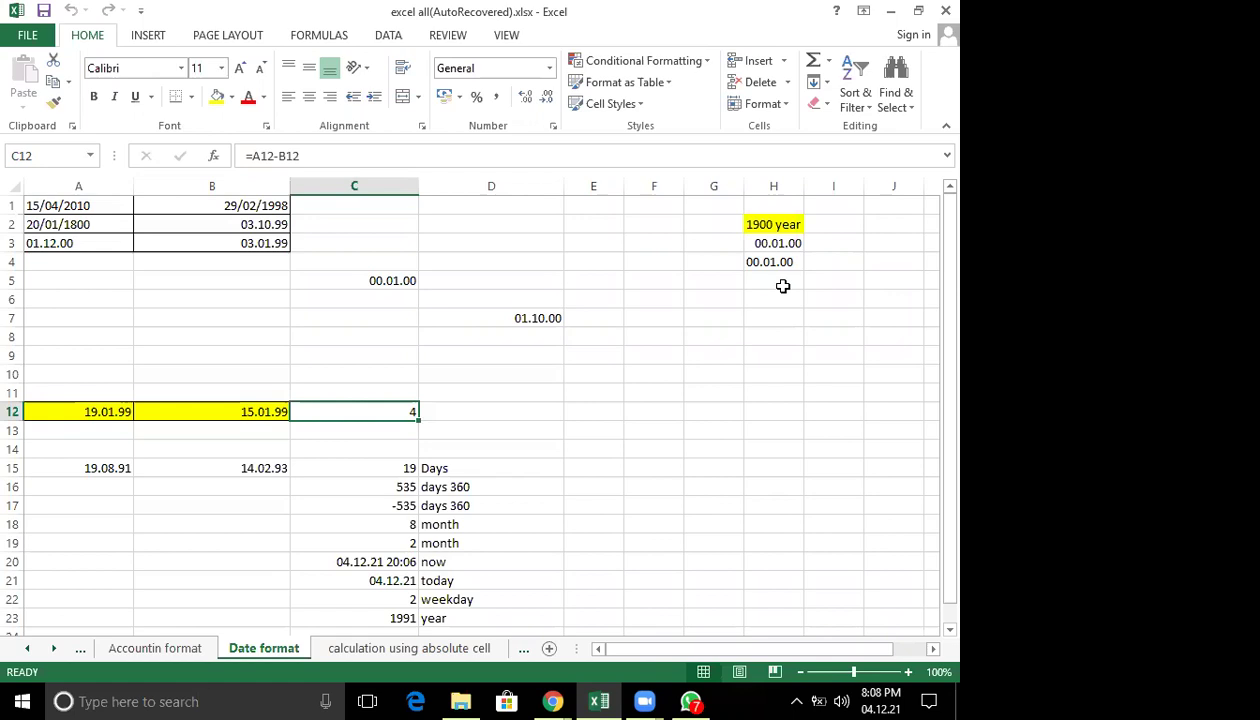
{"action": "left_click", "coordinate": [427, 470]}
{"action": "left_click", "coordinate": [404, 468]}
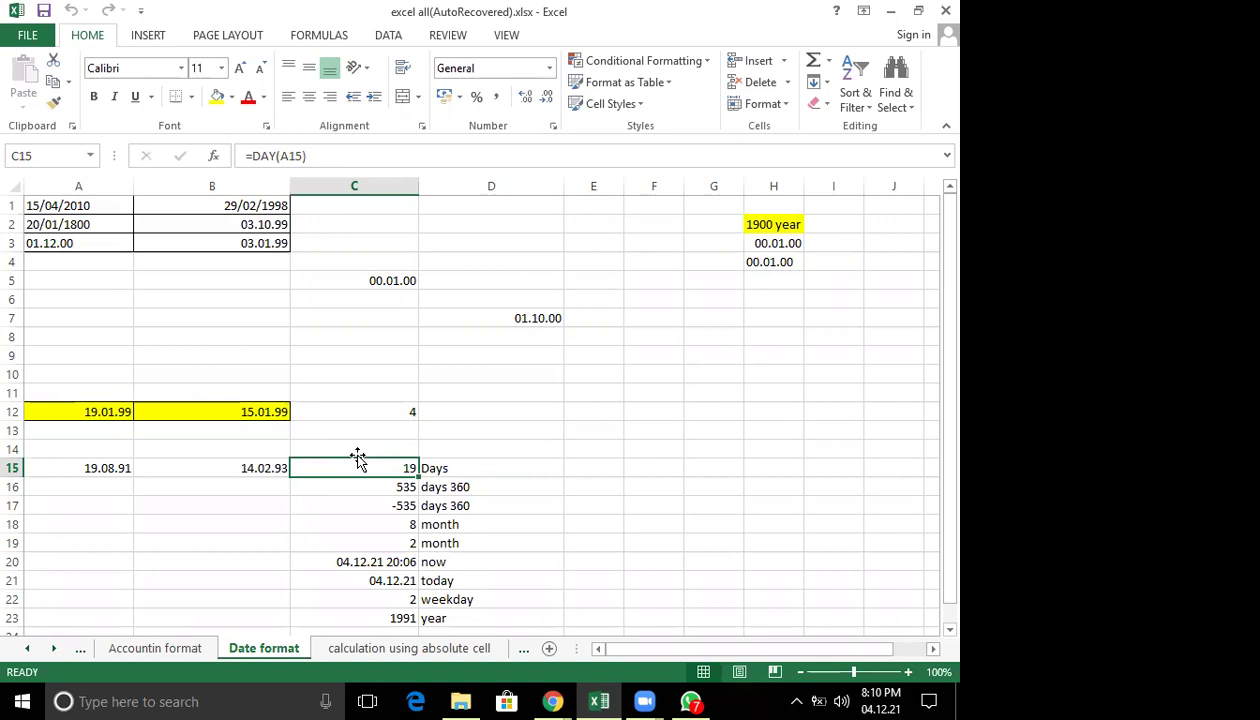
{"action": "left_click", "coordinate": [92, 468]}
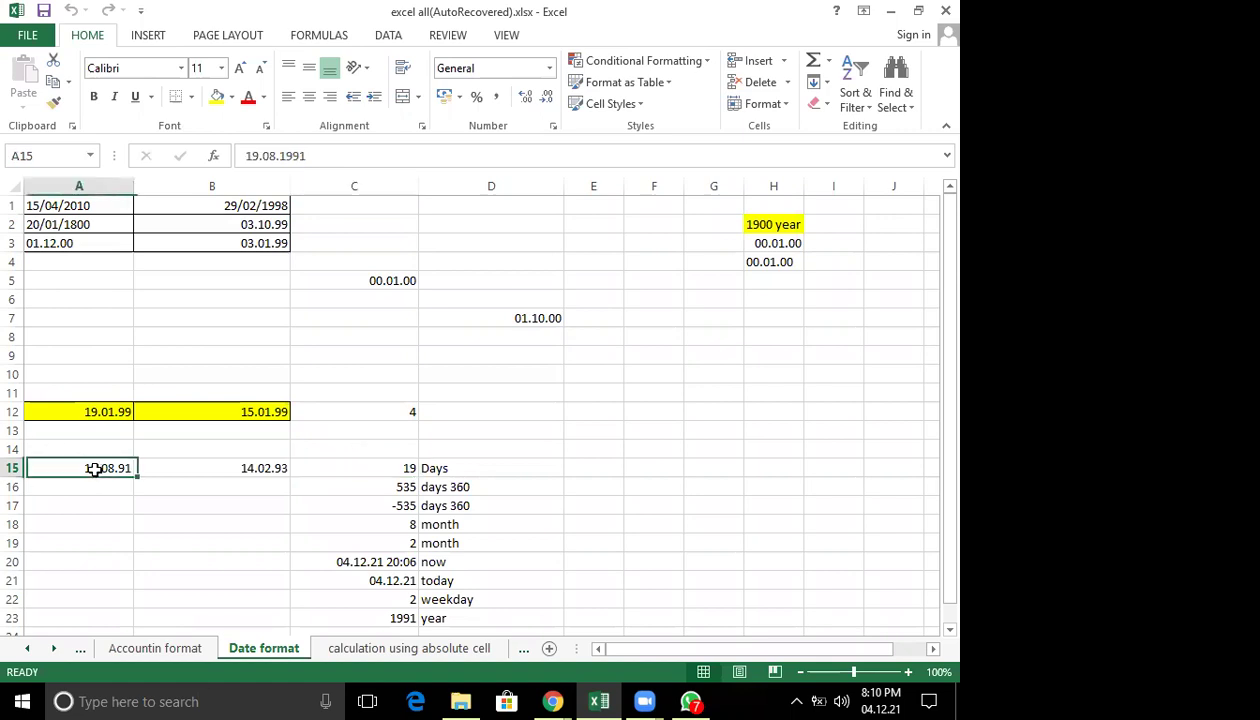
{"action": "left_click", "coordinate": [245, 468]}
{"action": "left_click", "coordinate": [95, 462]}
{"action": "left_click", "coordinate": [243, 470]}
{"action": "left_click", "coordinate": [97, 478]}
{"action": "left_click", "coordinate": [224, 468]}
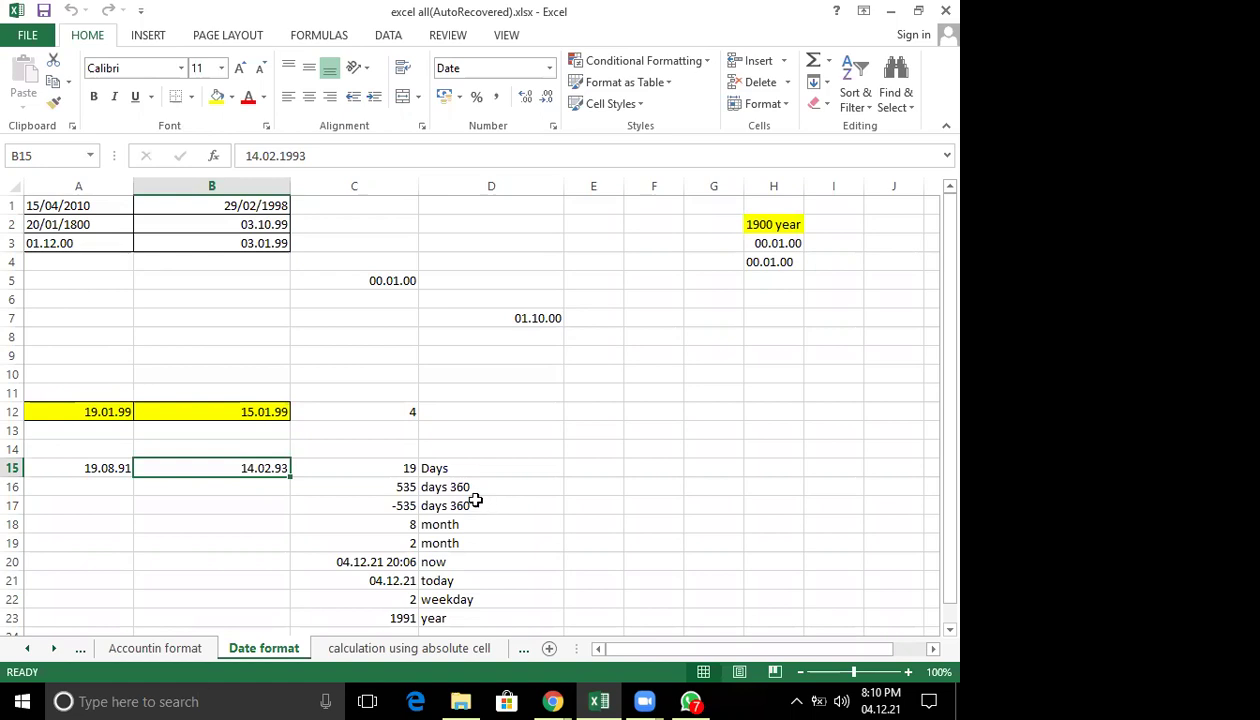
{"action": "left_click", "coordinate": [416, 469]}
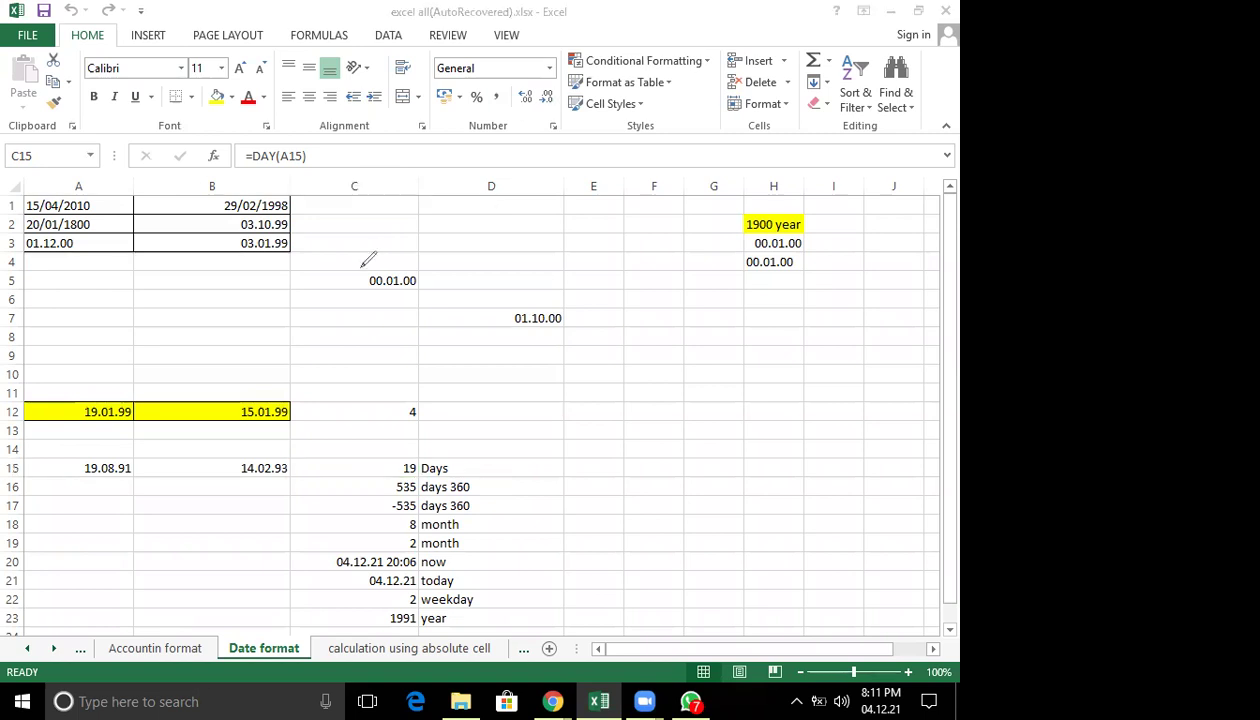
Handwrite "Day" in red with Zoom's annotation pen over columns C and D above the date functions, with a horizontal line through it.
{"action": "left_click_drag", "start_coordinate": [372, 236], "coordinate": [380, 316]}
{"action": "left_click_drag", "start_coordinate": [372, 238], "coordinate": [345, 278]}
{"action": "mouse_move", "coordinate": [476, 287]}
{"action": "left_mouse_down"}
{"action": "mouse_move", "coordinate": [493, 289]}
{"action": "mouse_move", "coordinate": [510, 324]}
{"action": "left_mouse_up"}
{"action": "mouse_move", "coordinate": [527, 302]}
{"action": "left_mouse_down"}
{"action": "mouse_move", "coordinate": [548, 296]}
{"action": "mouse_move", "coordinate": [403, 313]}
{"action": "left_mouse_up"}
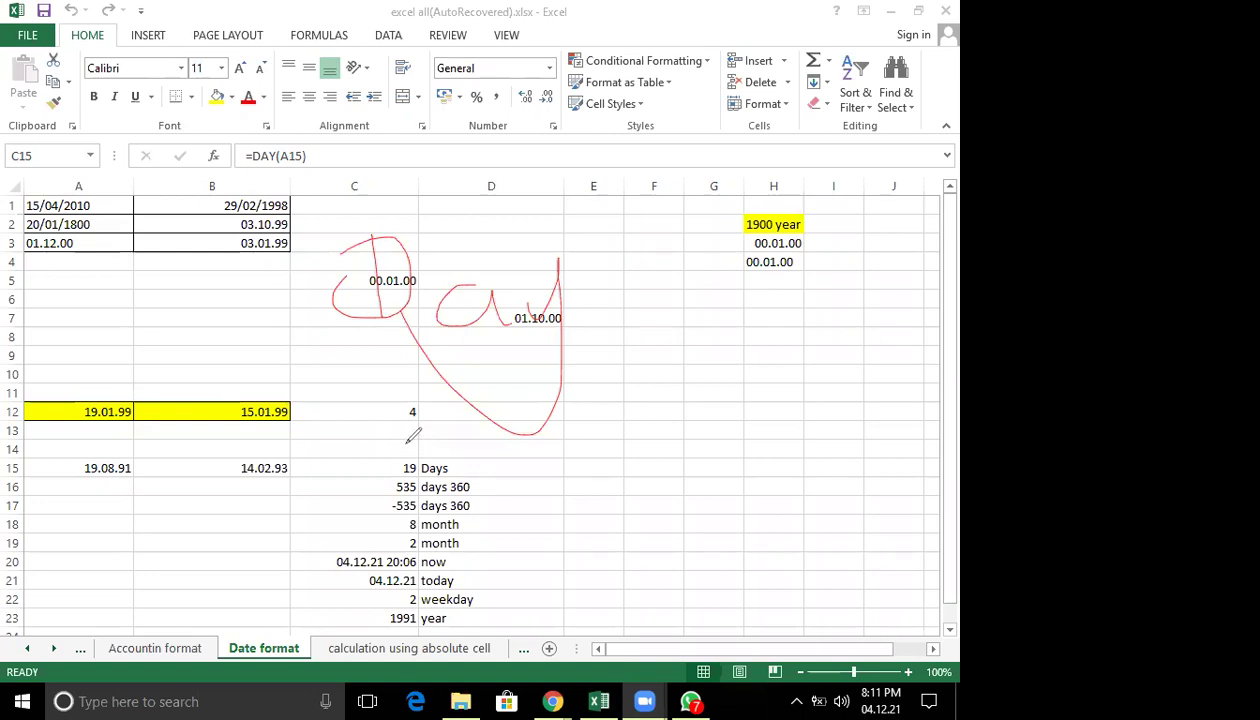
{"action": "left_click_drag", "start_coordinate": [325, 358], "coordinate": [615, 357]}
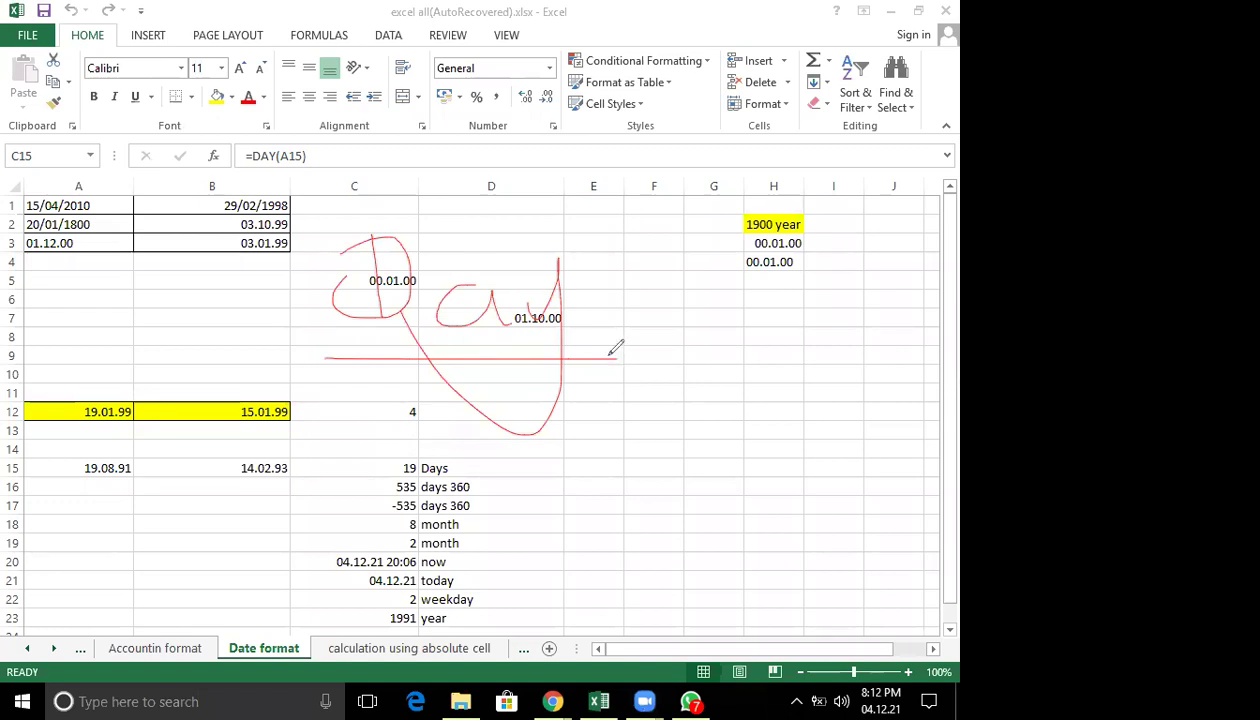
Circle the date in A15, draw a line down column A to it, and handwrite "A15" beneath.
{"action": "mouse_move", "coordinate": [118, 452]}
{"action": "left_mouse_down"}
{"action": "mouse_move", "coordinate": [62, 455]}
{"action": "mouse_move", "coordinate": [142, 478]}
{"action": "mouse_move", "coordinate": [118, 452]}
{"action": "left_mouse_up"}
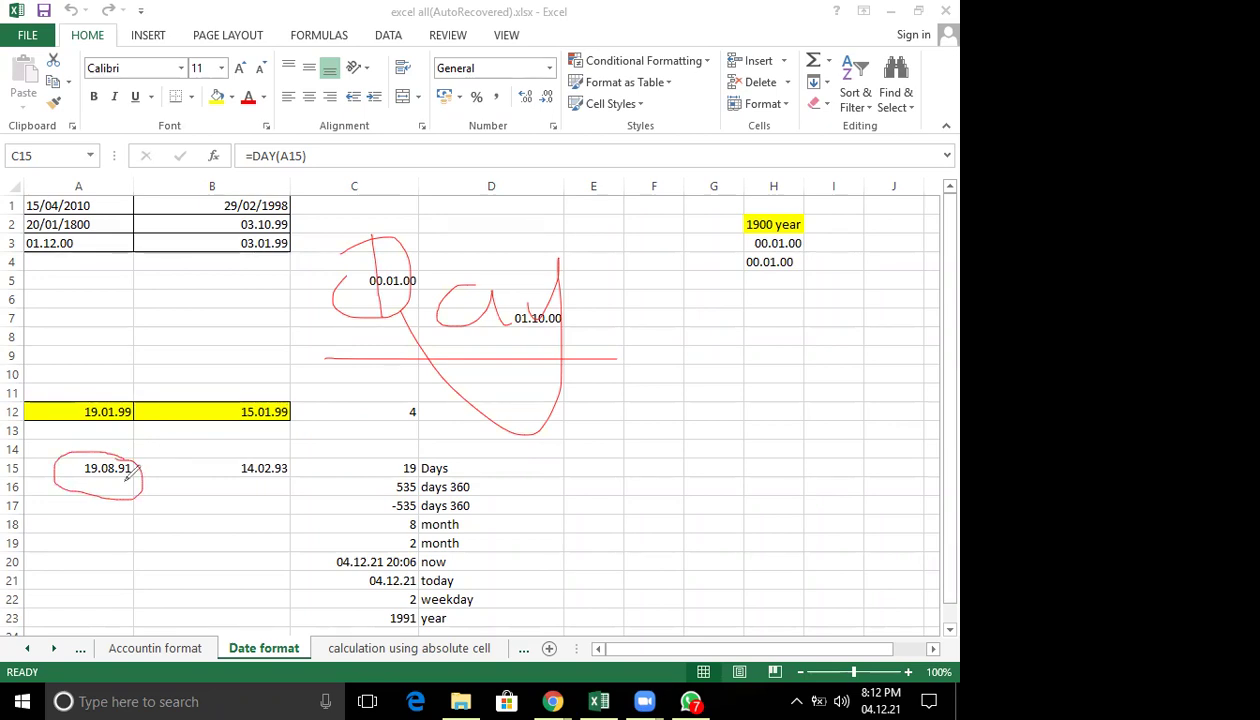
{"action": "left_click_drag", "start_coordinate": [90, 196], "coordinate": [103, 457]}
{"action": "mouse_move", "coordinate": [62, 528]}
{"action": "left_mouse_down"}
{"action": "mouse_move", "coordinate": [48, 575]}
{"action": "mouse_move", "coordinate": [76, 566]}
{"action": "mouse_move", "coordinate": [73, 551]}
{"action": "mouse_move", "coordinate": [104, 575]}
{"action": "left_mouse_up"}
{"action": "mouse_move", "coordinate": [148, 534]}
{"action": "left_mouse_down"}
{"action": "mouse_move", "coordinate": [152, 562]}
{"action": "mouse_move", "coordinate": [124, 582]}
{"action": "left_mouse_up"}
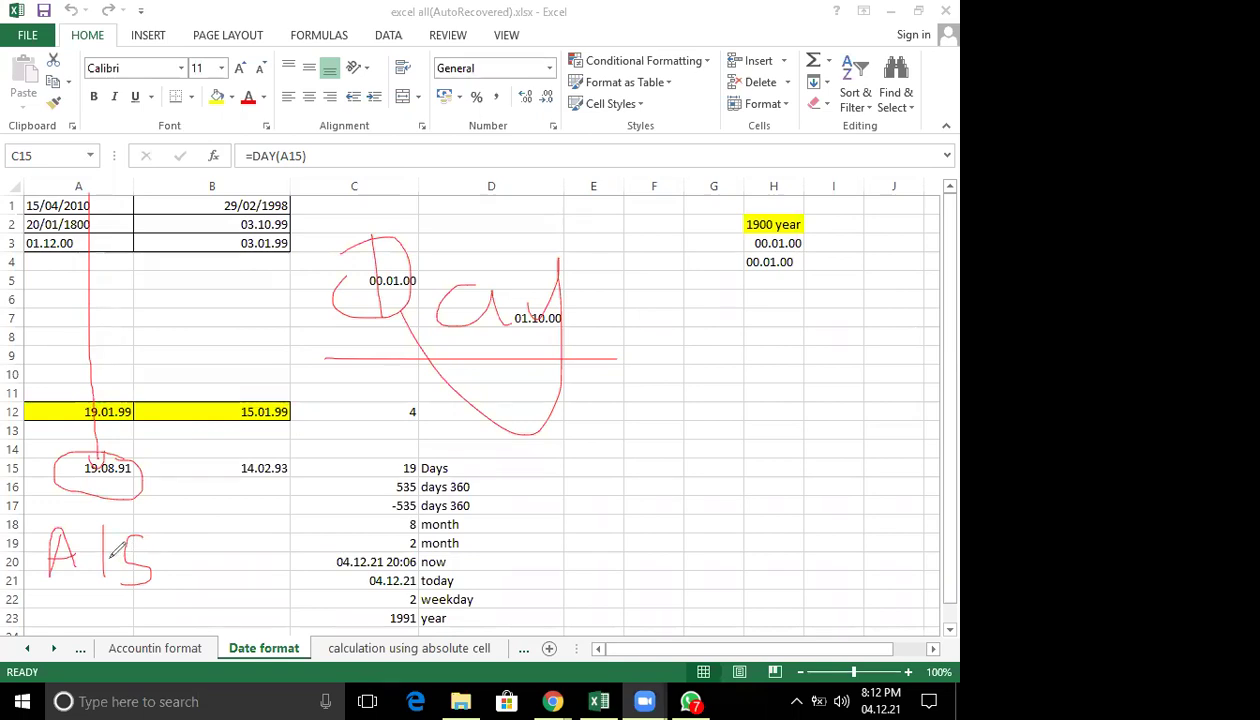
{"action": "mouse_move", "coordinate": [160, 452]}
{"action": "left_mouse_down"}
{"action": "mouse_move", "coordinate": [50, 448]}
{"action": "mouse_move", "coordinate": [156, 456]}
{"action": "left_mouse_up"}
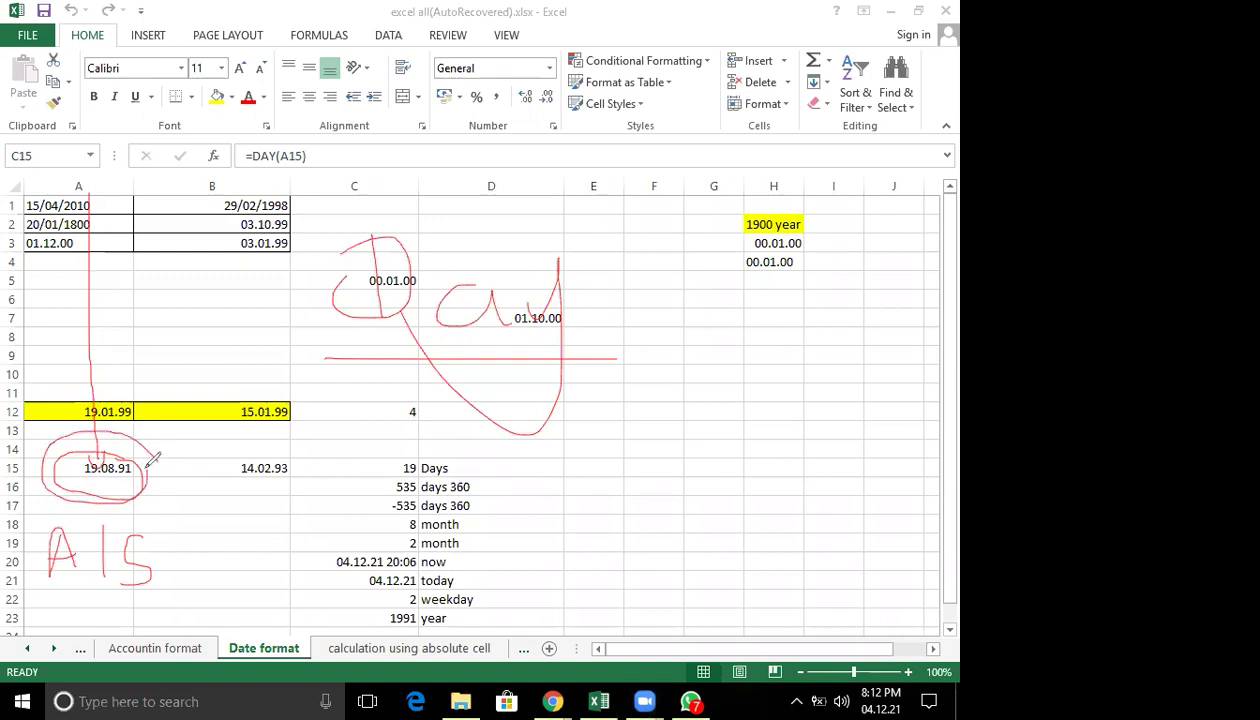
Clear the annotations, circle the date in A15 again, and handwrite the range "(1, 31)" over columns D to H.
{"action": "left_click", "coordinate": [463, 155]}
{"action": "mouse_move", "coordinate": [153, 473]}
{"action": "left_mouse_down"}
{"action": "mouse_move", "coordinate": [57, 452]}
{"action": "mouse_move", "coordinate": [156, 490]}
{"action": "mouse_move", "coordinate": [158, 470]}
{"action": "left_mouse_up"}
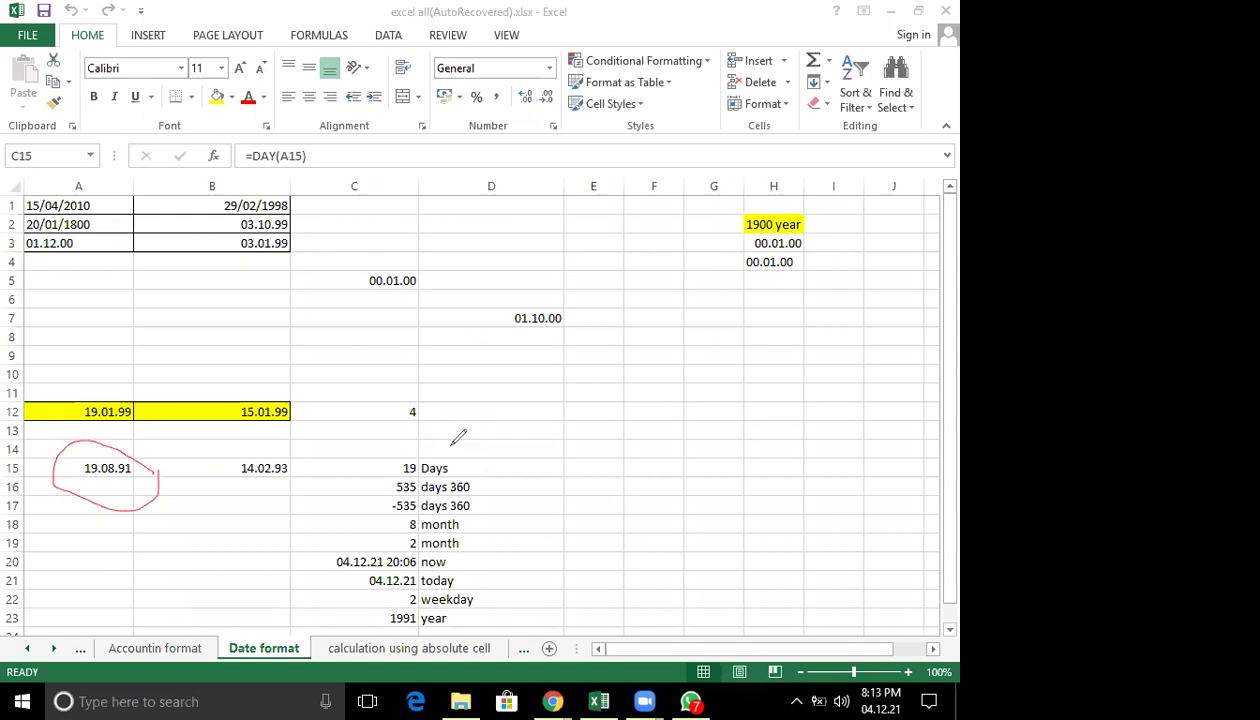
{"action": "mouse_move", "coordinate": [547, 368]}
{"action": "left_mouse_down"}
{"action": "mouse_move", "coordinate": [565, 456]}
{"action": "mouse_move", "coordinate": [573, 434]}
{"action": "mouse_move", "coordinate": [621, 430]}
{"action": "mouse_move", "coordinate": [714, 440]}
{"action": "mouse_move", "coordinate": [697, 450]}
{"action": "left_mouse_up"}
{"action": "left_click_drag", "start_coordinate": [729, 400], "coordinate": [731, 432]}
{"action": "mouse_move", "coordinate": [758, 372]}
{"action": "left_mouse_down"}
{"action": "mouse_move", "coordinate": [790, 410]}
{"action": "mouse_move", "coordinate": [793, 463]}
{"action": "left_mouse_up"}
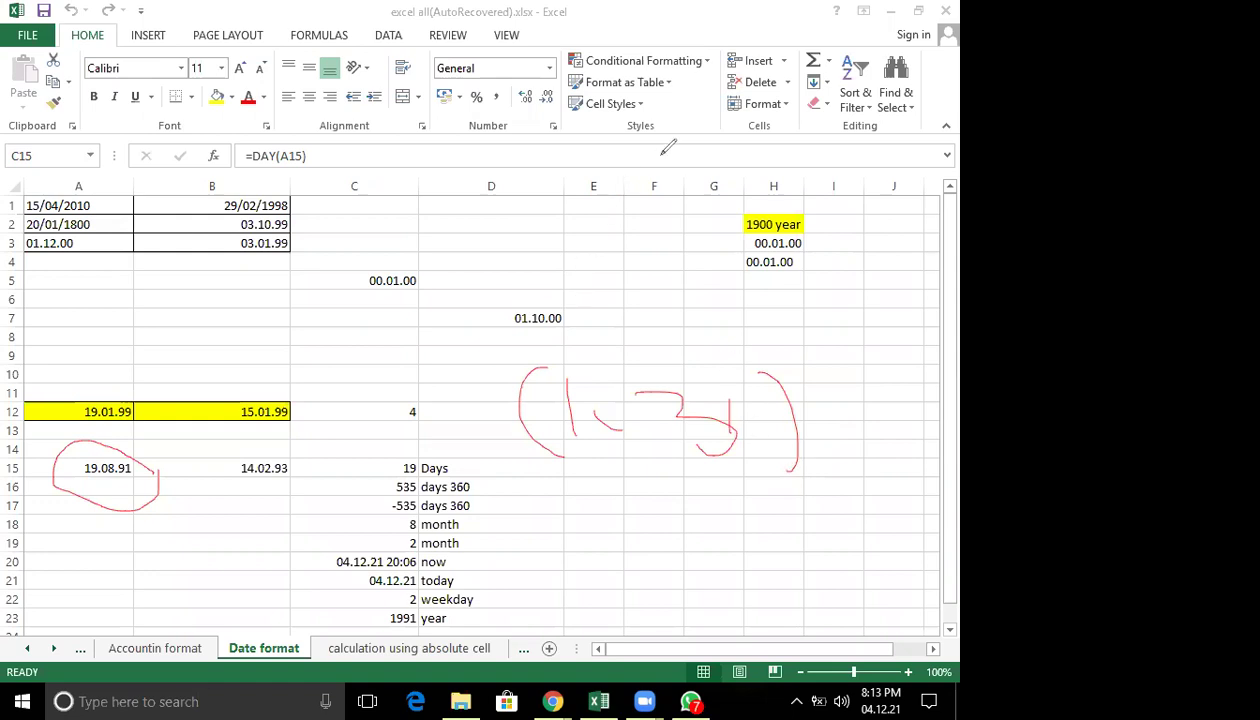
Clear the annotations and handwrite "Days 360" across columns B to E above row 12.
{"action": "left_click", "coordinate": [661, 155]}
{"action": "mouse_move", "coordinate": [266, 325]}
{"action": "left_mouse_down"}
{"action": "mouse_move", "coordinate": [308, 326]}
{"action": "mouse_move", "coordinate": [262, 356]}
{"action": "mouse_move", "coordinate": [292, 370]}
{"action": "left_mouse_up"}
{"action": "mouse_move", "coordinate": [368, 352]}
{"action": "left_mouse_down"}
{"action": "mouse_move", "coordinate": [386, 379]}
{"action": "mouse_move", "coordinate": [416, 373]}
{"action": "mouse_move", "coordinate": [403, 420]}
{"action": "left_mouse_up"}
{"action": "left_click_drag", "start_coordinate": [472, 352], "coordinate": [452, 386]}
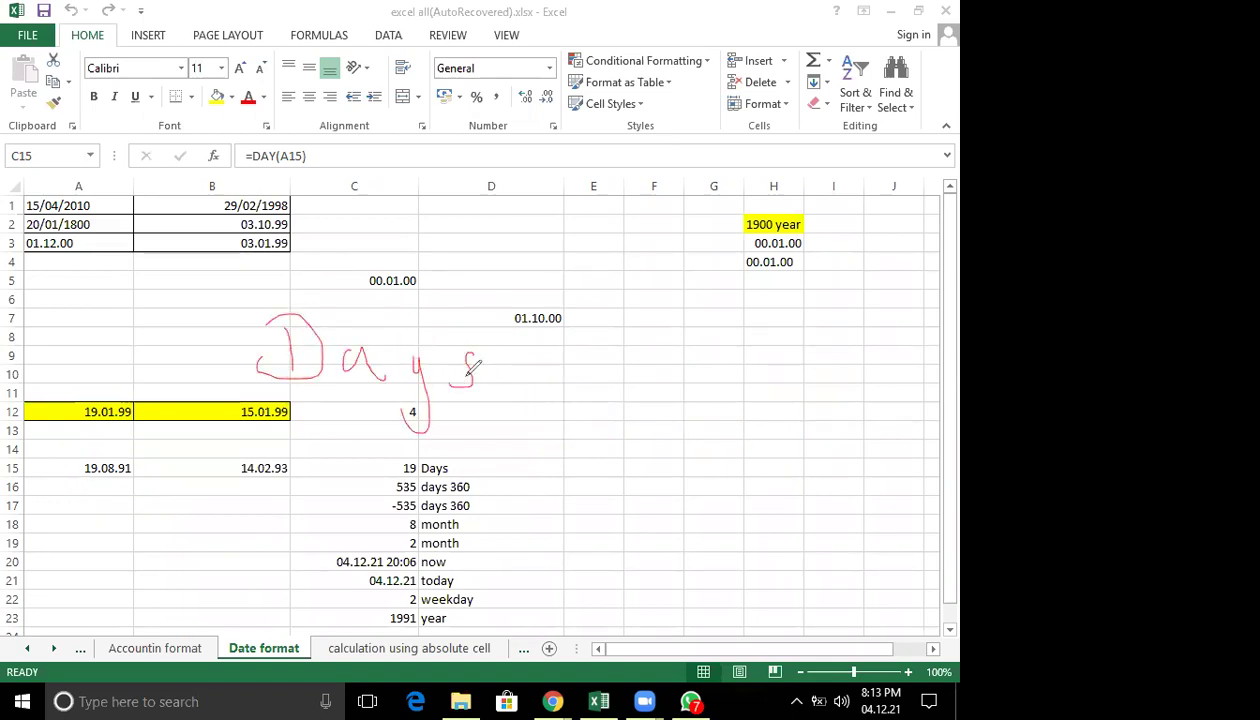
{"action": "mouse_move", "coordinate": [509, 349]}
{"action": "left_mouse_down"}
{"action": "mouse_move", "coordinate": [527, 362]}
{"action": "mouse_move", "coordinate": [510, 382]}
{"action": "left_mouse_up"}
{"action": "left_click_drag", "start_coordinate": [562, 346], "coordinate": [550, 370]}
{"action": "mouse_move", "coordinate": [590, 350]}
{"action": "left_mouse_down"}
{"action": "mouse_move", "coordinate": [598, 380]}
{"action": "mouse_move", "coordinate": [588, 350]}
{"action": "left_mouse_up"}
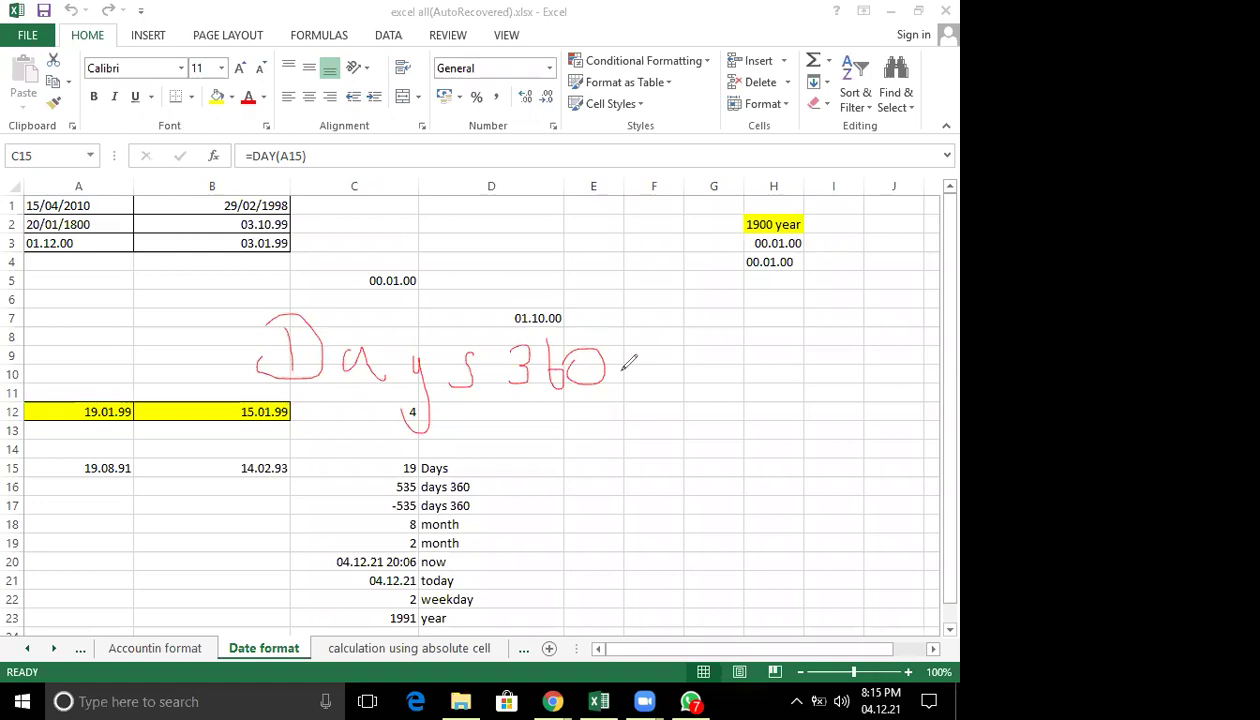
Circle the dates in A15 and B15 and handwrite a short note beside the days 360 labels.
{"action": "mouse_move", "coordinate": [139, 478]}
{"action": "left_mouse_down"}
{"action": "mouse_move", "coordinate": [139, 490]}
{"action": "mouse_move", "coordinate": [128, 456]}
{"action": "left_mouse_up"}
{"action": "left_click_drag", "start_coordinate": [260, 432], "coordinate": [300, 448]}
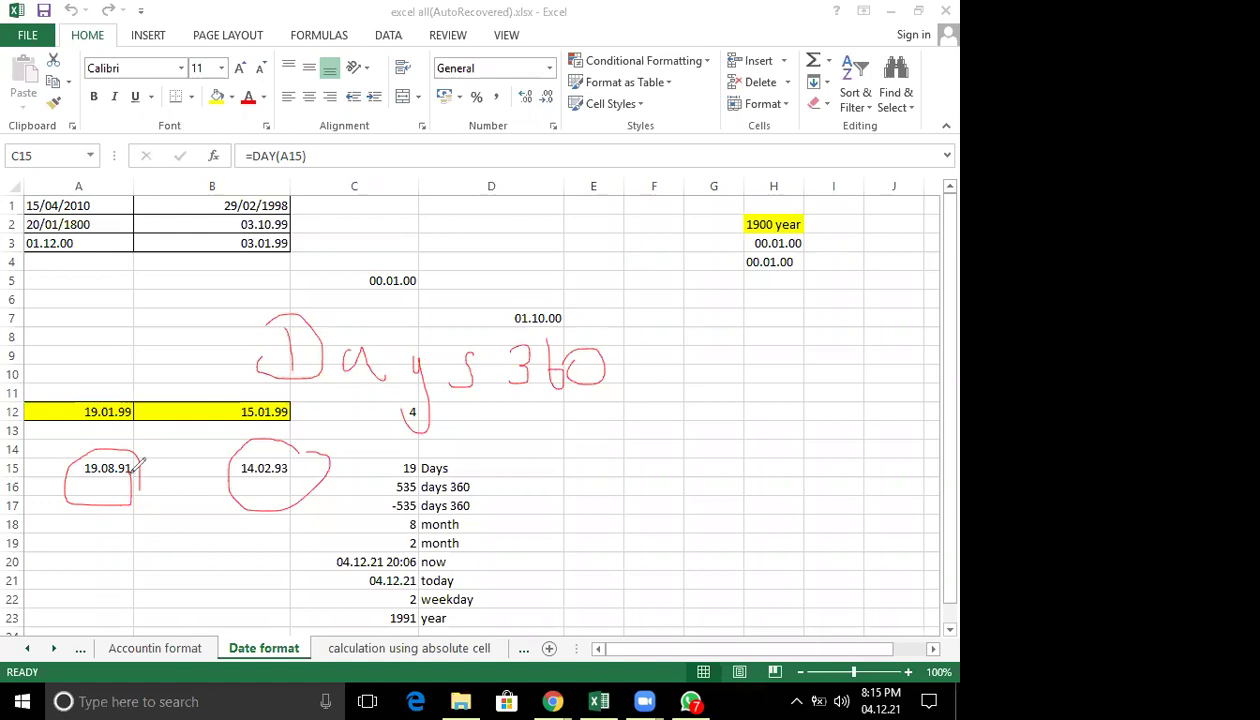
{"action": "left_click_drag", "start_coordinate": [586, 507], "coordinate": [612, 521]}
{"action": "mouse_move", "coordinate": [627, 476]}
{"action": "left_mouse_down"}
{"action": "mouse_move", "coordinate": [692, 530]}
{"action": "mouse_move", "coordinate": [757, 500]}
{"action": "left_mouse_up"}
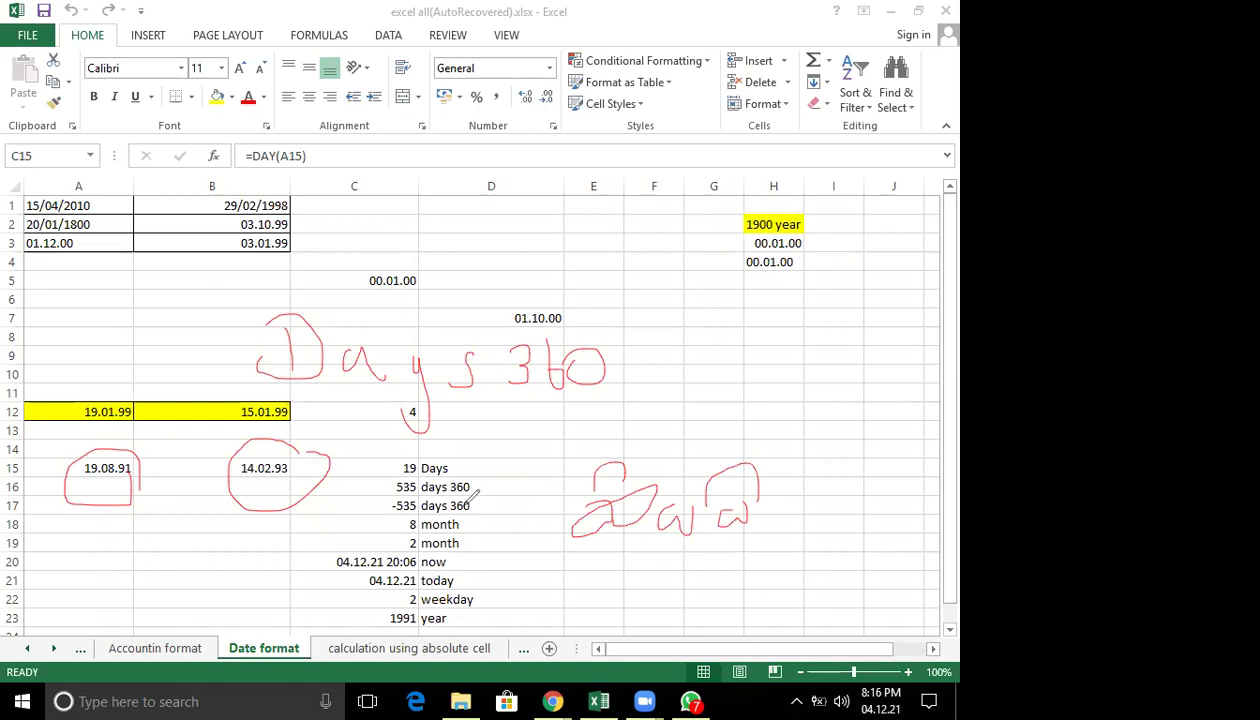
Replace the annotations with the handwritten, underlined word "month" across columns B to D.
{"action": "mouse_move", "coordinate": [257, 318]}
{"action": "left_mouse_down"}
{"action": "mouse_move", "coordinate": [325, 370]}
{"action": "mouse_move", "coordinate": [405, 402]}
{"action": "left_mouse_up"}
{"action": "mouse_move", "coordinate": [430, 316]}
{"action": "left_mouse_down"}
{"action": "mouse_move", "coordinate": [446, 428]}
{"action": "mouse_move", "coordinate": [452, 391]}
{"action": "left_mouse_up"}
{"action": "left_click_drag", "start_coordinate": [514, 362], "coordinate": [458, 404]}
{"action": "left_click_drag", "start_coordinate": [292, 416], "coordinate": [540, 455]}
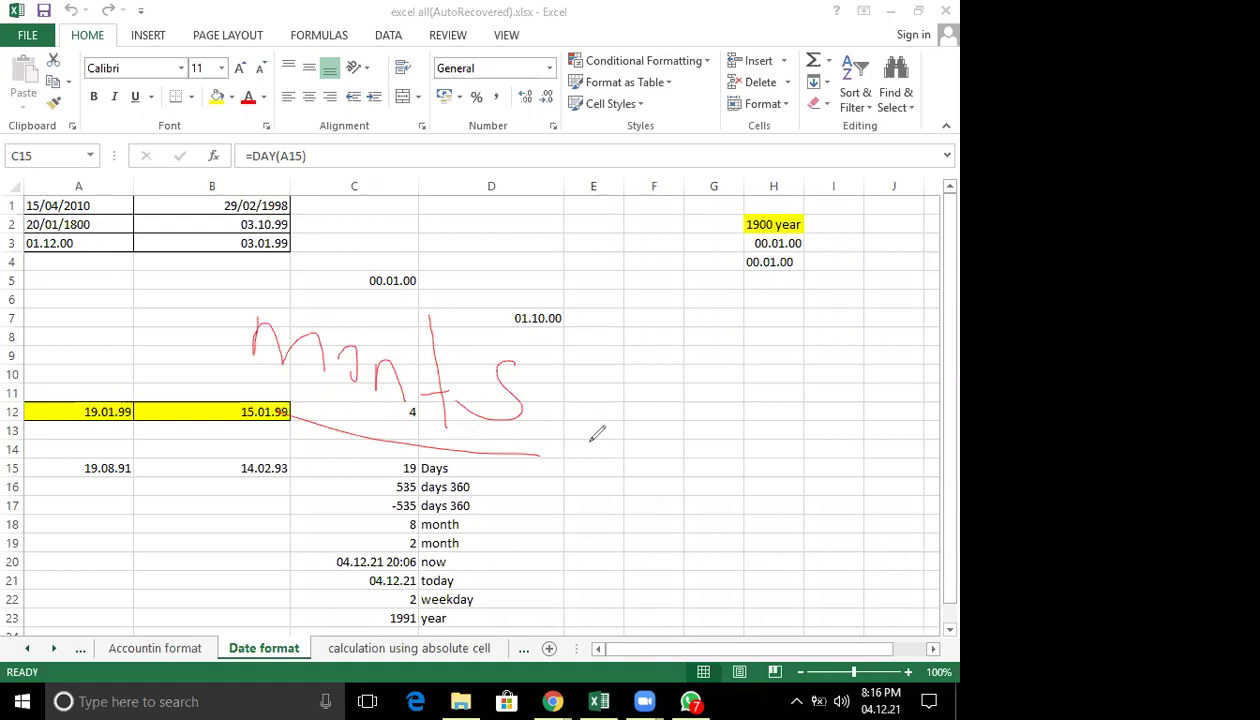
{"action": "left_click", "coordinate": [497, 378]}
{"action": "left_click_drag", "start_coordinate": [464, 321], "coordinate": [506, 423]}
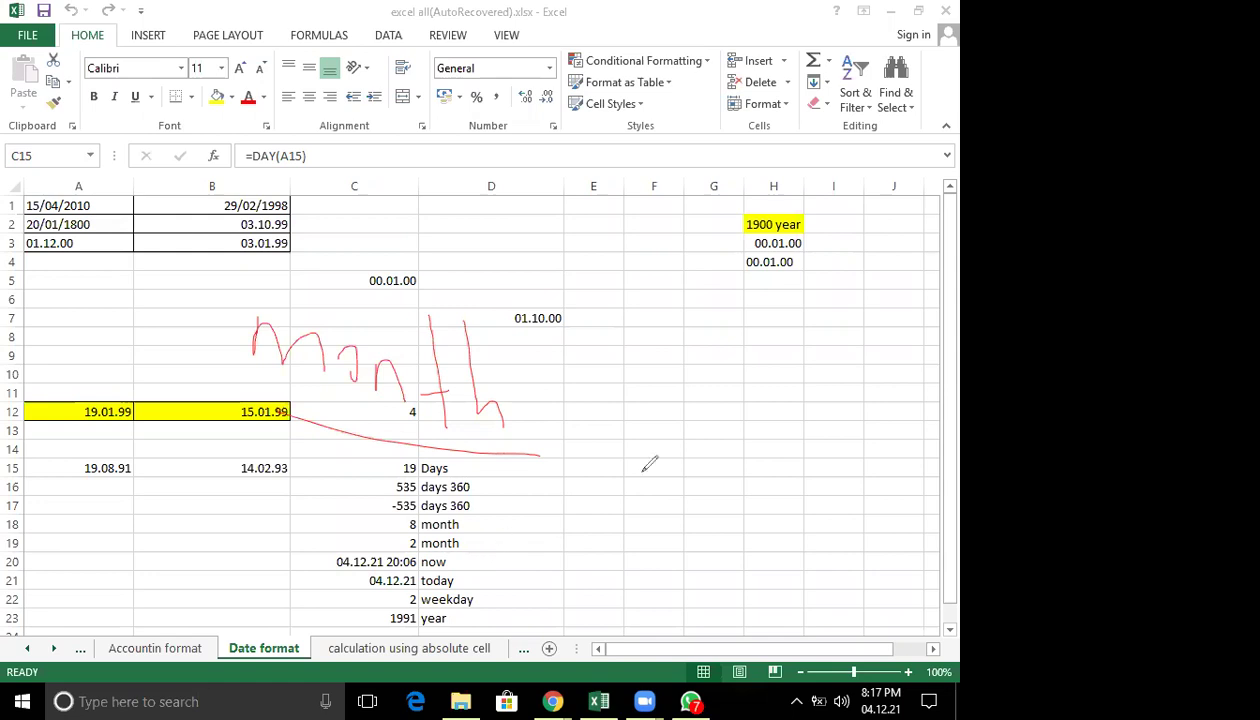
Clear the annotations and handwrite "weekday" across columns B to E.
{"action": "key", "text": "e"}
{"action": "left_click_drag", "start_coordinate": [269, 312], "coordinate": [374, 343]}
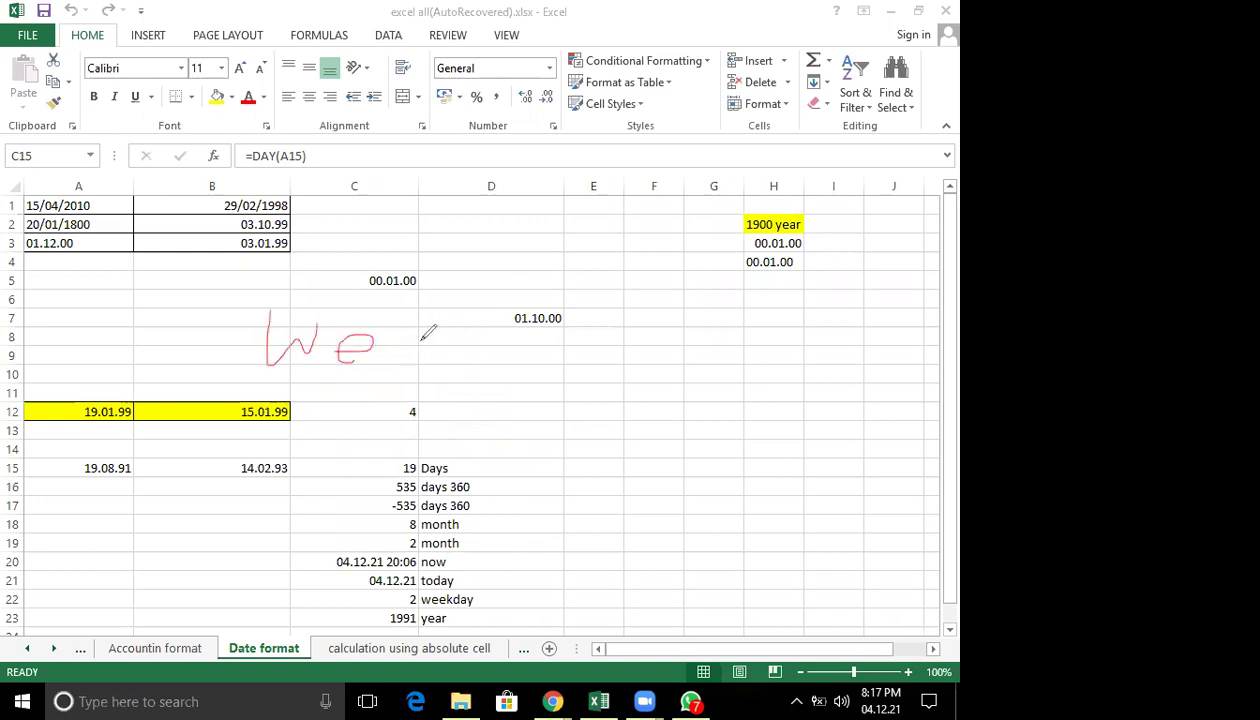
{"action": "left_click_drag", "start_coordinate": [387, 358], "coordinate": [421, 378]}
{"action": "left_click_drag", "start_coordinate": [438, 315], "coordinate": [438, 393]}
{"action": "left_click_drag", "start_coordinate": [463, 341], "coordinate": [465, 375]}
{"action": "mouse_move", "coordinate": [497, 354]}
{"action": "left_mouse_down"}
{"action": "mouse_move", "coordinate": [515, 354]}
{"action": "mouse_move", "coordinate": [527, 396]}
{"action": "left_mouse_up"}
{"action": "left_click_drag", "start_coordinate": [585, 352], "coordinate": [590, 395]}
{"action": "left_click_drag", "start_coordinate": [596, 350], "coordinate": [632, 462]}
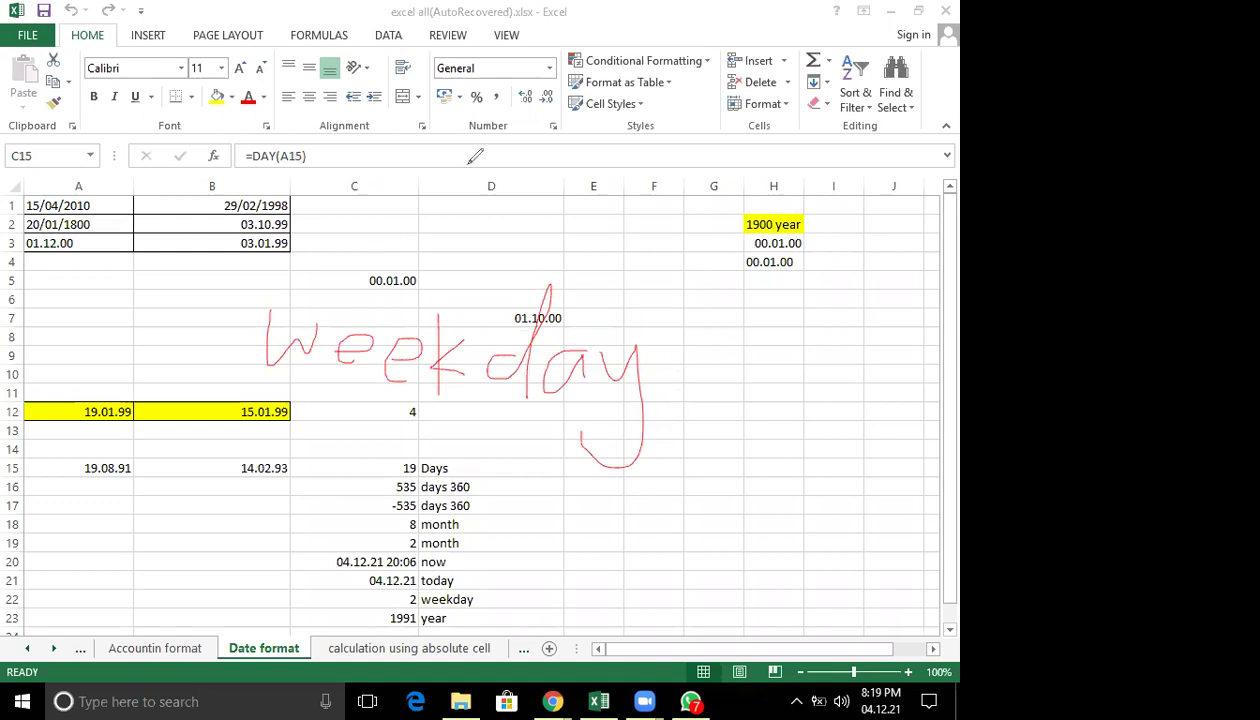
Clear the annotations and handwrite "year" over columns C and D with a line beneath it.
{"action": "left_click", "coordinate": [468, 163]}
{"action": "mouse_move", "coordinate": [368, 340]}
{"action": "left_mouse_down"}
{"action": "mouse_move", "coordinate": [368, 364]}
{"action": "mouse_move", "coordinate": [407, 341]}
{"action": "mouse_move", "coordinate": [356, 466]}
{"action": "left_mouse_up"}
{"action": "left_click_drag", "start_coordinate": [424, 408], "coordinate": [496, 431]}
{"action": "left_click_drag", "start_coordinate": [540, 385], "coordinate": [576, 380]}
{"action": "left_click_drag", "start_coordinate": [313, 437], "coordinate": [700, 432]}
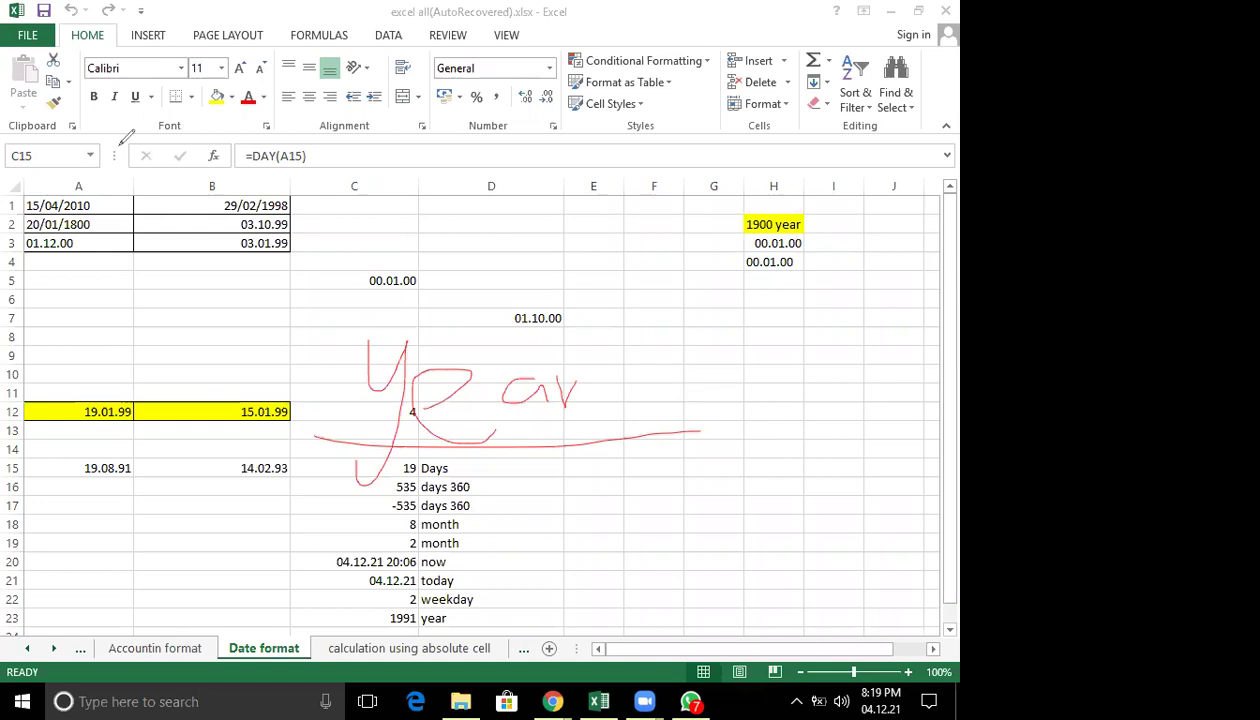
Select the YEAR formula in C23 and circle its General number format with the annotation pen.
{"action": "left_click", "coordinate": [430, 612]}
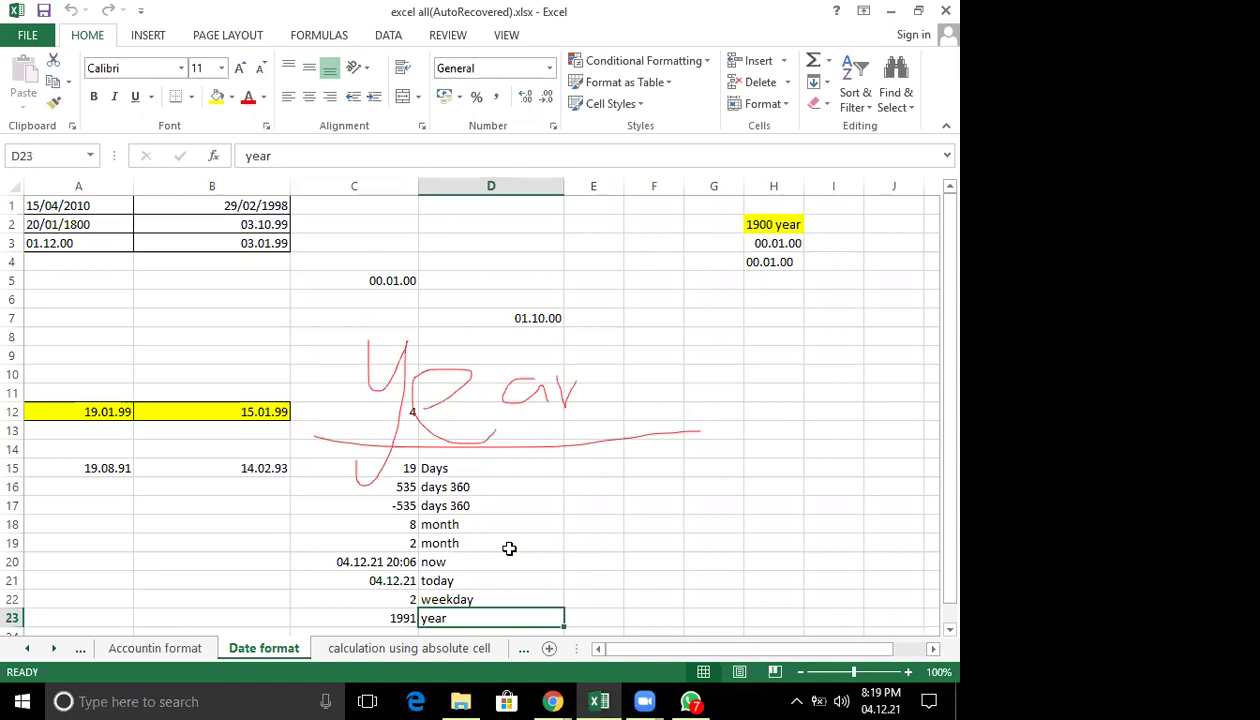
{"action": "left_click", "coordinate": [389, 618]}
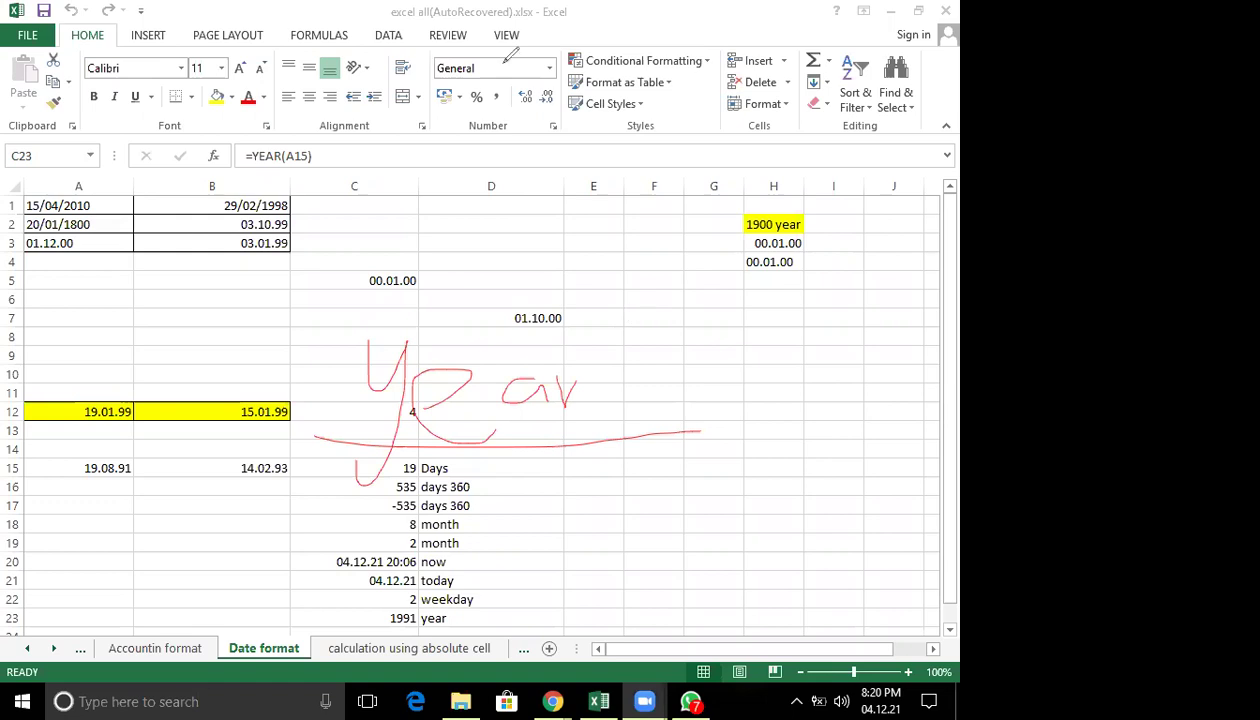
{"action": "left_click_drag", "start_coordinate": [470, 52], "coordinate": [498, 60]}
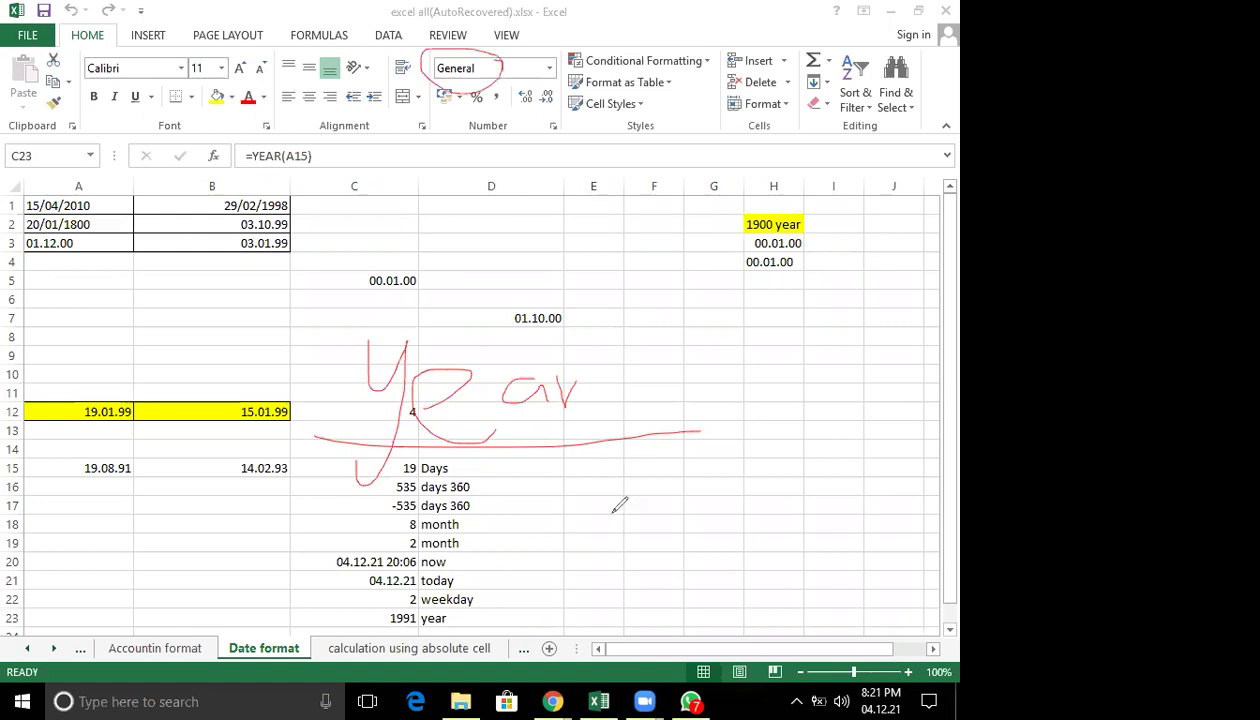
Remove the existing annotations and handwrite "Now( )" with empty parentheses across columns D to H.
{"action": "mouse_move", "coordinate": [600, 489]}
{"action": "left_mouse_down"}
{"action": "mouse_move", "coordinate": [597, 513]}
{"action": "mouse_move", "coordinate": [619, 515]}
{"action": "left_mouse_up"}
{"action": "key", "text": "ctrl+z"}
{"action": "key", "text": "ctrl+z"}
{"action": "mouse_move", "coordinate": [454, 368]}
{"action": "left_mouse_down"}
{"action": "mouse_move", "coordinate": [495, 405]}
{"action": "mouse_move", "coordinate": [496, 366]}
{"action": "left_mouse_up"}
{"action": "mouse_move", "coordinate": [586, 424]}
{"action": "left_mouse_down"}
{"action": "mouse_move", "coordinate": [600, 396]}
{"action": "mouse_move", "coordinate": [640, 417]}
{"action": "mouse_move", "coordinate": [632, 428]}
{"action": "left_mouse_up"}
{"action": "left_click_drag", "start_coordinate": [690, 375], "coordinate": [722, 428]}
{"action": "left_click_drag", "start_coordinate": [797, 363], "coordinate": [802, 427]}
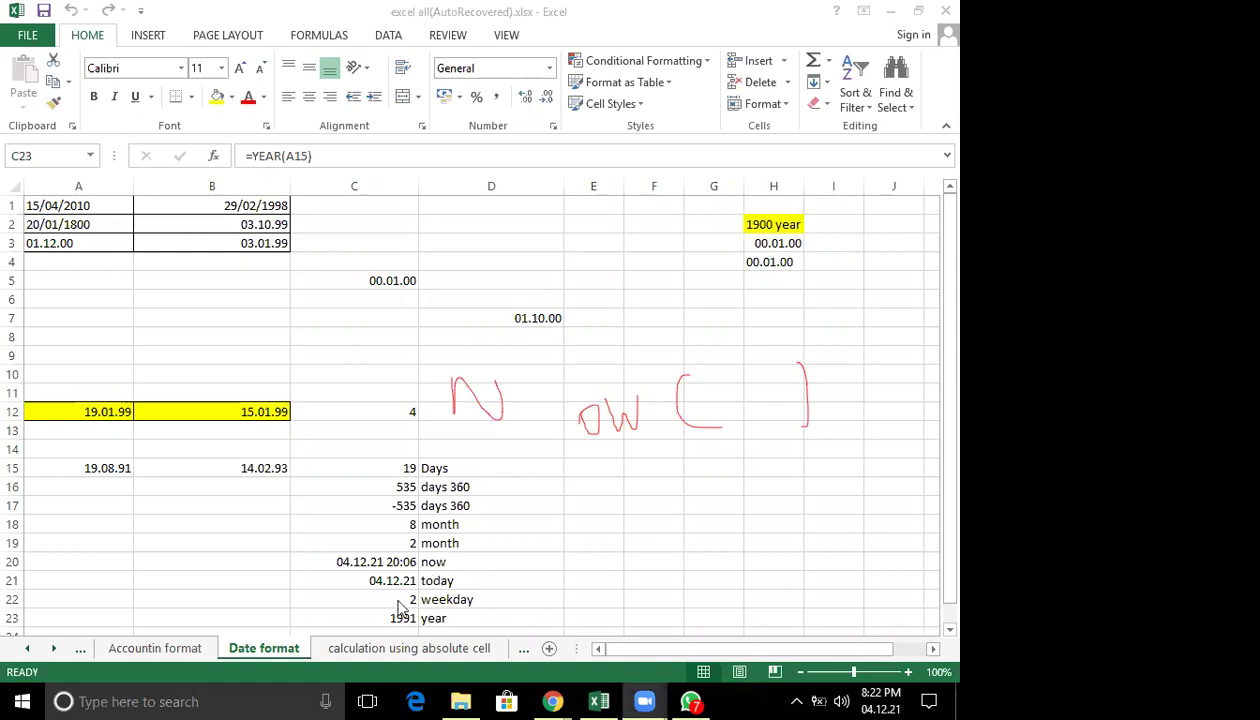
Open the NOW formula in C20 for editing and re-enter it to refresh the date and time.
{"action": "left_click", "coordinate": [392, 561]}
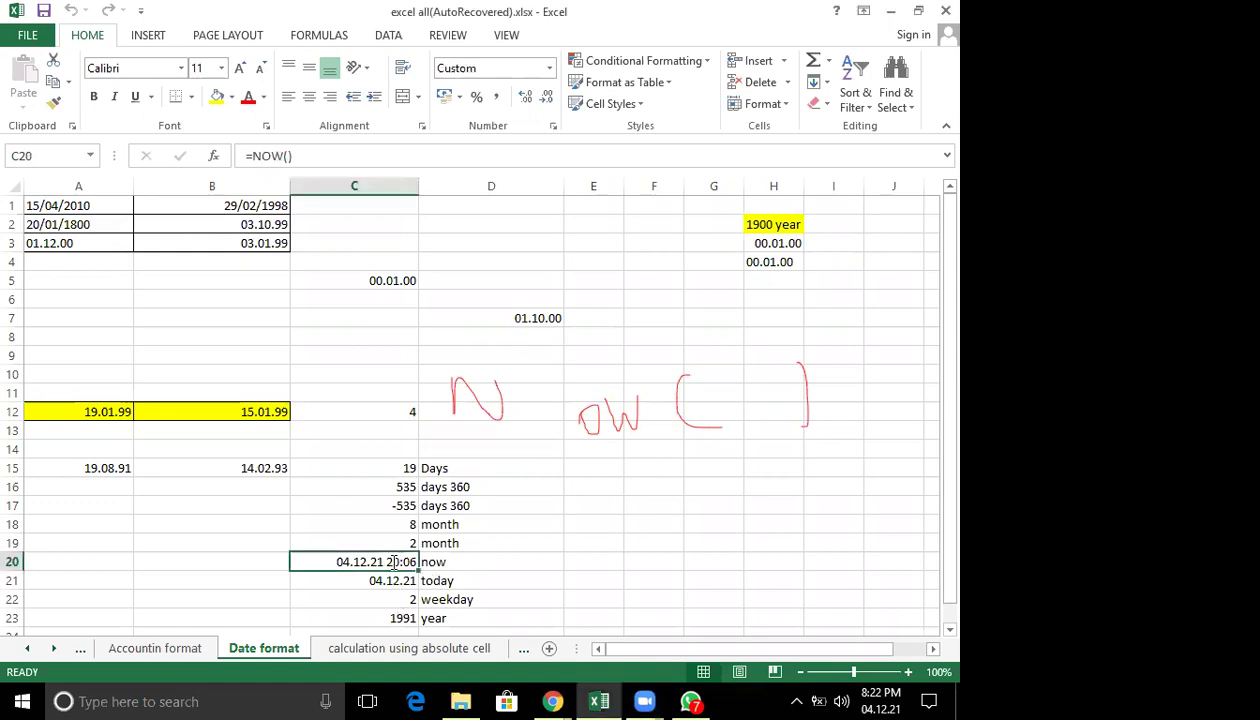
{"action": "double_click", "coordinate": [392, 561]}
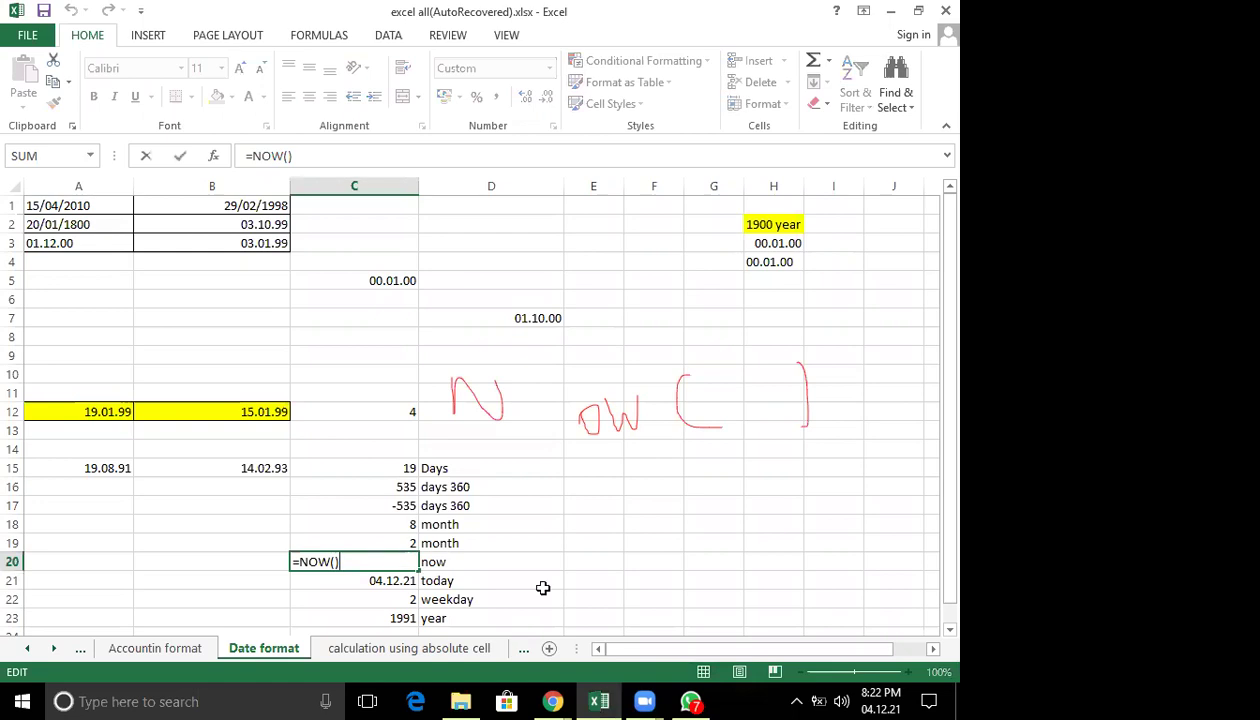
{"action": "key", "text": "Return"}
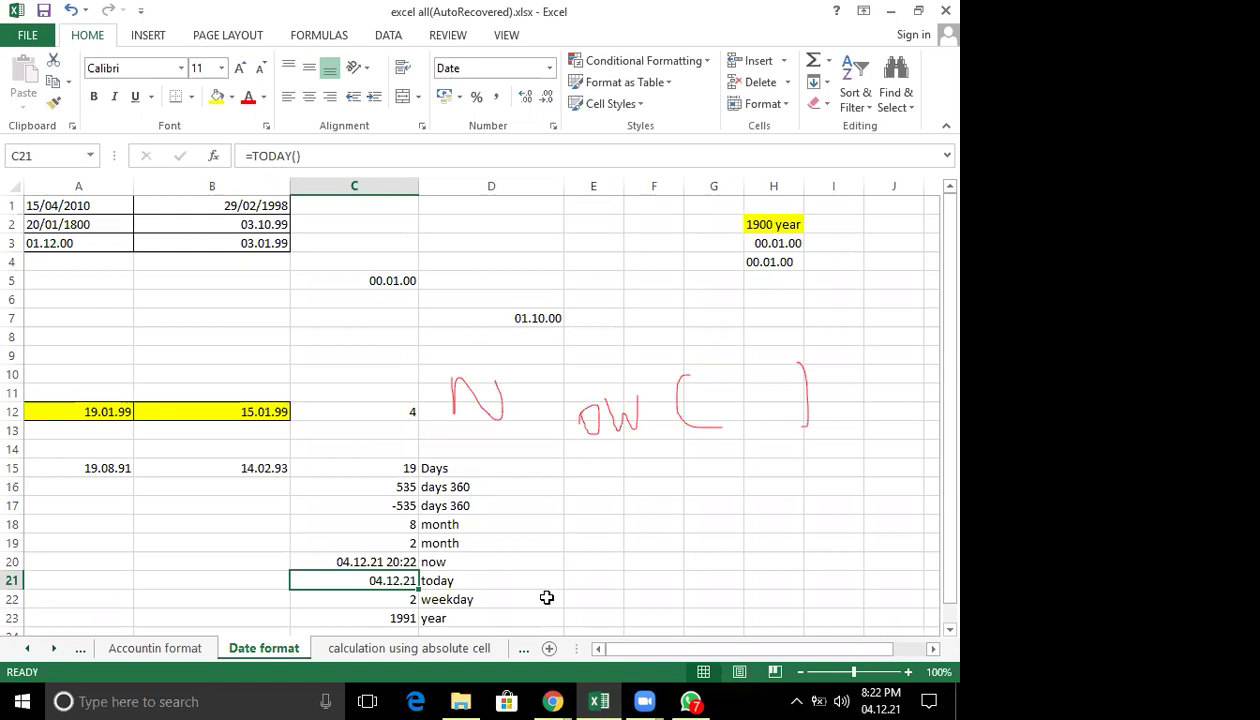
Clear the existing annotations and handwrite "Today ( )" across columns C to H, underlining the word.
{"action": "left_click", "coordinate": [931, 594]}
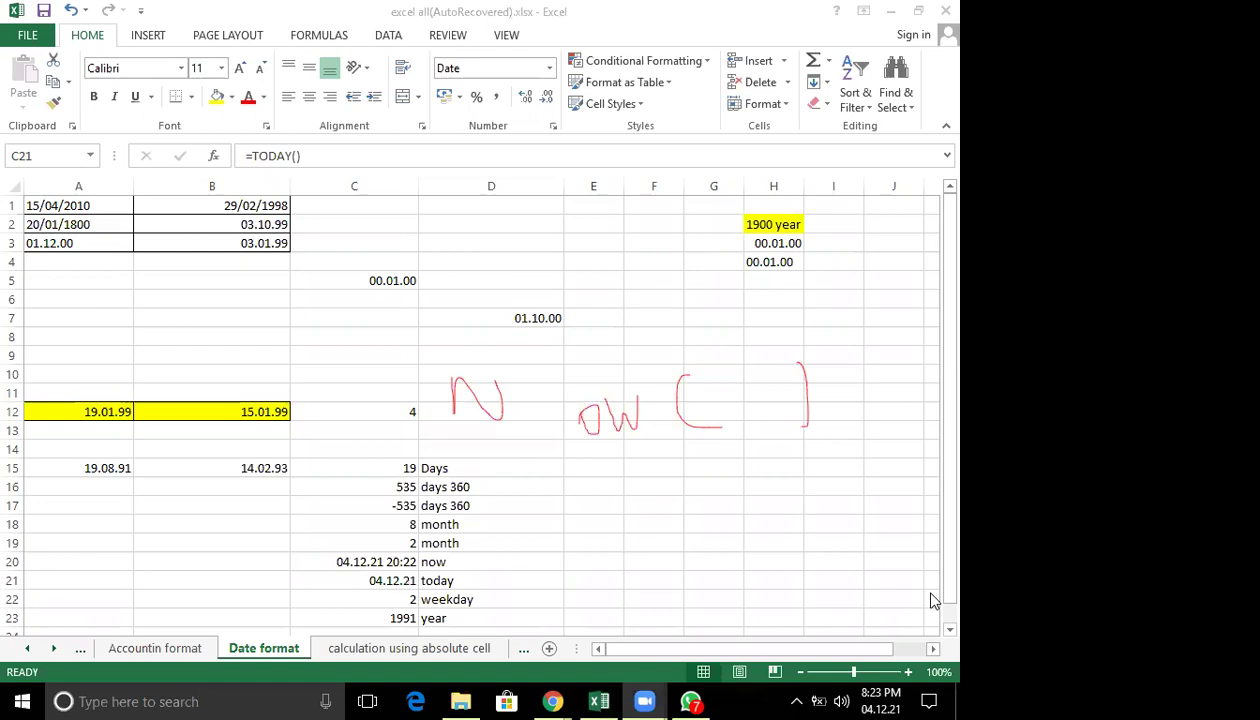
{"action": "left_click", "coordinate": [430, 109]}
{"action": "left_click_drag", "start_coordinate": [373, 333], "coordinate": [443, 329]}
{"action": "left_click_drag", "start_coordinate": [417, 331], "coordinate": [414, 418]}
{"action": "left_click_drag", "start_coordinate": [470, 368], "coordinate": [446, 389]}
{"action": "mouse_move", "coordinate": [519, 376]}
{"action": "left_mouse_down"}
{"action": "mouse_move", "coordinate": [508, 344]}
{"action": "mouse_move", "coordinate": [522, 382]}
{"action": "mouse_move", "coordinate": [554, 383]}
{"action": "mouse_move", "coordinate": [554, 400]}
{"action": "mouse_move", "coordinate": [588, 386]}
{"action": "left_mouse_up"}
{"action": "left_click_drag", "start_coordinate": [590, 368], "coordinate": [555, 410]}
{"action": "left_click_drag", "start_coordinate": [370, 425], "coordinate": [663, 426]}
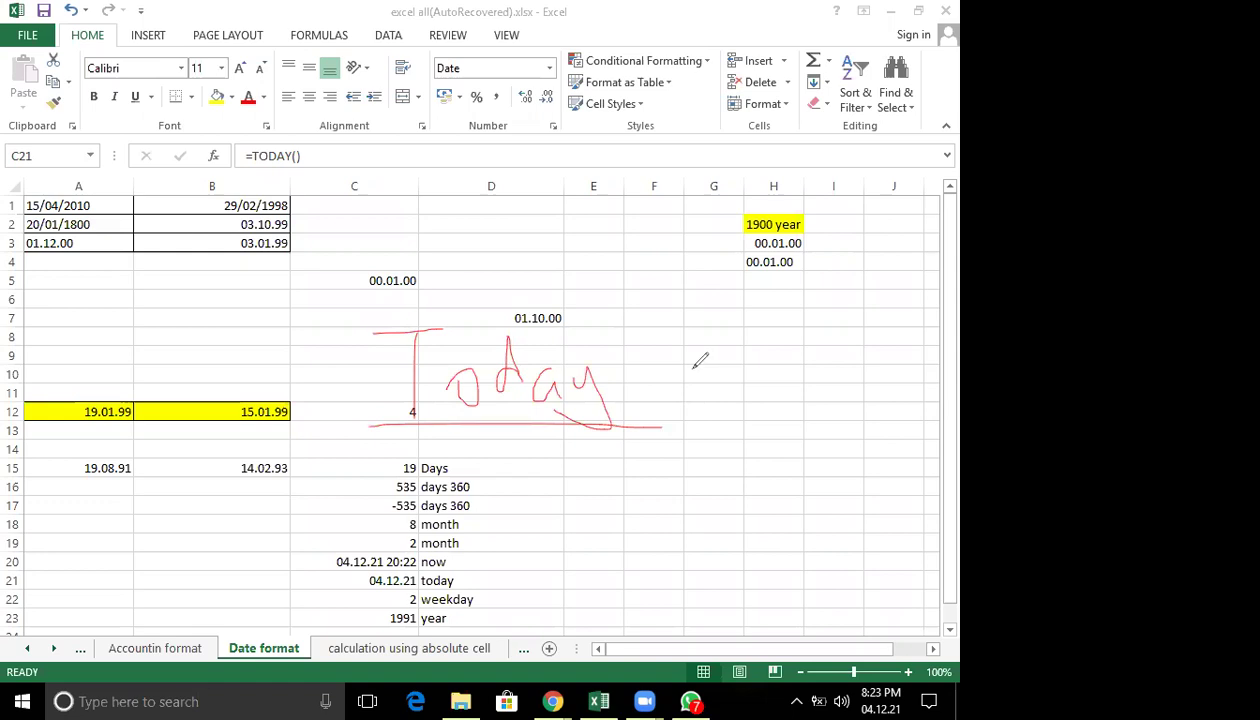
{"action": "mouse_move", "coordinate": [672, 320]}
{"action": "left_mouse_down"}
{"action": "mouse_move", "coordinate": [658, 342]}
{"action": "mouse_move", "coordinate": [690, 397]}
{"action": "left_mouse_up"}
{"action": "left_click_drag", "start_coordinate": [760, 313], "coordinate": [756, 389]}
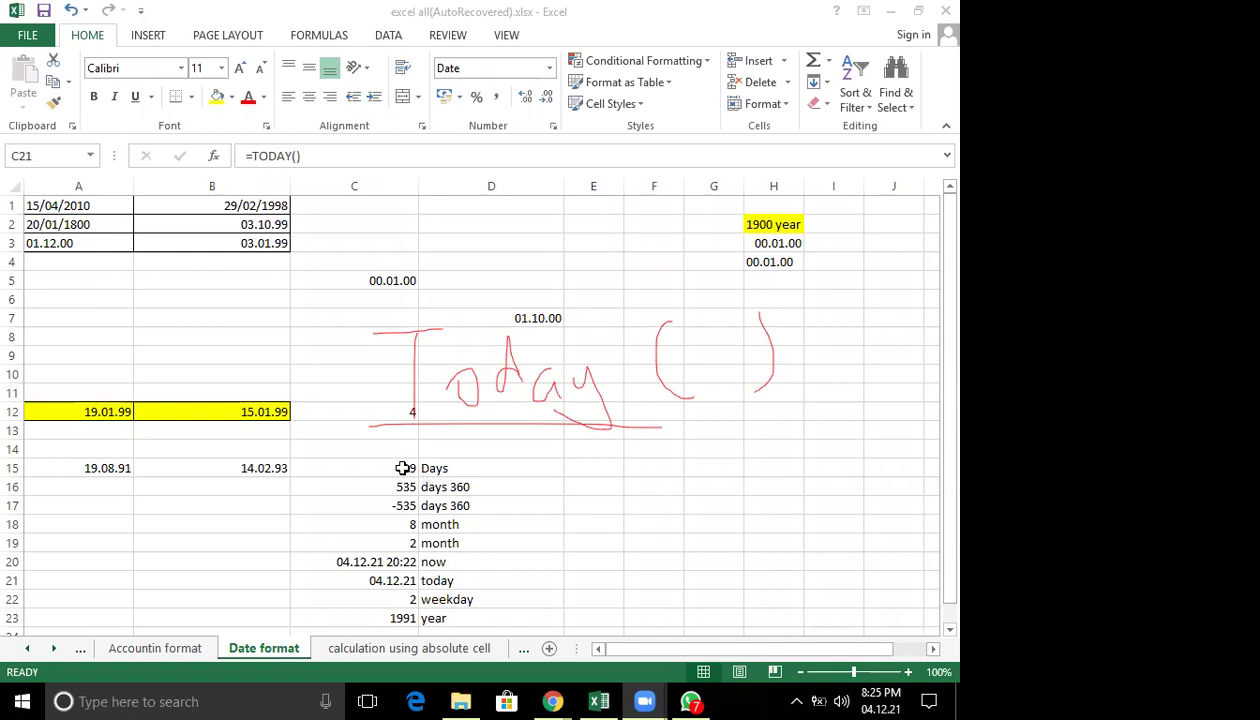
Review the formulas in C21 and C15, and enter =DAY(A15) in cell E15.
{"action": "key", "text": "F2"}
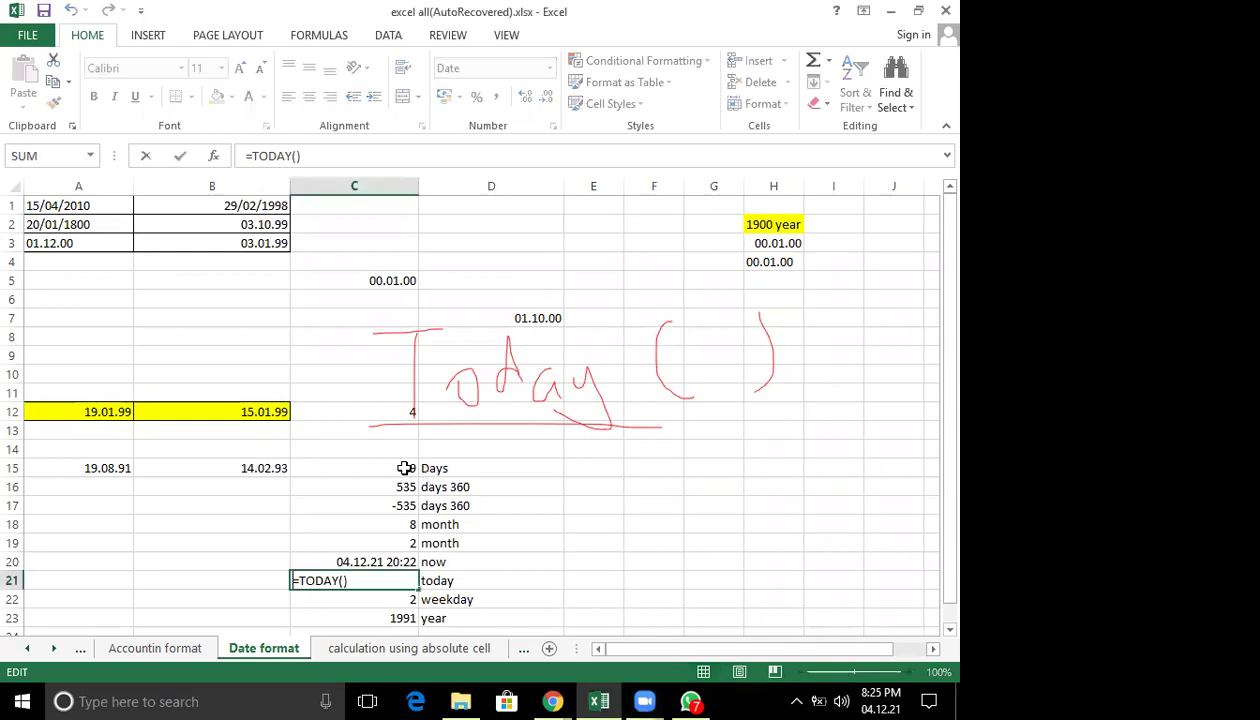
{"action": "left_click", "coordinate": [405, 468]}
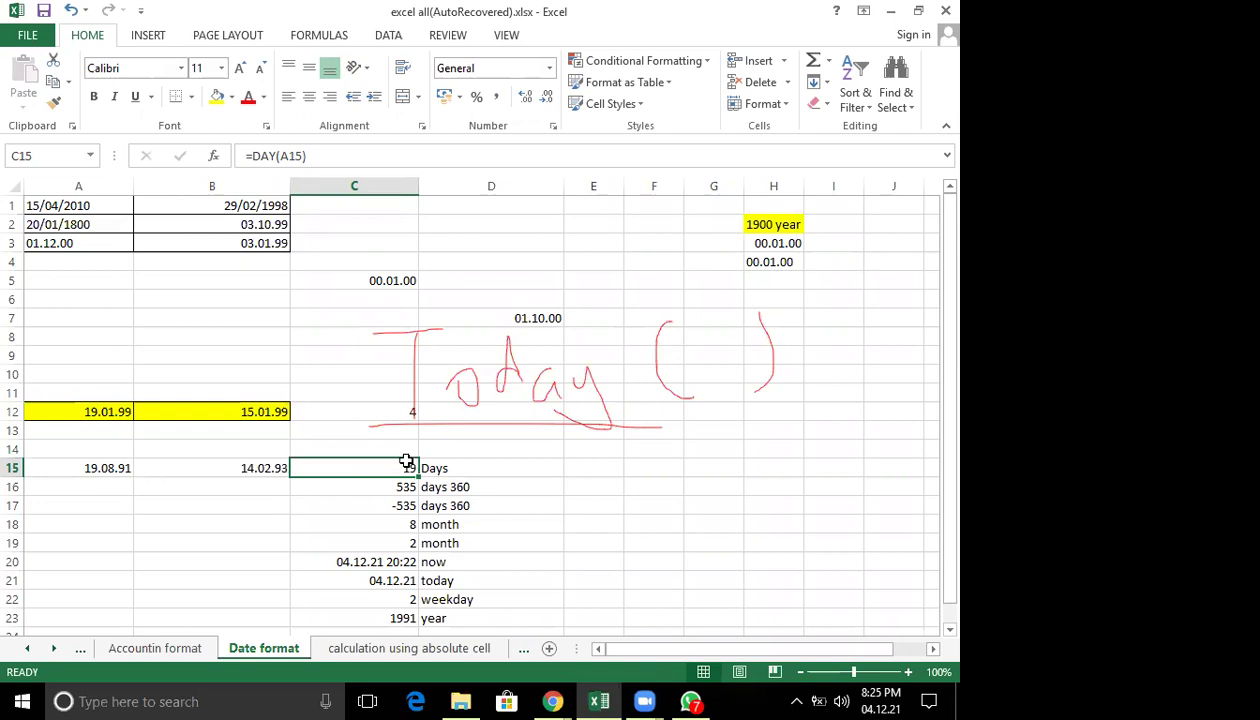
{"action": "left_click", "coordinate": [591, 462]}
{"action": "type", "text": "="}
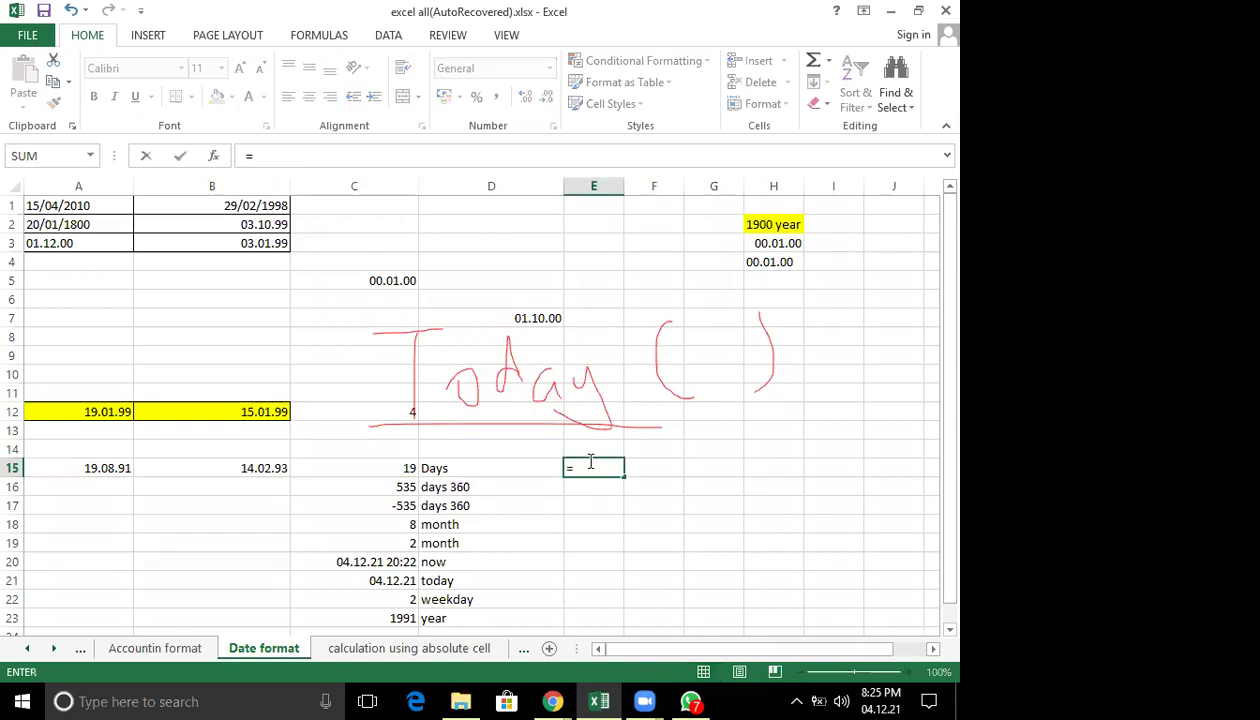
{"action": "type", "text": "day"}
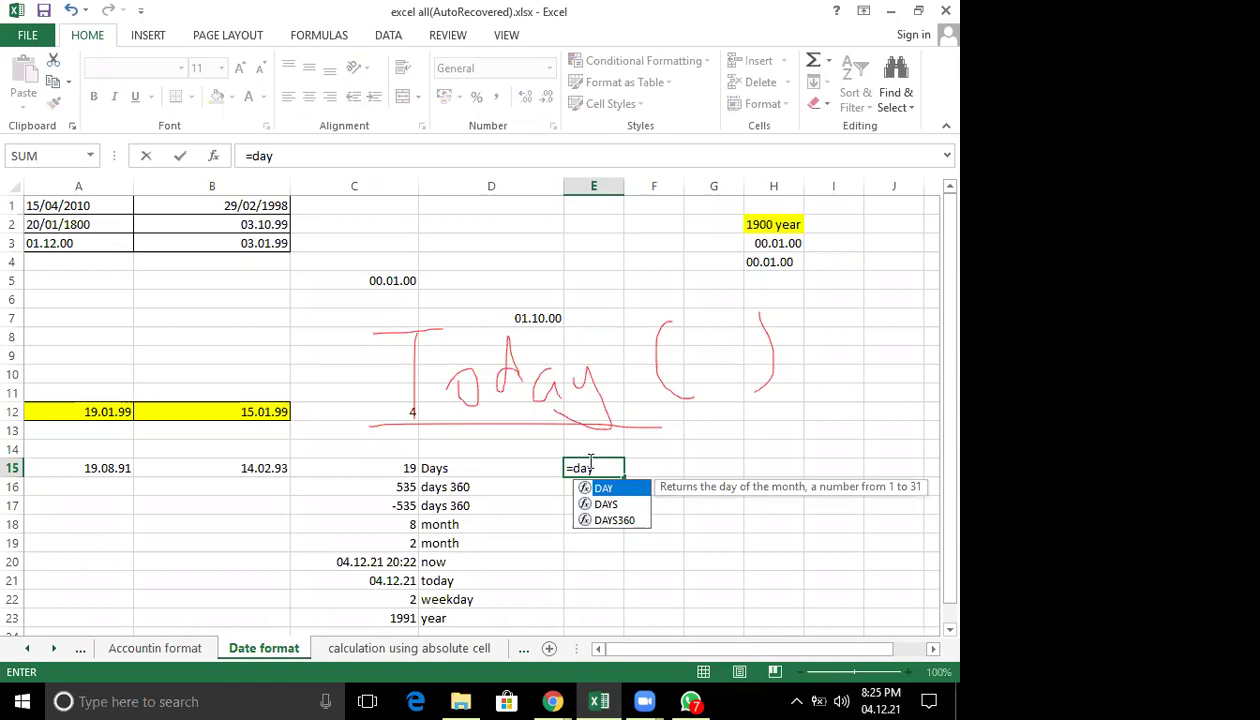
{"action": "type", "text": "("}
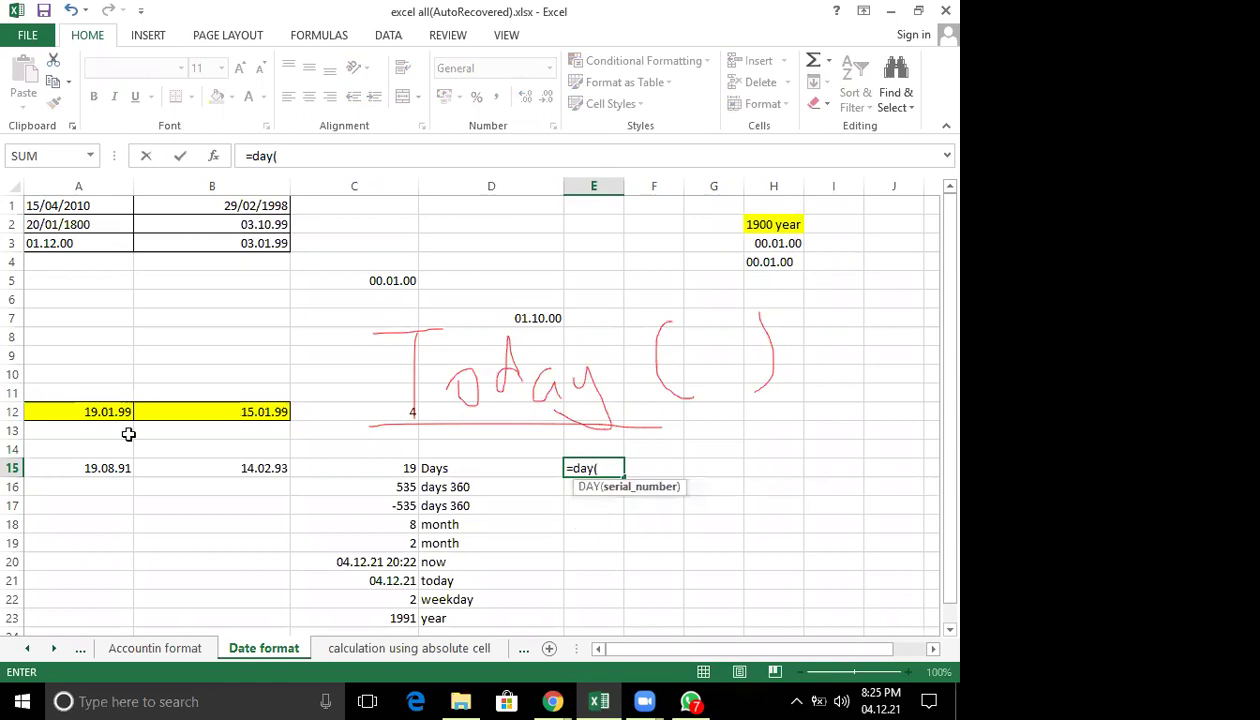
{"action": "left_click", "coordinate": [110, 467]}
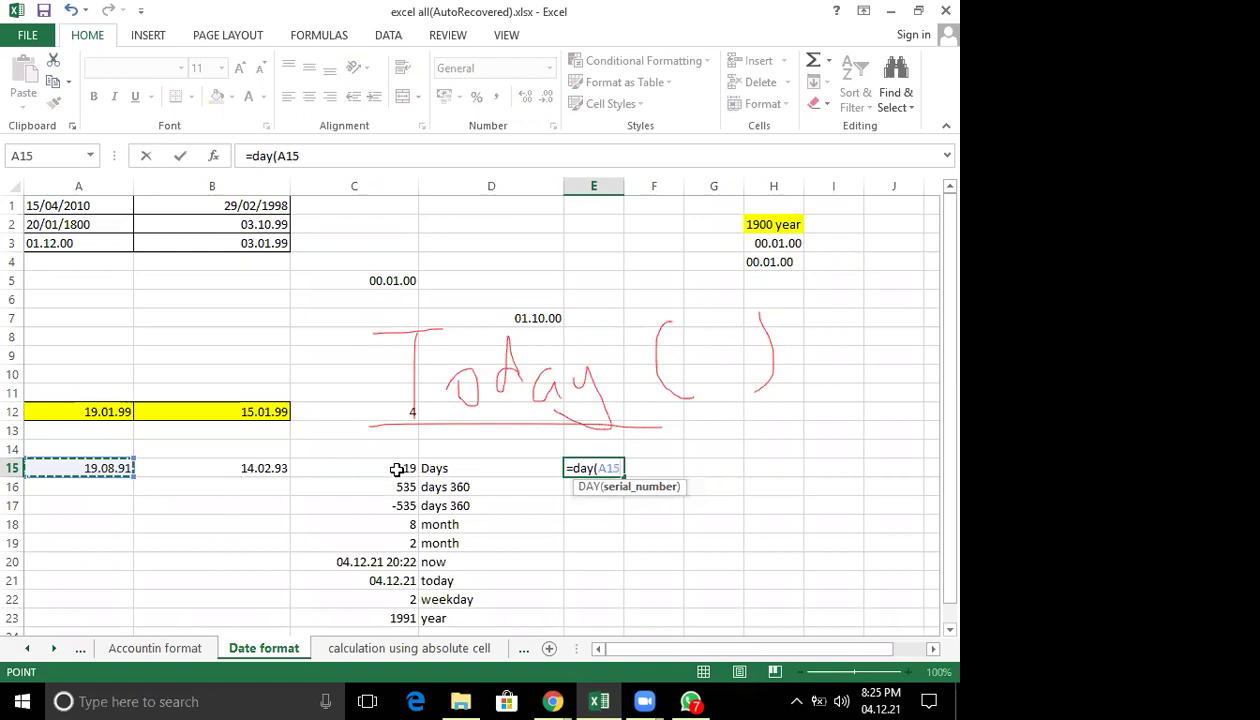
{"action": "type", "text": ")"}
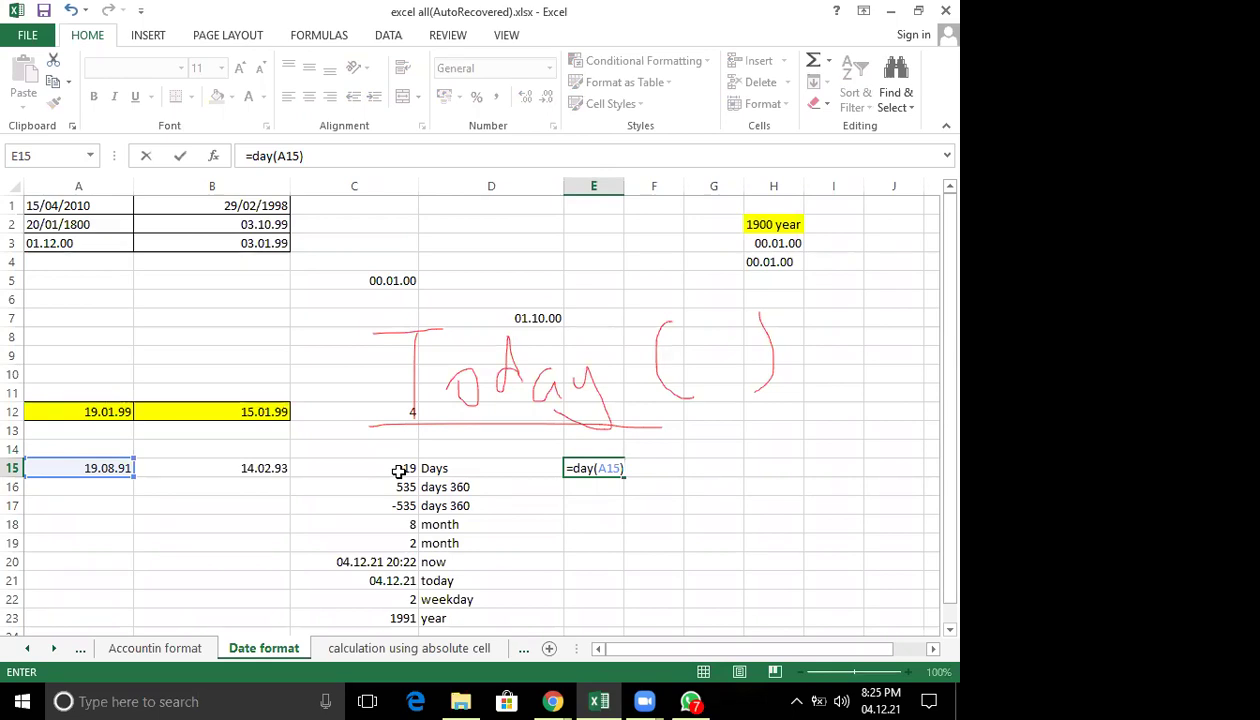
{"action": "key", "text": "Return"}
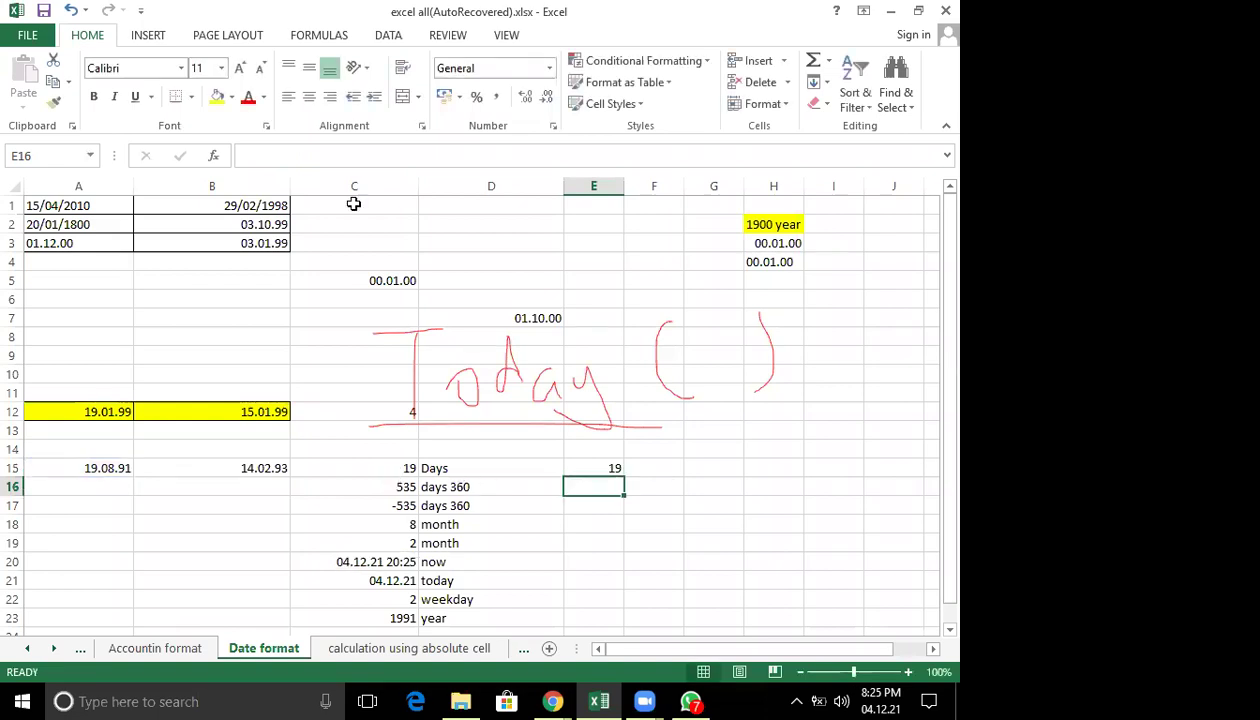
Check the DAYS360 formula in C16 and enter =DAYS360(A15,B15) in cell E16.
{"action": "key", "text": "Left"}
{"action": "key", "text": "Left"}
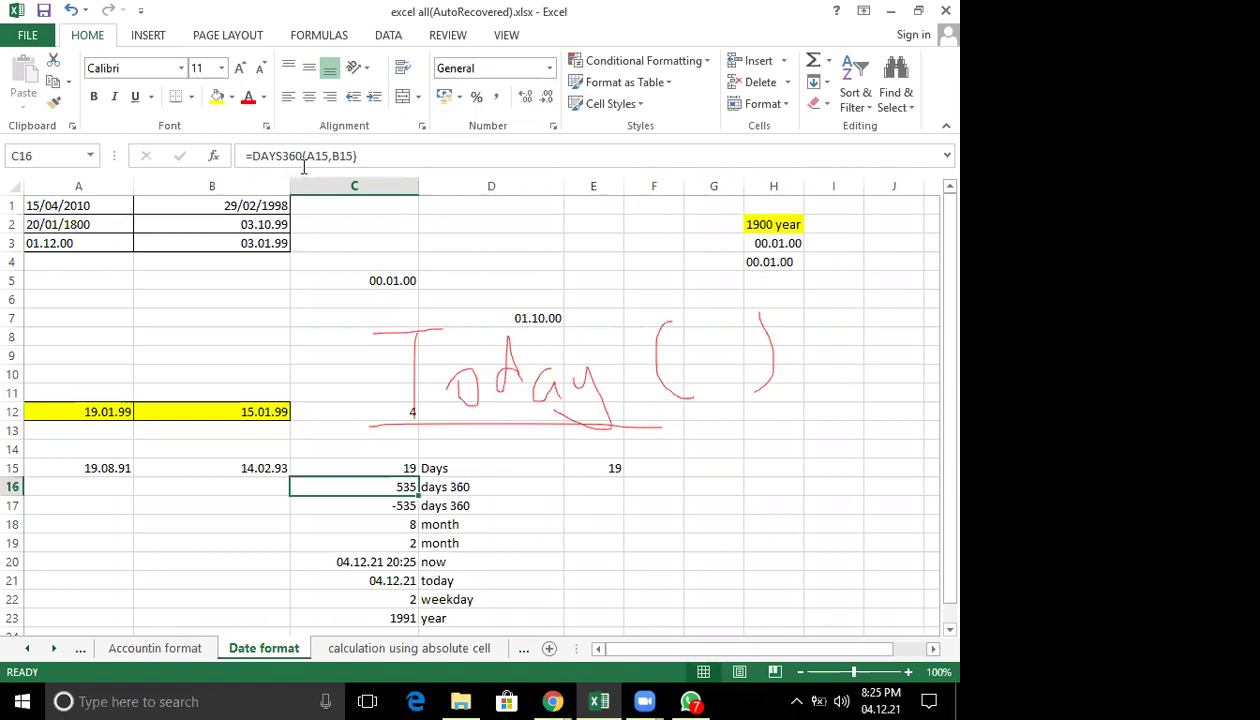
{"action": "left_click", "coordinate": [598, 488]}
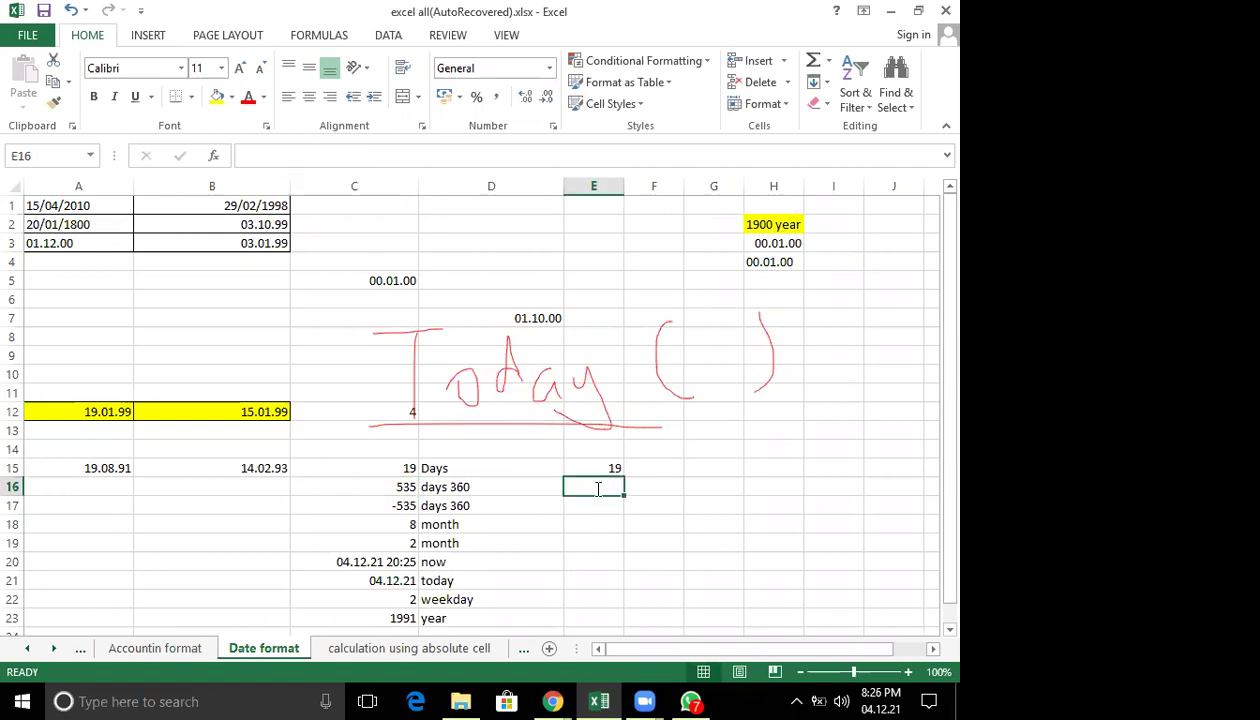
{"action": "type", "text": "=da"}
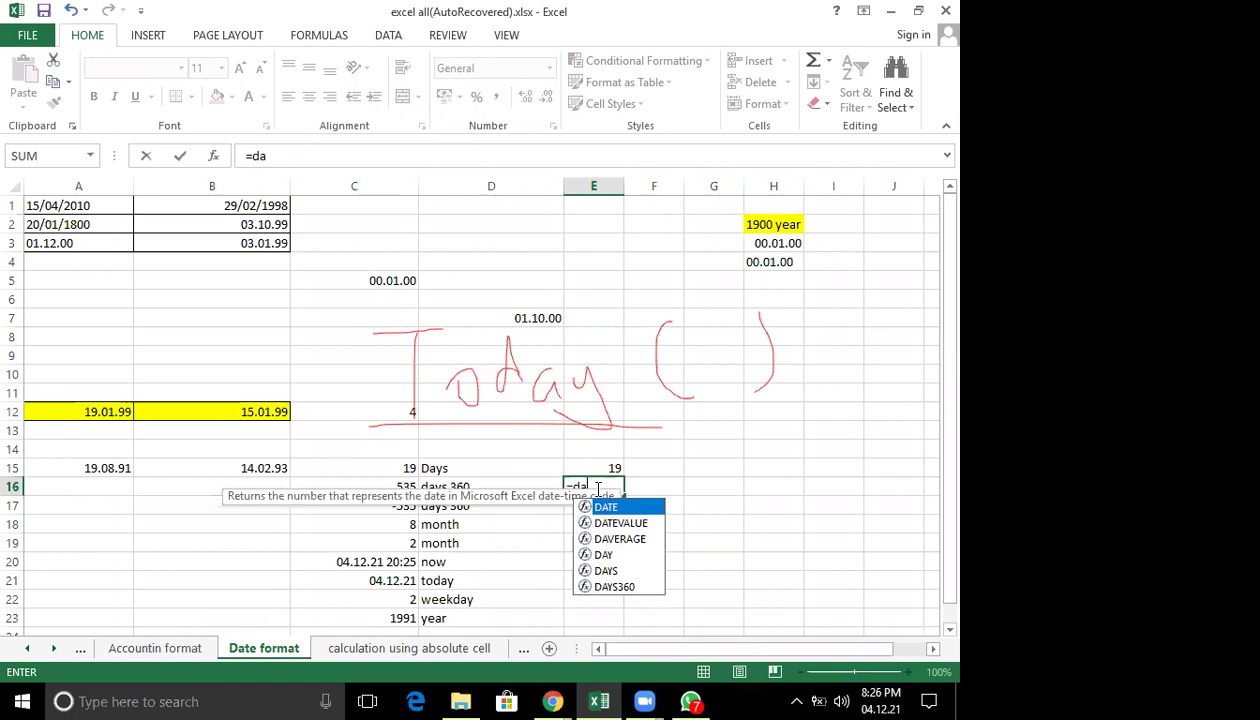
{"action": "type", "text": "ys"}
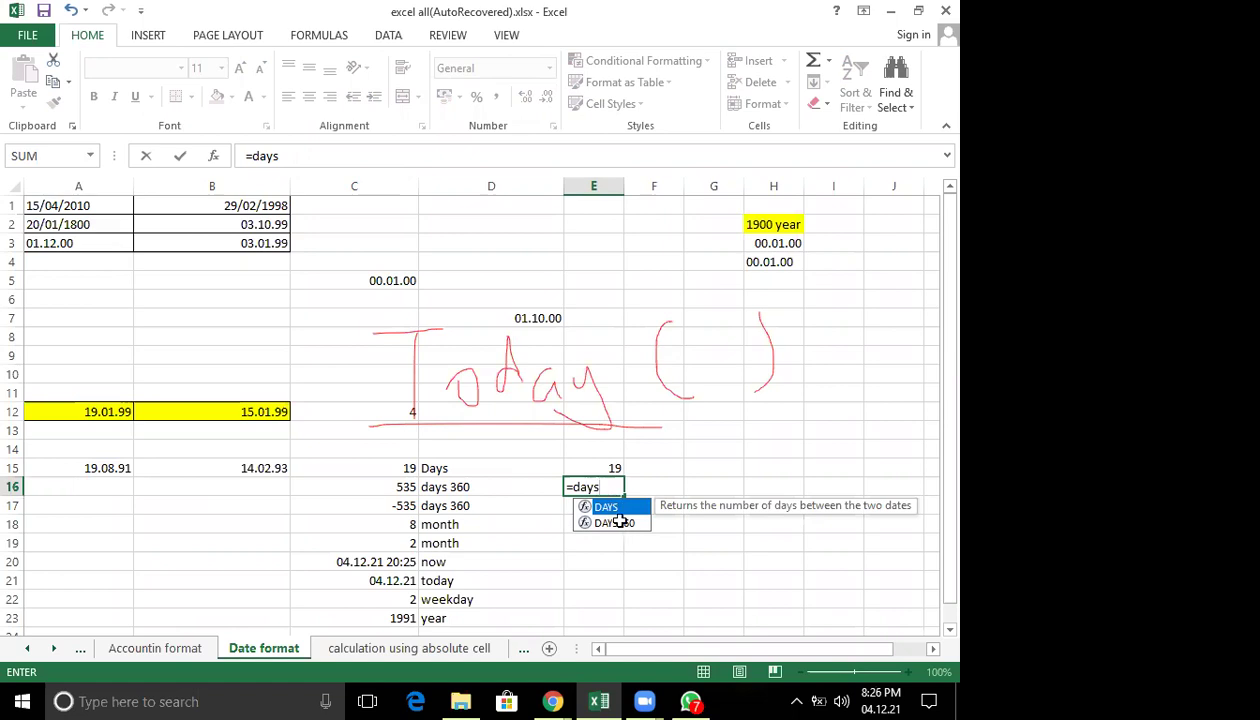
{"action": "double_click", "coordinate": [620, 521]}
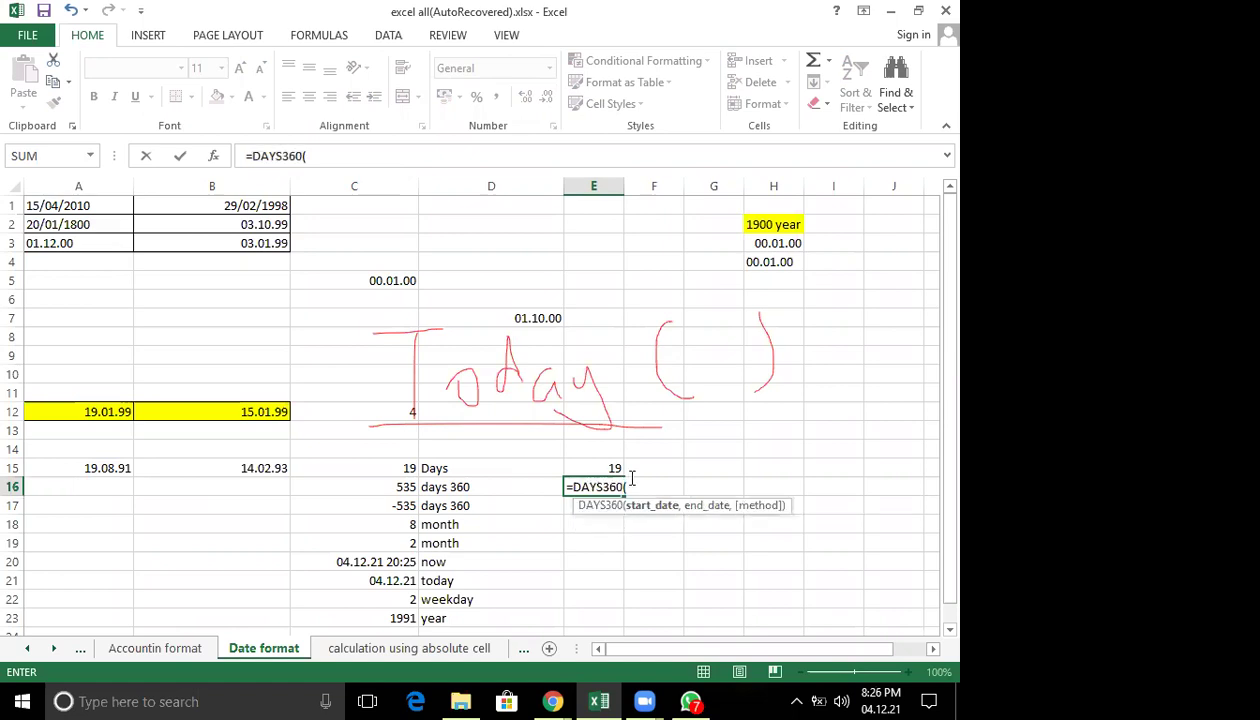
{"action": "left_click", "coordinate": [109, 468]}
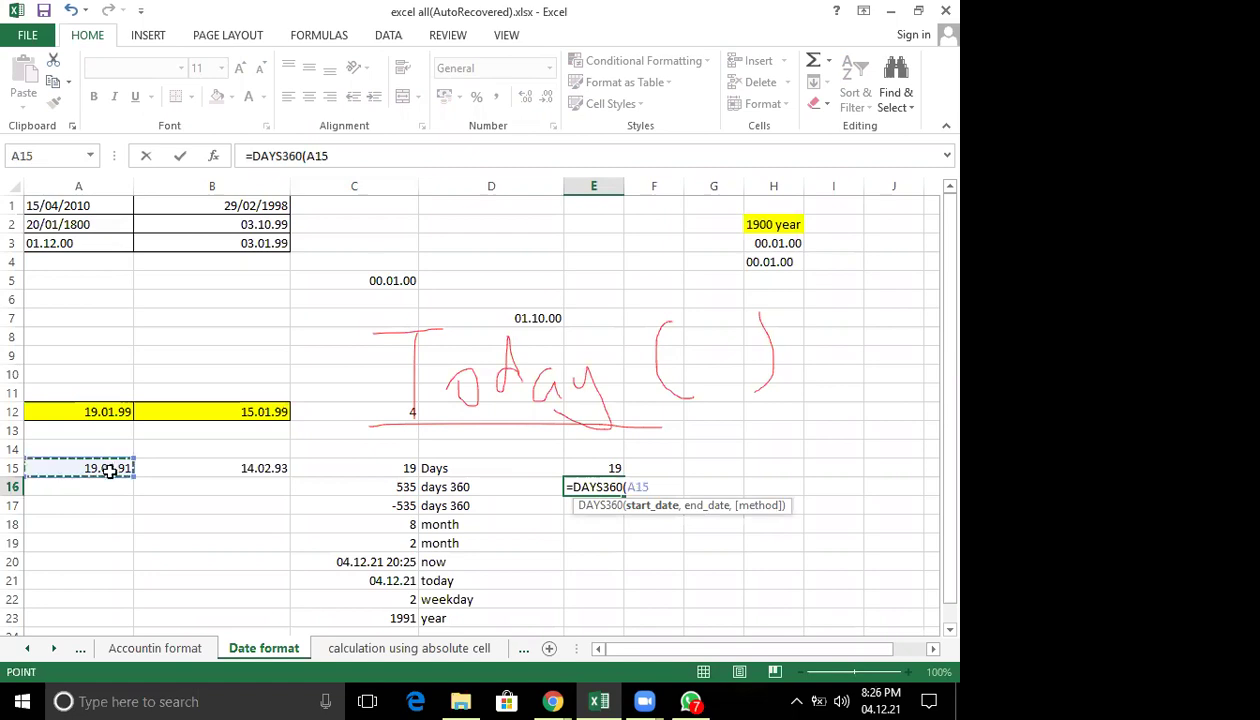
{"action": "type", "text": ","}
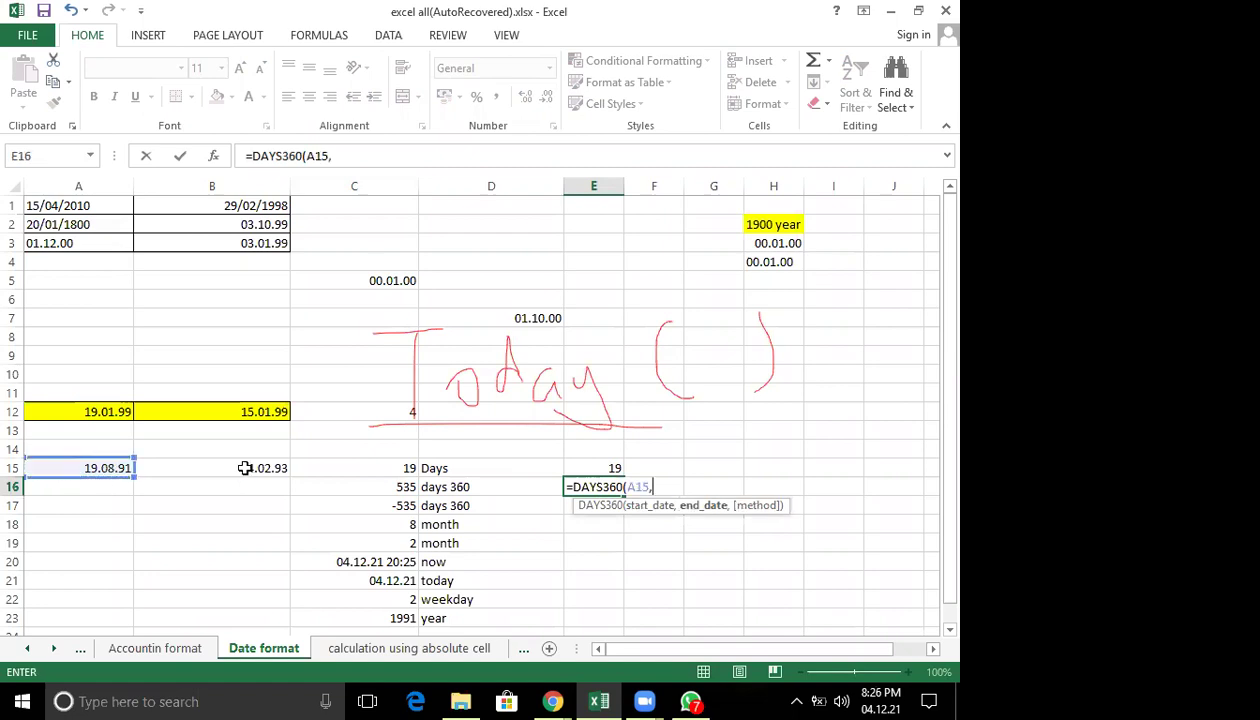
{"action": "left_click", "coordinate": [241, 467]}
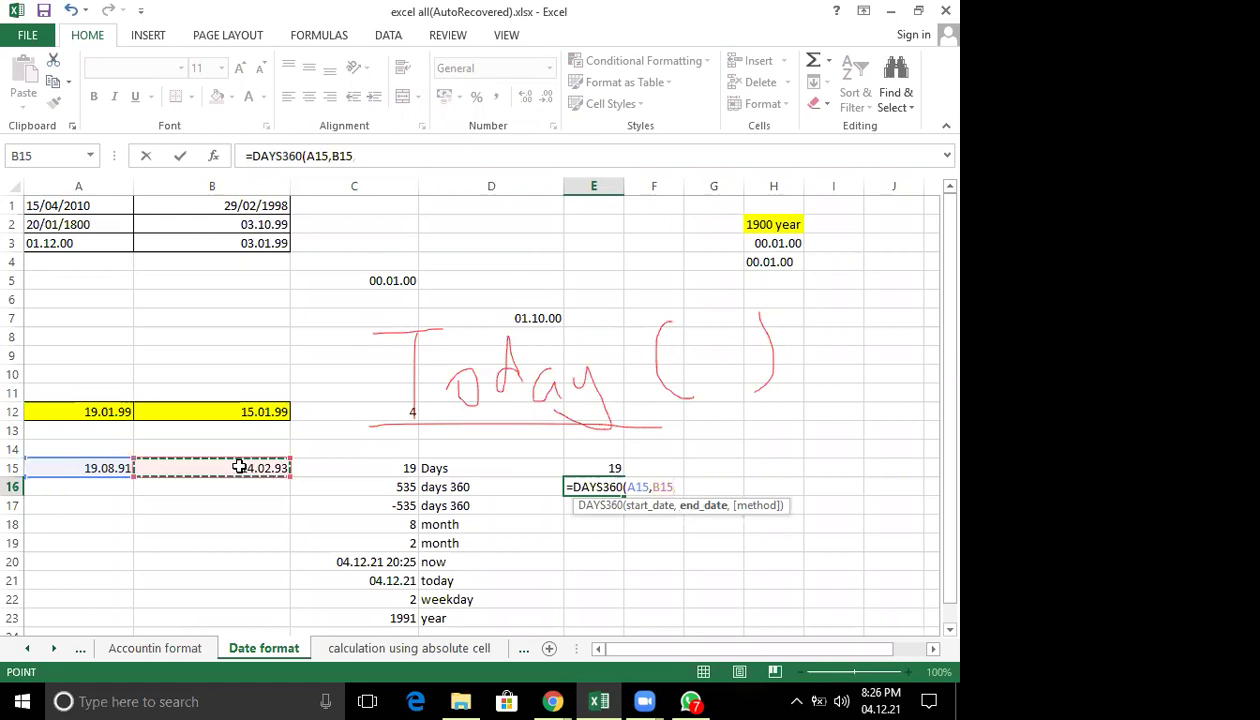
{"action": "type", "text": ")"}
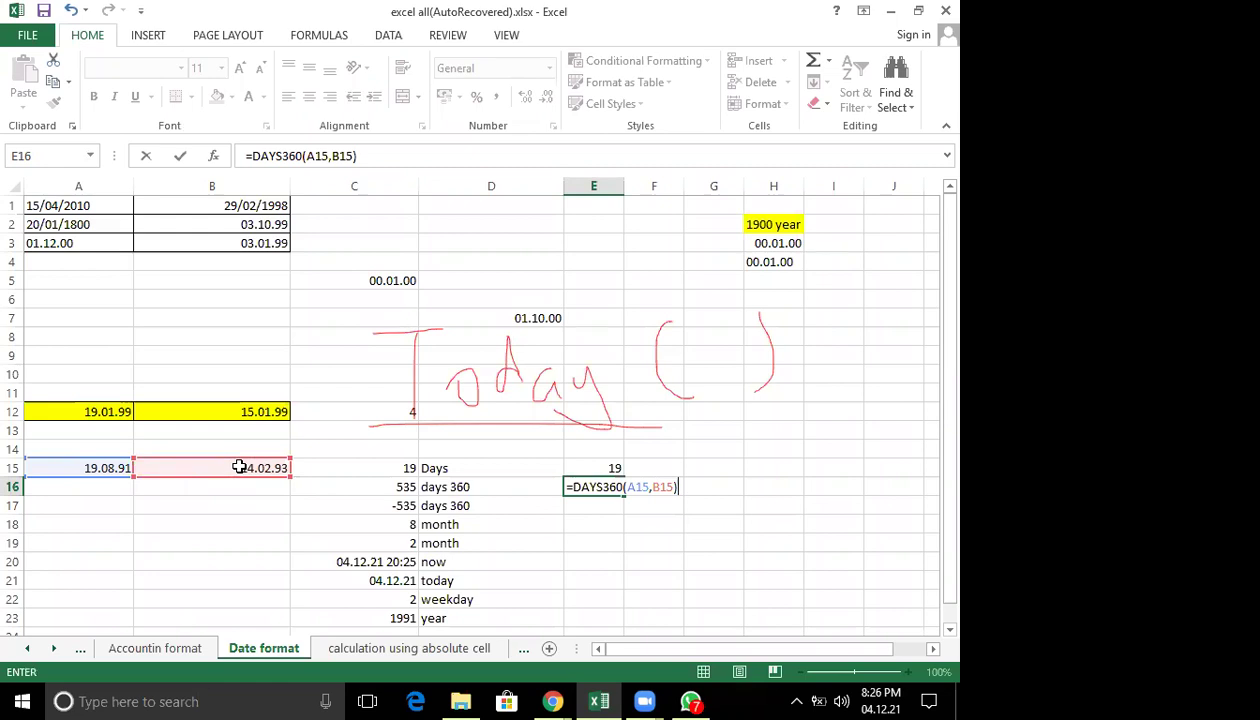
{"action": "key", "text": "Return"}
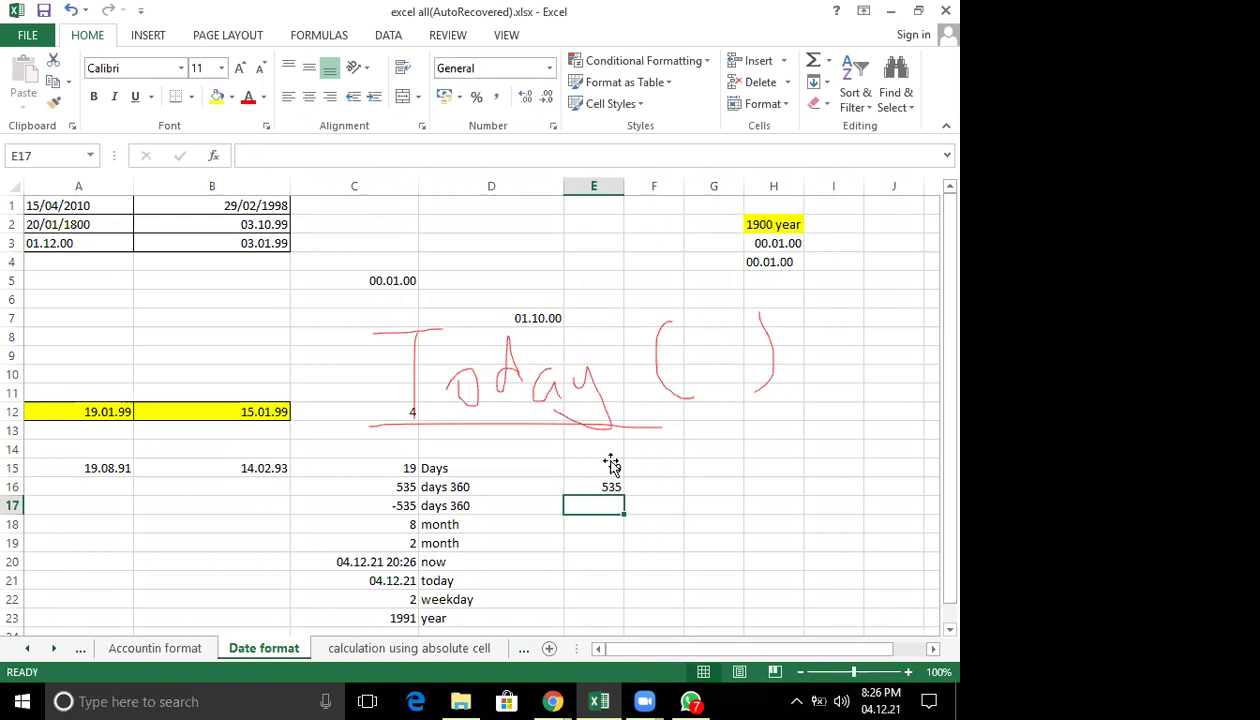
Delete the contents of E15 and enter the formula =DAY(A15) there again.
{"action": "key", "text": "Up"}
{"action": "key", "text": "Up"}
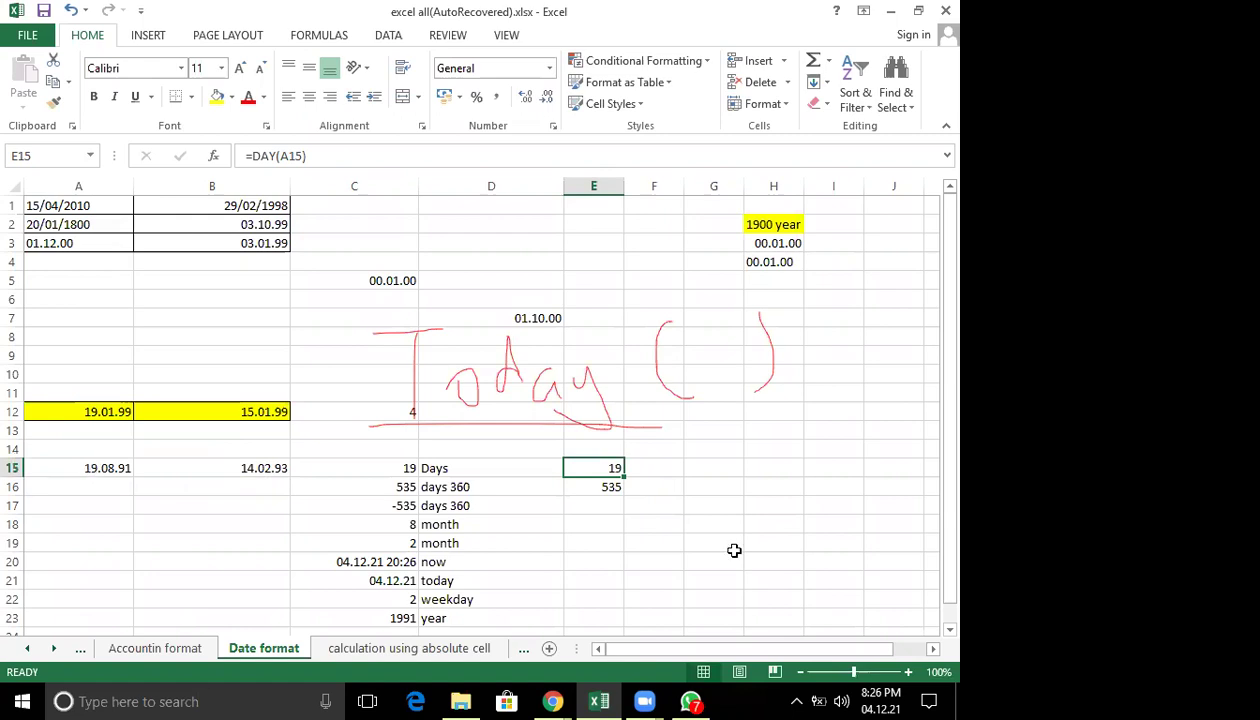
{"action": "key", "text": "Delete"}
{"action": "left_click", "coordinate": [686, 539]}
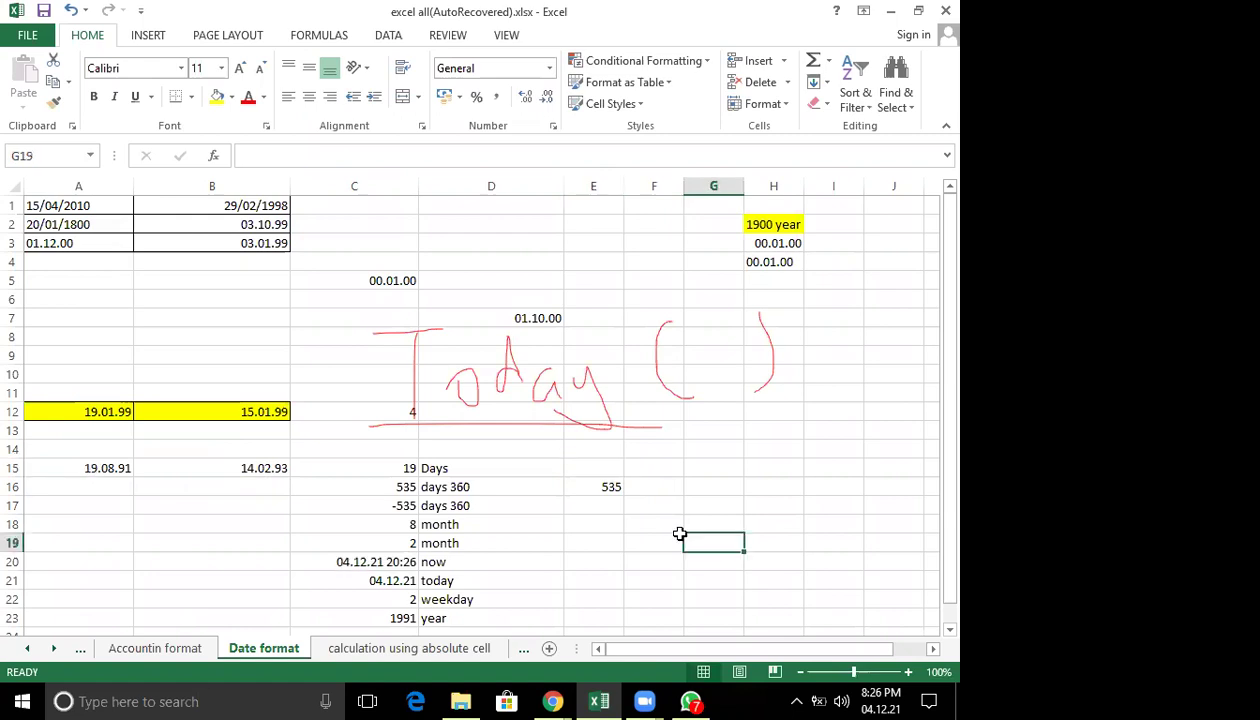
{"action": "key", "text": "Up"}
{"action": "key", "text": "Up"}
{"action": "key", "text": "Up"}
{"action": "key", "text": "Up"}
{"action": "key", "text": "Left"}
{"action": "key", "text": "Left"}
{"action": "type", "text": "="}
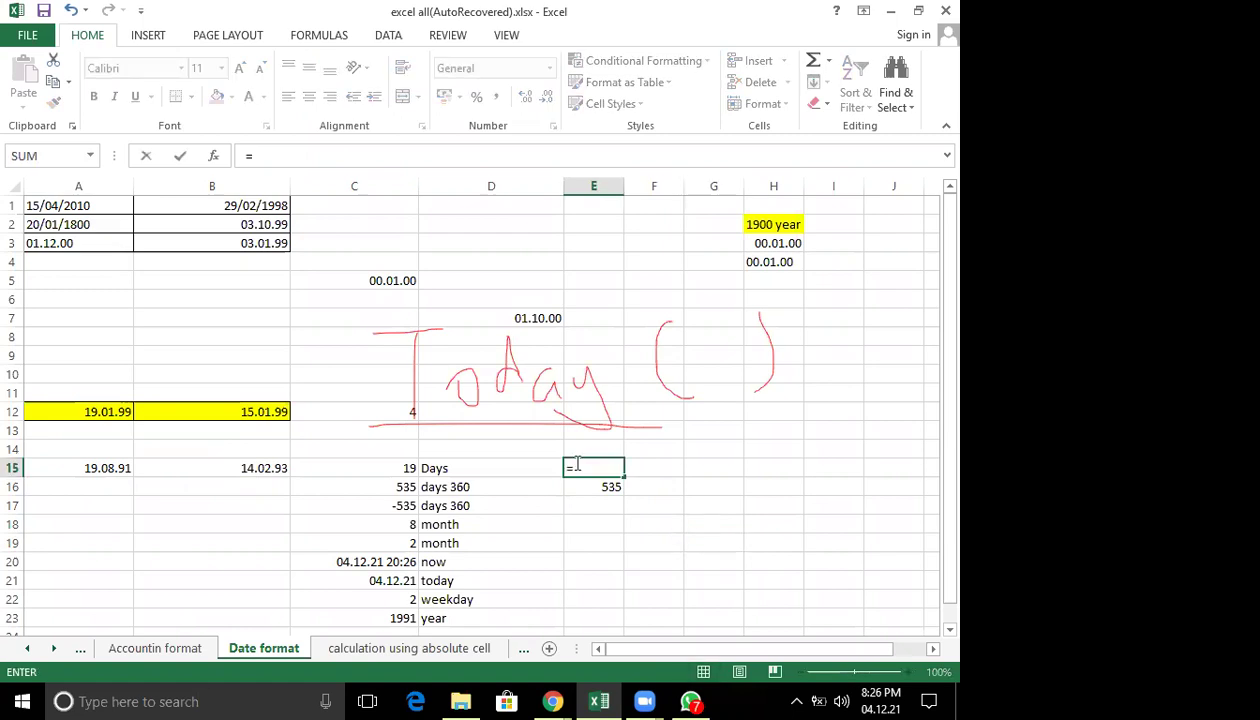
{"action": "type", "text": "day"}
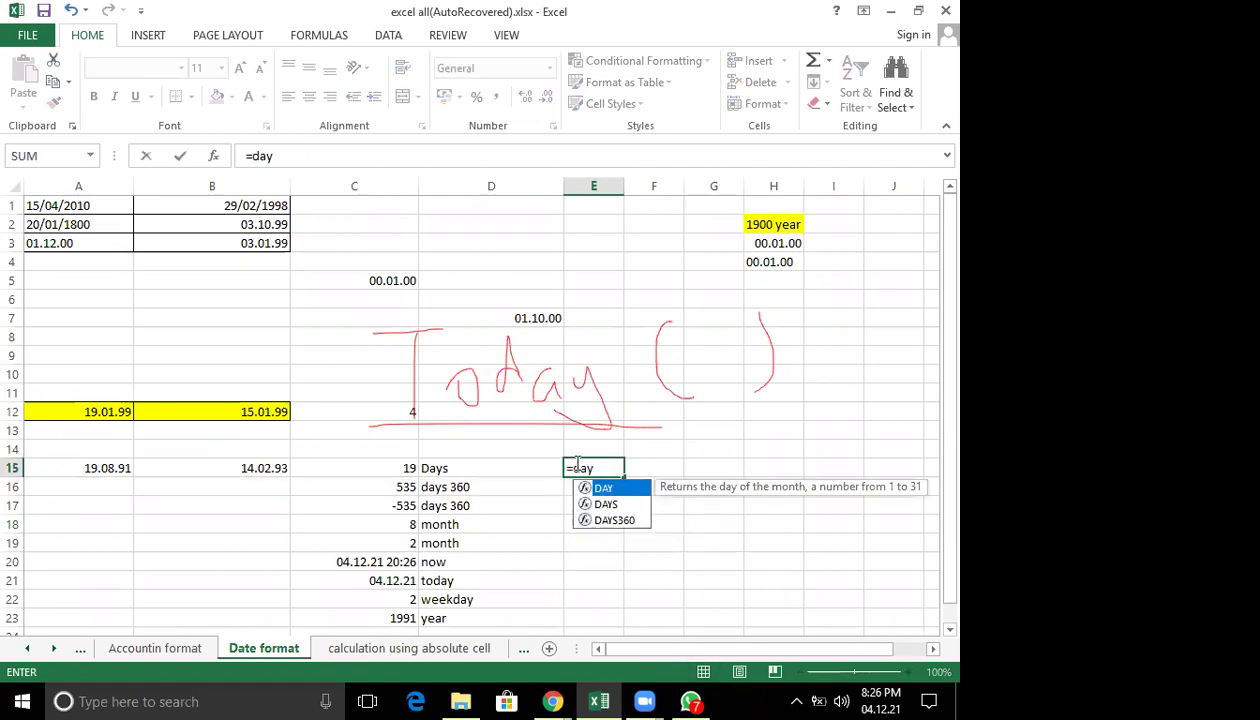
{"action": "type", "text": "("}
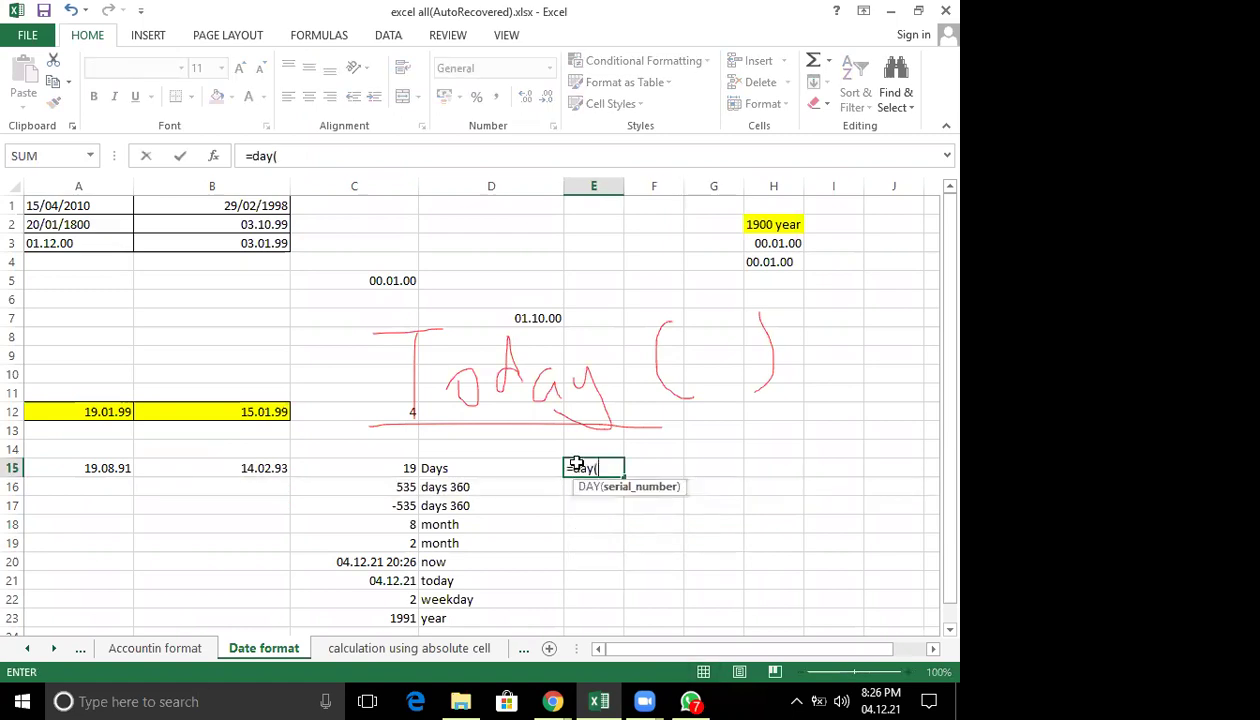
{"action": "left_click", "coordinate": [106, 467]}
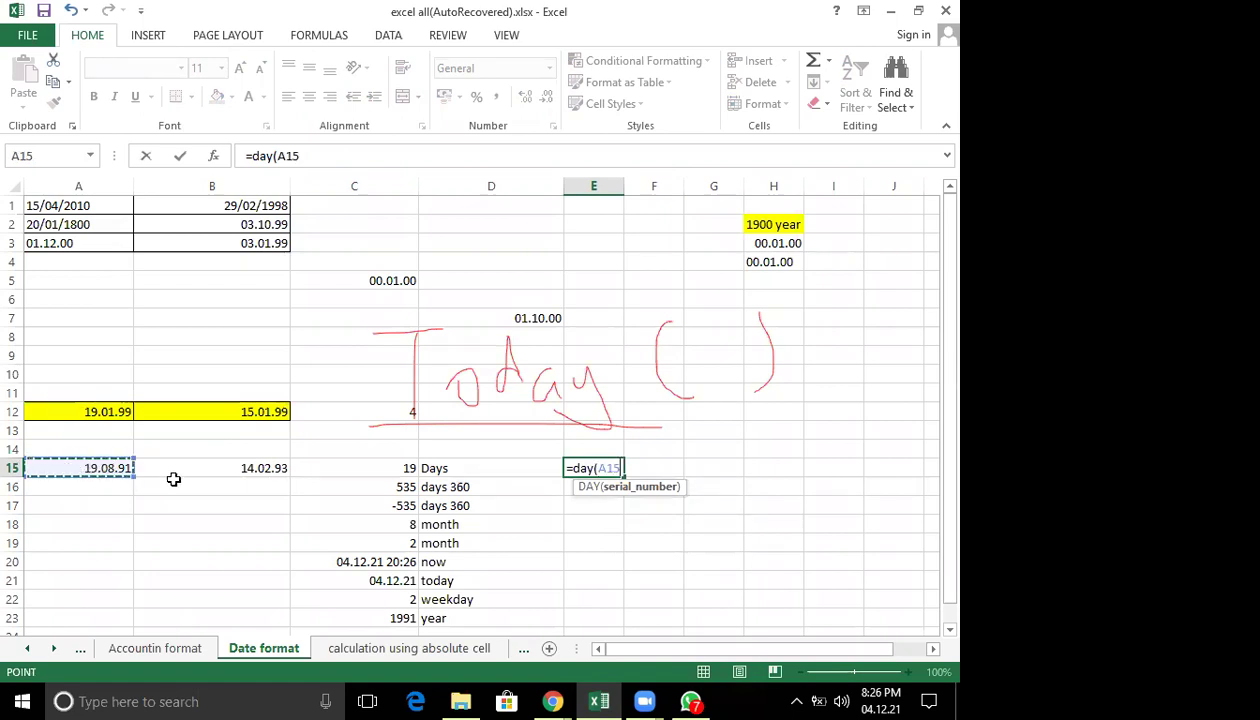
{"action": "type", "text": ")"}
{"action": "key", "text": "Return"}
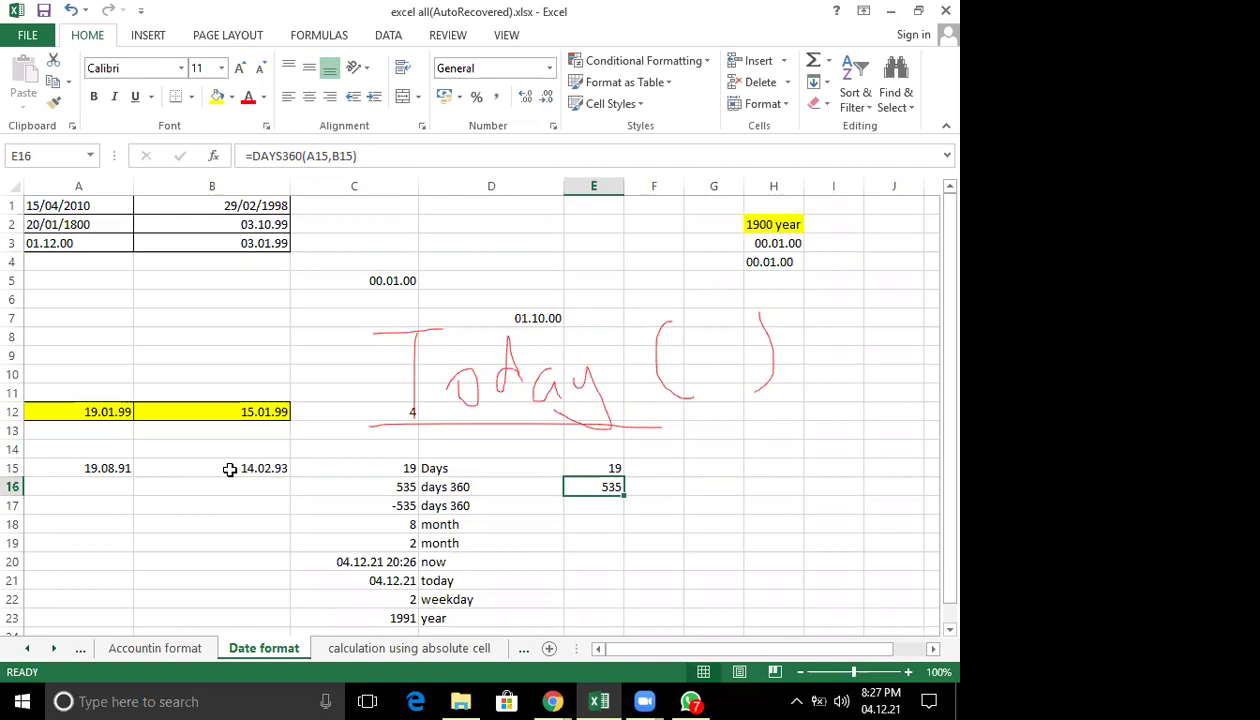
Clear cell E16 and enter the formula =DAYS360(A15,B15) there again.
{"action": "key", "text": "BackSpace"}
{"action": "type", "text": "="}
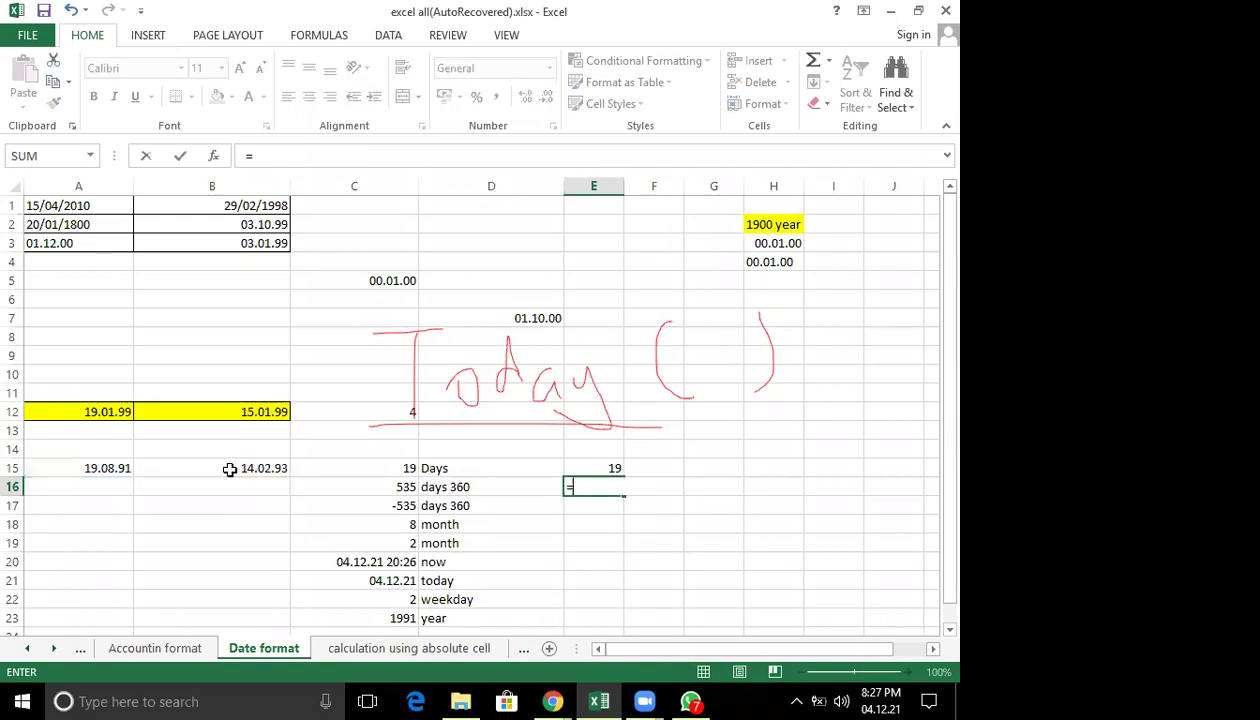
{"action": "type", "text": "days"}
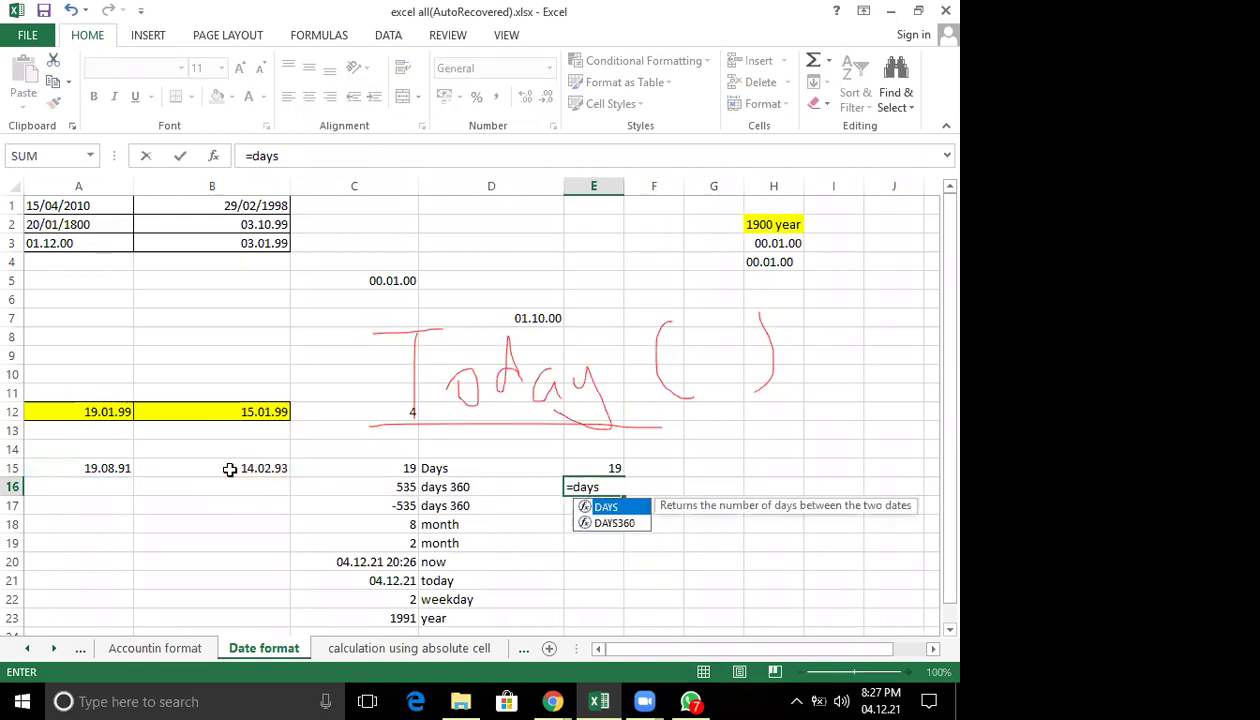
{"action": "type", "text": "360("}
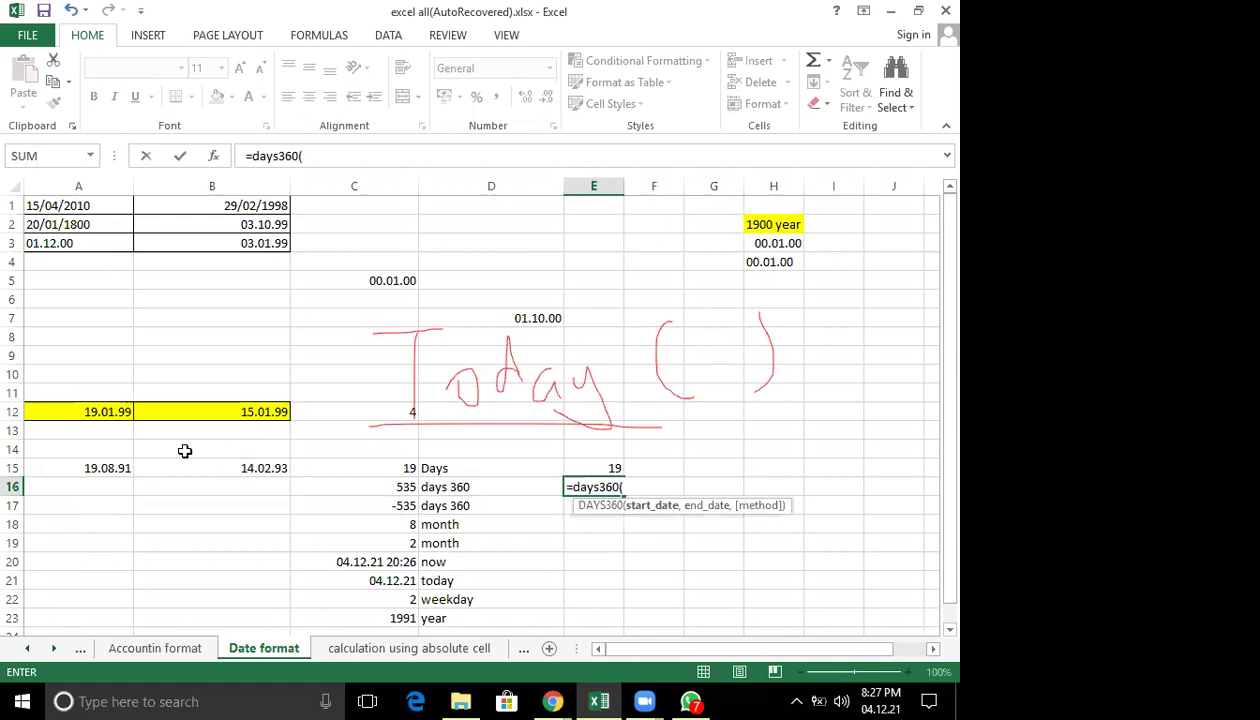
{"action": "left_click", "coordinate": [111, 467]}
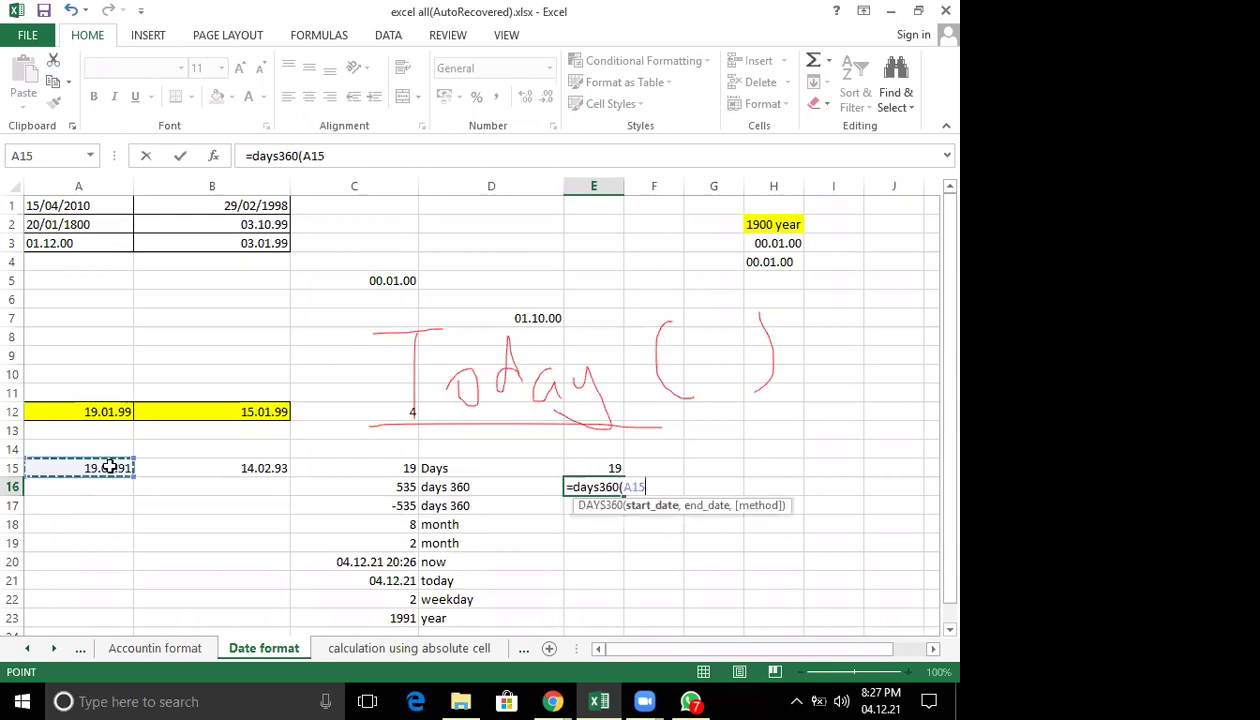
{"action": "type", "text": ","}
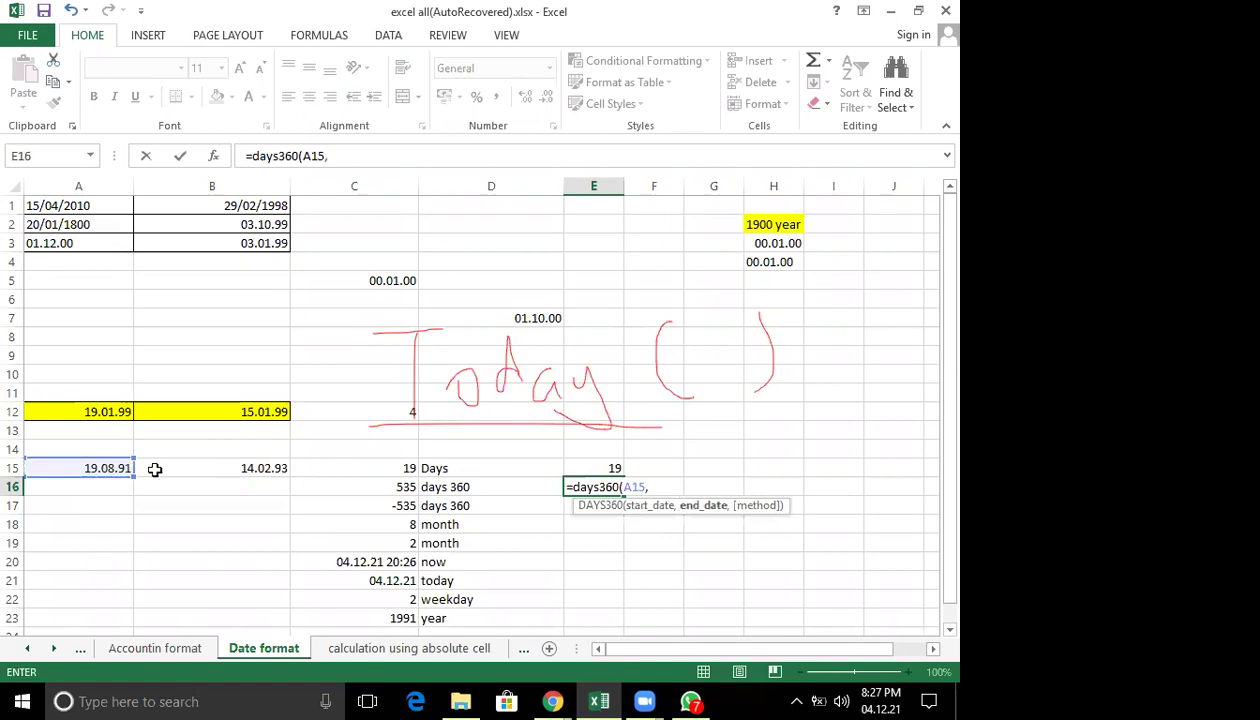
{"action": "left_click", "coordinate": [155, 469]}
{"action": "type", "text": ","}
{"action": "key", "text": "BackSpace"}
{"action": "type", "text": ")"}
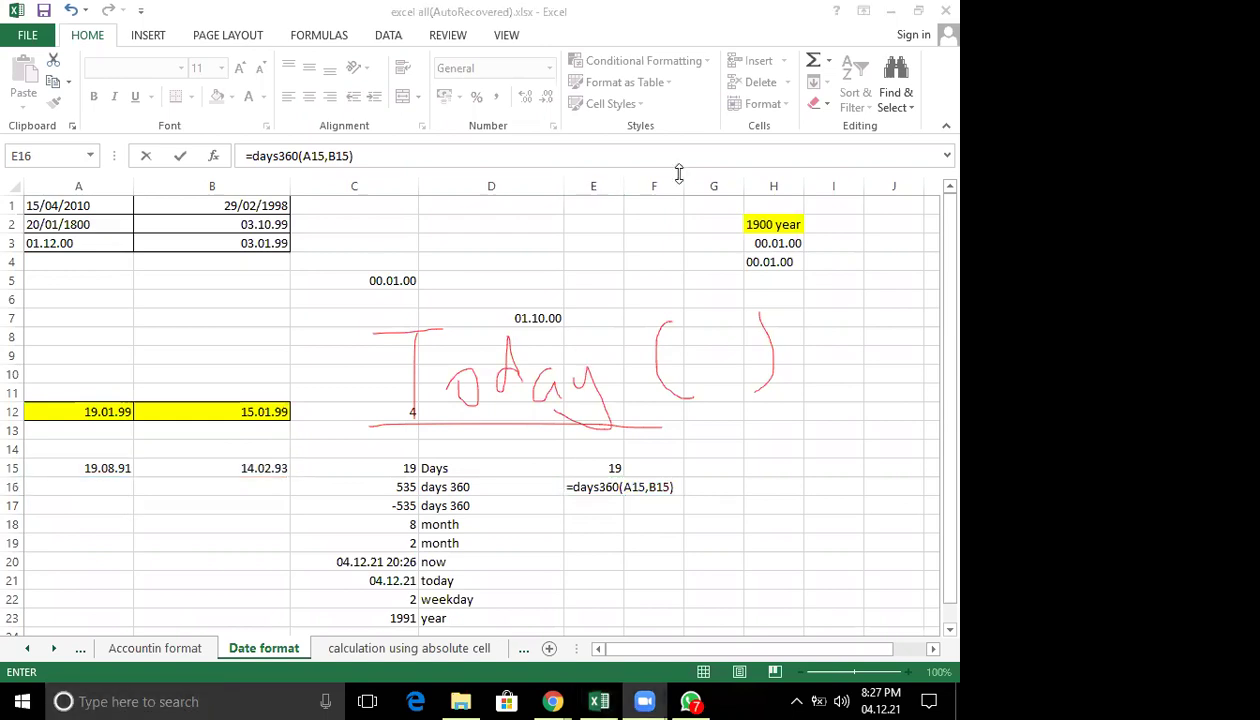
{"action": "left_click", "coordinate": [676, 485]}
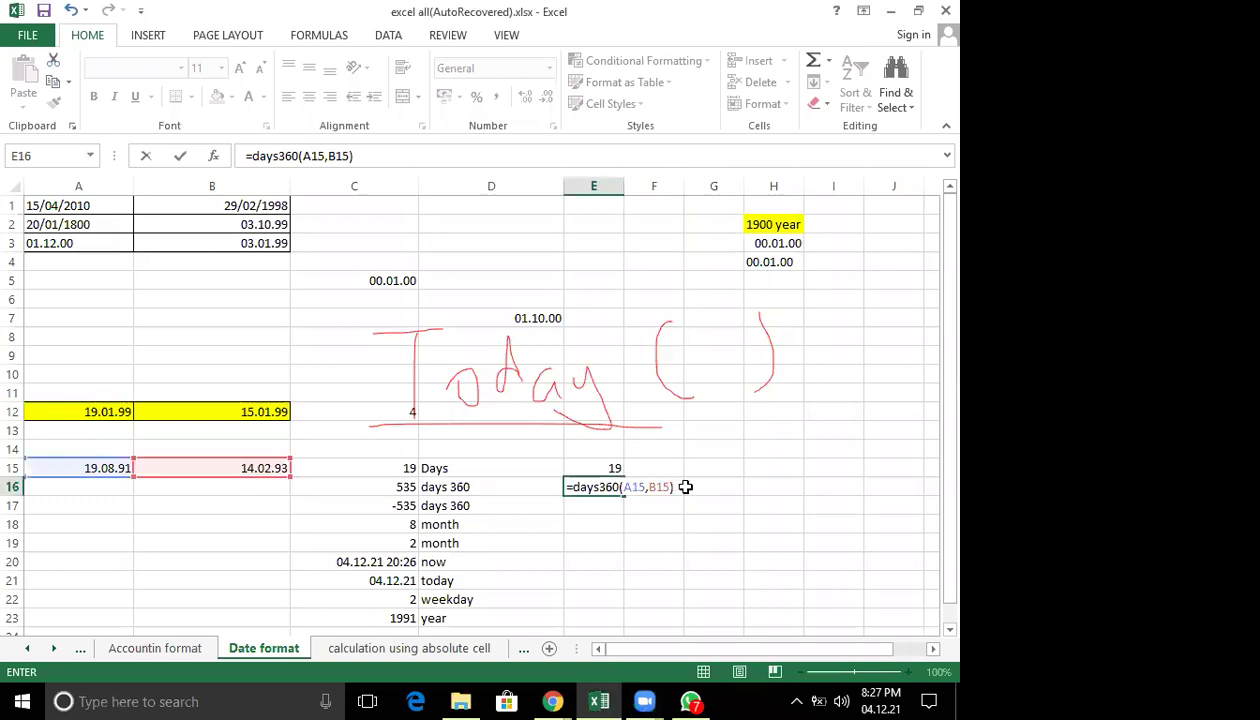
{"action": "key", "text": "Return"}
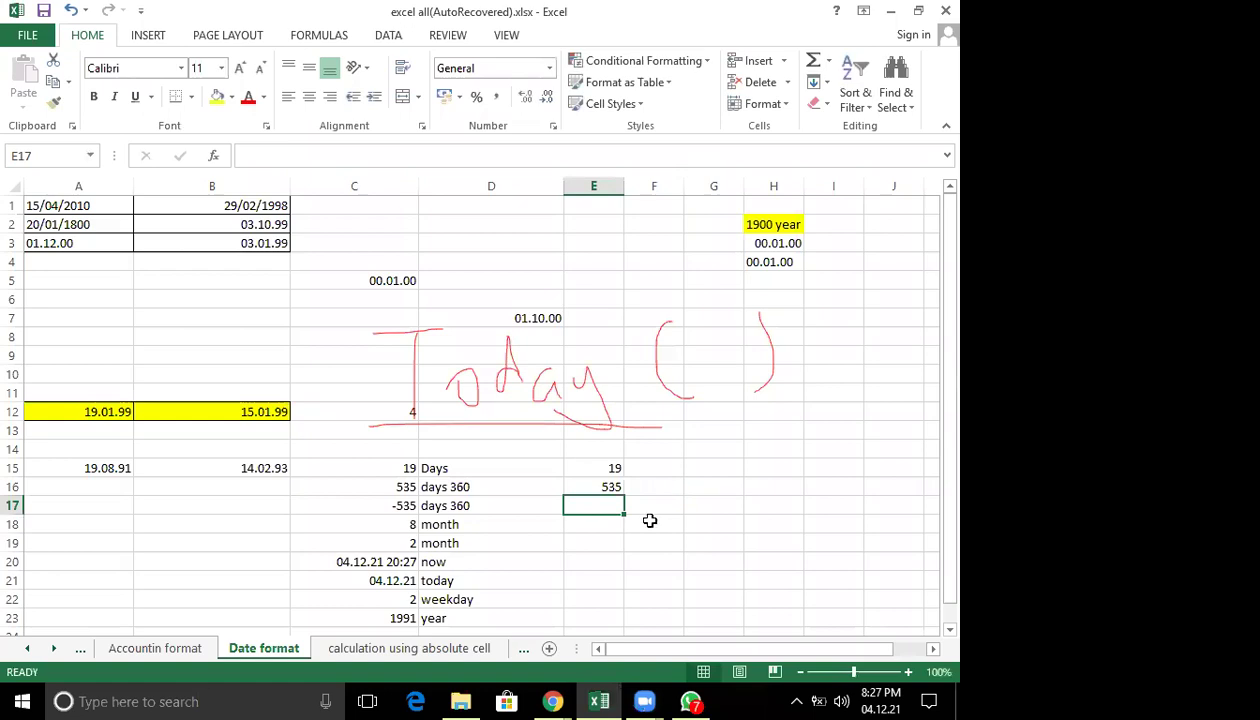
Enter =MONTH(A15) in cell E18, beside the first month label, and review the finished formula.
{"action": "left_click", "coordinate": [600, 524]}
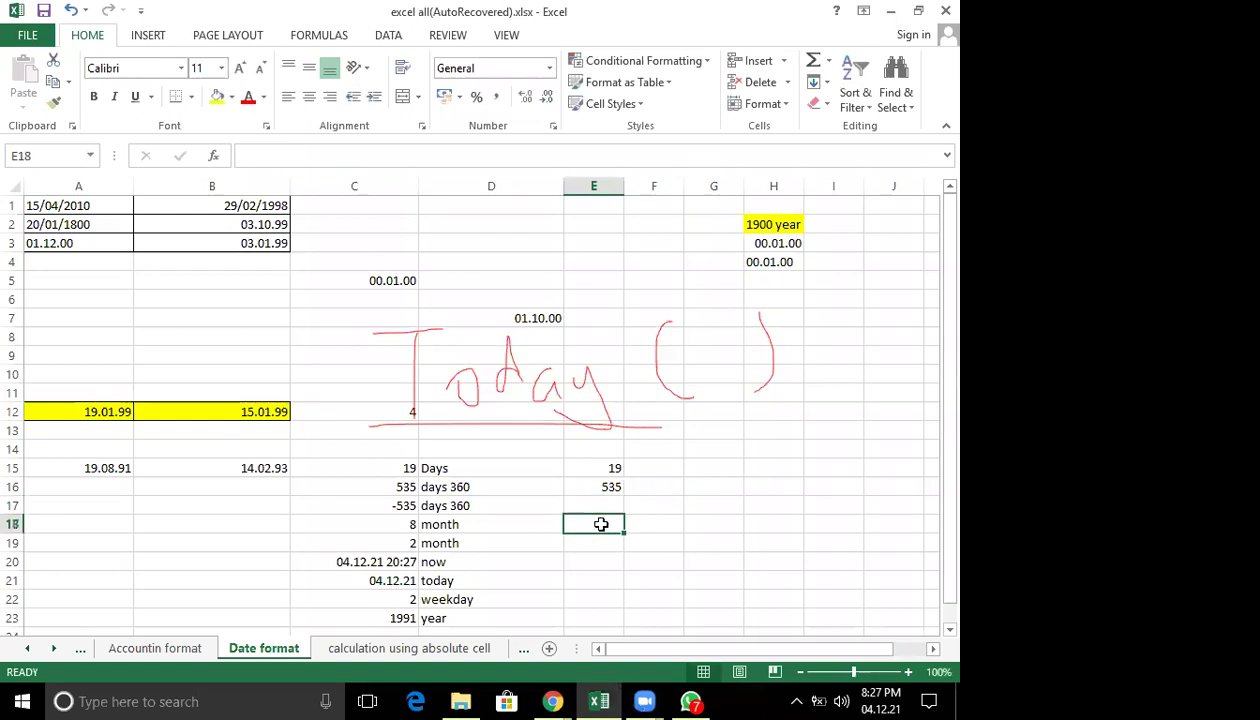
{"action": "type", "text": "="}
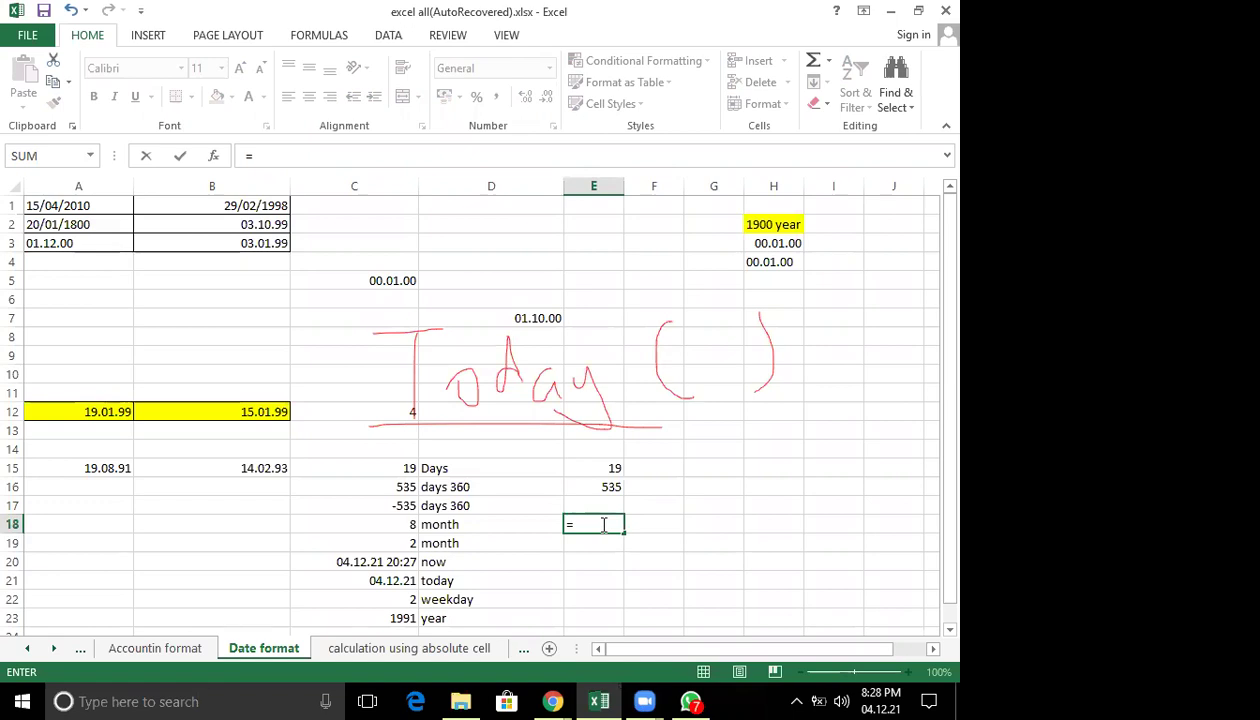
{"action": "type", "text": "mo"}
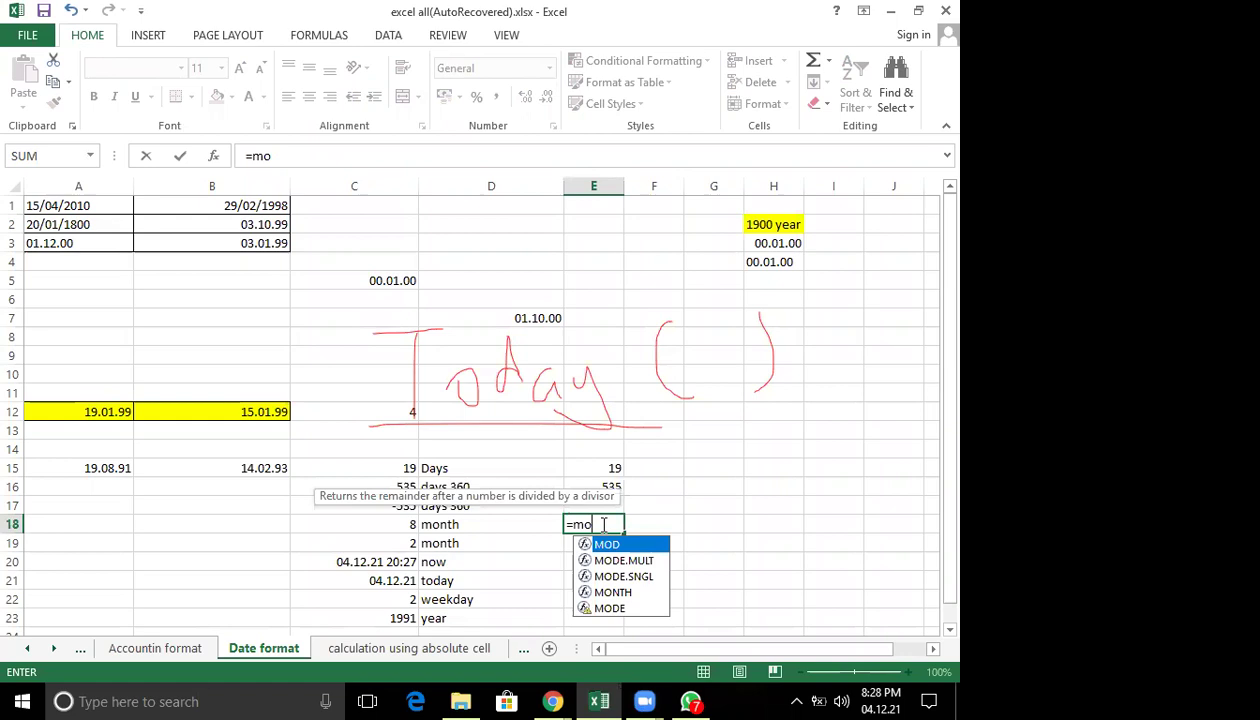
{"action": "type", "text": "nth"}
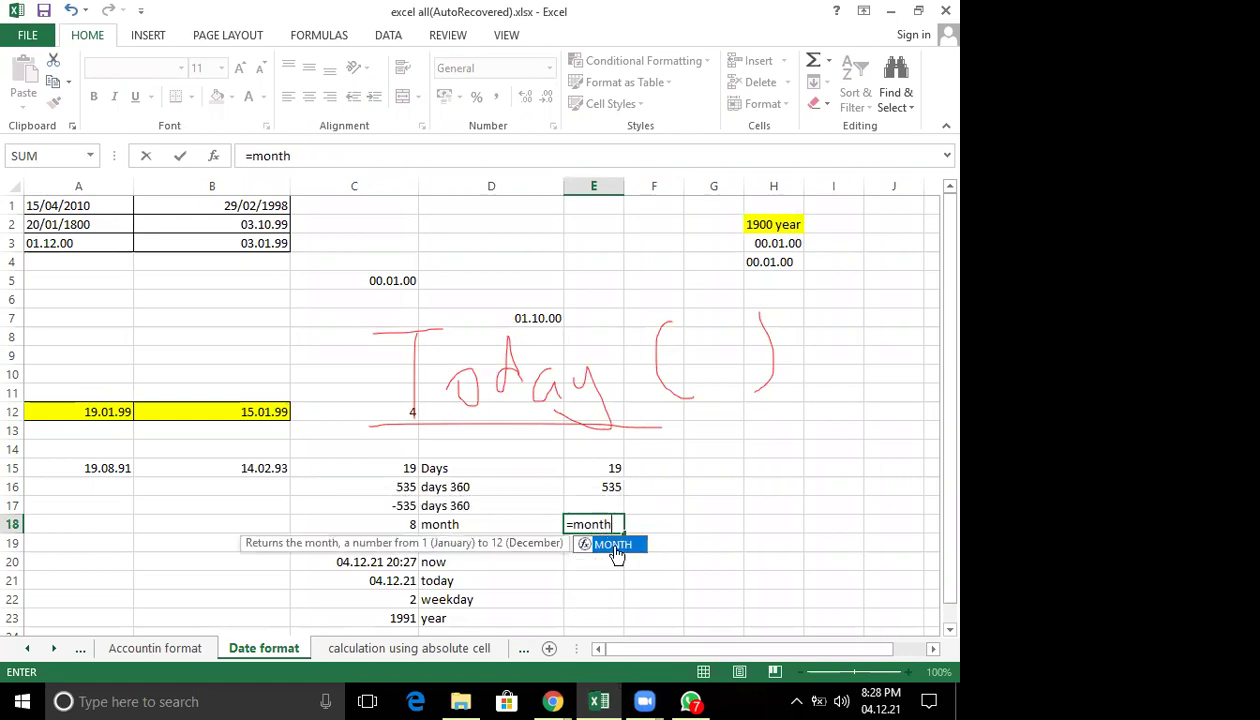
{"action": "double_click", "coordinate": [610, 545]}
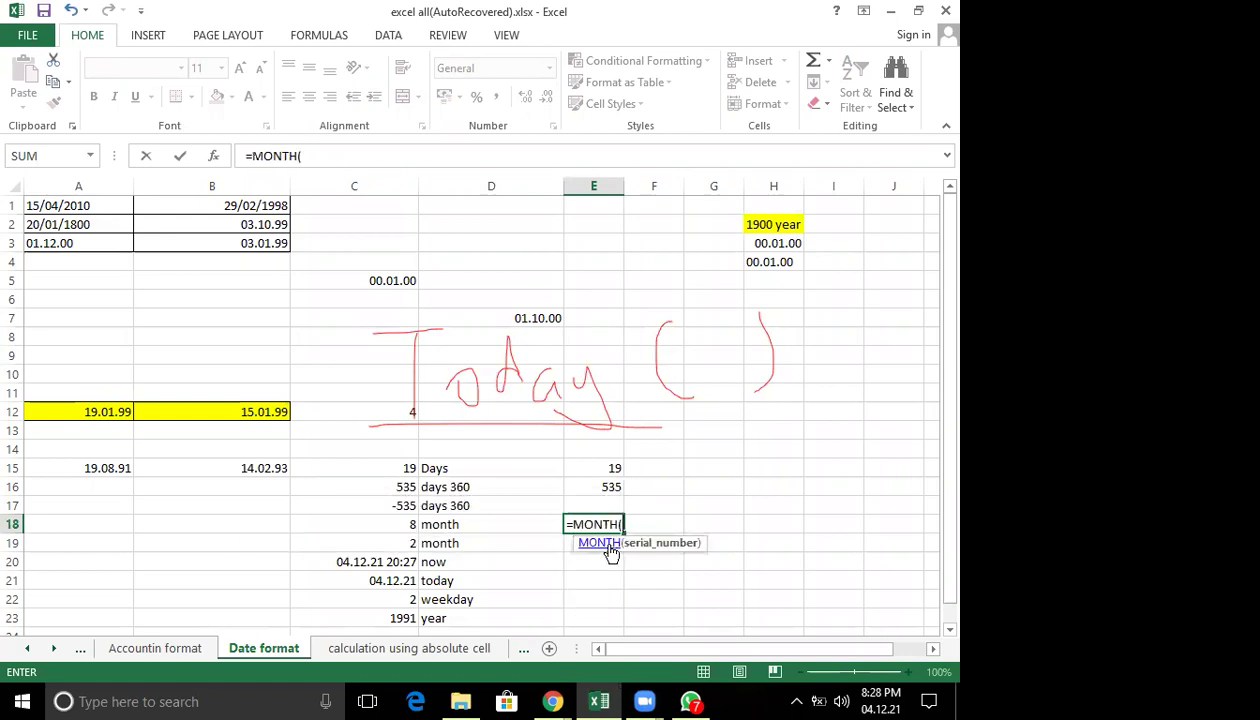
{"action": "left_click", "coordinate": [108, 468]}
{"action": "type", "text": ")"}
{"action": "key", "text": "Return"}
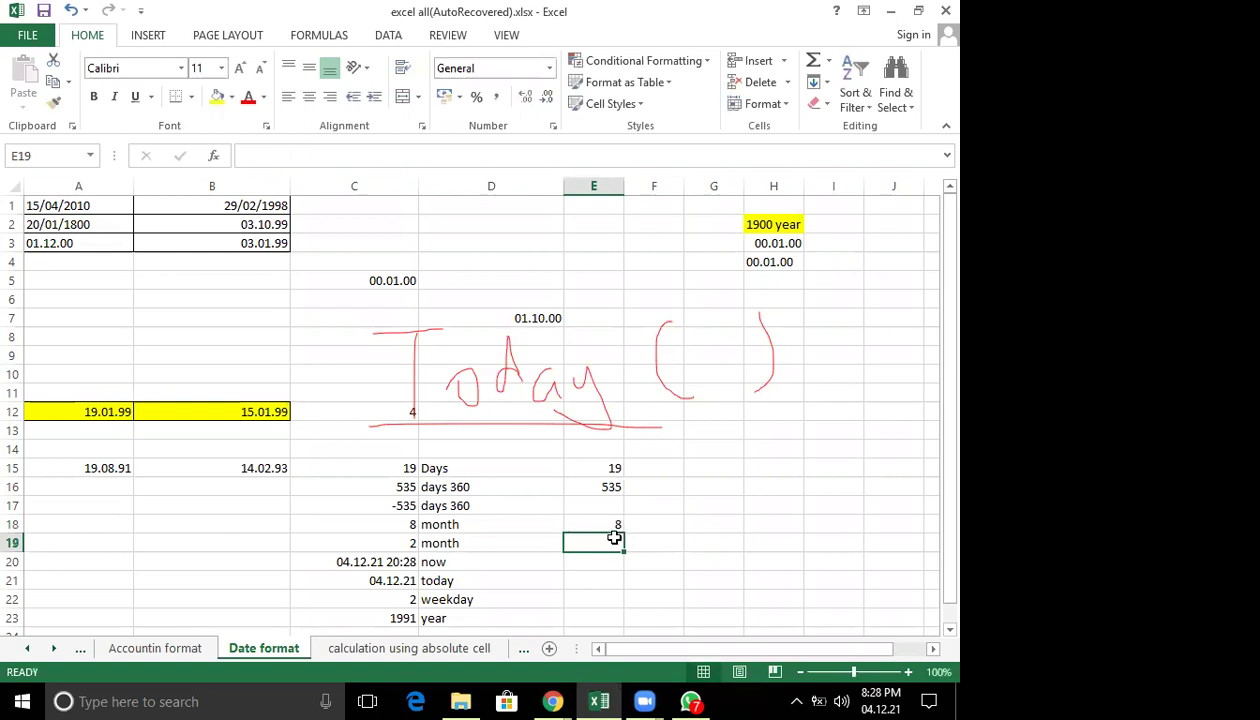
{"action": "key", "text": "Up"}
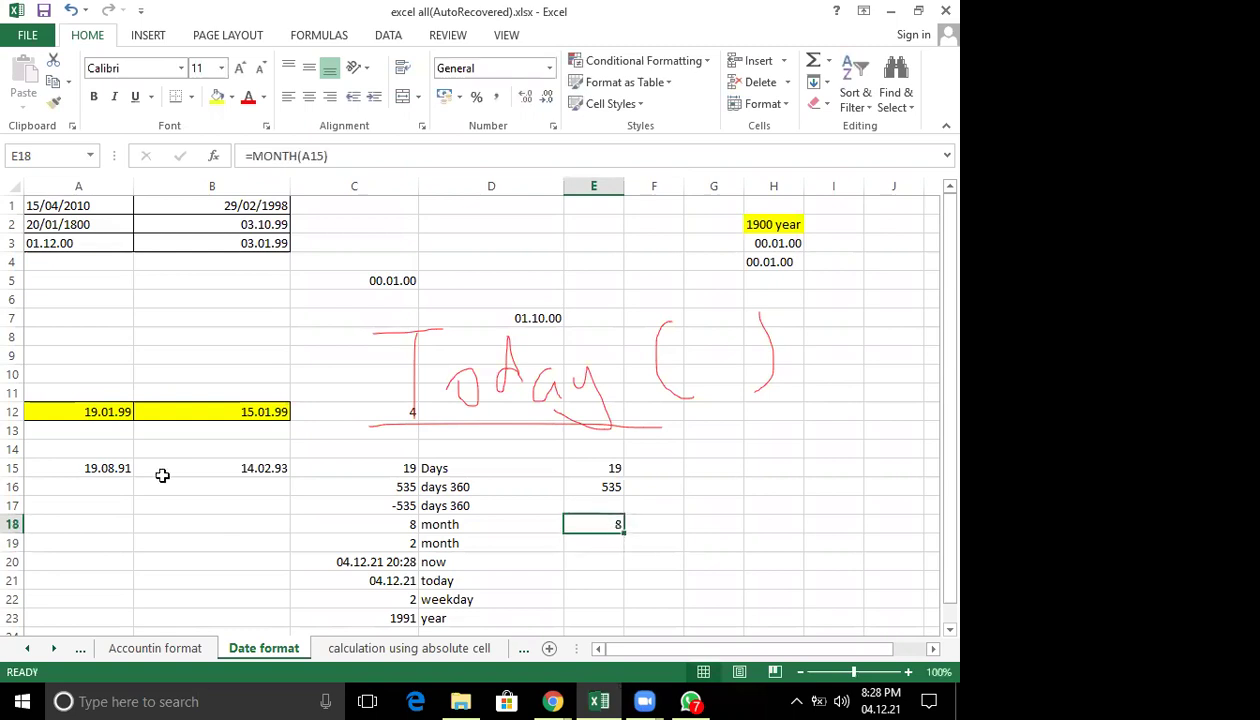
Enter =MONTH(B15) in cell E19, beside the second month label, and review the finished formula.
{"action": "left_click", "coordinate": [598, 540]}
{"action": "type", "text": "="}
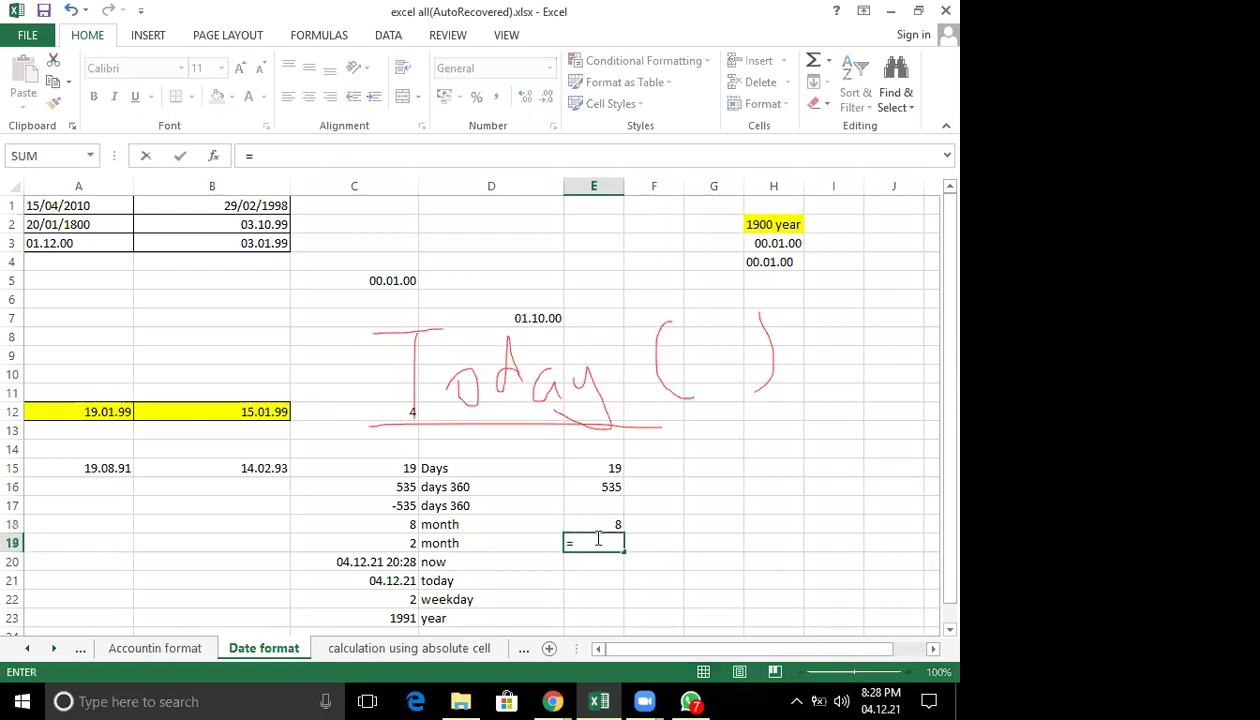
{"action": "type", "text": "mo"}
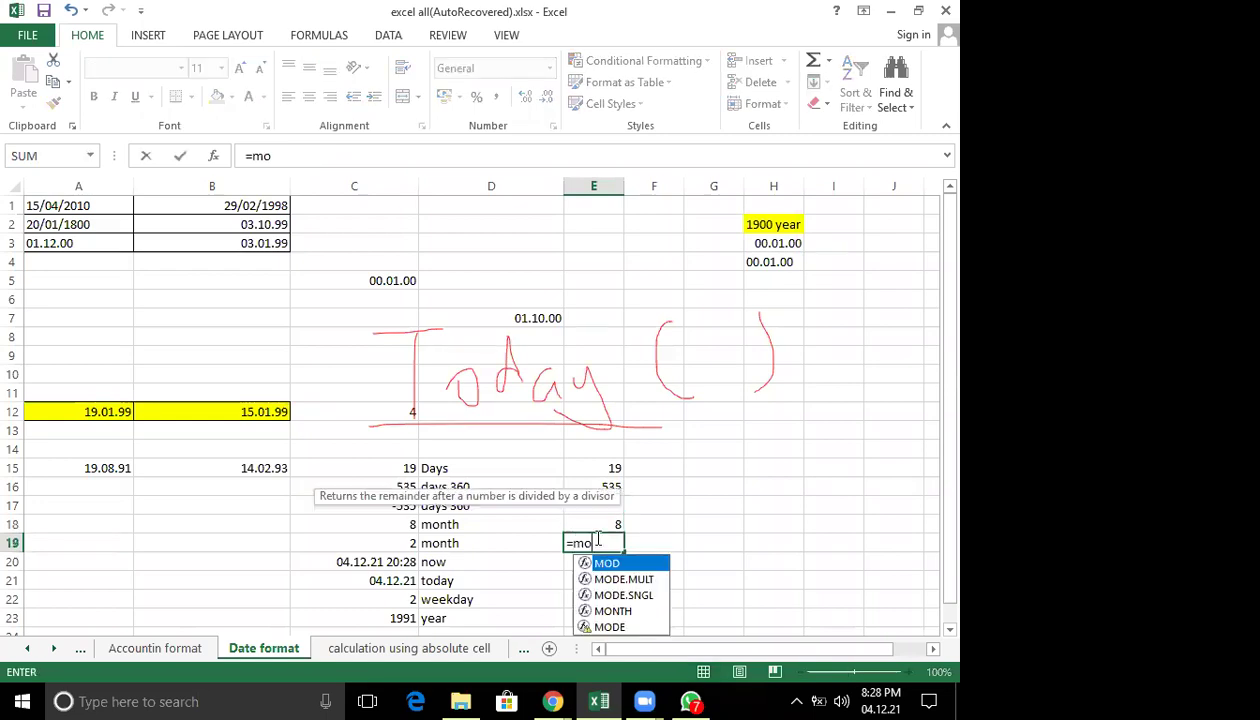
{"action": "type", "text": "nth"}
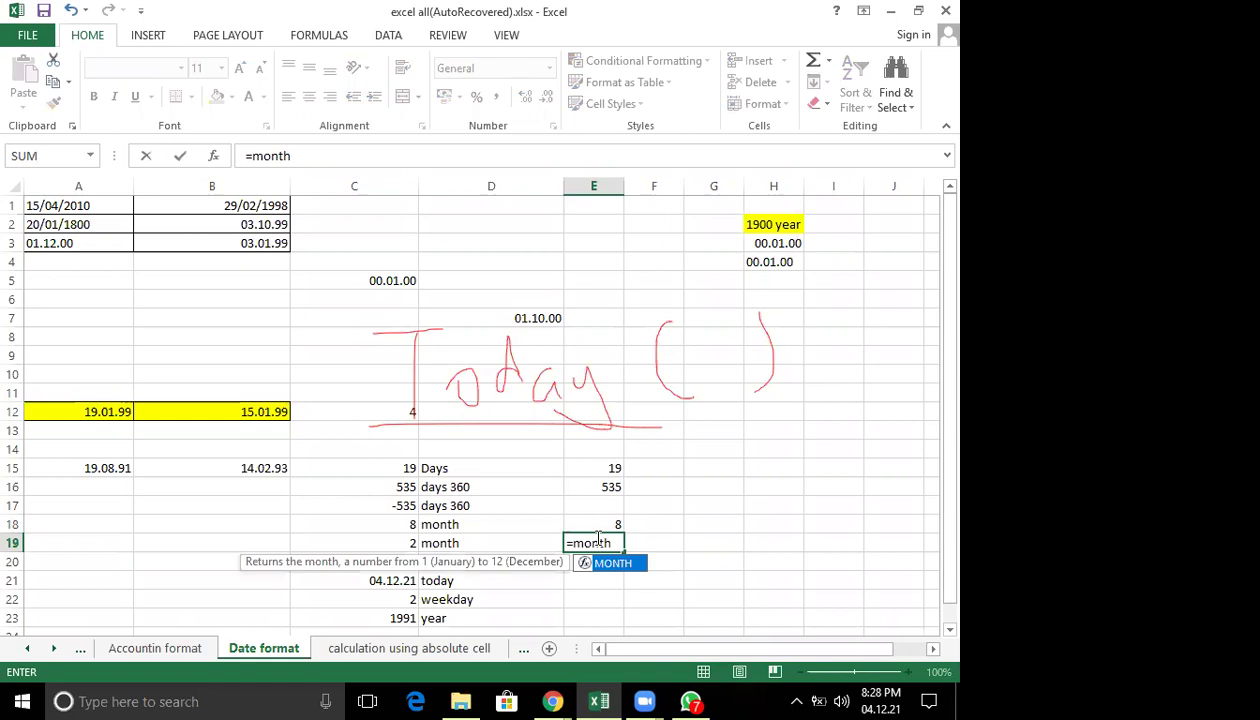
{"action": "type", "text": "("}
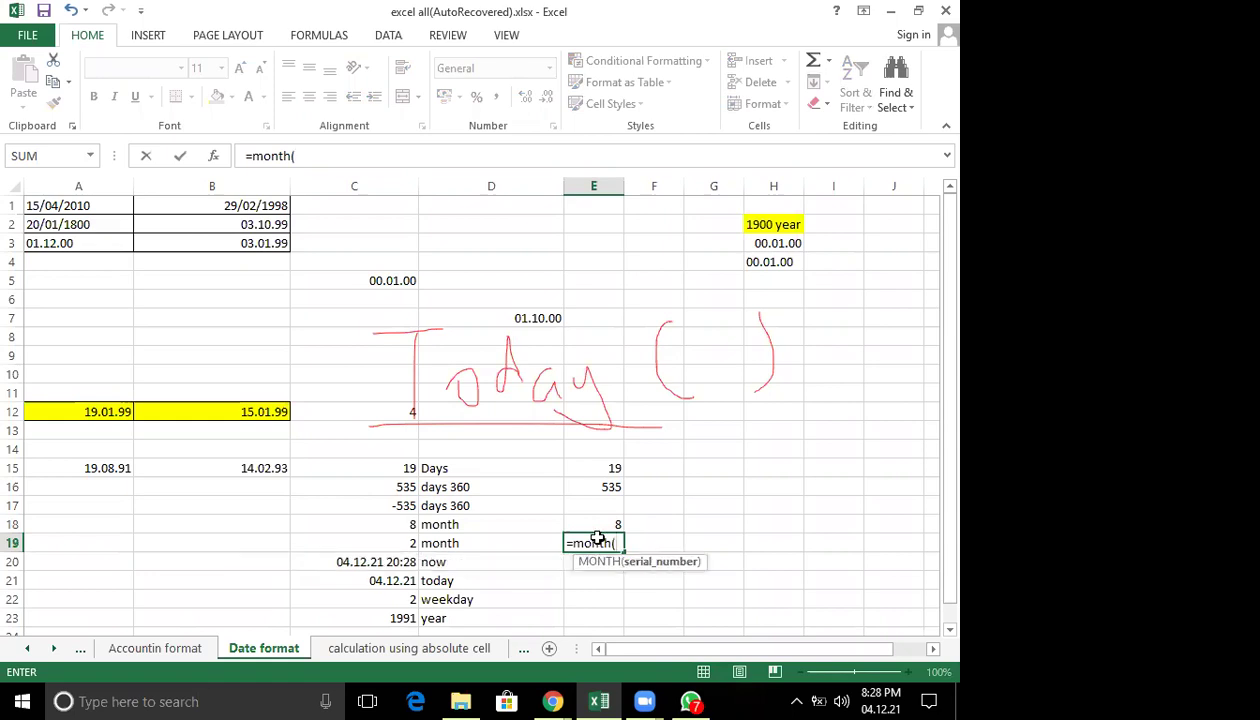
{"action": "left_click", "coordinate": [257, 468]}
{"action": "type", "text": ")"}
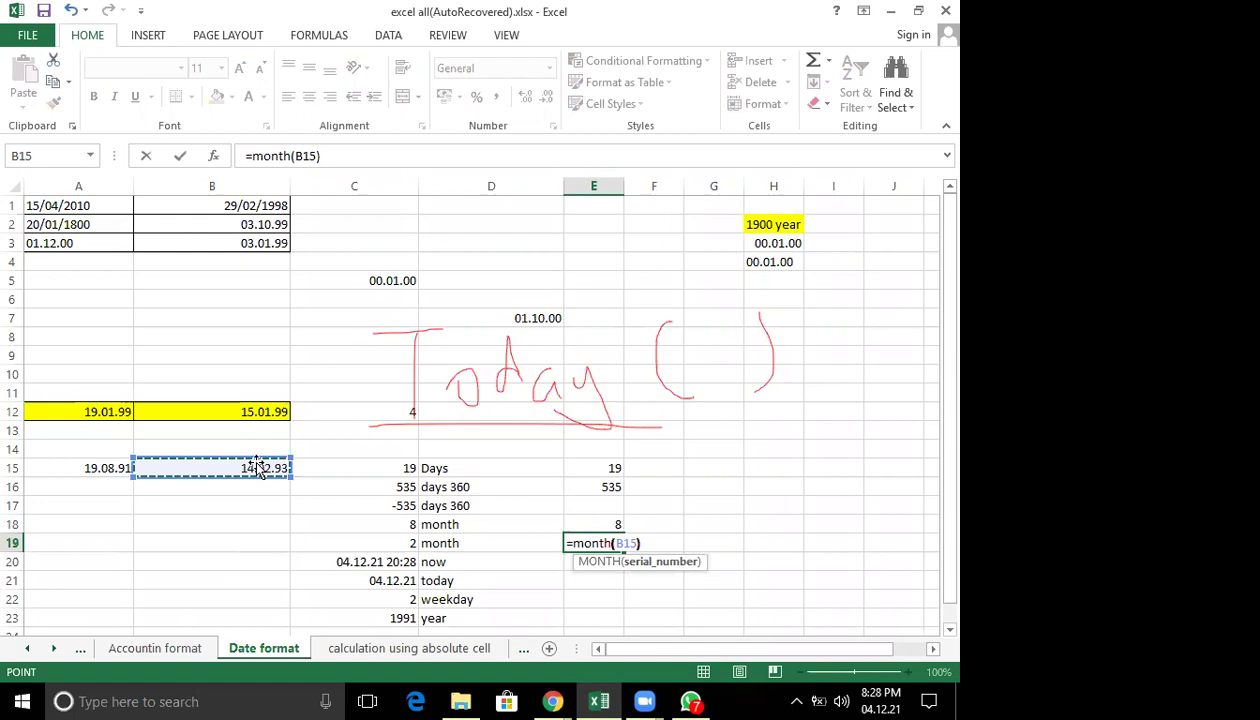
{"action": "key", "text": "Return"}
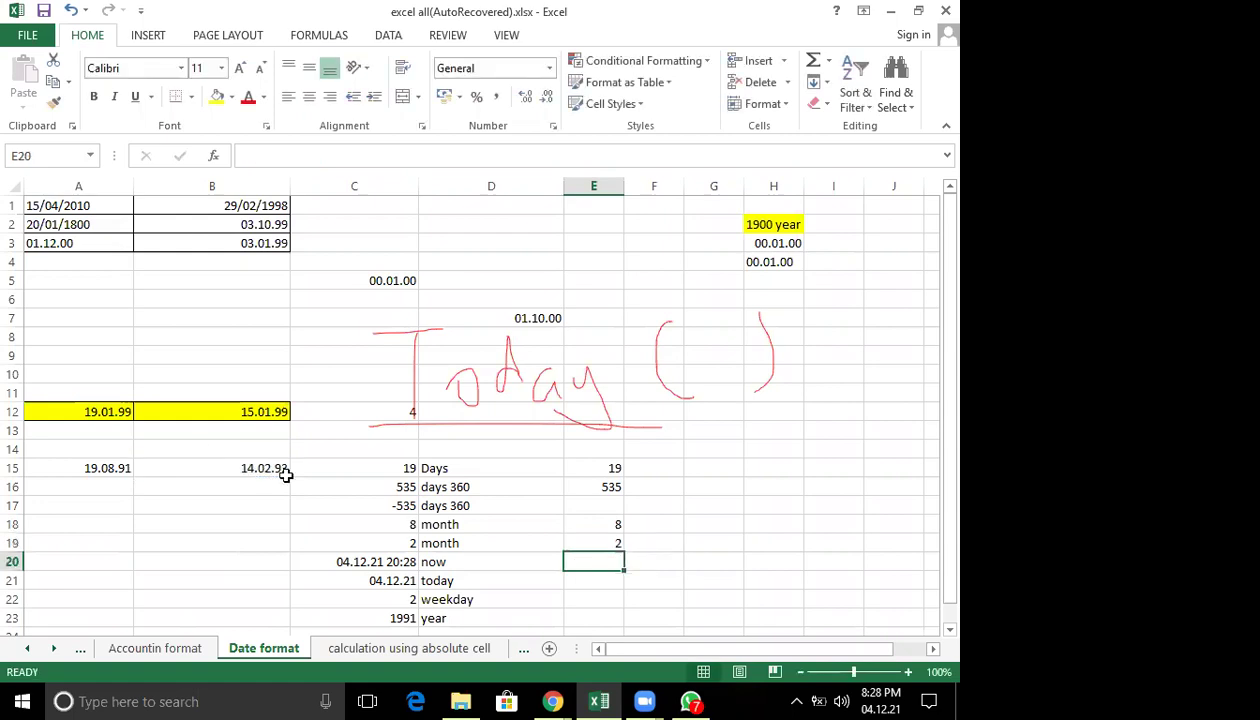
{"action": "left_click", "coordinate": [609, 543]}
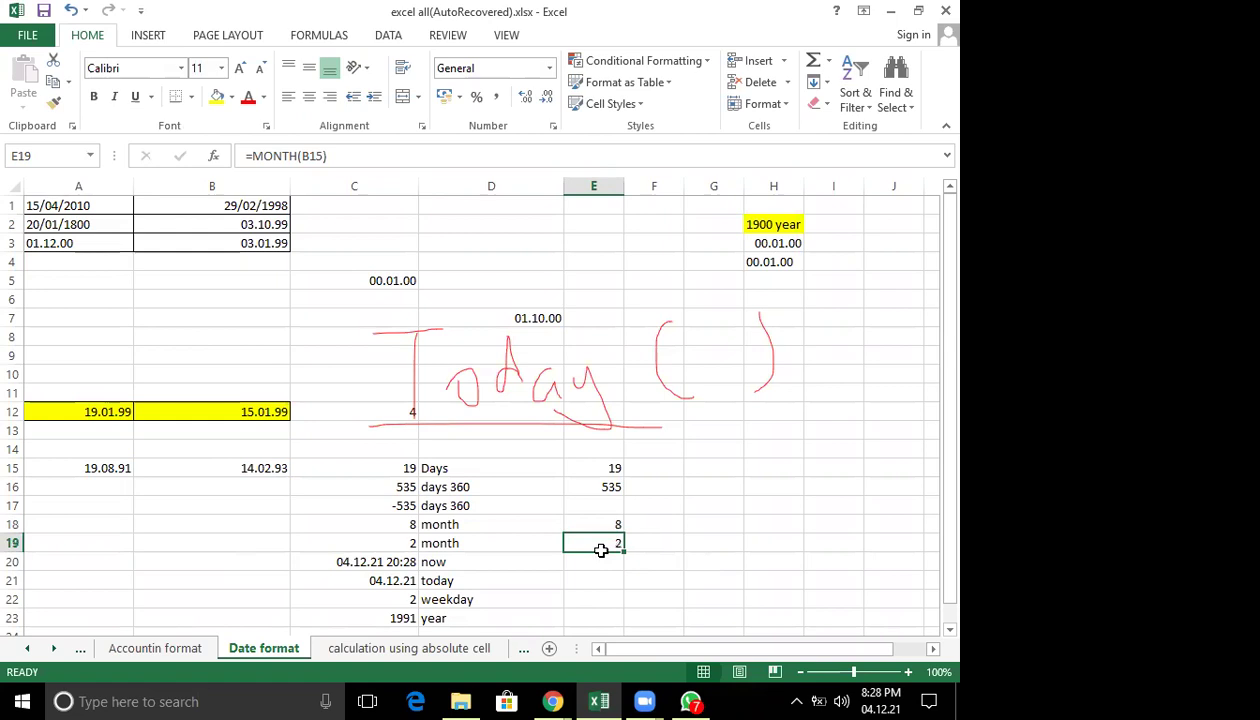
Enter =NOW() in cell E20 for the current date and time, and review the finished formula.
{"action": "left_click", "coordinate": [598, 560]}
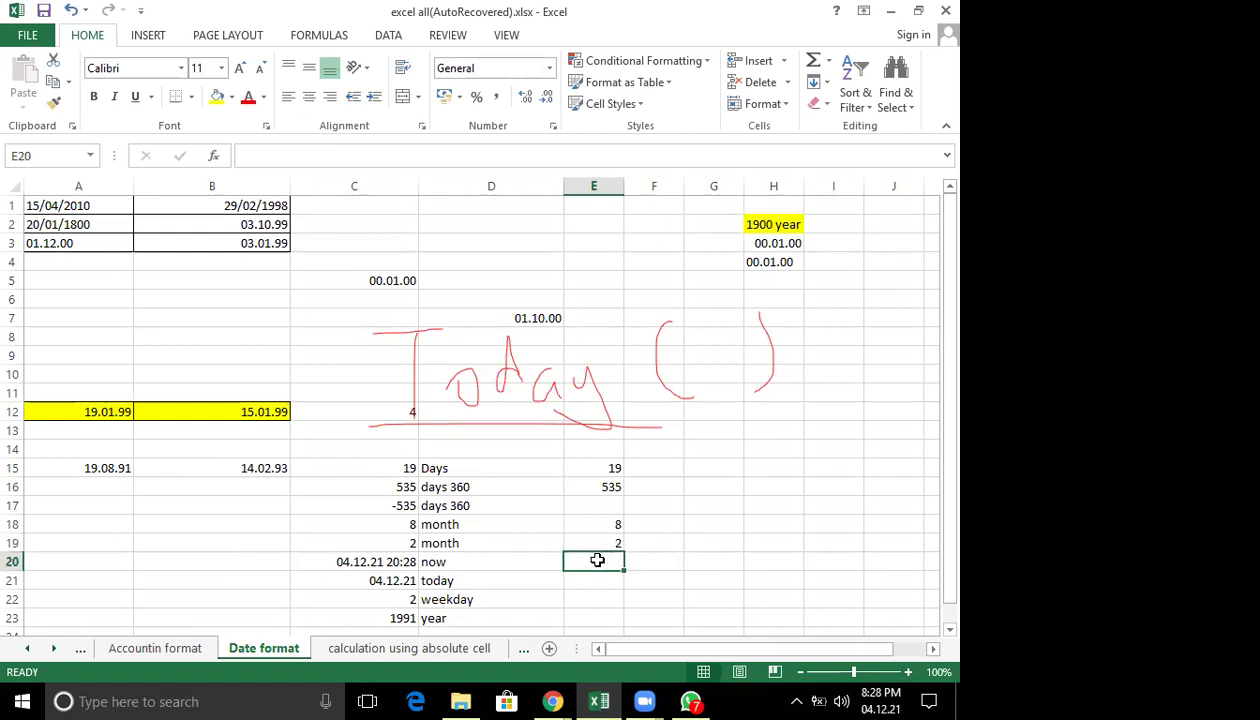
{"action": "type", "text": "="}
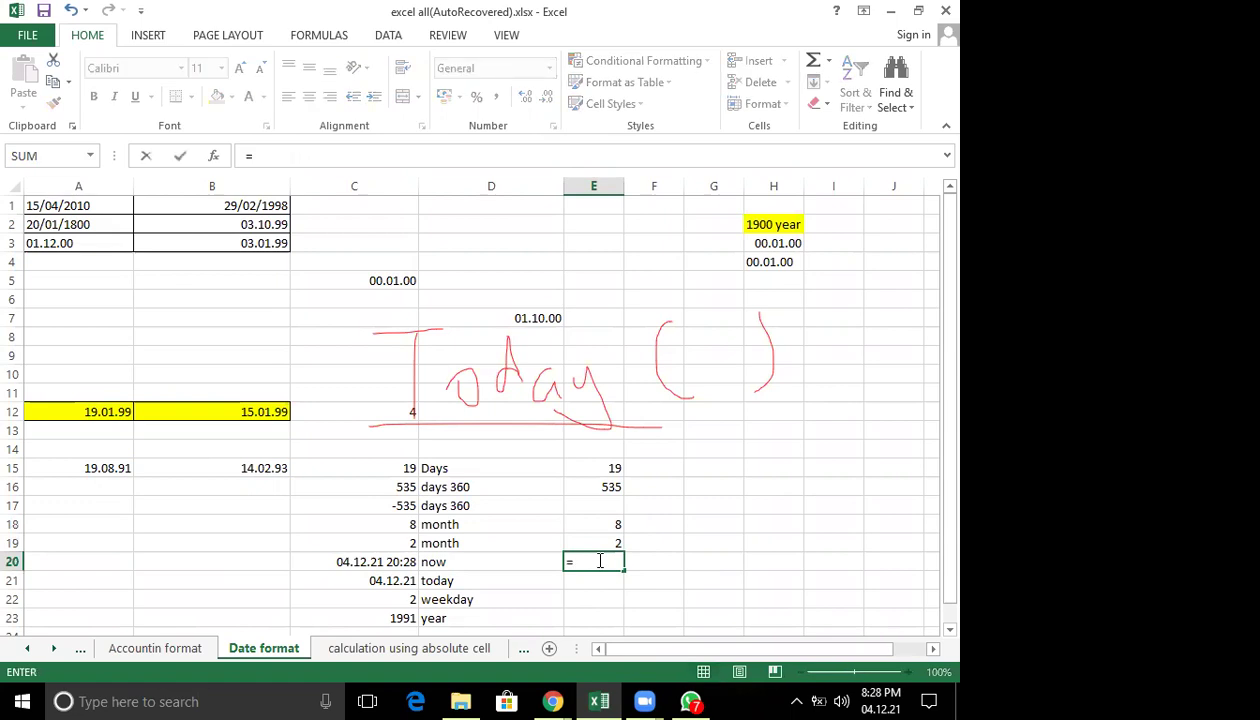
{"action": "type", "text": "now"}
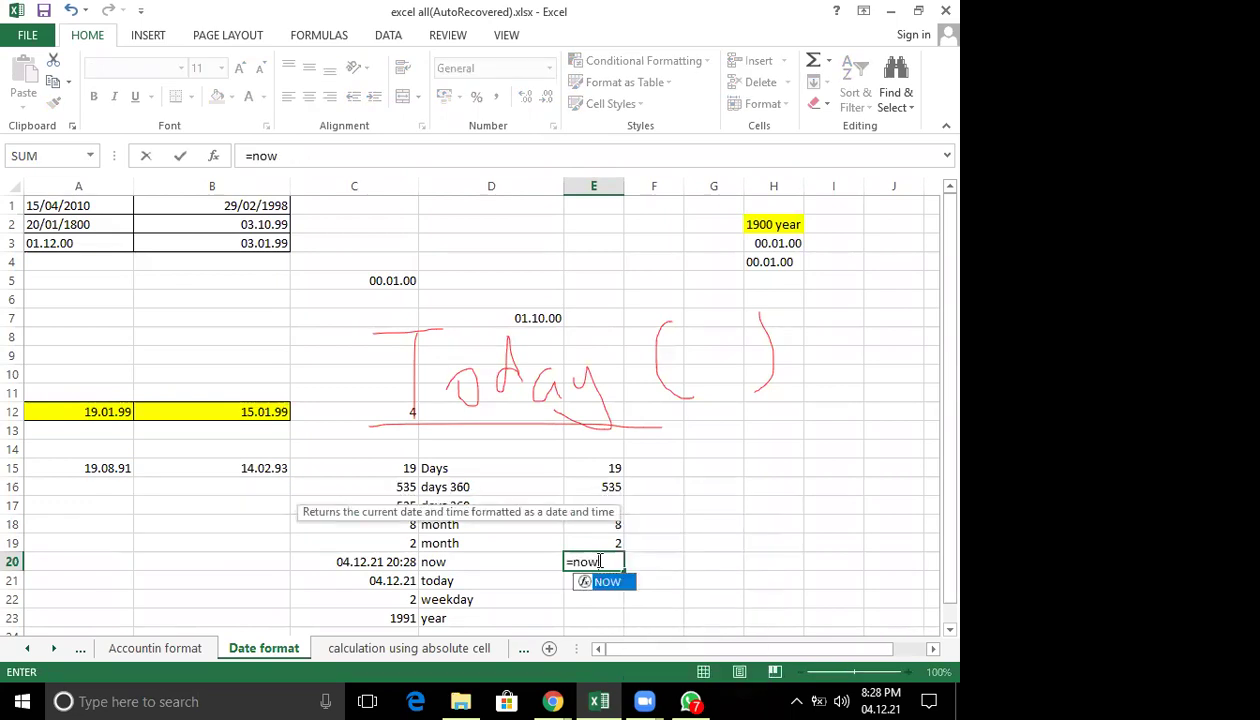
{"action": "type", "text": "()"}
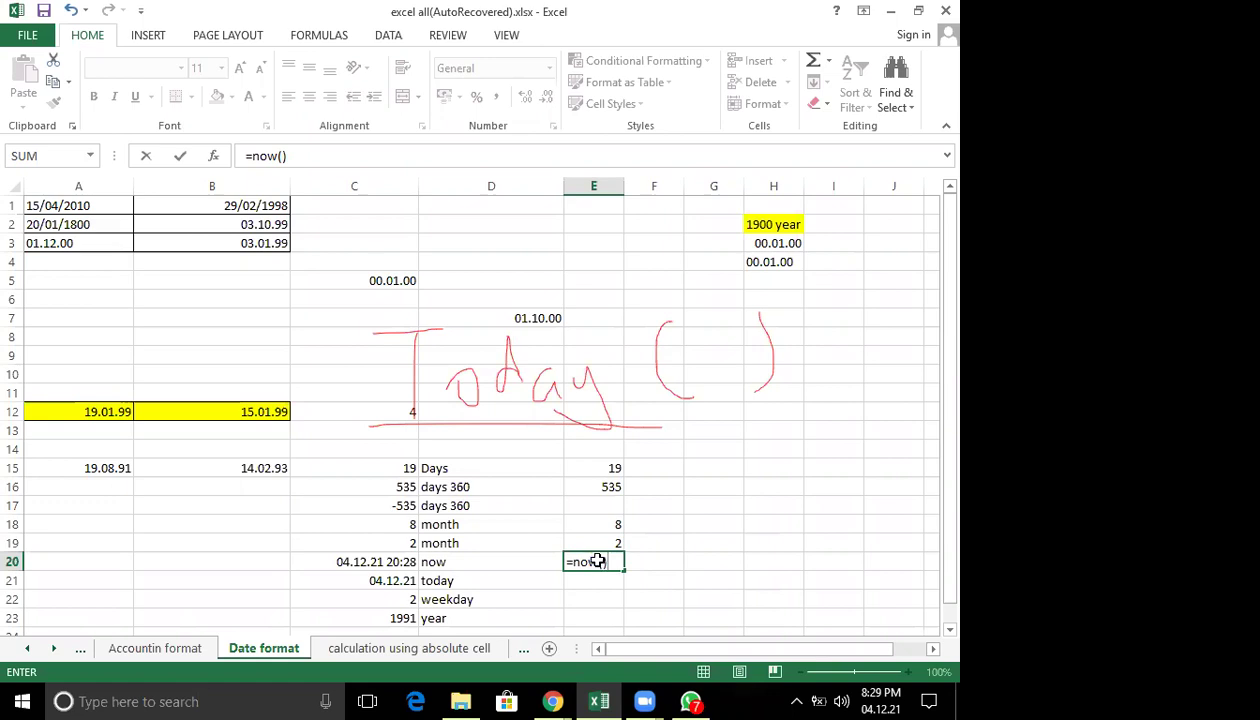
{"action": "key", "text": "Return"}
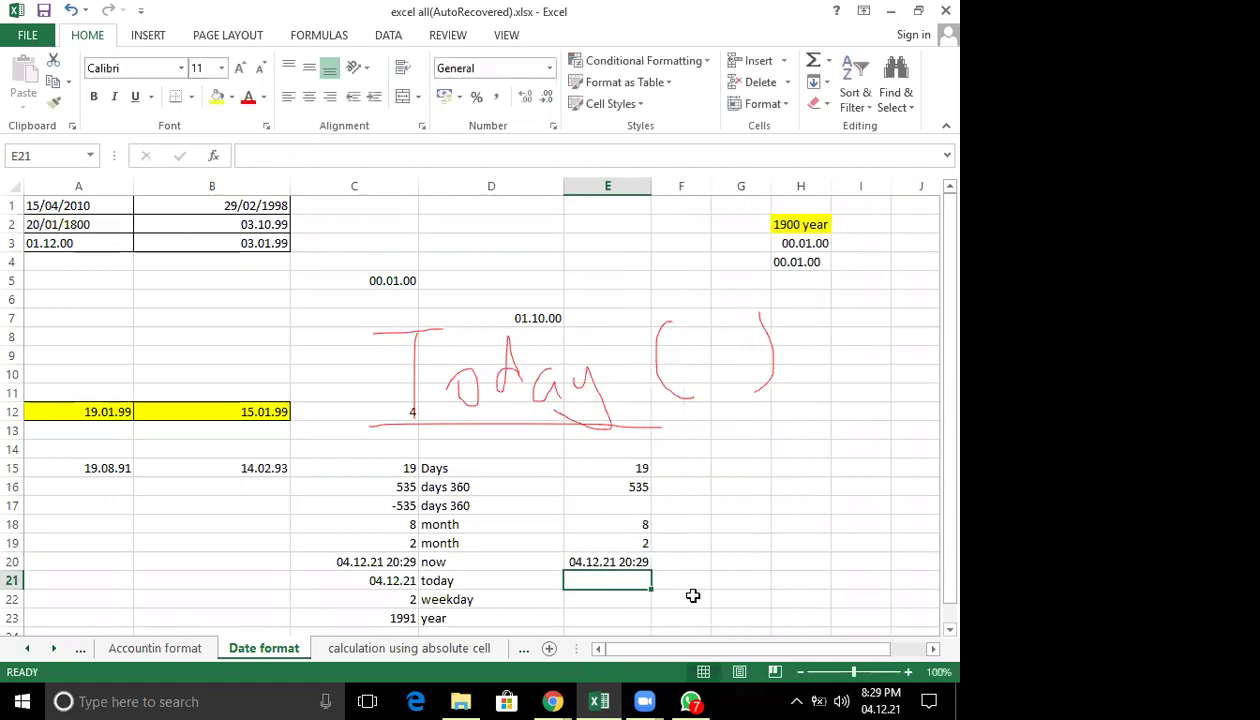
{"action": "key", "text": "Up"}
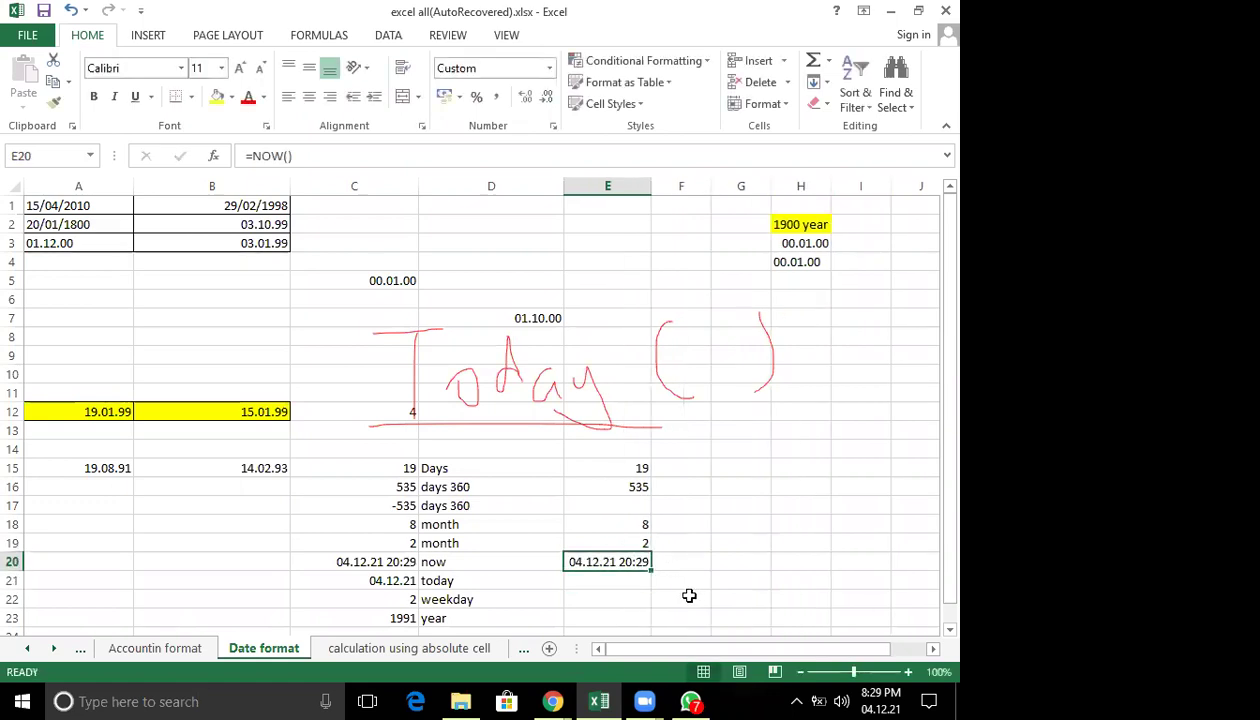
Enter =TODAY() in cell E21 for the current date, and review the finished formula.
{"action": "left_click", "coordinate": [601, 582]}
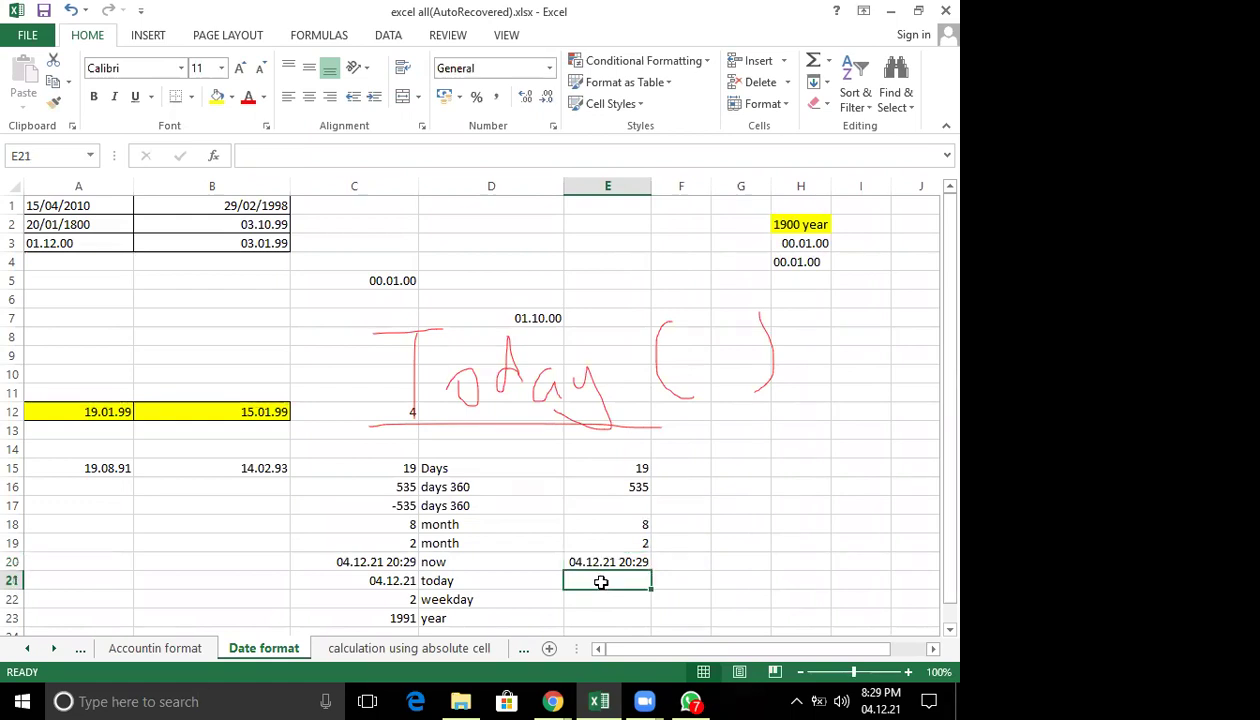
{"action": "type", "text": "="}
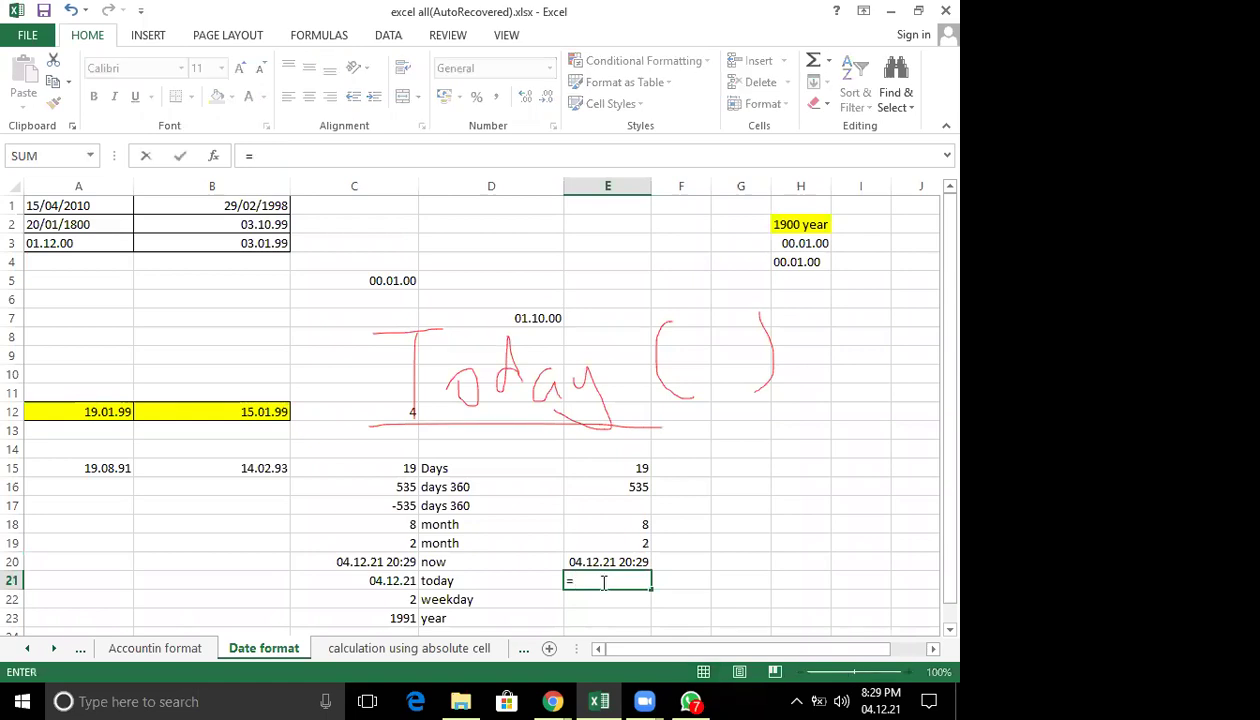
{"action": "type", "text": "today"}
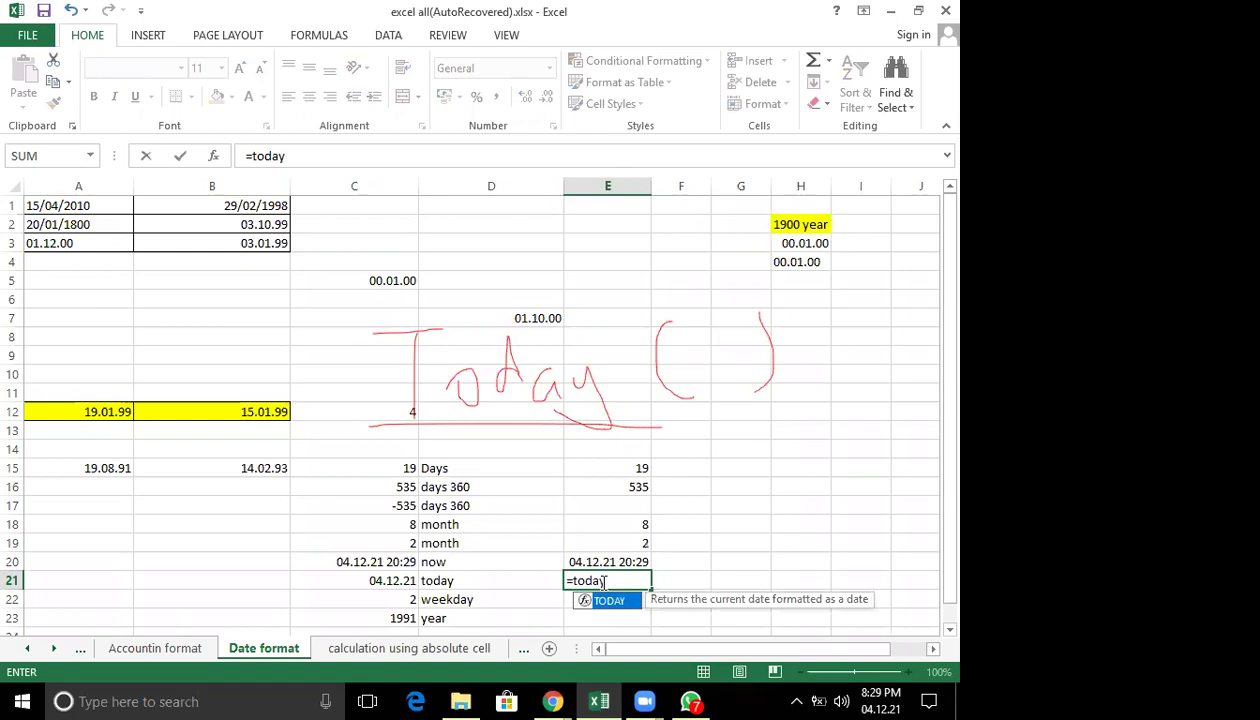
{"action": "type", "text": "()"}
{"action": "key", "text": "Return"}
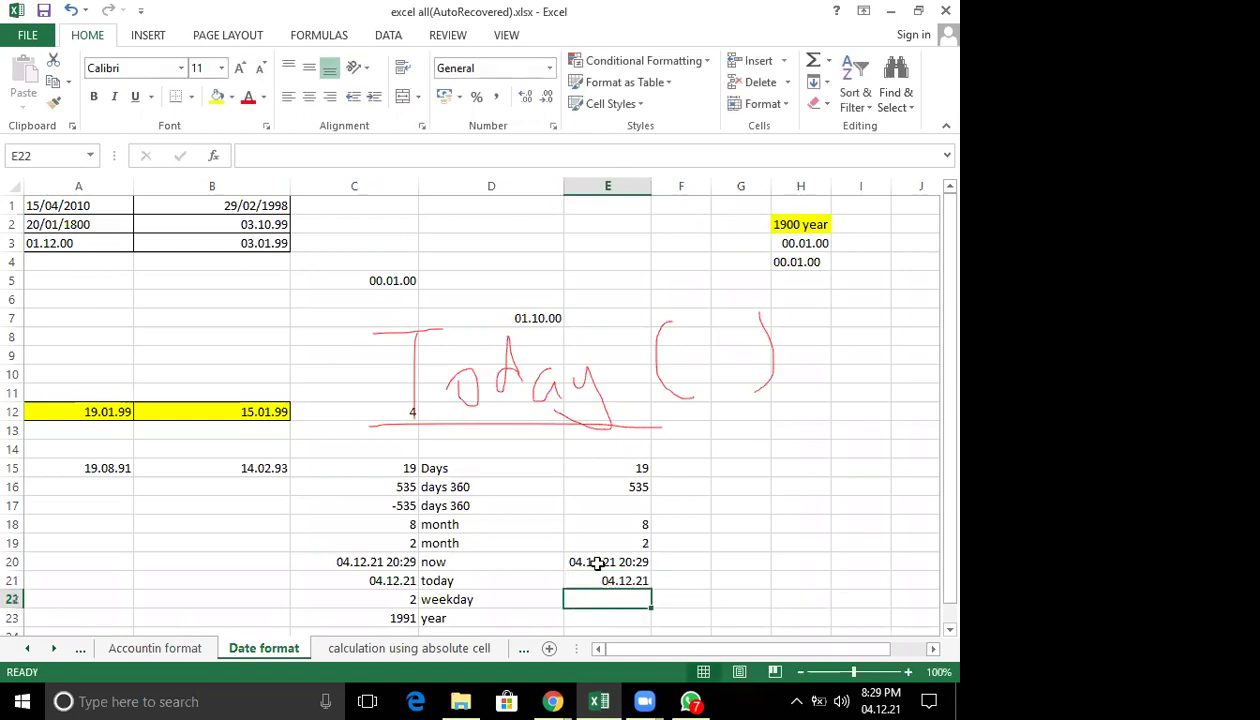
{"action": "left_click", "coordinate": [607, 578]}
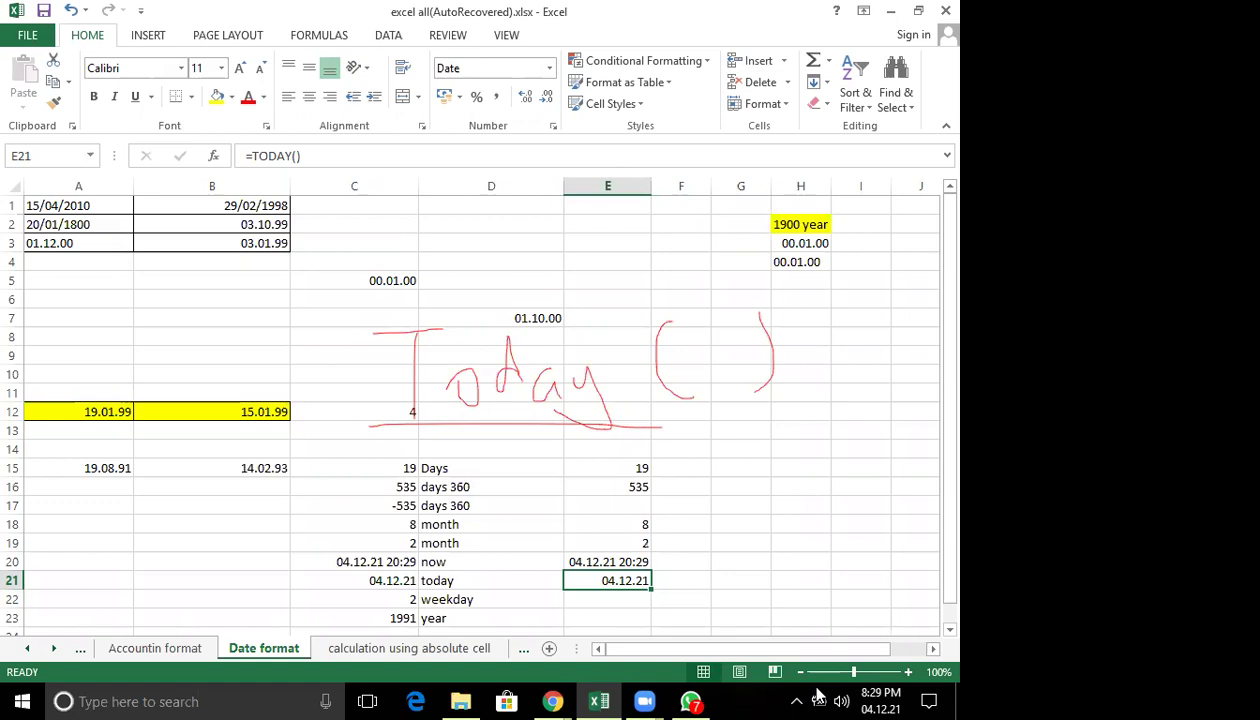
Check the full date stored in the yellow-highlighted cell A12.
{"action": "left_click", "coordinate": [674, 320]}
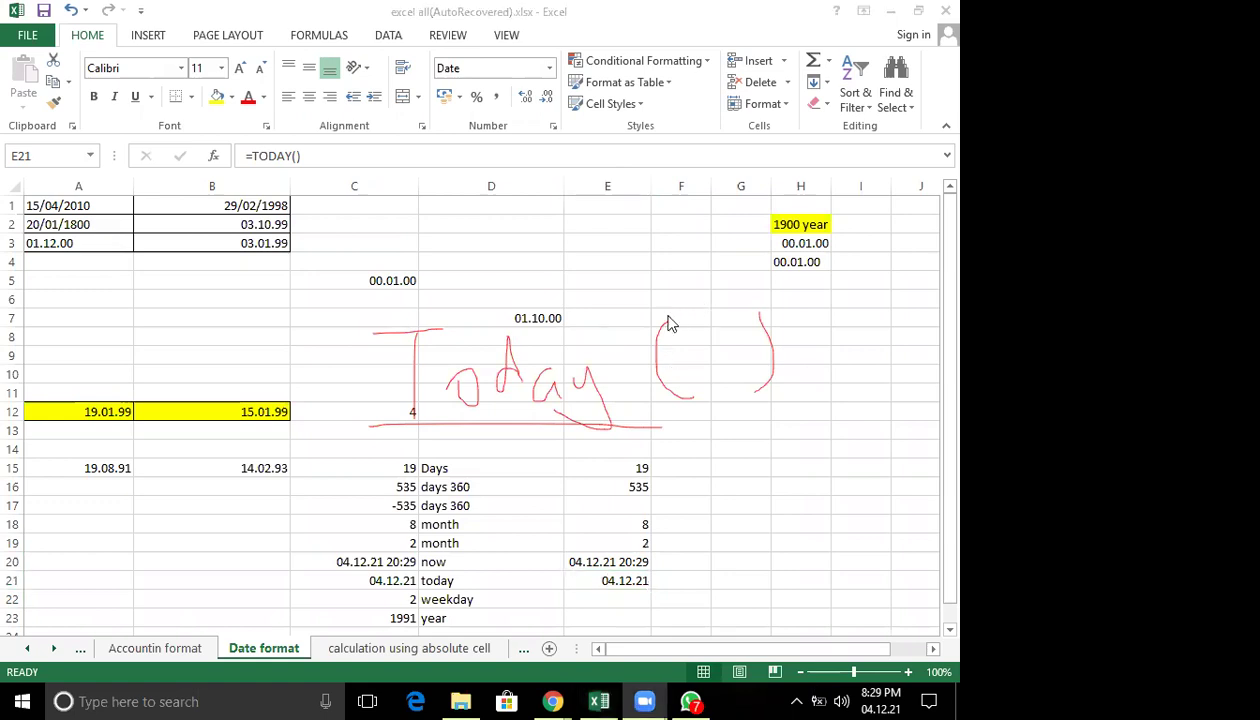
{"action": "left_click", "coordinate": [100, 408]}
{"action": "left_click", "coordinate": [93, 408]}
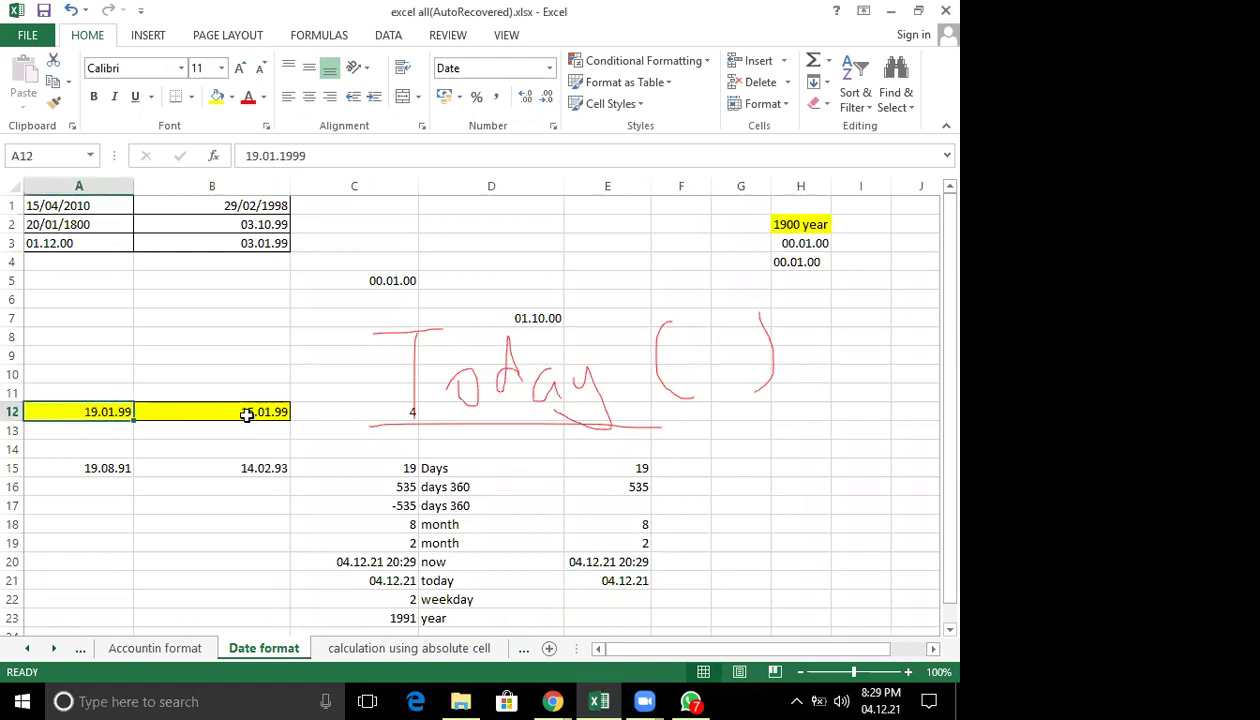
Bring the whole date-function practice block from row 12 to row 23 into view and circle it with the annotation pen.
{"action": "left_click", "coordinate": [247, 411], "text": "shift"}
{"action": "left_click", "coordinate": [262, 464], "text": "shift"}
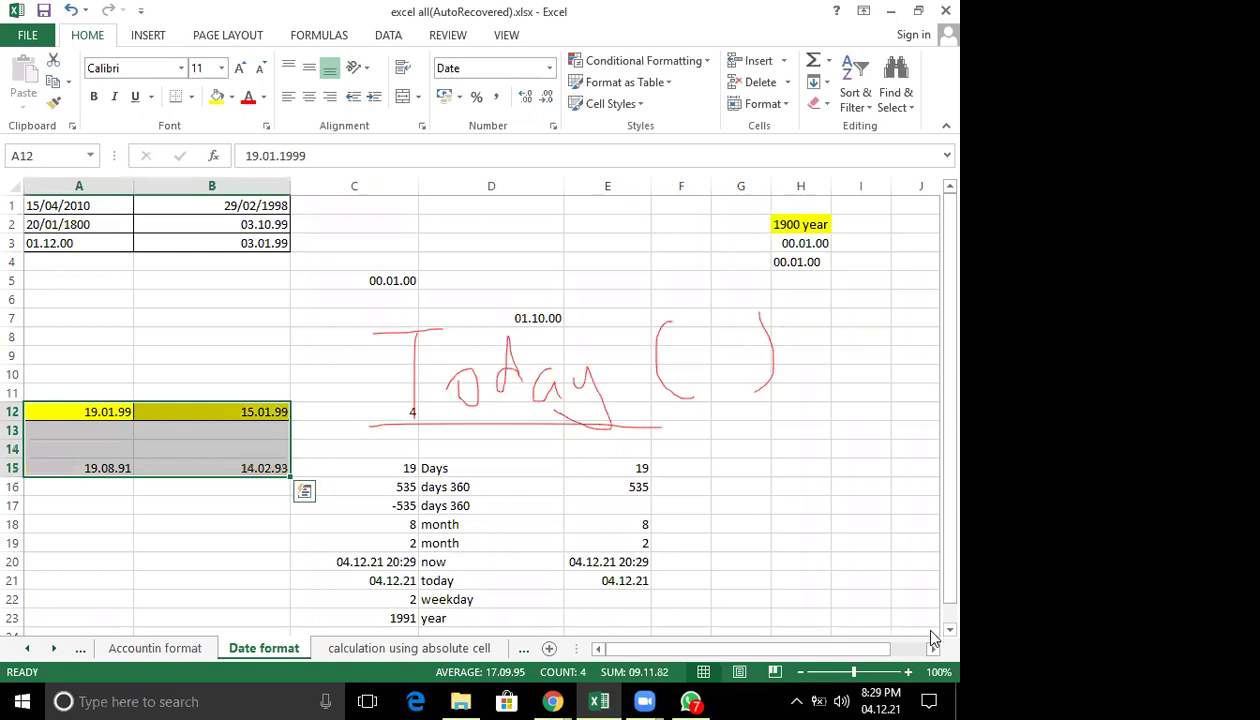
{"action": "scroll", "coordinate": [936, 623], "scroll_direction": "down", "scroll_amount": 1}
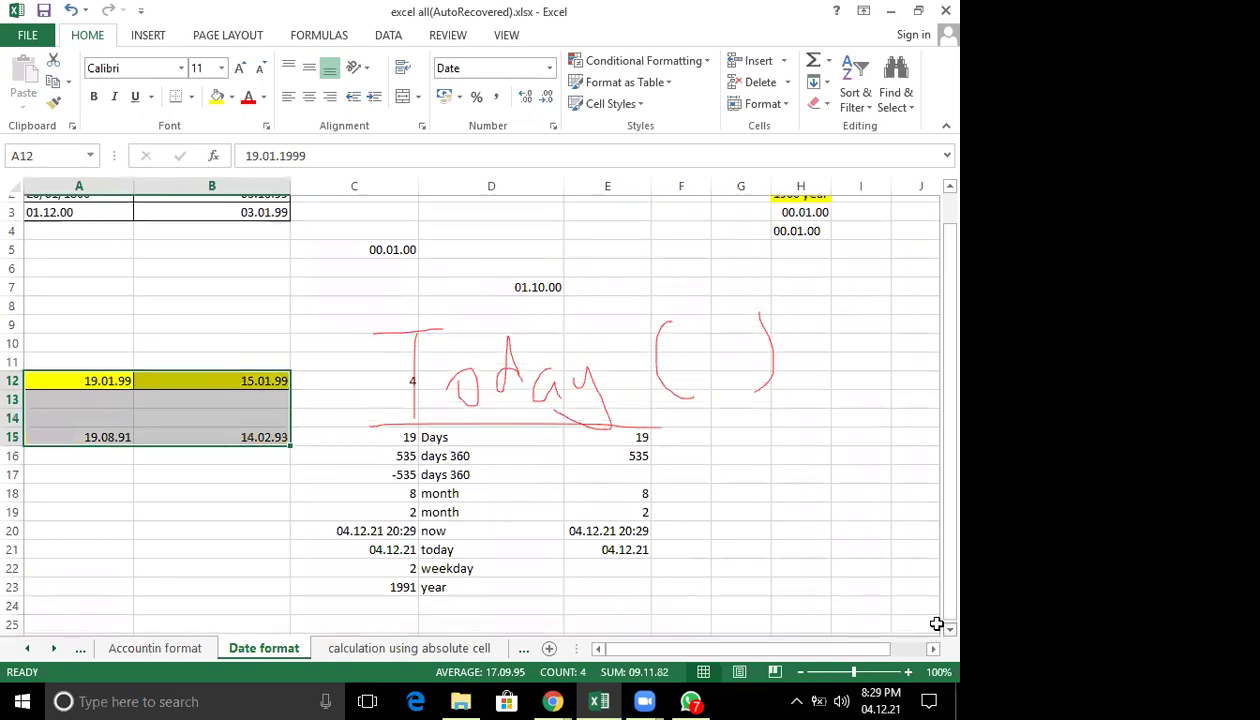
{"action": "scroll", "coordinate": [936, 623], "scroll_direction": "down", "scroll_amount": 1}
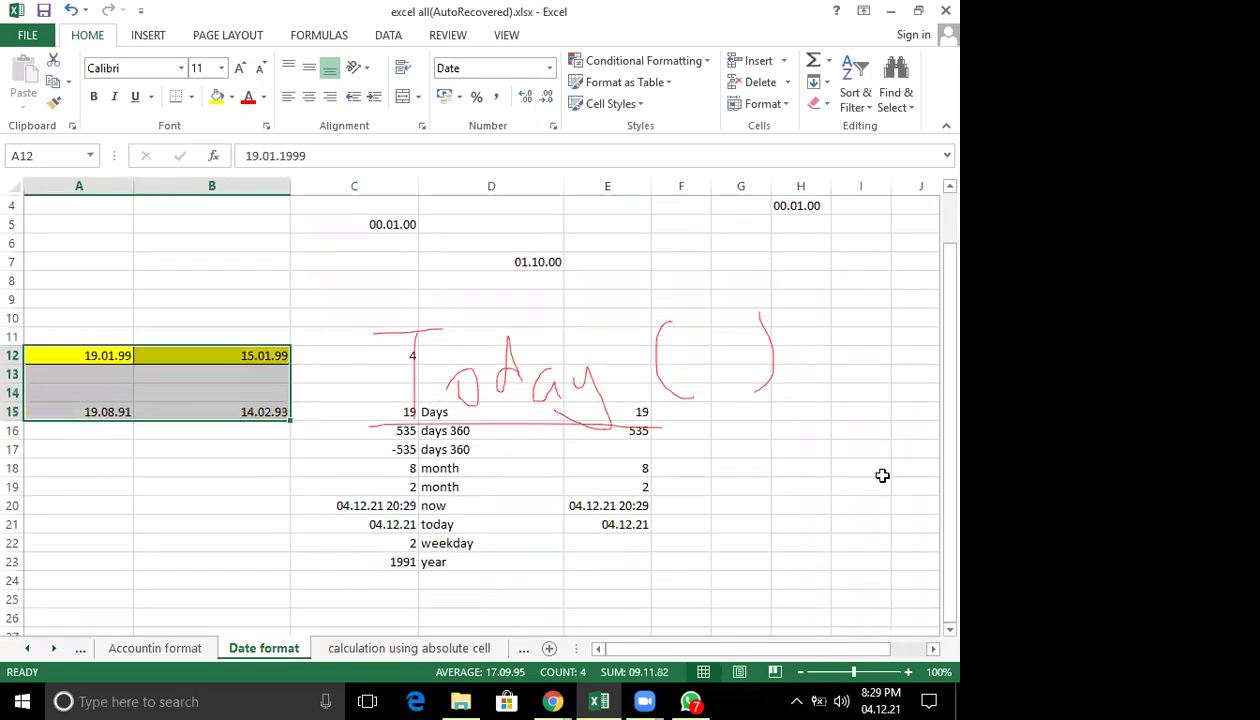
{"action": "left_click", "coordinate": [49, 344]}
{"action": "mouse_move", "coordinate": [22, 331]}
{"action": "left_mouse_down"}
{"action": "mouse_move", "coordinate": [545, 343]}
{"action": "mouse_move", "coordinate": [689, 490]}
{"action": "mouse_move", "coordinate": [600, 585]}
{"action": "mouse_move", "coordinate": [508, 592]}
{"action": "mouse_move", "coordinate": [56, 553]}
{"action": "mouse_move", "coordinate": [13, 463]}
{"action": "mouse_move", "coordinate": [16, 327]}
{"action": "left_mouse_up"}
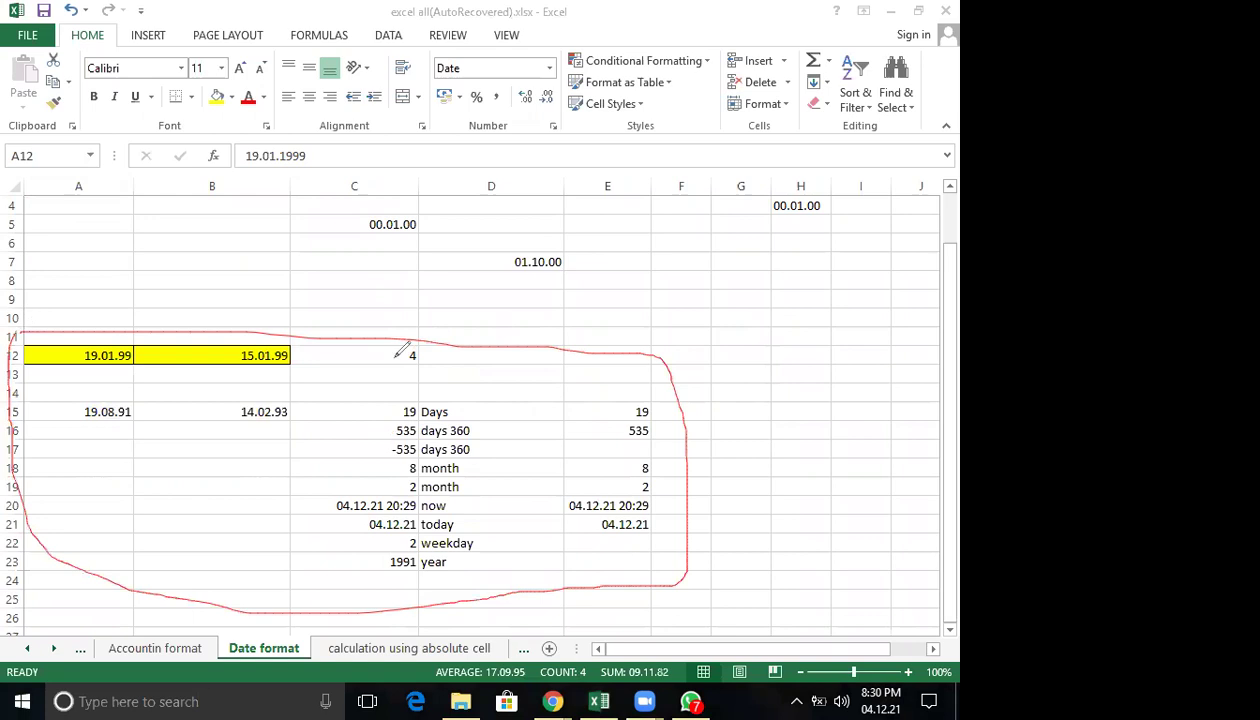
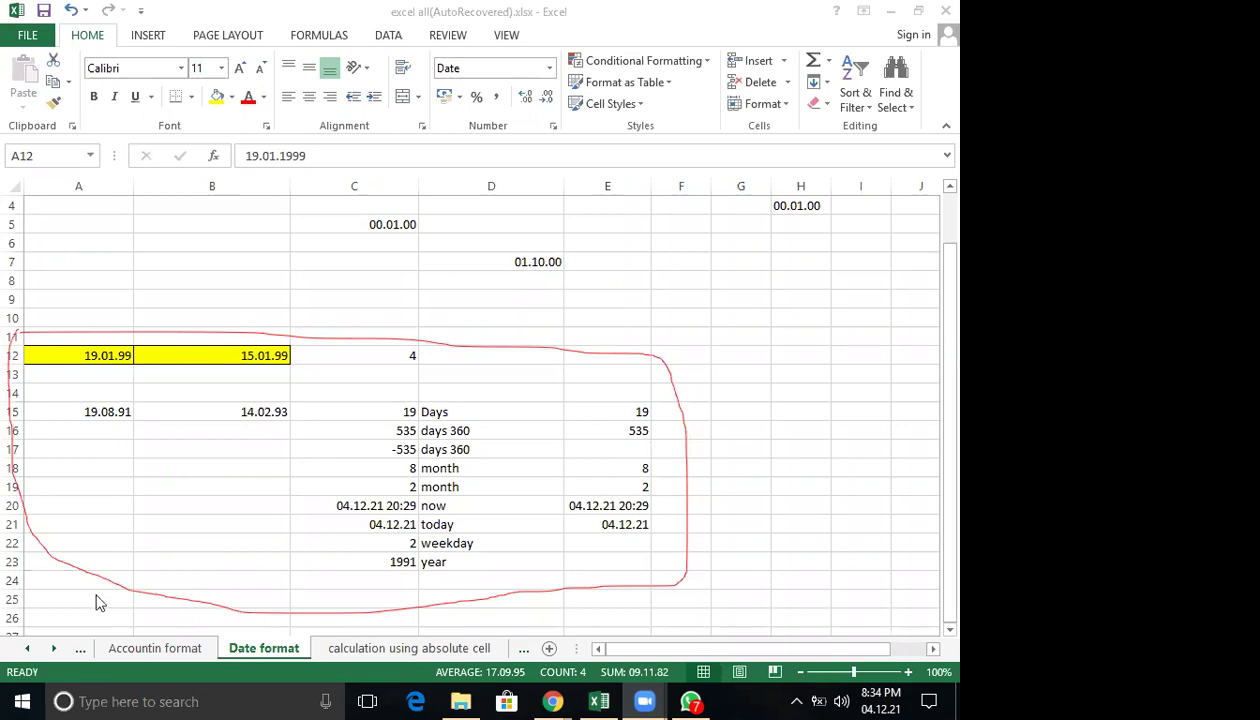
On the "calculation using absolute cell" sheet, enlarge the title in merged cell A1 to 18 pt.
{"action": "left_click", "coordinate": [380, 649]}
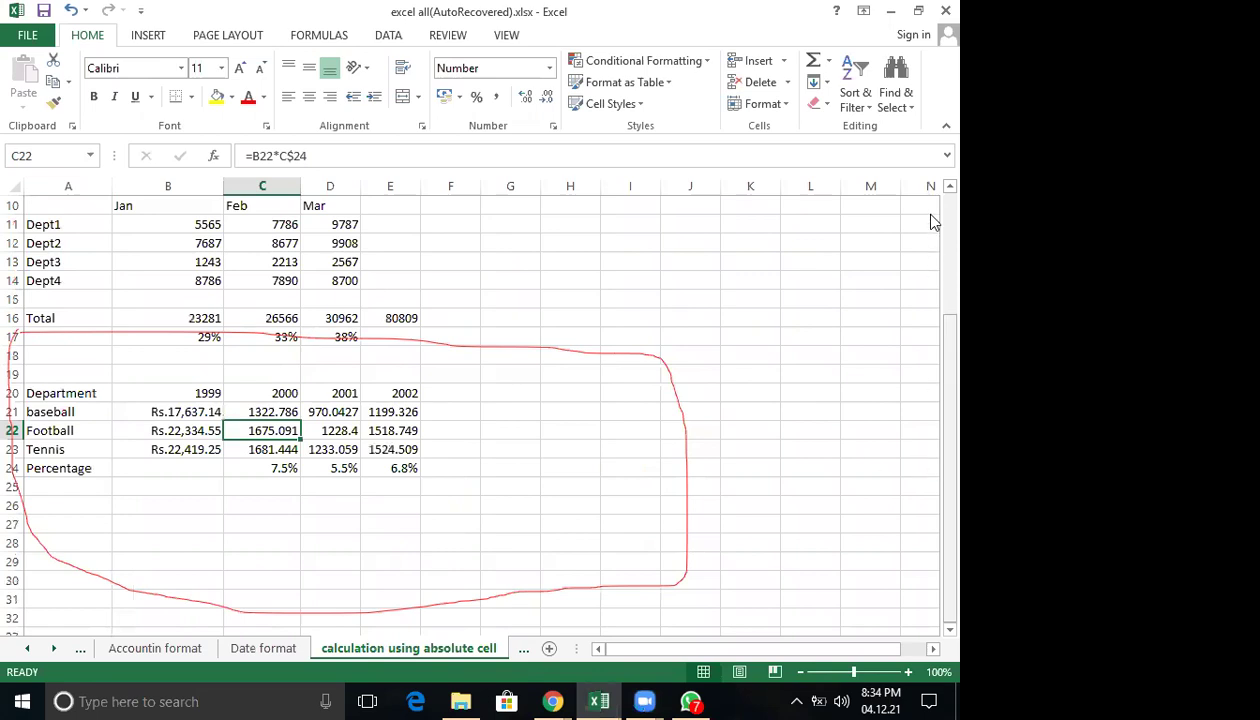
{"action": "scroll", "coordinate": [700, 265], "scroll_direction": "up", "scroll_amount": 3}
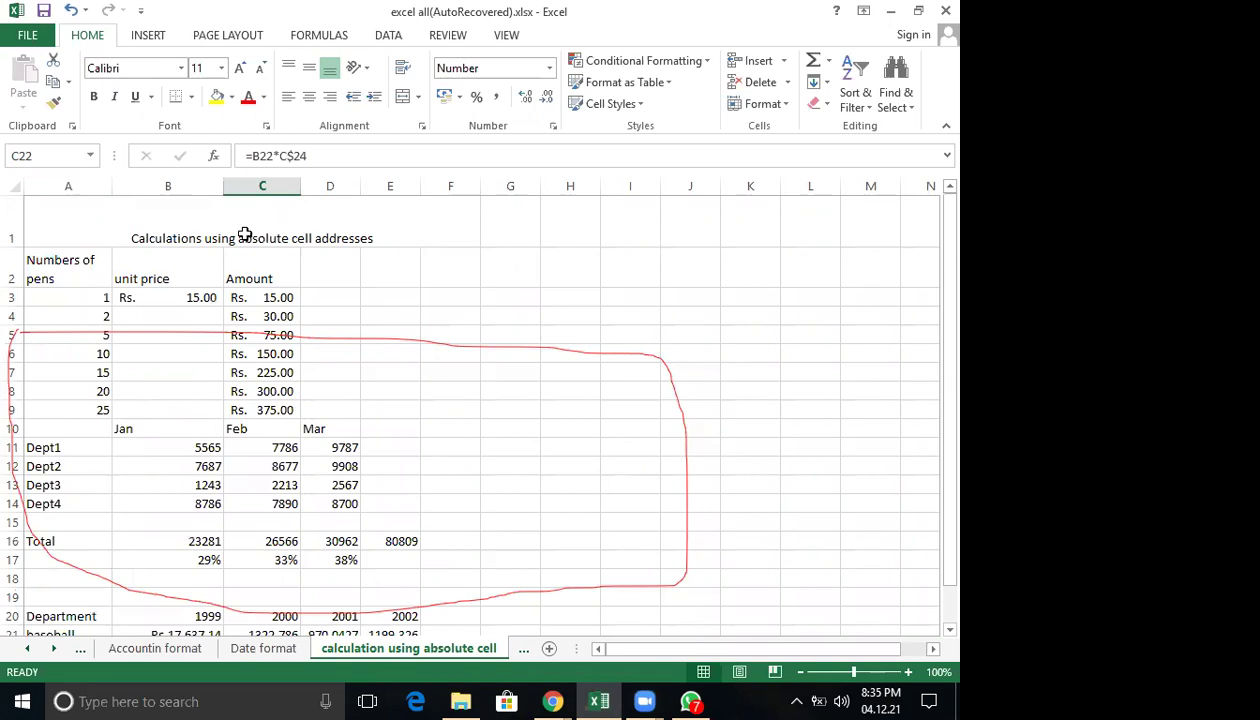
{"action": "left_click", "coordinate": [36, 240]}
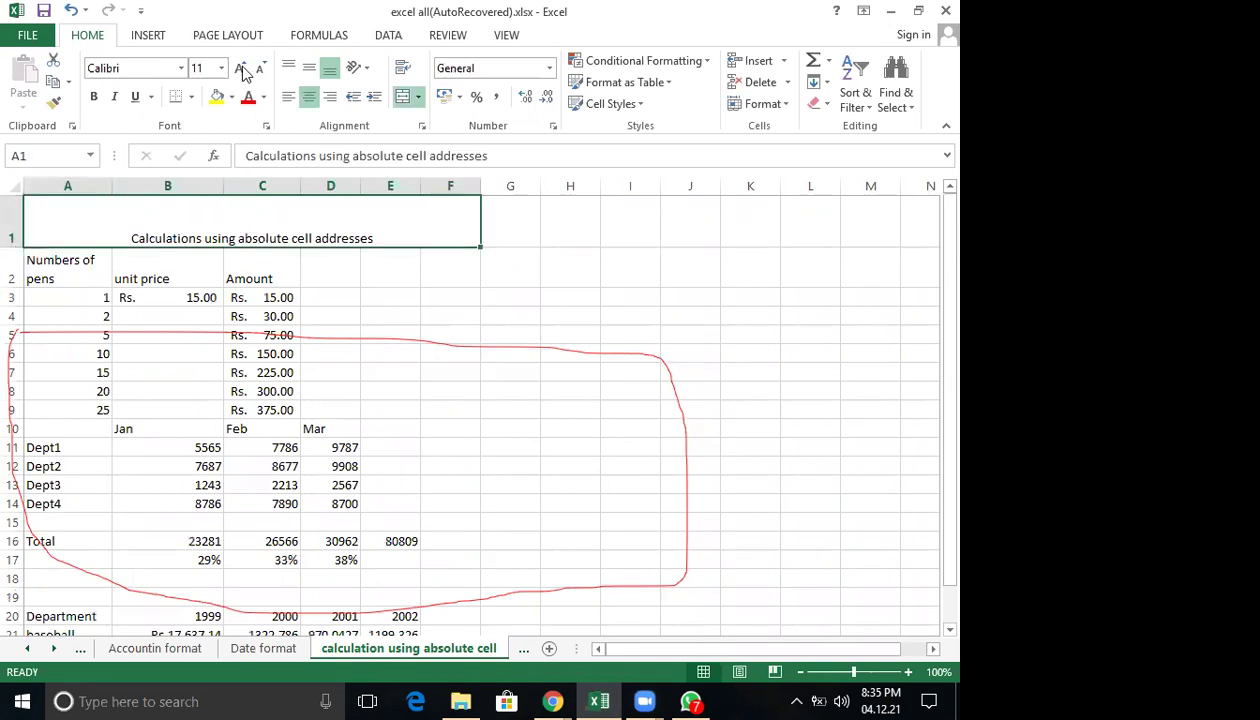
{"action": "left_click", "coordinate": [241, 68]}
{"action": "left_click", "coordinate": [241, 68]}
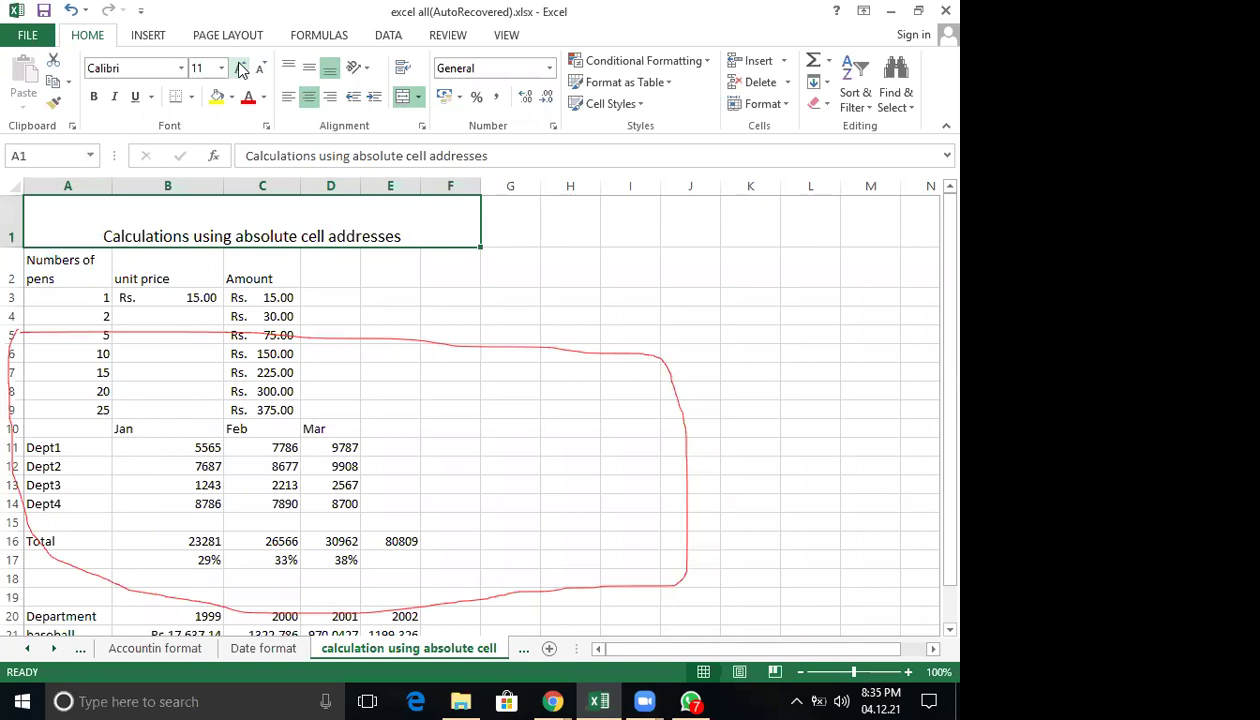
{"action": "left_click", "coordinate": [241, 68]}
{"action": "left_click", "coordinate": [241, 68]}
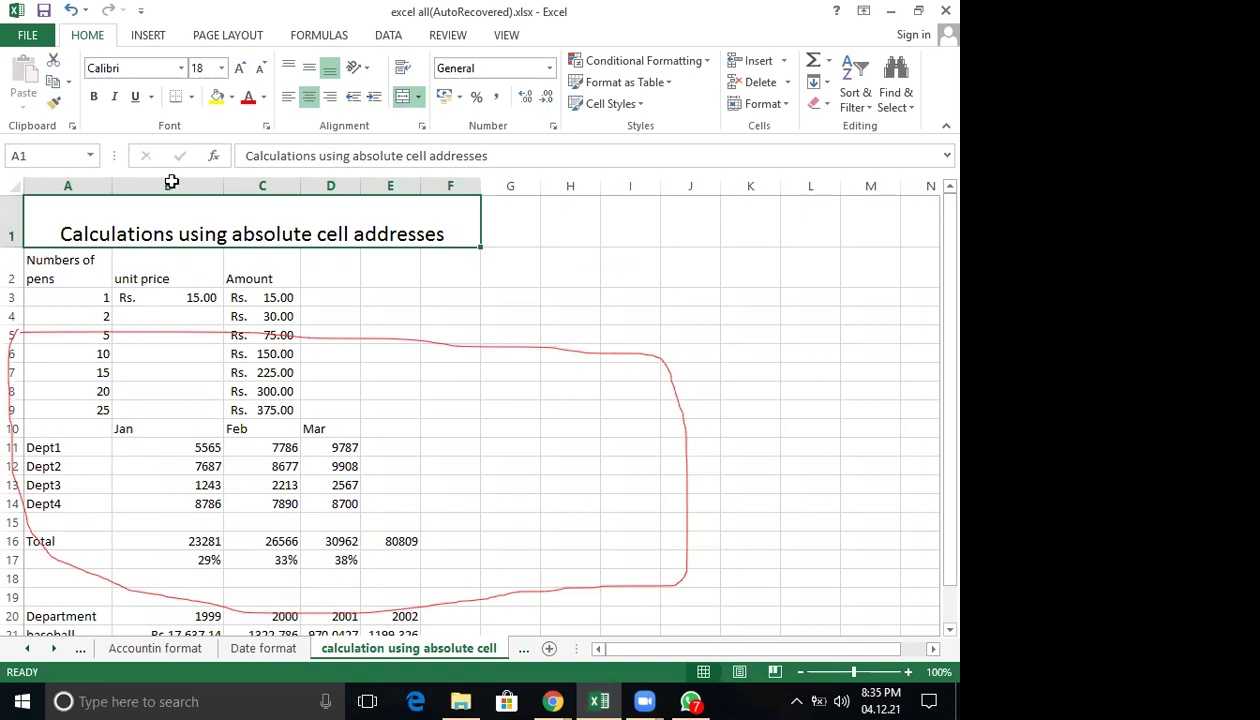
Highlight the pen price table from the title through row 9, clear the old annotation and circle the table in pen.
{"action": "left_click", "coordinate": [93, 409], "text": "shift"}
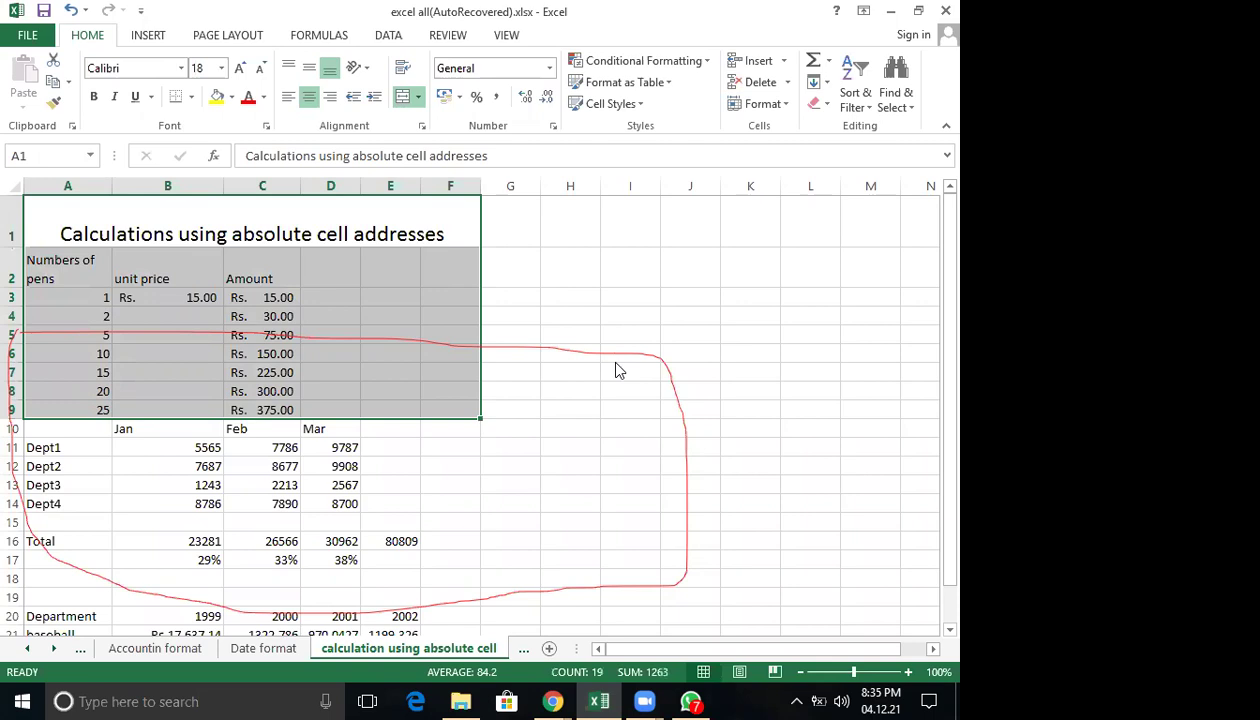
{"action": "left_click", "coordinate": [343, 302]}
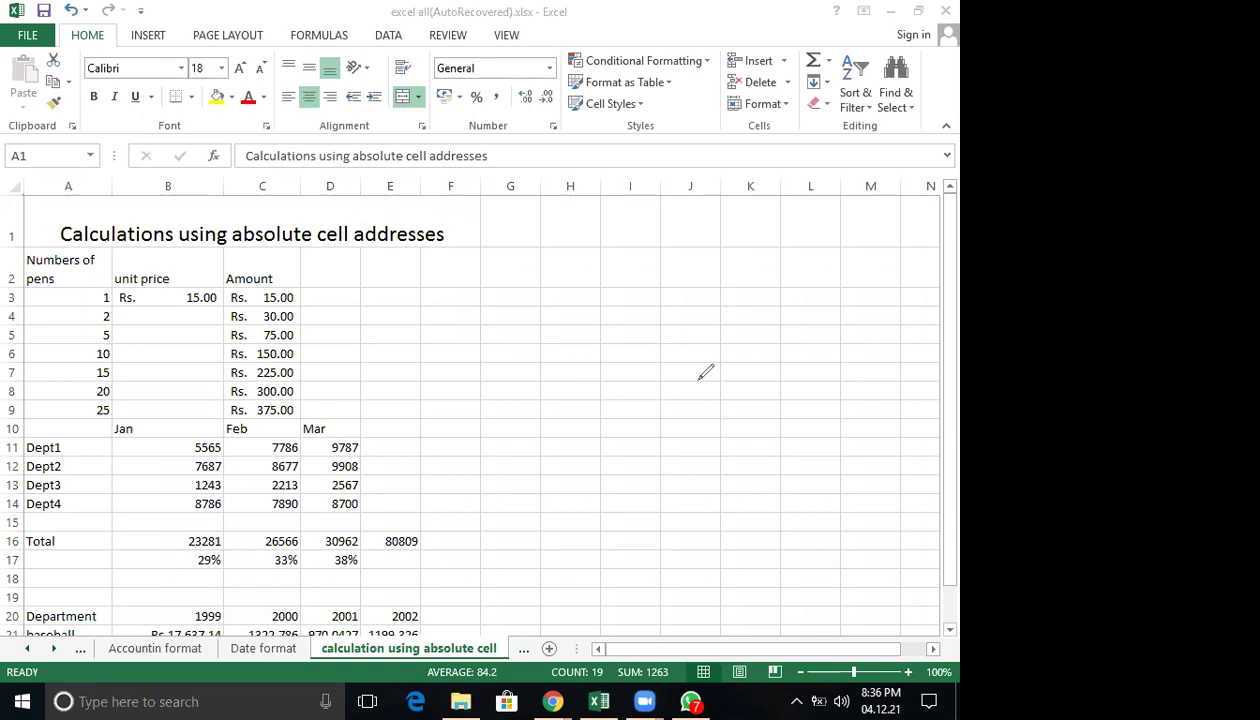
{"action": "left_click_drag", "start_coordinate": [358, 265], "coordinate": [343, 264]}
{"action": "mouse_move", "coordinate": [10, 378]}
{"action": "left_mouse_down"}
{"action": "mouse_move", "coordinate": [90, 424]}
{"action": "mouse_move", "coordinate": [236, 440]}
{"action": "left_mouse_up"}
{"action": "left_click_drag", "start_coordinate": [360, 311], "coordinate": [364, 258]}
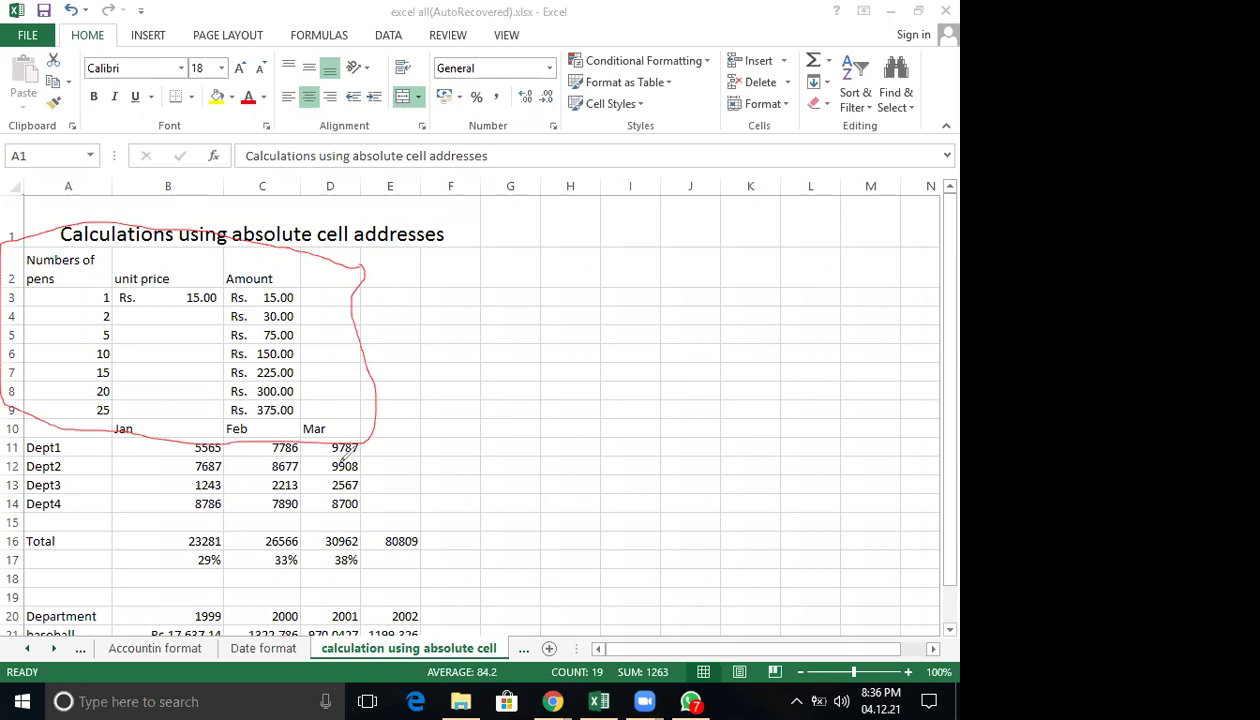
Circle the pen price table again and the first amount in C3, and clear all annotations.
{"action": "mouse_move", "coordinate": [15, 418]}
{"action": "left_mouse_down"}
{"action": "mouse_move", "coordinate": [200, 415]}
{"action": "mouse_move", "coordinate": [345, 390]}
{"action": "left_mouse_up"}
{"action": "mouse_move", "coordinate": [447, 249]}
{"action": "left_mouse_down"}
{"action": "mouse_move", "coordinate": [125, 161]}
{"action": "mouse_move", "coordinate": [16, 260]}
{"action": "mouse_move", "coordinate": [24, 410]}
{"action": "left_mouse_up"}
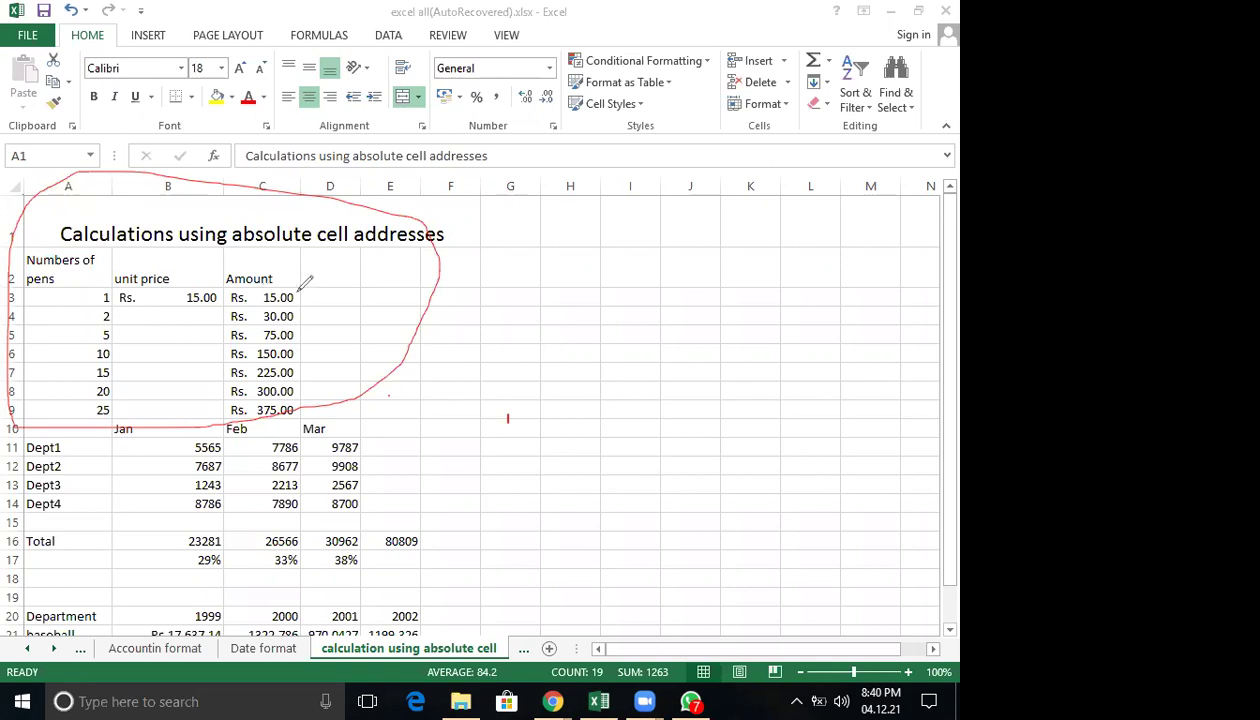
{"action": "mouse_move", "coordinate": [224, 292]}
{"action": "left_mouse_down"}
{"action": "mouse_move", "coordinate": [312, 292]}
{"action": "mouse_move", "coordinate": [280, 285]}
{"action": "mouse_move", "coordinate": [290, 287]}
{"action": "left_mouse_up"}
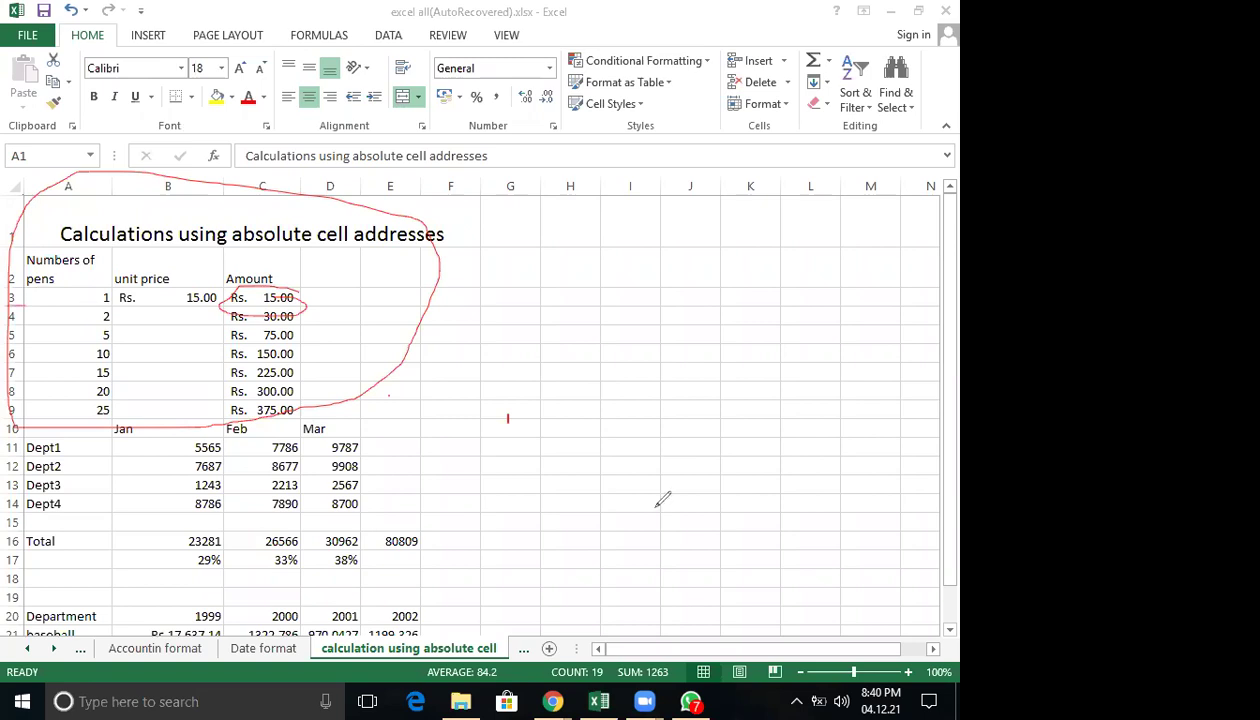
{"action": "key", "text": "e"}
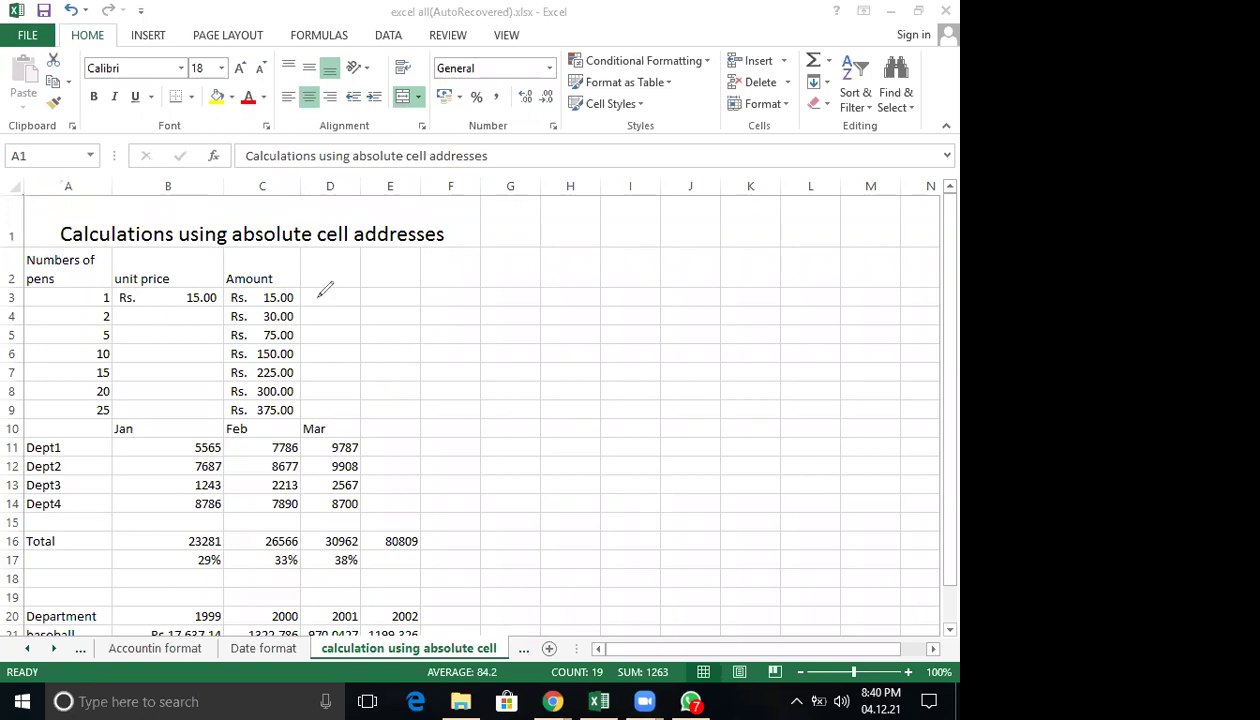
Circle the first amount in C3 and handwrite the formula "= A3 × B3" in the empty area beside the table.
{"action": "mouse_move", "coordinate": [241, 283]}
{"action": "left_mouse_down"}
{"action": "mouse_move", "coordinate": [231, 301]}
{"action": "mouse_move", "coordinate": [309, 298]}
{"action": "left_mouse_up"}
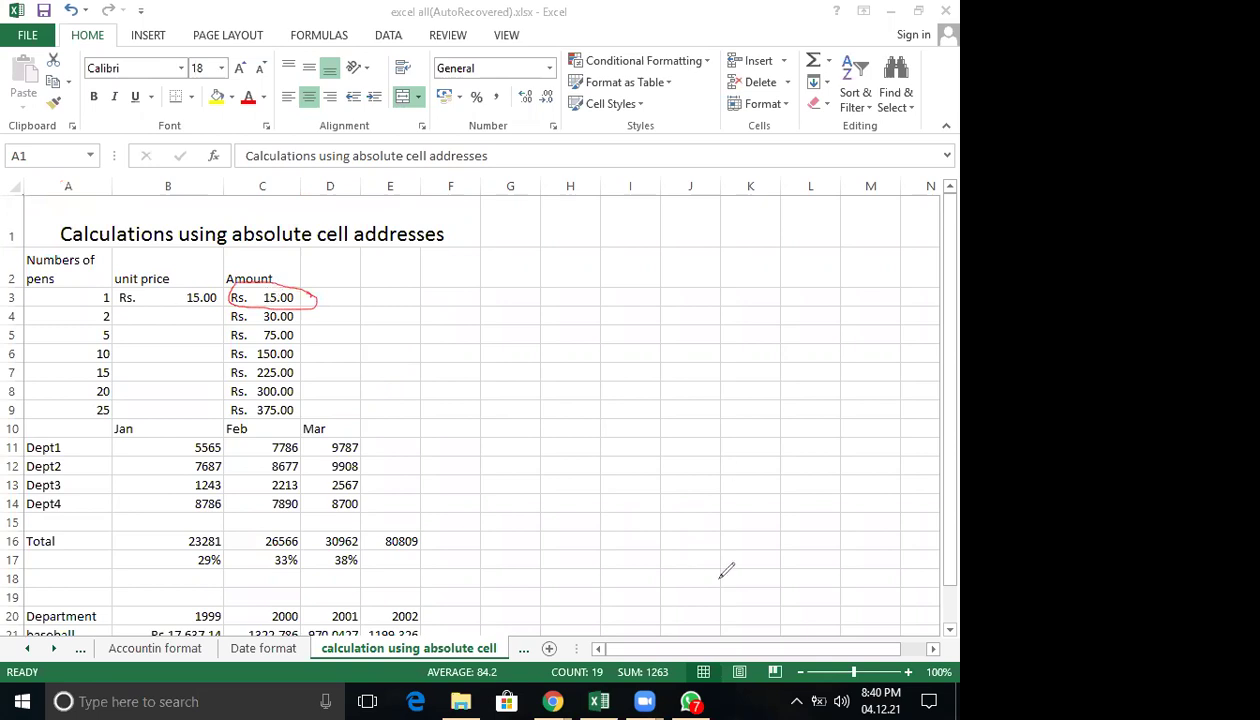
{"action": "mouse_move", "coordinate": [545, 324]}
{"action": "left_mouse_down"}
{"action": "mouse_move", "coordinate": [494, 324]}
{"action": "mouse_move", "coordinate": [518, 347]}
{"action": "left_mouse_up"}
{"action": "mouse_move", "coordinate": [599, 308]}
{"action": "left_mouse_down"}
{"action": "mouse_move", "coordinate": [587, 351]}
{"action": "mouse_move", "coordinate": [629, 355]}
{"action": "mouse_move", "coordinate": [602, 345]}
{"action": "mouse_move", "coordinate": [684, 334]}
{"action": "left_mouse_up"}
{"action": "mouse_move", "coordinate": [732, 297]}
{"action": "left_mouse_down"}
{"action": "mouse_move", "coordinate": [770, 325]}
{"action": "mouse_move", "coordinate": [746, 336]}
{"action": "left_mouse_up"}
{"action": "mouse_move", "coordinate": [826, 341]}
{"action": "left_mouse_down"}
{"action": "mouse_move", "coordinate": [845, 320]}
{"action": "mouse_move", "coordinate": [832, 334]}
{"action": "left_mouse_up"}
{"action": "mouse_move", "coordinate": [860, 285]}
{"action": "left_mouse_down"}
{"action": "mouse_move", "coordinate": [889, 318]}
{"action": "mouse_move", "coordinate": [872, 342]}
{"action": "left_mouse_up"}
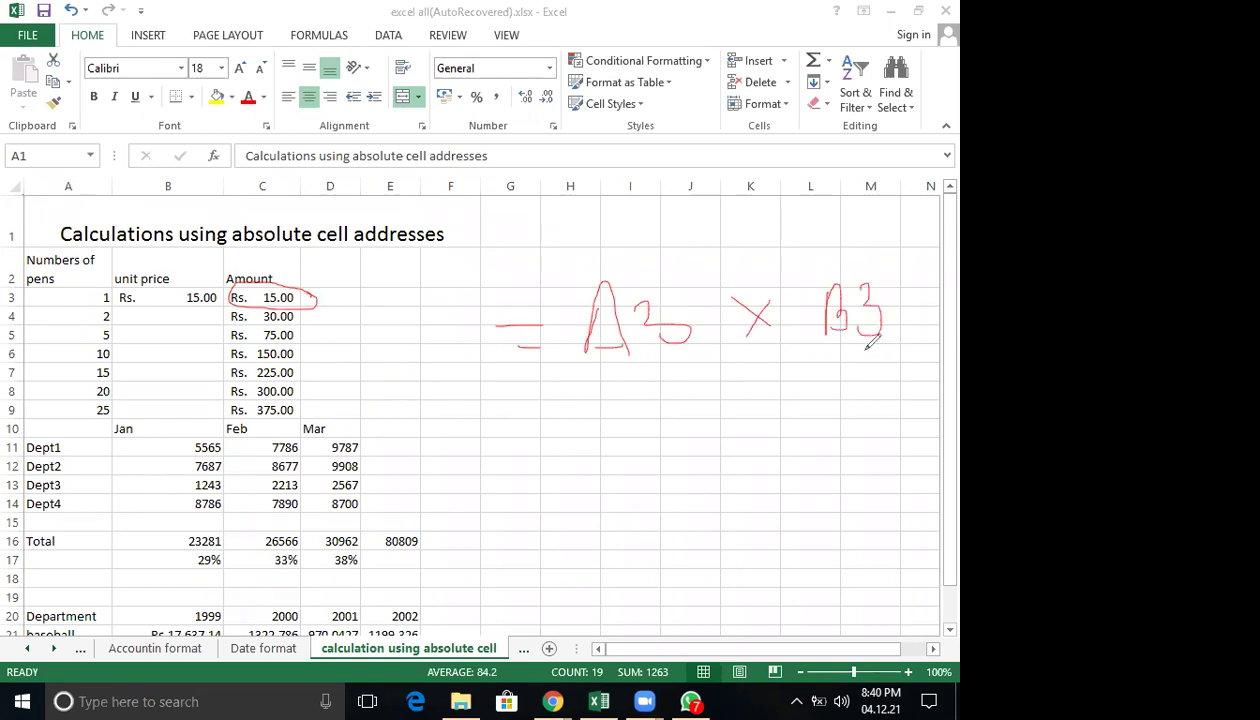
Check the formula stored in the first amount cell, C3.
{"action": "left_click", "coordinate": [241, 300]}
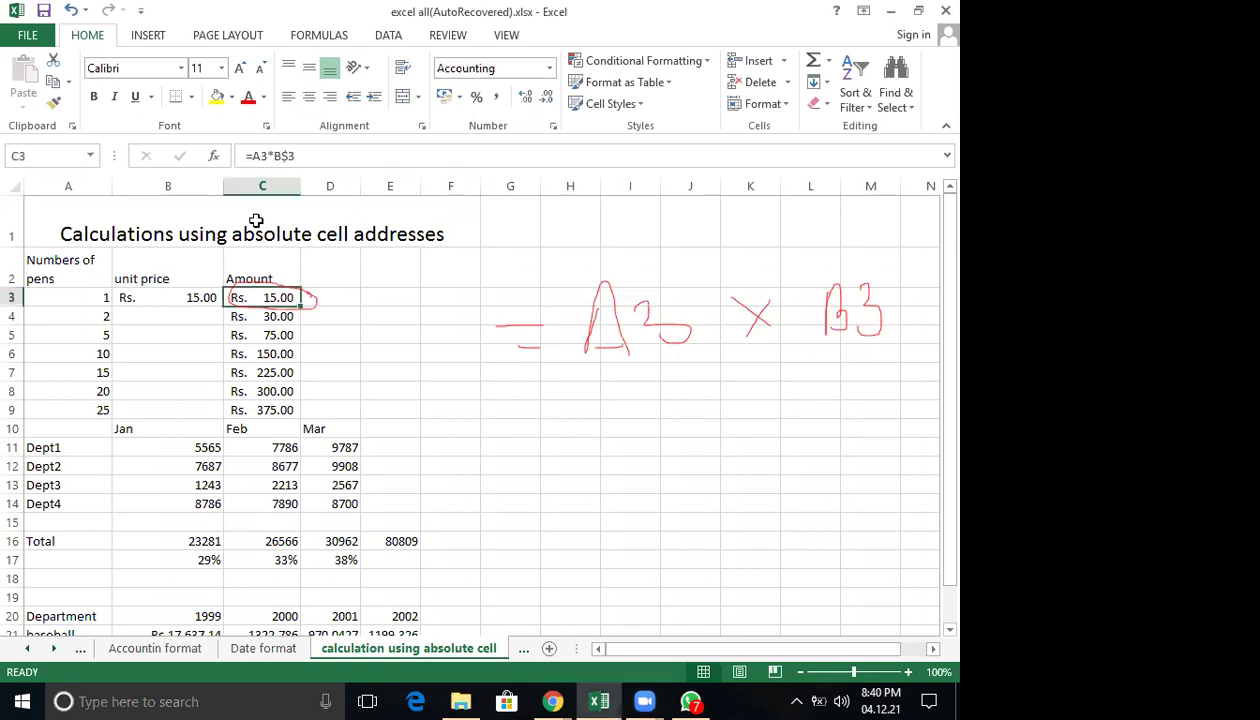
{"action": "left_click", "coordinate": [703, 438]}
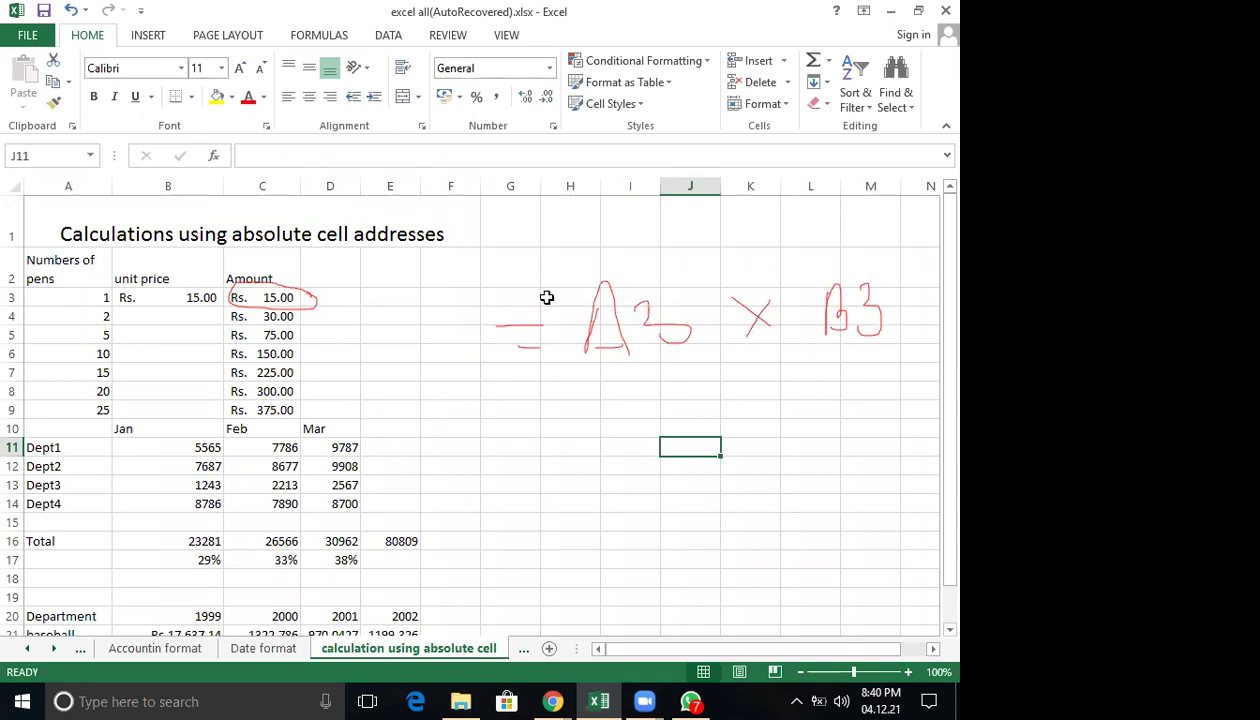
Enter the quantities 1, 2, 3, 4 and 6 in cells H3 to H7.
{"action": "left_click", "coordinate": [547, 297]}
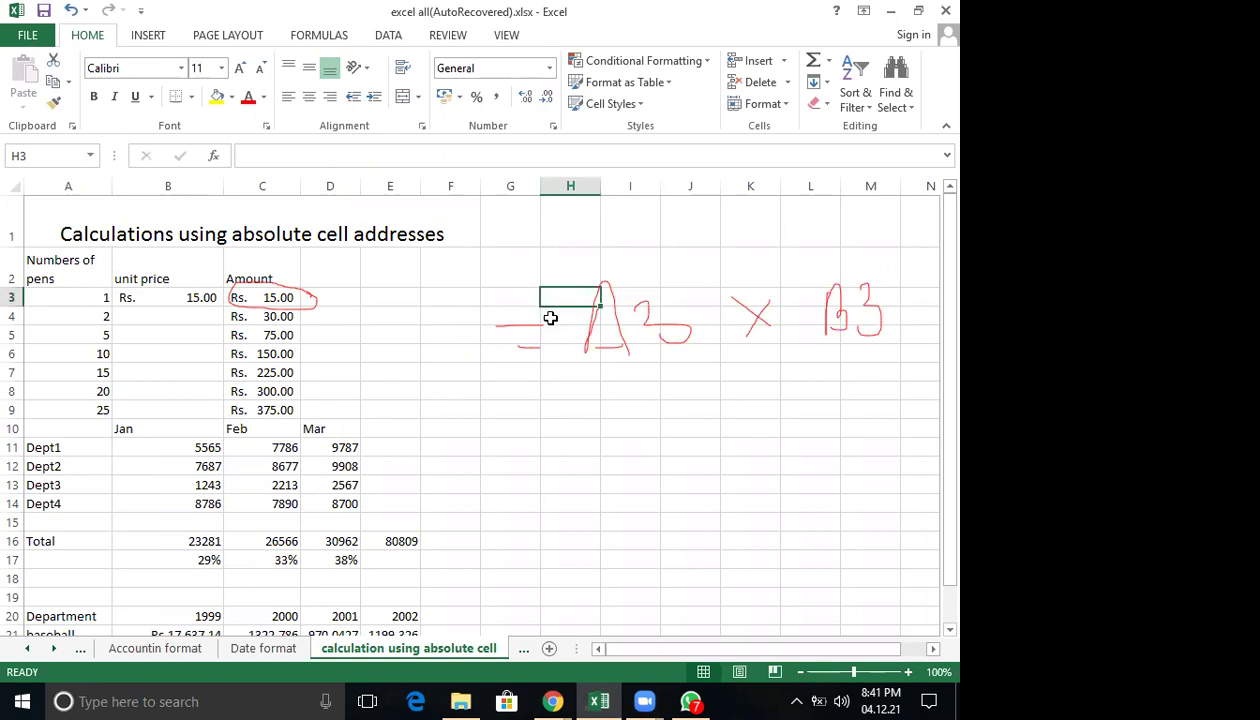
{"action": "type", "text": "1"}
{"action": "key", "text": "Return"}
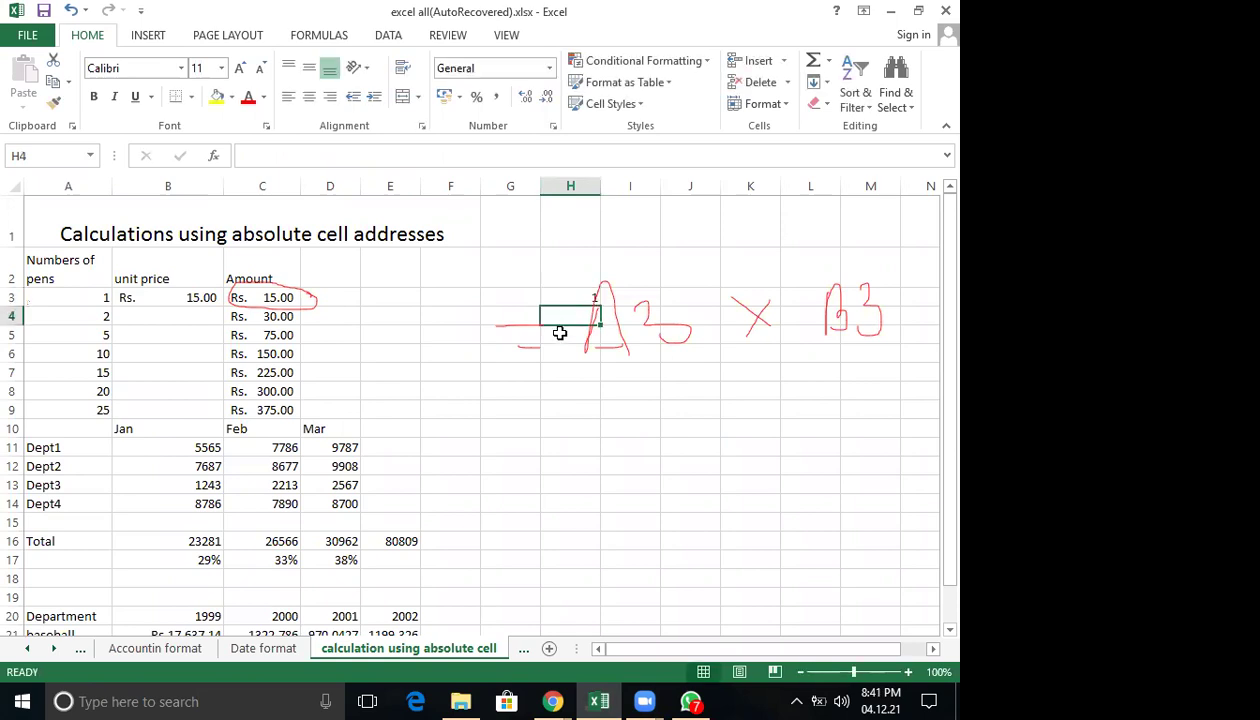
{"action": "type", "text": "2"}
{"action": "key", "text": "Return"}
{"action": "type", "text": "3"}
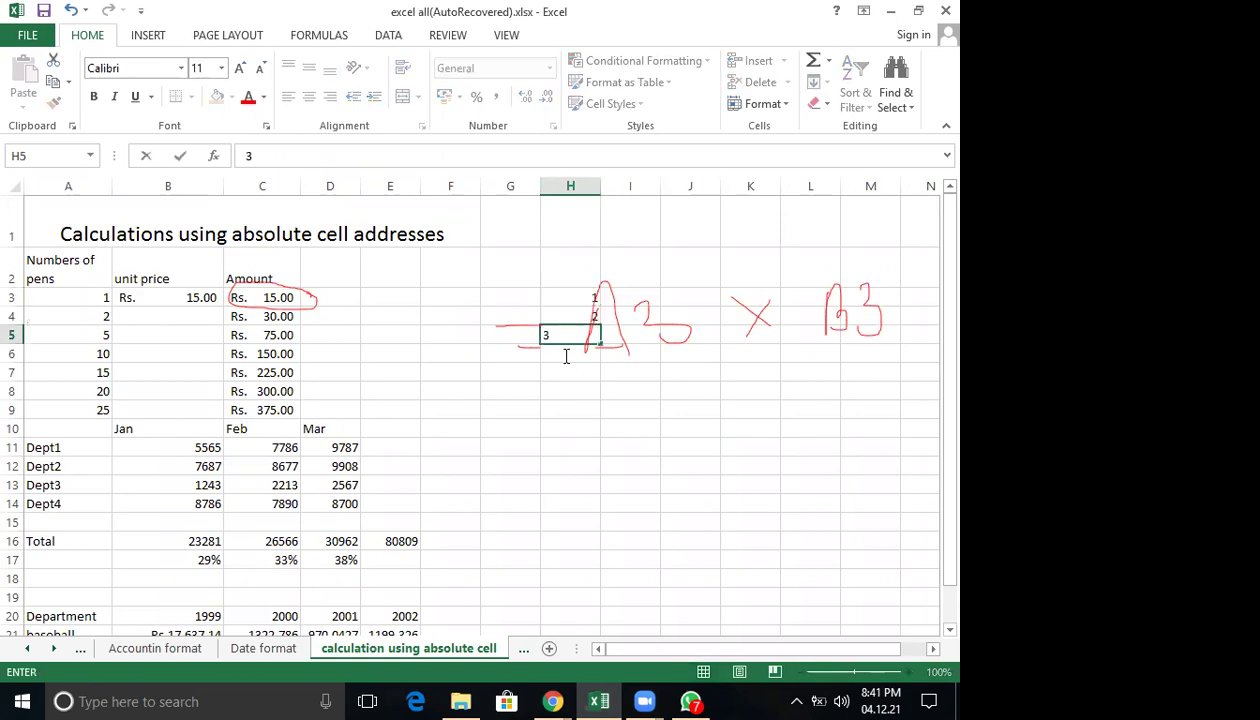
{"action": "key", "text": "Return"}
{"action": "type", "text": "4"}
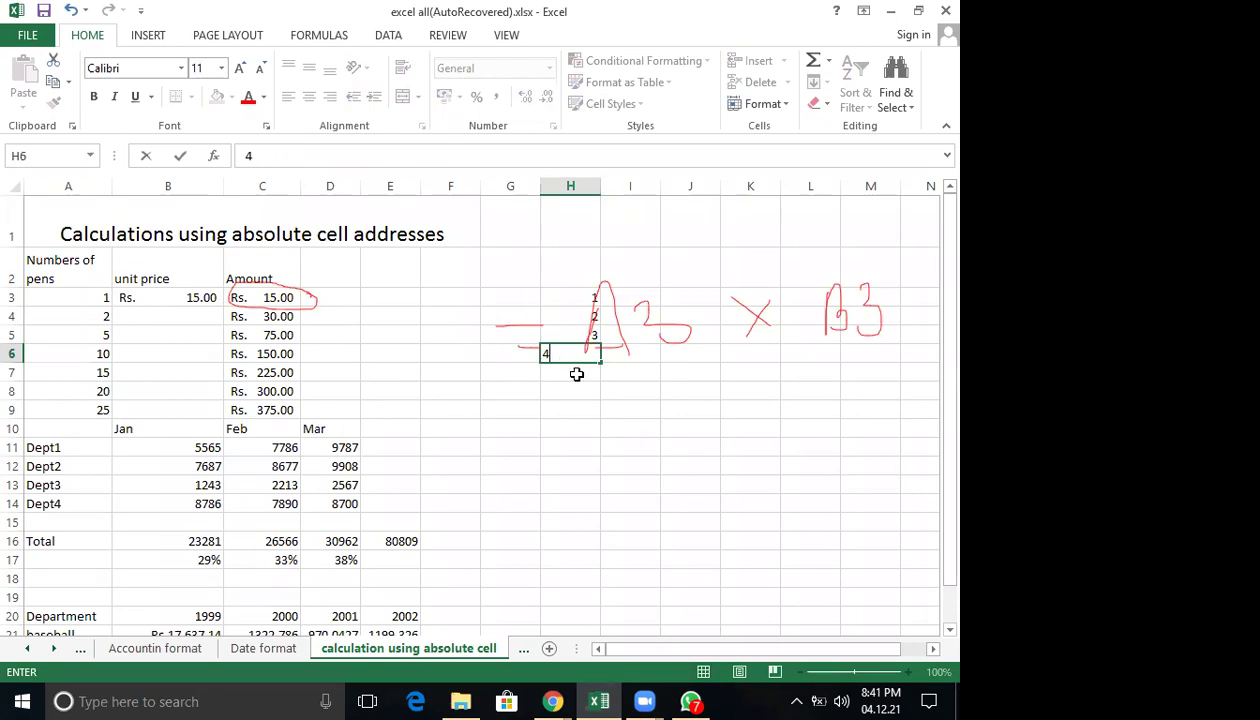
{"action": "key", "text": "Return"}
{"action": "type", "text": "6"}
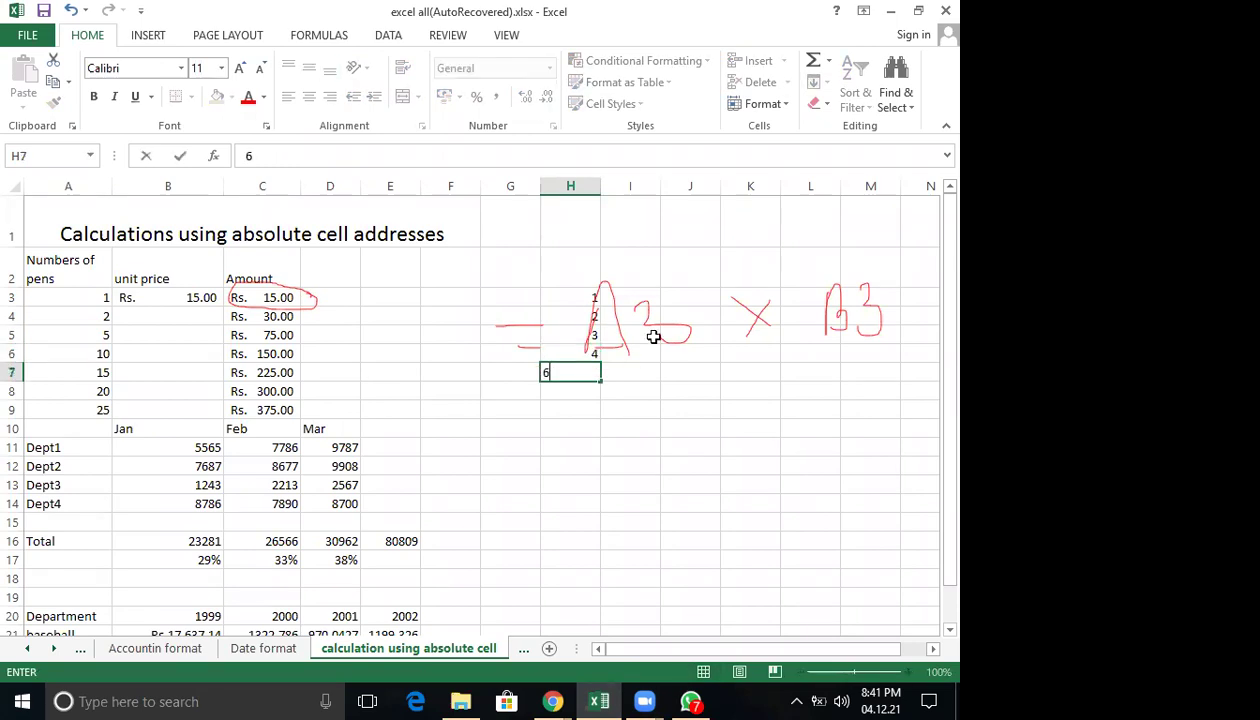
Enter the unit price 15 in cell I3, beside the first quantity.
{"action": "left_click", "coordinate": [642, 299]}
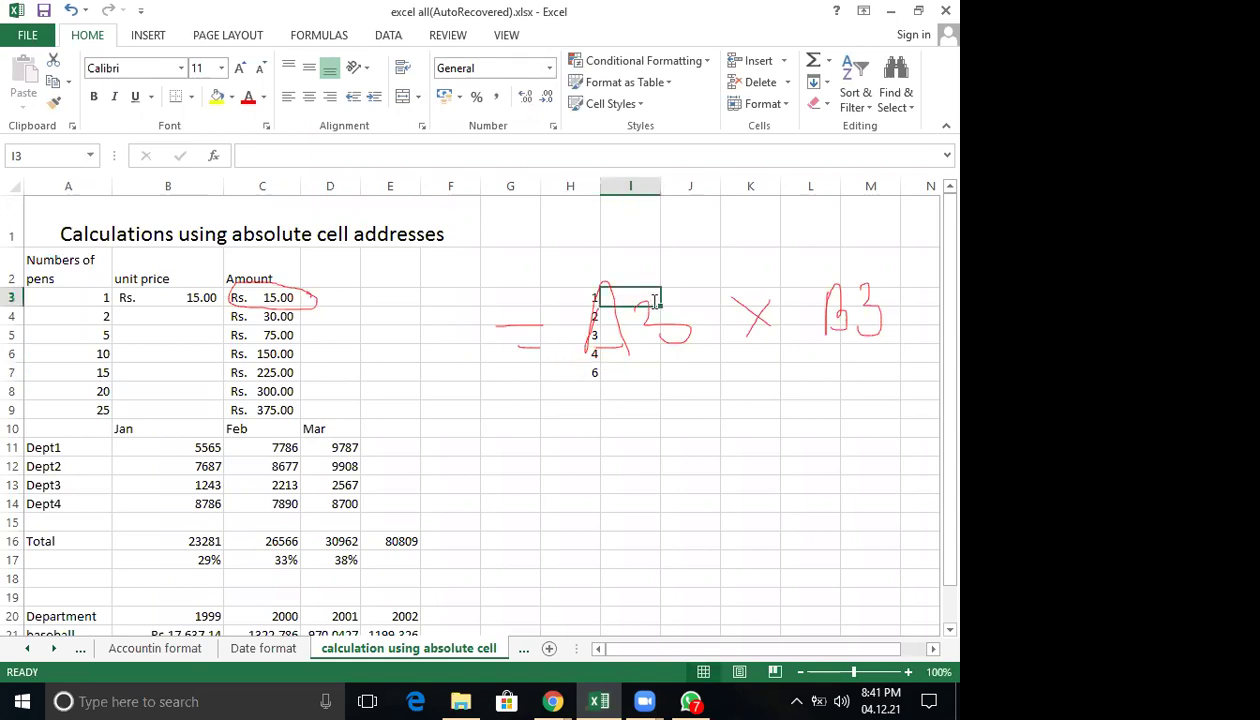
{"action": "type", "text": "1"}
{"action": "type", "text": "2"}
{"action": "key", "text": "BackSpace"}
{"action": "type", "text": "5"}
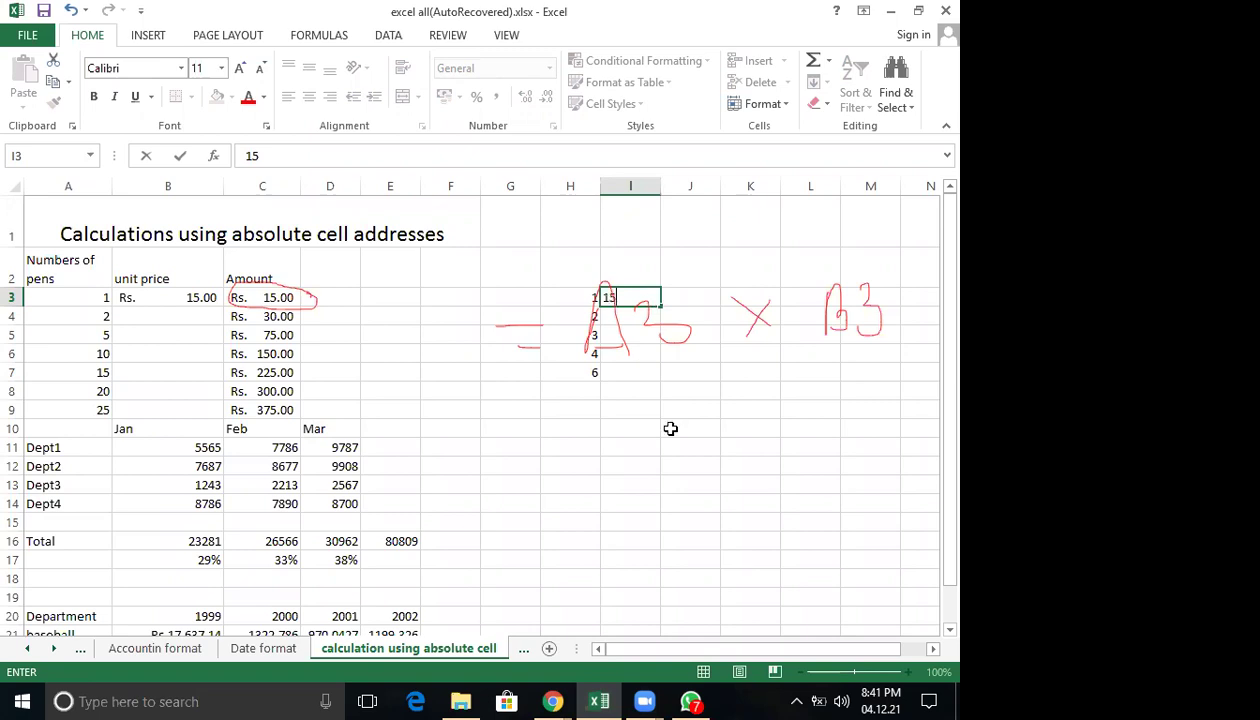
Clear the annotations and enter =H3*I3 in cell J3 to multiply the first quantity by the unit price.
{"action": "left_click", "coordinate": [687, 297]}
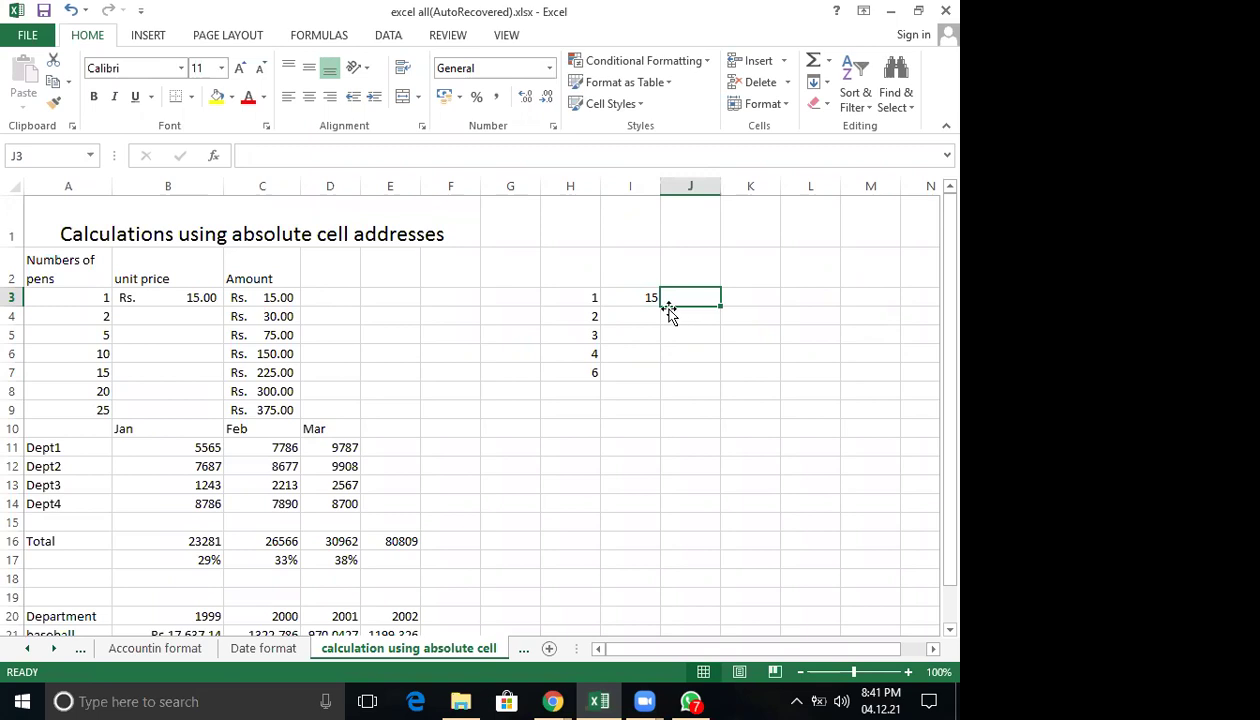
{"action": "type", "text": "="}
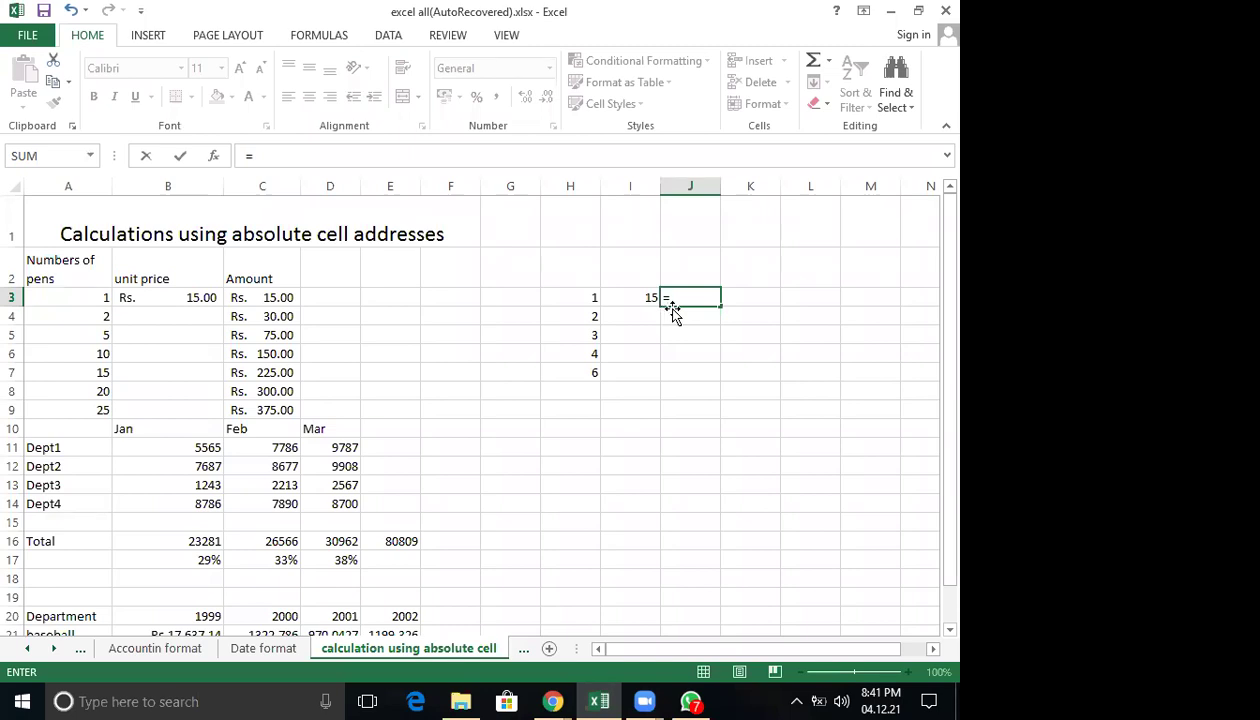
{"action": "type", "text": "="}
{"action": "key", "text": "BackSpace"}
{"action": "left_click", "coordinate": [588, 298]}
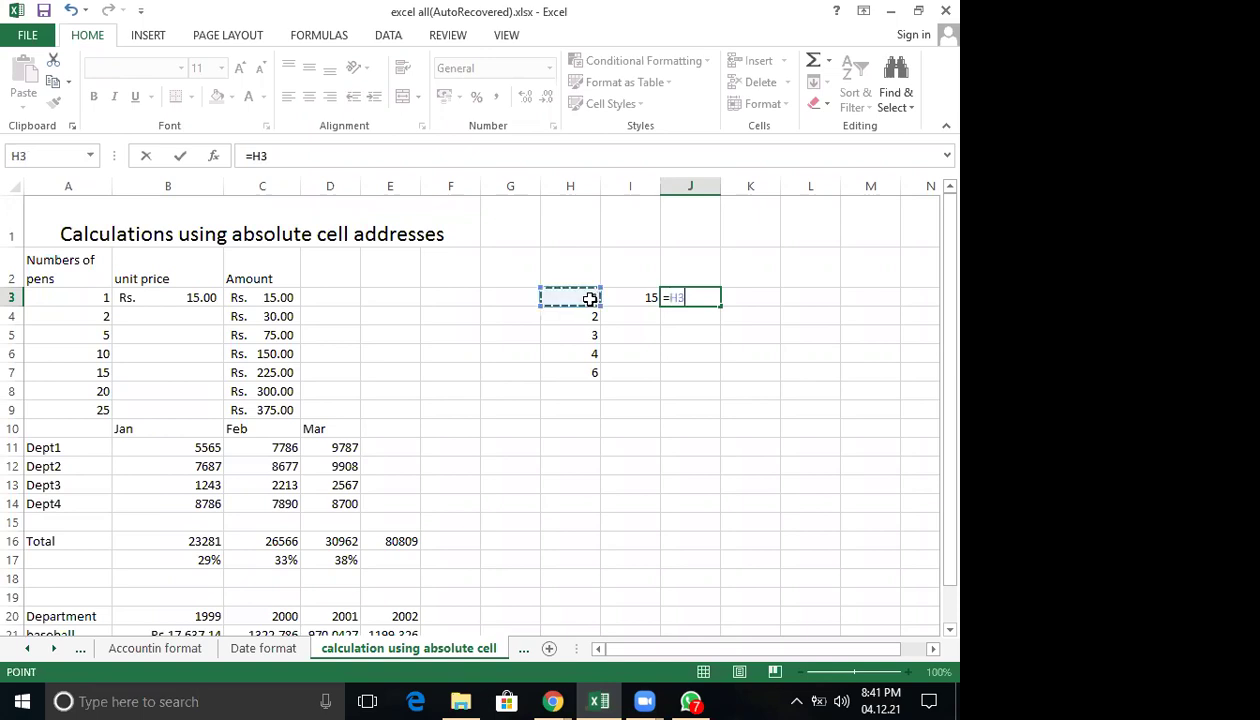
{"action": "type", "text": "*"}
{"action": "left_click", "coordinate": [628, 305]}
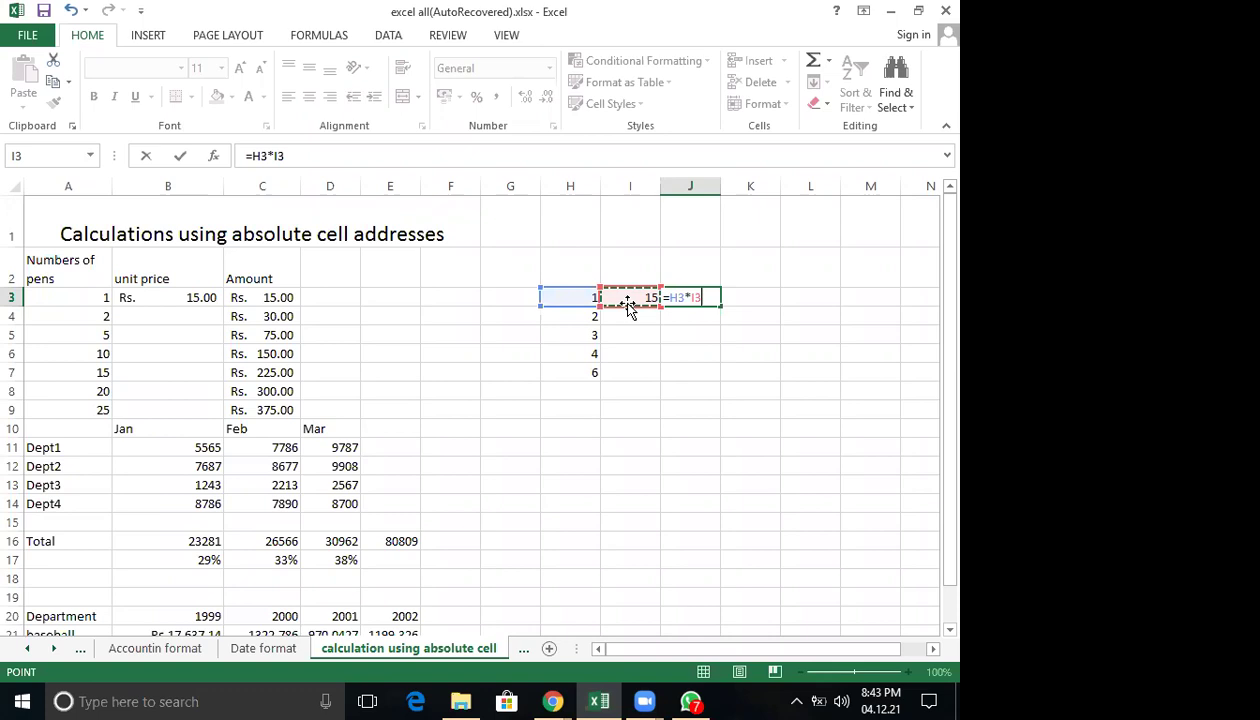
{"action": "key", "text": "Return"}
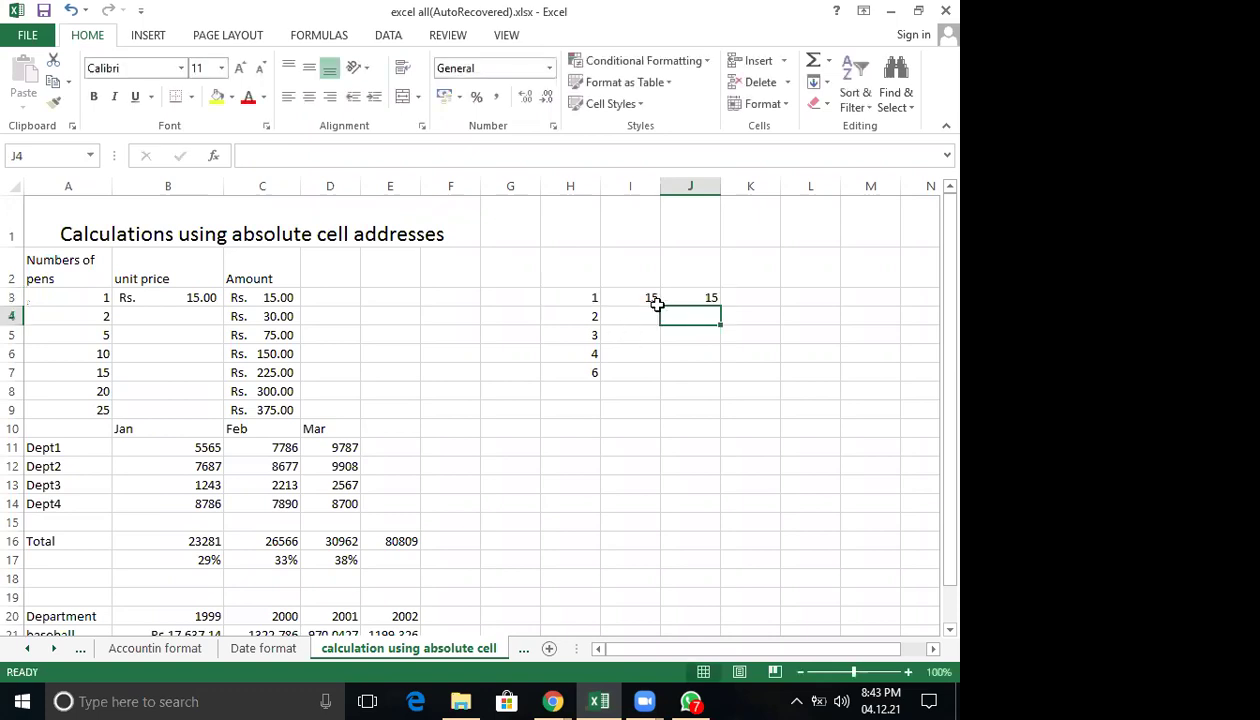
Review the product formula in J3 and the two cells it multiplies, H3 and I3.
{"action": "left_click", "coordinate": [705, 299]}
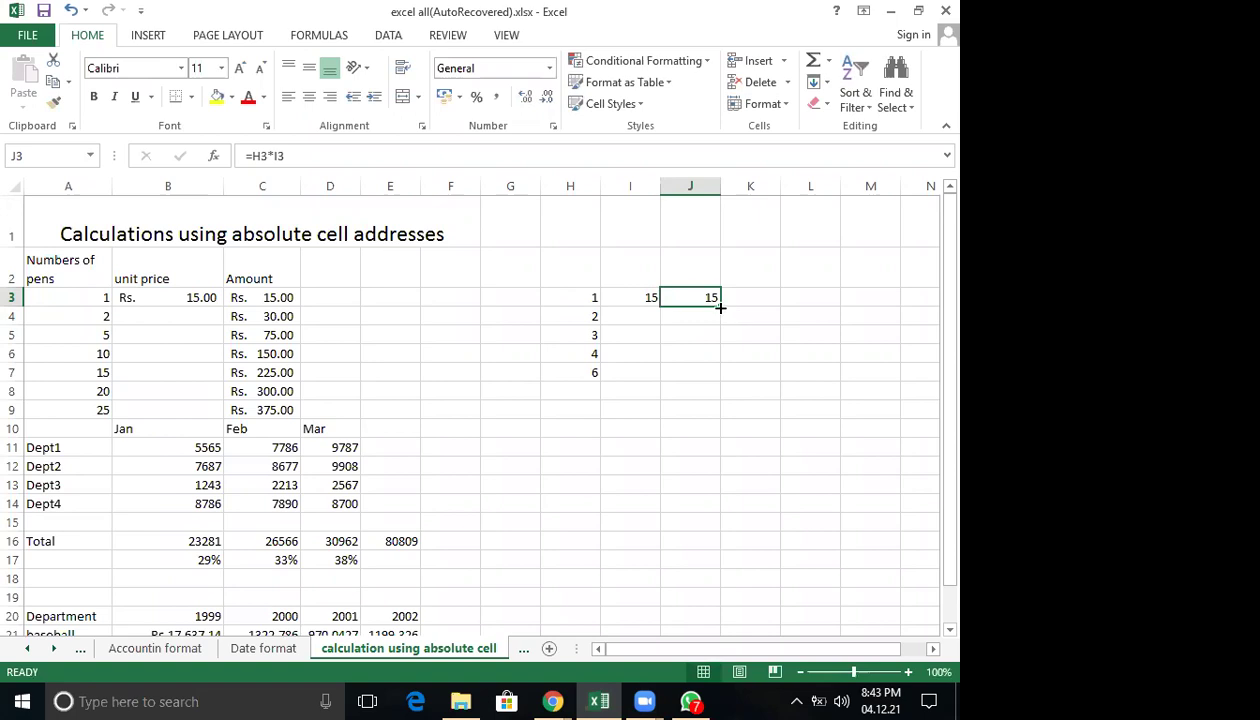
{"action": "left_click_drag", "start_coordinate": [722, 308], "coordinate": [720, 301]}
{"action": "left_click", "coordinate": [593, 296]}
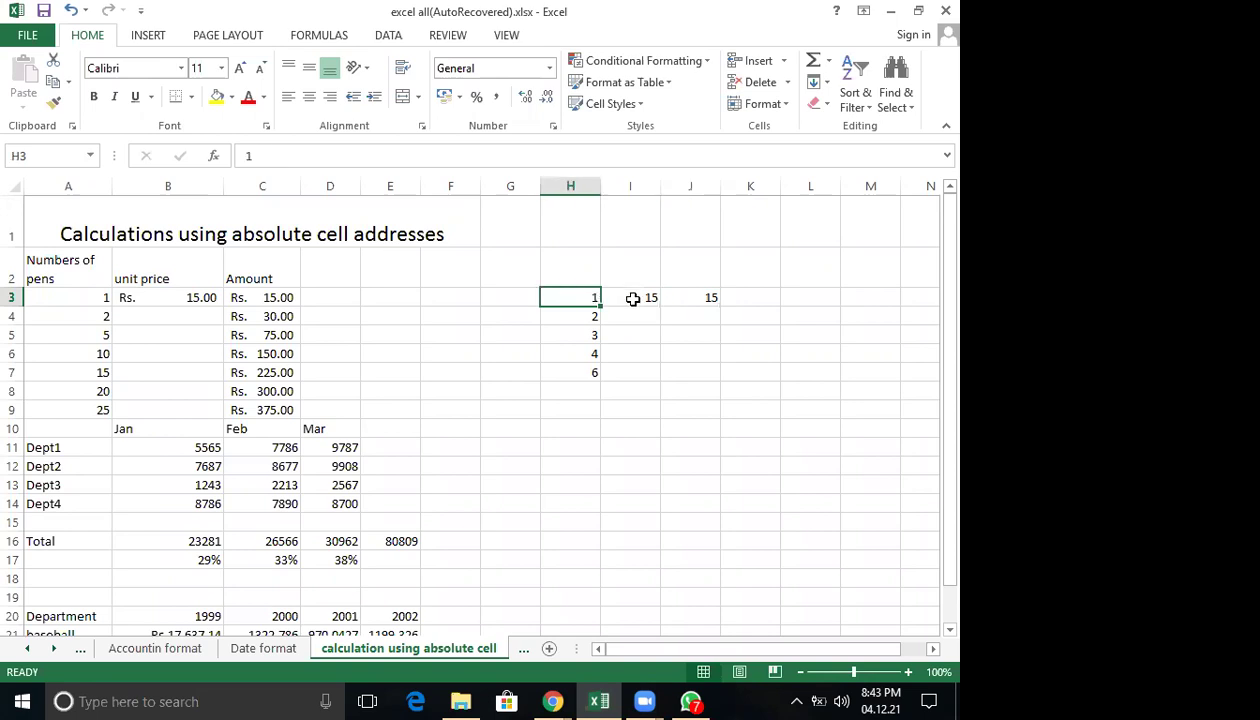
{"action": "left_click", "coordinate": [633, 298]}
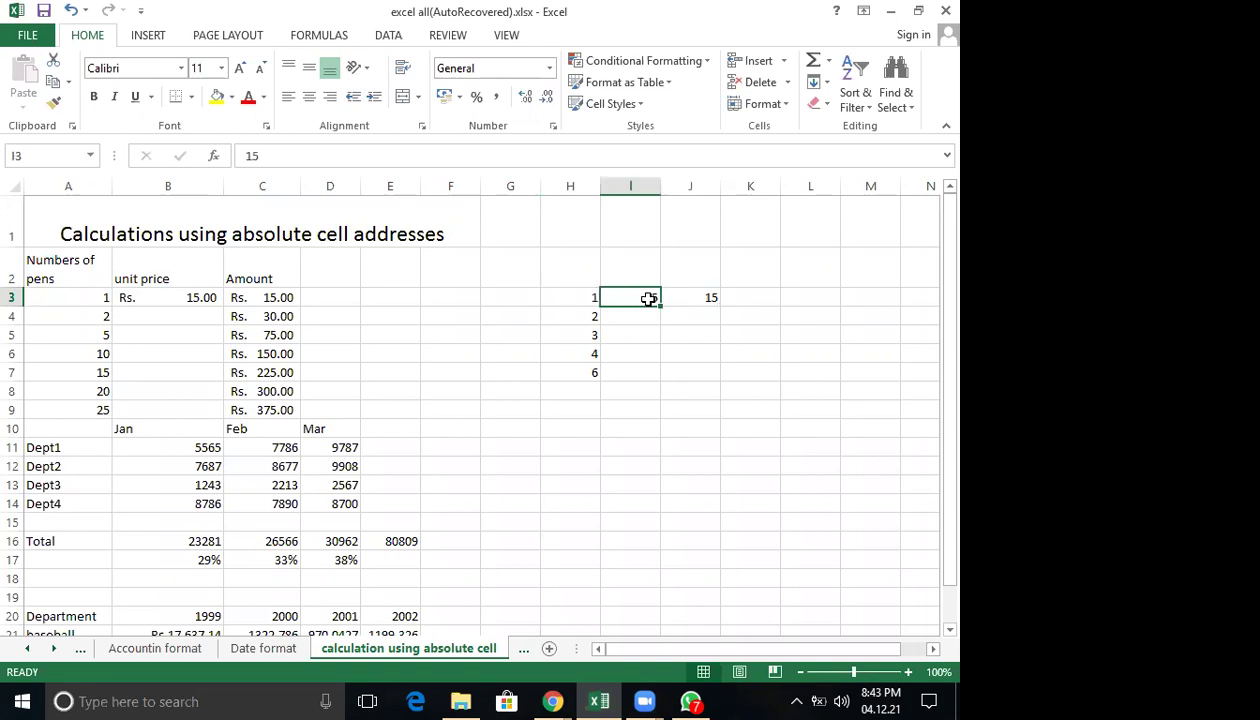
Recheck the quantity in H3 and unit price in I3, and fill the formula =H3*I3 from J3 down to J7.
{"action": "left_click", "coordinate": [590, 297]}
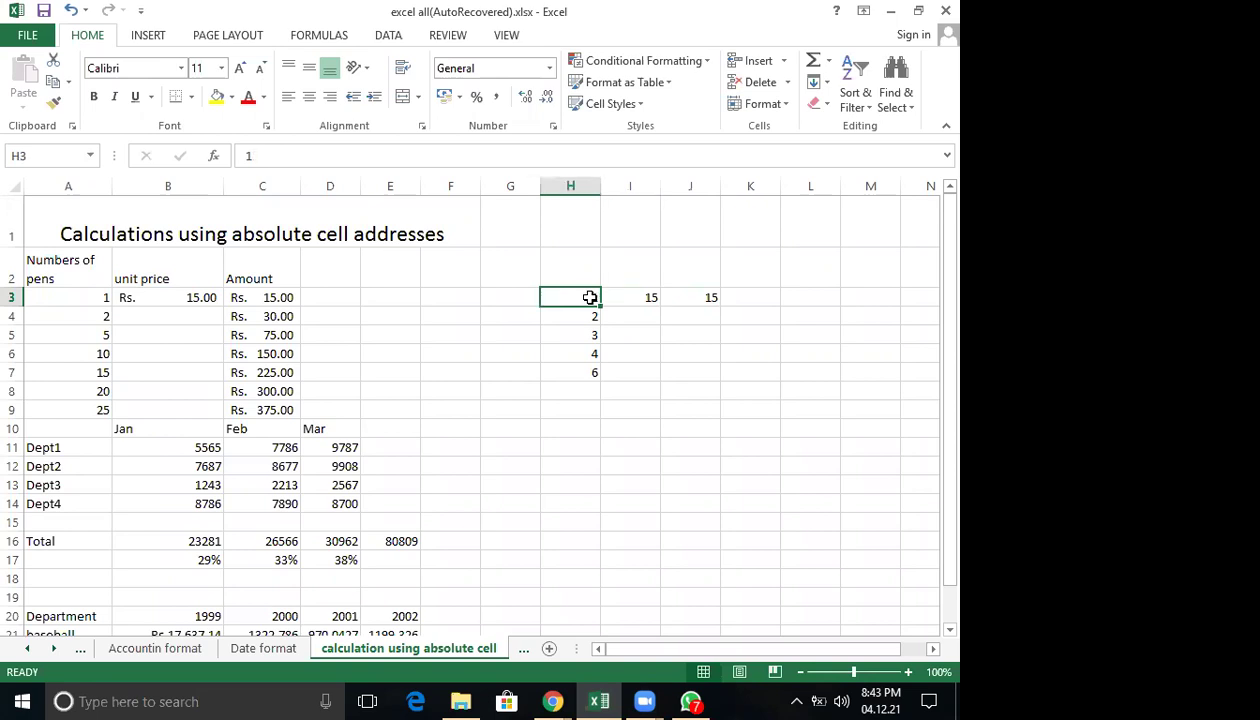
{"action": "left_click", "coordinate": [640, 297]}
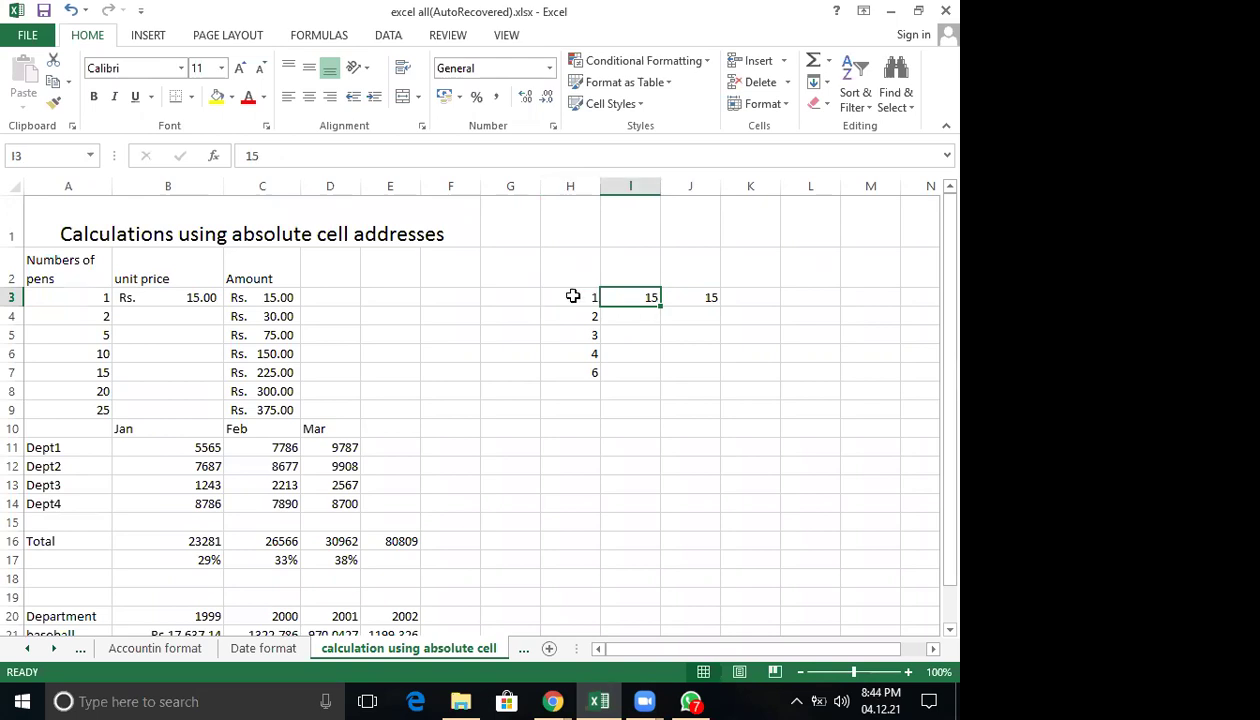
{"action": "left_click", "coordinate": [580, 296]}
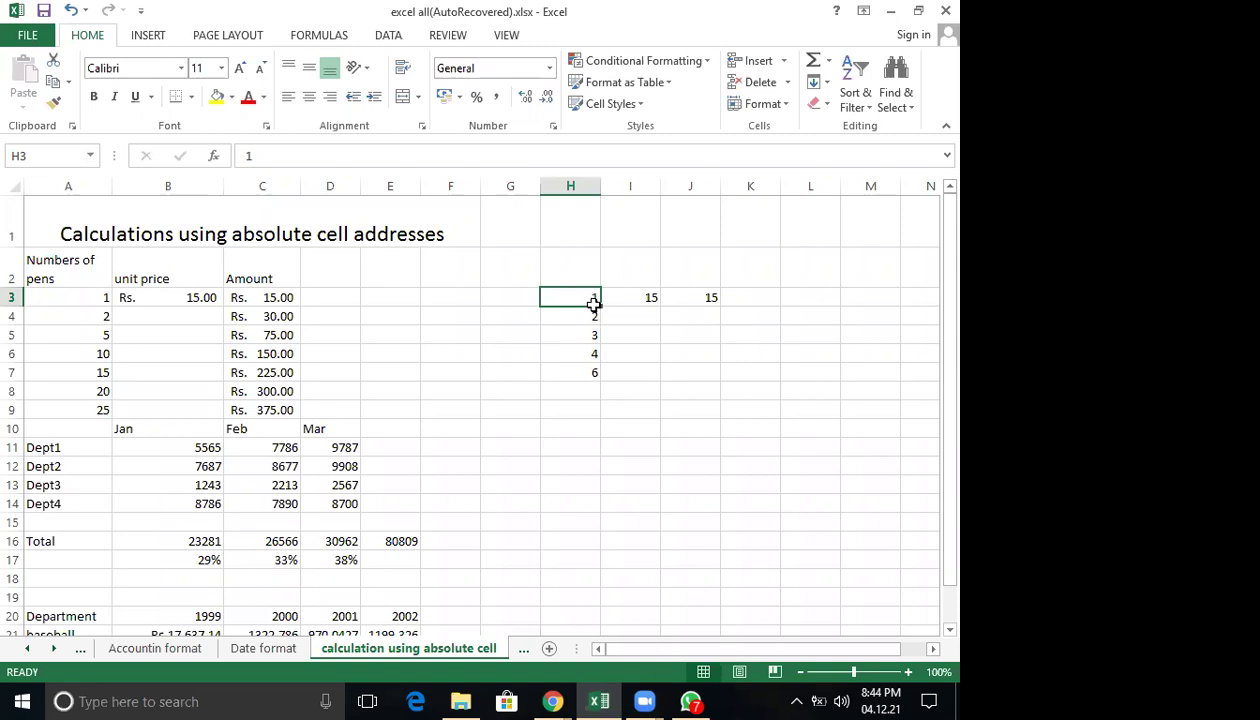
{"action": "left_click", "coordinate": [648, 298]}
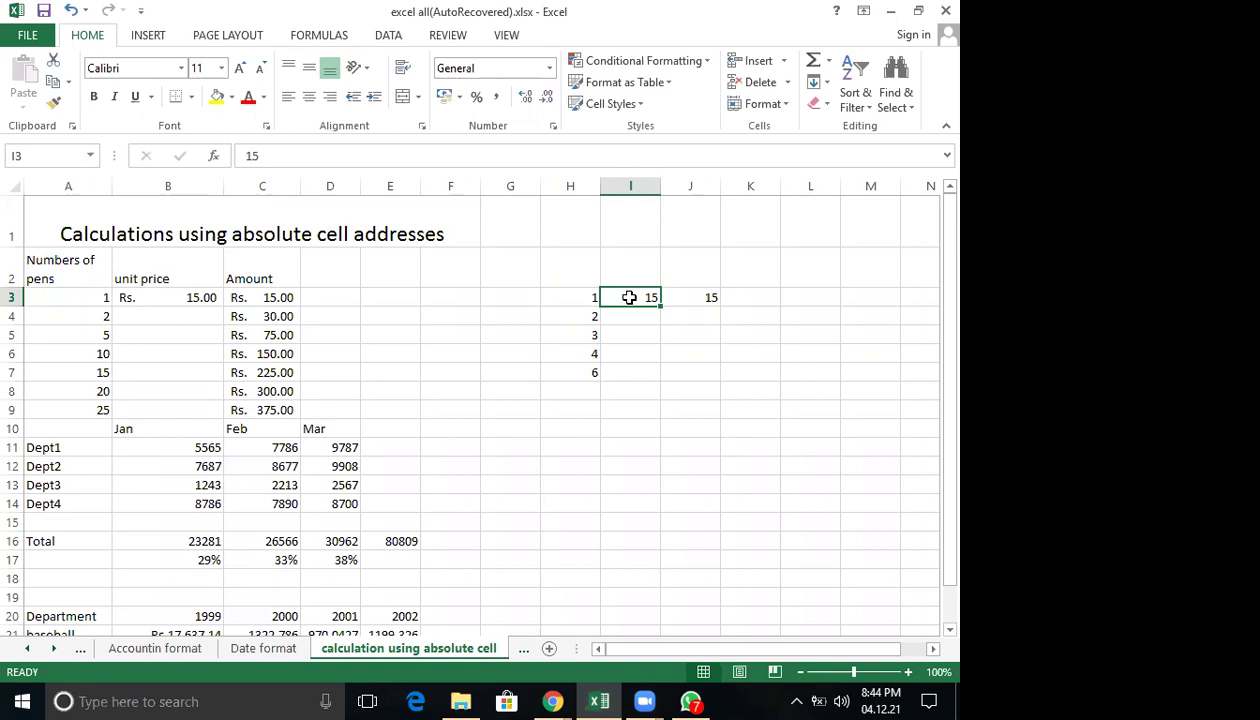
{"action": "left_click", "coordinate": [697, 298]}
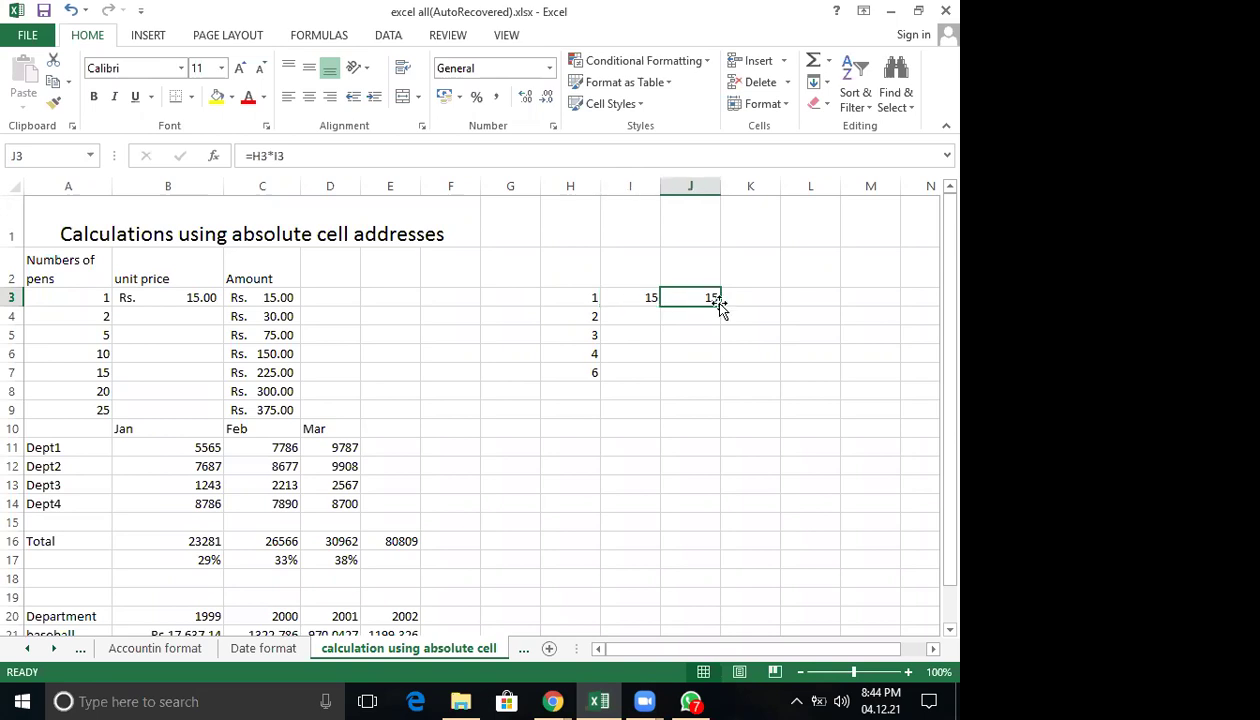
{"action": "mouse_move", "coordinate": [719, 300]}
{"action": "left_mouse_down"}
{"action": "mouse_move", "coordinate": [718, 384]}
{"action": "mouse_move", "coordinate": [781, 397]}
{"action": "left_mouse_up"}
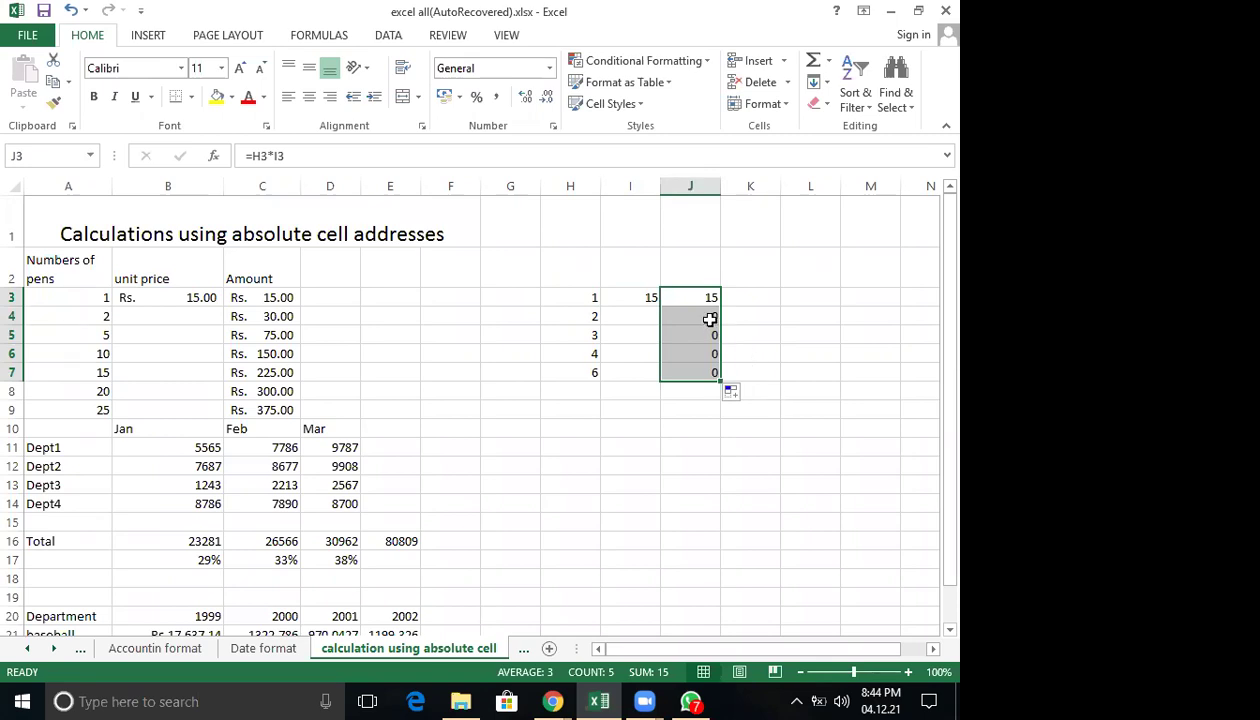
Examine row 4's quantity and empty price cell, the copied formulas in J4 and J5, and the amount formula in C3.
{"action": "left_click", "coordinate": [585, 316]}
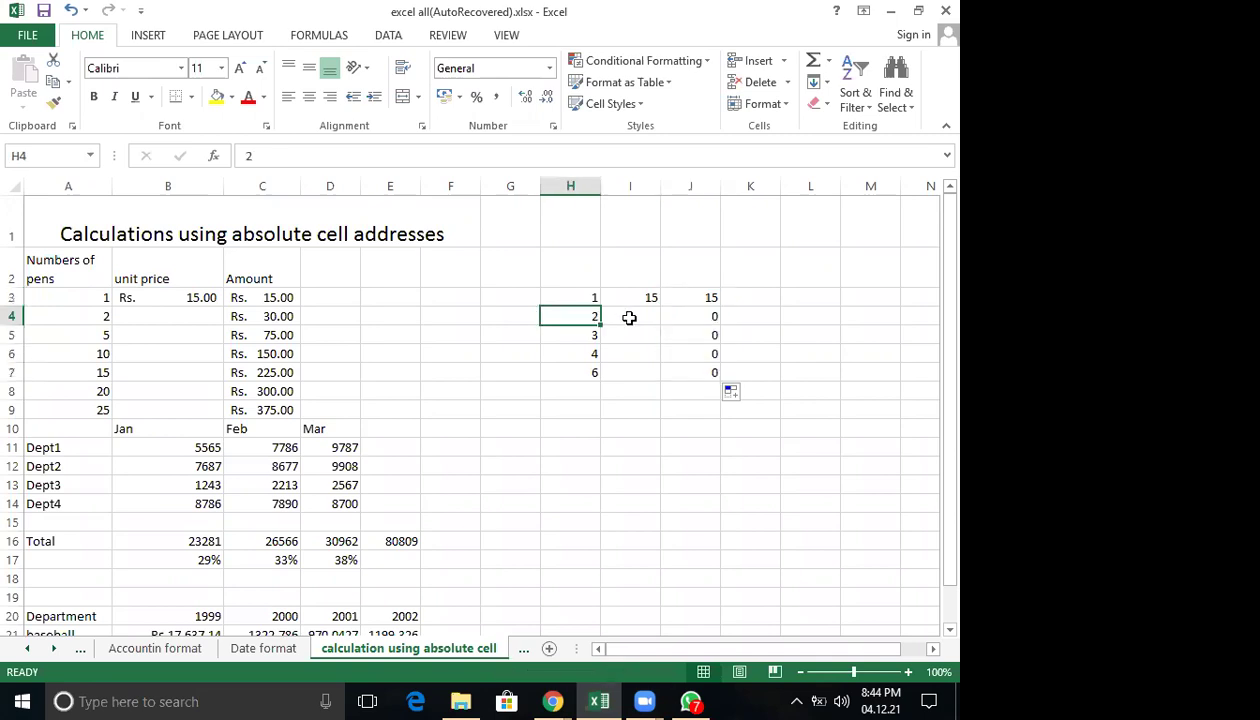
{"action": "left_click", "coordinate": [629, 317]}
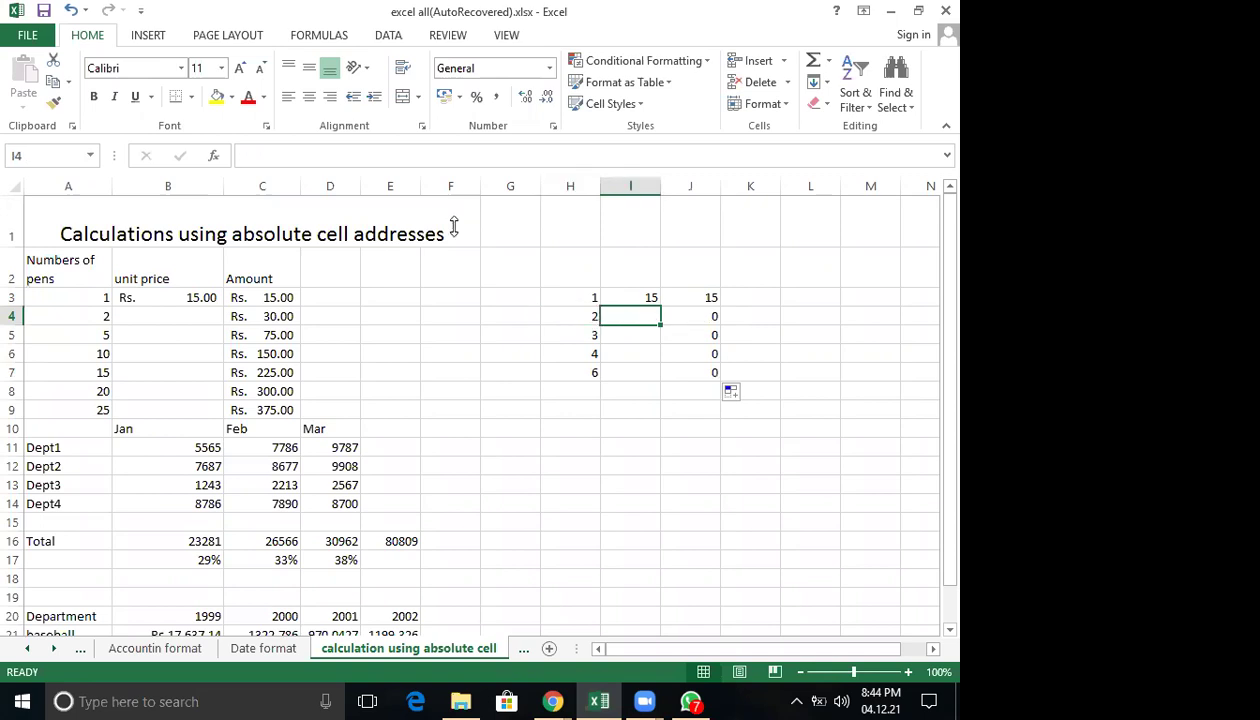
{"action": "key", "text": "Right"}
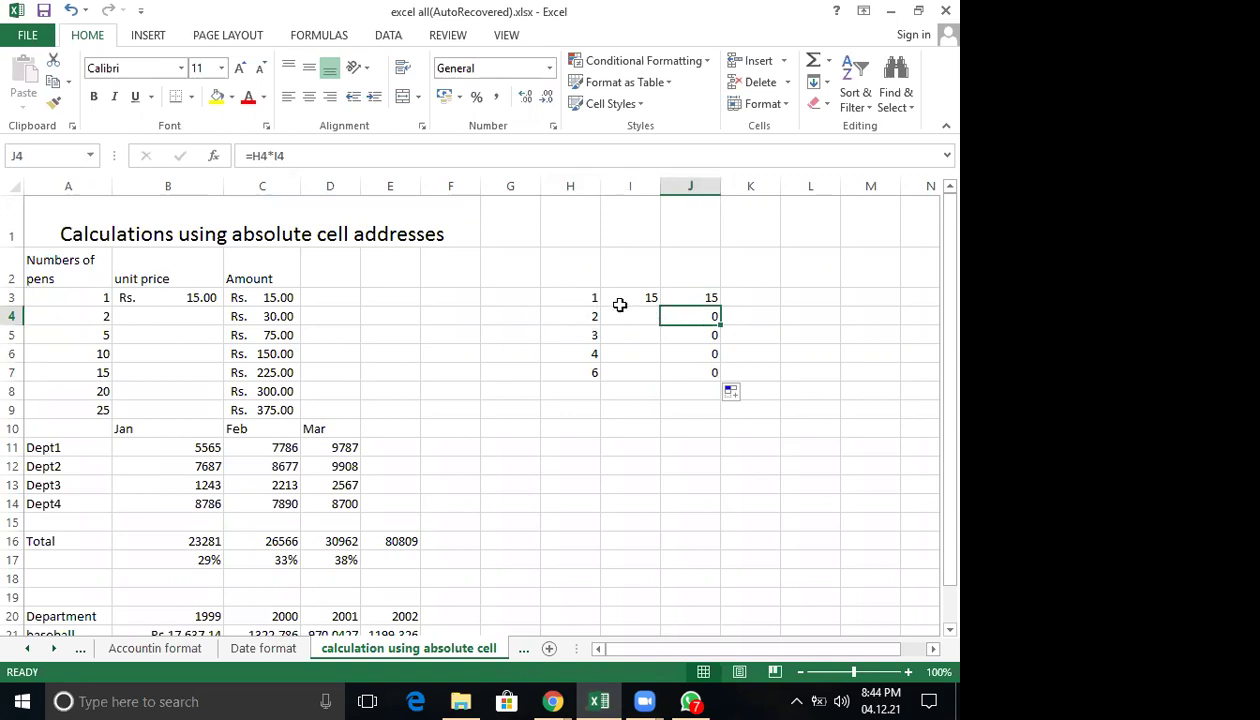
{"action": "left_click", "coordinate": [708, 335]}
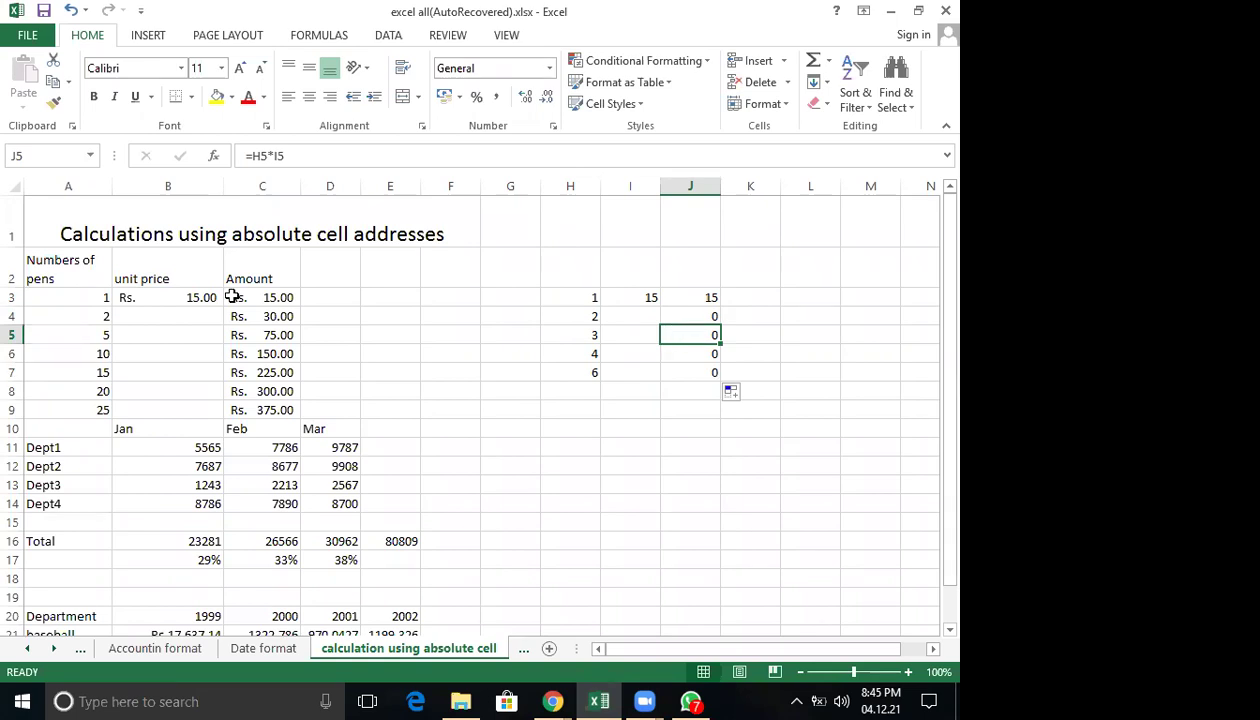
{"action": "left_click", "coordinate": [275, 298]}
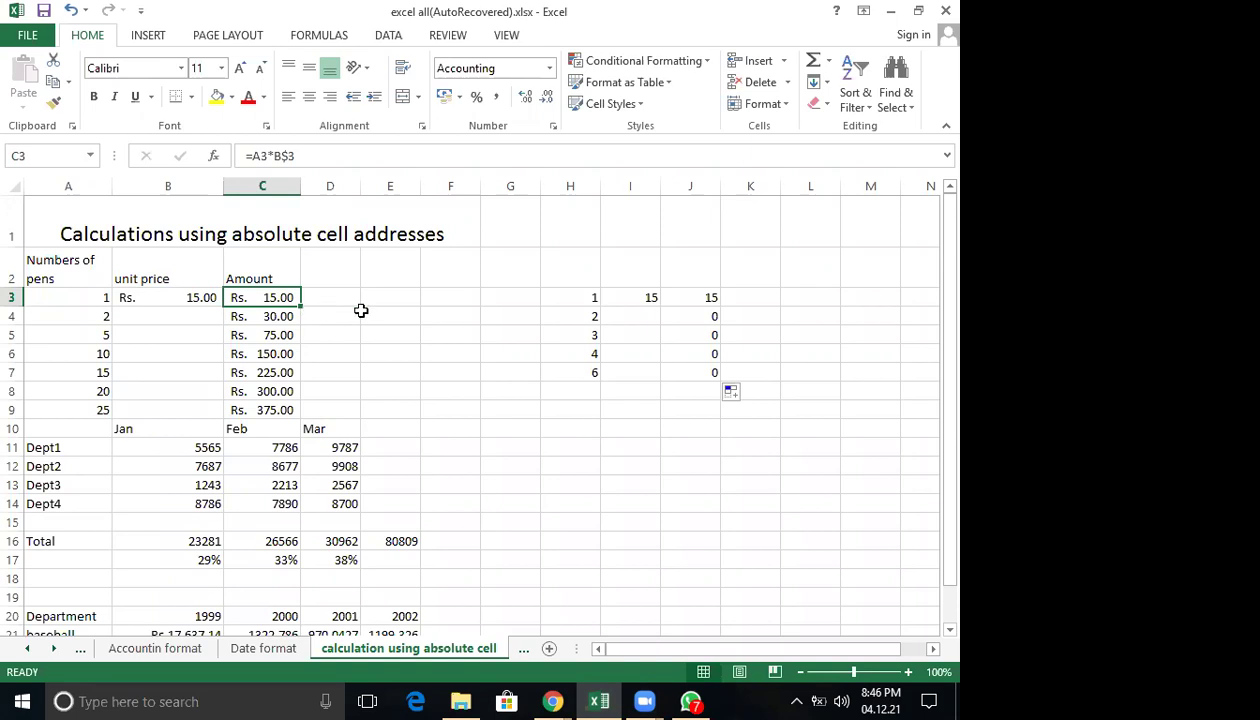
Repeat the fill of J3's relative product formula over cells J4 to J7.
{"action": "left_click", "coordinate": [703, 296]}
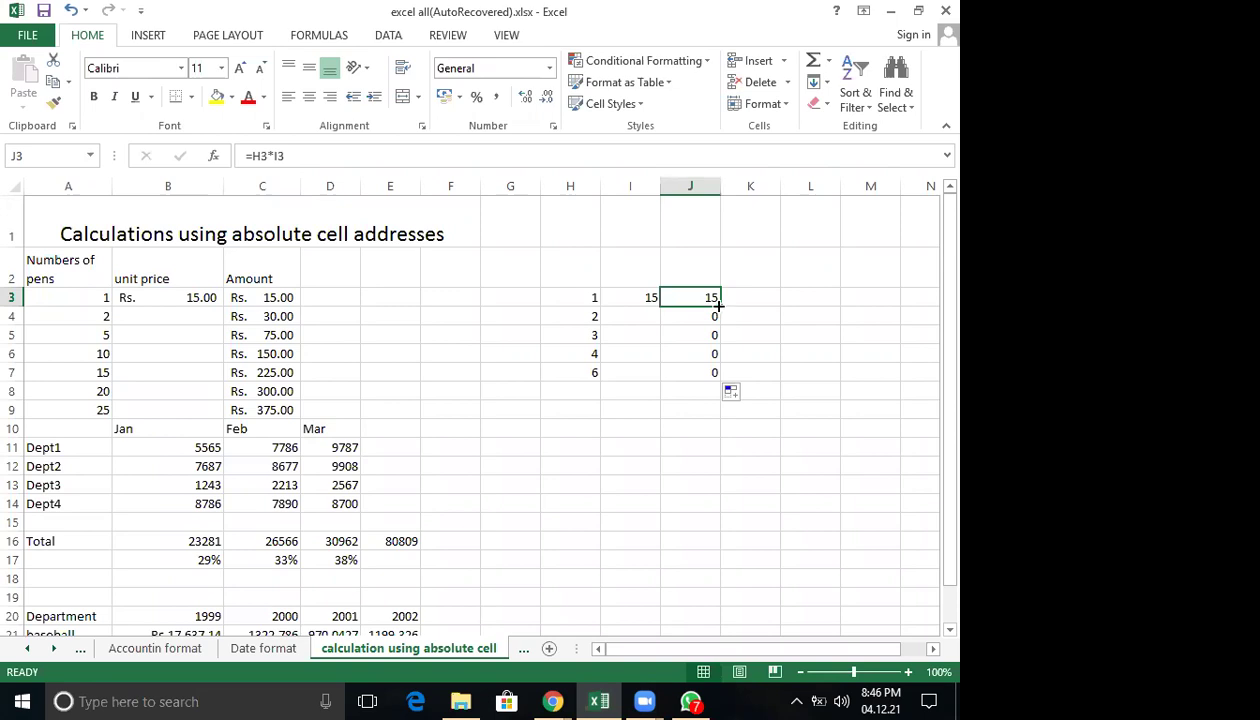
{"action": "left_click_drag", "start_coordinate": [717, 306], "coordinate": [716, 382]}
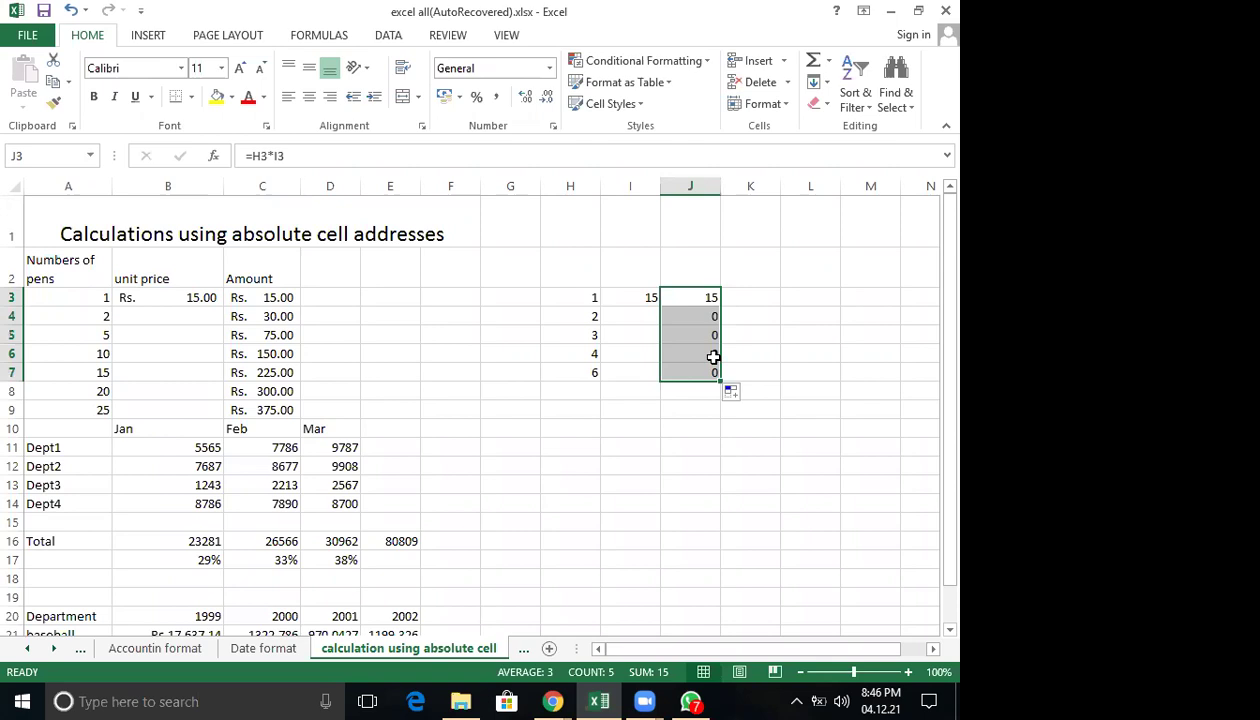
{"action": "left_click", "coordinate": [708, 296]}
{"action": "left_click_drag", "start_coordinate": [718, 307], "coordinate": [715, 371]}
Circle the unit price in cell B3, handwrite "B3" beside the table and underline "absolute cell addresses" in the title.
{"action": "left_click", "coordinate": [172, 296]}
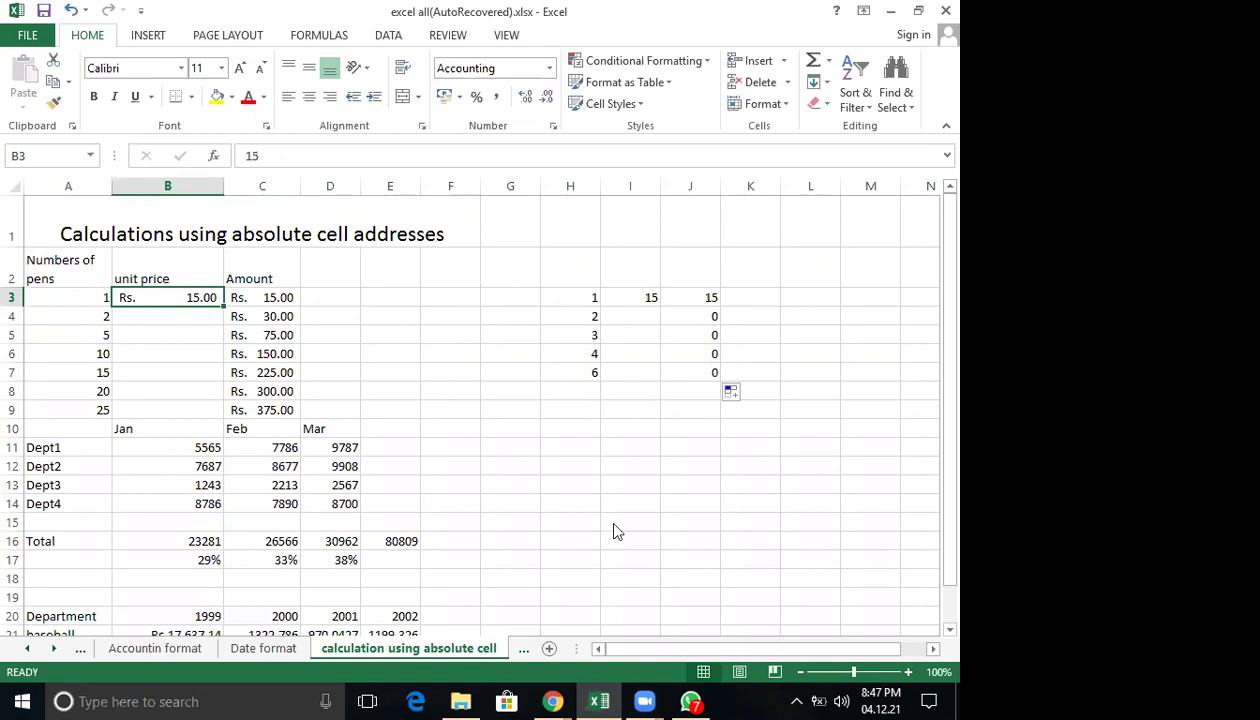
{"action": "mouse_move", "coordinate": [230, 290]}
{"action": "left_mouse_down"}
{"action": "mouse_move", "coordinate": [112, 292]}
{"action": "mouse_move", "coordinate": [215, 298]}
{"action": "mouse_move", "coordinate": [224, 286]}
{"action": "left_mouse_up"}
{"action": "left_click_drag", "start_coordinate": [404, 386], "coordinate": [412, 434]}
{"action": "left_click_drag", "start_coordinate": [436, 386], "coordinate": [452, 442]}
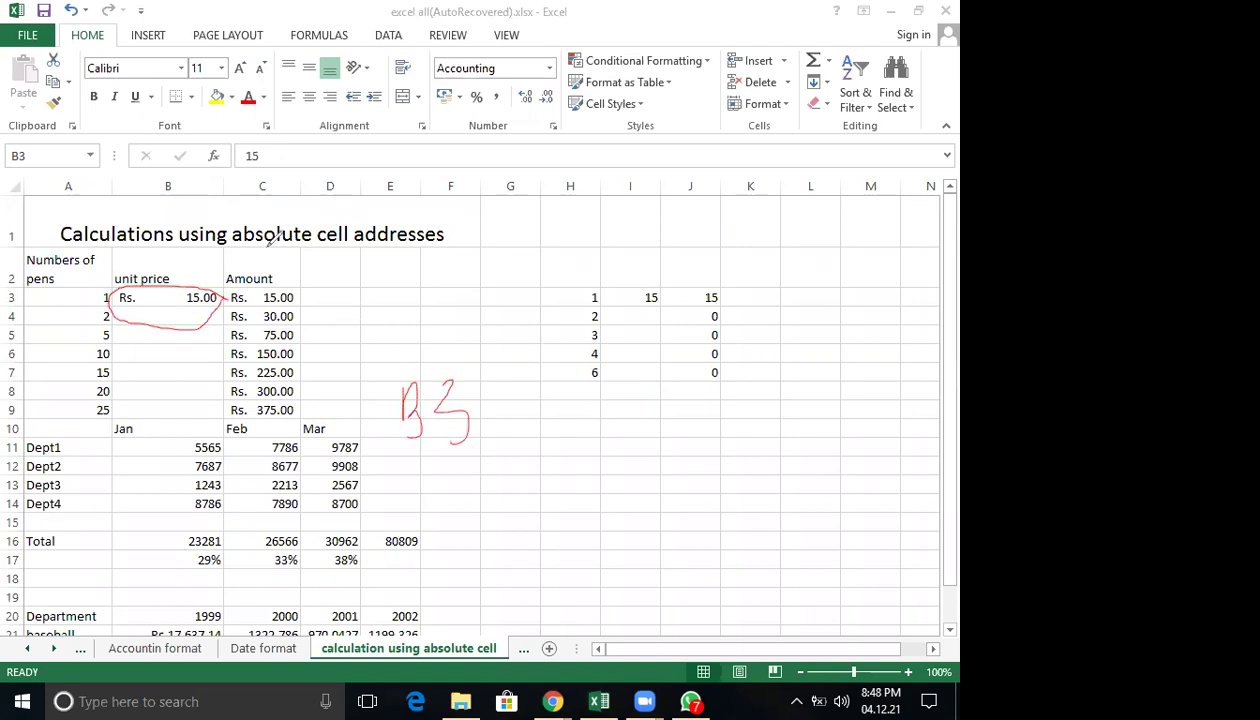
{"action": "left_click_drag", "start_coordinate": [232, 248], "coordinate": [452, 252]}
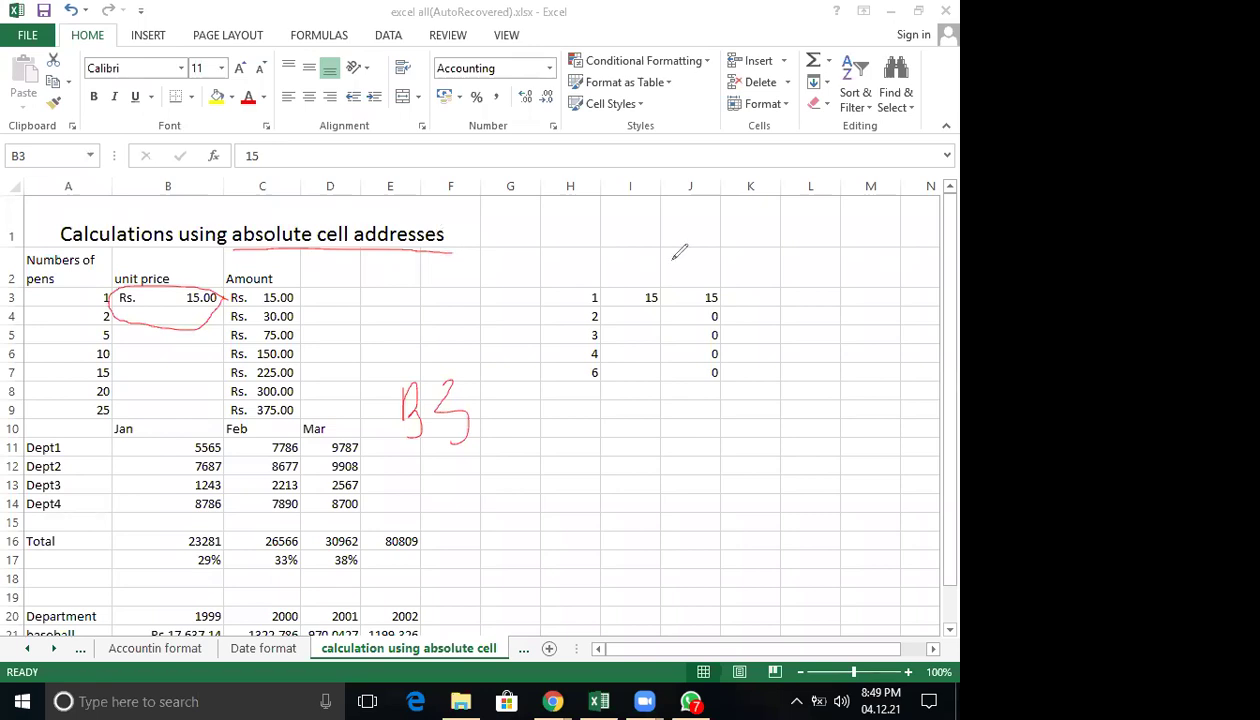
Clear the annotations and handwrite "Fill handle" in the empty area beside the tables.
{"action": "key", "text": "e"}
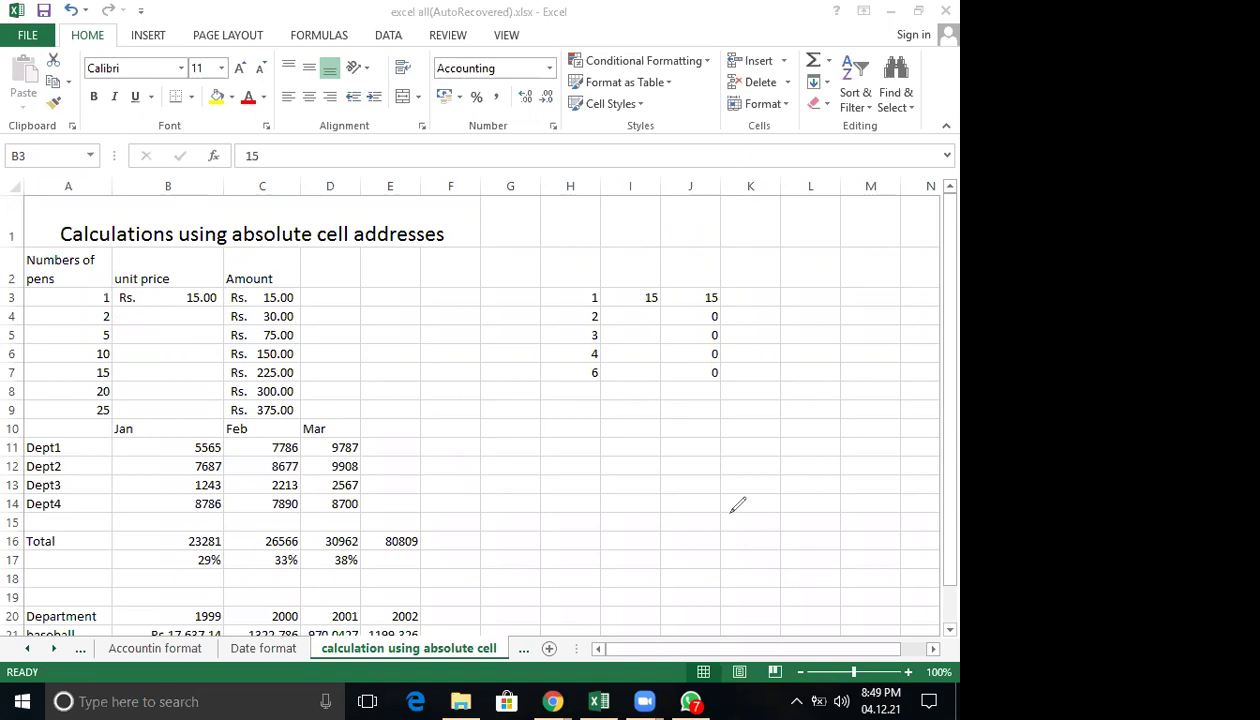
{"action": "left_click_drag", "start_coordinate": [505, 353], "coordinate": [441, 445]}
{"action": "mouse_move", "coordinate": [433, 422]}
{"action": "left_mouse_down"}
{"action": "mouse_move", "coordinate": [461, 422]}
{"action": "mouse_move", "coordinate": [479, 440]}
{"action": "left_mouse_up"}
{"action": "left_click_drag", "start_coordinate": [511, 377], "coordinate": [513, 446]}
{"action": "left_click_drag", "start_coordinate": [550, 372], "coordinate": [550, 448]}
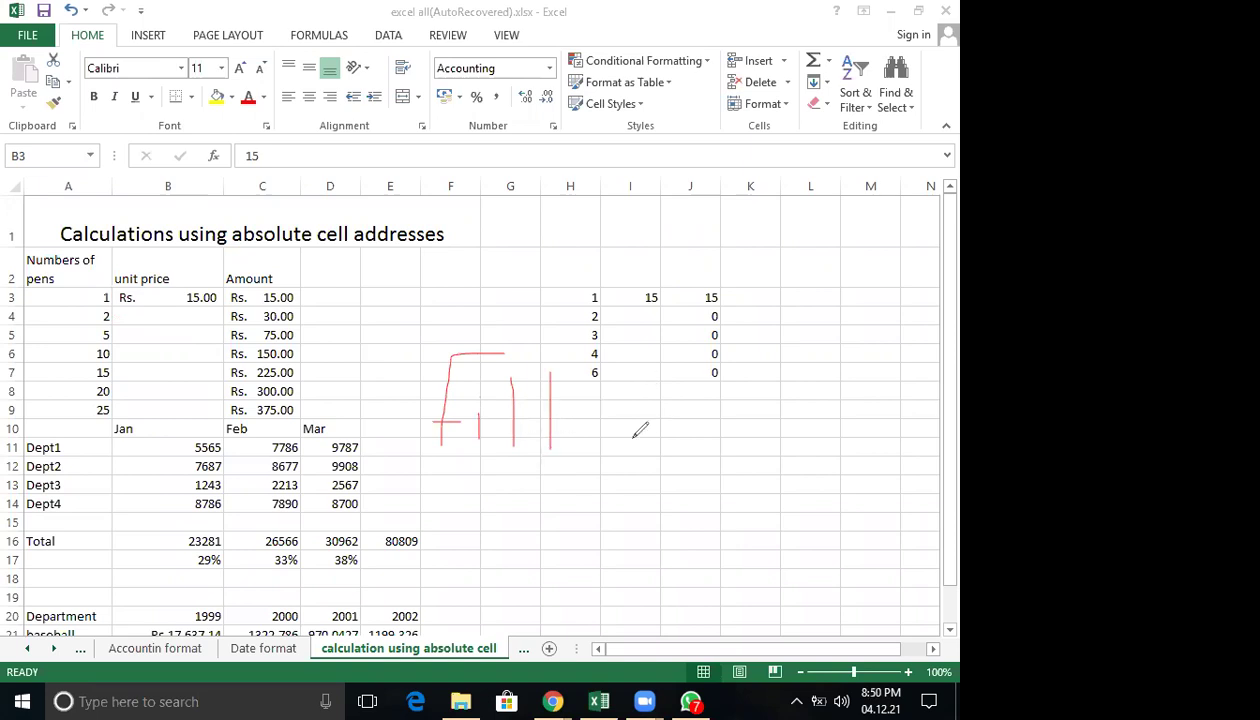
{"action": "left_click_drag", "start_coordinate": [636, 384], "coordinate": [662, 442]}
{"action": "mouse_move", "coordinate": [663, 440]}
{"action": "left_mouse_down"}
{"action": "mouse_move", "coordinate": [684, 422]}
{"action": "mouse_move", "coordinate": [688, 442]}
{"action": "left_mouse_up"}
{"action": "left_click_drag", "start_coordinate": [698, 442], "coordinate": [750, 446]}
{"action": "left_click_drag", "start_coordinate": [765, 382], "coordinate": [767, 462]}
{"action": "left_click_drag", "start_coordinate": [795, 388], "coordinate": [797, 452]}
{"action": "mouse_move", "coordinate": [812, 440]}
{"action": "left_mouse_down"}
{"action": "mouse_move", "coordinate": [832, 432]}
{"action": "mouse_move", "coordinate": [818, 451]}
{"action": "left_mouse_up"}
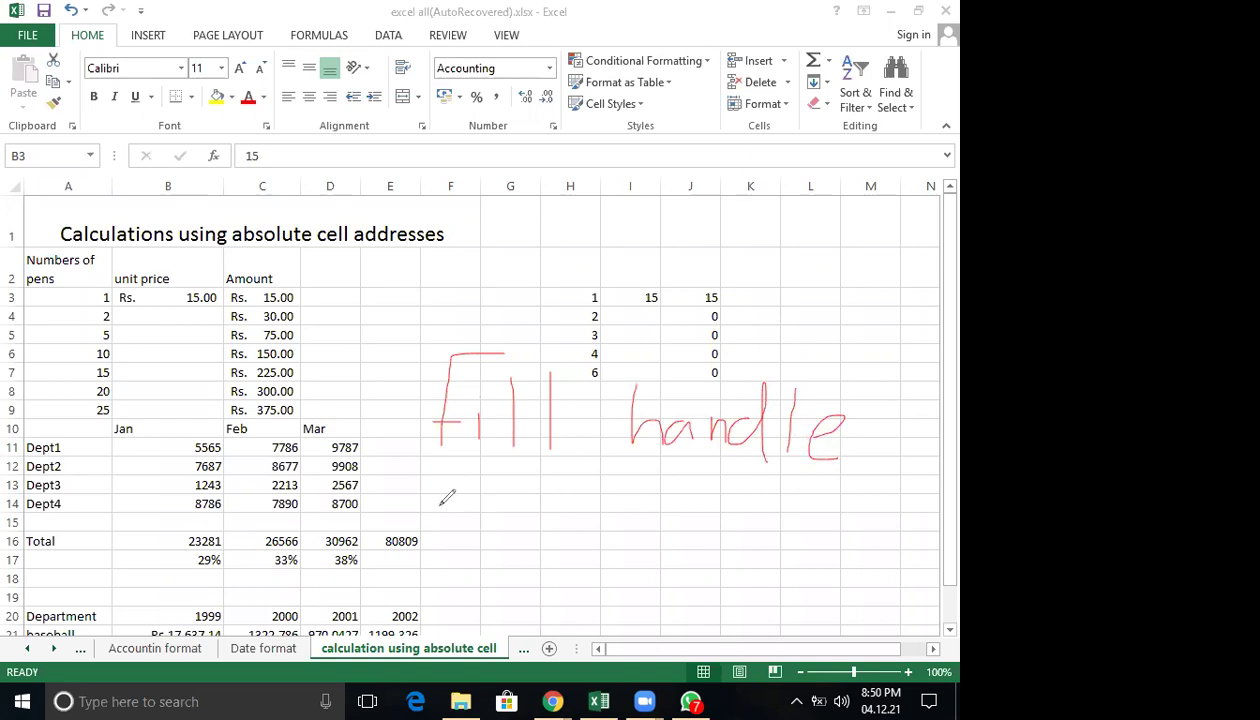
Handwrite "cell address" and a $ sign below the "Fill handle" note.
{"action": "left_click_drag", "start_coordinate": [464, 484], "coordinate": [462, 508]}
{"action": "left_click_drag", "start_coordinate": [470, 496], "coordinate": [512, 506]}
{"action": "mouse_move", "coordinate": [530, 465]}
{"action": "left_mouse_down"}
{"action": "mouse_move", "coordinate": [532, 506]}
{"action": "mouse_move", "coordinate": [598, 508]}
{"action": "left_mouse_up"}
{"action": "mouse_move", "coordinate": [604, 485]}
{"action": "left_mouse_down"}
{"action": "mouse_move", "coordinate": [630, 484]}
{"action": "mouse_move", "coordinate": [631, 512]}
{"action": "mouse_move", "coordinate": [656, 506]}
{"action": "left_mouse_up"}
{"action": "left_click_drag", "start_coordinate": [665, 476], "coordinate": [666, 514]}
{"action": "left_click_drag", "start_coordinate": [674, 492], "coordinate": [738, 512]}
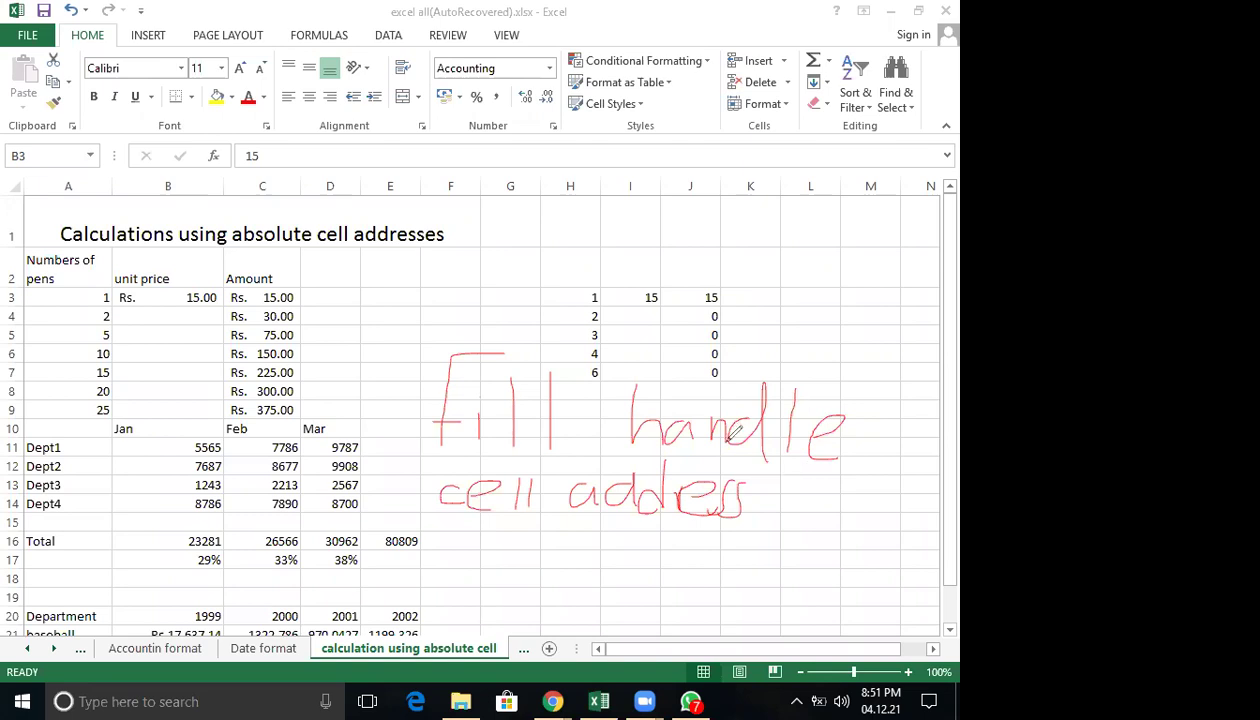
{"action": "left_click_drag", "start_coordinate": [861, 472], "coordinate": [832, 515]}
{"action": "left_click_drag", "start_coordinate": [855, 459], "coordinate": [821, 533]}
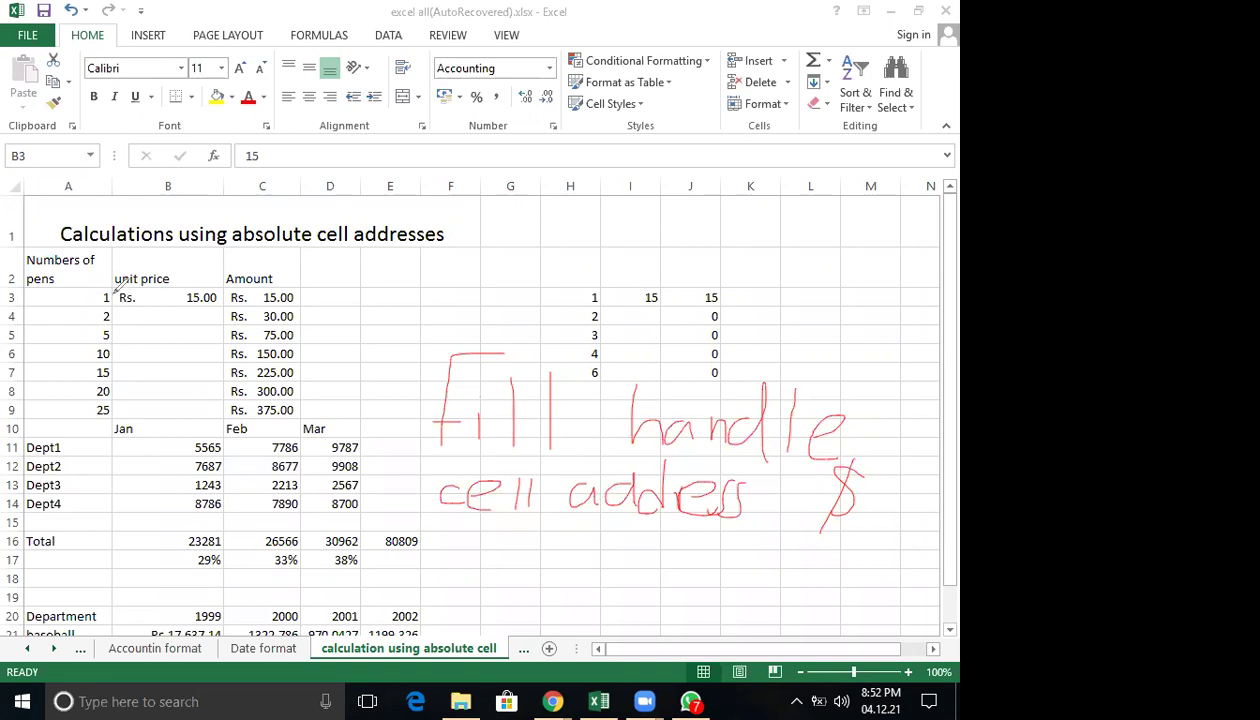
Clear the annotations, circle the first quantity in A3 and handwrite the formula = A3 × B$3 beside the amounts.
{"action": "key", "text": "e"}
{"action": "left_click_drag", "start_coordinate": [112, 296], "coordinate": [78, 290]}
{"action": "mouse_move", "coordinate": [420, 313]}
{"action": "left_mouse_down"}
{"action": "mouse_move", "coordinate": [408, 350]}
{"action": "mouse_move", "coordinate": [345, 320]}
{"action": "mouse_move", "coordinate": [435, 350]}
{"action": "mouse_move", "coordinate": [455, 326]}
{"action": "mouse_move", "coordinate": [462, 353]}
{"action": "mouse_move", "coordinate": [522, 336]}
{"action": "mouse_move", "coordinate": [538, 357]}
{"action": "left_mouse_up"}
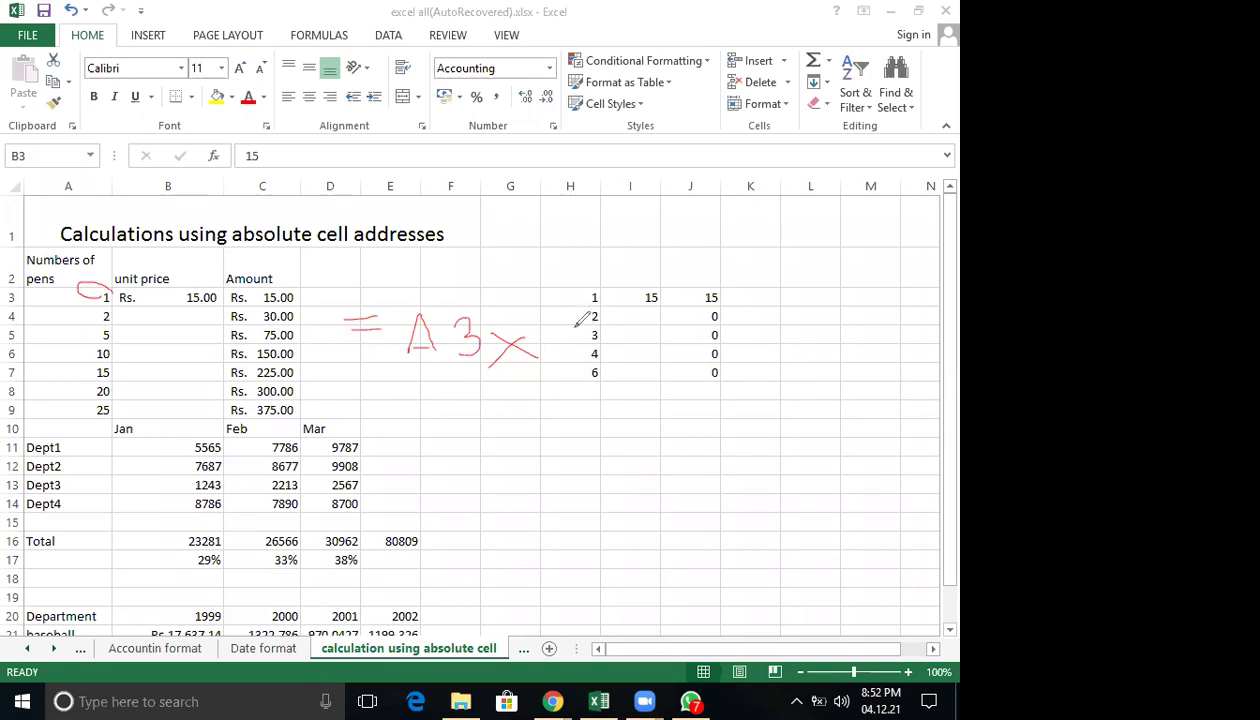
{"action": "left_click_drag", "start_coordinate": [586, 298], "coordinate": [577, 357]}
{"action": "left_click_drag", "start_coordinate": [585, 299], "coordinate": [579, 356]}
{"action": "left_click_drag", "start_coordinate": [641, 299], "coordinate": [619, 347]}
{"action": "left_click_drag", "start_coordinate": [636, 288], "coordinate": [627, 360]}
{"action": "left_click_drag", "start_coordinate": [637, 306], "coordinate": [630, 350]}
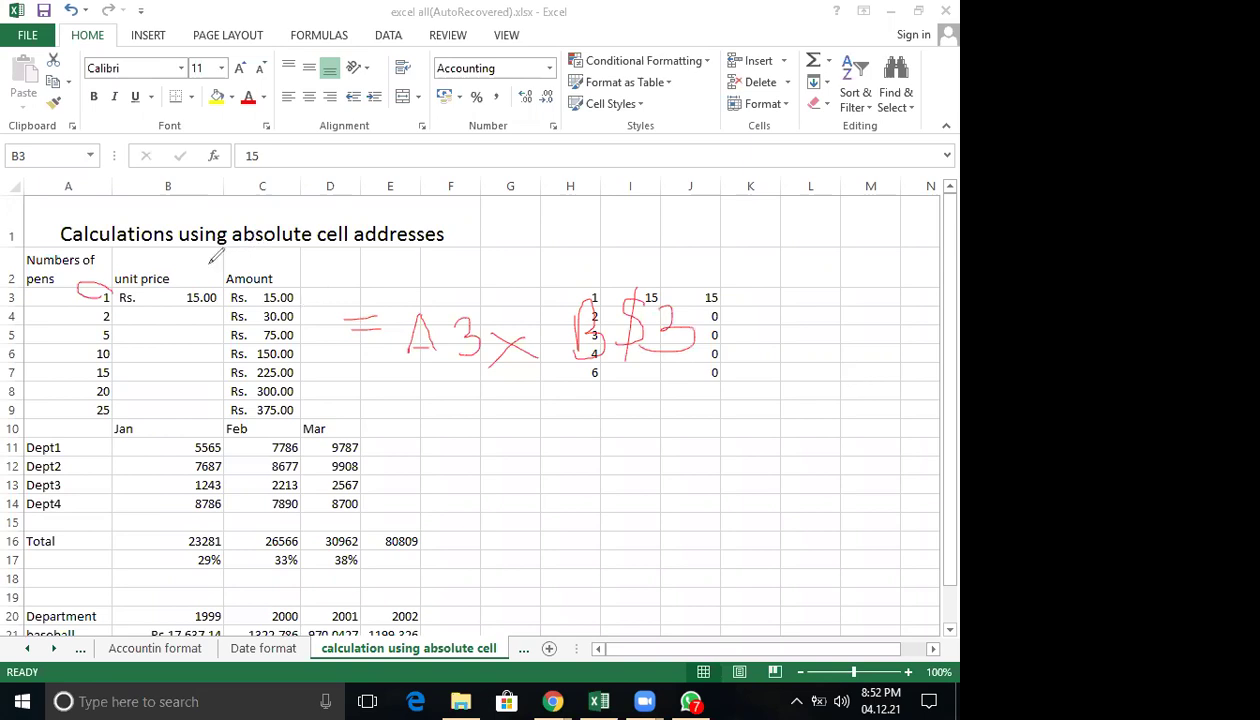
Circle column headers A and B, row number 3 and the unit price value, and underline the B in the handwritten formula.
{"action": "left_click_drag", "start_coordinate": [64, 176], "coordinate": [72, 200]}
{"action": "mouse_move", "coordinate": [14, 286]}
{"action": "left_mouse_down"}
{"action": "mouse_move", "coordinate": [6, 308]}
{"action": "mouse_move", "coordinate": [18, 290]}
{"action": "left_mouse_up"}
{"action": "mouse_move", "coordinate": [182, 190]}
{"action": "left_mouse_down"}
{"action": "mouse_move", "coordinate": [147, 172]}
{"action": "mouse_move", "coordinate": [174, 188]}
{"action": "left_mouse_up"}
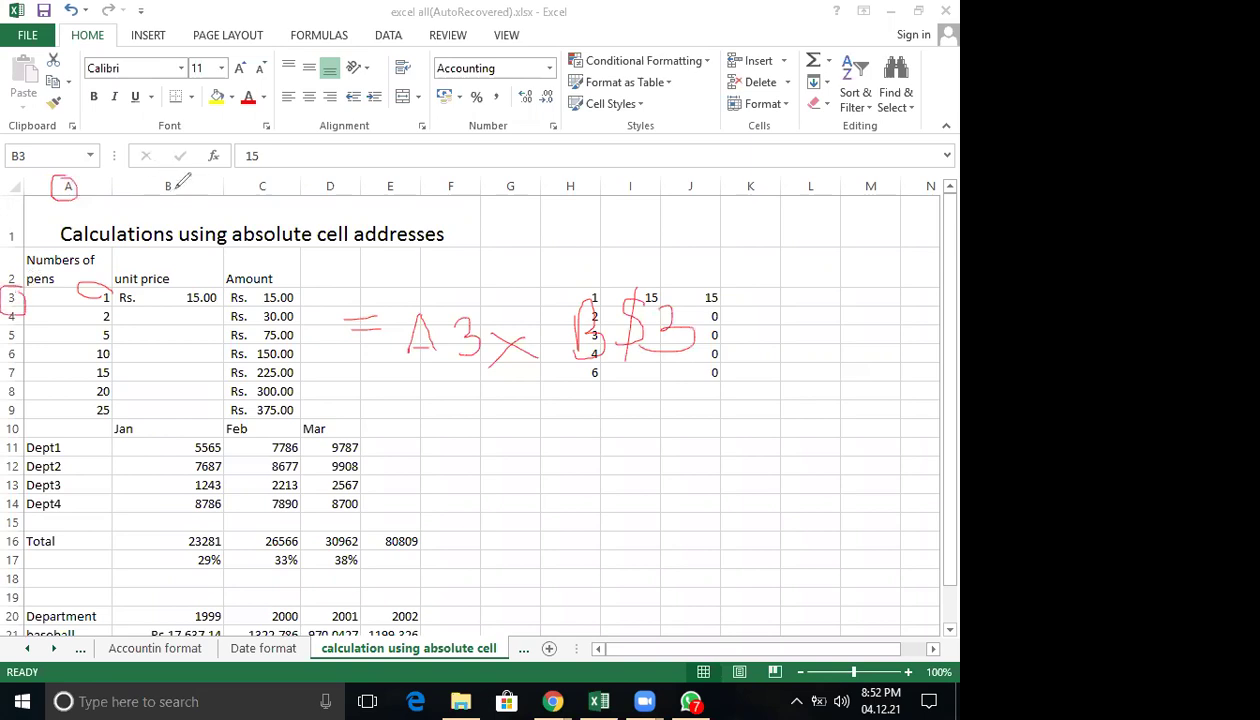
{"action": "left_click_drag", "start_coordinate": [200, 288], "coordinate": [186, 290]}
{"action": "left_click_drag", "start_coordinate": [582, 380], "coordinate": [571, 383]}
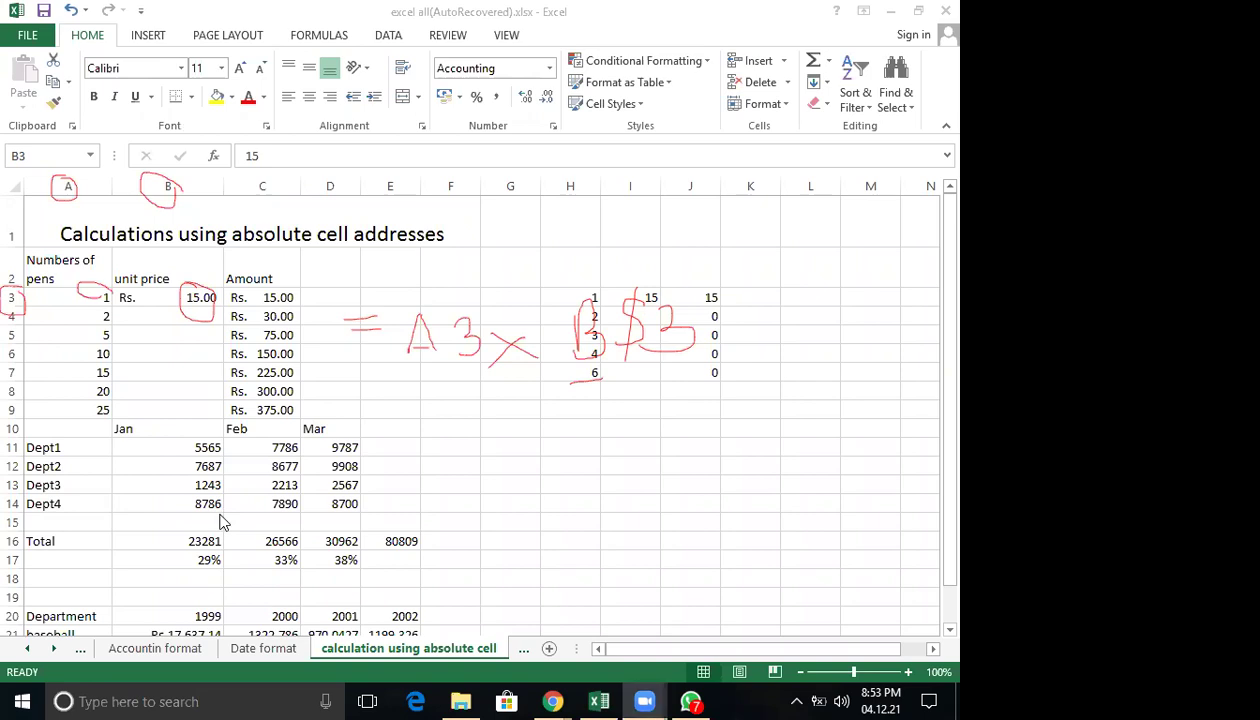
Delete the amounts in C4 to C9 and refill them with the formula =A3*B$3 from C3.
{"action": "left_click_drag", "start_coordinate": [253, 314], "coordinate": [274, 409]}
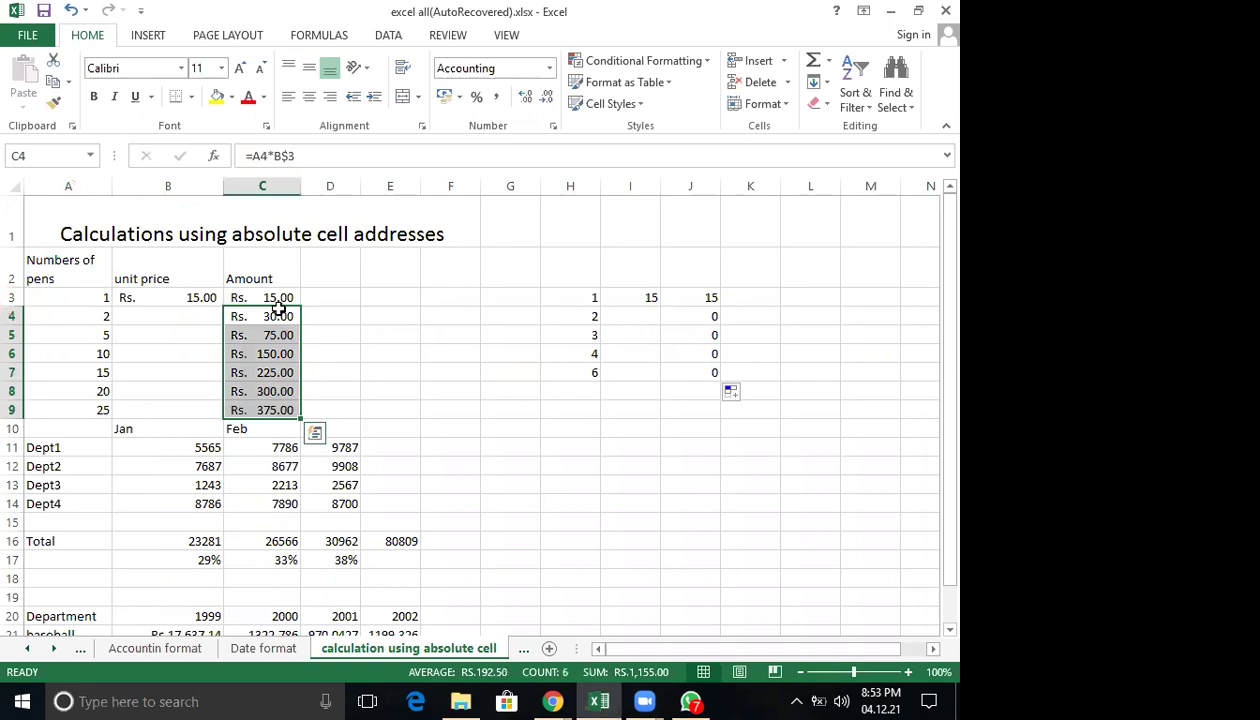
{"action": "key", "text": "Delete"}
{"action": "left_click", "coordinate": [268, 297]}
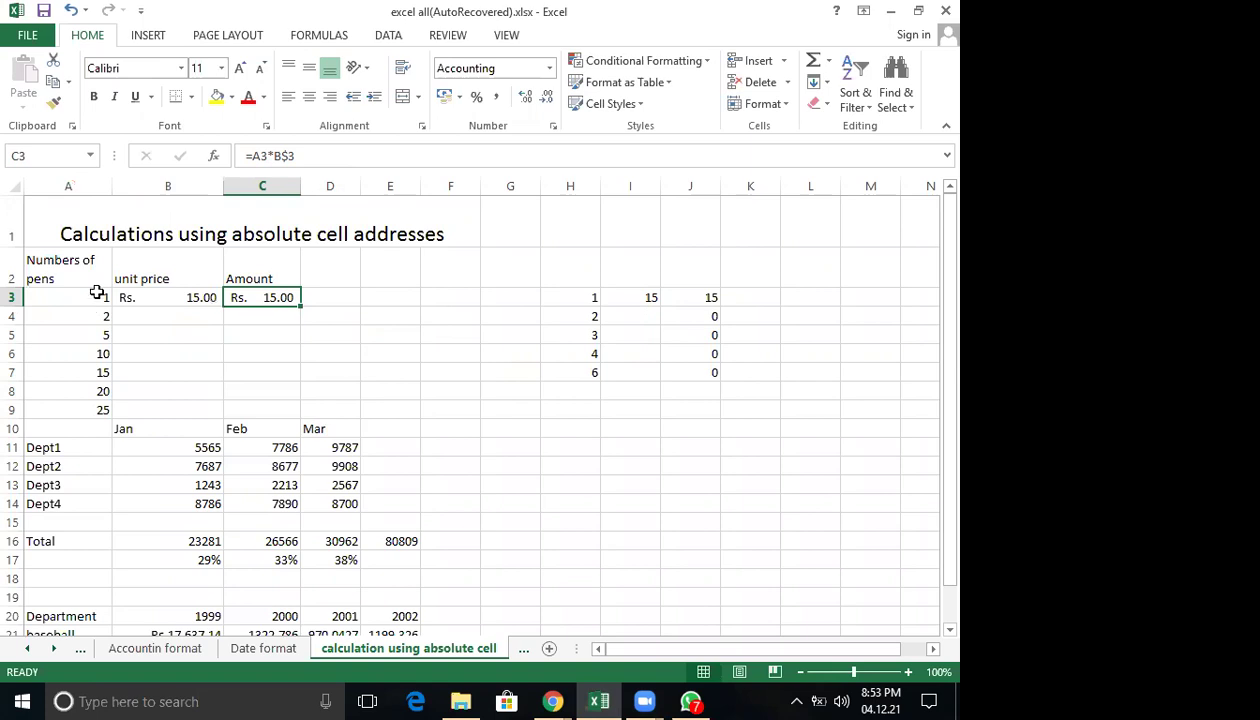
{"action": "left_click", "coordinate": [286, 156]}
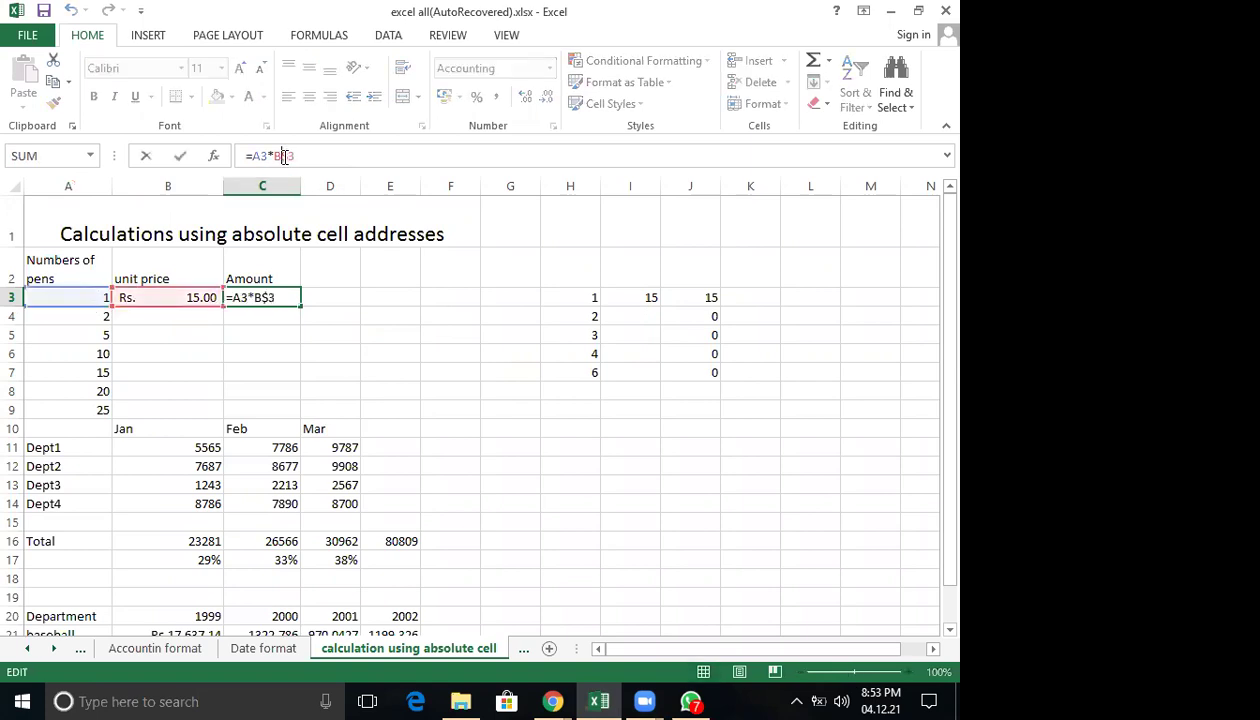
{"action": "key", "text": "shift+Left"}
{"action": "key", "text": "Escape"}
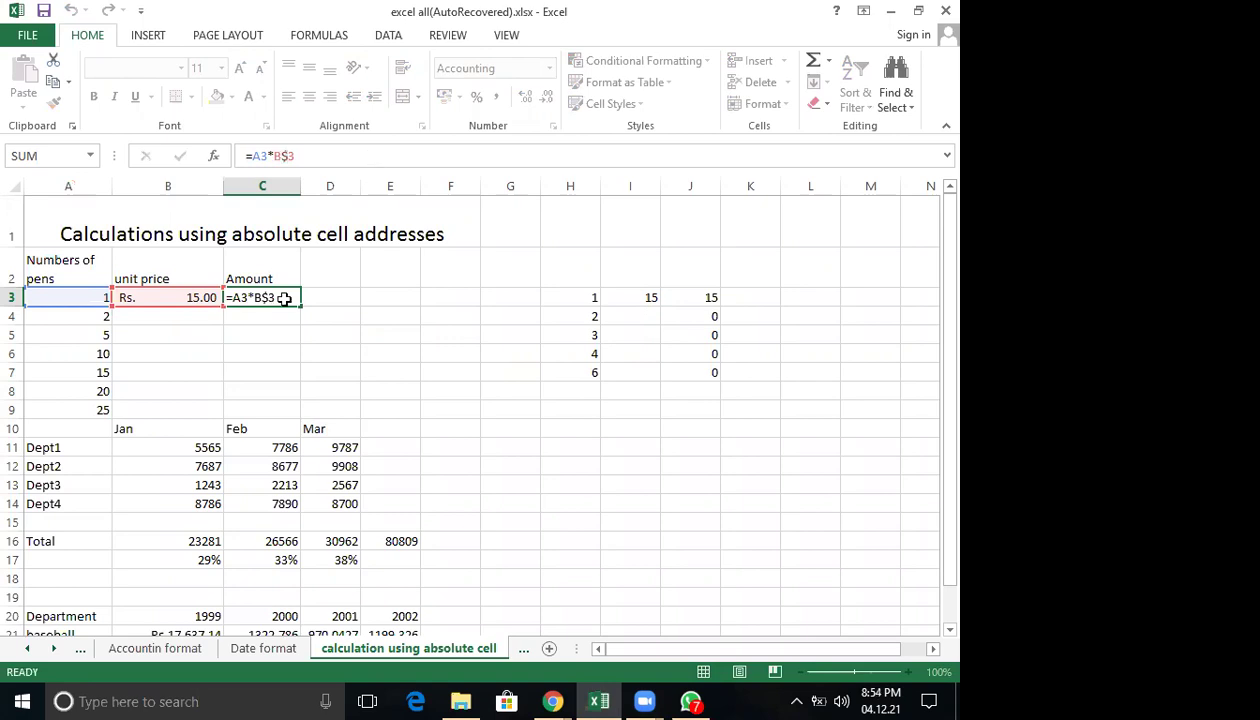
{"action": "left_click_drag", "start_coordinate": [300, 304], "coordinate": [470, 426]}
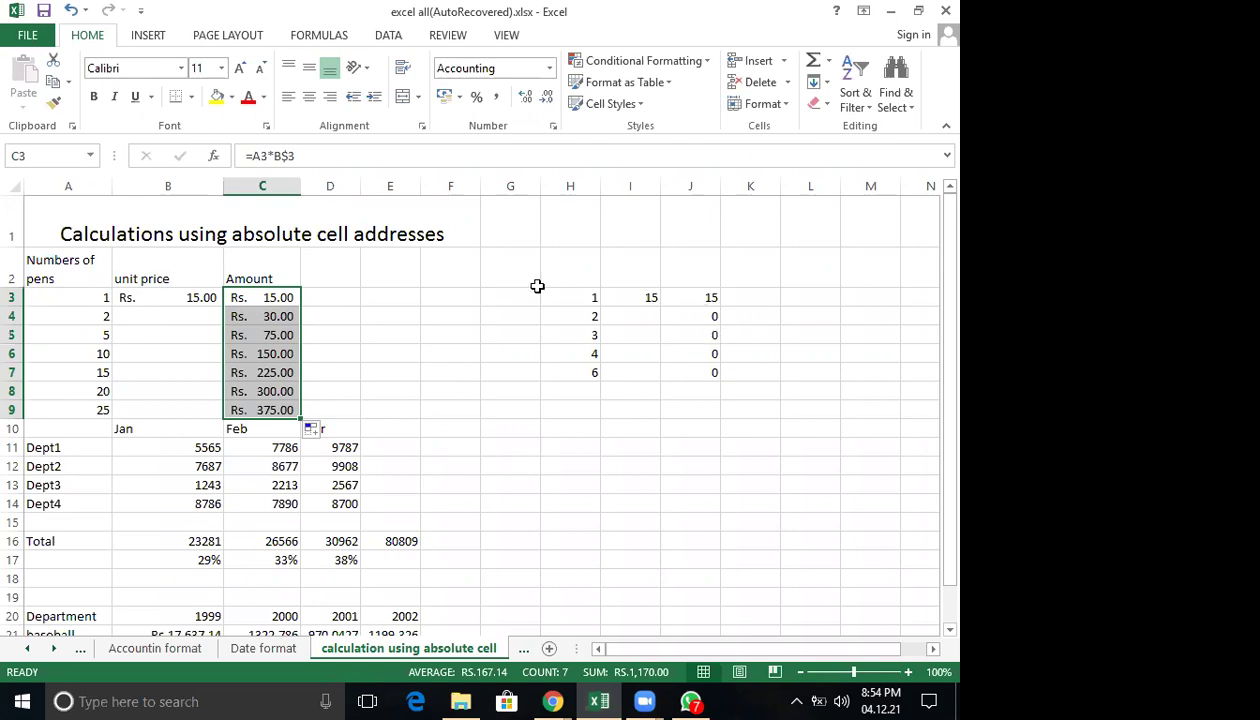
Change the formula in J3 to =H3*I$3 and fill it down to J7.
{"action": "left_click", "coordinate": [280, 154]}
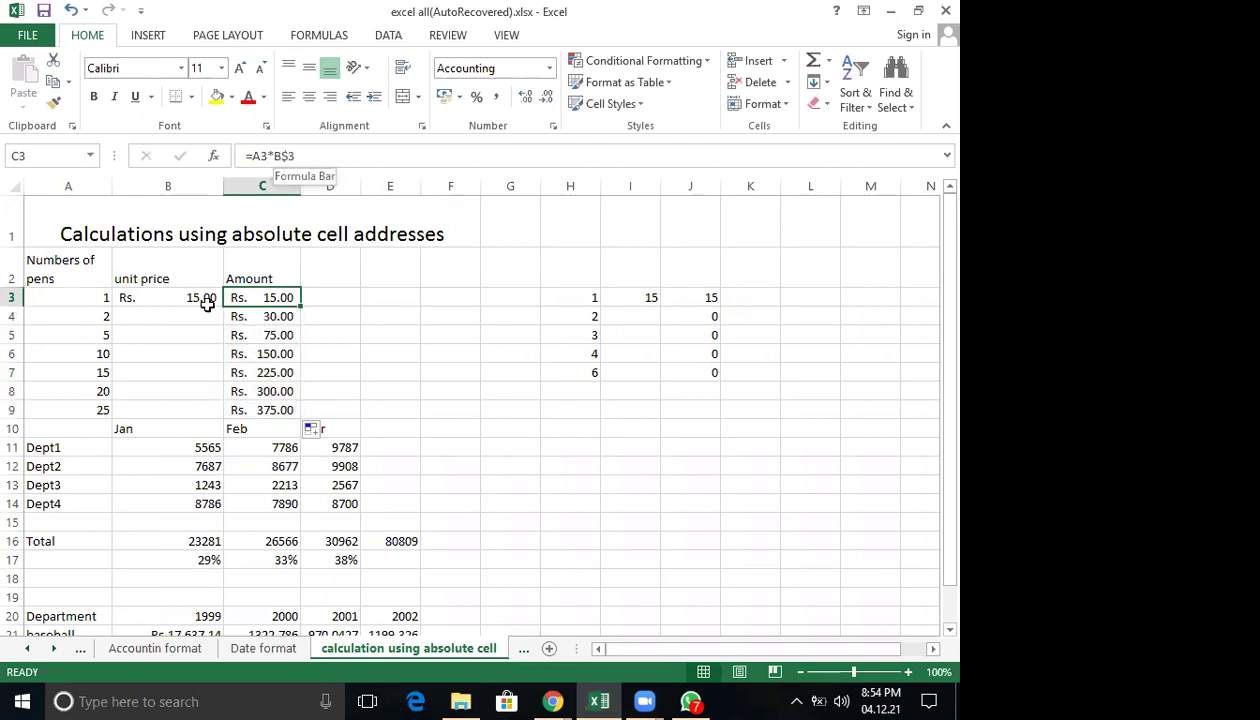
{"action": "left_click", "coordinate": [706, 297]}
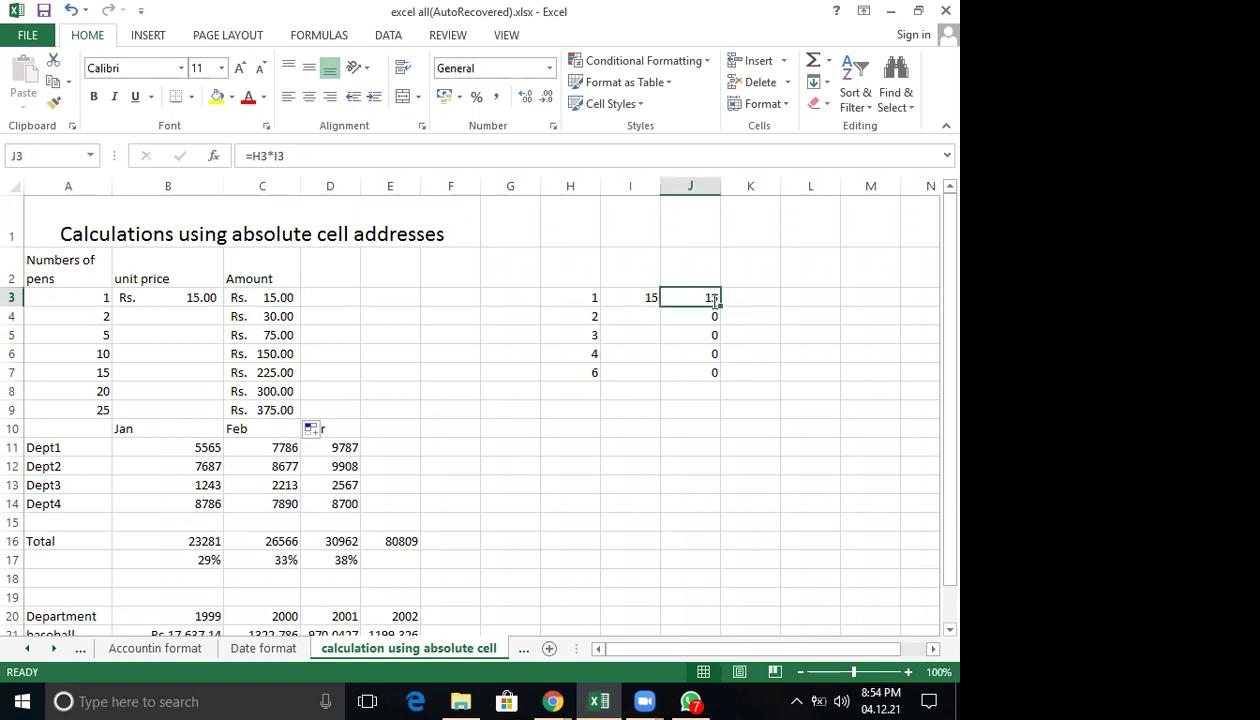
{"action": "type", "text": "=H3*I3"}
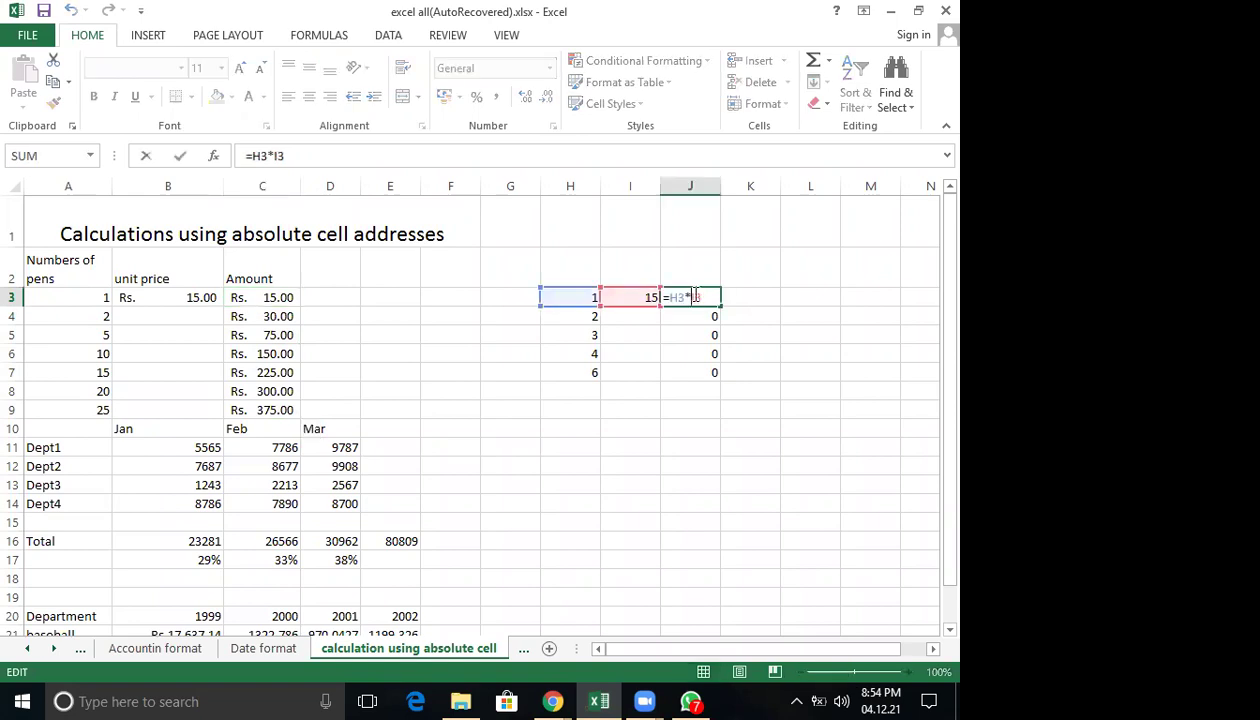
{"action": "key", "text": "Left"}
{"action": "key", "text": "Left"}
{"action": "type", "text": "$"}
{"action": "key", "text": "Return"}
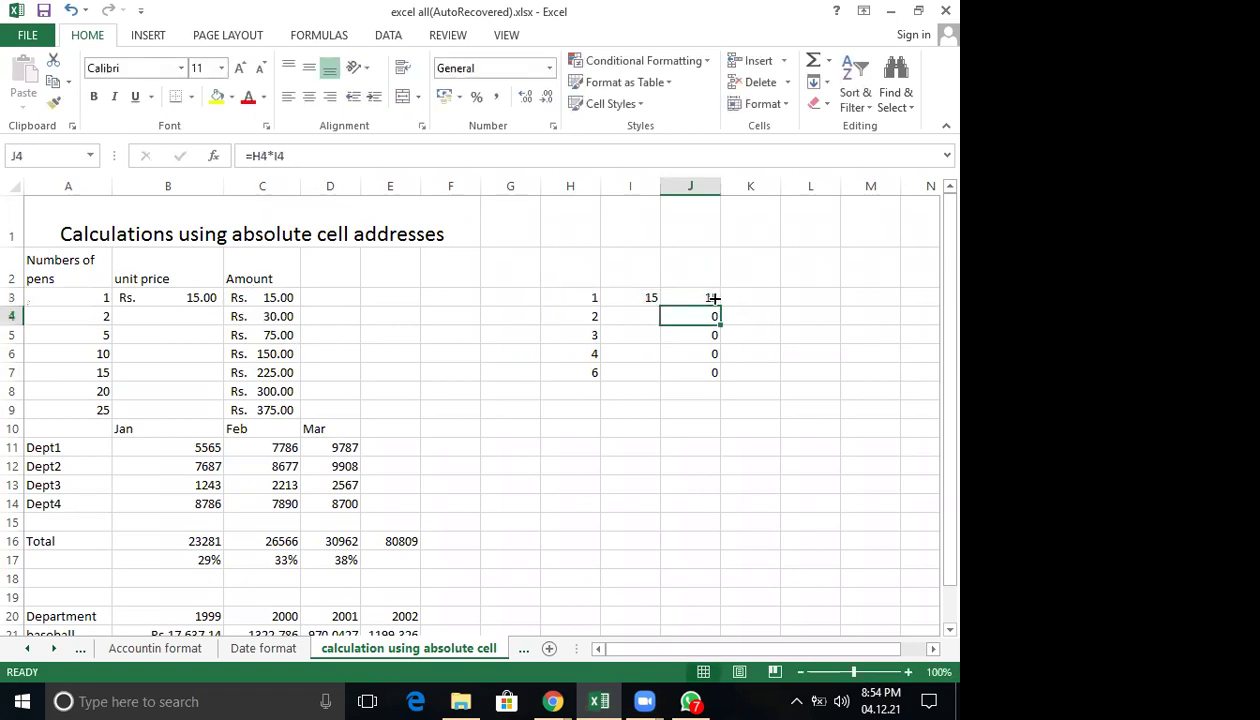
{"action": "left_click", "coordinate": [713, 298]}
{"action": "left_click_drag", "start_coordinate": [720, 306], "coordinate": [755, 384]}
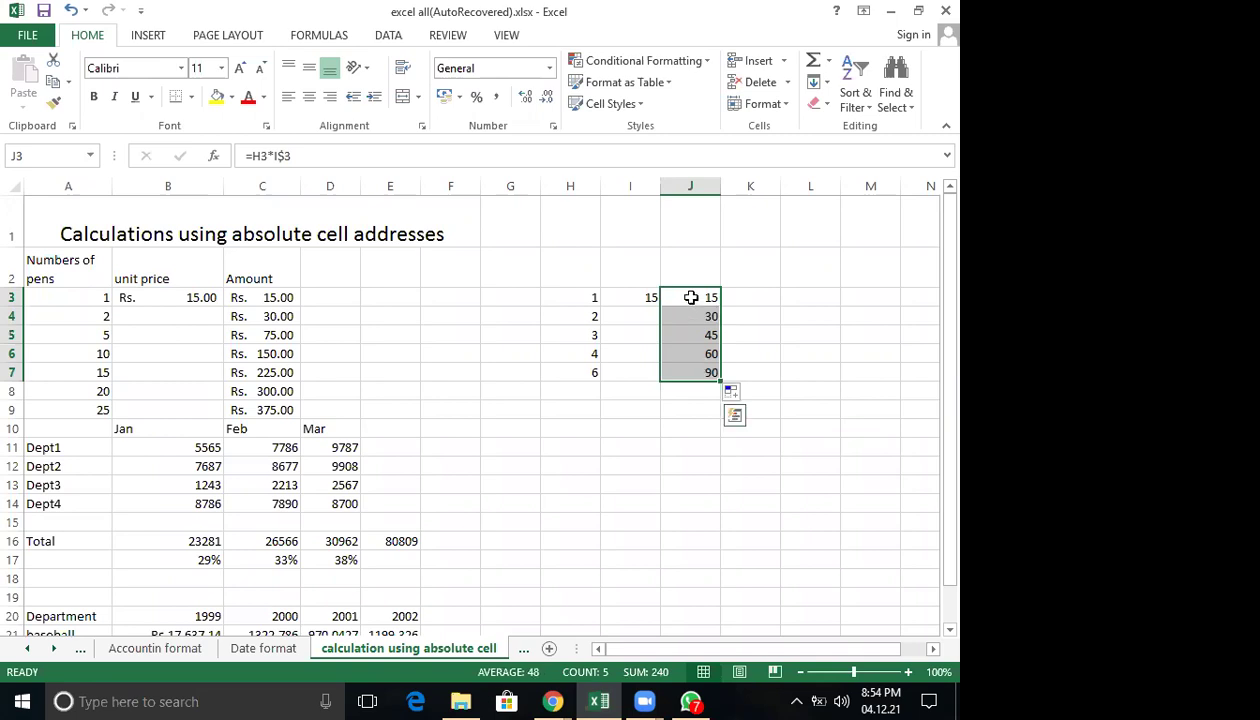
Clear the products in J3 to J7 and build the formula =H3*I3 in J3.
{"action": "key", "text": "Delete"}
{"action": "left_click", "coordinate": [690, 297]}
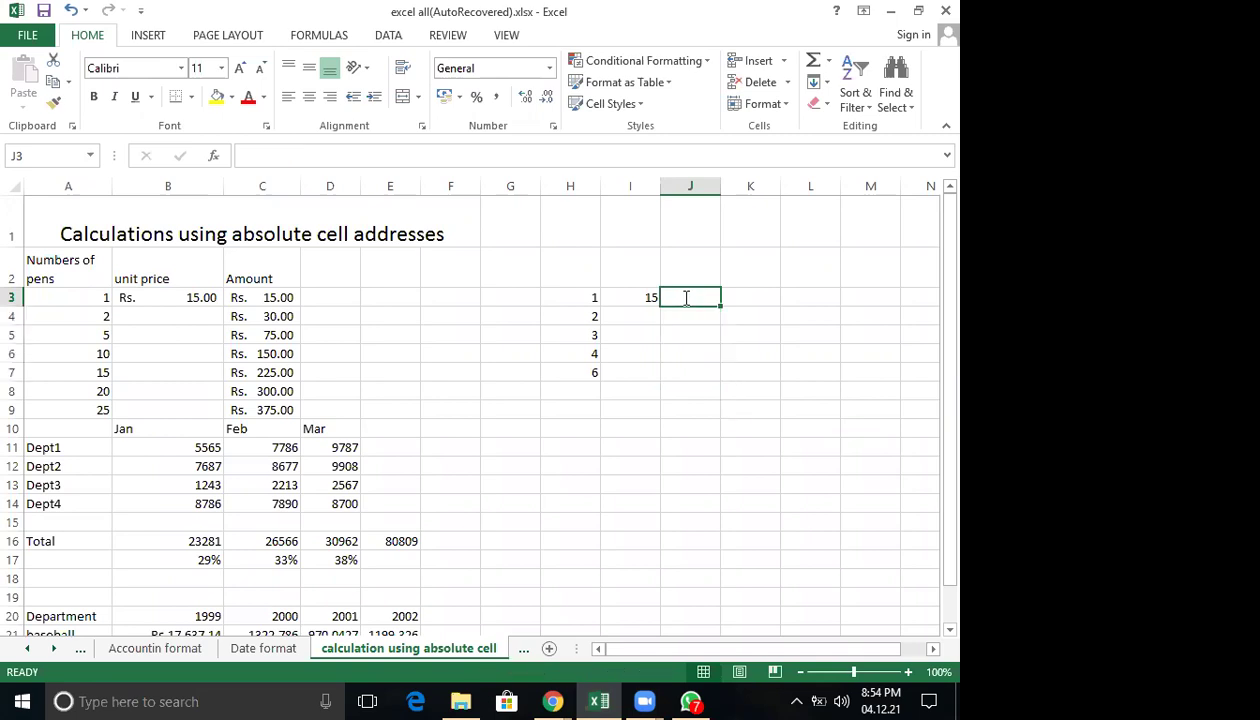
{"action": "type", "text": "="}
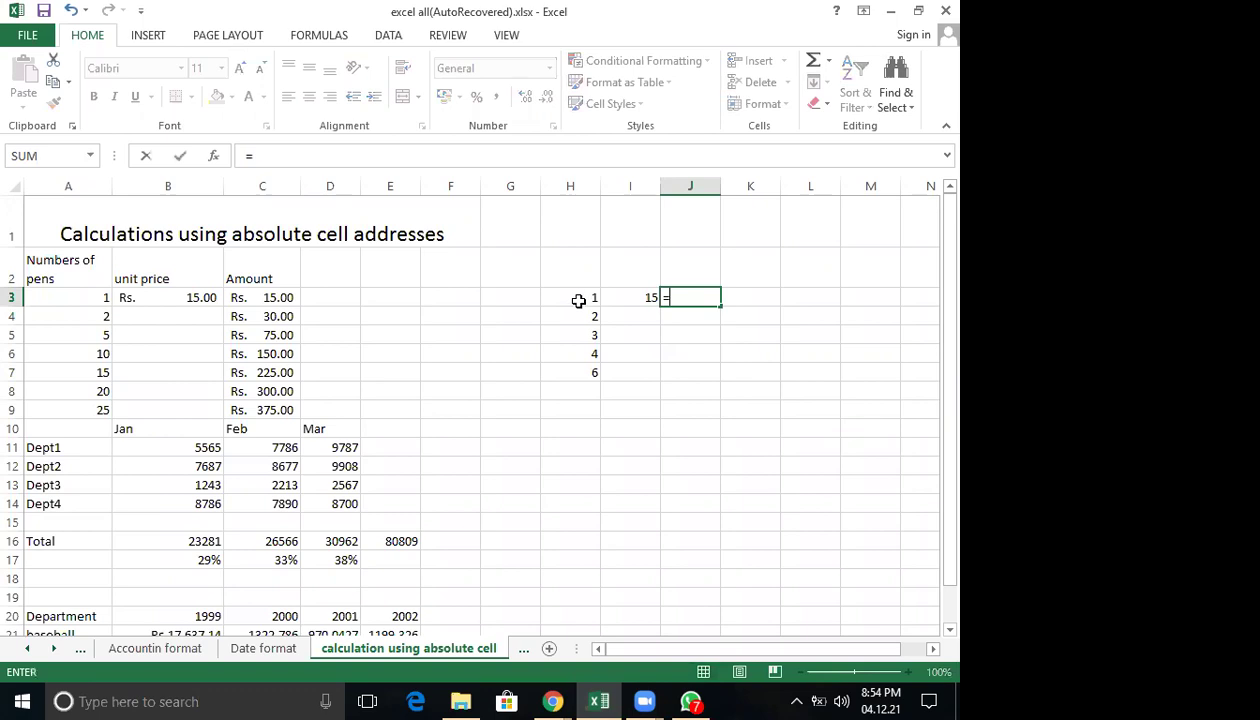
{"action": "left_click", "coordinate": [577, 299]}
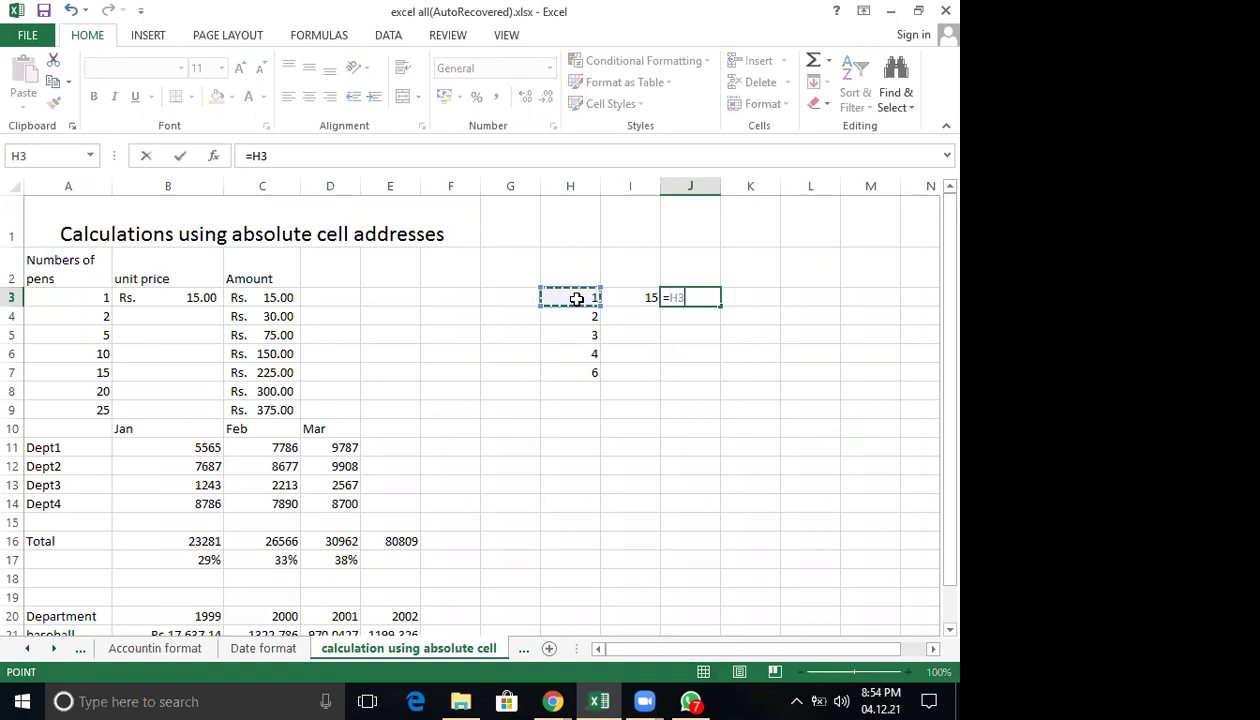
{"action": "type", "text": "*"}
{"action": "left_click", "coordinate": [631, 297]}
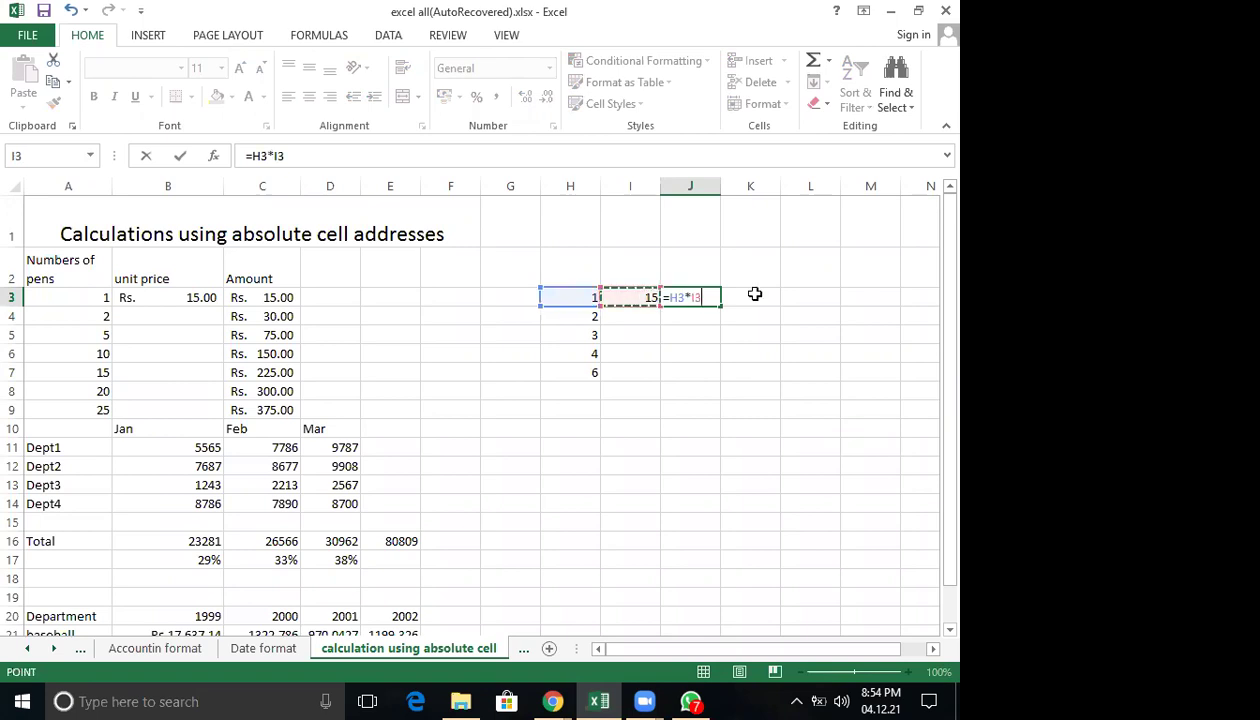
Make the row of the second reference absolute so J3 reads =H3*I$3, and fill it down to J7.
{"action": "left_click", "coordinate": [703, 297]}
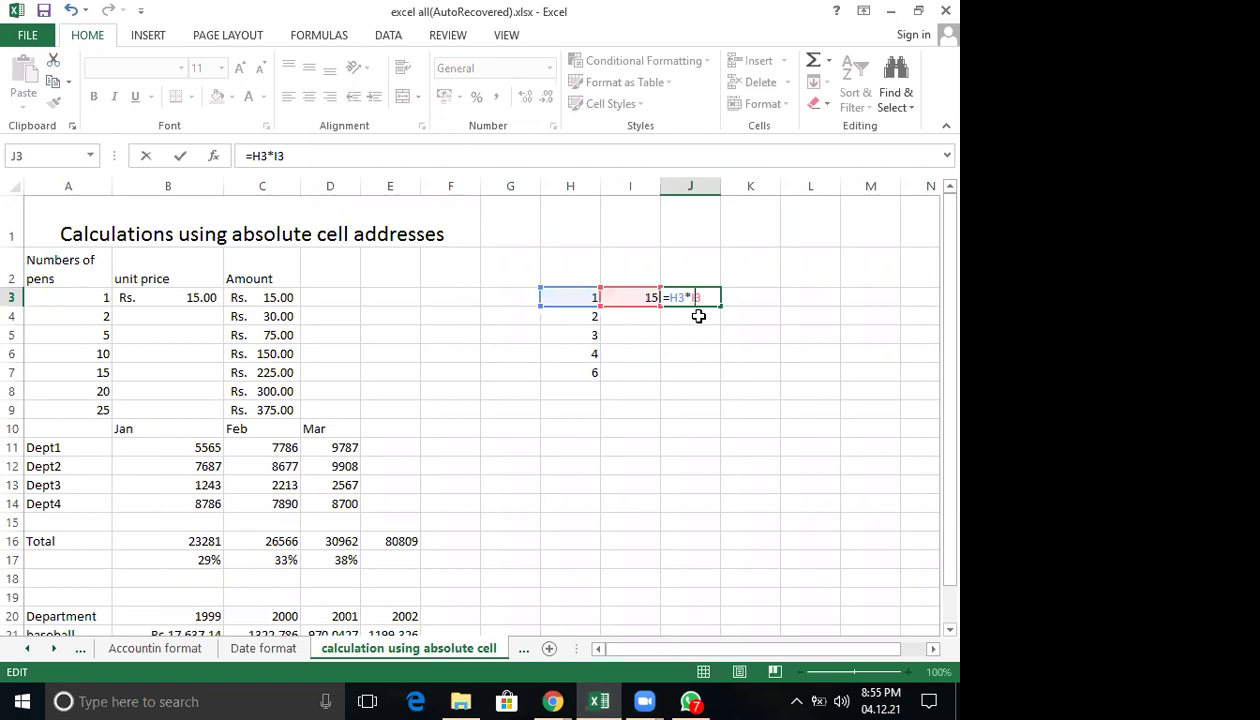
{"action": "type", "text": "$"}
{"action": "key", "text": "Return"}
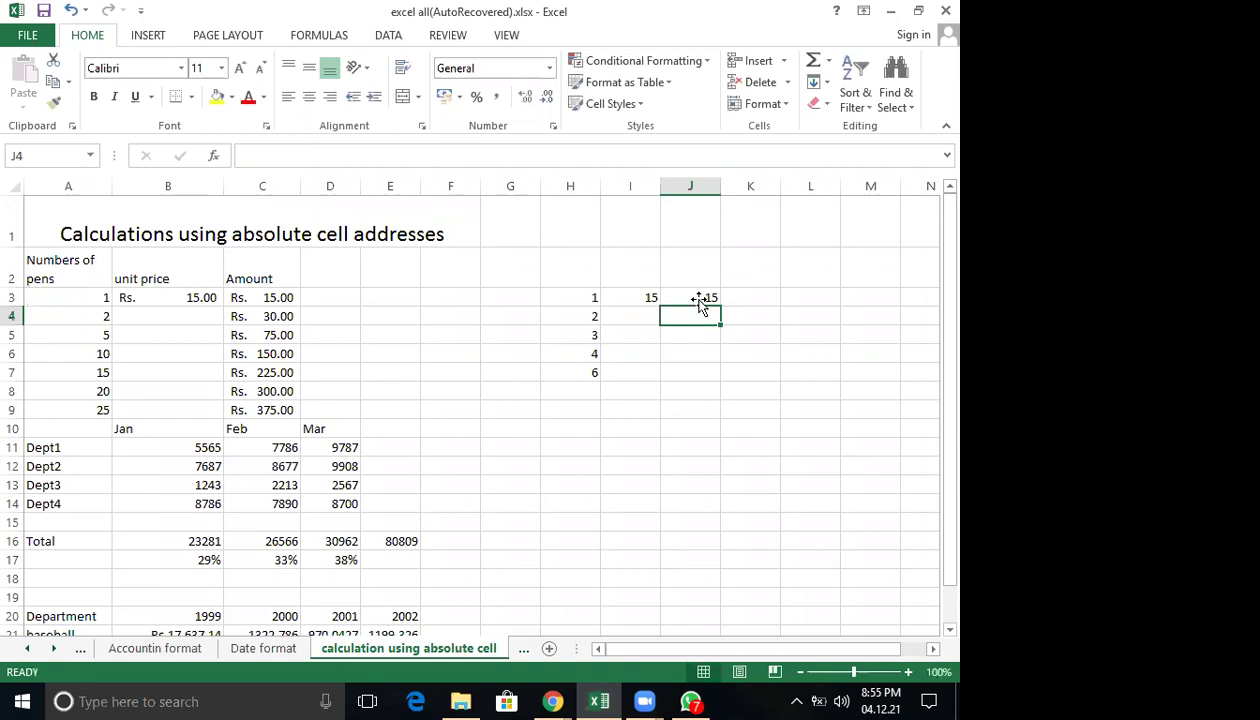
{"action": "left_click", "coordinate": [700, 298]}
{"action": "left_click_drag", "start_coordinate": [718, 306], "coordinate": [762, 374]}
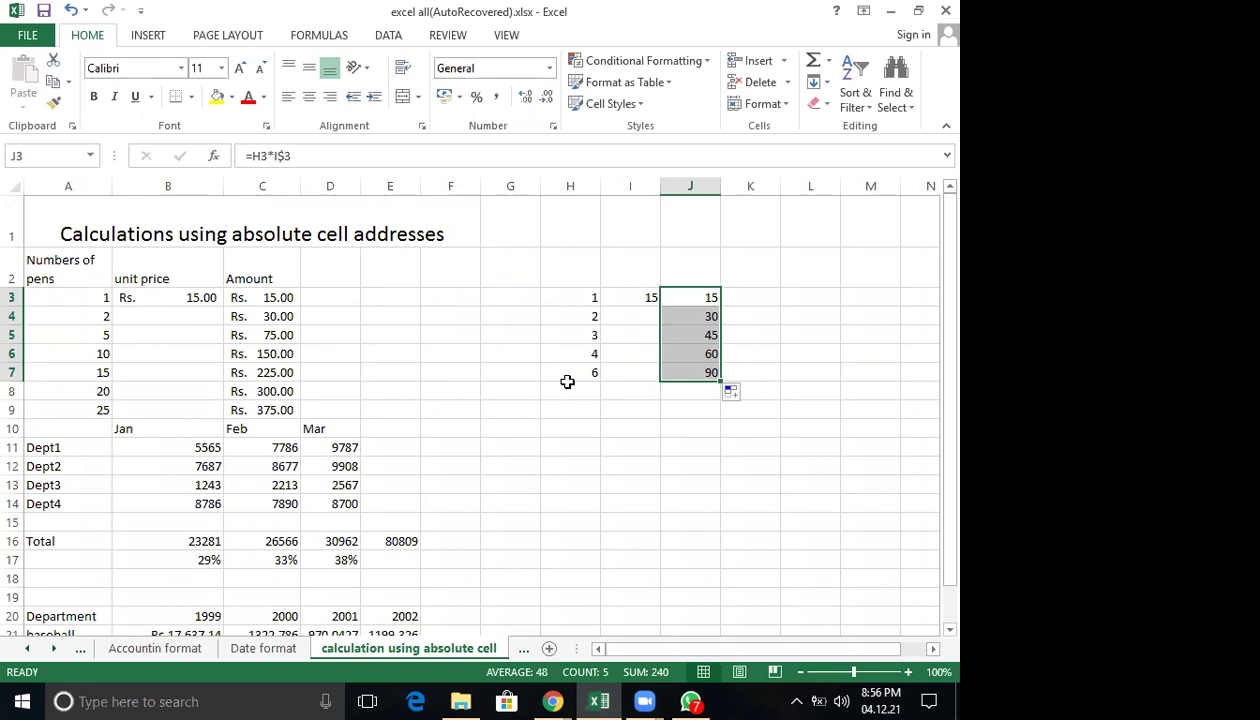
Highlight the unit price cell B3 and the whole column B, and move the selection away to F2.
{"action": "left_click", "coordinate": [168, 298]}
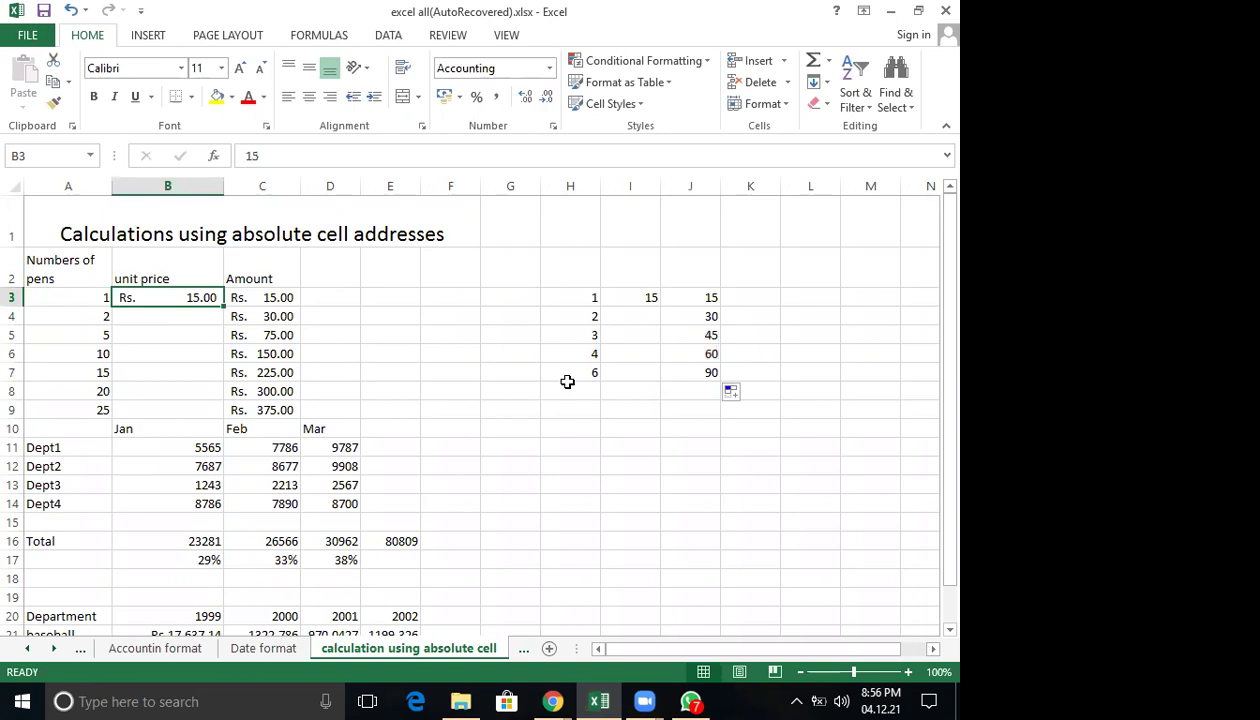
{"action": "left_click", "coordinate": [168, 184]}
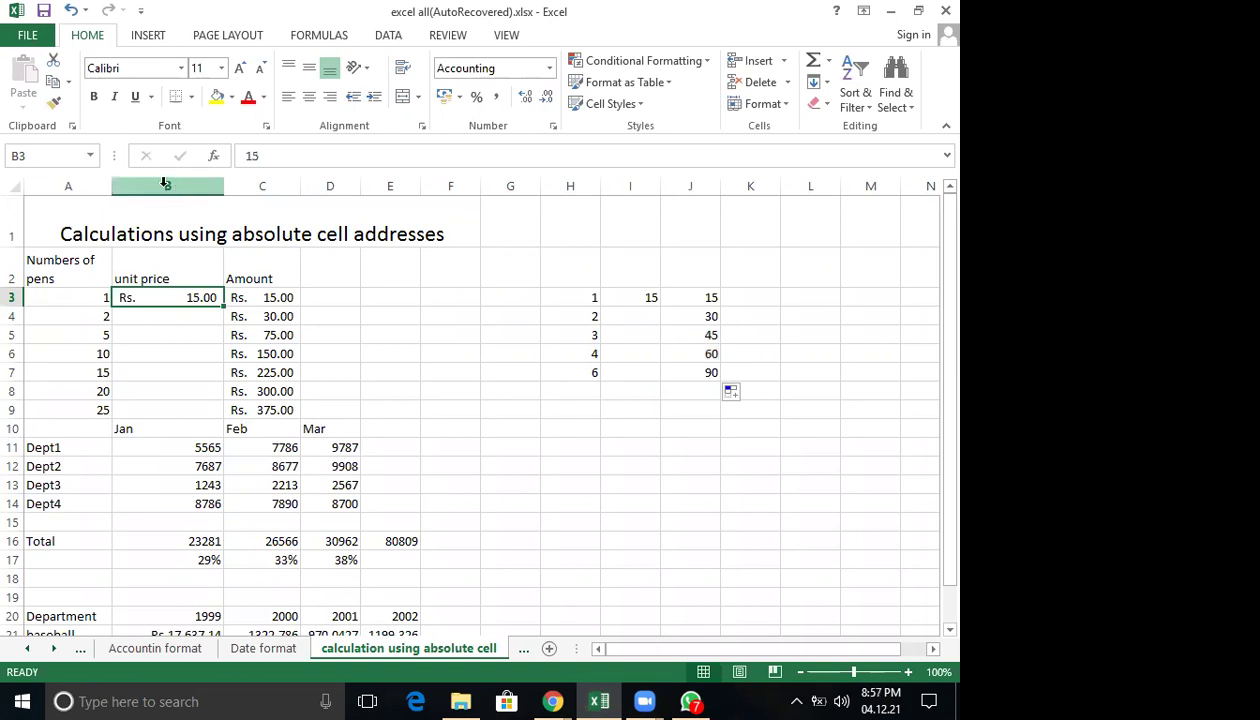
{"action": "left_click", "coordinate": [168, 184]}
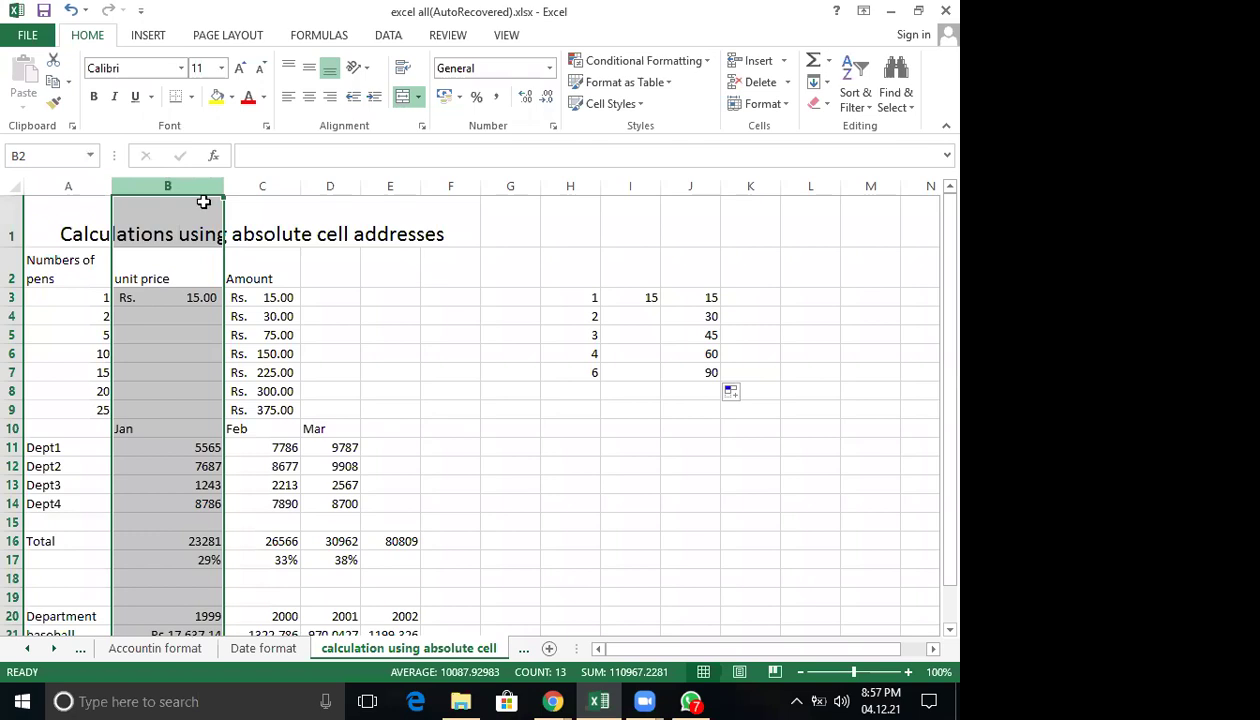
{"action": "key", "text": "Right"}
{"action": "key", "text": "Right"}
{"action": "key", "text": "Right"}
{"action": "key", "text": "Right"}
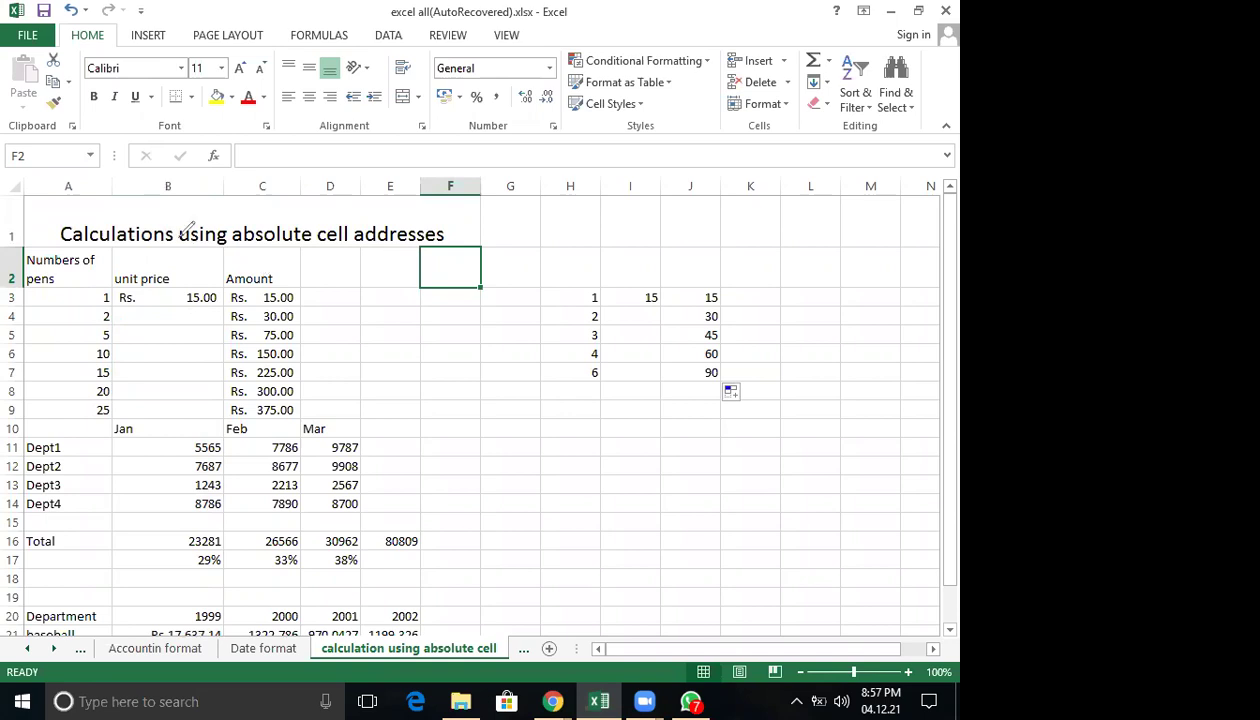
Circle the column headers A, B and C and the row numbers 1 and 2 with the annotation pen.
{"action": "left_click_drag", "start_coordinate": [172, 155], "coordinate": [192, 228]}
{"action": "left_click_drag", "start_coordinate": [78, 226], "coordinate": [80, 208]}
{"action": "left_click_drag", "start_coordinate": [249, 165], "coordinate": [266, 207]}
{"action": "left_click_drag", "start_coordinate": [252, 150], "coordinate": [266, 208]}
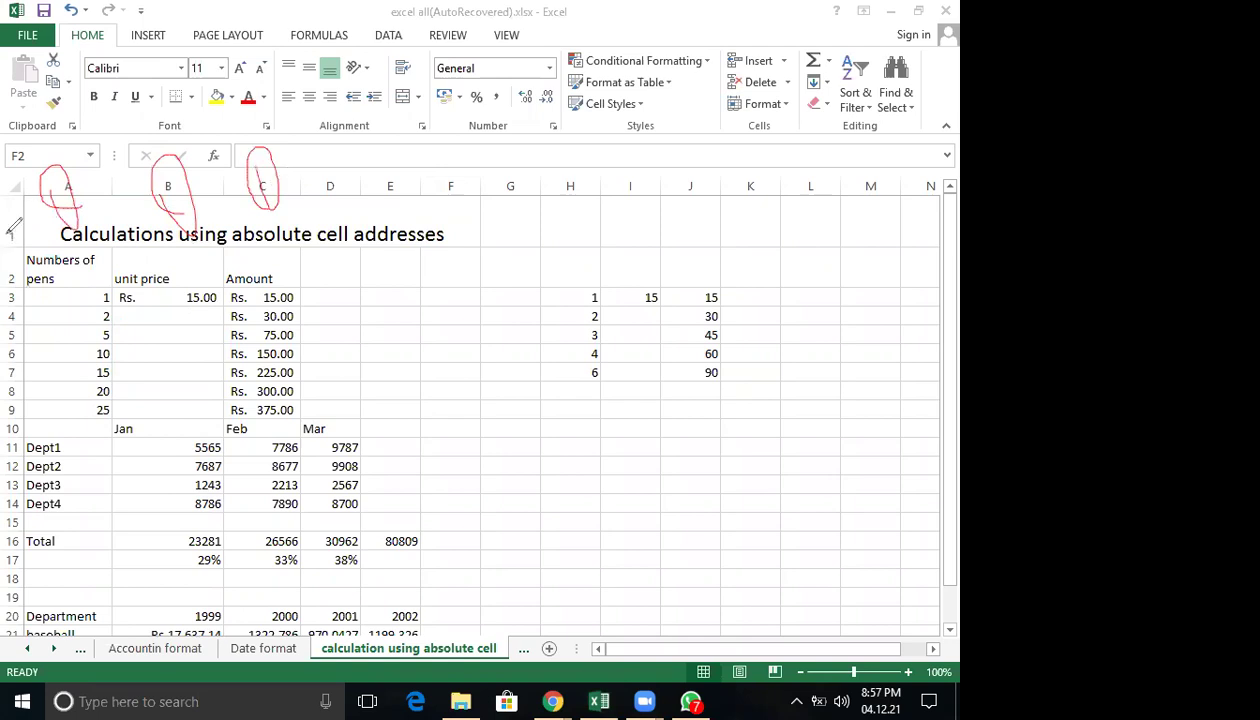
{"action": "left_click_drag", "start_coordinate": [24, 208], "coordinate": [17, 256]}
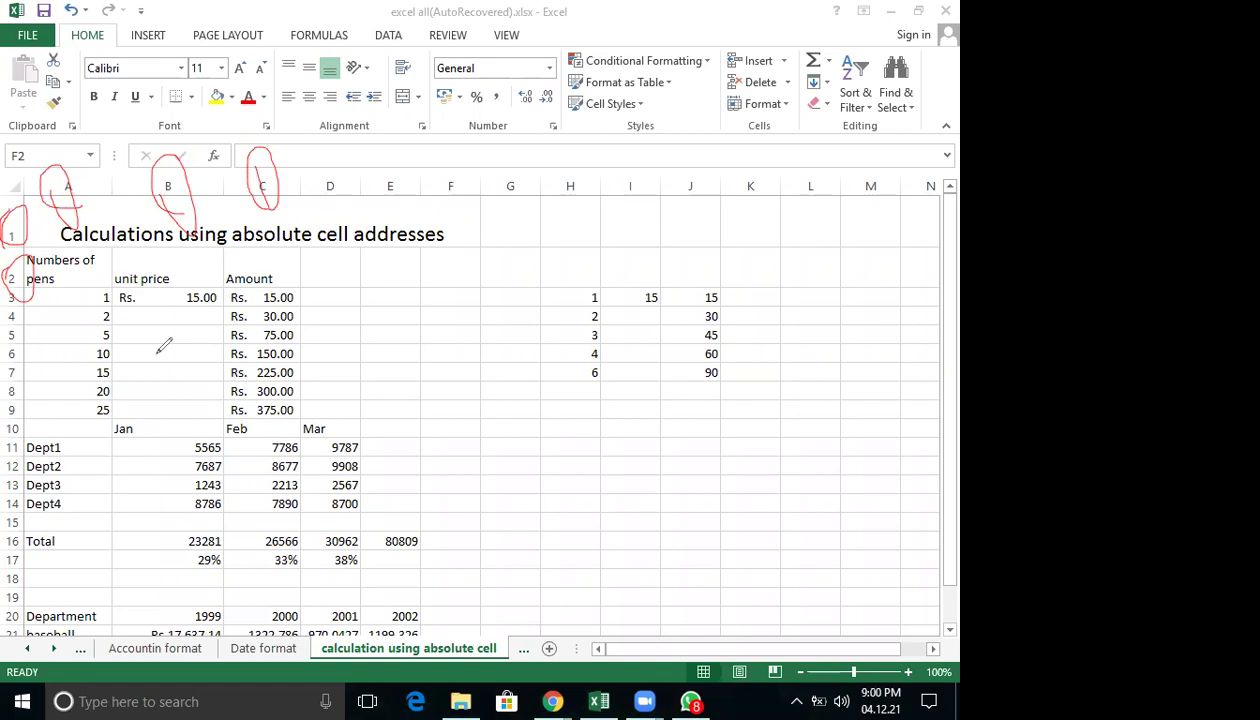
Handwrite a large $ sign in parentheses beside the amounts and draw a loop around it.
{"action": "left_click_drag", "start_coordinate": [476, 393], "coordinate": [442, 251]}
{"action": "left_click_drag", "start_coordinate": [508, 290], "coordinate": [508, 338]}
{"action": "left_click_drag", "start_coordinate": [490, 272], "coordinate": [466, 365]}
{"action": "left_click_drag", "start_coordinate": [527, 256], "coordinate": [541, 377]}
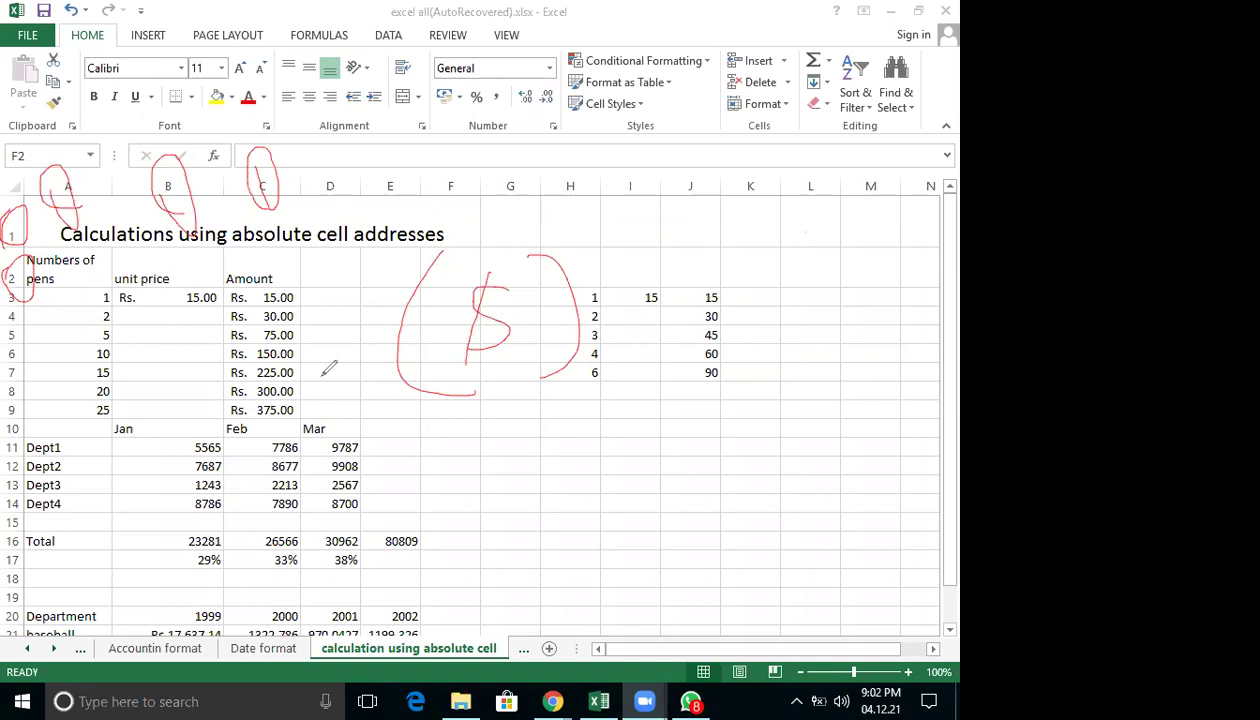
{"action": "left_click_drag", "start_coordinate": [560, 233], "coordinate": [420, 131]}
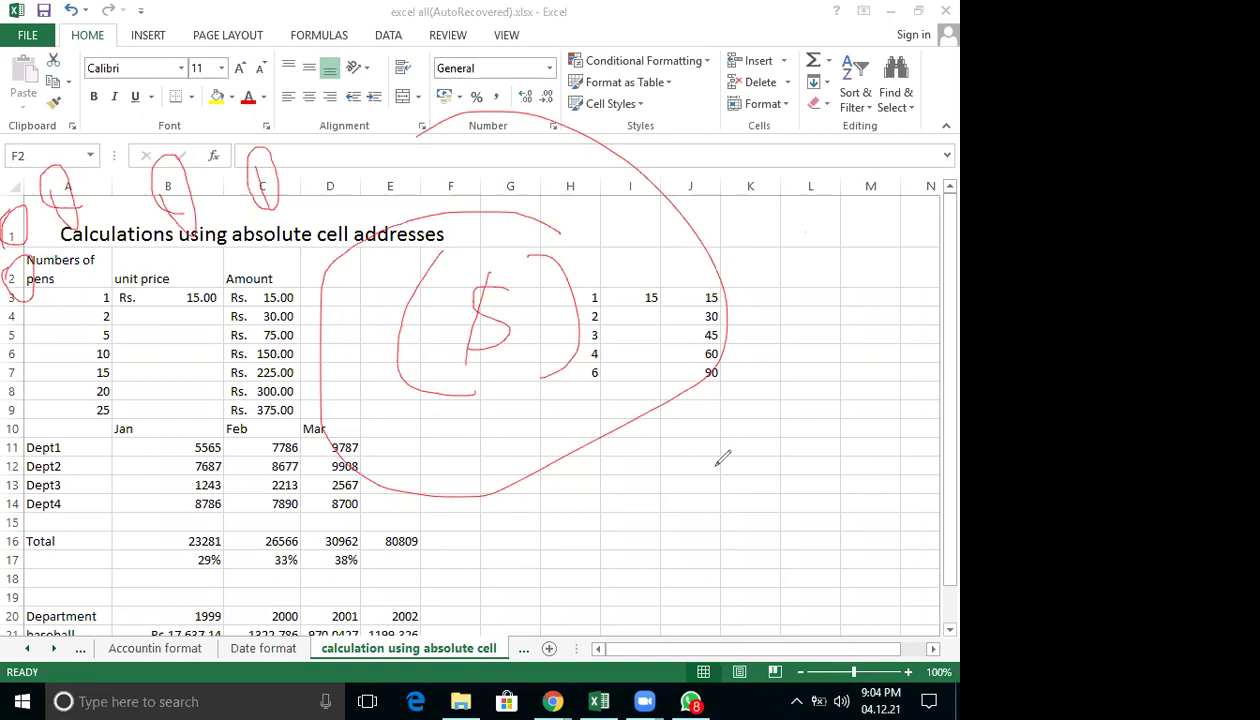
Clear the annotations and handwrite H2 followed by a dash, with an asterisk in front of it.
{"action": "key", "text": "e"}
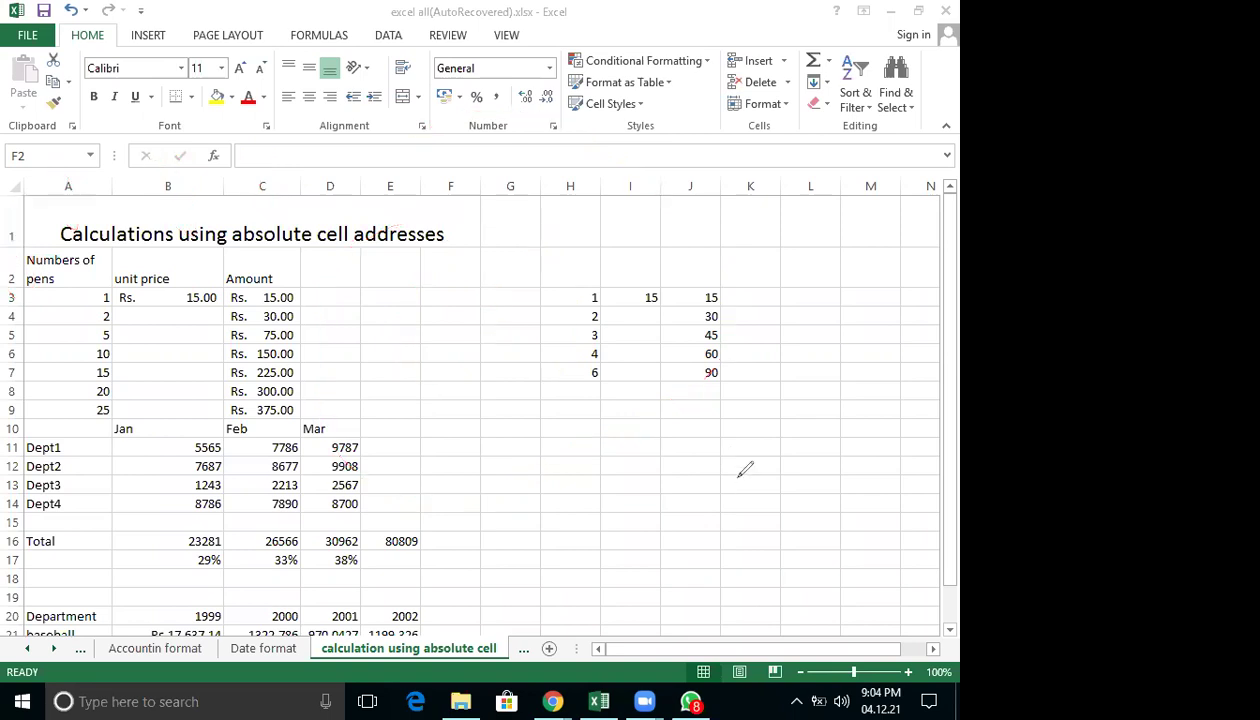
{"action": "left_click_drag", "start_coordinate": [437, 407], "coordinate": [437, 507]}
{"action": "left_click_drag", "start_coordinate": [485, 415], "coordinate": [487, 530]}
{"action": "left_click_drag", "start_coordinate": [440, 472], "coordinate": [488, 468]}
{"action": "mouse_move", "coordinate": [530, 428]}
{"action": "left_mouse_down"}
{"action": "mouse_move", "coordinate": [533, 476]}
{"action": "mouse_move", "coordinate": [560, 490]}
{"action": "left_mouse_up"}
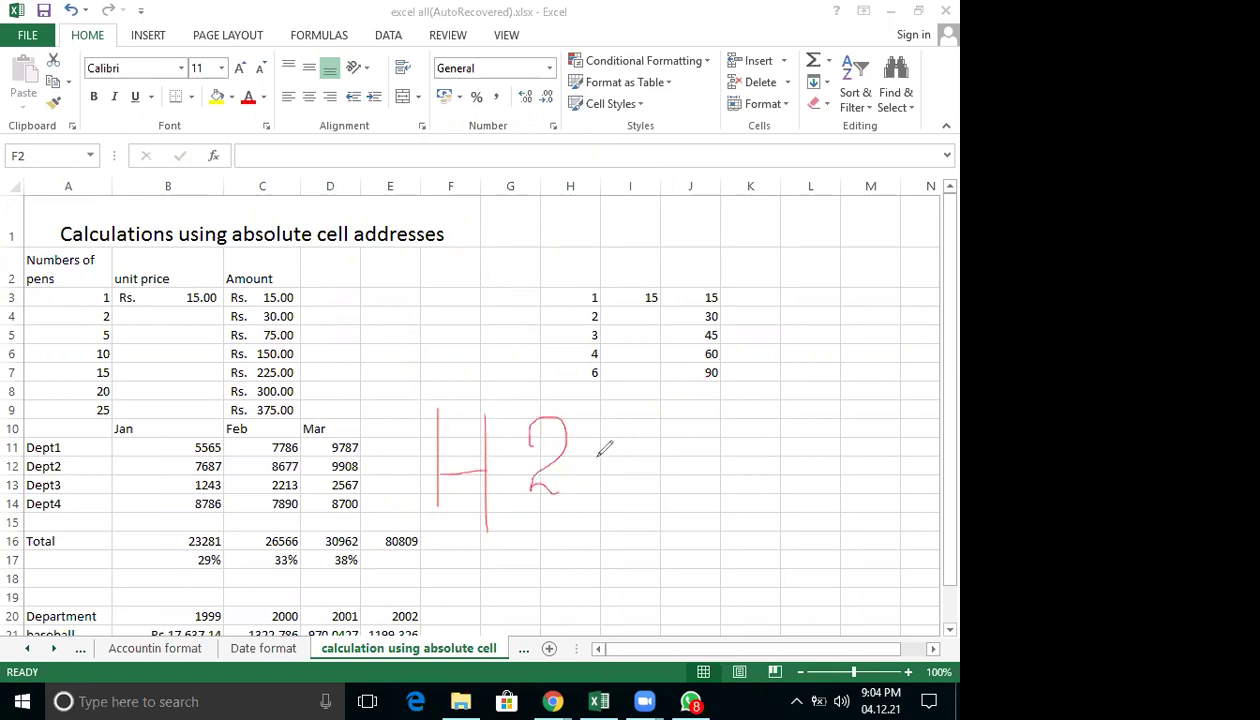
{"action": "left_click_drag", "start_coordinate": [650, 457], "coordinate": [605, 456]}
{"action": "left_click_drag", "start_coordinate": [283, 450], "coordinate": [336, 480]}
{"action": "left_click_drag", "start_coordinate": [313, 428], "coordinate": [313, 505]}
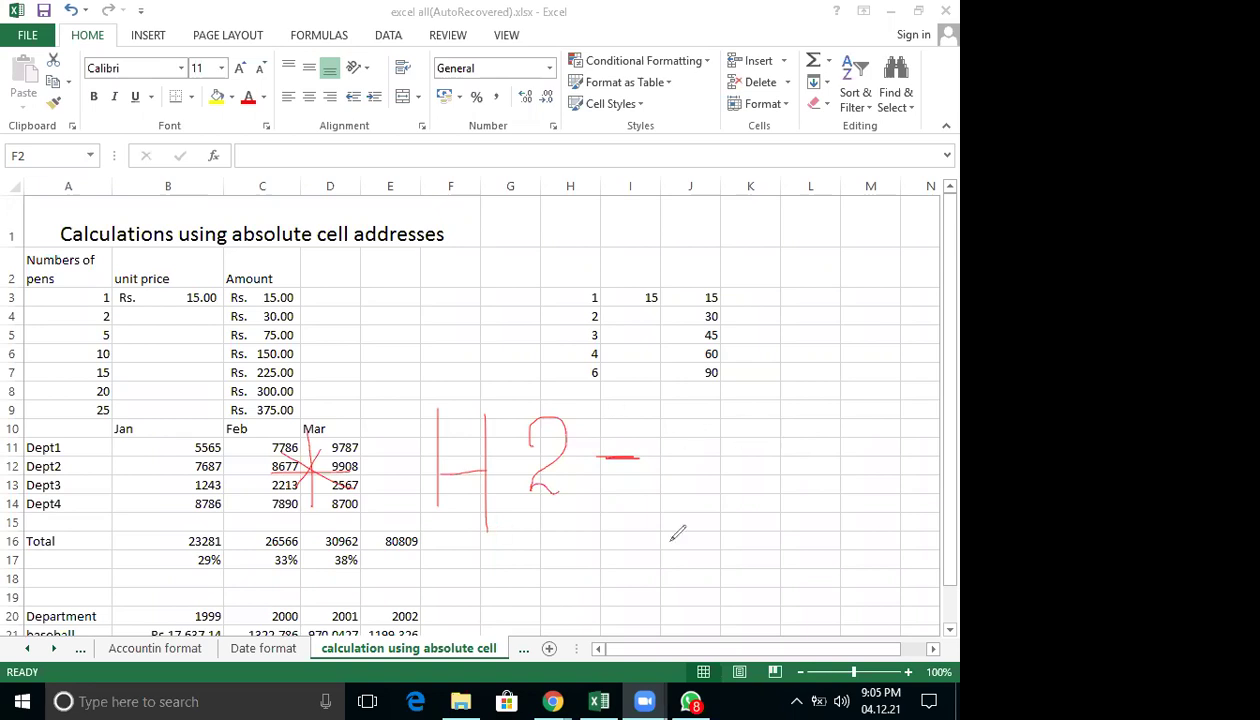
Handwrite the two-line Sinhala explanation after the H2 dash and mark its last word with a curved line.
{"action": "mouse_move", "coordinate": [652, 466]}
{"action": "left_mouse_down"}
{"action": "mouse_move", "coordinate": [719, 462]}
{"action": "mouse_move", "coordinate": [718, 432]}
{"action": "mouse_move", "coordinate": [788, 456]}
{"action": "mouse_move", "coordinate": [820, 418]}
{"action": "left_mouse_up"}
{"action": "left_click_drag", "start_coordinate": [807, 356], "coordinate": [807, 390]}
{"action": "mouse_move", "coordinate": [832, 442]}
{"action": "left_mouse_down"}
{"action": "mouse_move", "coordinate": [857, 402]}
{"action": "mouse_move", "coordinate": [904, 428]}
{"action": "left_mouse_up"}
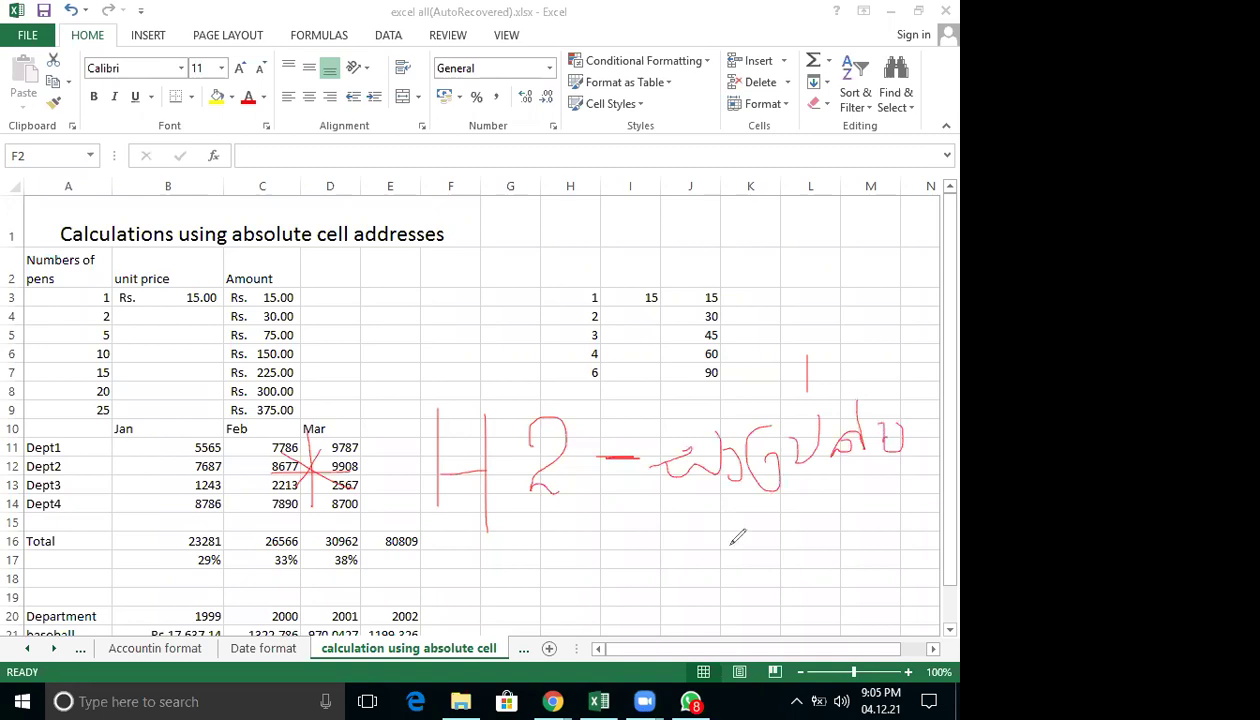
{"action": "mouse_move", "coordinate": [748, 512]}
{"action": "left_mouse_down"}
{"action": "mouse_move", "coordinate": [742, 536]}
{"action": "mouse_move", "coordinate": [822, 512]}
{"action": "left_mouse_up"}
{"action": "mouse_move", "coordinate": [826, 485]}
{"action": "left_mouse_down"}
{"action": "mouse_move", "coordinate": [826, 540]}
{"action": "mouse_move", "coordinate": [932, 538]}
{"action": "mouse_move", "coordinate": [898, 562]}
{"action": "mouse_move", "coordinate": [929, 570]}
{"action": "left_mouse_up"}
{"action": "left_click_drag", "start_coordinate": [905, 471], "coordinate": [938, 556]}
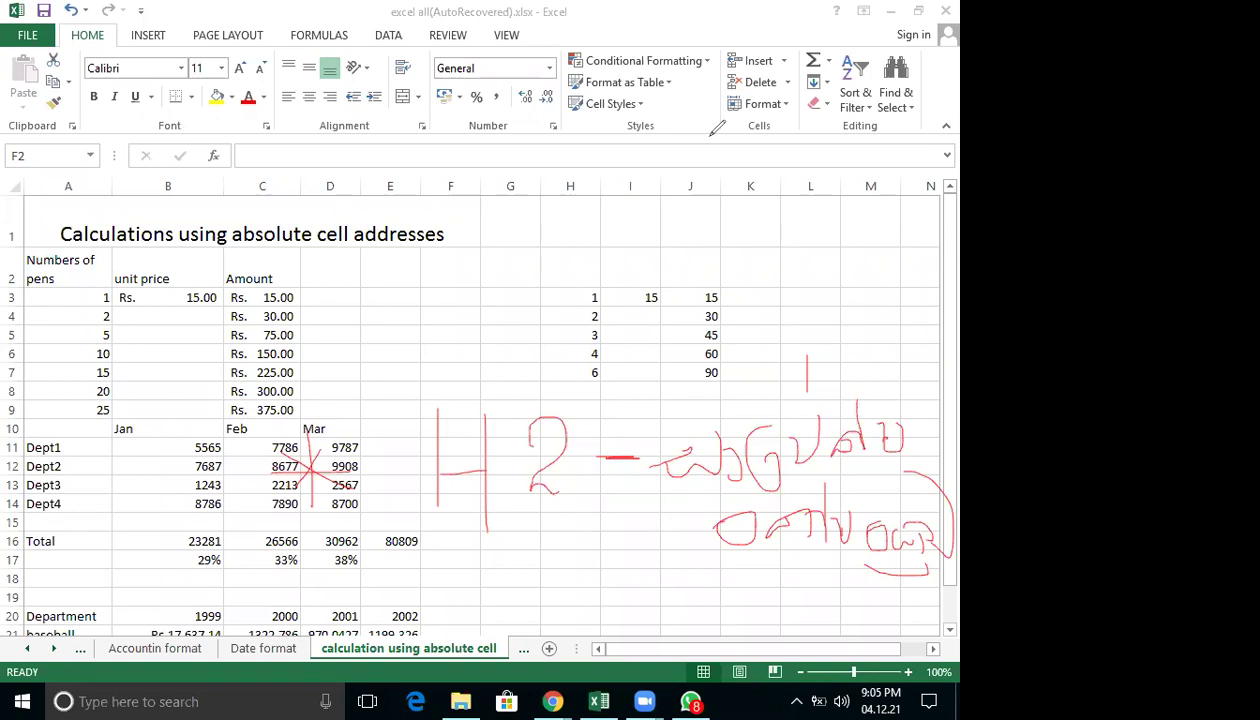
Clear the annotations and handwrite an opening parenthesis and the word Relative across the sheet.
{"action": "left_click", "coordinate": [662, 84]}
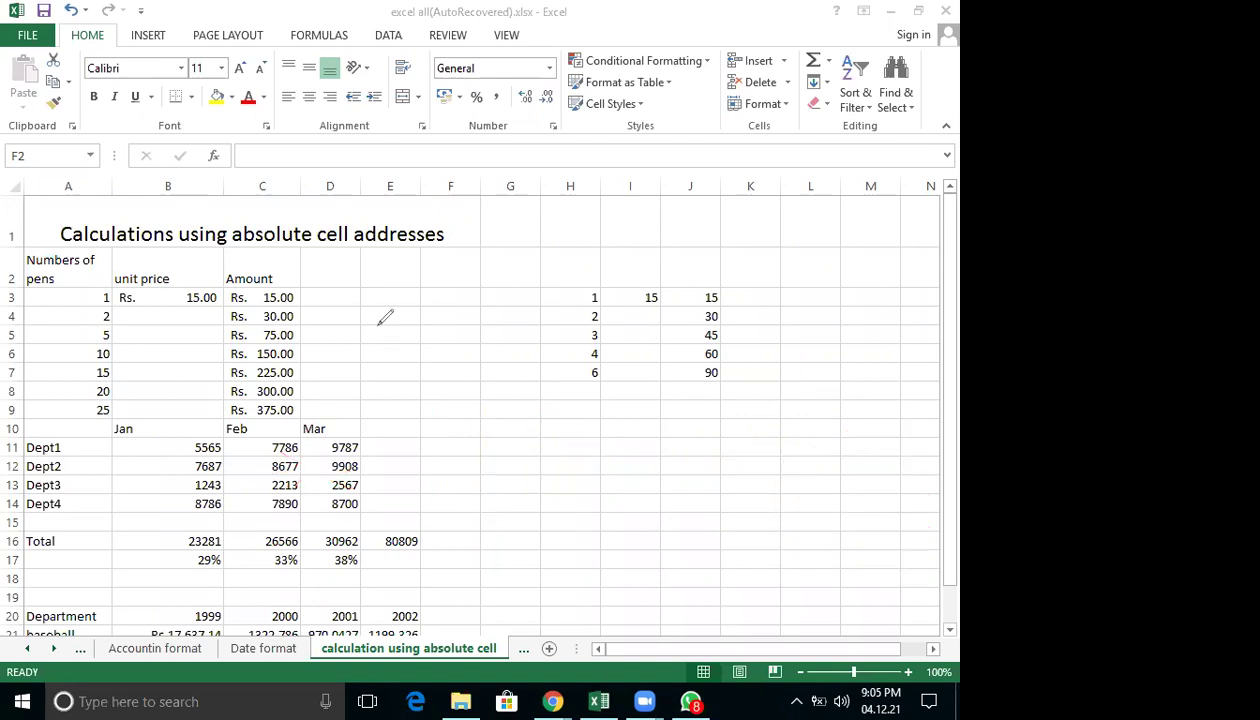
{"action": "mouse_move", "coordinate": [383, 308]}
{"action": "left_mouse_down"}
{"action": "mouse_move", "coordinate": [360, 402]}
{"action": "mouse_move", "coordinate": [382, 358]}
{"action": "mouse_move", "coordinate": [410, 376]}
{"action": "left_mouse_up"}
{"action": "left_click_drag", "start_coordinate": [430, 371], "coordinate": [452, 386]}
{"action": "mouse_move", "coordinate": [476, 312]}
{"action": "left_mouse_down"}
{"action": "mouse_move", "coordinate": [474, 402]}
{"action": "mouse_move", "coordinate": [538, 404]}
{"action": "left_mouse_up"}
{"action": "mouse_move", "coordinate": [578, 273]}
{"action": "left_mouse_down"}
{"action": "mouse_move", "coordinate": [578, 405]}
{"action": "mouse_move", "coordinate": [582, 372]}
{"action": "left_mouse_up"}
{"action": "mouse_move", "coordinate": [608, 386]}
{"action": "left_mouse_down"}
{"action": "mouse_move", "coordinate": [608, 402]}
{"action": "mouse_move", "coordinate": [648, 378]}
{"action": "mouse_move", "coordinate": [687, 414]}
{"action": "left_mouse_up"}
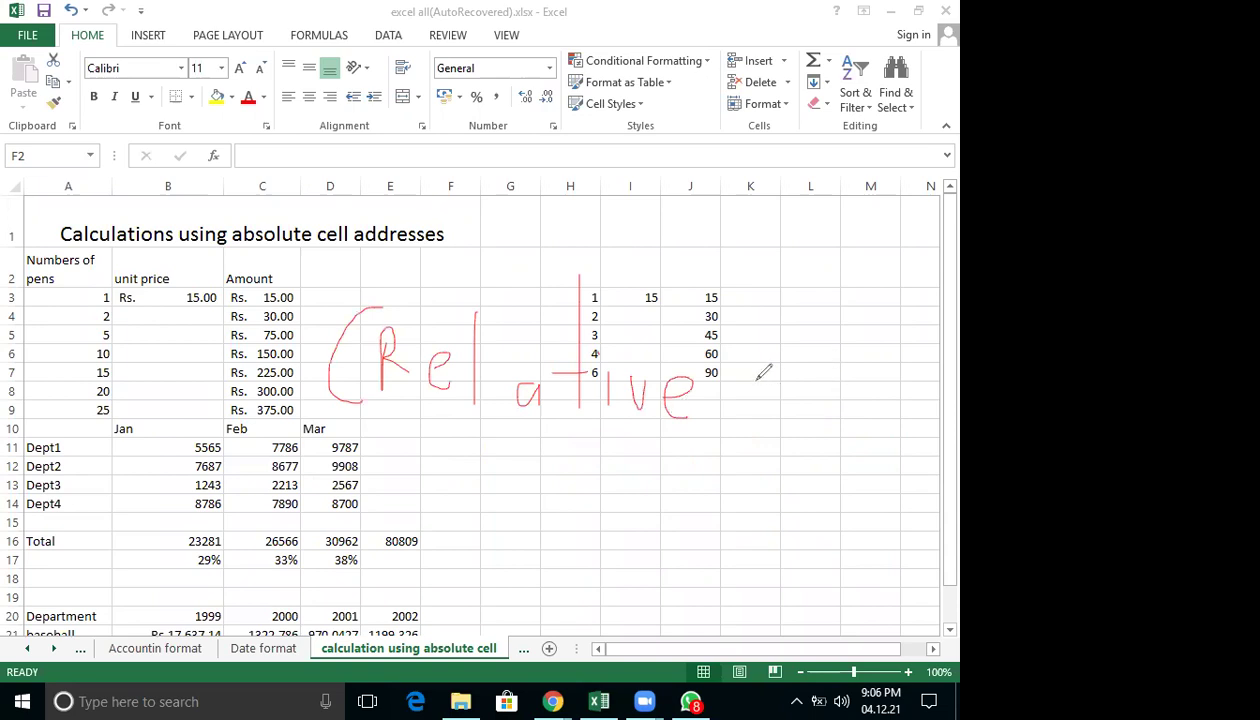
Complete the handwritten term with the words cell reference and a closing parenthesis.
{"action": "left_click_drag", "start_coordinate": [765, 381], "coordinate": [763, 405]}
{"action": "left_click_drag", "start_coordinate": [770, 396], "coordinate": [793, 418]}
{"action": "left_click_drag", "start_coordinate": [806, 378], "coordinate": [806, 424]}
{"action": "mouse_move", "coordinate": [433, 489]}
{"action": "left_mouse_down"}
{"action": "mouse_move", "coordinate": [495, 486]}
{"action": "mouse_move", "coordinate": [490, 508]}
{"action": "left_mouse_up"}
{"action": "left_click_drag", "start_coordinate": [527, 456], "coordinate": [507, 532]}
{"action": "mouse_move", "coordinate": [494, 495]}
{"action": "left_mouse_down"}
{"action": "mouse_move", "coordinate": [522, 488]}
{"action": "mouse_move", "coordinate": [572, 545]}
{"action": "mouse_move", "coordinate": [648, 530]}
{"action": "mouse_move", "coordinate": [710, 537]}
{"action": "left_mouse_up"}
{"action": "left_click_drag", "start_coordinate": [698, 522], "coordinate": [720, 533]}
{"action": "left_click_drag", "start_coordinate": [758, 448], "coordinate": [752, 565]}
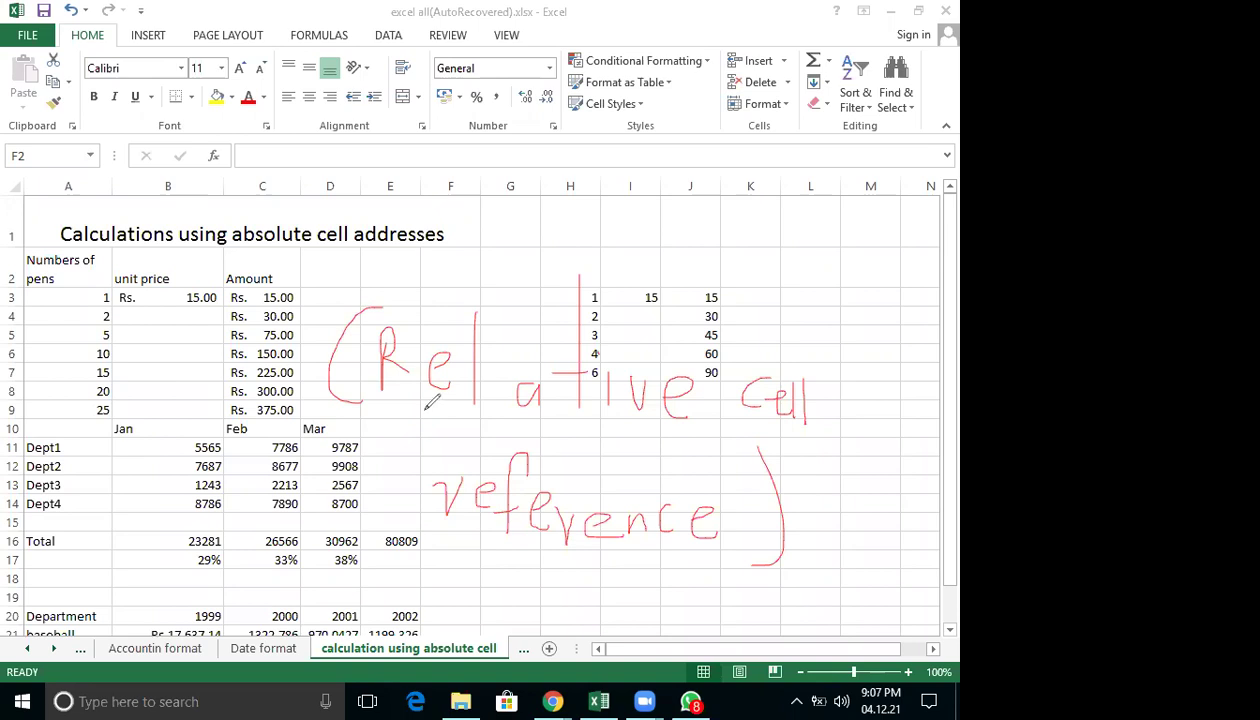
Clear the annotations, handwrite H$2 followed by a dash, and underline the $ sign.
{"action": "key", "text": "e"}
{"action": "left_click_drag", "start_coordinate": [432, 378], "coordinate": [447, 474]}
{"action": "left_click_drag", "start_coordinate": [473, 366], "coordinate": [491, 479]}
{"action": "left_click_drag", "start_coordinate": [441, 421], "coordinate": [510, 421]}
{"action": "left_click_drag", "start_coordinate": [590, 378], "coordinate": [548, 433]}
{"action": "left_click_drag", "start_coordinate": [589, 340], "coordinate": [555, 483]}
{"action": "mouse_move", "coordinate": [641, 393]}
{"action": "left_mouse_down"}
{"action": "mouse_move", "coordinate": [658, 437]}
{"action": "mouse_move", "coordinate": [749, 417]}
{"action": "mouse_move", "coordinate": [737, 434]}
{"action": "left_mouse_up"}
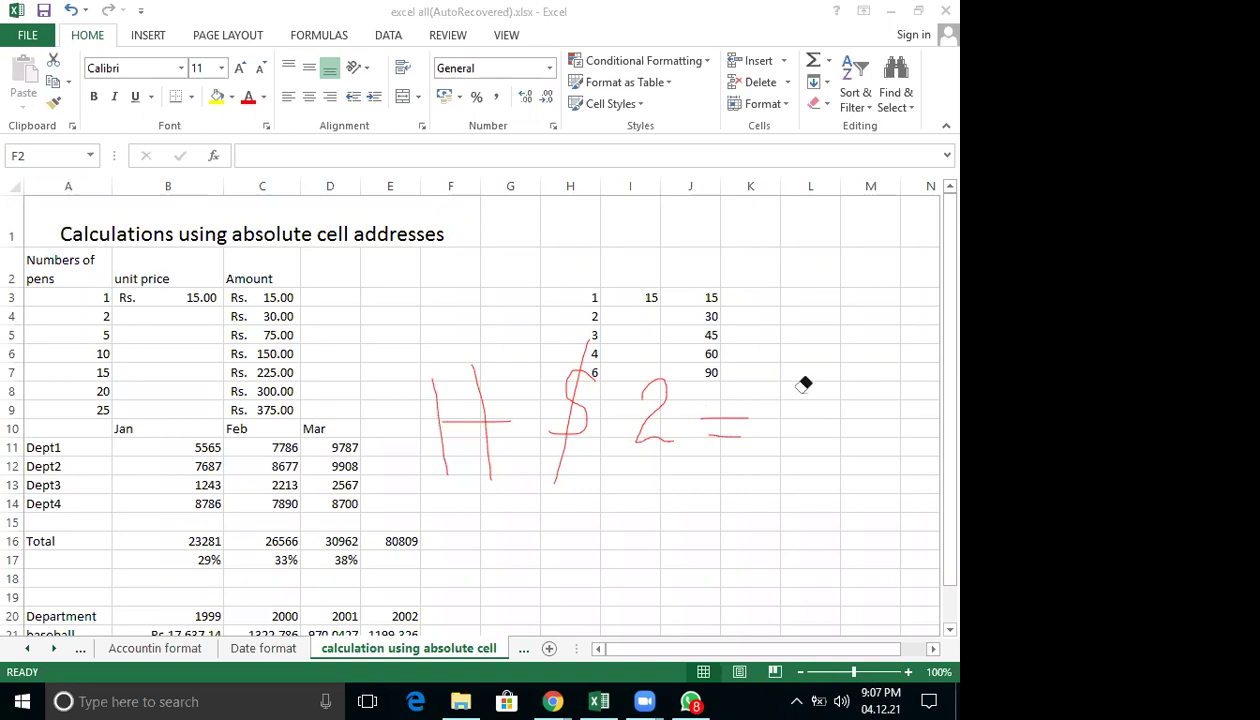
{"action": "left_click", "coordinate": [715, 435]}
{"action": "left_click_drag", "start_coordinate": [540, 503], "coordinate": [611, 507]}
Handwrite the words Row absolute cell above the H$2 note.
{"action": "mouse_move", "coordinate": [322, 252]}
{"action": "left_mouse_down"}
{"action": "mouse_move", "coordinate": [345, 290]}
{"action": "mouse_move", "coordinate": [424, 263]}
{"action": "mouse_move", "coordinate": [498, 291]}
{"action": "left_mouse_up"}
{"action": "left_click_drag", "start_coordinate": [511, 248], "coordinate": [514, 289]}
{"action": "mouse_move", "coordinate": [592, 255]}
{"action": "left_mouse_down"}
{"action": "mouse_move", "coordinate": [569, 281]}
{"action": "mouse_move", "coordinate": [624, 256]}
{"action": "mouse_move", "coordinate": [631, 274]}
{"action": "left_mouse_up"}
{"action": "left_click_drag", "start_coordinate": [648, 250], "coordinate": [678, 270]}
{"action": "mouse_move", "coordinate": [701, 218]}
{"action": "left_mouse_down"}
{"action": "mouse_move", "coordinate": [703, 270]}
{"action": "mouse_move", "coordinate": [718, 241]}
{"action": "mouse_move", "coordinate": [729, 268]}
{"action": "left_mouse_up"}
{"action": "left_click_drag", "start_coordinate": [813, 241], "coordinate": [815, 269]}
{"action": "left_click_drag", "start_coordinate": [826, 262], "coordinate": [844, 271]}
{"action": "left_click_drag", "start_coordinate": [857, 240], "coordinate": [858, 274]}
{"action": "left_click_drag", "start_coordinate": [879, 235], "coordinate": [880, 276]}
Handwrite the word reference under Row absolute cell and enclose the whole term in parentheses.
{"action": "mouse_move", "coordinate": [387, 331]}
{"action": "left_mouse_down"}
{"action": "mouse_move", "coordinate": [402, 354]}
{"action": "mouse_move", "coordinate": [412, 326]}
{"action": "mouse_move", "coordinate": [454, 348]}
{"action": "left_mouse_up"}
{"action": "mouse_move", "coordinate": [468, 318]}
{"action": "left_mouse_down"}
{"action": "mouse_move", "coordinate": [486, 310]}
{"action": "mouse_move", "coordinate": [446, 350]}
{"action": "mouse_move", "coordinate": [500, 344]}
{"action": "left_mouse_up"}
{"action": "left_click_drag", "start_coordinate": [504, 346], "coordinate": [522, 318]}
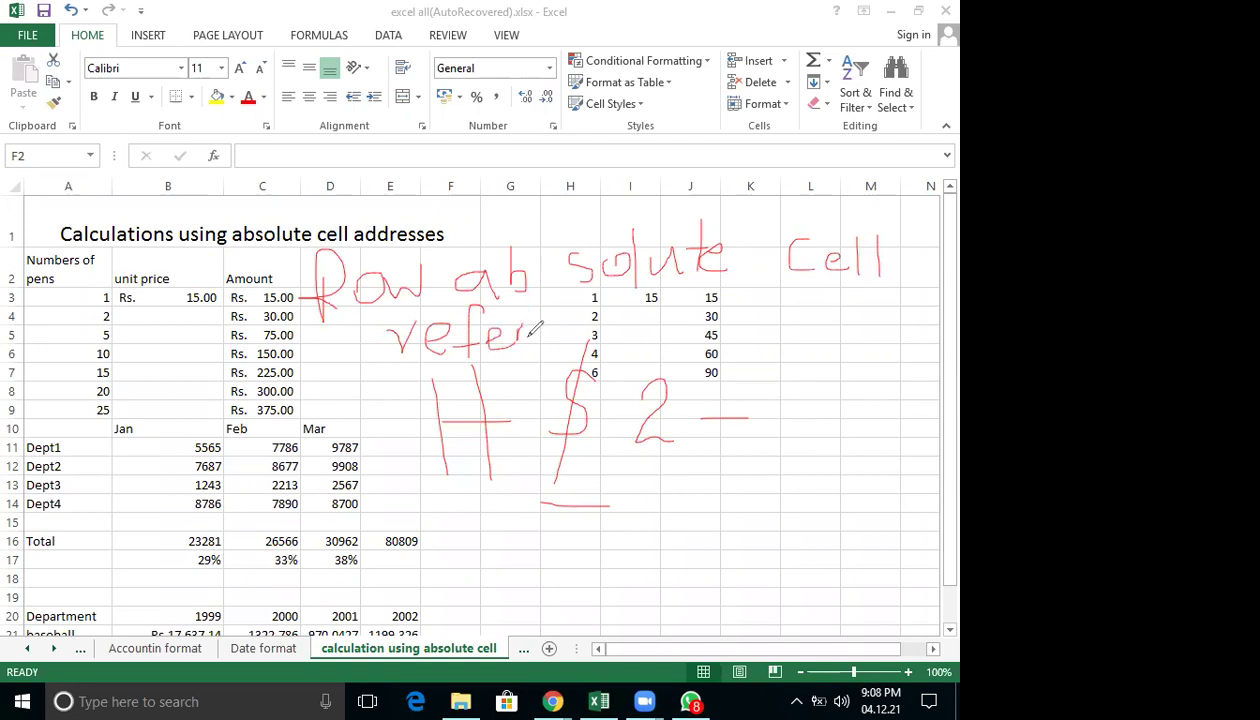
{"action": "left_click_drag", "start_coordinate": [526, 332], "coordinate": [564, 338]}
{"action": "left_click_drag", "start_coordinate": [588, 322], "coordinate": [612, 336]}
{"action": "left_click_drag", "start_coordinate": [632, 290], "coordinate": [630, 347]}
{"action": "left_click_drag", "start_coordinate": [263, 229], "coordinate": [270, 320]}
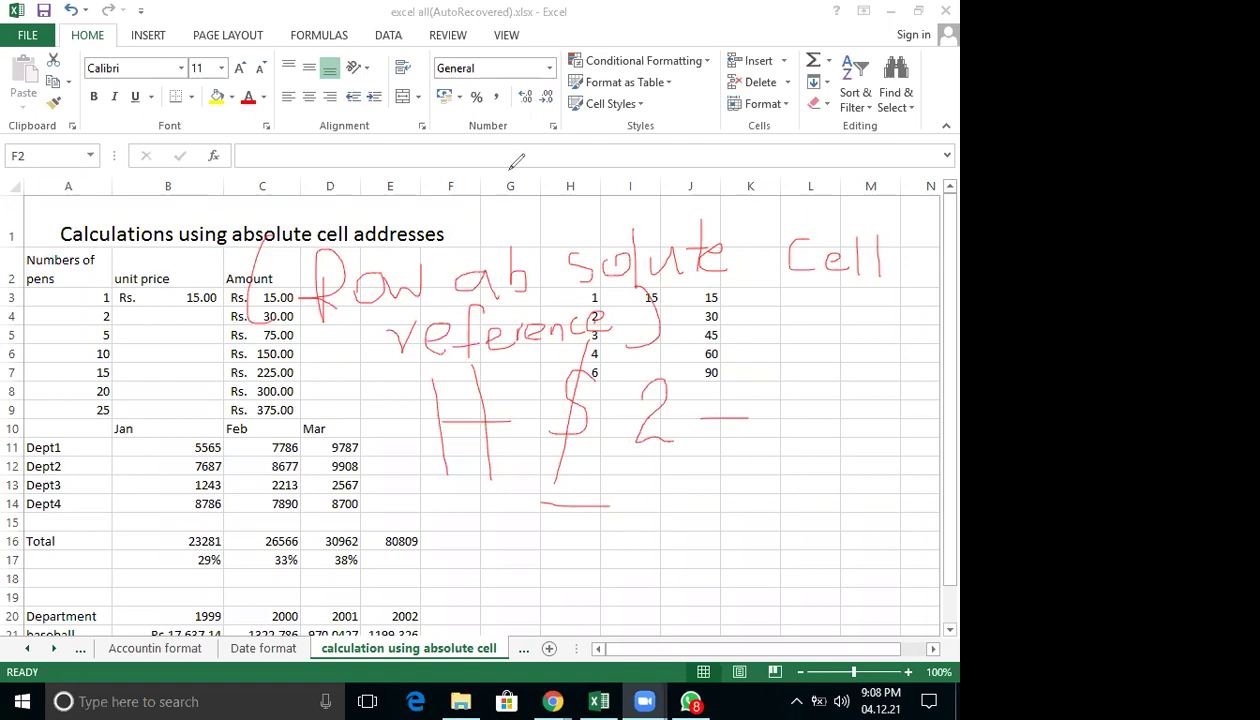
Clear the annotations and handwrite $H2 followed by a dash.
{"action": "left_click", "coordinate": [445, 362]}
{"action": "left_click_drag", "start_coordinate": [463, 368], "coordinate": [430, 428]}
{"action": "left_click_drag", "start_coordinate": [463, 325], "coordinate": [436, 455]}
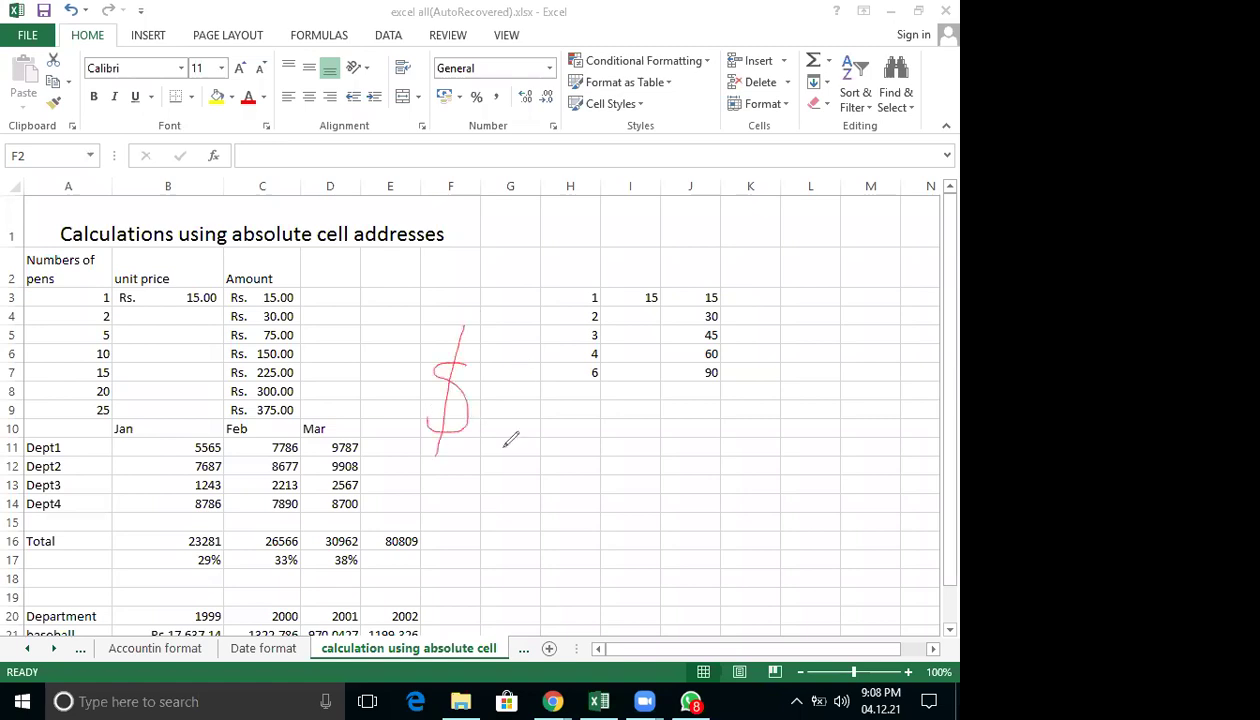
{"action": "left_click_drag", "start_coordinate": [512, 375], "coordinate": [498, 455]}
{"action": "left_click_drag", "start_coordinate": [537, 365], "coordinate": [536, 468]}
{"action": "left_click_drag", "start_coordinate": [498, 428], "coordinate": [531, 419]}
{"action": "mouse_move", "coordinate": [557, 402]}
{"action": "left_mouse_down"}
{"action": "mouse_move", "coordinate": [628, 444]}
{"action": "mouse_move", "coordinate": [705, 409]}
{"action": "left_mouse_up"}
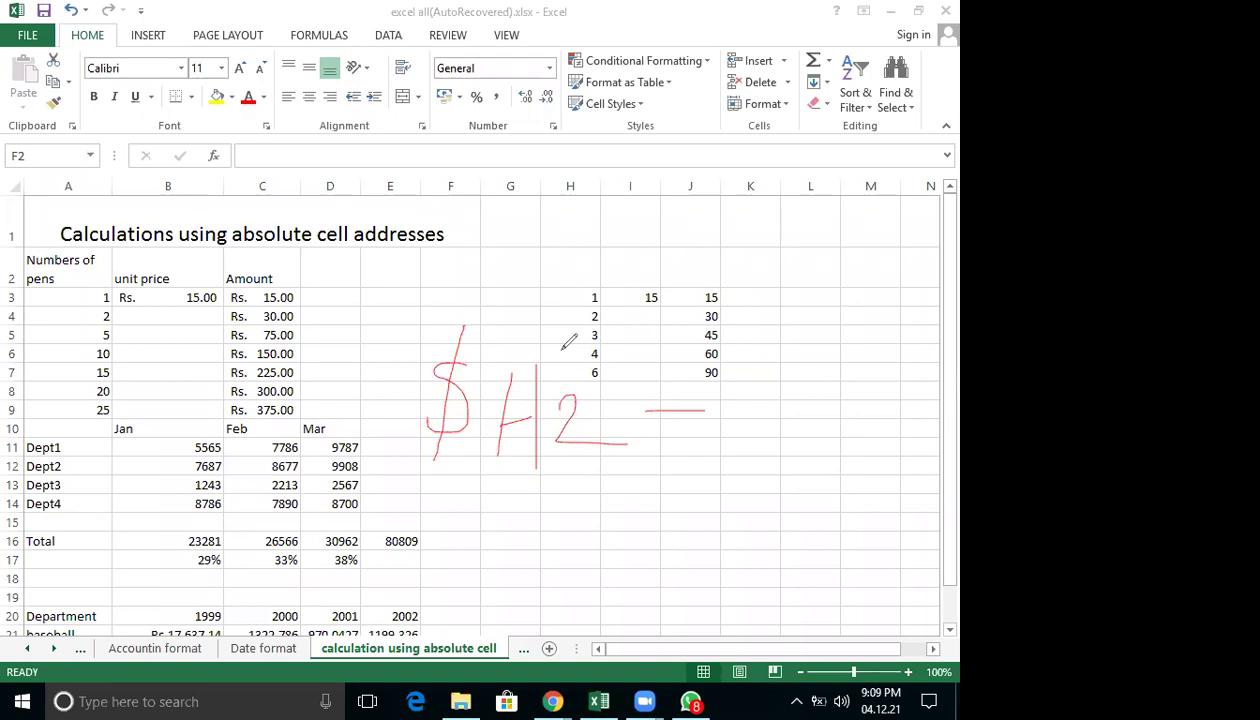
Handwrite the term Column absolute cell reference in parentheses below the $H2 note.
{"action": "left_click_drag", "start_coordinate": [489, 505], "coordinate": [506, 545]}
{"action": "mouse_move", "coordinate": [520, 514]}
{"action": "left_mouse_down"}
{"action": "mouse_move", "coordinate": [546, 545]}
{"action": "mouse_move", "coordinate": [673, 548]}
{"action": "mouse_move", "coordinate": [738, 529]}
{"action": "mouse_move", "coordinate": [741, 543]}
{"action": "left_mouse_up"}
{"action": "mouse_move", "coordinate": [746, 511]}
{"action": "left_mouse_down"}
{"action": "mouse_move", "coordinate": [748, 542]}
{"action": "mouse_move", "coordinate": [780, 557]}
{"action": "mouse_move", "coordinate": [818, 558]}
{"action": "mouse_move", "coordinate": [856, 518]}
{"action": "mouse_move", "coordinate": [871, 526]}
{"action": "left_mouse_up"}
{"action": "left_click_drag", "start_coordinate": [868, 537], "coordinate": [887, 550]}
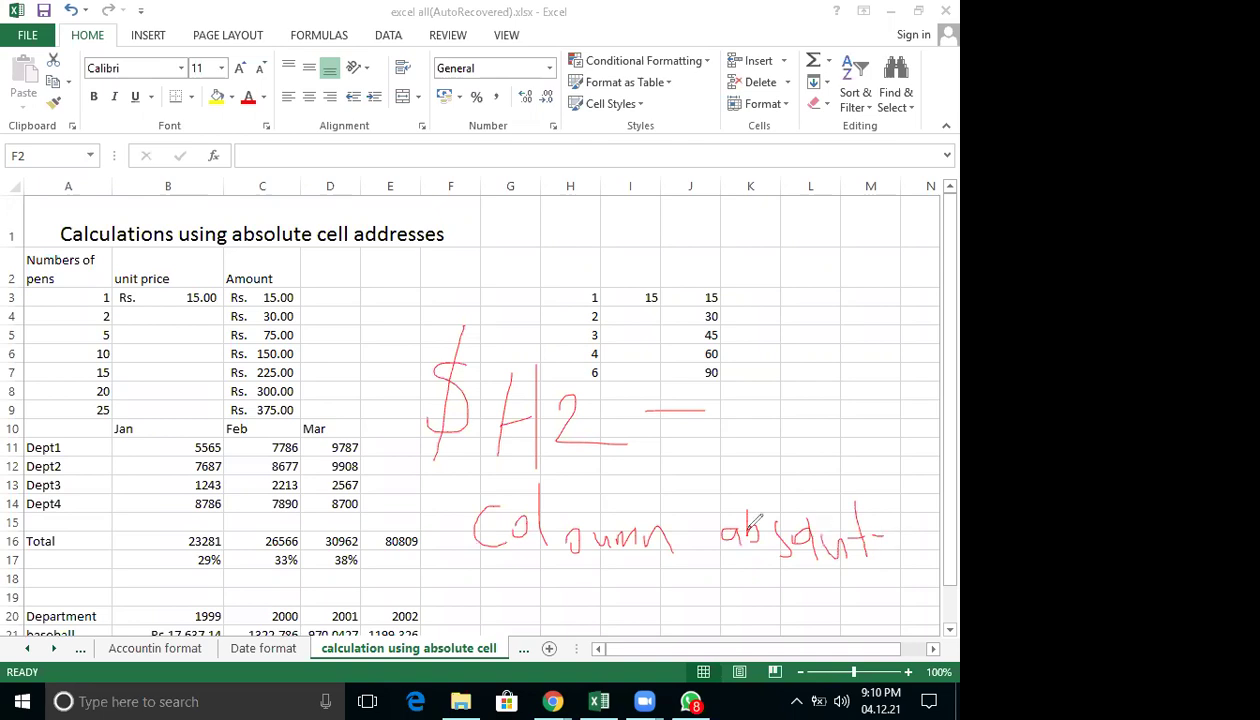
{"action": "mouse_move", "coordinate": [484, 572]}
{"action": "left_mouse_down"}
{"action": "mouse_move", "coordinate": [470, 580]}
{"action": "mouse_move", "coordinate": [539, 562]}
{"action": "mouse_move", "coordinate": [539, 582]}
{"action": "left_mouse_up"}
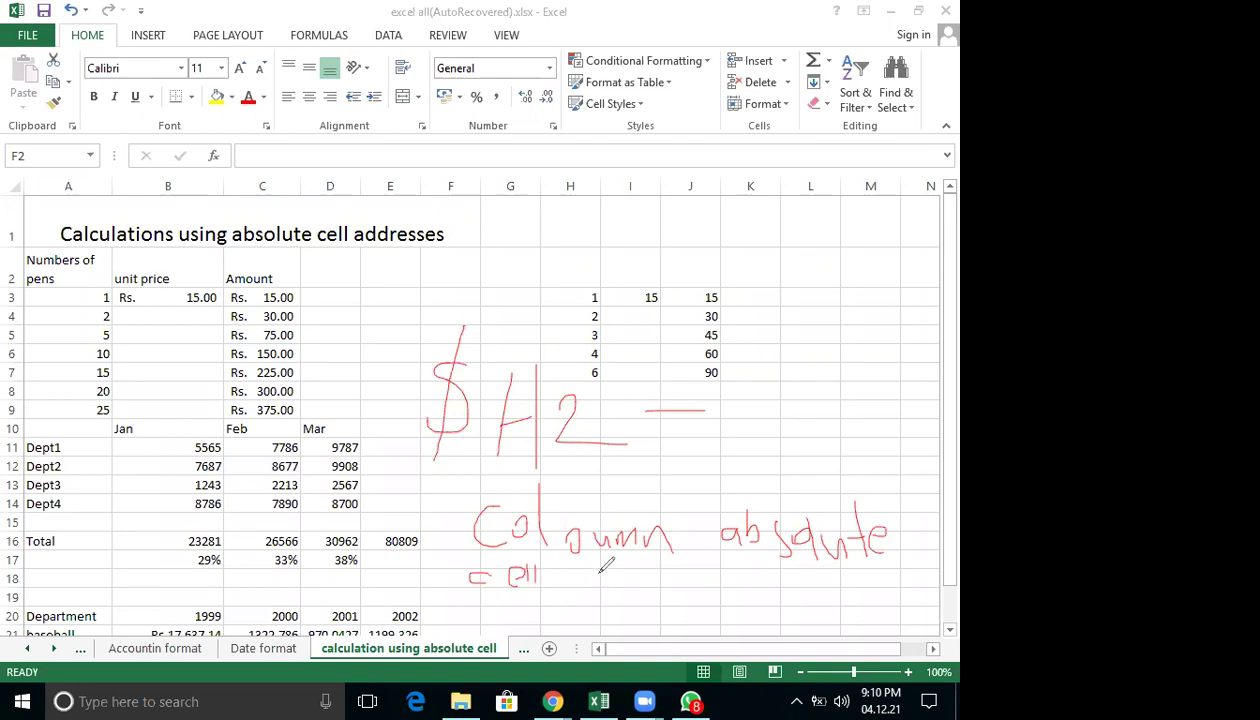
{"action": "mouse_move", "coordinate": [591, 588]}
{"action": "left_mouse_down"}
{"action": "mouse_move", "coordinate": [604, 572]}
{"action": "mouse_move", "coordinate": [618, 588]}
{"action": "mouse_move", "coordinate": [634, 566]}
{"action": "mouse_move", "coordinate": [628, 590]}
{"action": "mouse_move", "coordinate": [716, 566]}
{"action": "mouse_move", "coordinate": [734, 601]}
{"action": "left_mouse_up"}
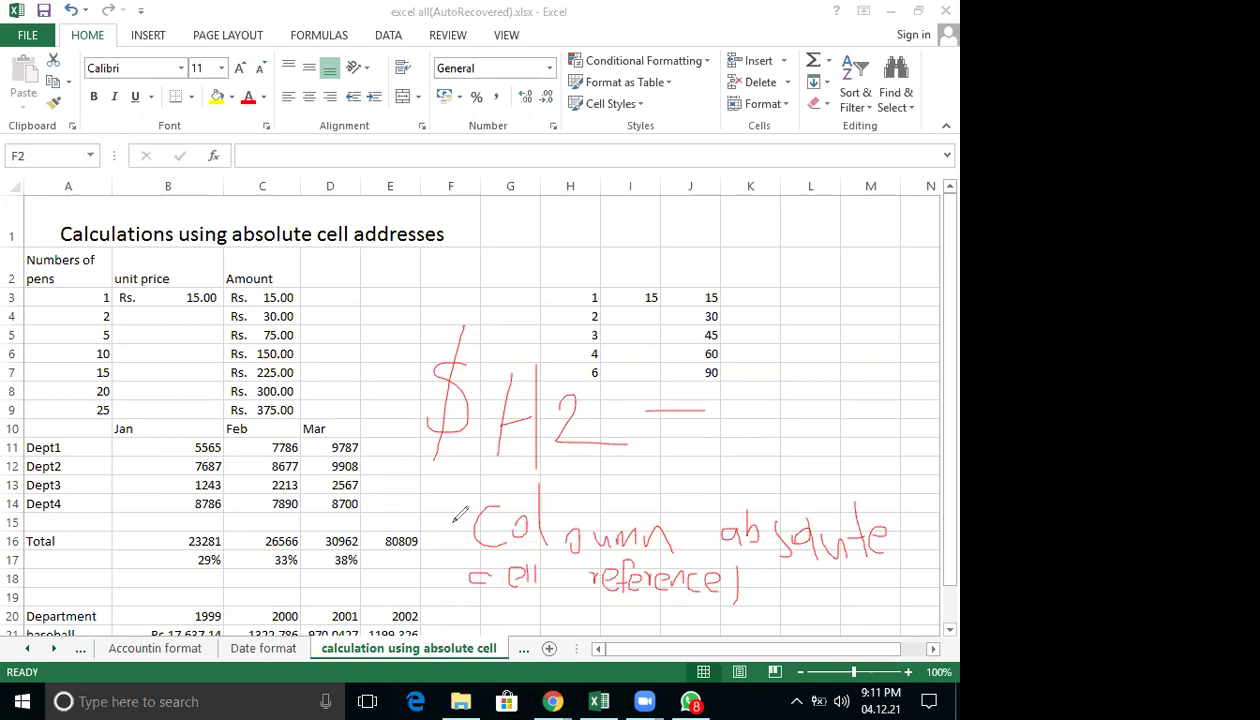
{"action": "left_click_drag", "start_coordinate": [433, 498], "coordinate": [434, 539]}
Handwrite $H$2 followed by a dash above the $H2 note, and leave annotation mode with the drawings cleared.
{"action": "left_click_drag", "start_coordinate": [482, 237], "coordinate": [447, 268]}
{"action": "mouse_move", "coordinate": [480, 210]}
{"action": "left_mouse_down"}
{"action": "mouse_move", "coordinate": [449, 292]}
{"action": "mouse_move", "coordinate": [509, 285]}
{"action": "left_mouse_up"}
{"action": "left_click_drag", "start_coordinate": [509, 257], "coordinate": [531, 257]}
{"action": "left_click_drag", "start_coordinate": [531, 222], "coordinate": [531, 285]}
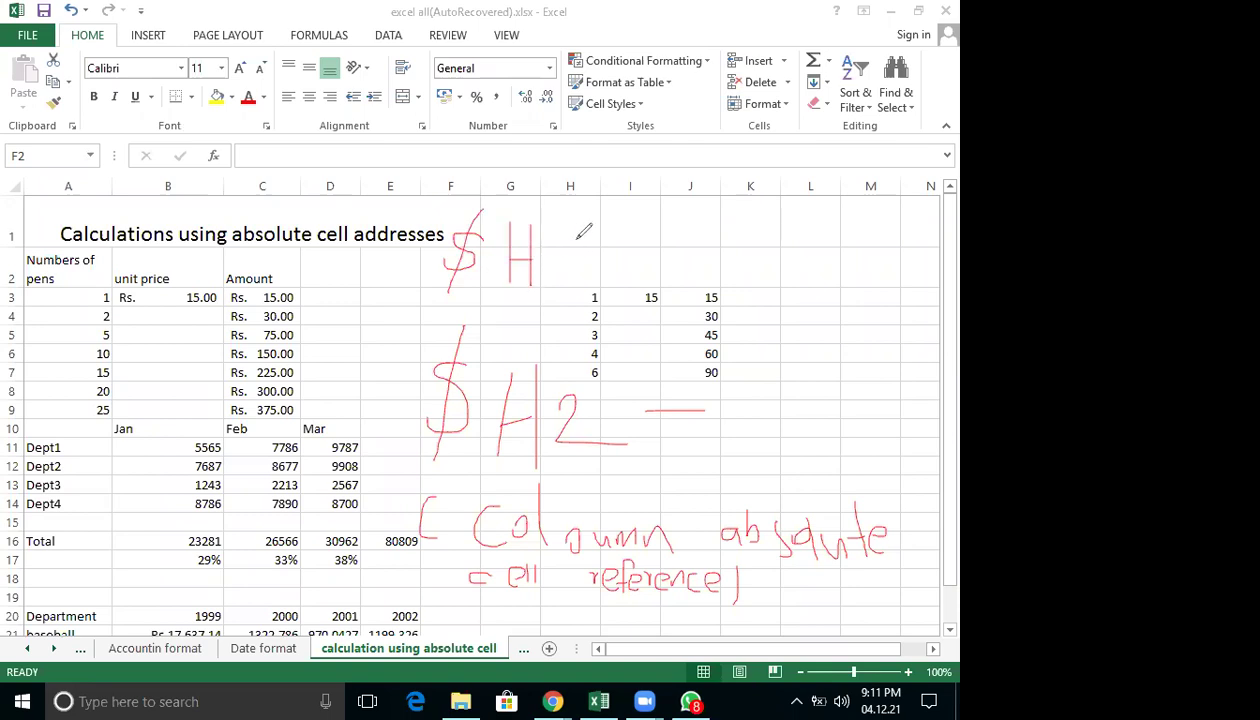
{"action": "left_click_drag", "start_coordinate": [585, 226], "coordinate": [560, 282]}
{"action": "left_click_drag", "start_coordinate": [617, 213], "coordinate": [567, 292]}
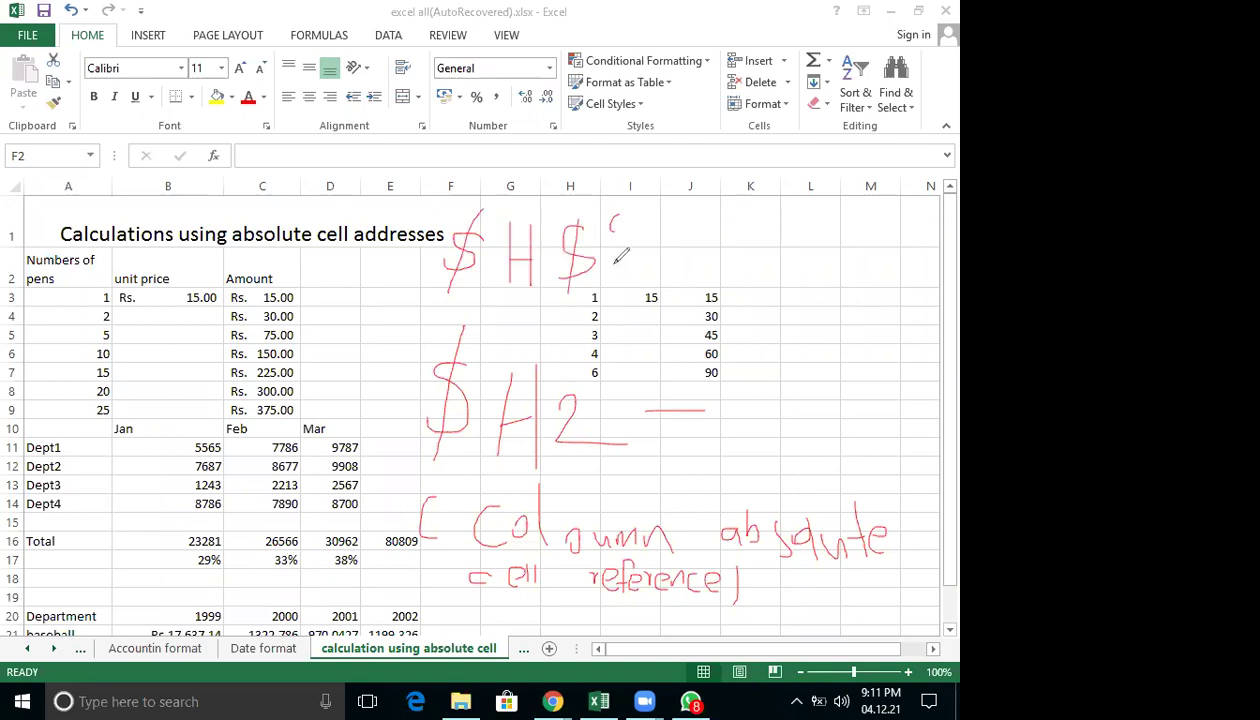
{"action": "left_click_drag", "start_coordinate": [612, 226], "coordinate": [677, 262]}
{"action": "mouse_move", "coordinate": [688, 258]}
{"action": "left_mouse_down"}
{"action": "mouse_move", "coordinate": [768, 260]}
{"action": "mouse_move", "coordinate": [688, 265]}
{"action": "left_mouse_up"}
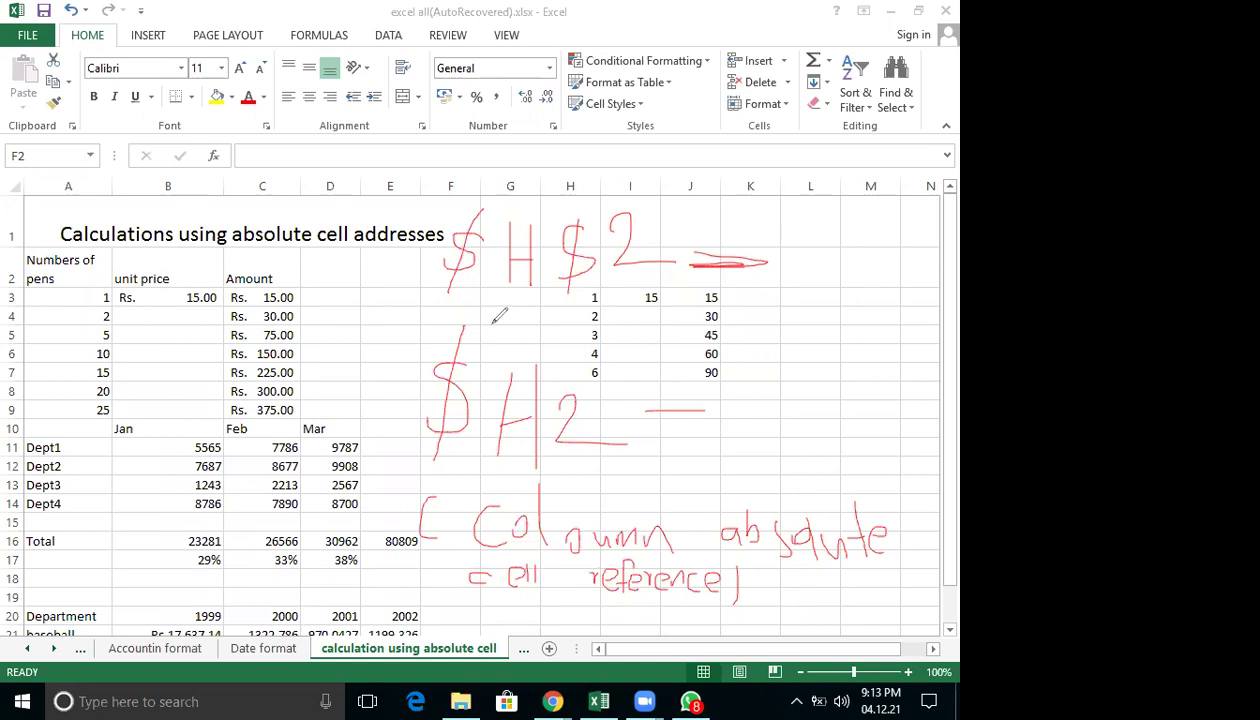
{"action": "left_click", "coordinate": [288, 445]}
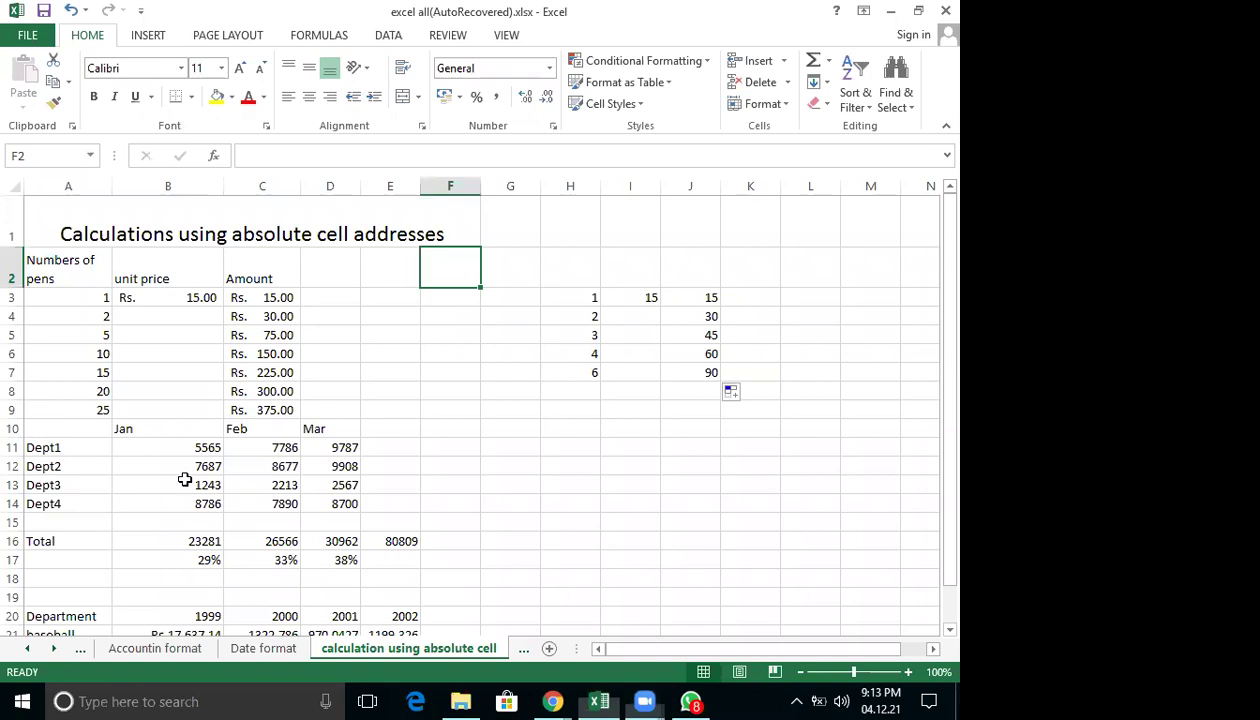
Fill the pen table's header cells A2:C2 with yellow and apply All Borders to the range A2:C9.
{"action": "left_click_drag", "start_coordinate": [355, 560], "coordinate": [272, 276]}
{"action": "left_click", "coordinate": [217, 97]}
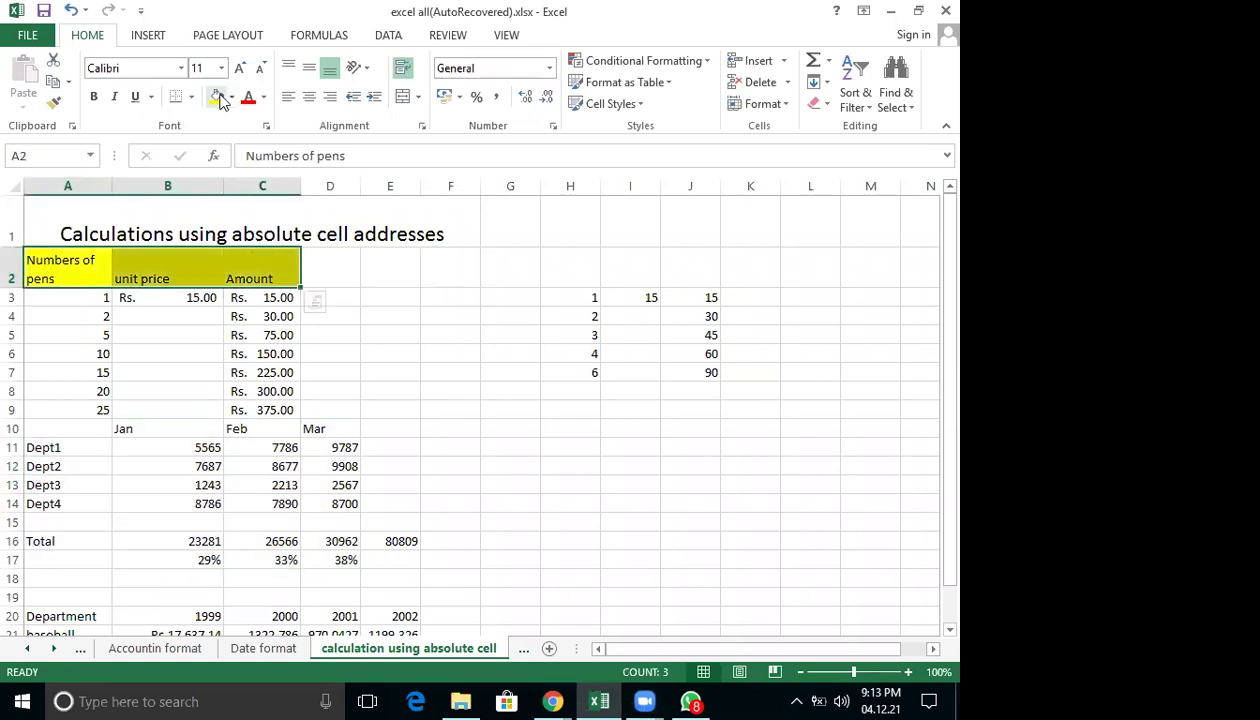
{"action": "left_click", "coordinate": [105, 410], "text": "shift"}
{"action": "left_click", "coordinate": [284, 408], "text": "shift"}
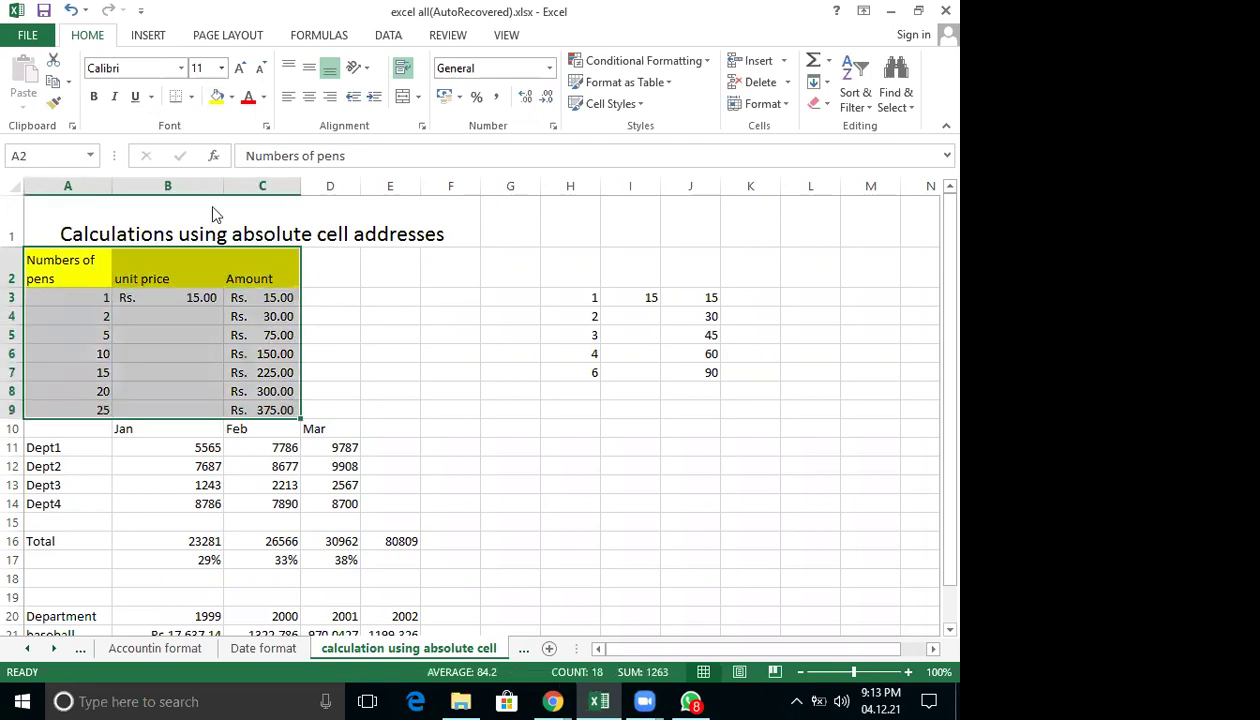
{"action": "left_click", "coordinate": [192, 97]}
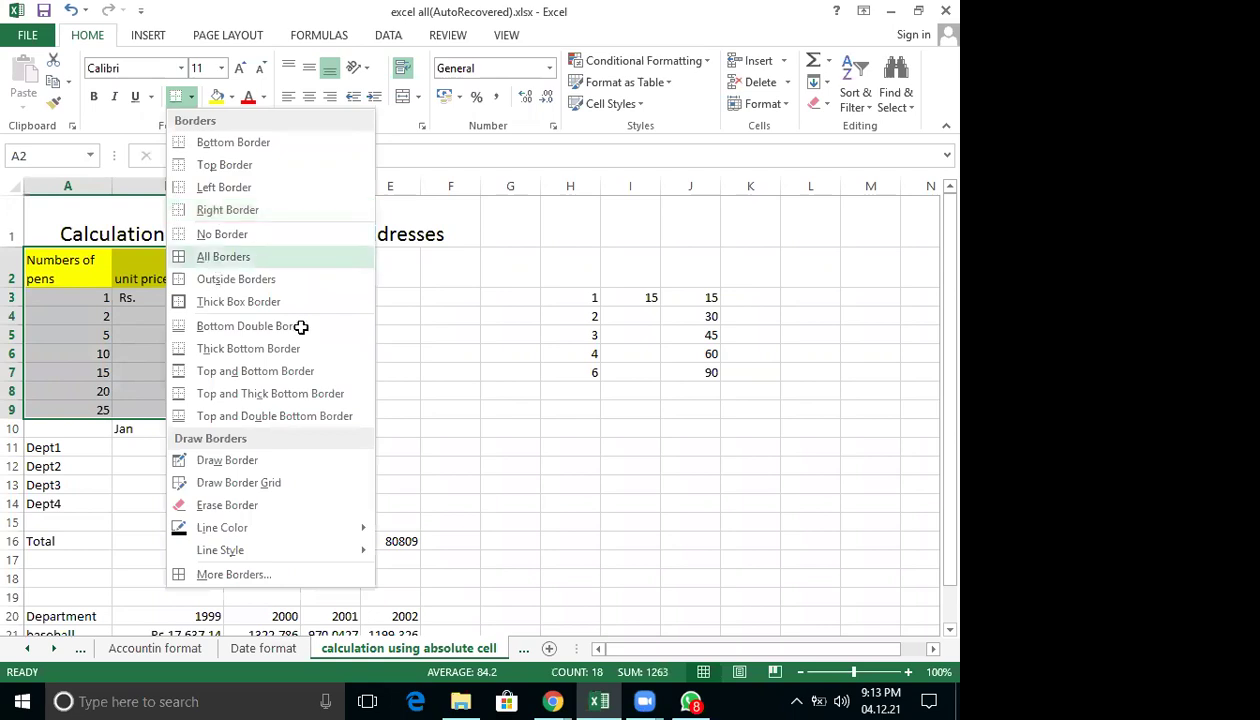
{"action": "left_click", "coordinate": [223, 256]}
{"action": "left_click", "coordinate": [330, 353]}
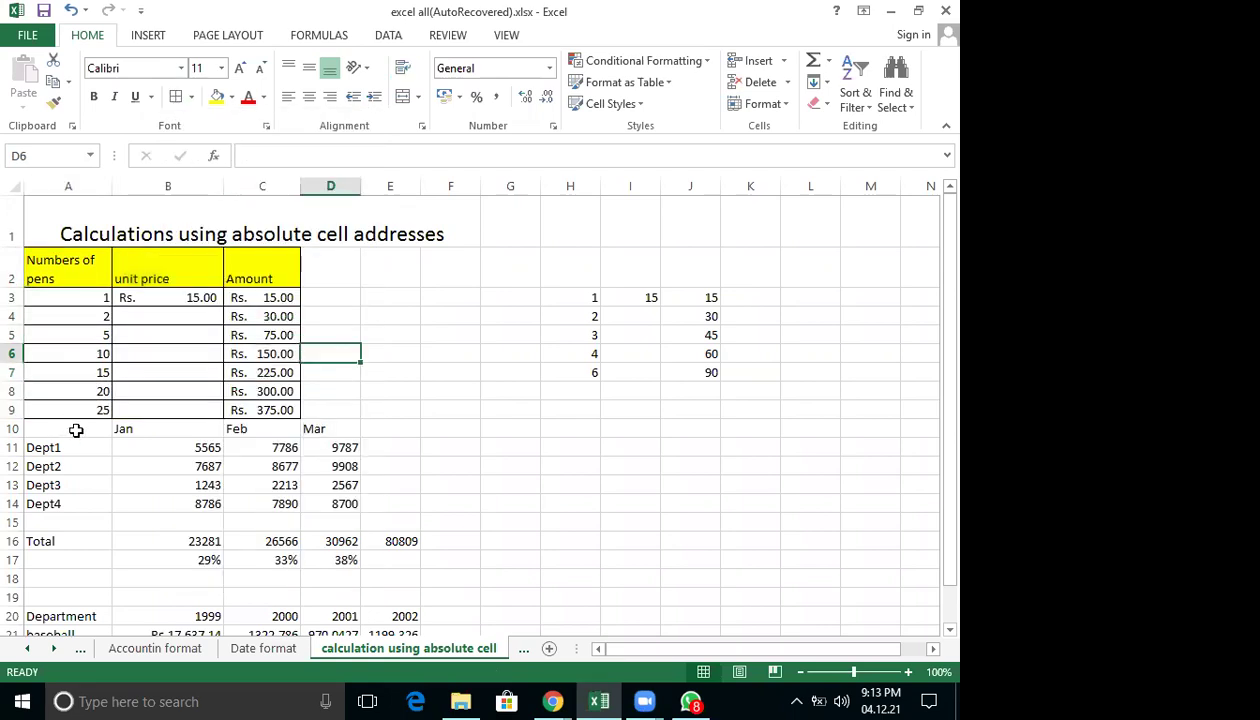
Apply All Borders to the monthly department table in A10:D17, including its total and percentage rows.
{"action": "left_click_drag", "start_coordinate": [76, 430], "coordinate": [352, 558]}
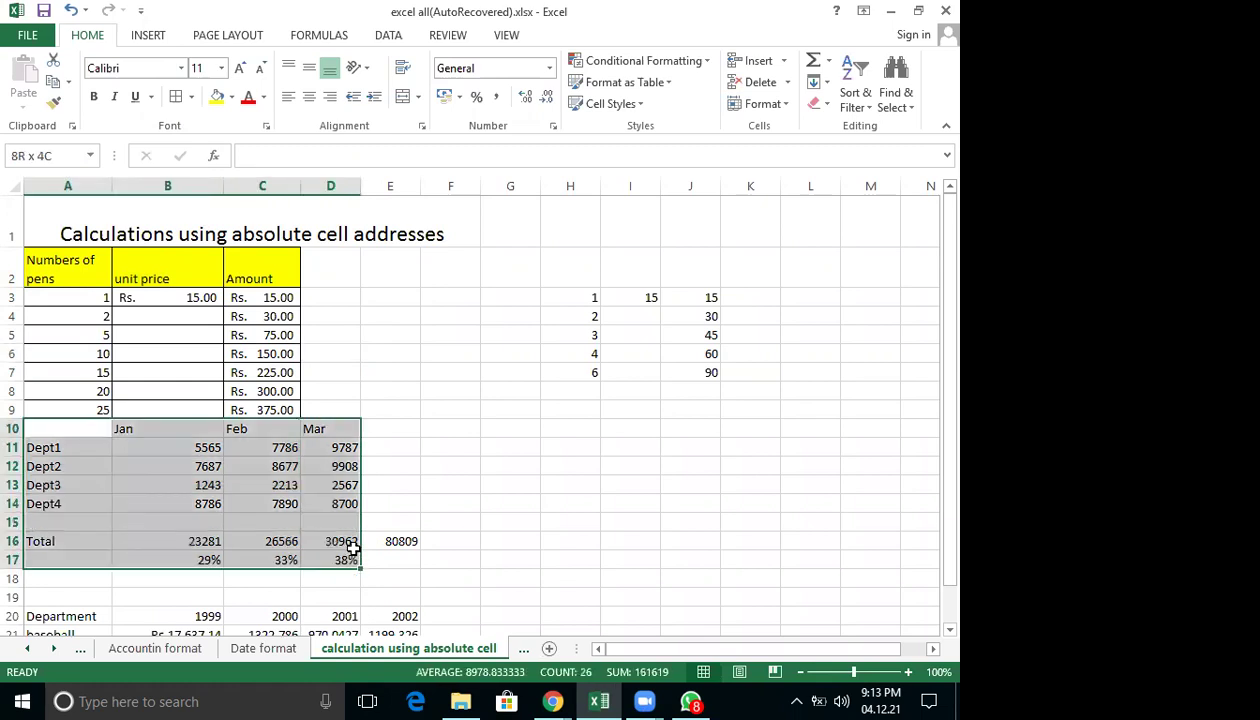
{"action": "left_click", "coordinate": [175, 100]}
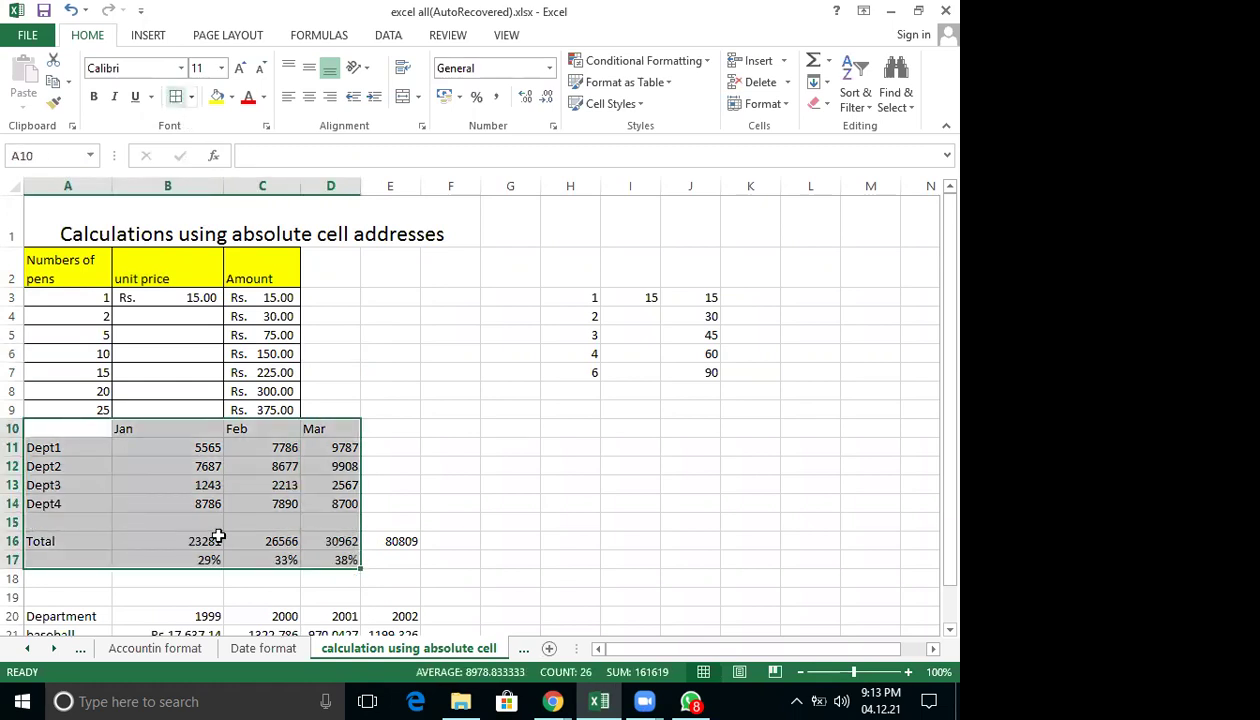
{"action": "left_click", "coordinate": [168, 541]}
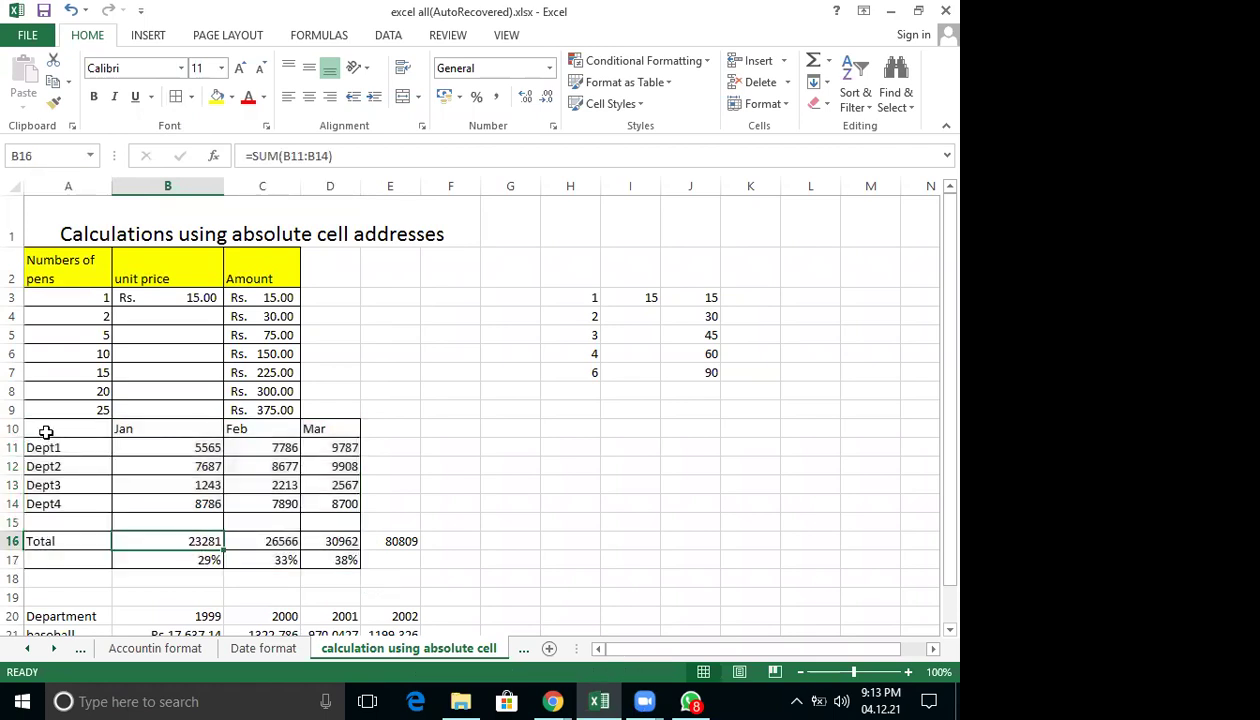
Fill the month header row A10:D10 and the percentage cells B17:D17 with yellow.
{"action": "left_click_drag", "start_coordinate": [68, 428], "coordinate": [324, 559]}
{"action": "left_click_drag", "start_coordinate": [333, 429], "coordinate": [333, 429]}
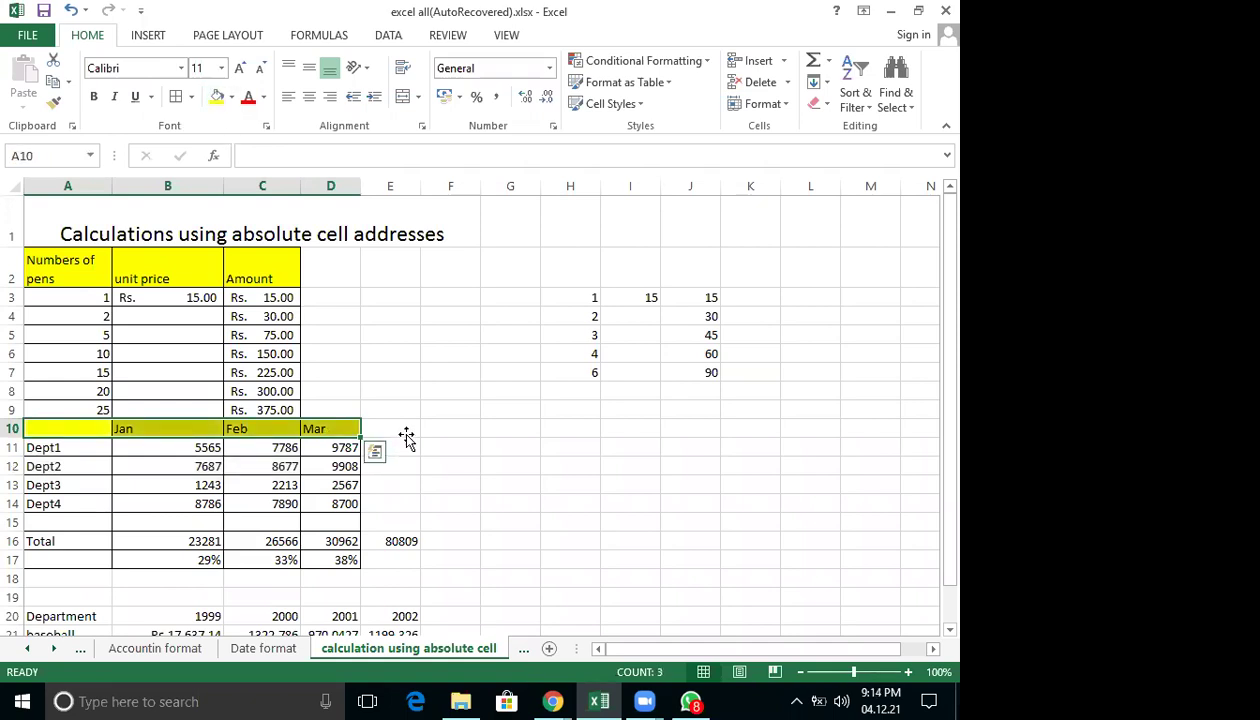
{"action": "left_click", "coordinate": [406, 437]}
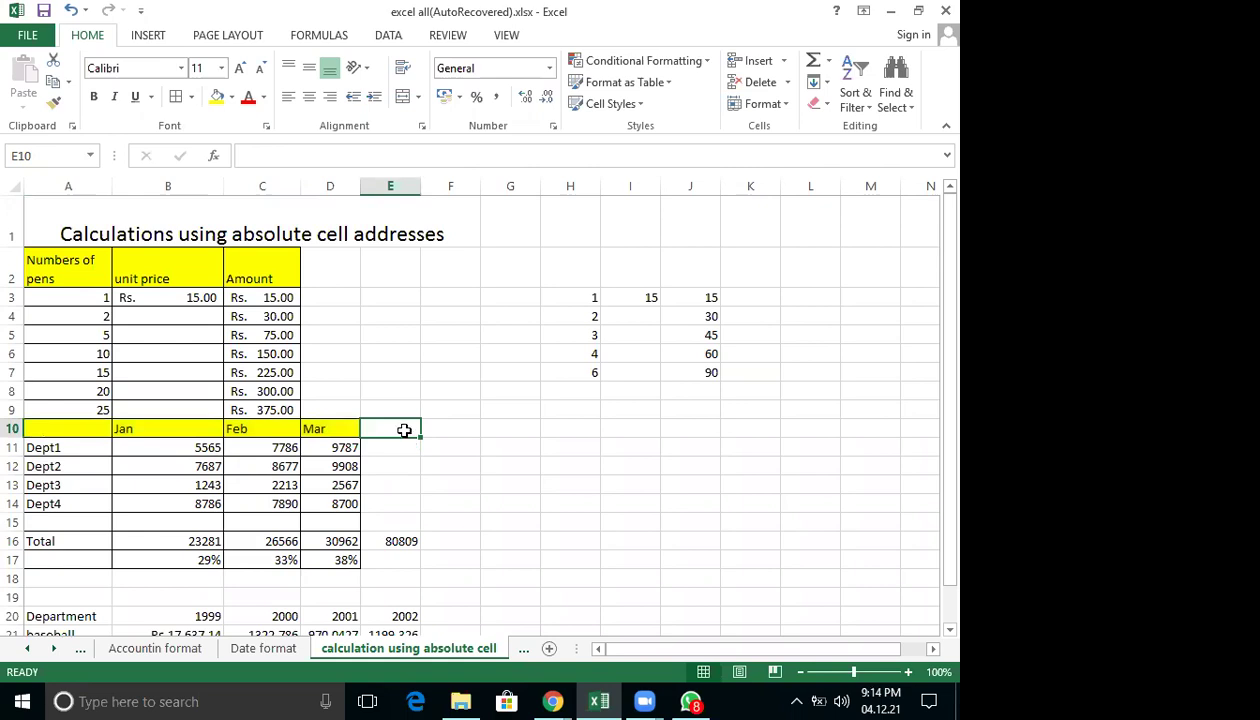
{"action": "left_click_drag", "start_coordinate": [200, 560], "coordinate": [355, 560]}
{"action": "left_click", "coordinate": [217, 96]}
{"action": "left_click", "coordinate": [442, 557]}
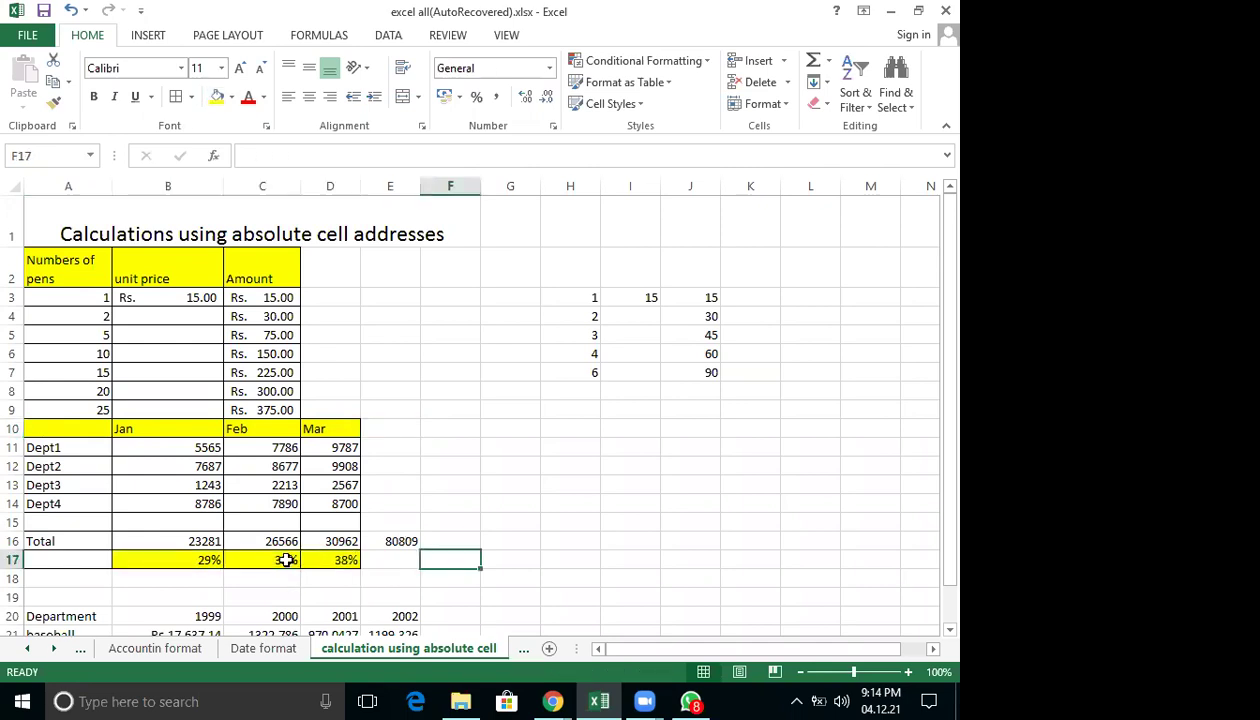
Review the formulas in the total and percentage rows of the monthly table, including E16, and select the range A10:D17.
{"action": "left_click", "coordinate": [203, 560]}
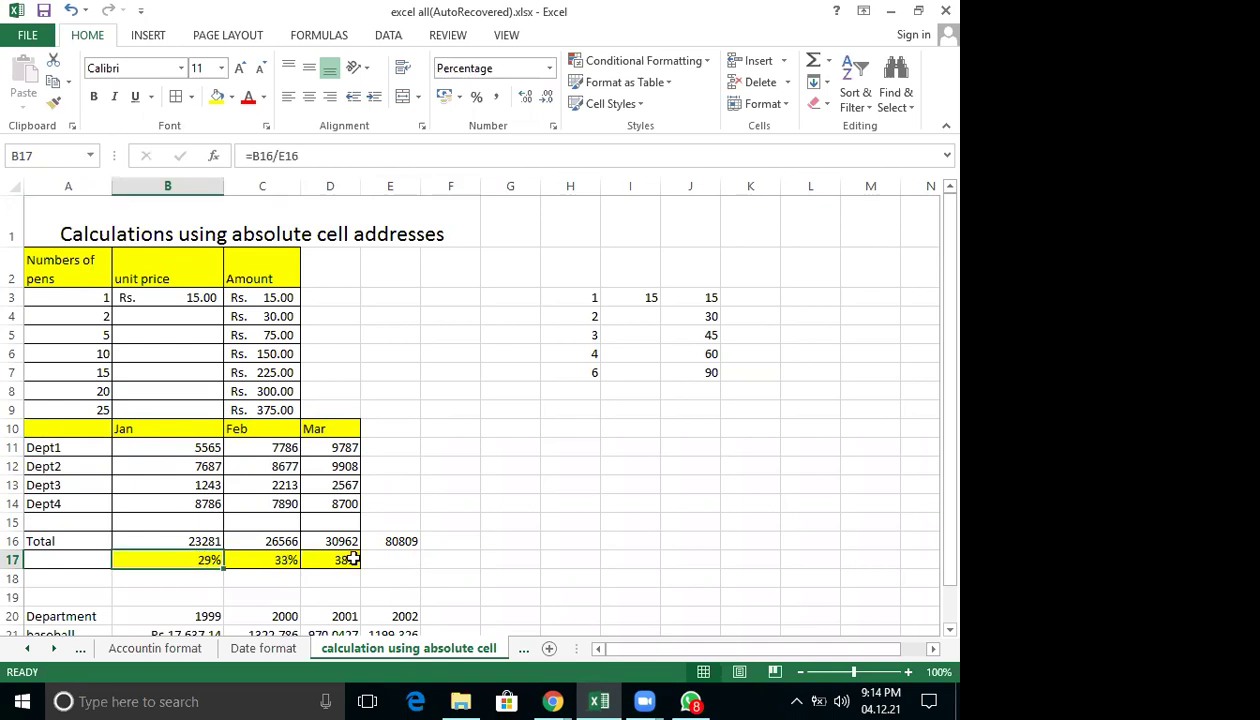
{"action": "left_click", "coordinate": [510, 522]}
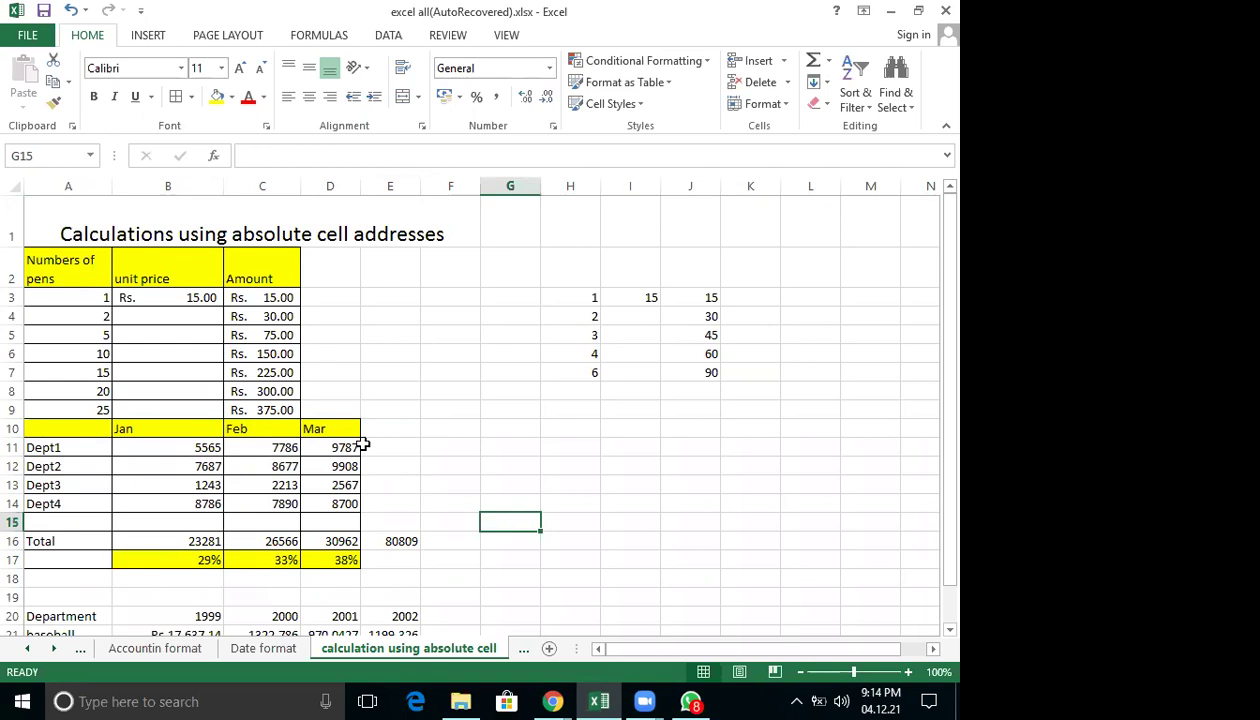
{"action": "left_click", "coordinate": [40, 424]}
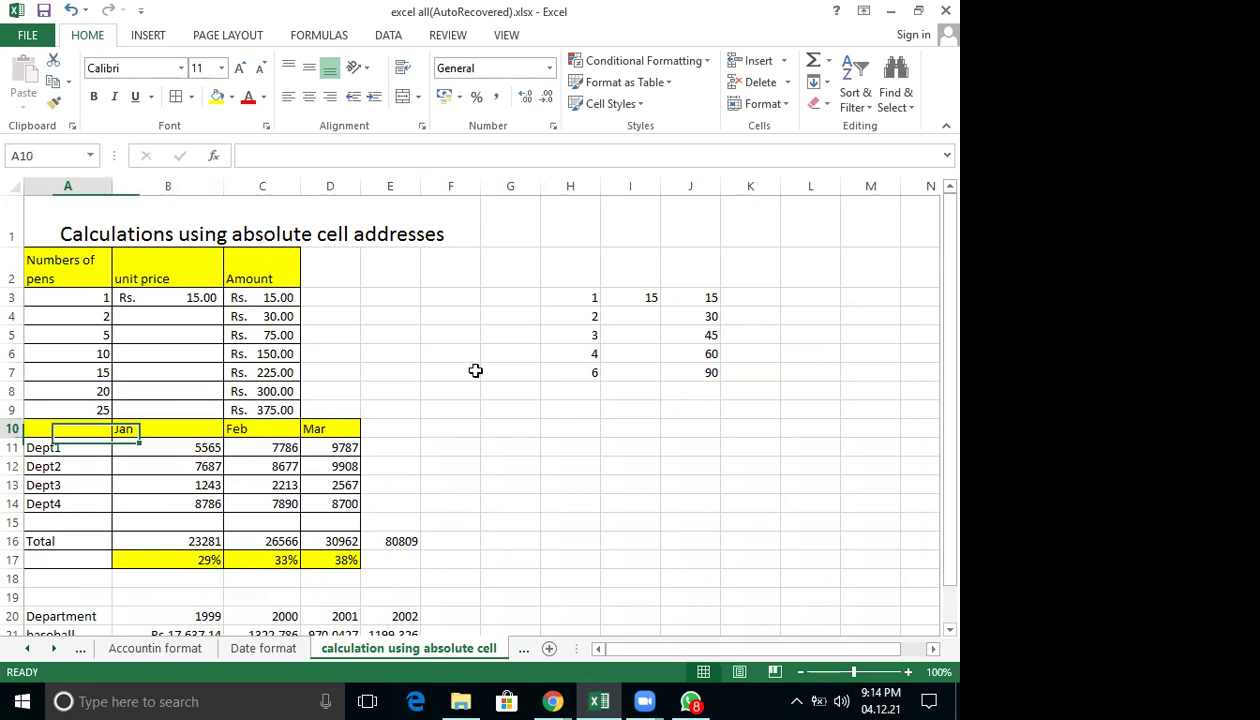
{"action": "mouse_move", "coordinate": [70, 428]}
{"action": "left_mouse_down"}
{"action": "mouse_move", "coordinate": [337, 478]}
{"action": "mouse_move", "coordinate": [344, 560]}
{"action": "left_mouse_up"}
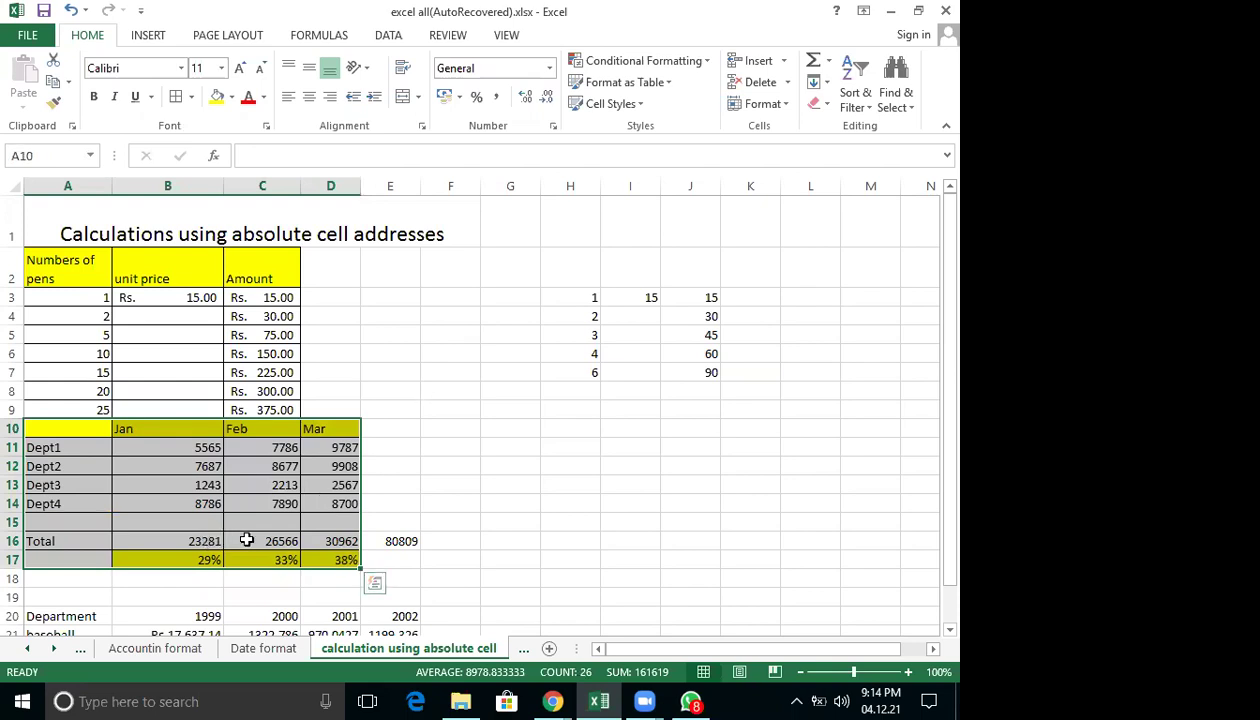
{"action": "left_click", "coordinate": [243, 533]}
{"action": "left_click", "coordinate": [330, 535]}
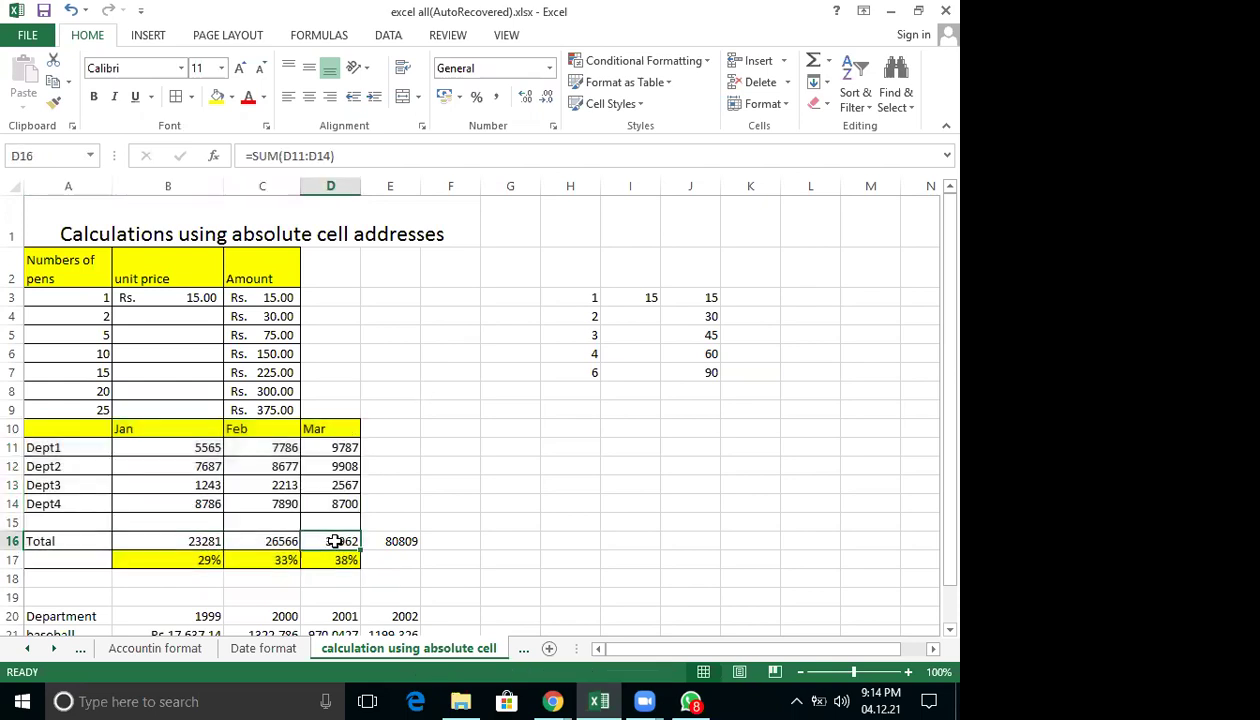
{"action": "left_click", "coordinate": [212, 561]}
{"action": "left_click", "coordinate": [347, 561]}
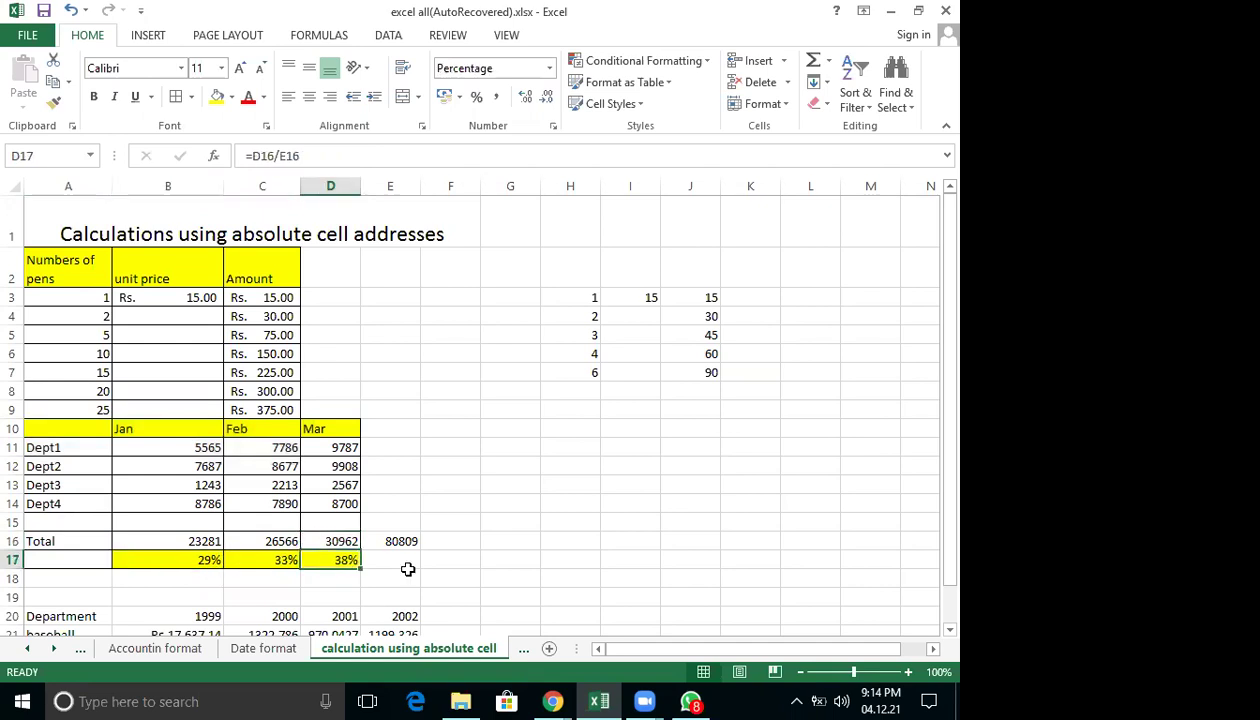
{"action": "left_click", "coordinate": [404, 540]}
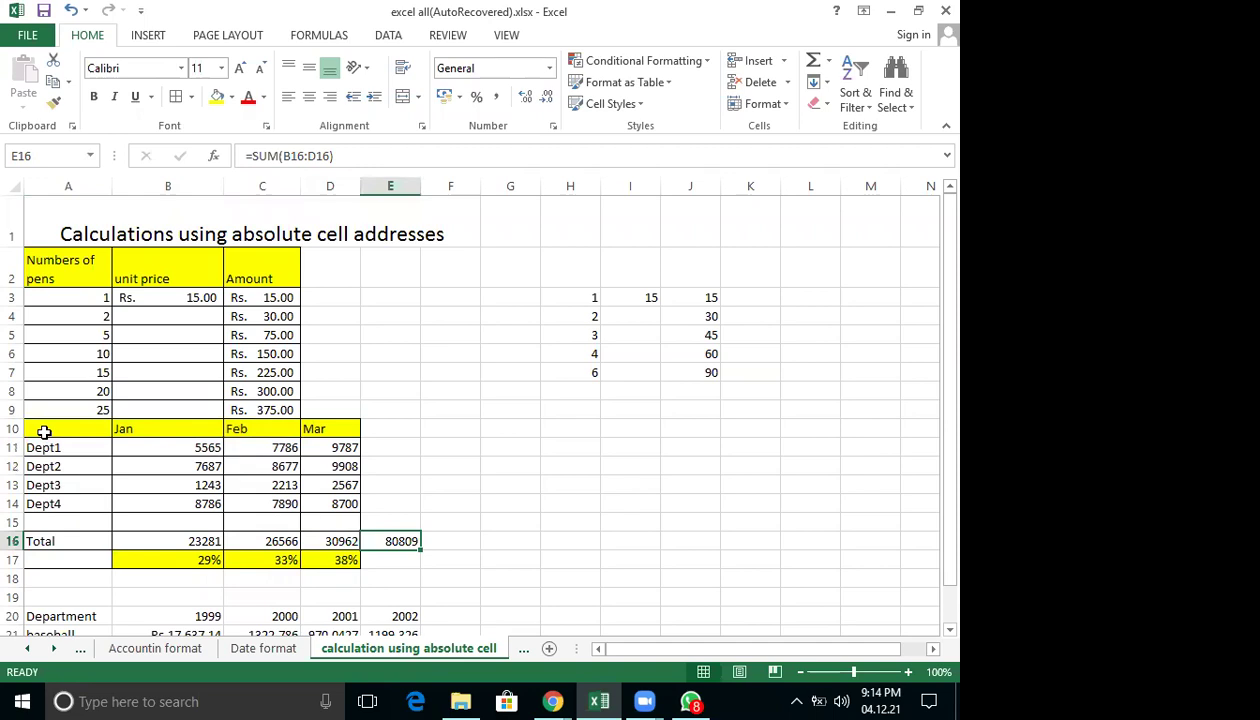
{"action": "left_click_drag", "start_coordinate": [44, 431], "coordinate": [337, 561]}
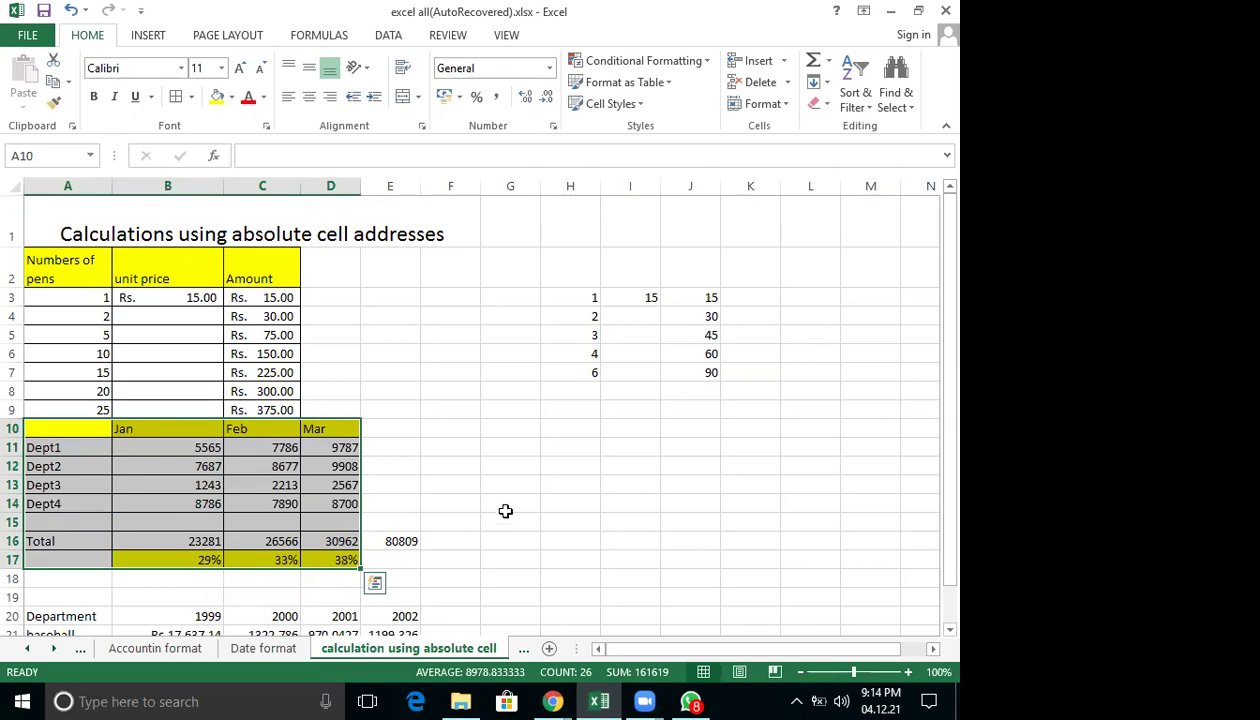
{"action": "scroll", "coordinate": [520, 522], "scroll_direction": "down", "scroll_amount": 5}
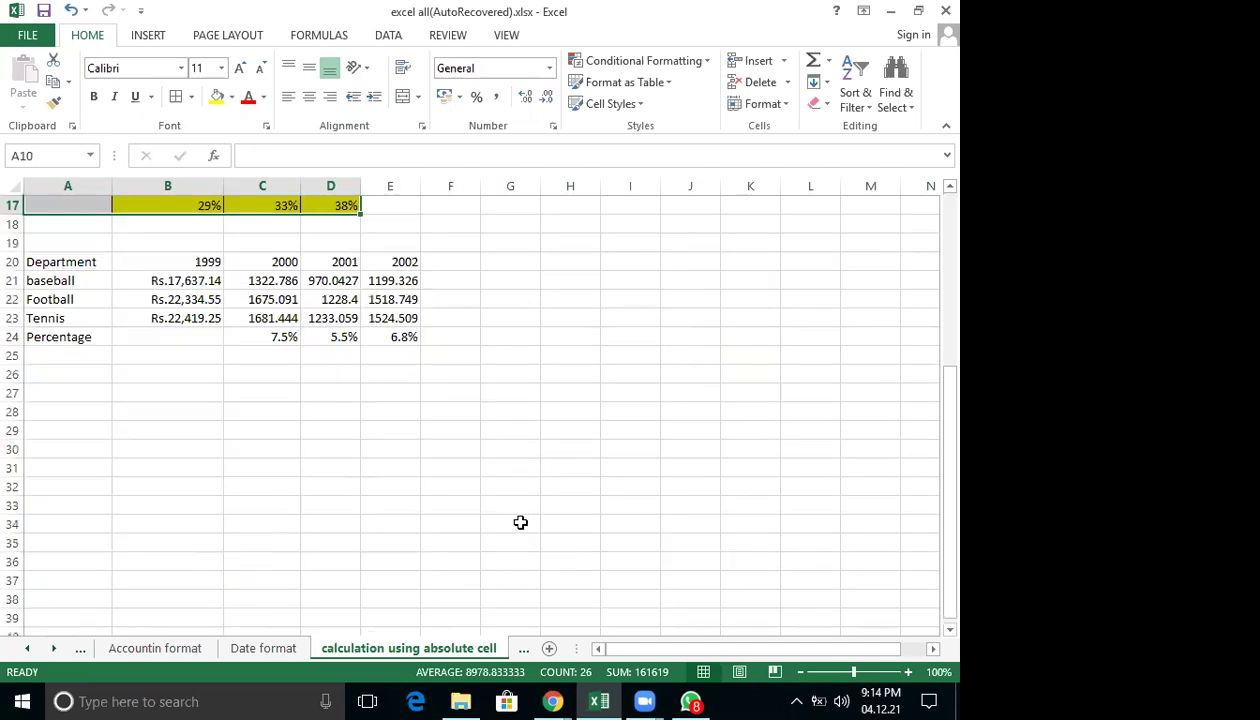
{"action": "scroll", "coordinate": [520, 522], "scroll_direction": "up", "scroll_amount": 5}
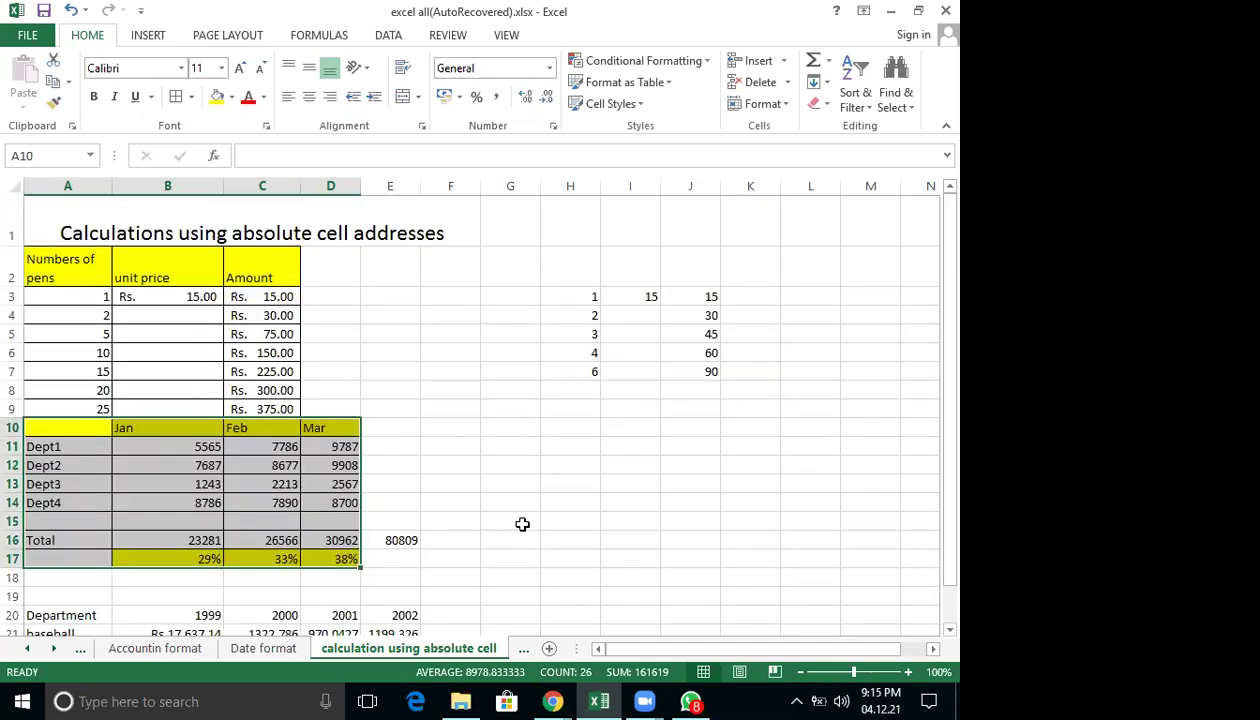
{"action": "scroll", "coordinate": [522, 524], "scroll_direction": "down", "scroll_amount": 3}
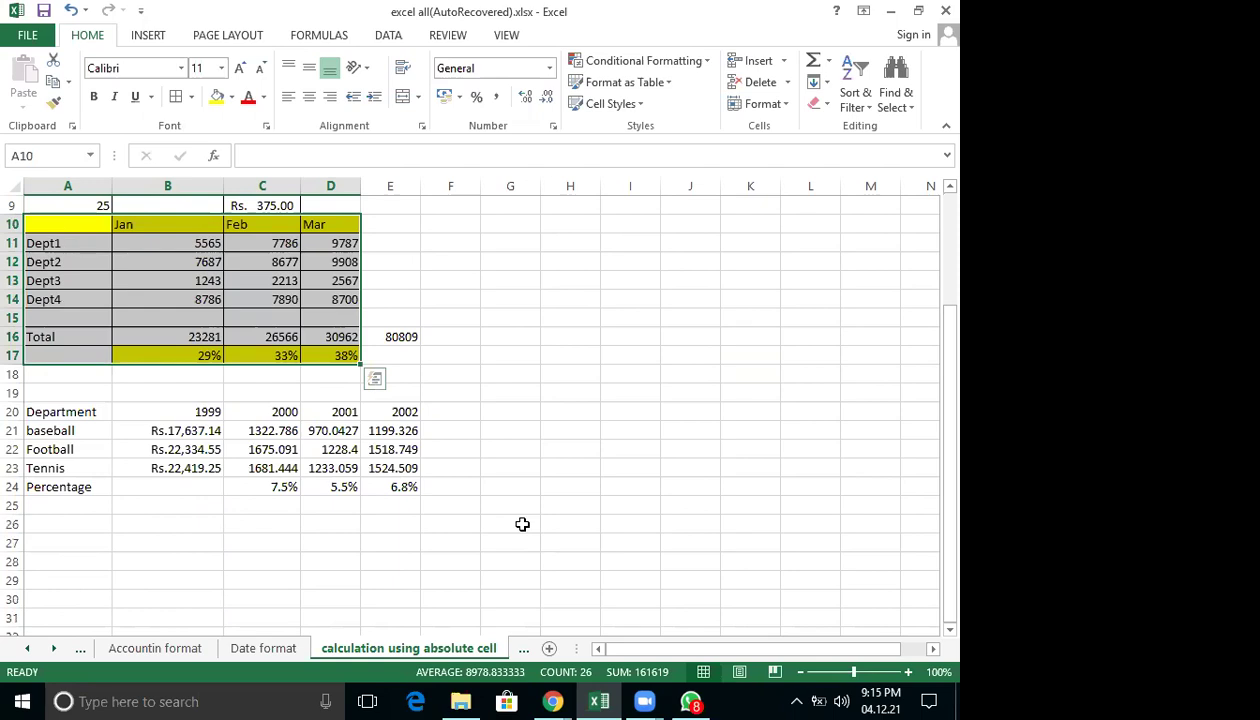
{"action": "scroll", "coordinate": [522, 524], "scroll_direction": "up", "scroll_amount": 1}
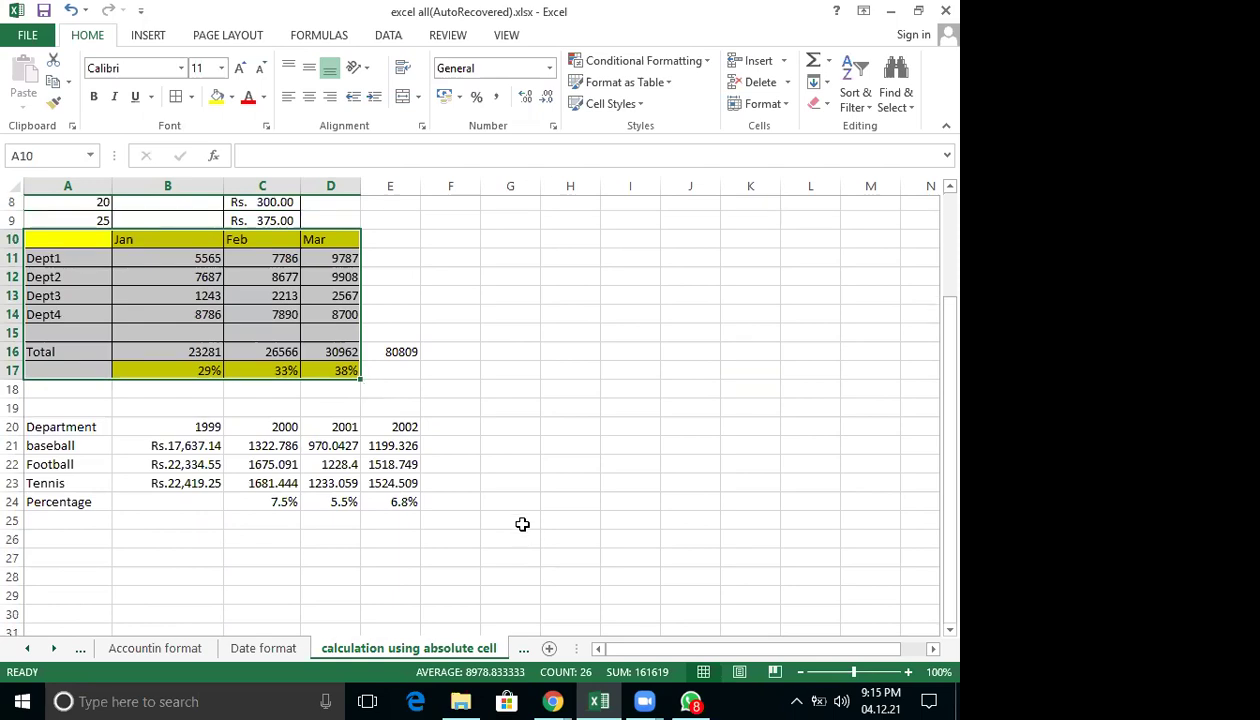
{"action": "scroll", "coordinate": [522, 524], "scroll_direction": "up", "scroll_amount": 3}
{"action": "scroll", "coordinate": [522, 524], "scroll_direction": "down", "scroll_amount": 3}
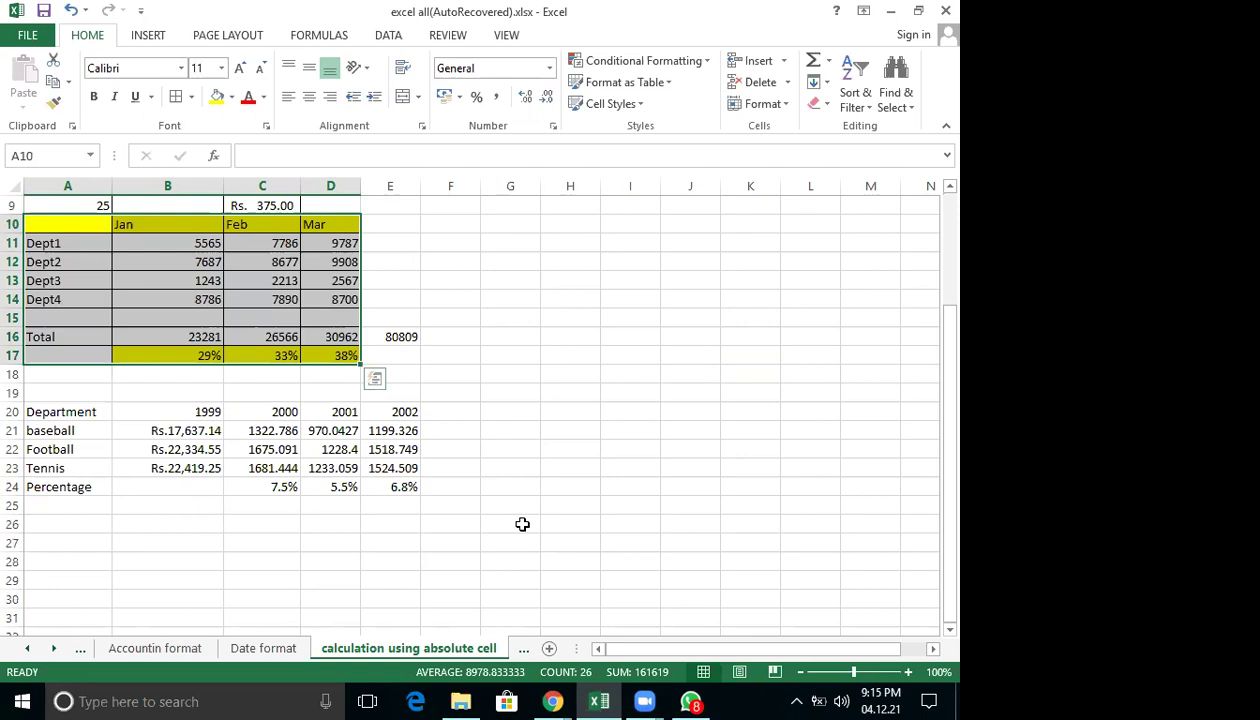
{"action": "scroll", "coordinate": [522, 524], "scroll_direction": "up", "scroll_amount": 3}
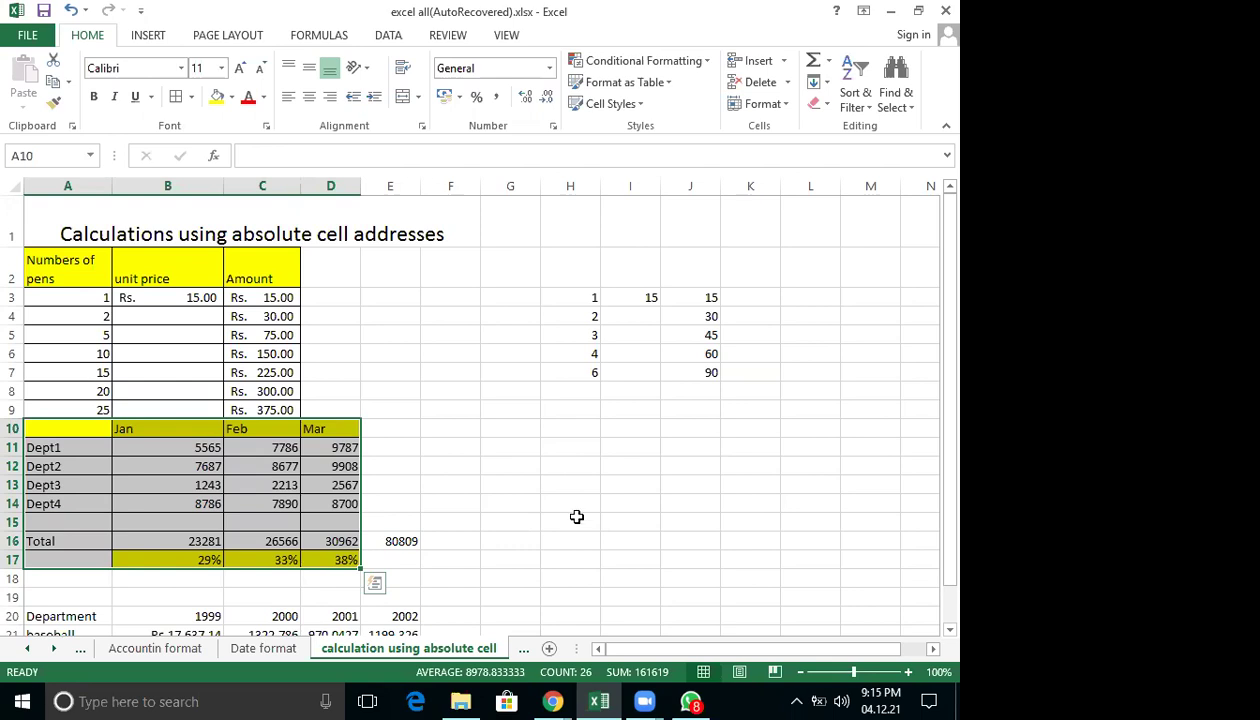
{"action": "scroll", "coordinate": [575, 504], "scroll_direction": "down", "scroll_amount": 2}
{"action": "scroll", "coordinate": [575, 504], "scroll_direction": "up", "scroll_amount": 2}
Examine the baseball value for 1999, the percentages in C24:E24 and the Tennis formula for 2002 in the yearly department table.
{"action": "scroll", "coordinate": [577, 500], "scroll_direction": "down", "scroll_amount": 3}
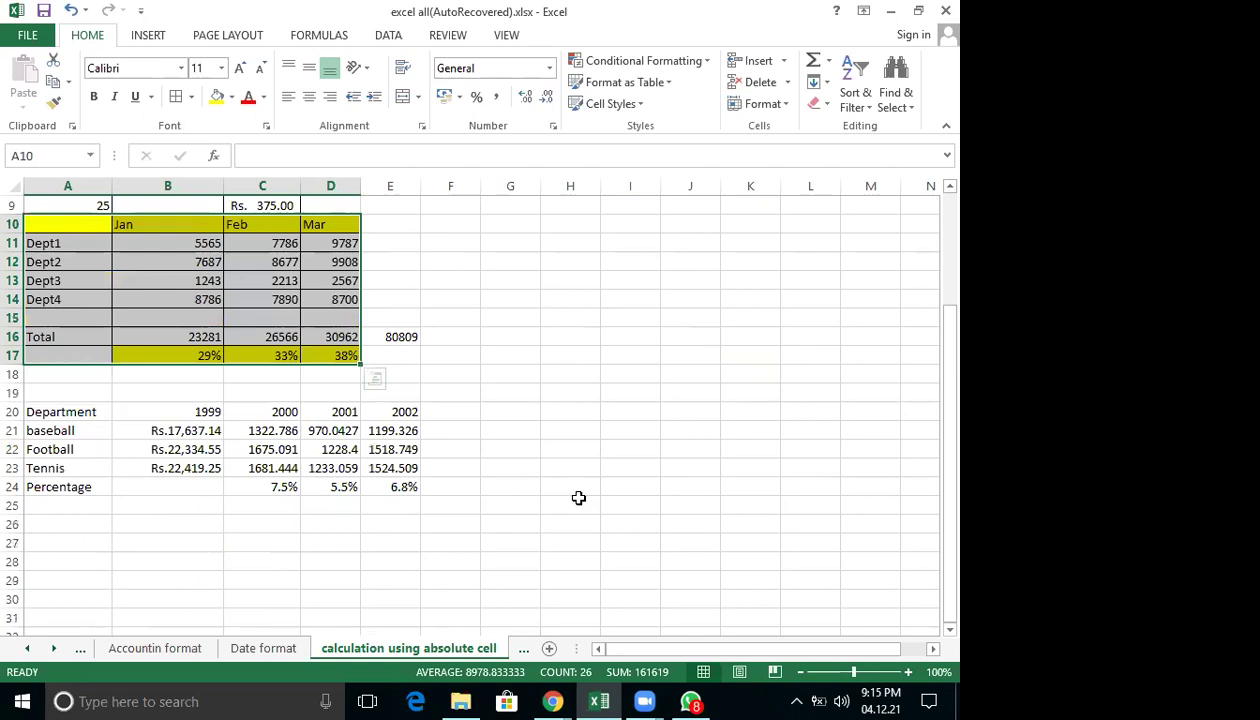
{"action": "left_click", "coordinate": [183, 437]}
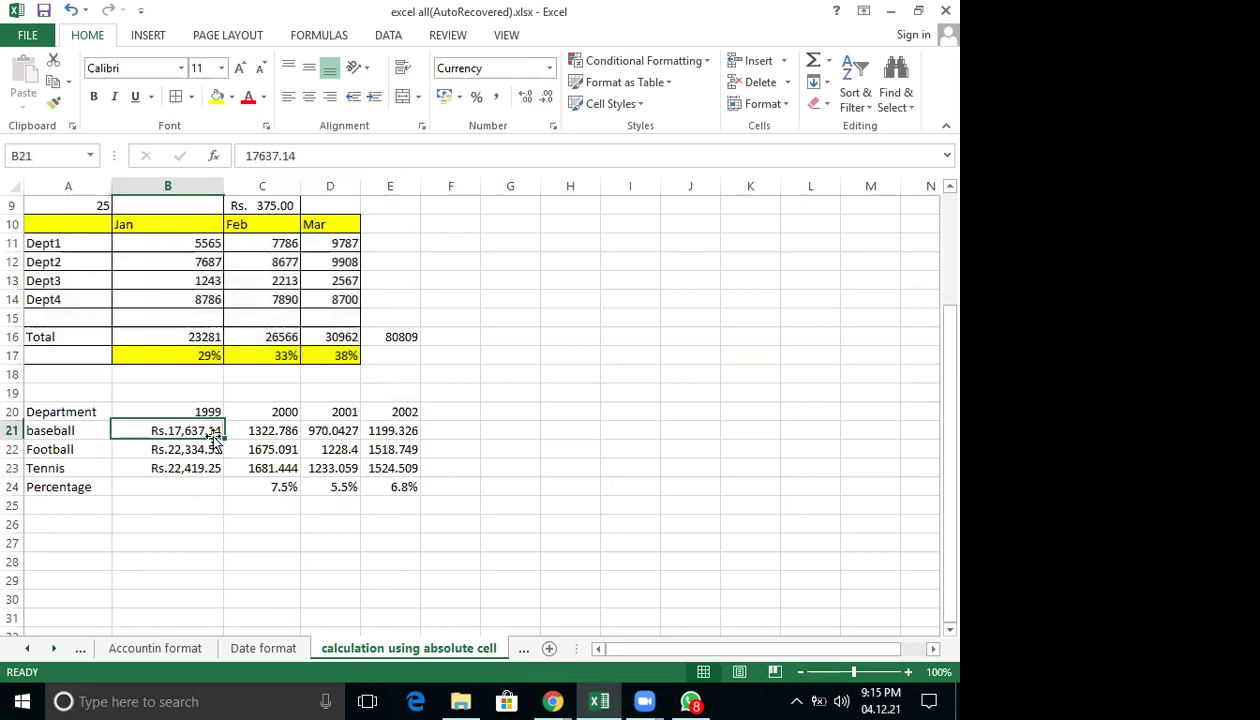
{"action": "left_click", "coordinate": [248, 436]}
{"action": "left_click", "coordinate": [180, 430]}
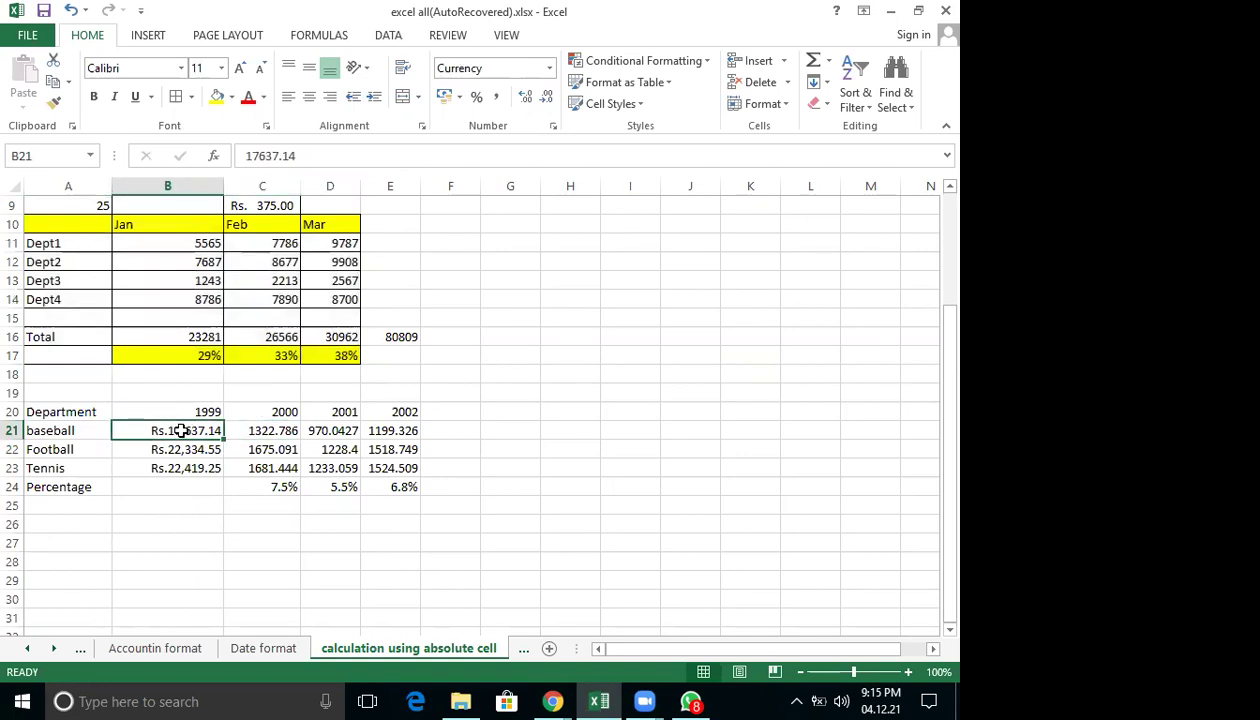
{"action": "left_click", "coordinate": [280, 487]}
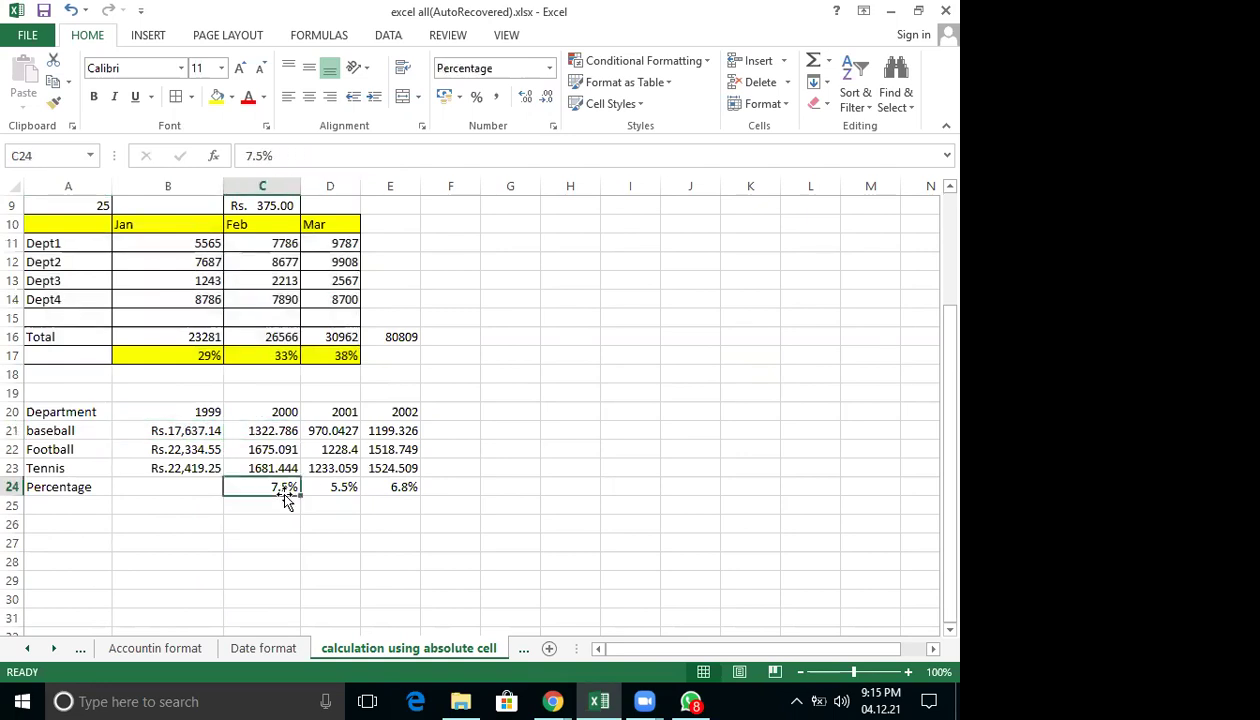
{"action": "left_click", "coordinate": [326, 487]}
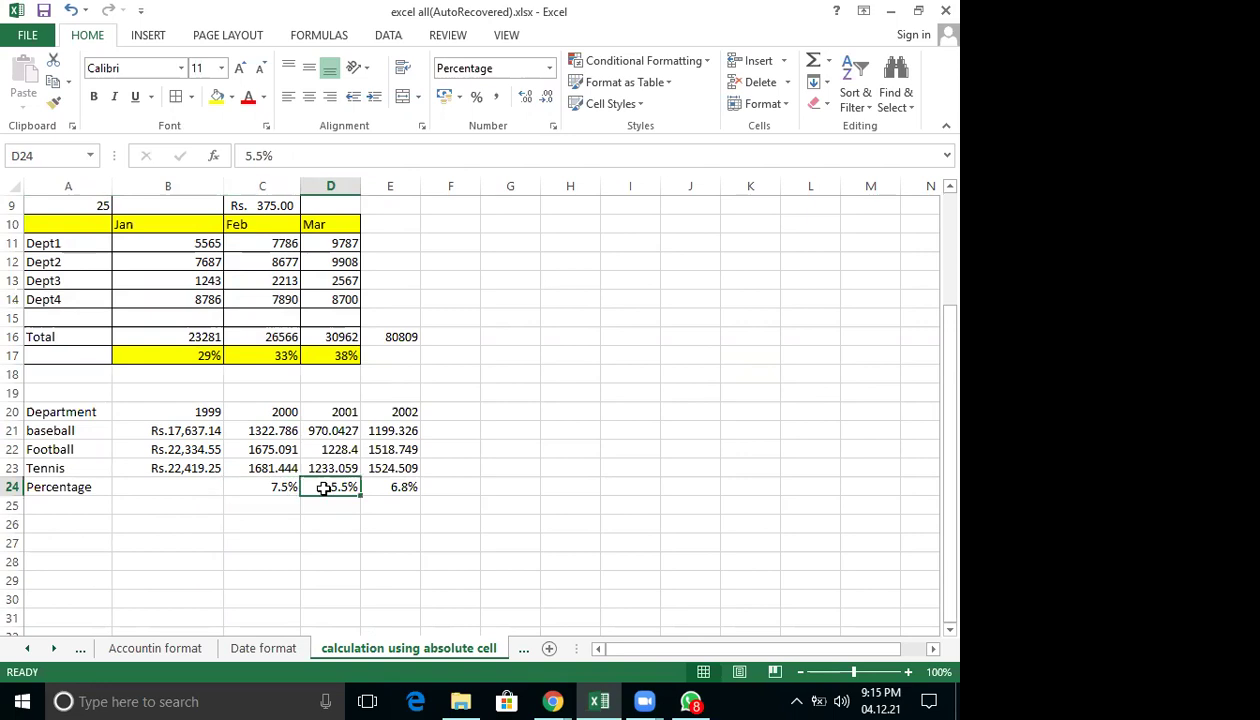
{"action": "left_click", "coordinate": [397, 487]}
{"action": "key", "text": "Up"}
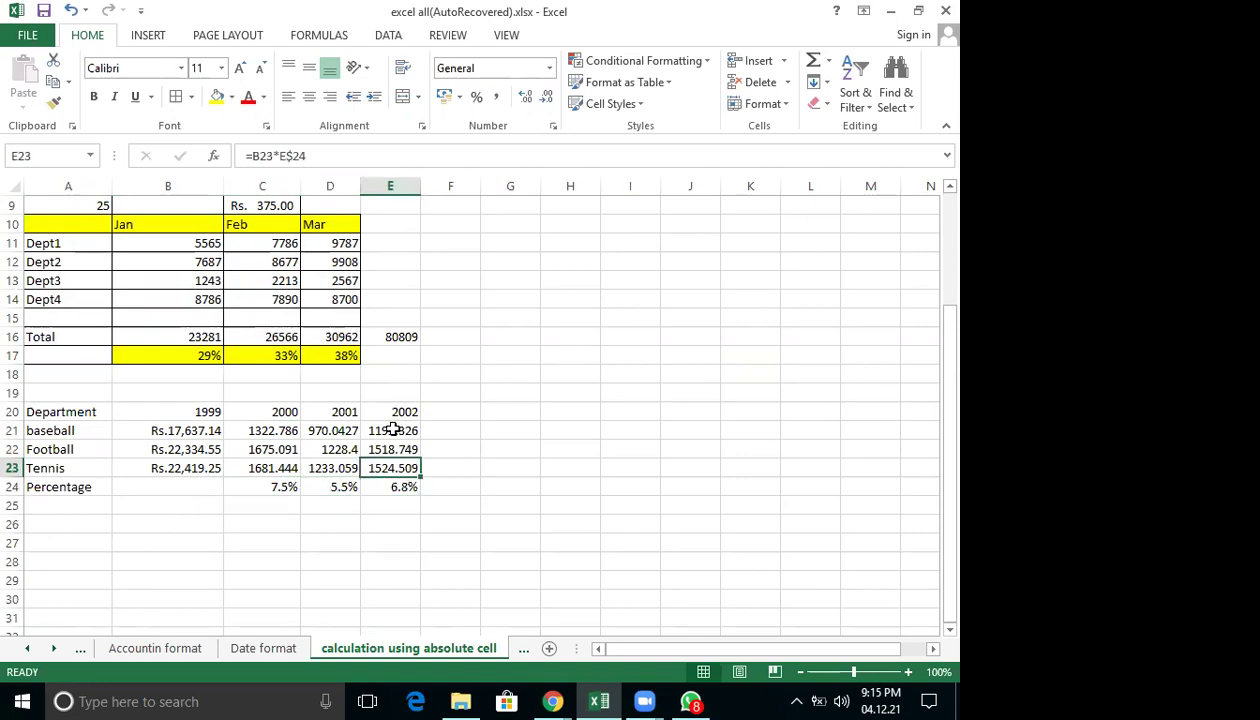
{"action": "scroll", "coordinate": [392, 432], "scroll_direction": "up", "scroll_amount": 3}
{"action": "scroll", "coordinate": [390, 436], "scroll_direction": "down", "scroll_amount": 3}
{"action": "key", "text": "F1"}
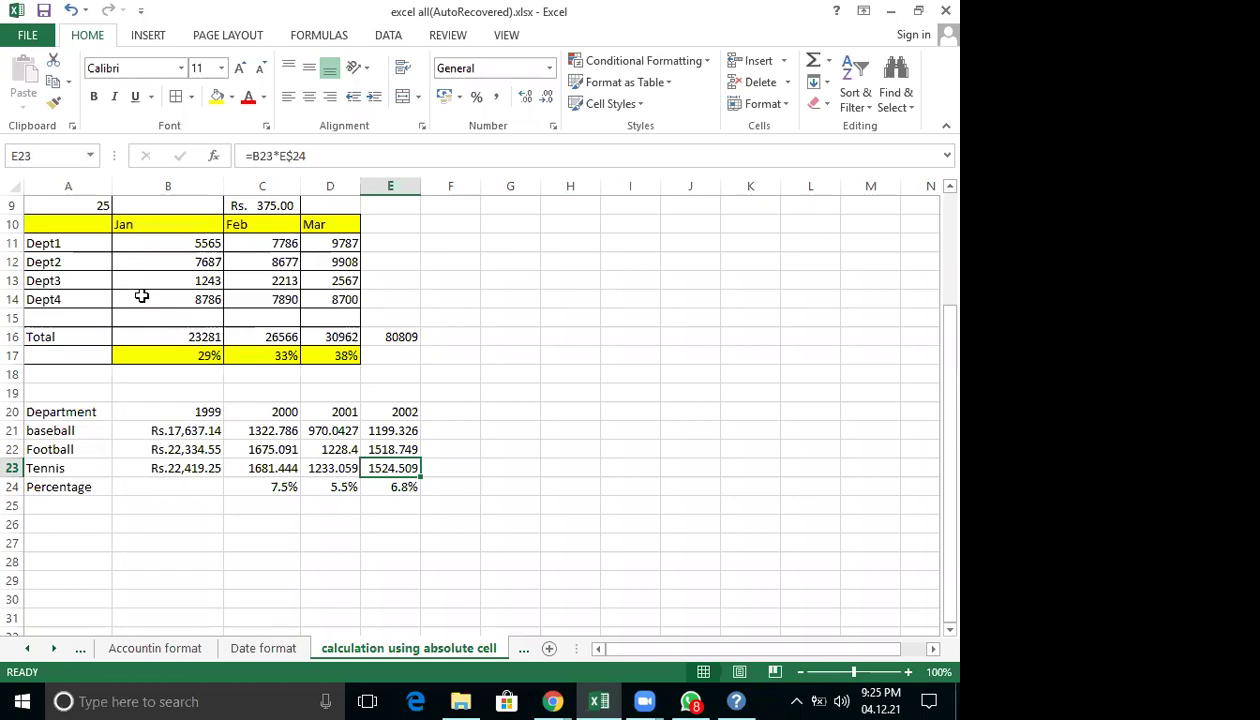
Handwrite "=Sum( )" in the empty area beside the yearly table and circle the January values B11:B14 with the annotation pen.
{"action": "left_click", "coordinate": [204, 337]}
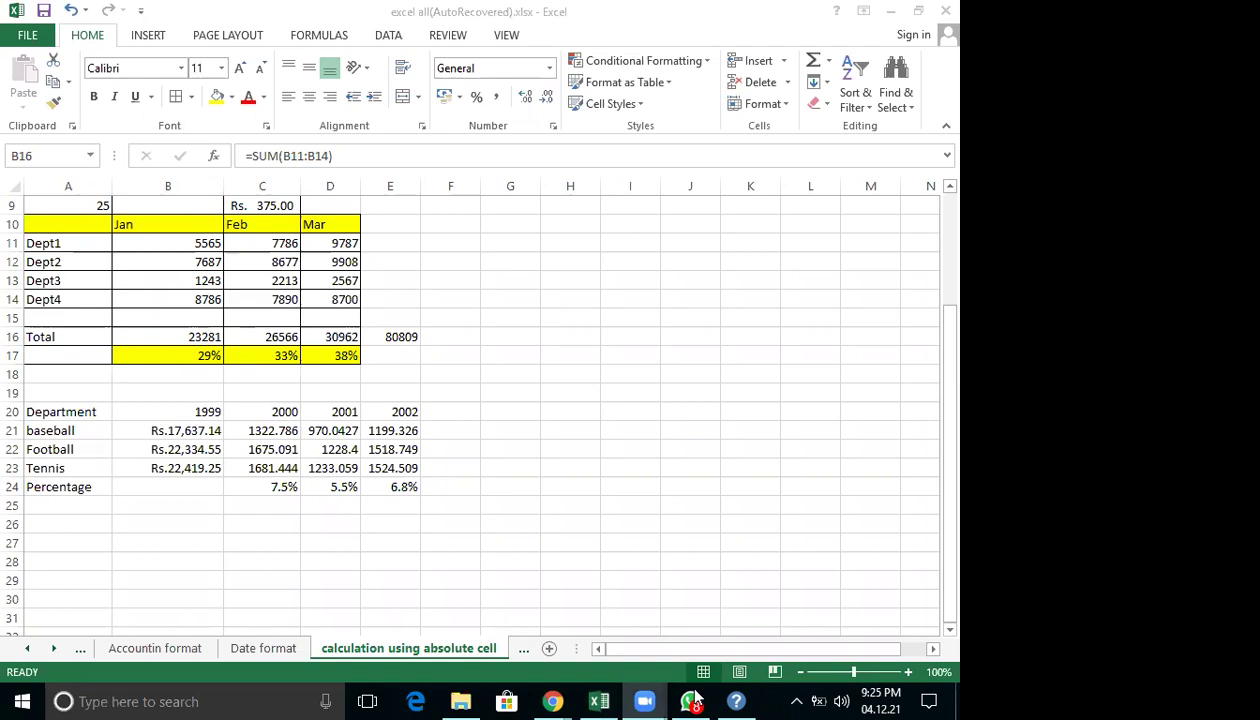
{"action": "mouse_move", "coordinate": [522, 422]}
{"action": "left_mouse_down"}
{"action": "mouse_move", "coordinate": [572, 418]}
{"action": "mouse_move", "coordinate": [560, 468]}
{"action": "left_mouse_up"}
{"action": "left_click_drag", "start_coordinate": [550, 445], "coordinate": [516, 452]}
{"action": "left_click_drag", "start_coordinate": [617, 441], "coordinate": [646, 462]}
{"action": "left_click_drag", "start_coordinate": [657, 464], "coordinate": [707, 464]}
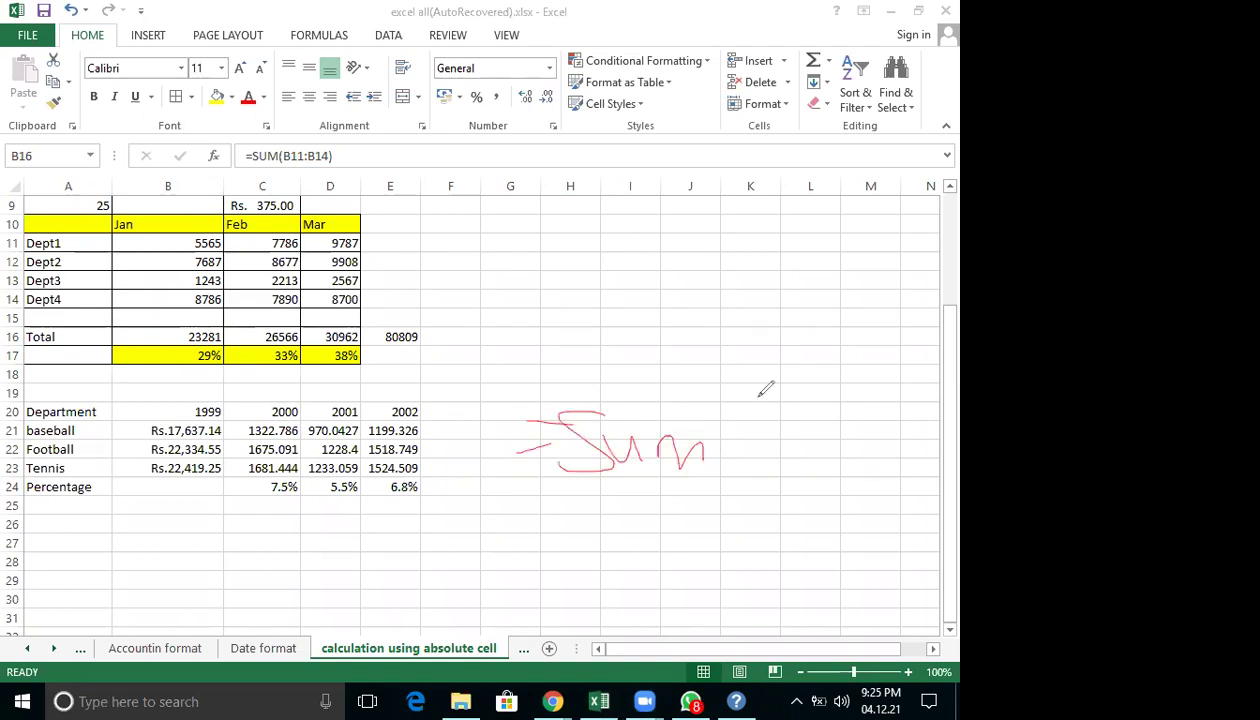
{"action": "left_click_drag", "start_coordinate": [754, 394], "coordinate": [772, 471]}
{"action": "left_click_drag", "start_coordinate": [866, 381], "coordinate": [916, 448]}
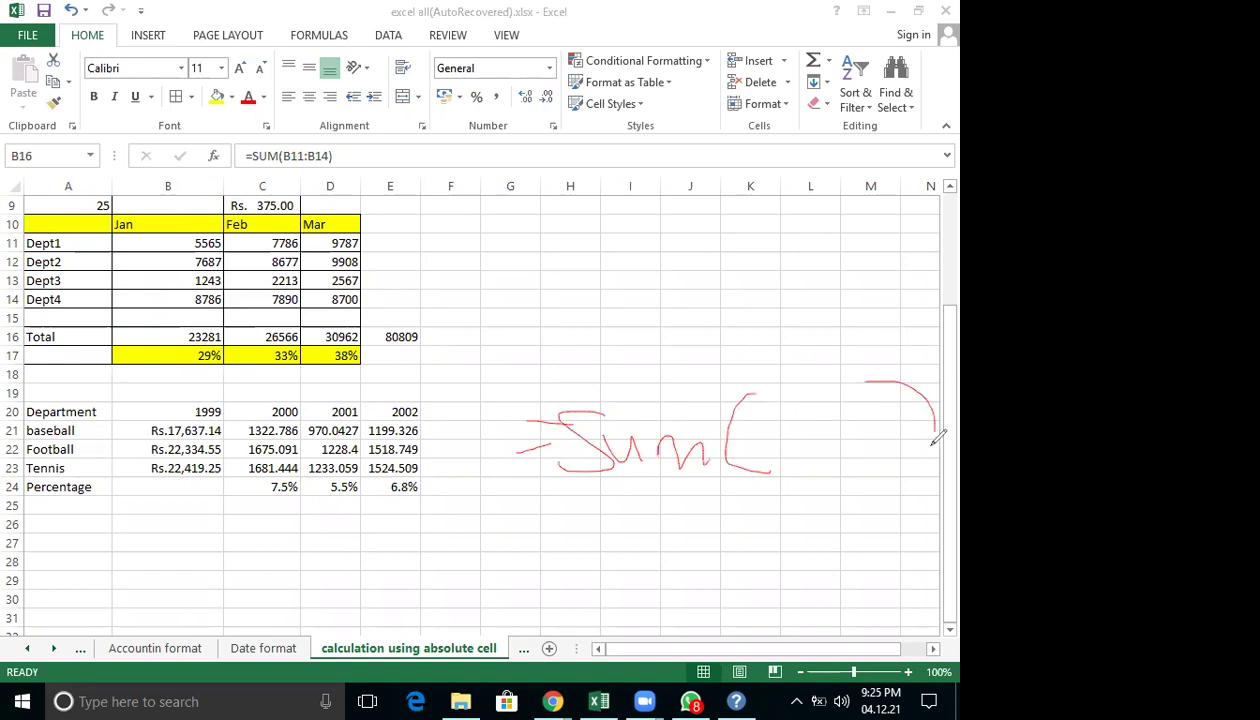
{"action": "mouse_move", "coordinate": [216, 243]}
{"action": "left_mouse_down"}
{"action": "mouse_move", "coordinate": [186, 240]}
{"action": "mouse_move", "coordinate": [228, 222]}
{"action": "left_mouse_up"}
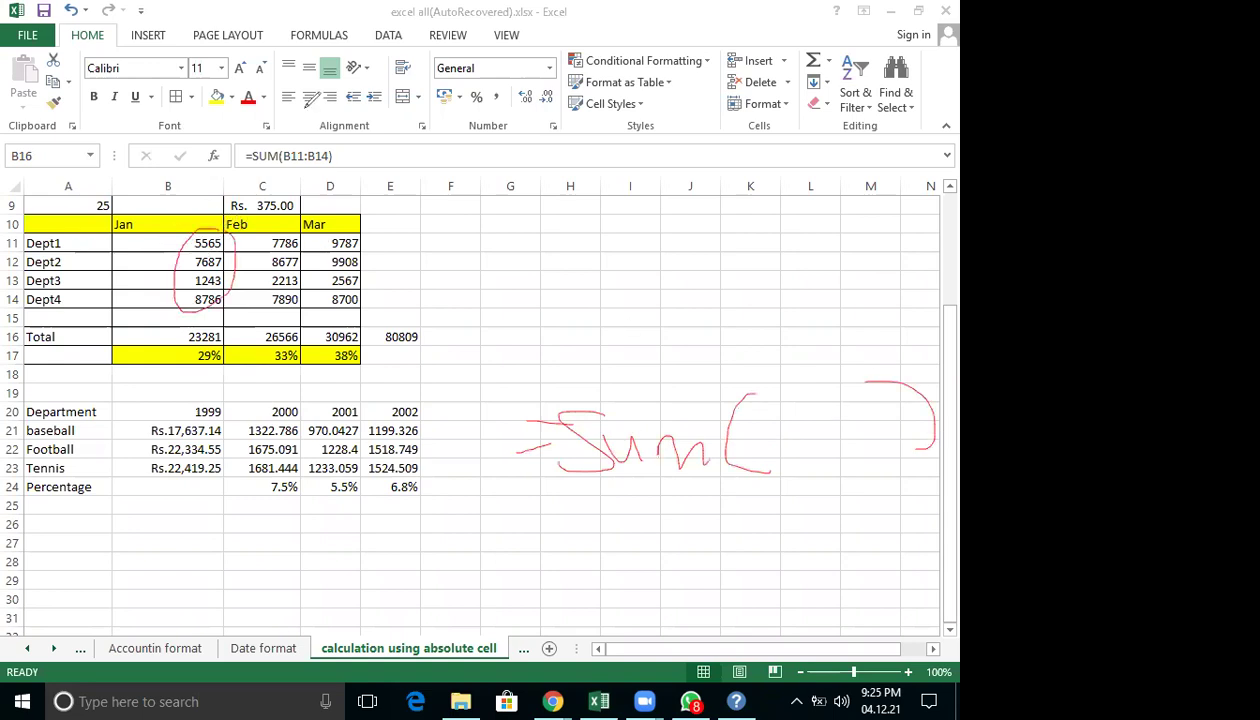
Inspect the formulas behind the January total B16, the January percentage B17 and the grand total E16.
{"action": "left_click", "coordinate": [173, 336]}
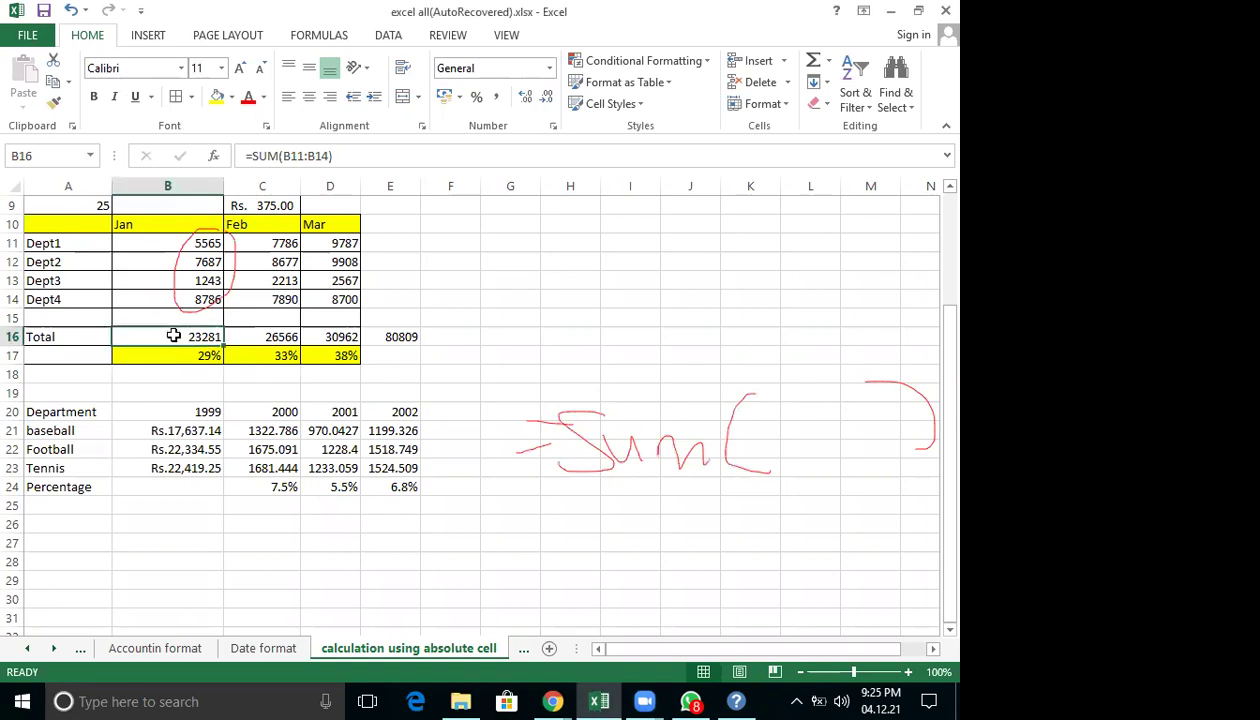
{"action": "left_click", "coordinate": [153, 348]}
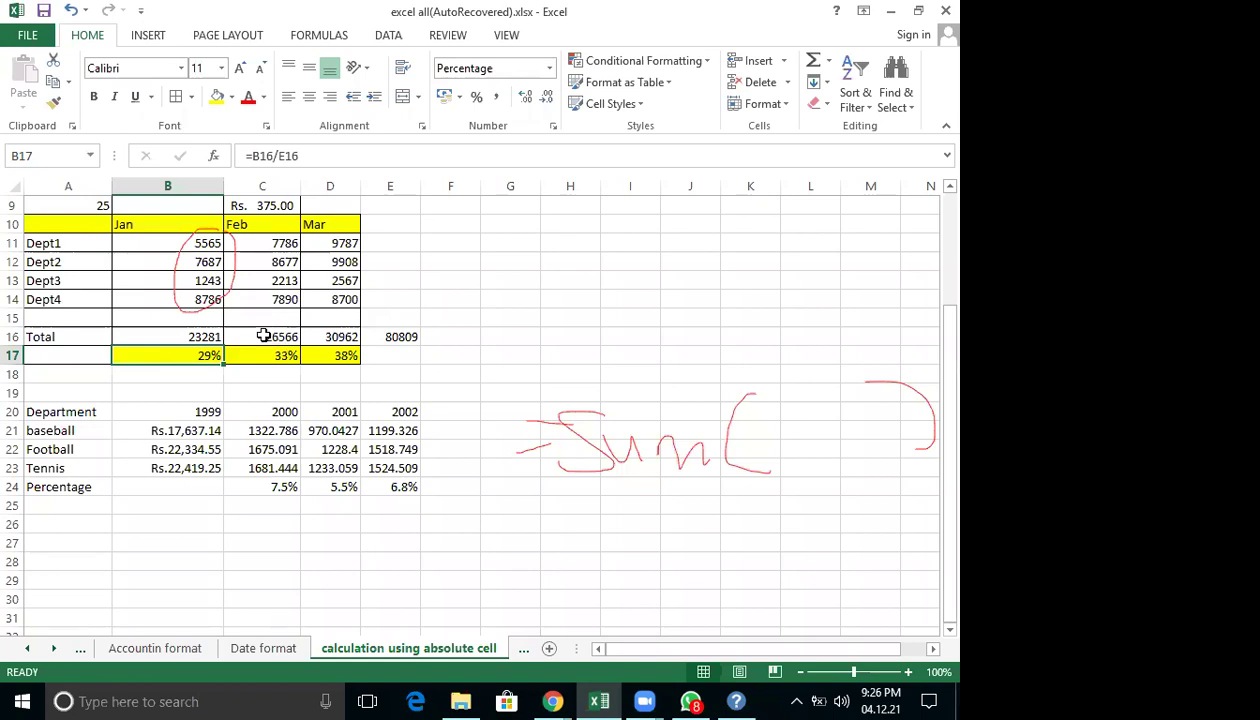
{"action": "left_click", "coordinate": [401, 339]}
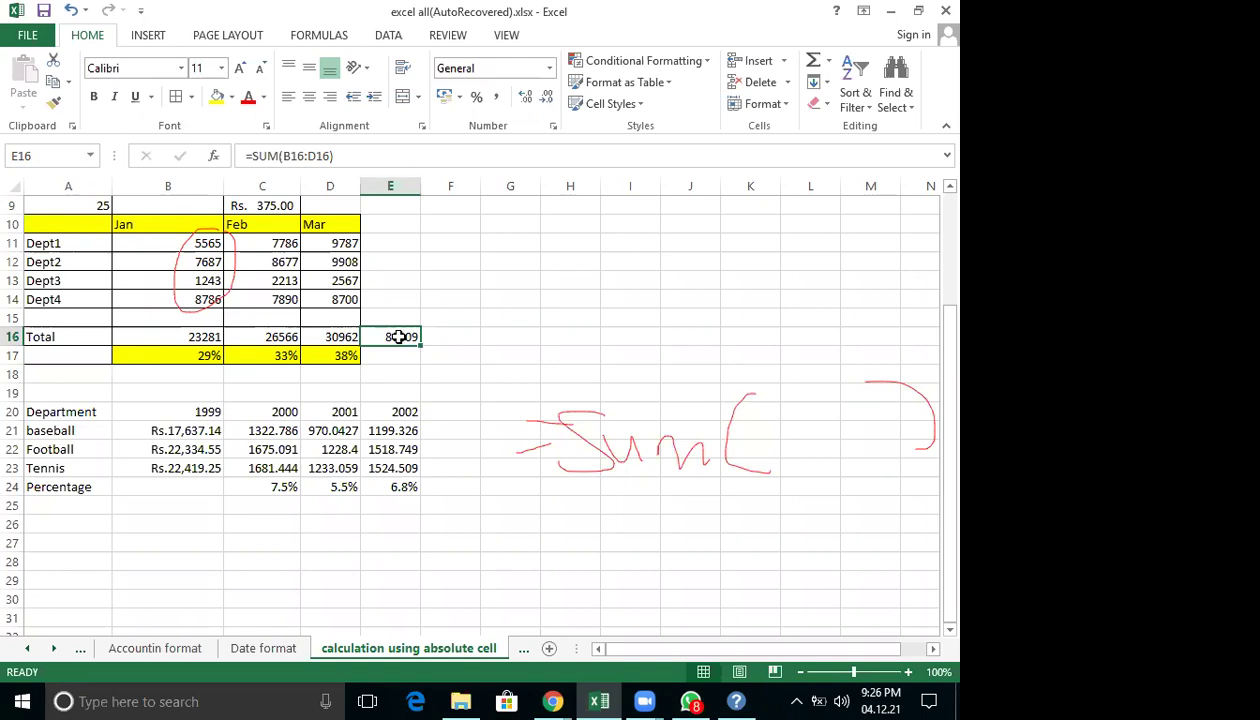
{"action": "left_click", "coordinate": [195, 356]}
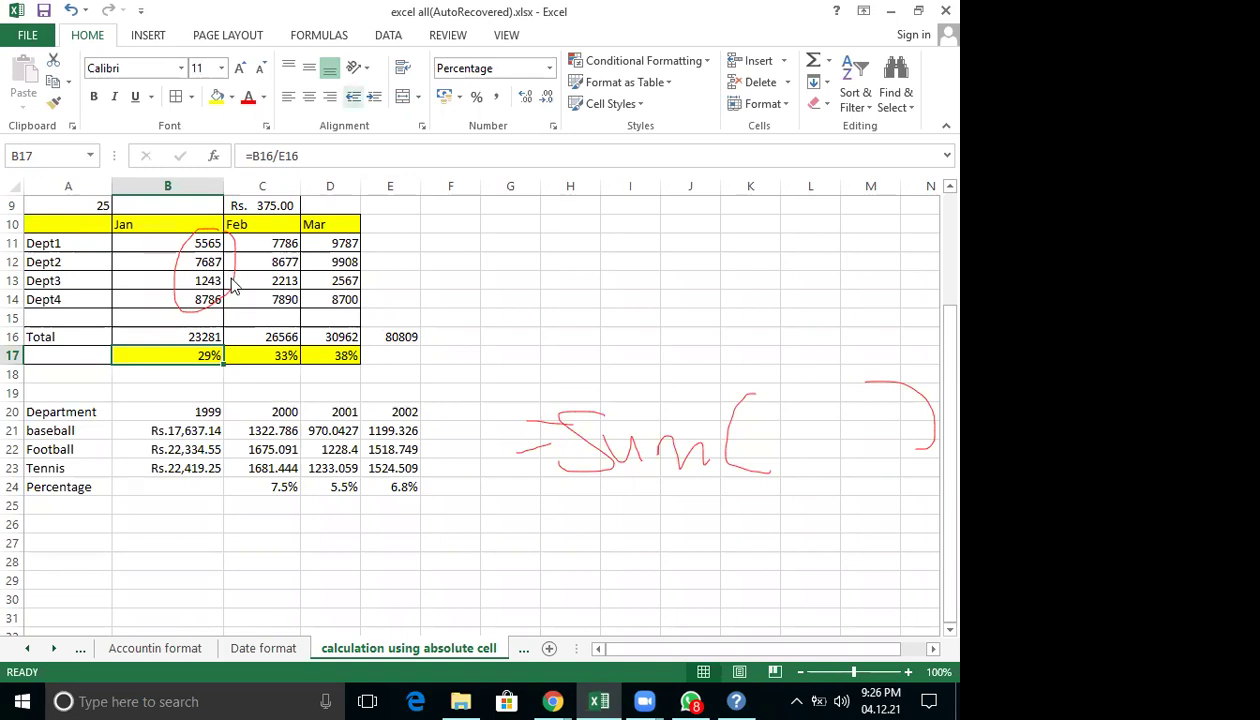
Handwrite "=B16/E16" below the yearly table with the annotation pen and circle the January total in B16.
{"action": "left_click", "coordinate": [633, 697]}
{"action": "left_click_drag", "start_coordinate": [199, 539], "coordinate": [252, 539]}
{"action": "left_click_drag", "start_coordinate": [172, 565], "coordinate": [270, 576]}
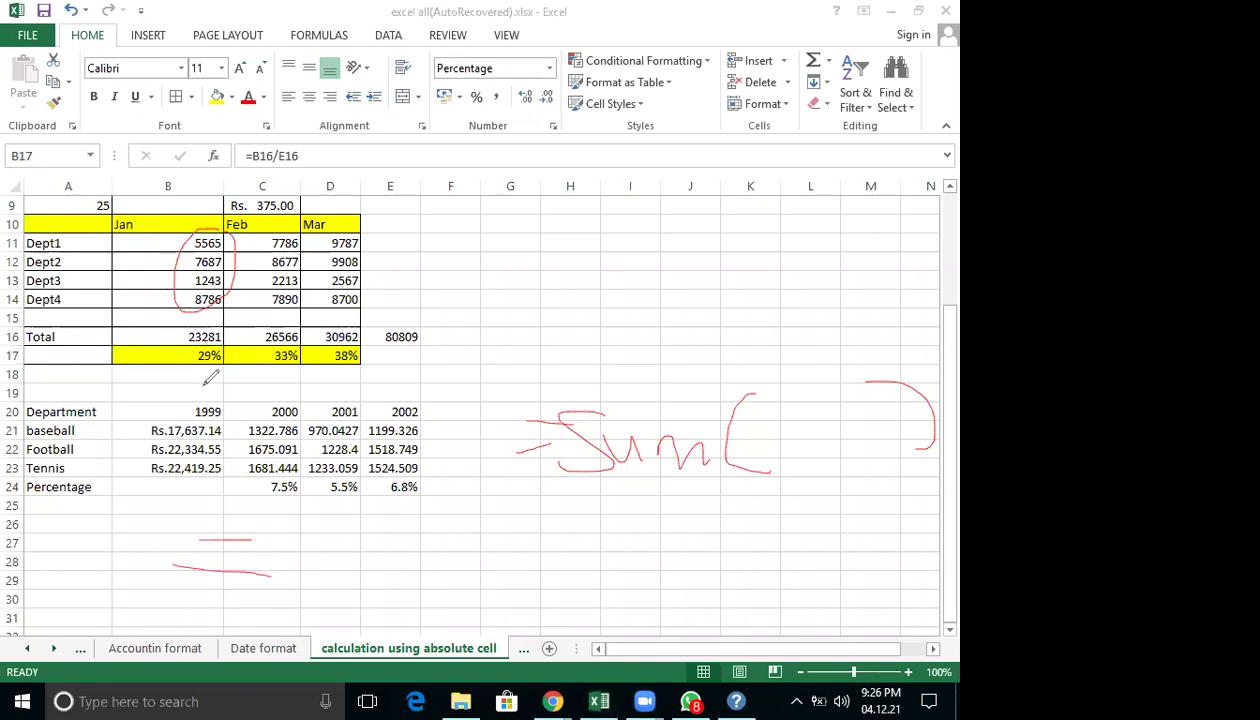
{"action": "mouse_move", "coordinate": [182, 320]}
{"action": "left_mouse_down"}
{"action": "mouse_move", "coordinate": [219, 338]}
{"action": "mouse_move", "coordinate": [210, 325]}
{"action": "left_mouse_up"}
{"action": "left_click_drag", "start_coordinate": [282, 517], "coordinate": [320, 562]}
{"action": "left_click_drag", "start_coordinate": [358, 519], "coordinate": [358, 580]}
{"action": "left_click_drag", "start_coordinate": [375, 537], "coordinate": [364, 562]}
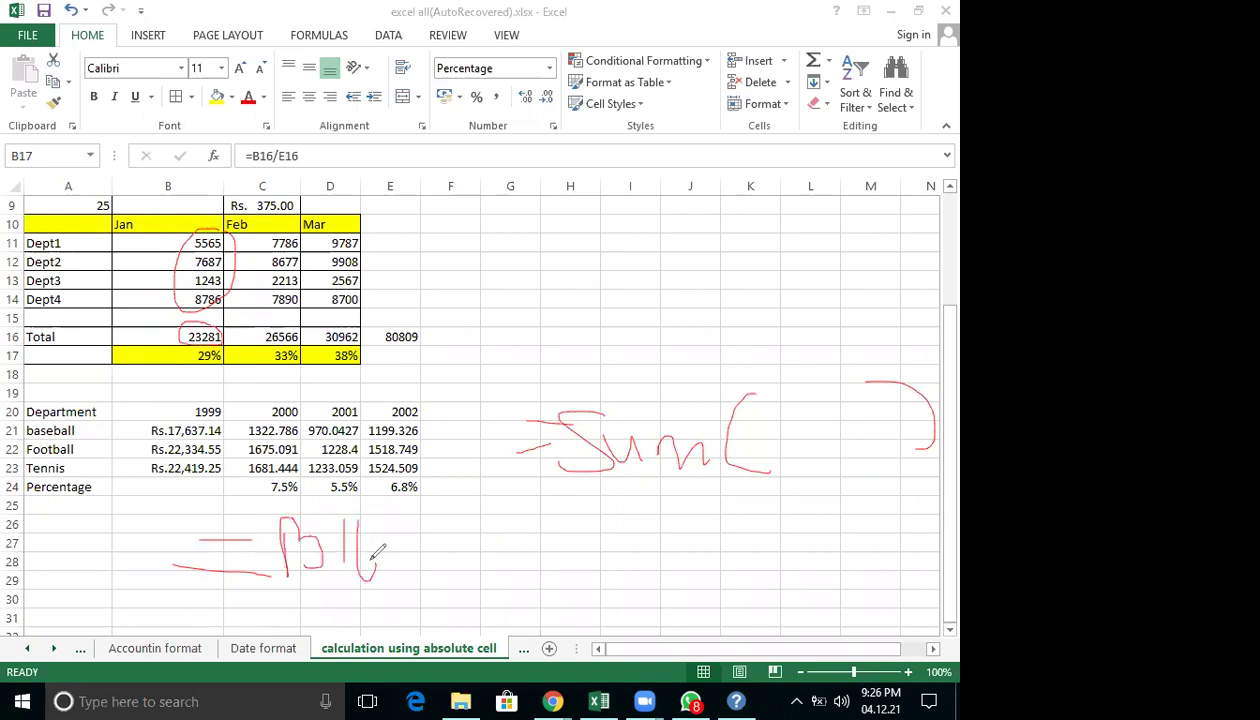
{"action": "left_click_drag", "start_coordinate": [427, 494], "coordinate": [413, 604]}
{"action": "mouse_move", "coordinate": [500, 513]}
{"action": "left_mouse_down"}
{"action": "mouse_move", "coordinate": [443, 556]}
{"action": "mouse_move", "coordinate": [523, 570]}
{"action": "mouse_move", "coordinate": [519, 551]}
{"action": "left_mouse_up"}
{"action": "left_click_drag", "start_coordinate": [545, 512], "coordinate": [545, 565]}
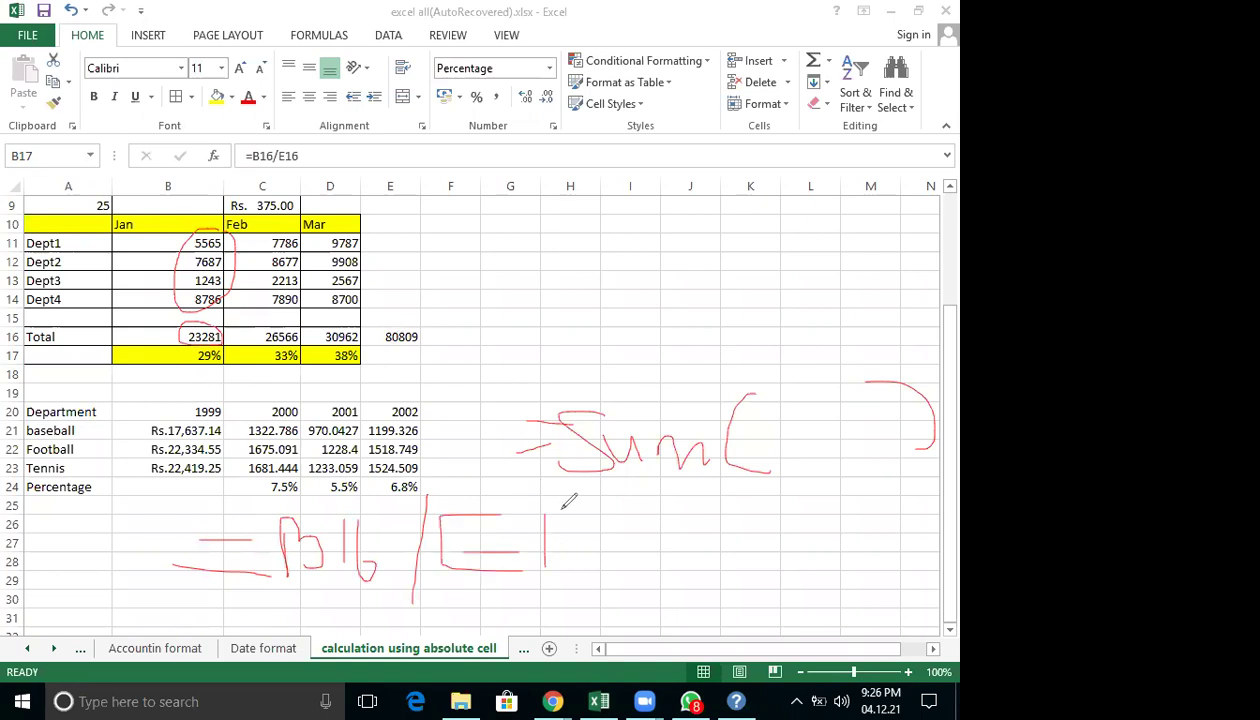
{"action": "left_click_drag", "start_coordinate": [562, 512], "coordinate": [572, 560]}
Clear the pen annotations and inspect the cell references of the January percentage formula in B17.
{"action": "key", "text": "Escape"}
{"action": "key", "text": "F2"}
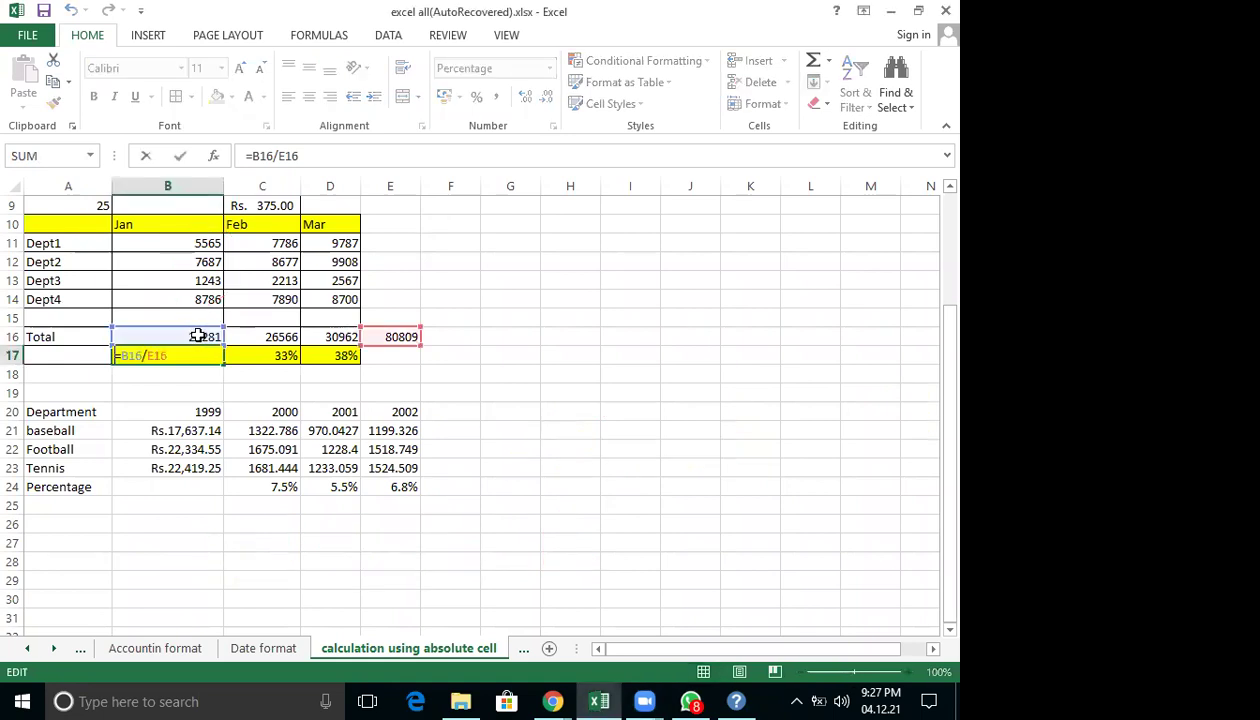
{"action": "key", "text": "Escape"}
Clear the January total in B16, re-enter it as the sum of B11:B14, and check the formulas in B16 and B17.
{"action": "left_click", "coordinate": [207, 336]}
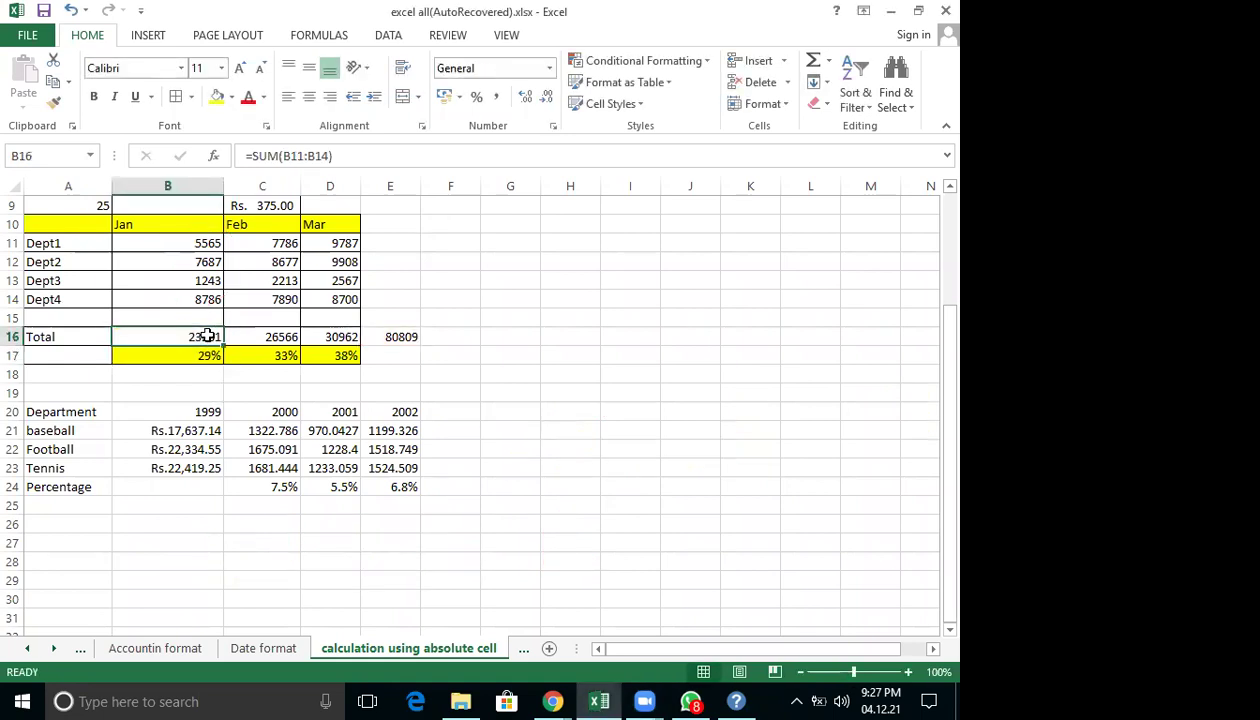
{"action": "key", "text": "Delete"}
{"action": "double_click", "coordinate": [209, 336]}
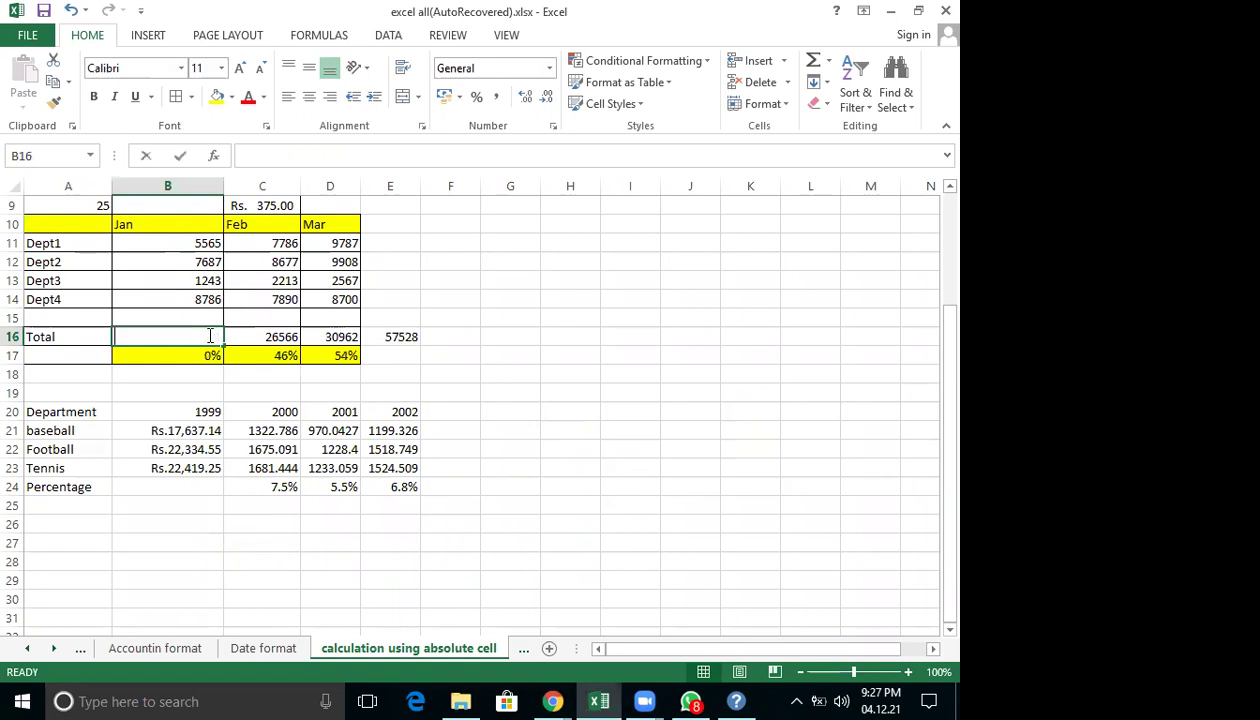
{"action": "type", "text": "=sum"}
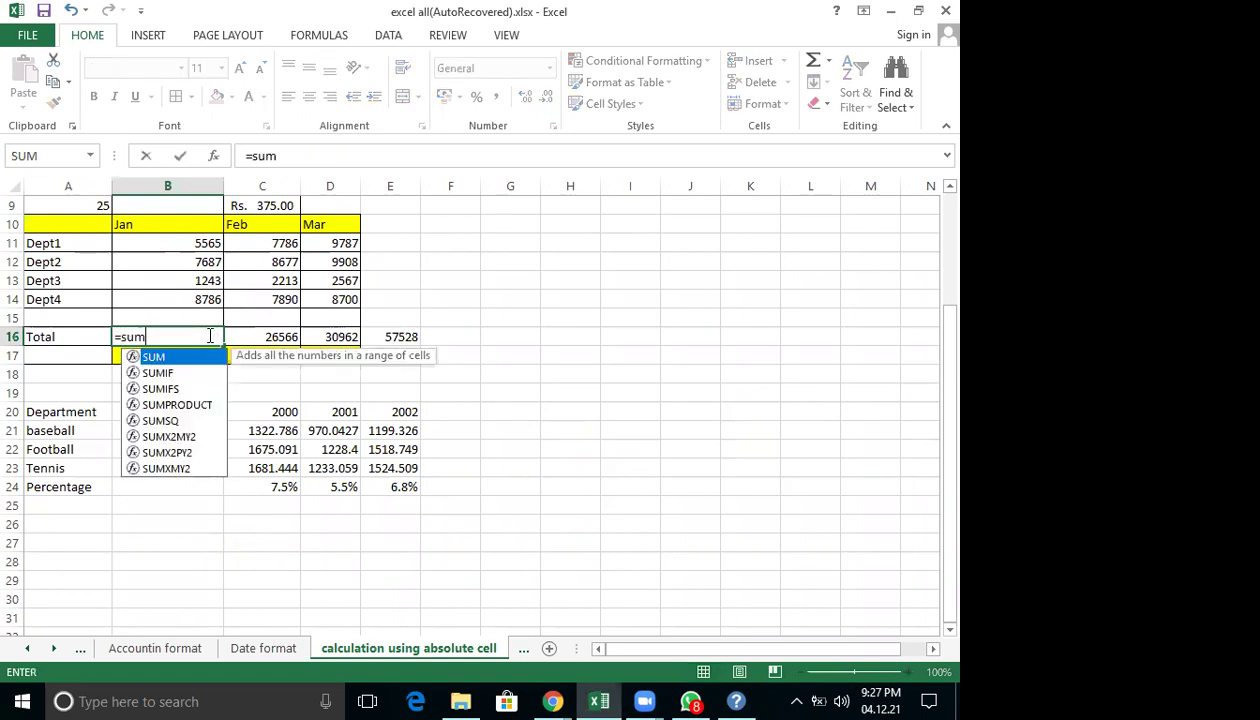
{"action": "type", "text": "("}
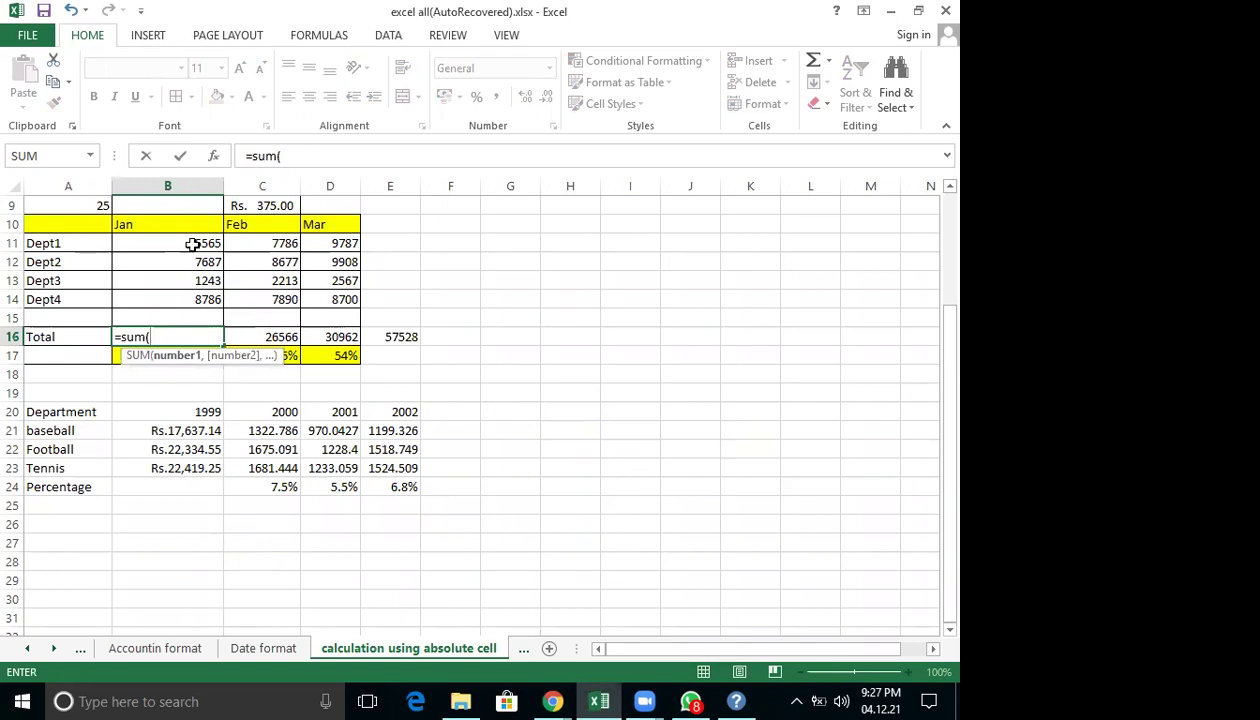
{"action": "left_click_drag", "start_coordinate": [195, 243], "coordinate": [189, 297]}
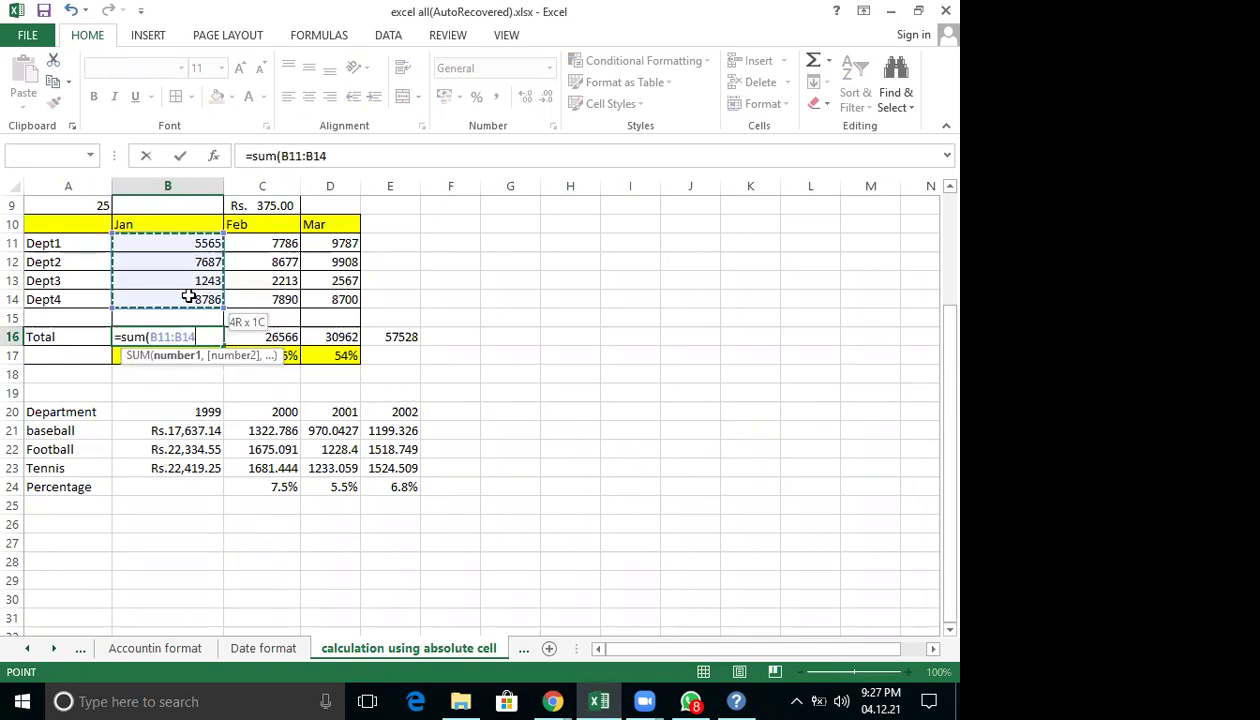
{"action": "key", "text": "Return"}
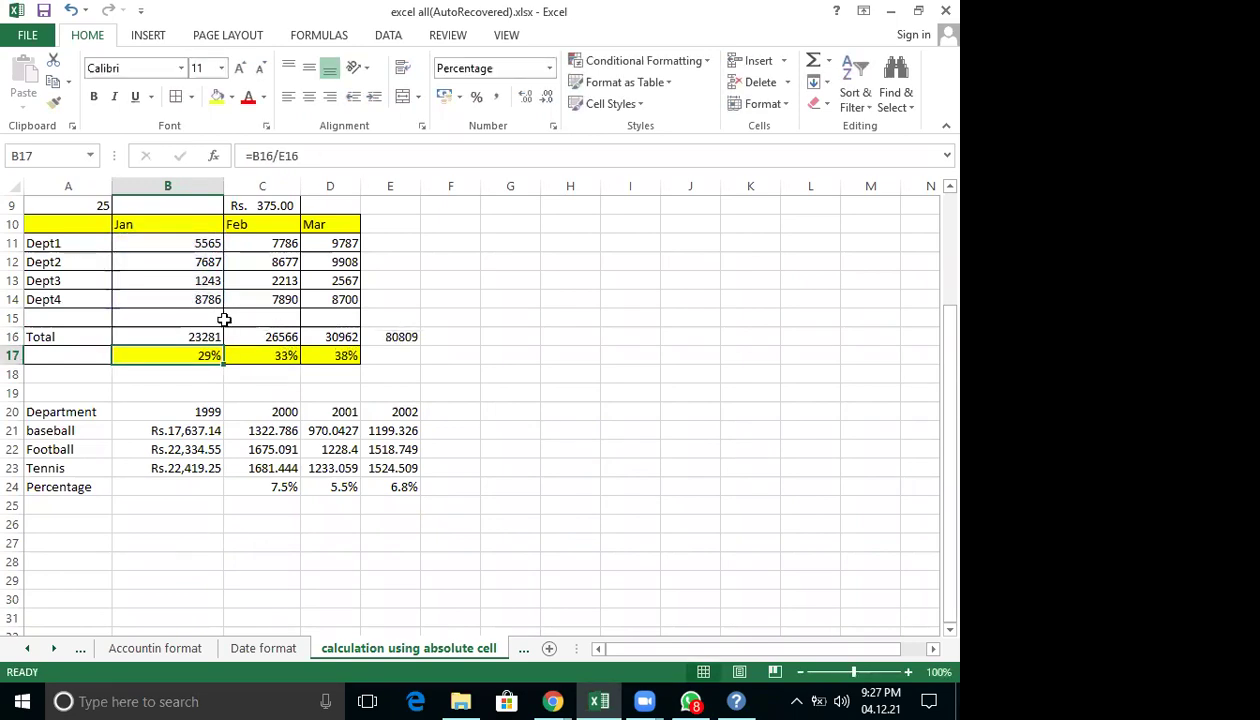
{"action": "left_click", "coordinate": [209, 336]}
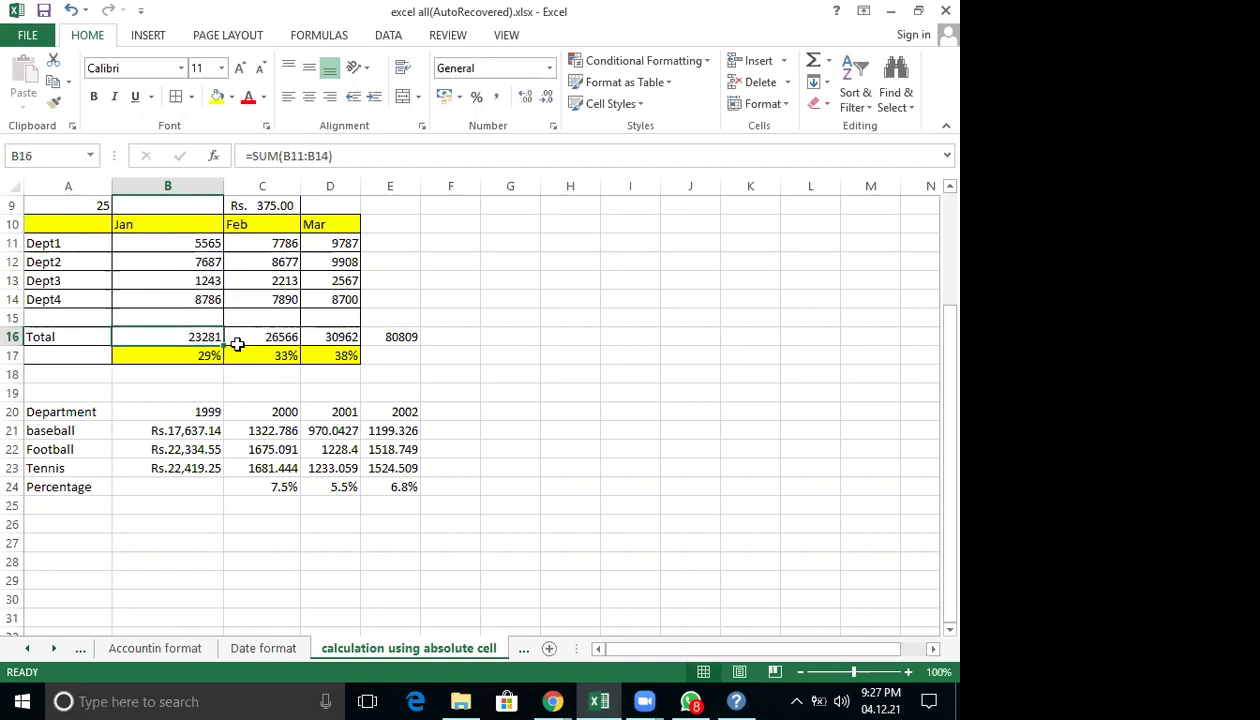
{"action": "left_click", "coordinate": [199, 354]}
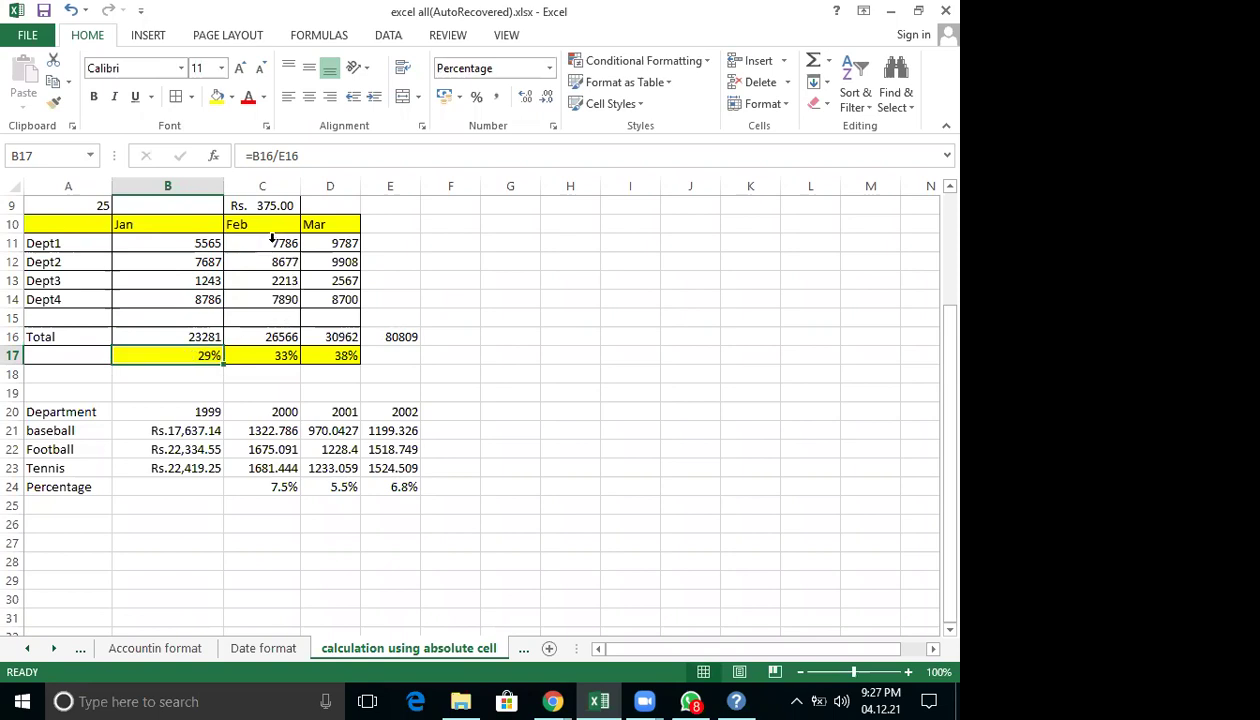
Delete the February and March totals from C16 and D16.
{"action": "left_click", "coordinate": [286, 340]}
{"action": "key", "text": "Delete"}
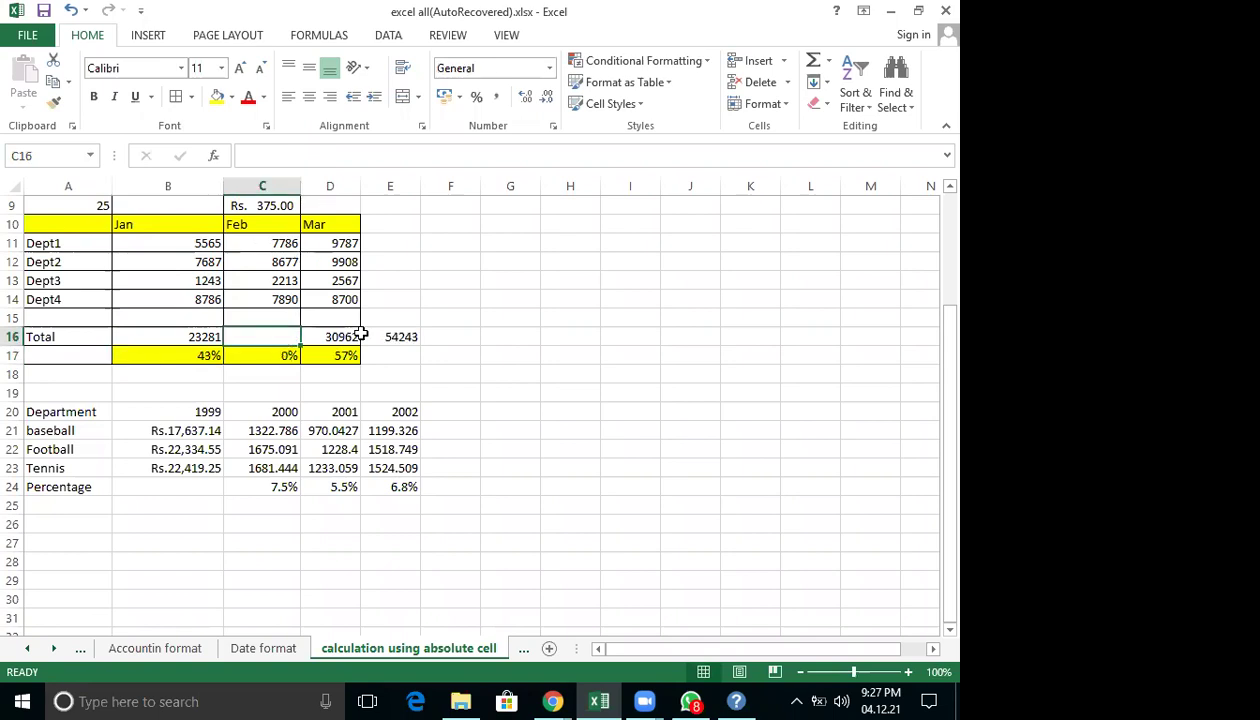
{"action": "left_click", "coordinate": [343, 334]}
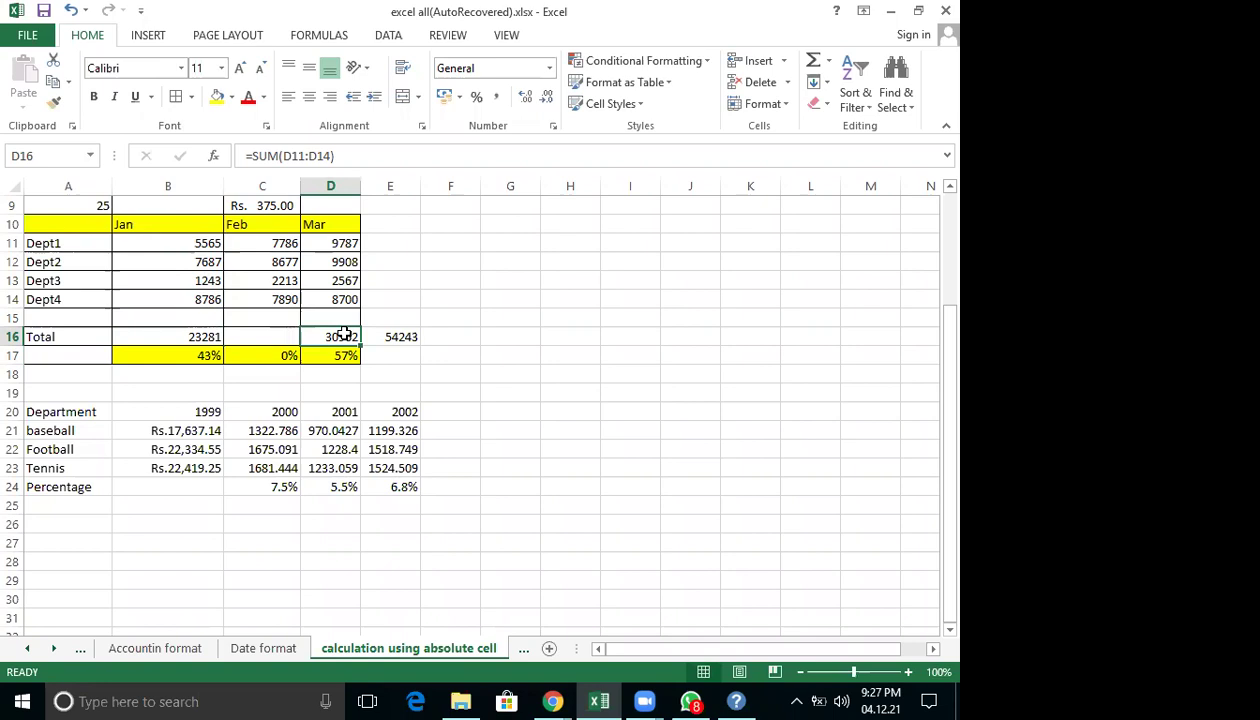
{"action": "key", "text": "Delete"}
Enter the February total in C16 with a SUM formula over C11:C14.
{"action": "left_click", "coordinate": [265, 333]}
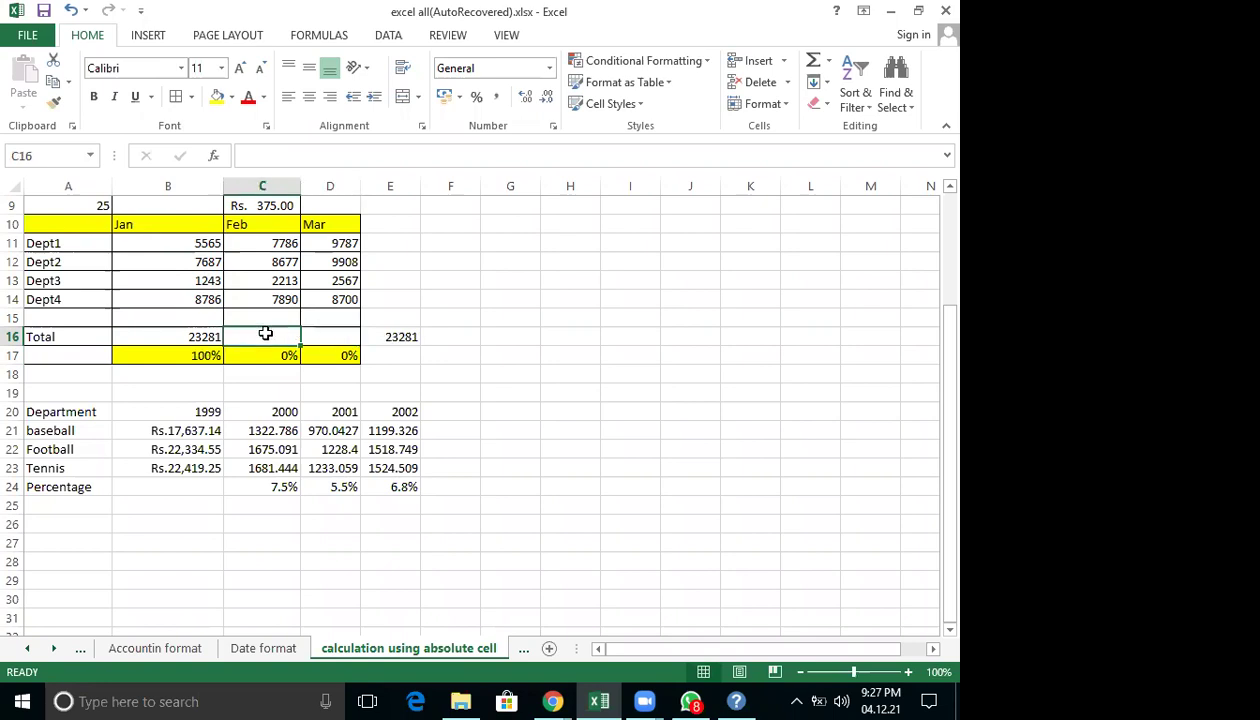
{"action": "type", "text": "=su"}
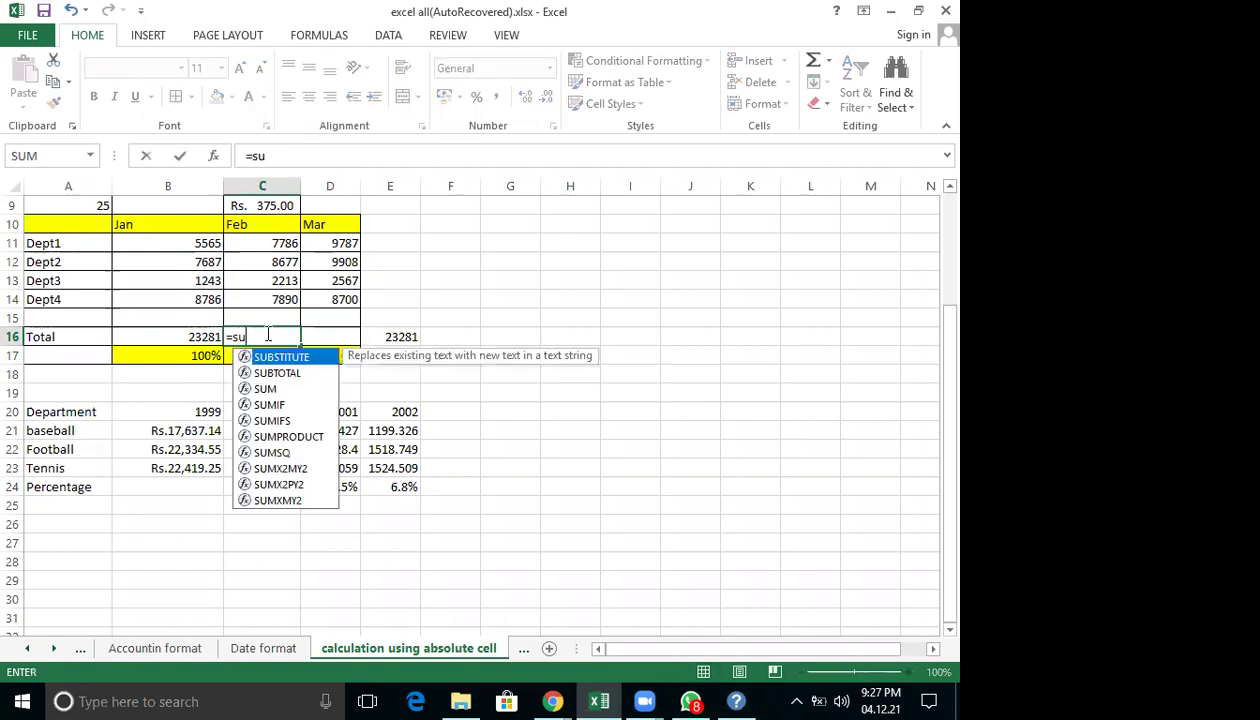
{"action": "type", "text": "m("}
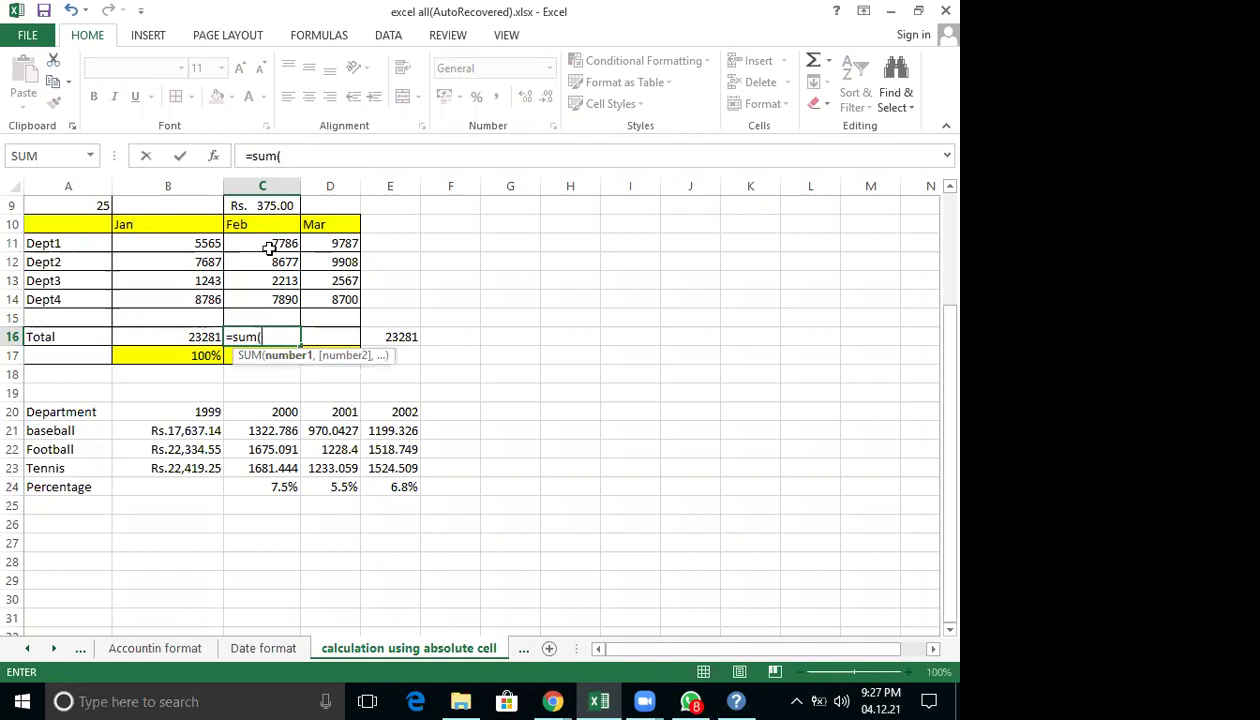
{"action": "left_click_drag", "start_coordinate": [268, 243], "coordinate": [267, 301]}
{"action": "key", "text": "Return"}
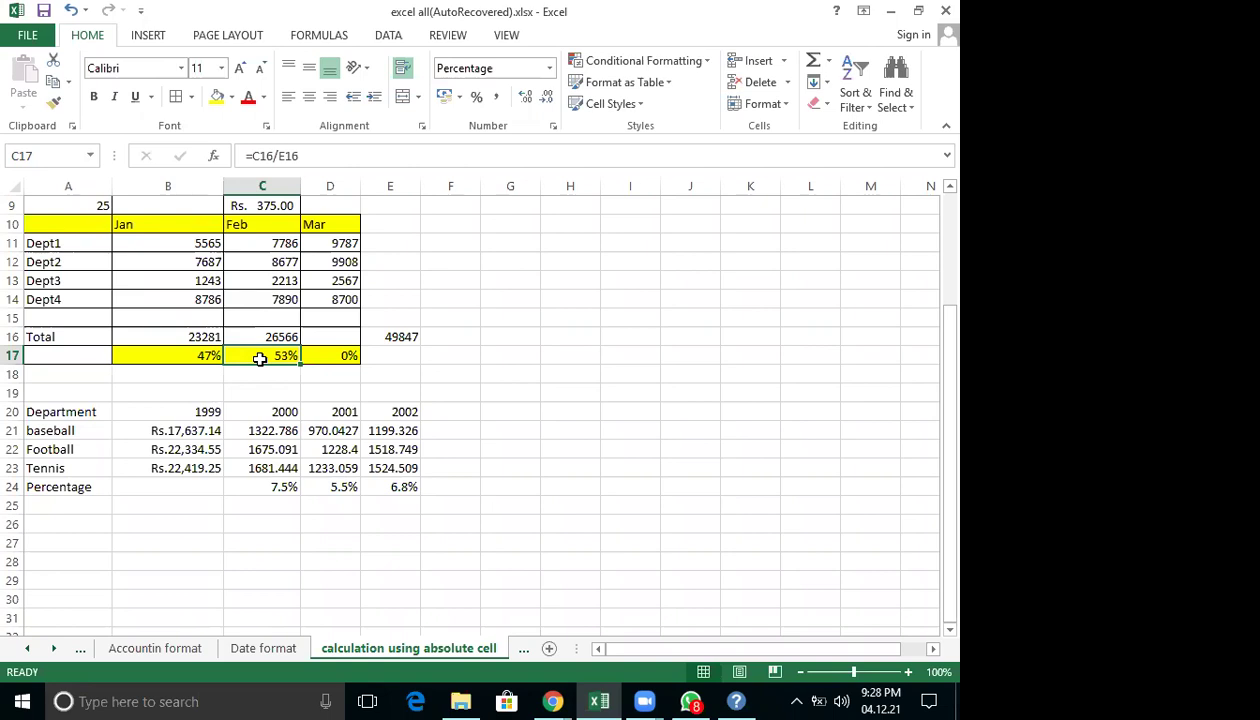
Enter the March total in D16 as =sum(D11:D14) and check its formula.
{"action": "left_click", "coordinate": [339, 337]}
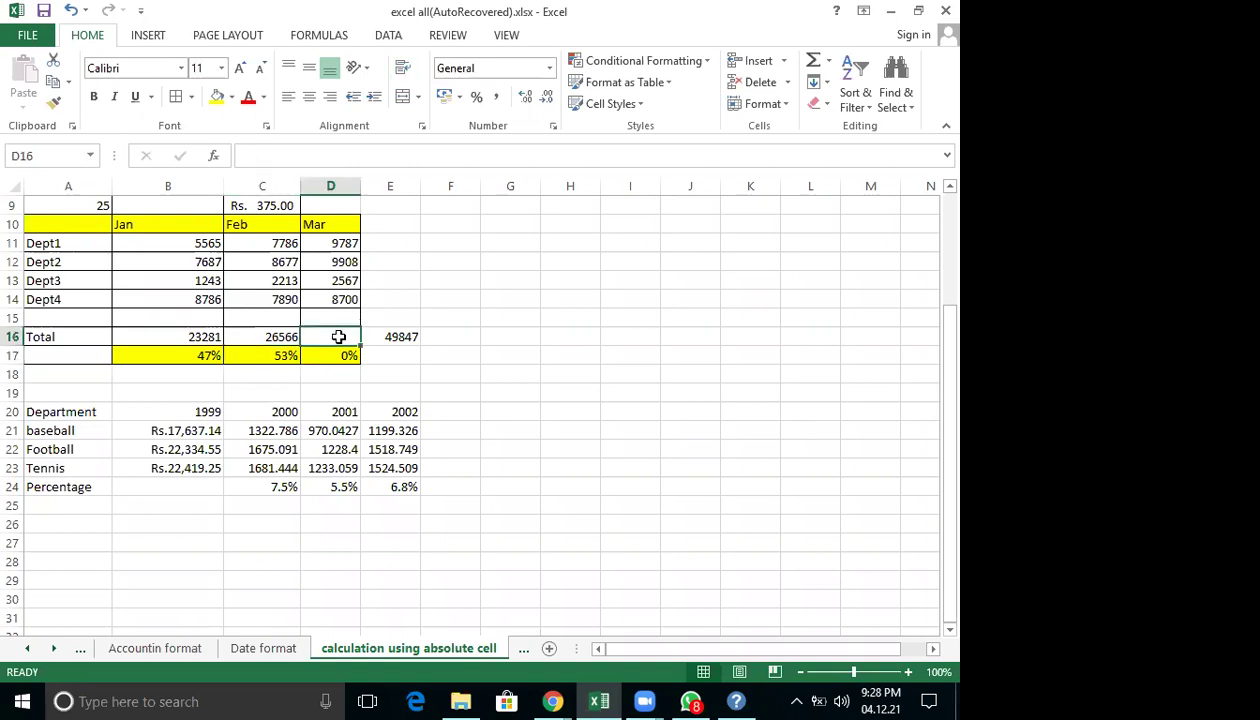
{"action": "type", "text": "="}
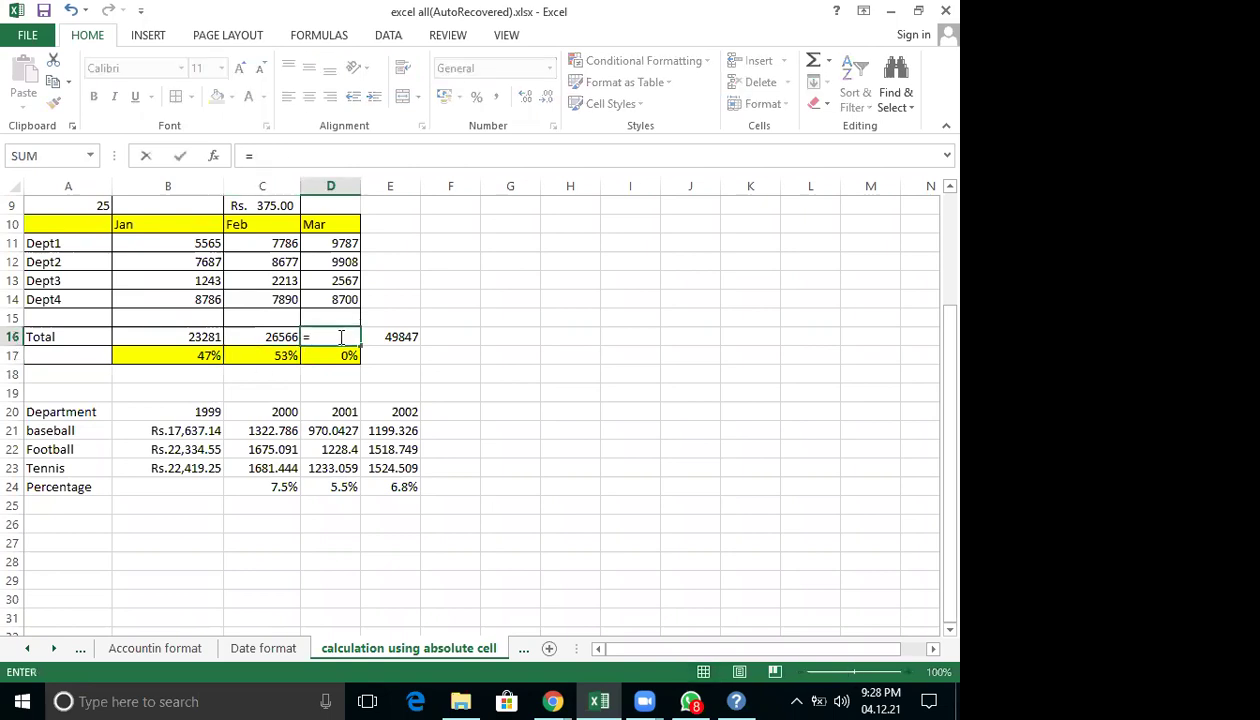
{"action": "type", "text": "su"}
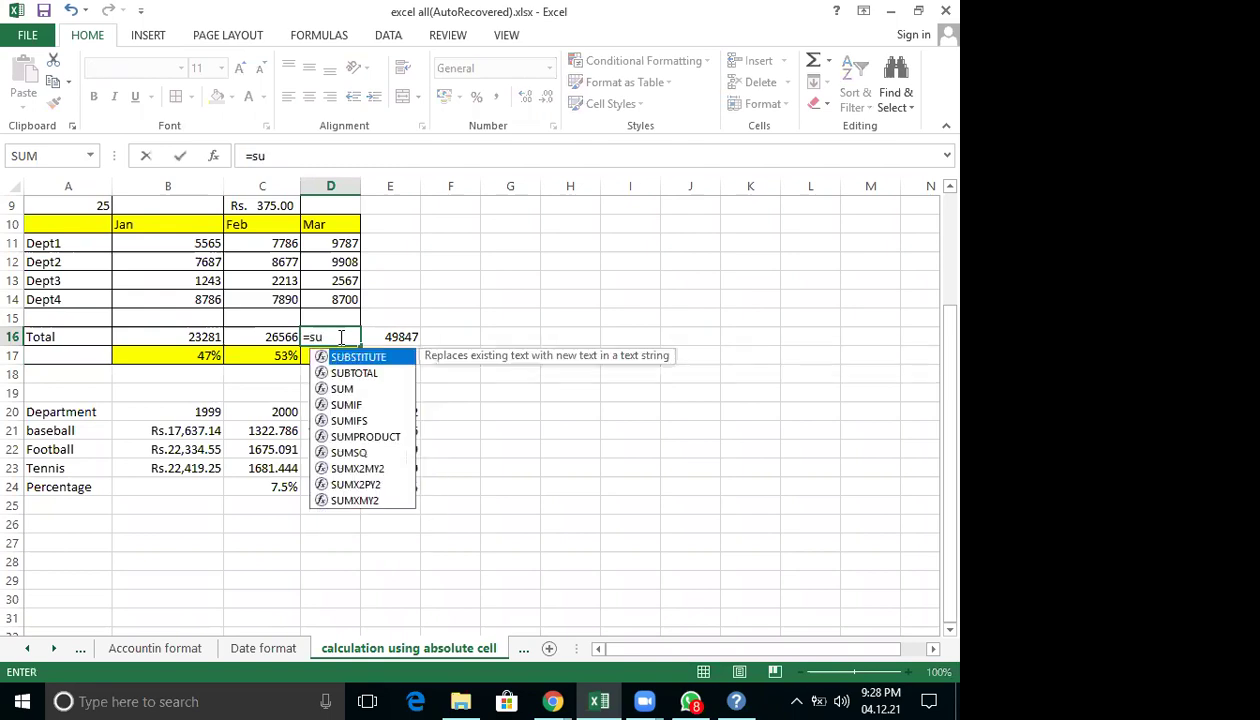
{"action": "type", "text": "m"}
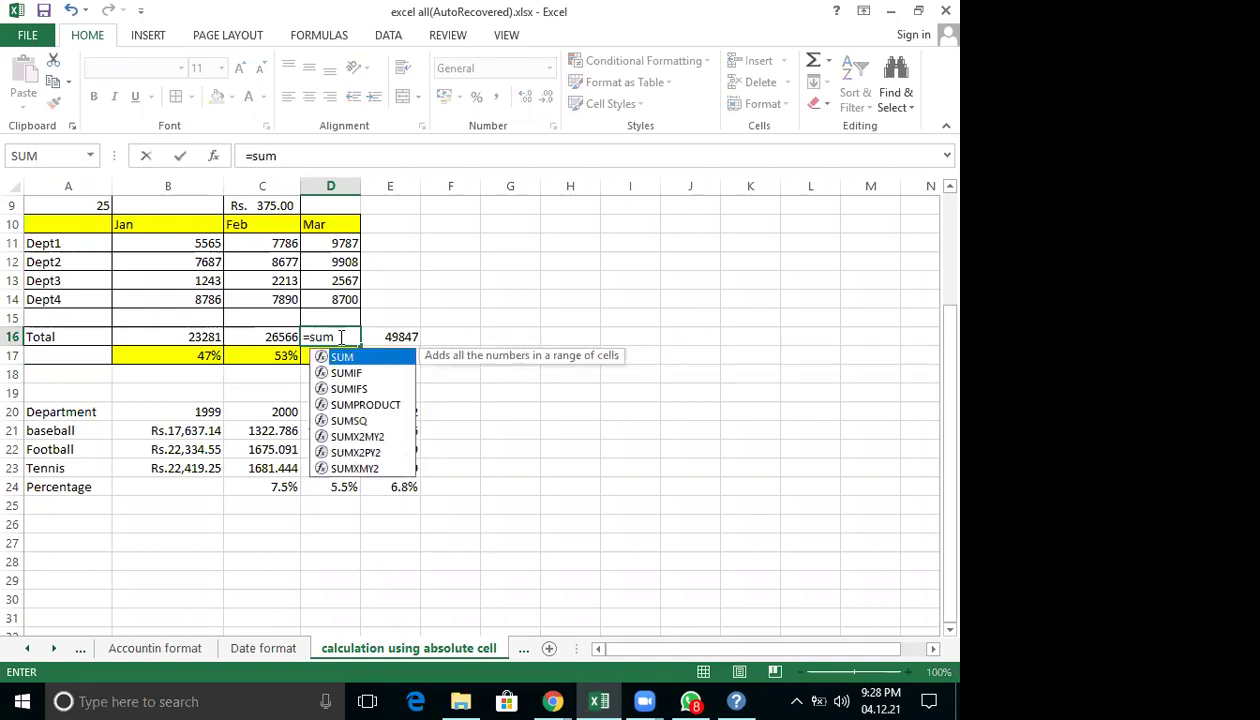
{"action": "type", "text": "("}
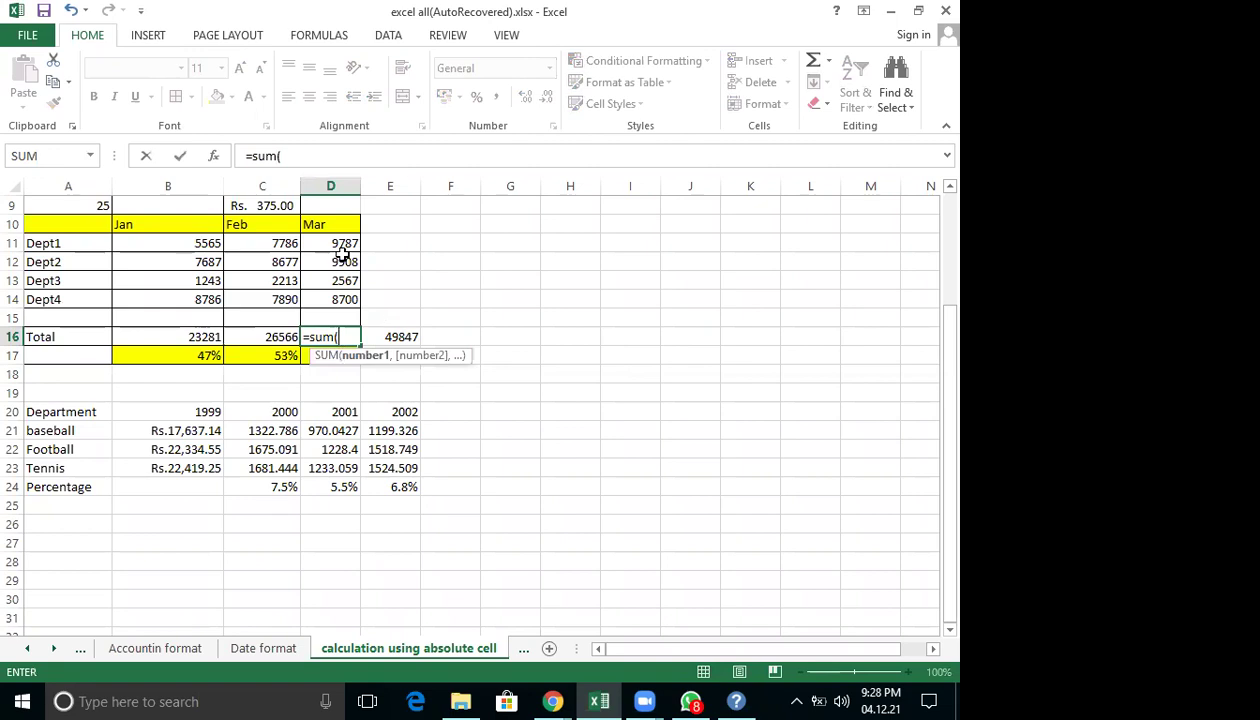
{"action": "left_click_drag", "start_coordinate": [339, 249], "coordinate": [341, 311]}
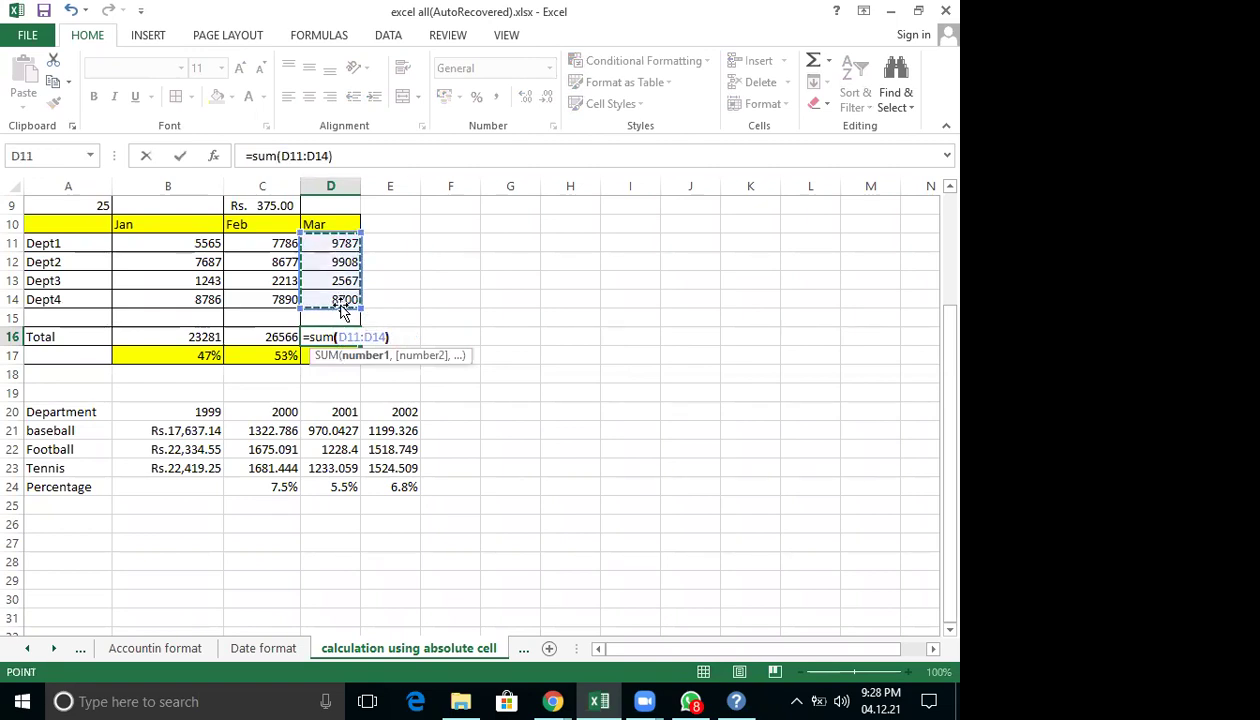
{"action": "key", "text": "Return"}
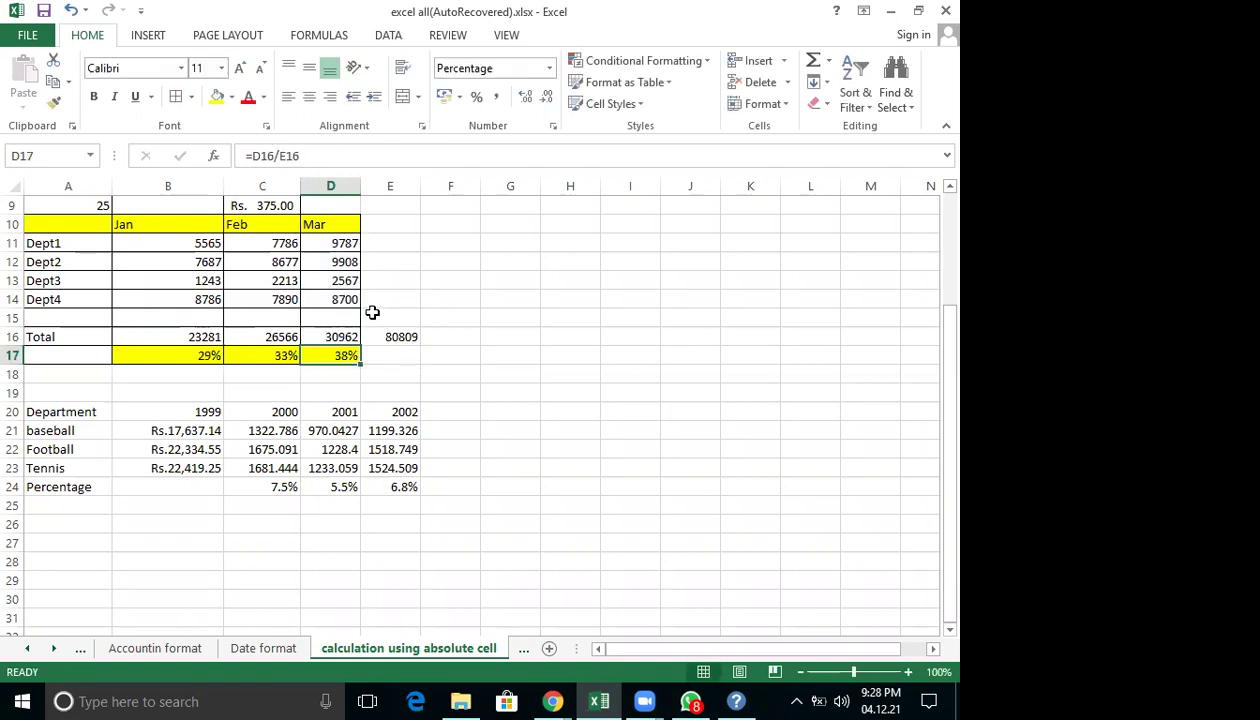
{"action": "left_click", "coordinate": [345, 337]}
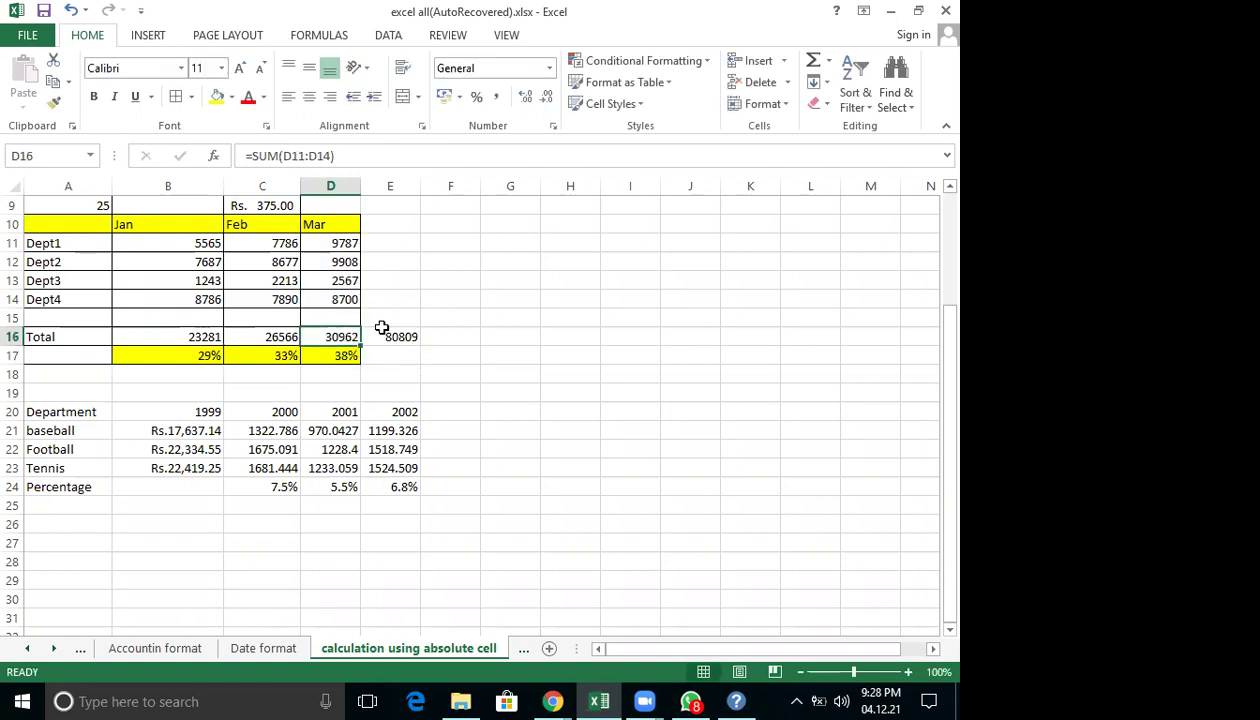
Replace the grand total in E16 with =sum(B16:D16) and check its formula.
{"action": "left_click", "coordinate": [391, 337]}
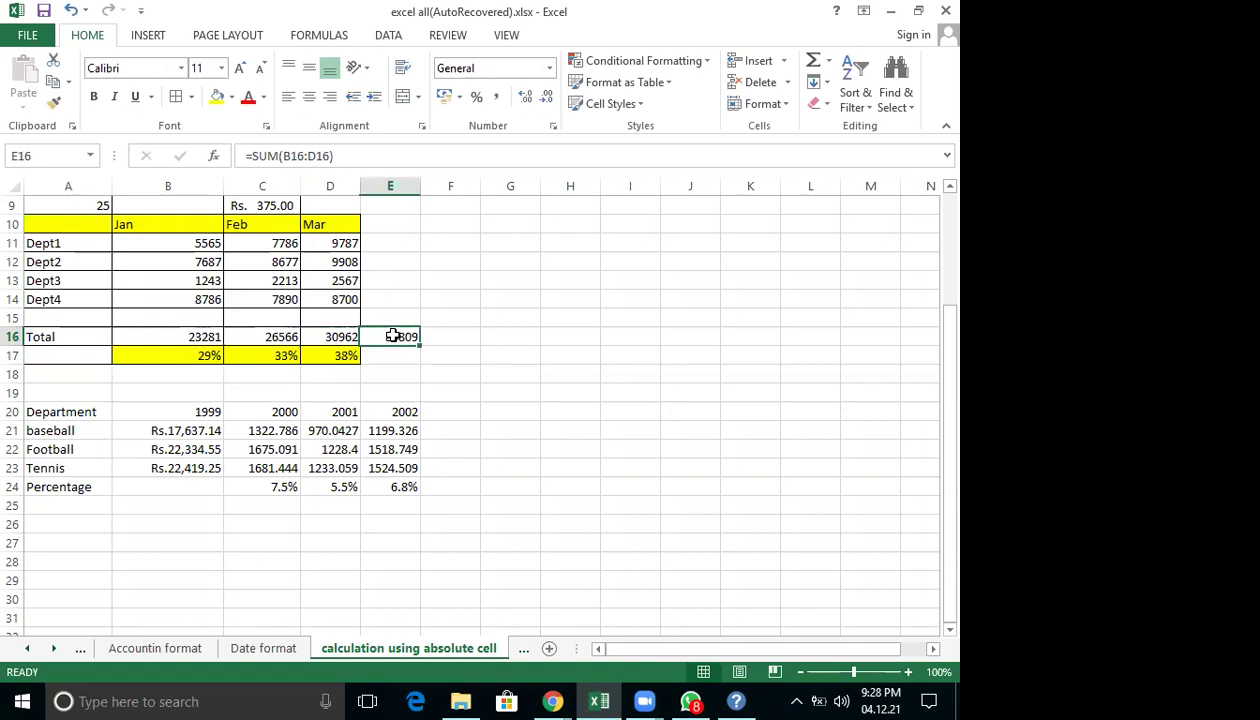
{"action": "key", "text": "BackSpace"}
{"action": "type", "text": "="}
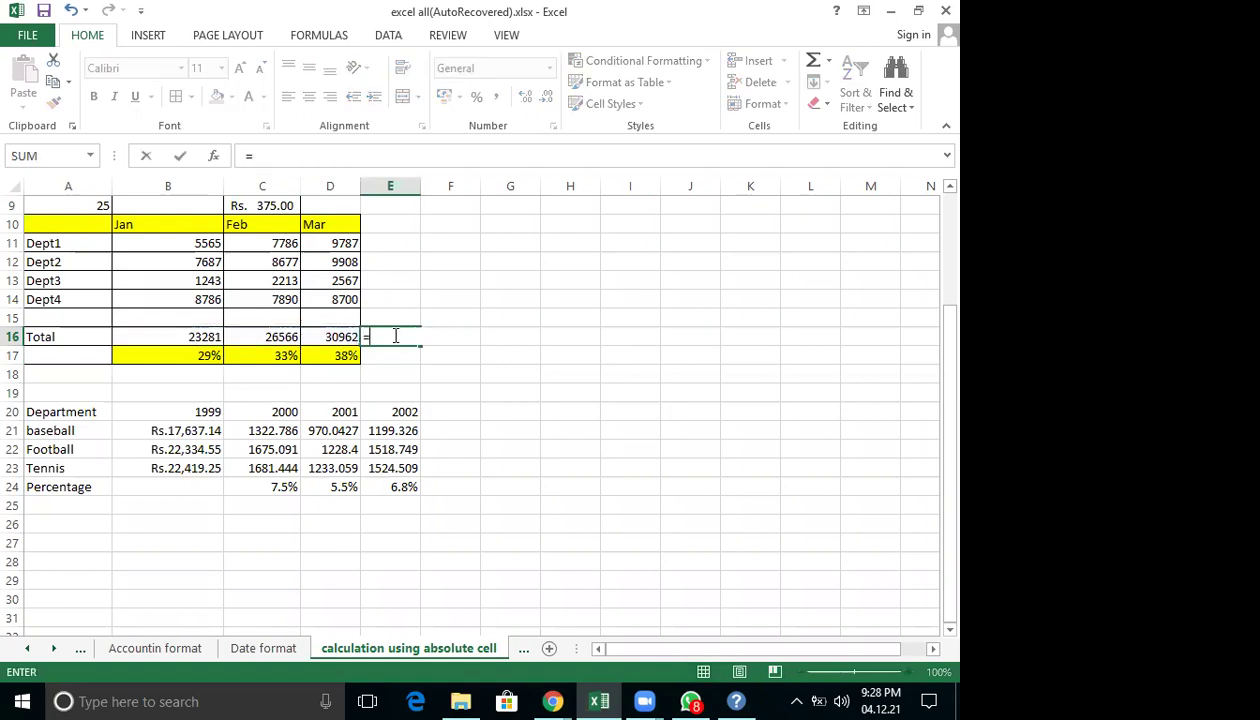
{"action": "type", "text": "sum"}
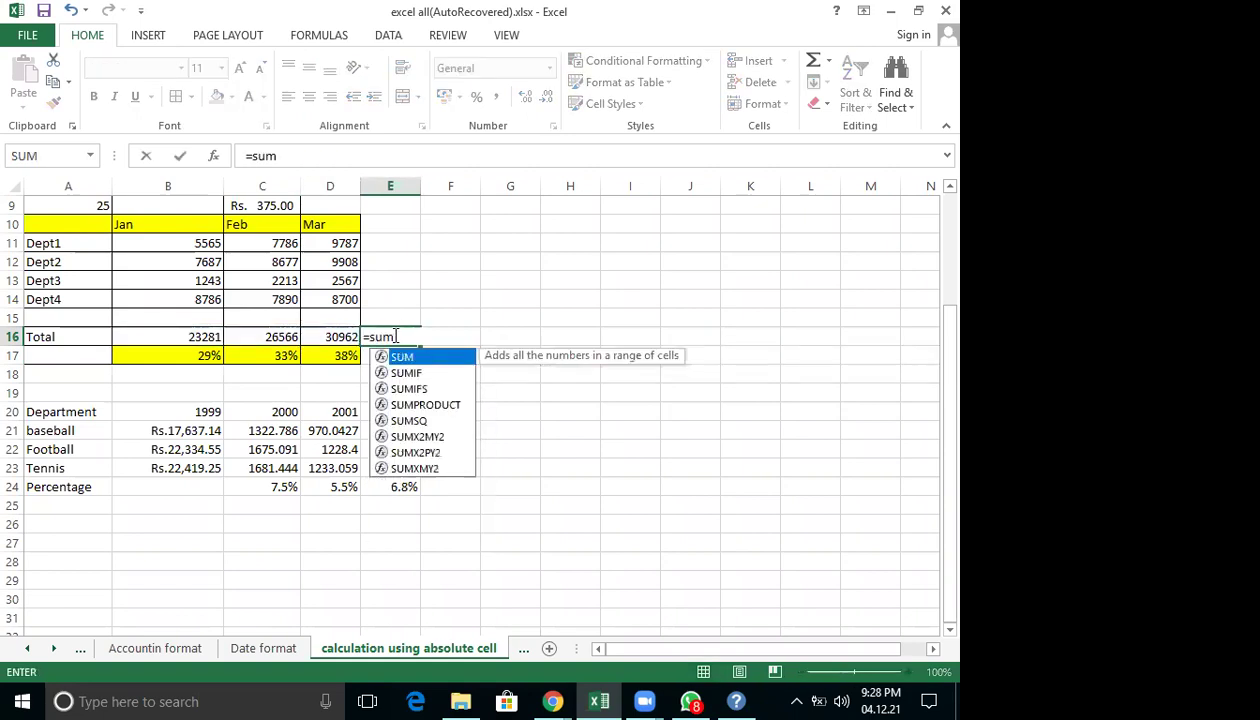
{"action": "type", "text": "("}
{"action": "left_click_drag", "start_coordinate": [233, 332], "coordinate": [335, 333]}
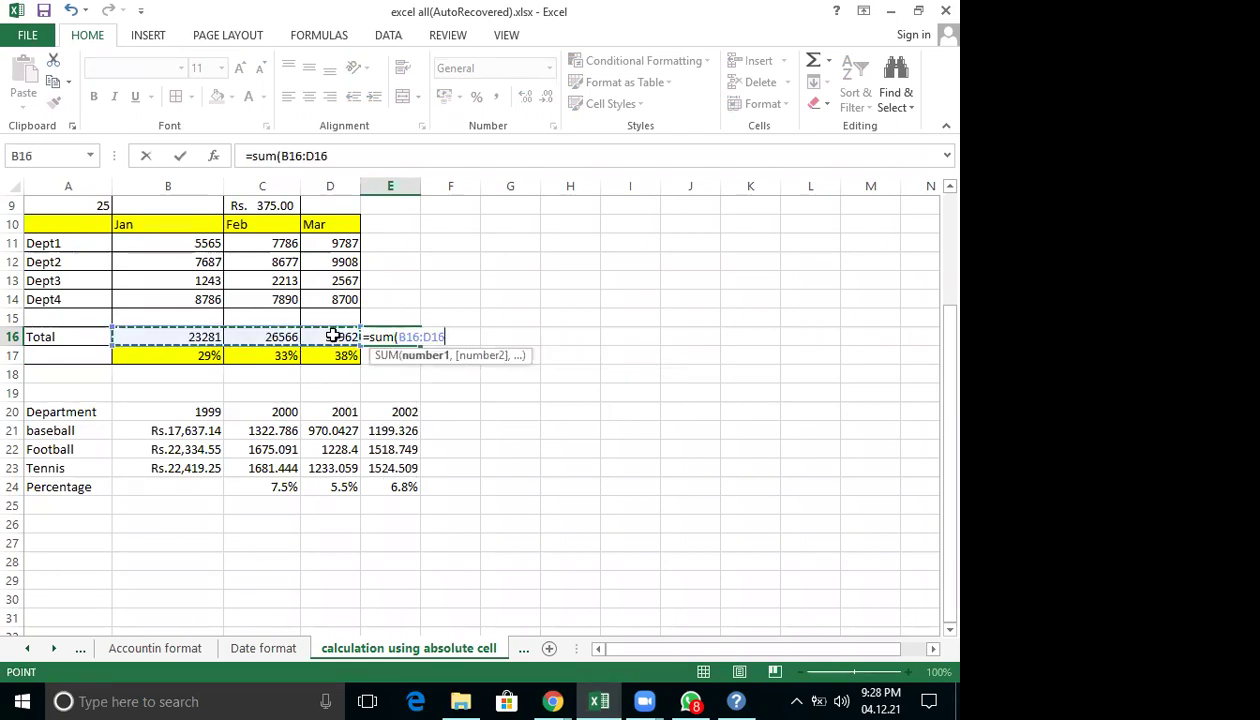
{"action": "type", "text": ")"}
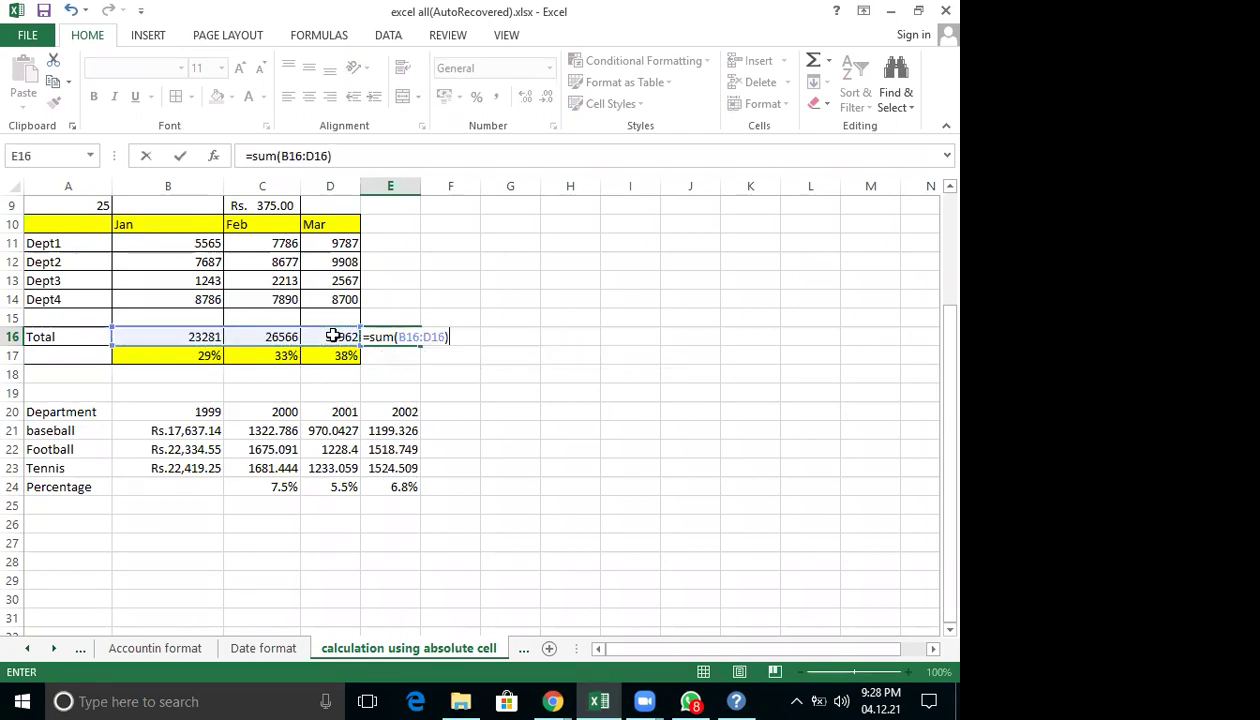
{"action": "key", "text": "Return"}
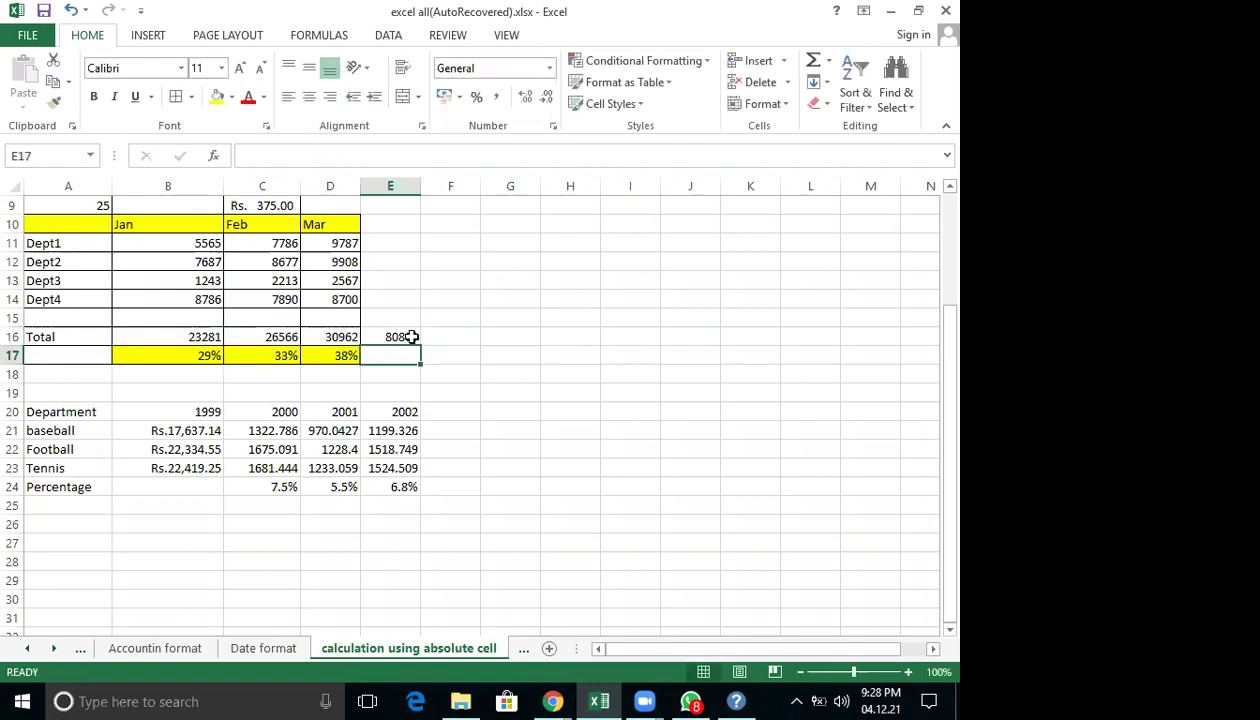
{"action": "left_click", "coordinate": [410, 337]}
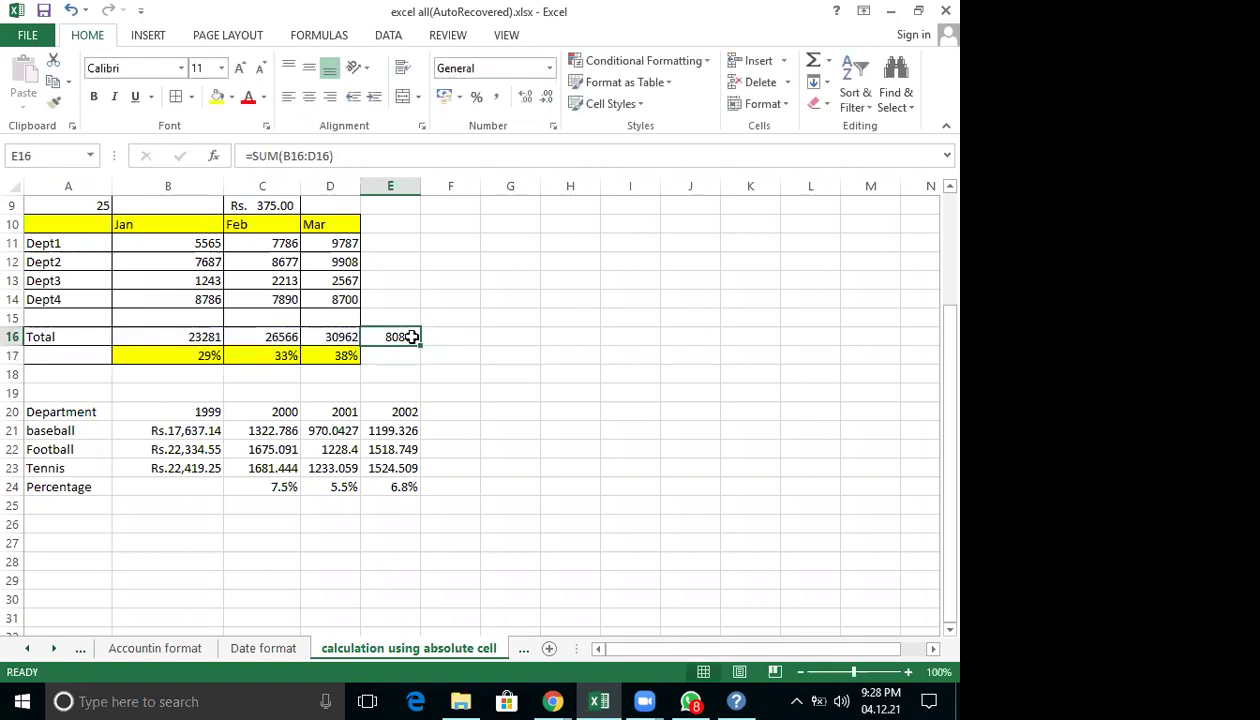
Replace the January percentage in B17 with the formula =B16/E16.
{"action": "left_click", "coordinate": [192, 356]}
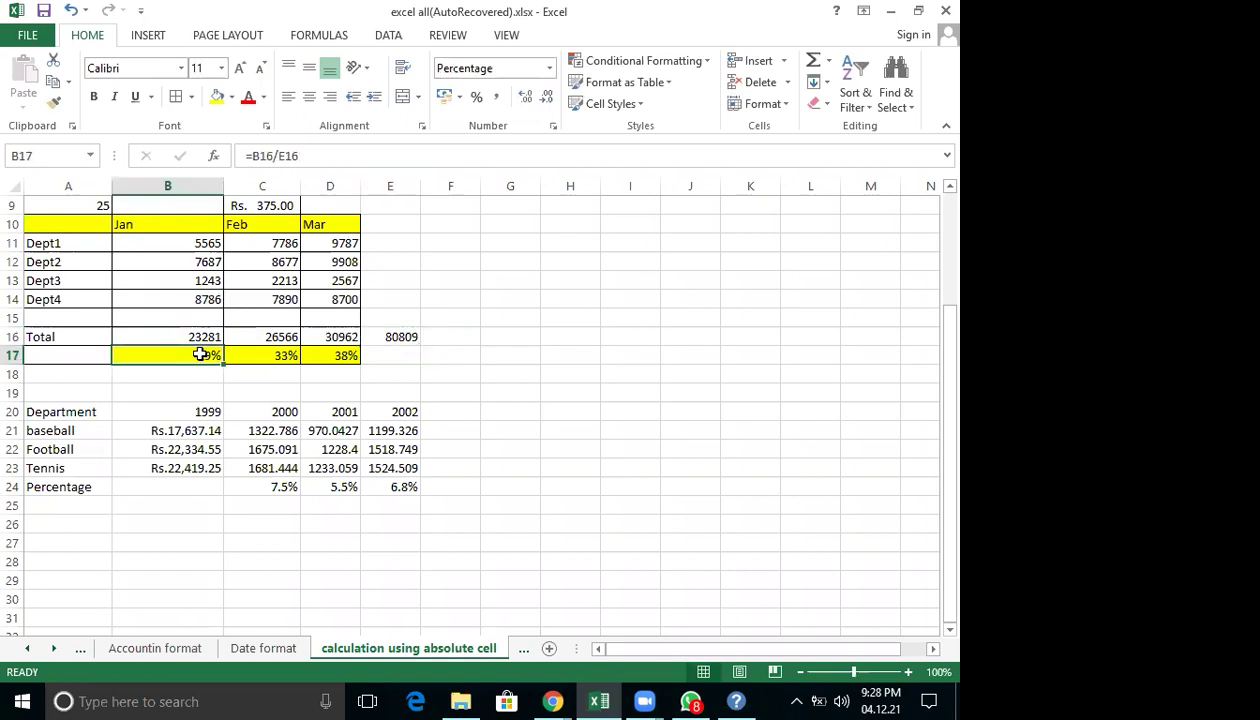
{"action": "key", "text": "Delete"}
{"action": "type", "text": "="}
{"action": "left_click", "coordinate": [204, 336]}
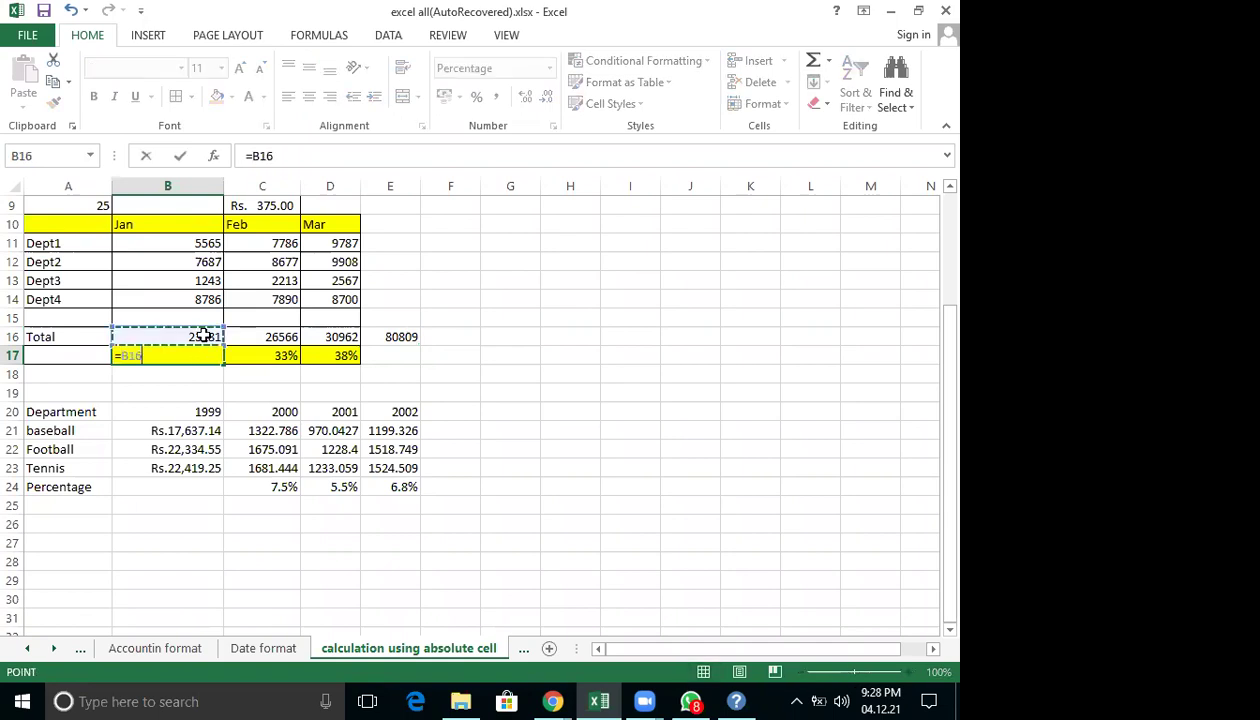
{"action": "type", "text": "/"}
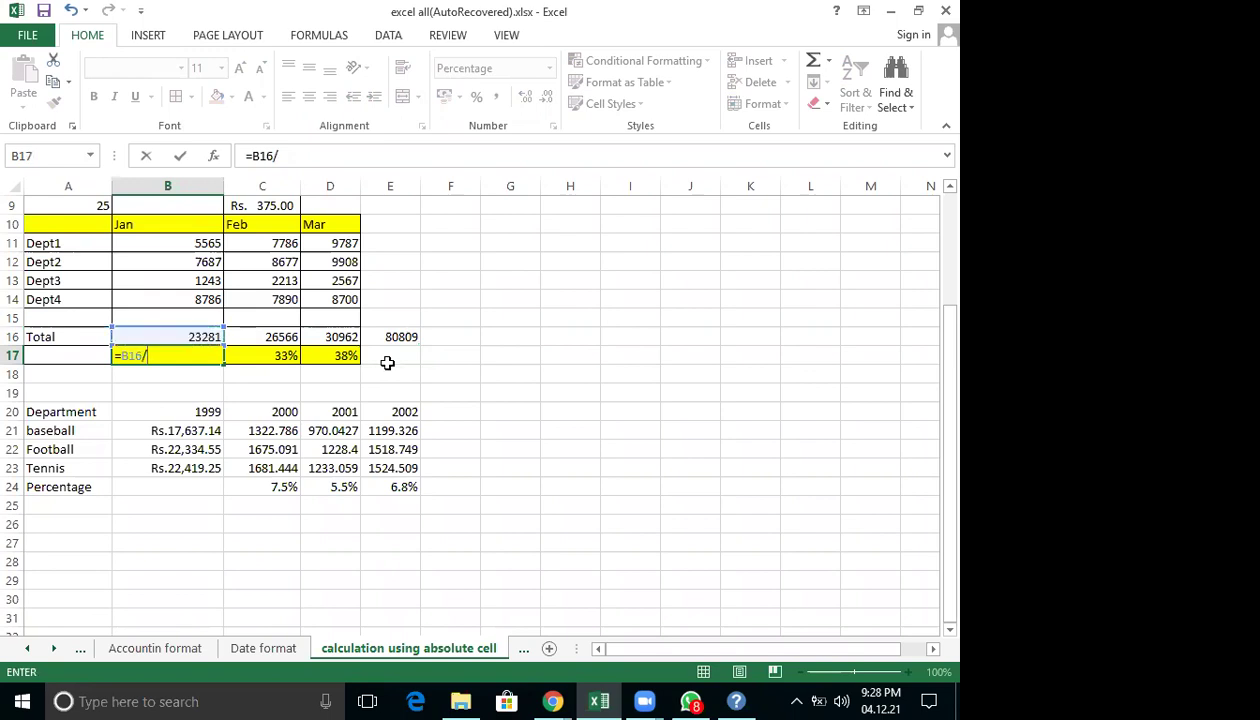
{"action": "left_click", "coordinate": [397, 336]}
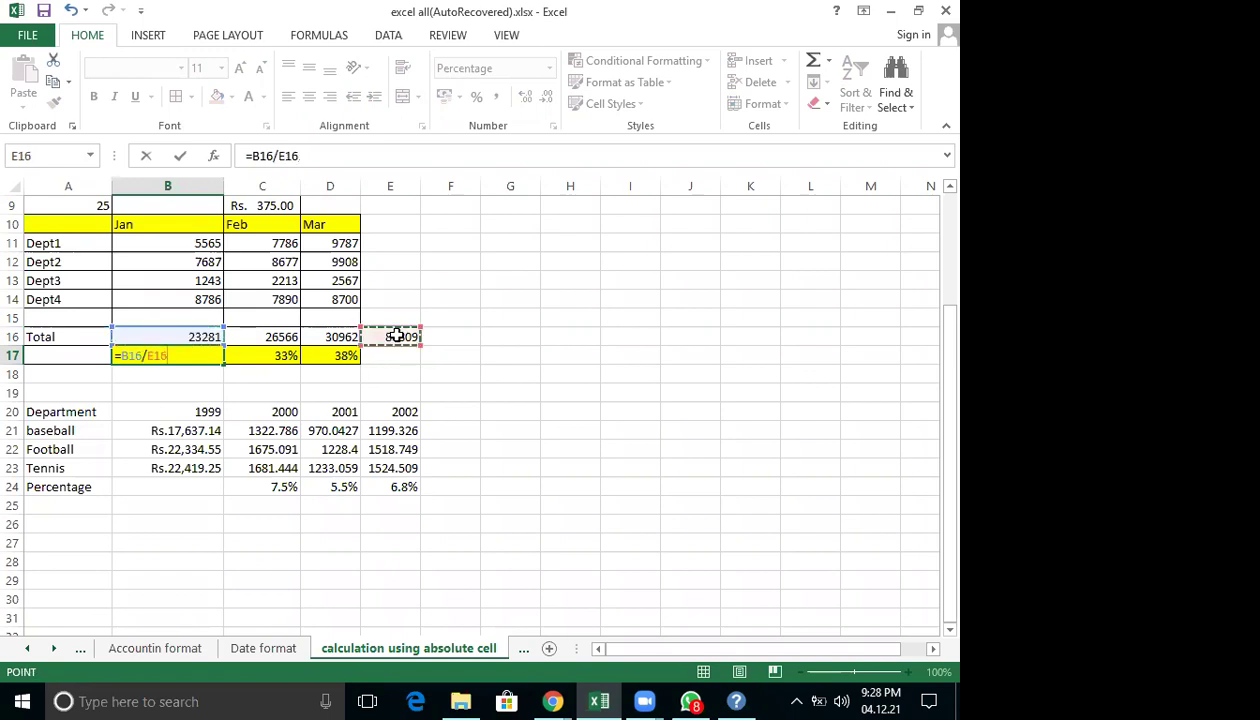
{"action": "key", "text": "Return"}
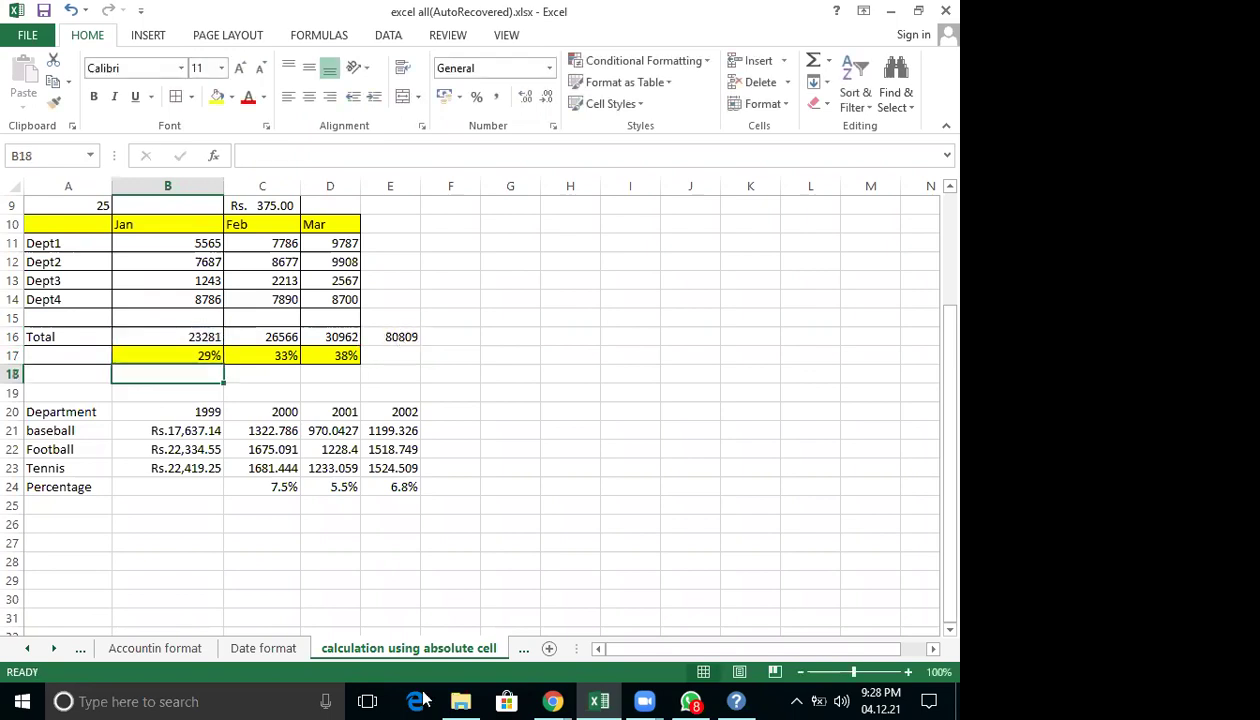
Replace the February percentage in C17 with the formula =C16/E16.
{"action": "left_click", "coordinate": [259, 362]}
{"action": "double_click", "coordinate": [273, 357]}
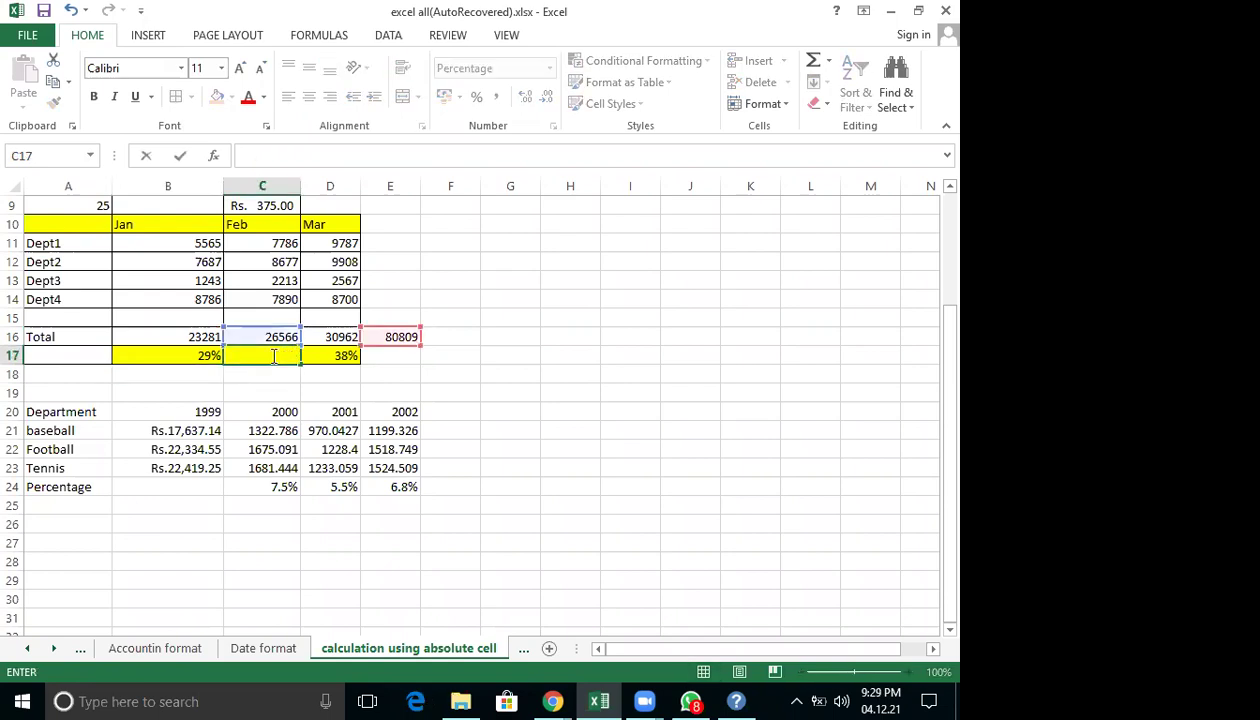
{"action": "type", "text": "="}
{"action": "left_click", "coordinate": [249, 334]}
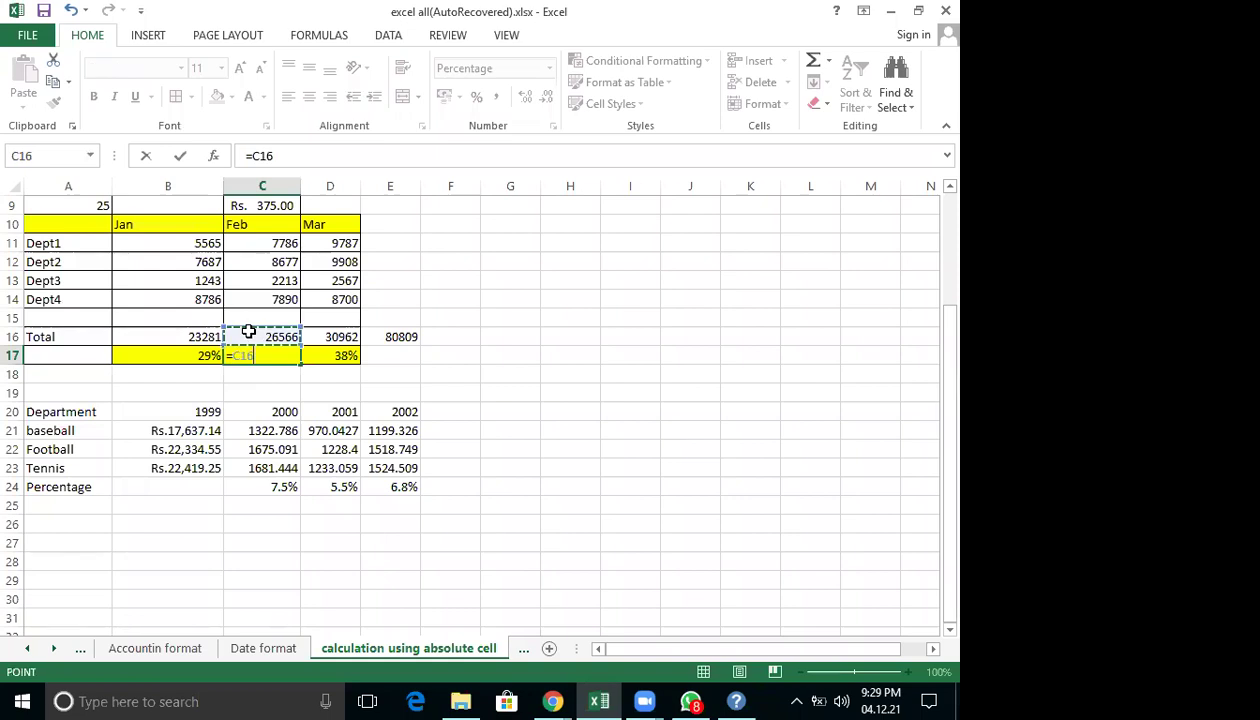
{"action": "type", "text": "/"}
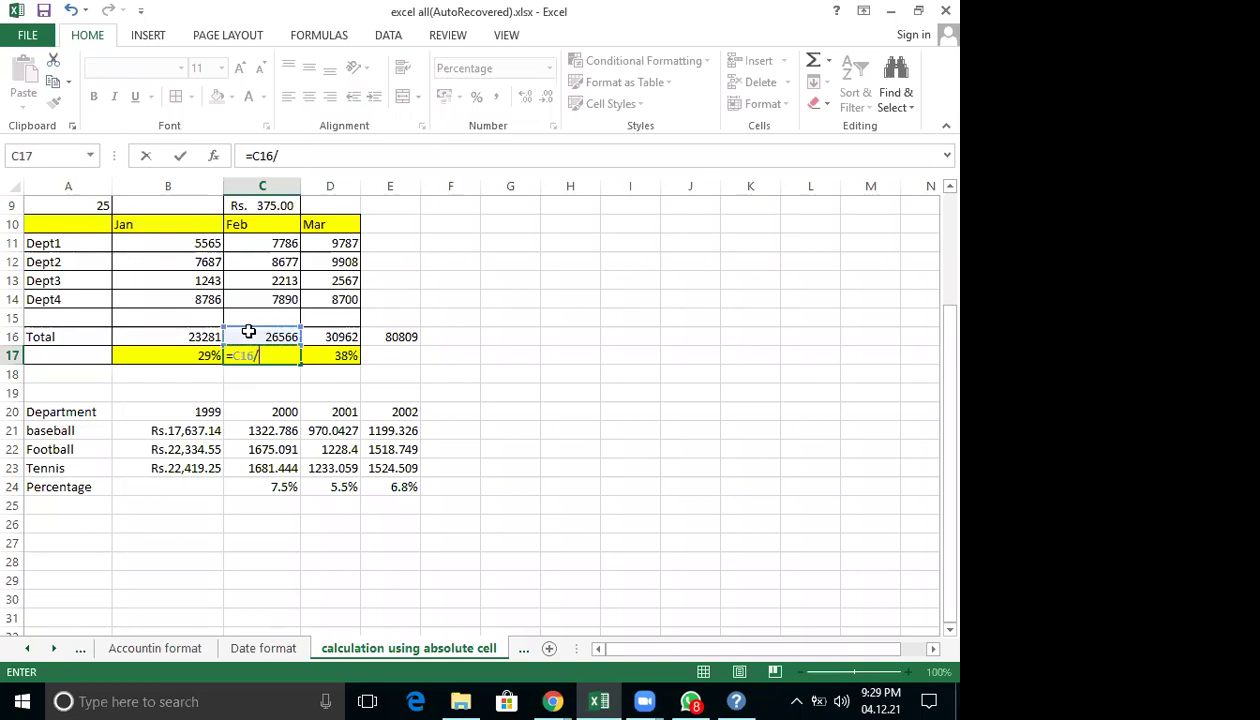
{"action": "left_click", "coordinate": [410, 338]}
{"action": "key", "text": "Return"}
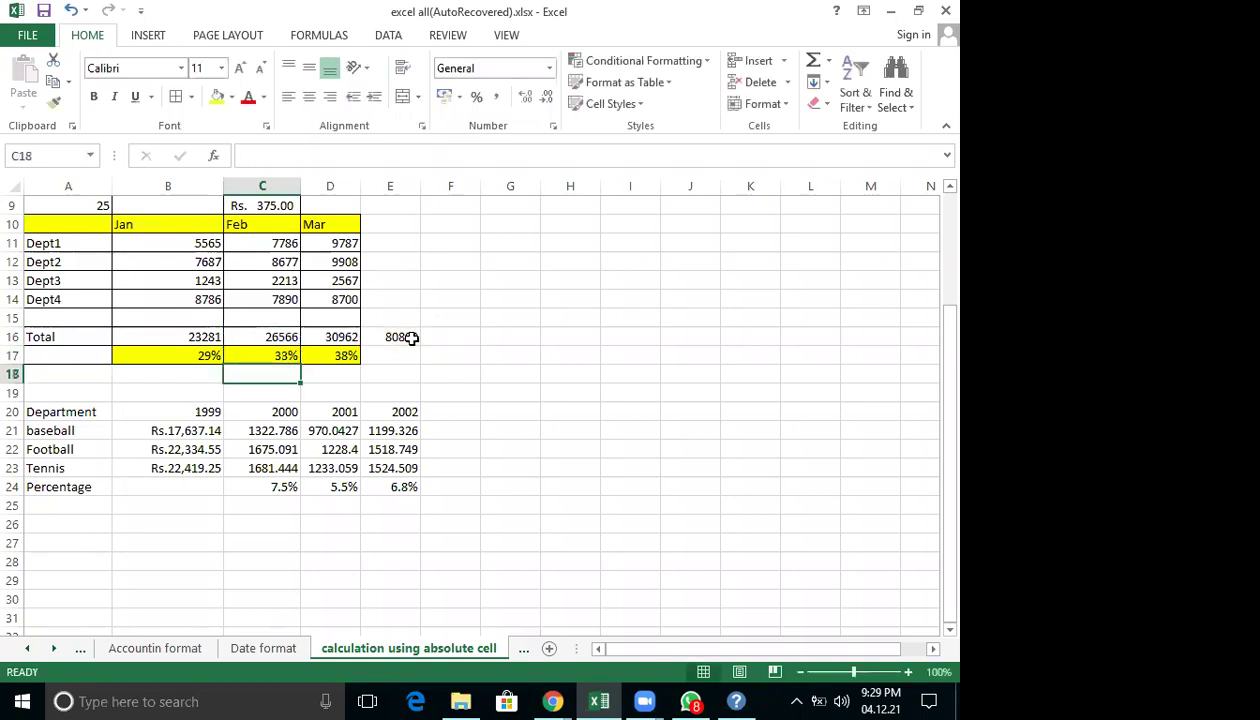
Apply the Percentage number format with two decimals to the monthly percentages in C17, B17 and D17.
{"action": "left_click", "coordinate": [277, 353]}
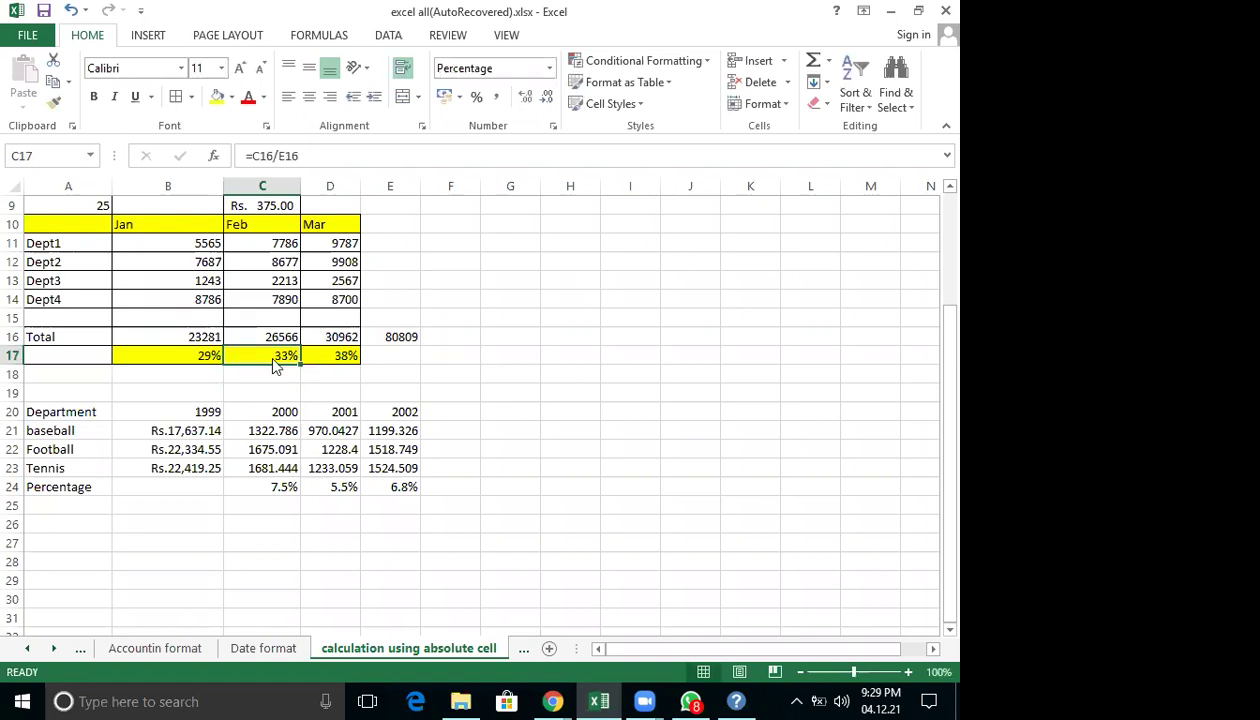
{"action": "left_click", "coordinate": [550, 68]}
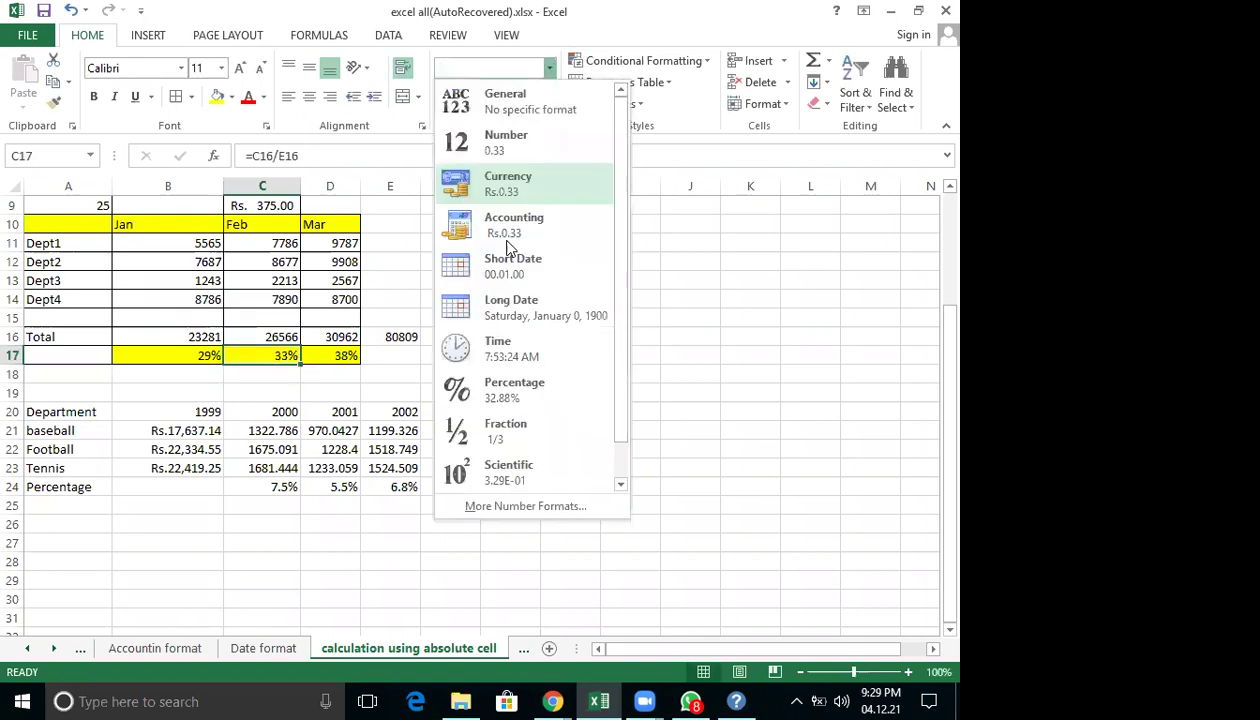
{"action": "left_click", "coordinate": [520, 400]}
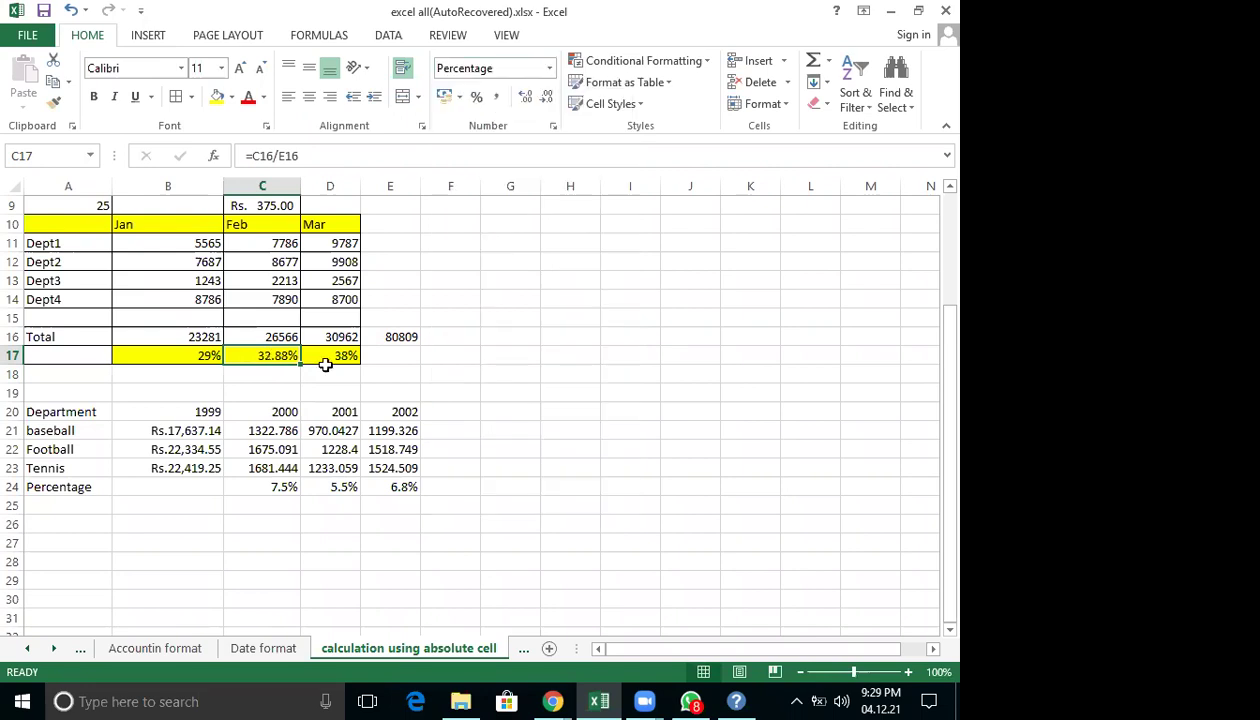
{"action": "key", "text": "Left"}
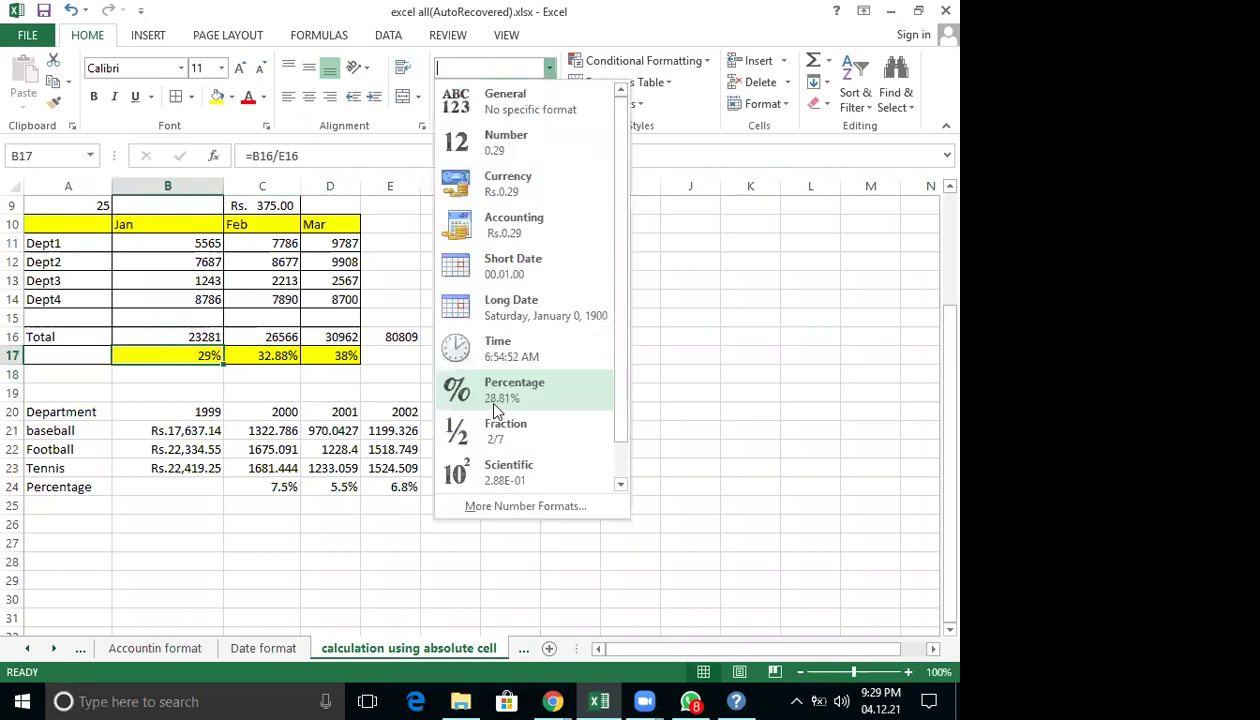
{"action": "left_click", "coordinate": [347, 356]}
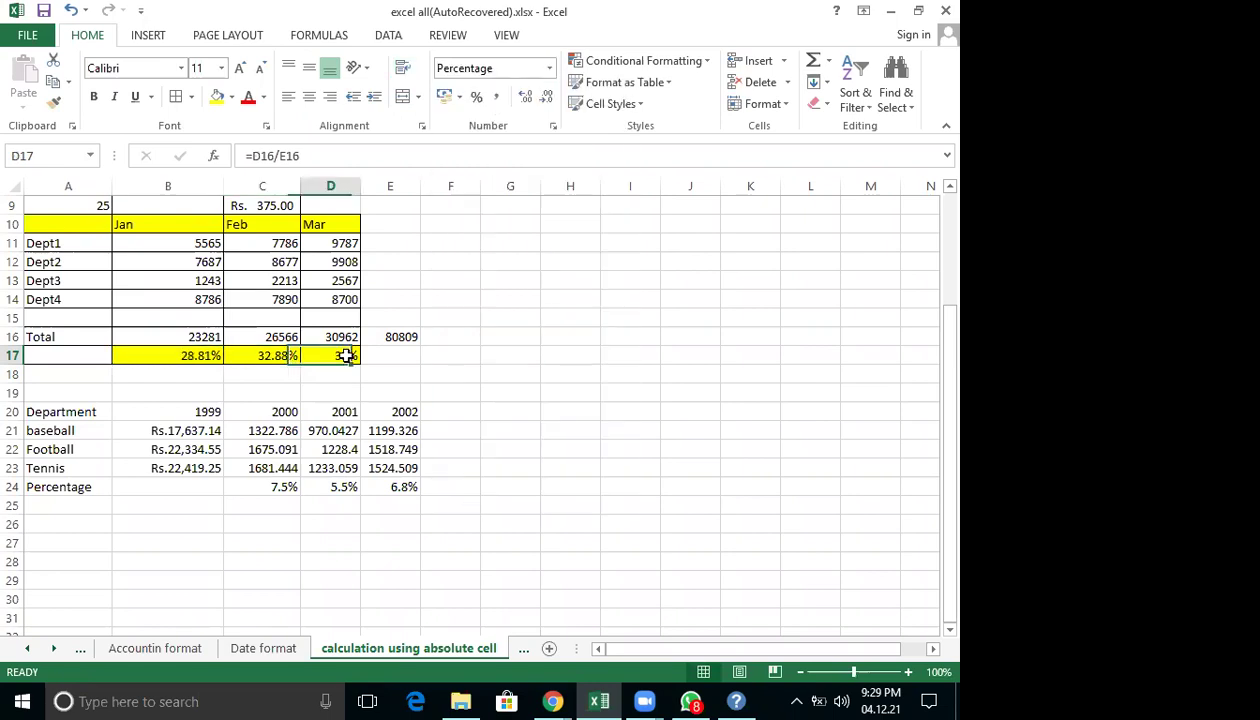
{"action": "left_click", "coordinate": [553, 66]}
{"action": "key", "text": "Escape"}
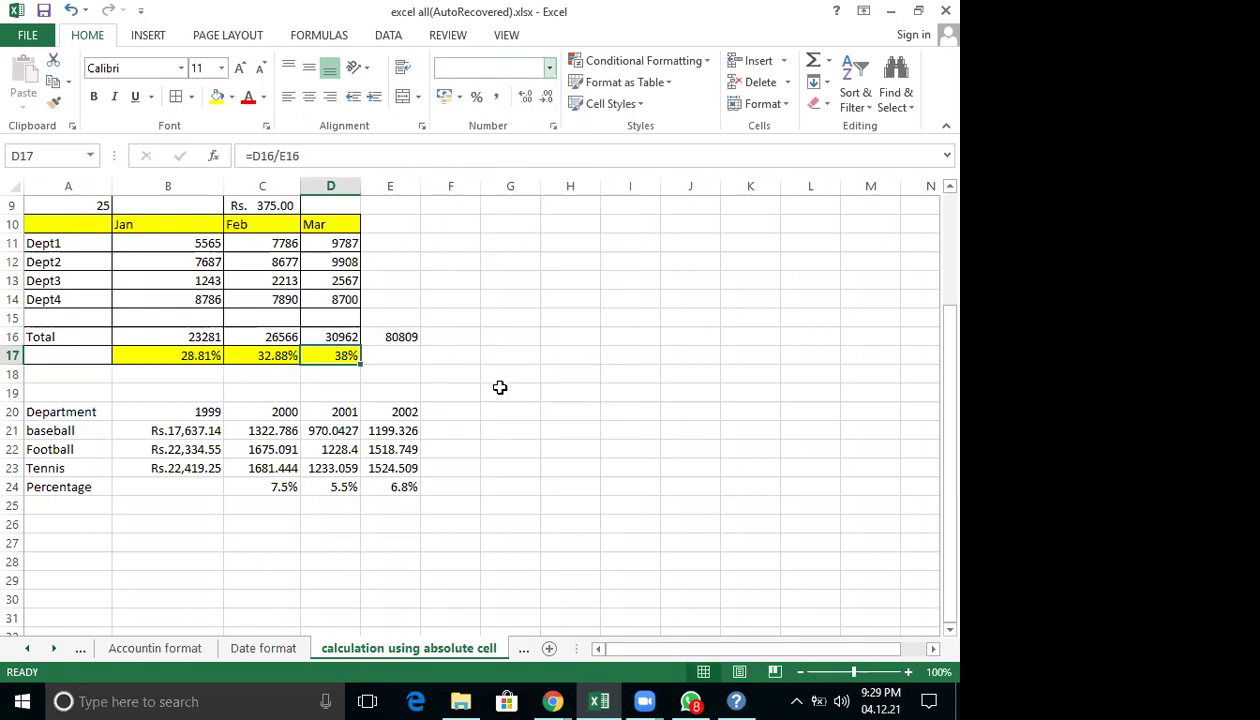
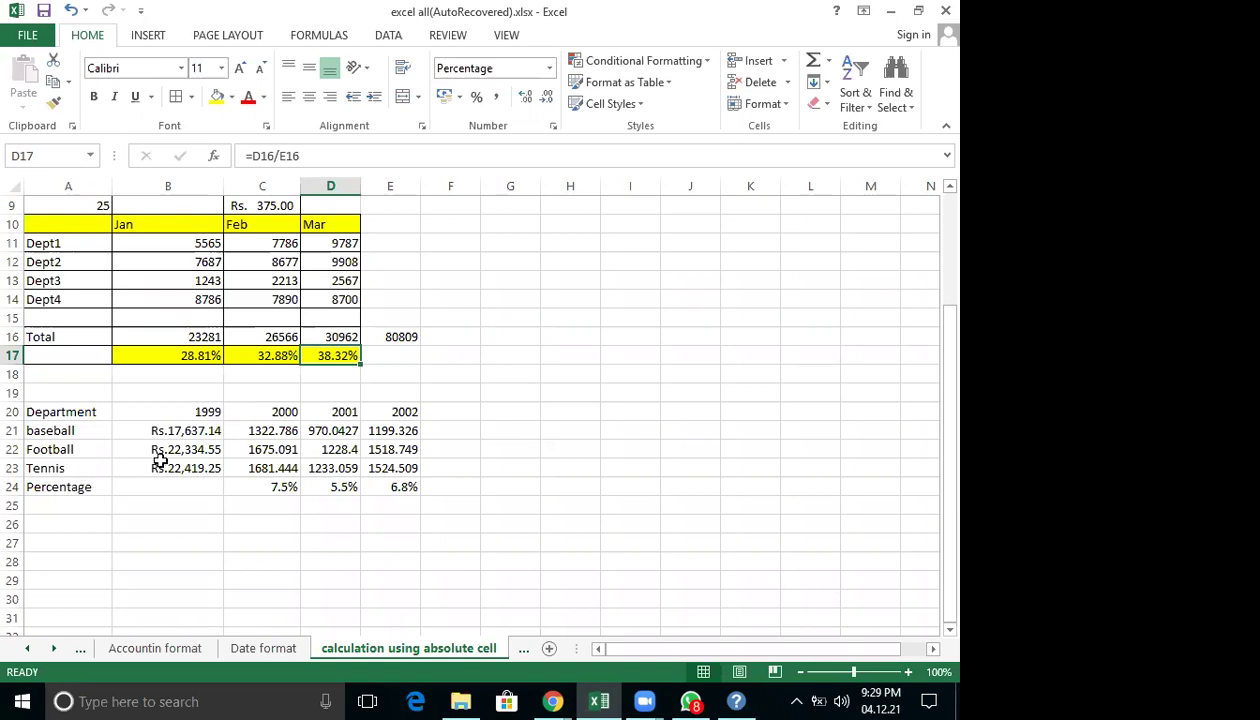
Delete the January total in B16 and re-enter it as a SUM formula over B11:B14.
{"action": "left_click", "coordinate": [200, 336]}
{"action": "key", "text": "Delete"}
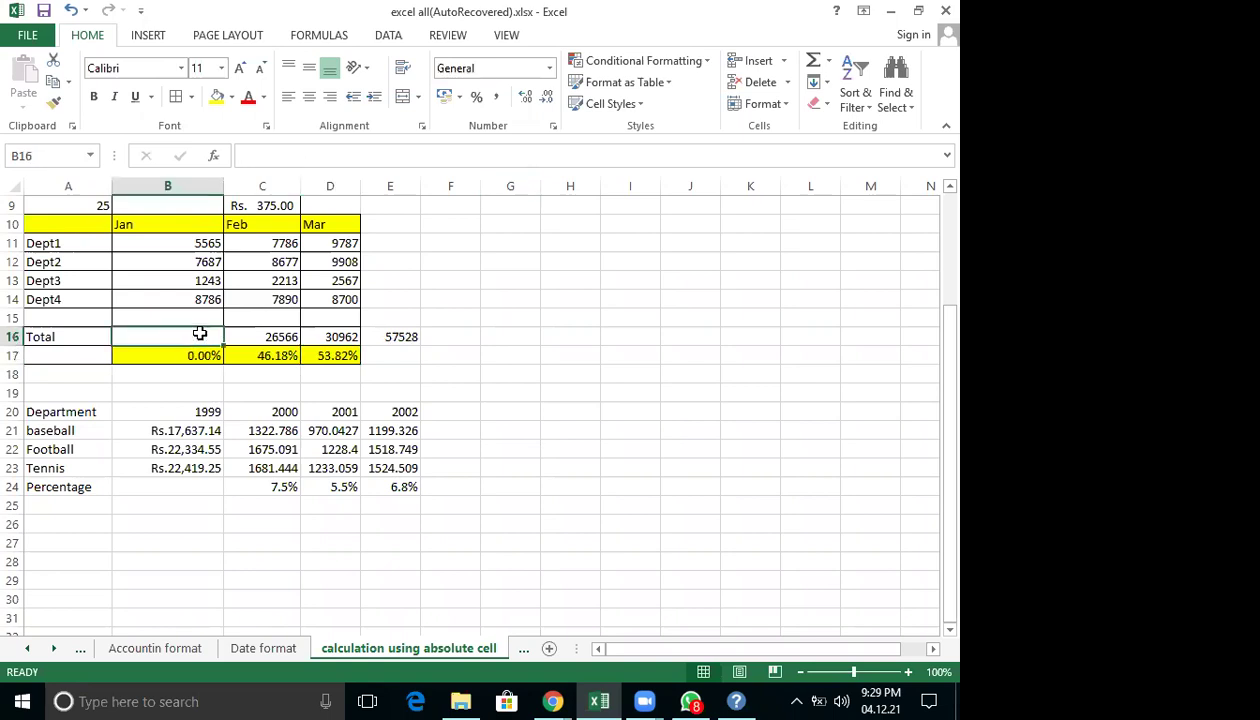
{"action": "type", "text": "=sum"}
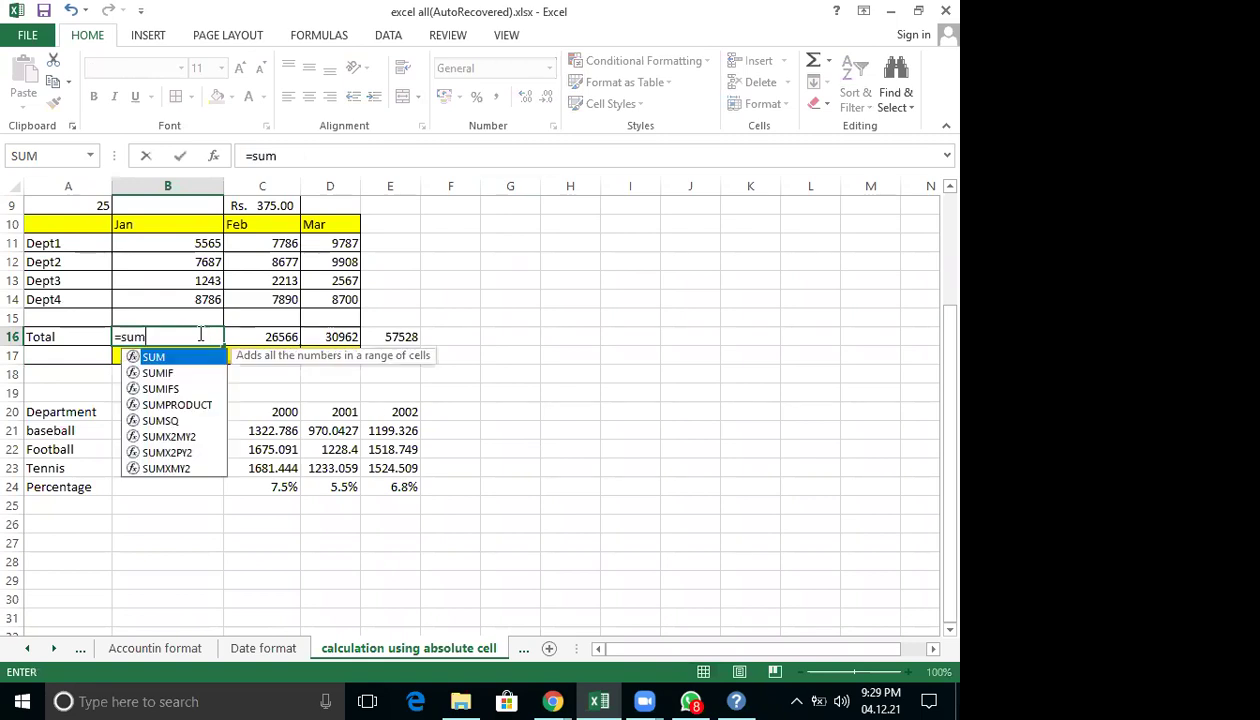
{"action": "type", "text": "("}
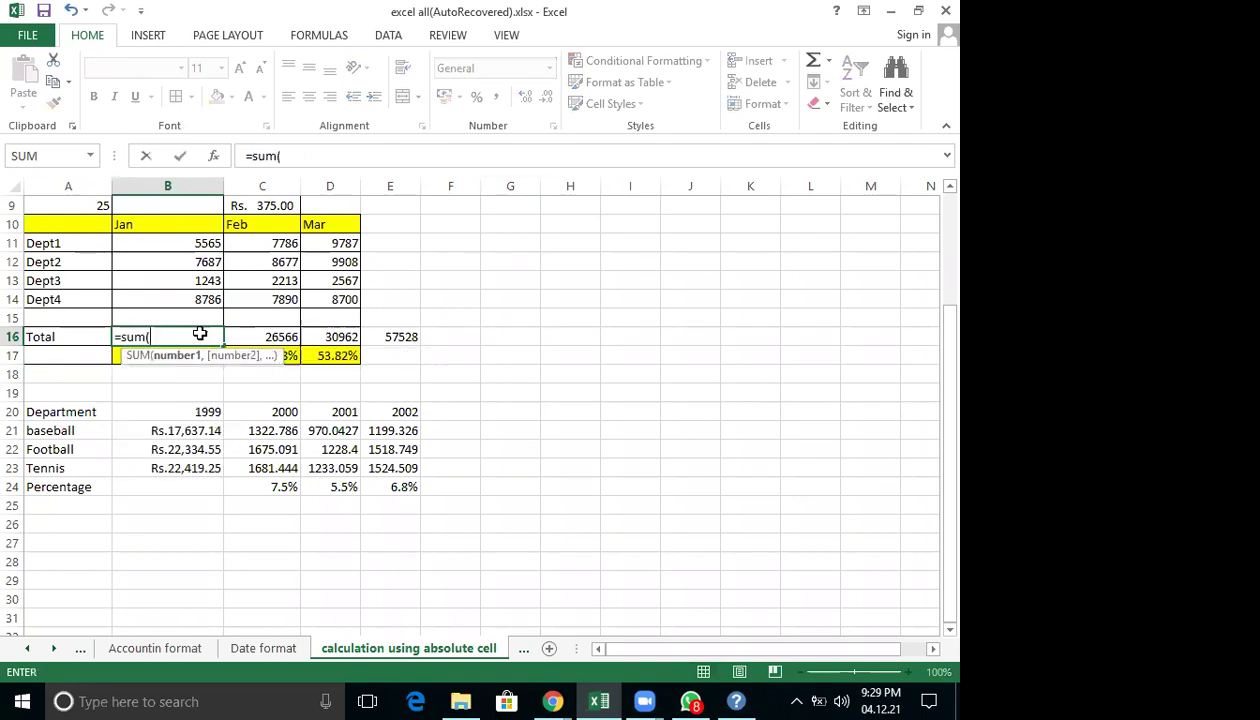
{"action": "left_click_drag", "start_coordinate": [210, 236], "coordinate": [214, 297]}
{"action": "key", "text": "Return"}
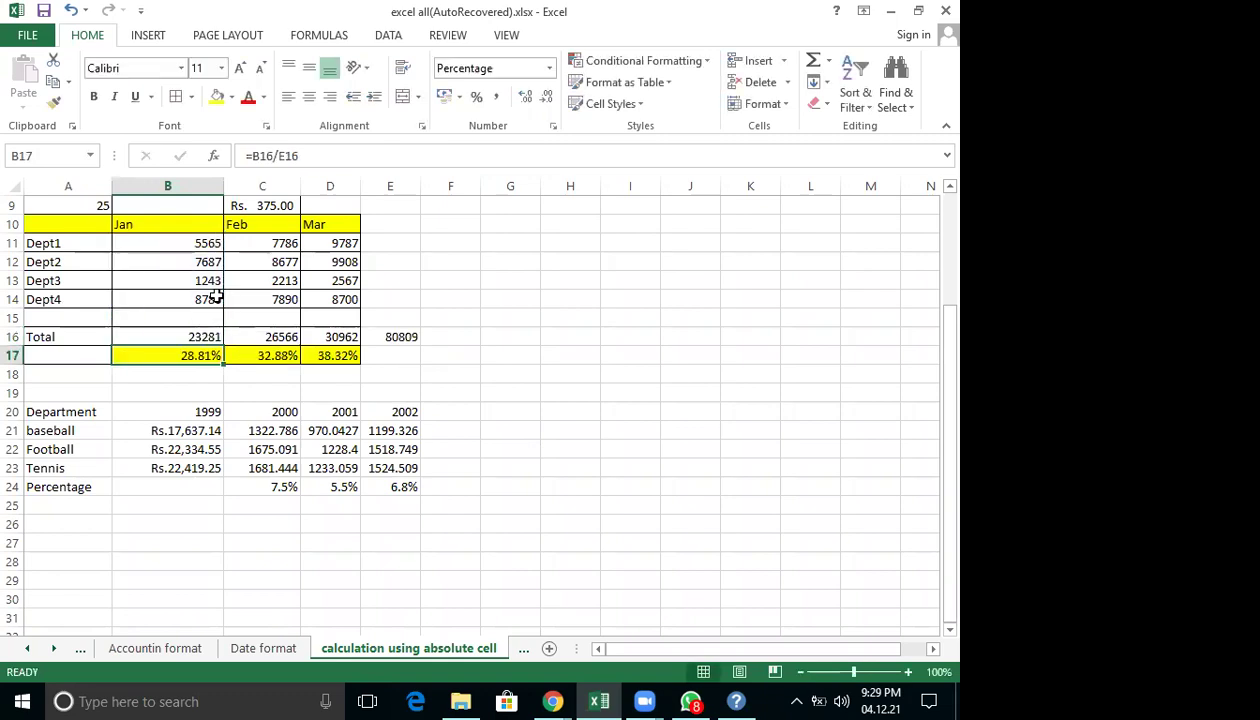
Re-enter the February total in C16 as a SUM formula over C11:C14.
{"action": "left_click", "coordinate": [257, 340]}
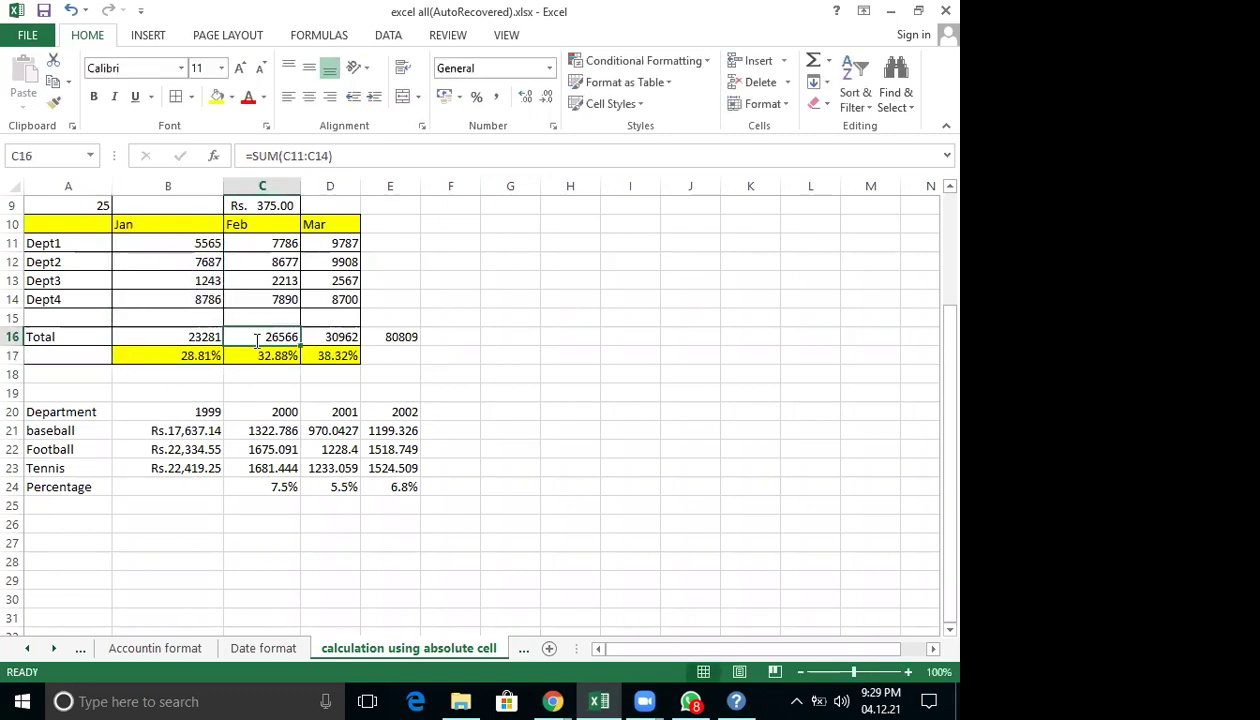
{"action": "double_click", "coordinate": [257, 340]}
{"action": "type", "text": "=sum"}
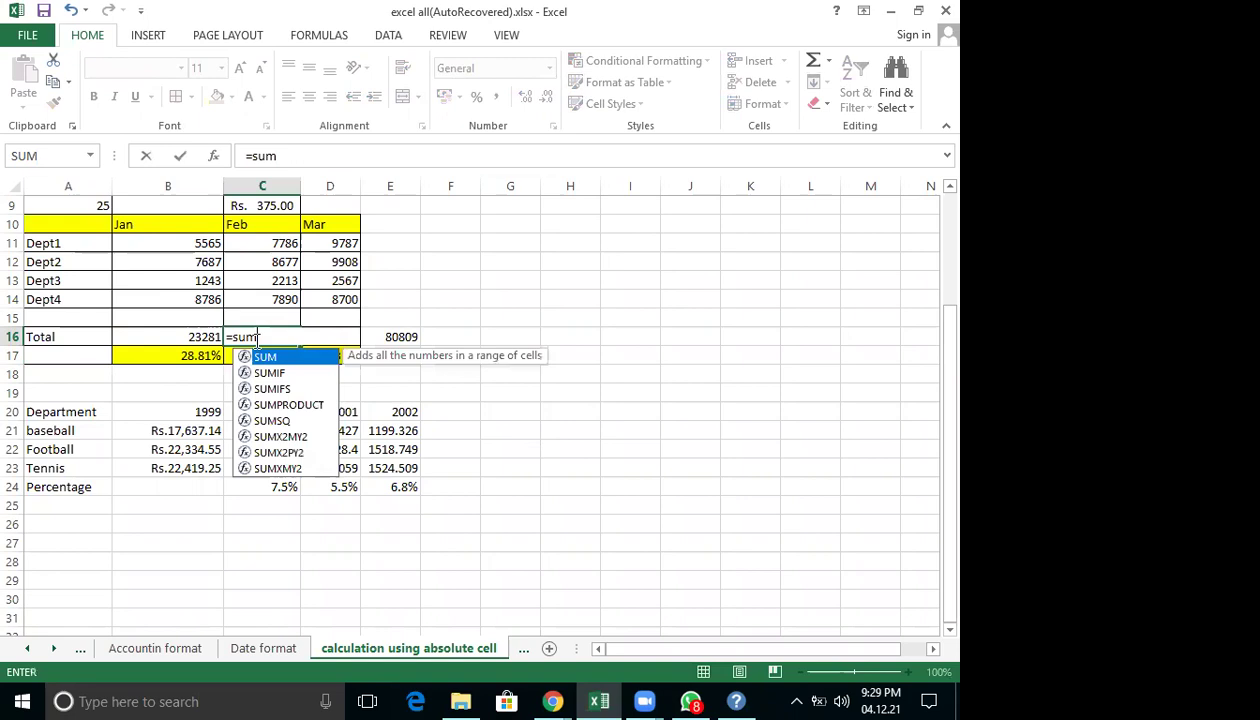
{"action": "type", "text": "("}
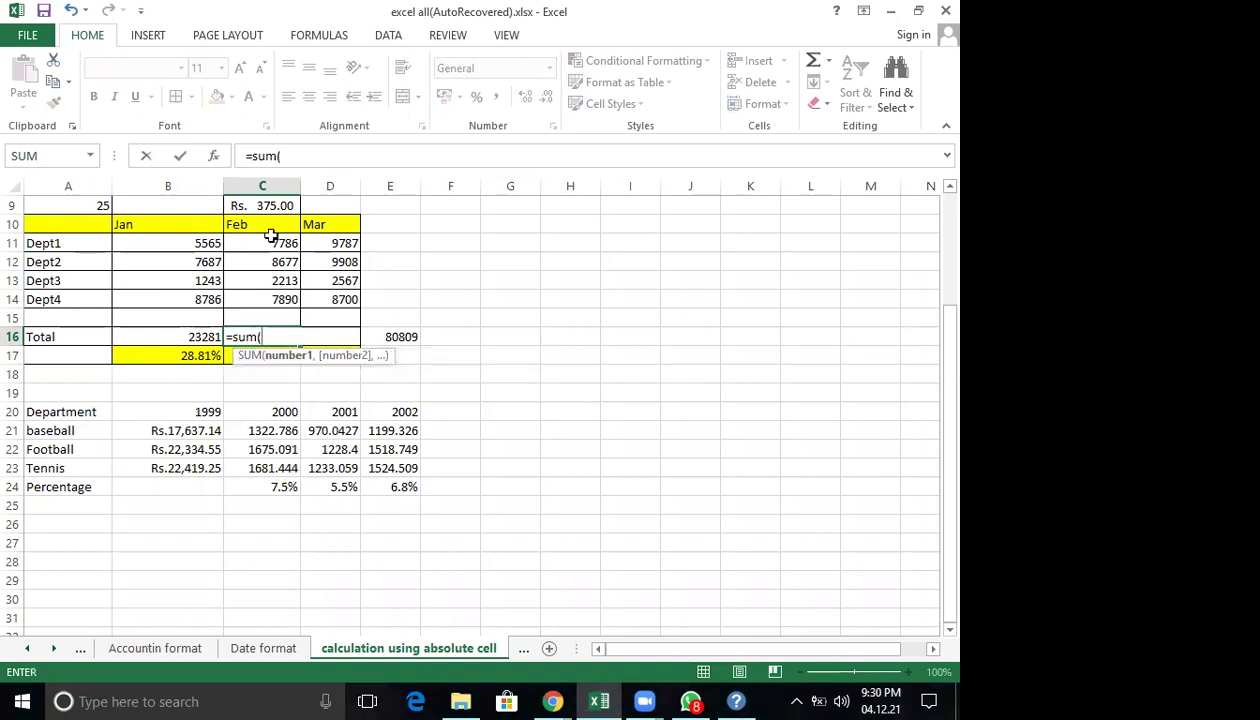
{"action": "left_click_drag", "start_coordinate": [262, 243], "coordinate": [274, 298]}
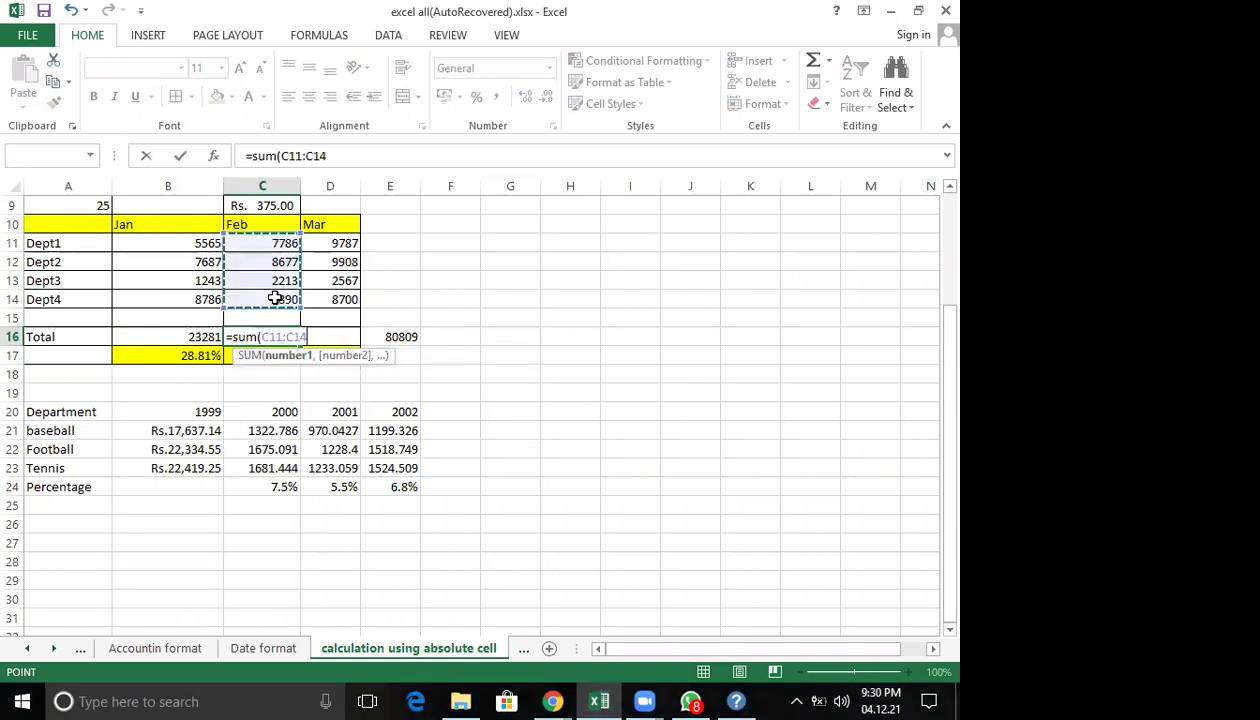
{"action": "key", "text": "Return"}
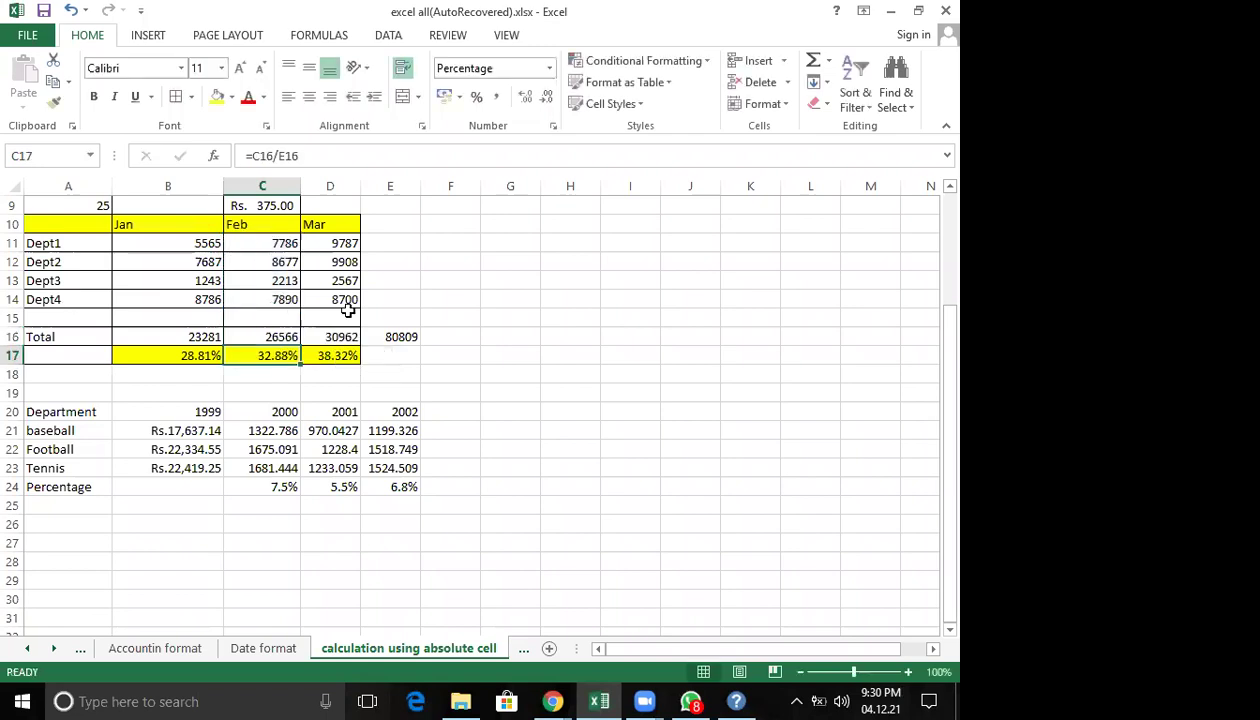
Re-enter the March total in D16 as =sum(D11:D14).
{"action": "left_click", "coordinate": [352, 334]}
{"action": "type", "text": "="}
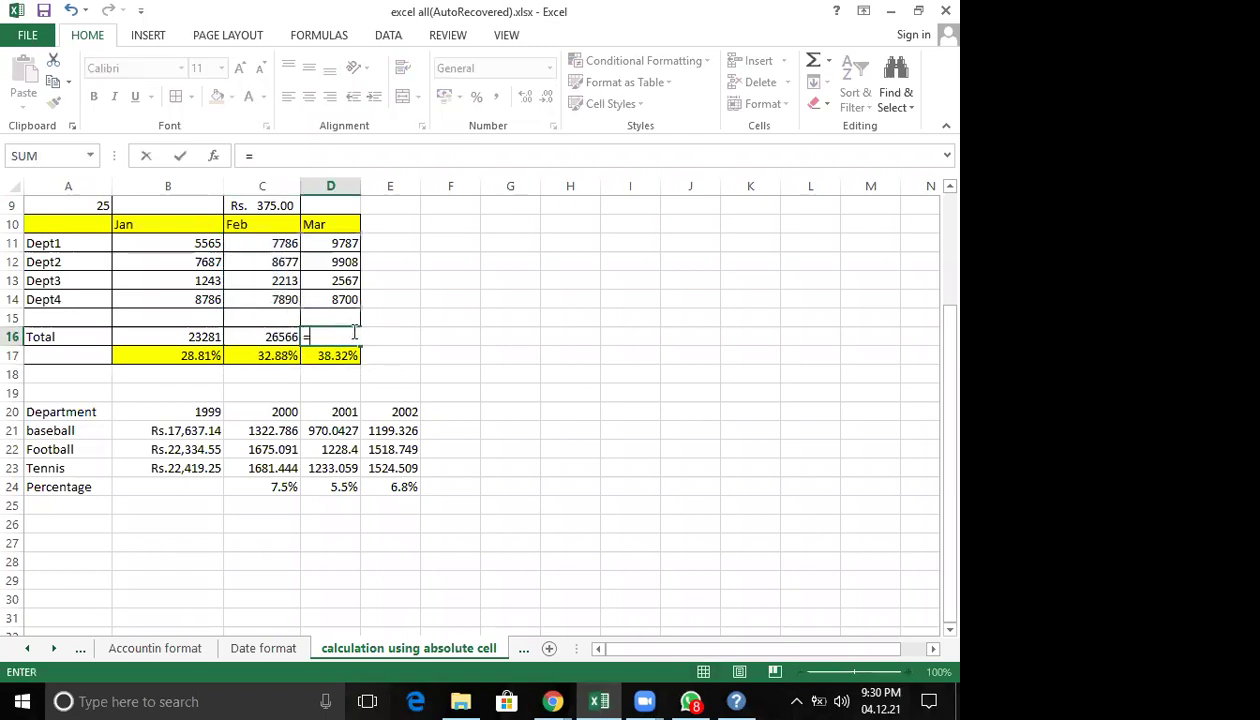
{"action": "type", "text": "sum("}
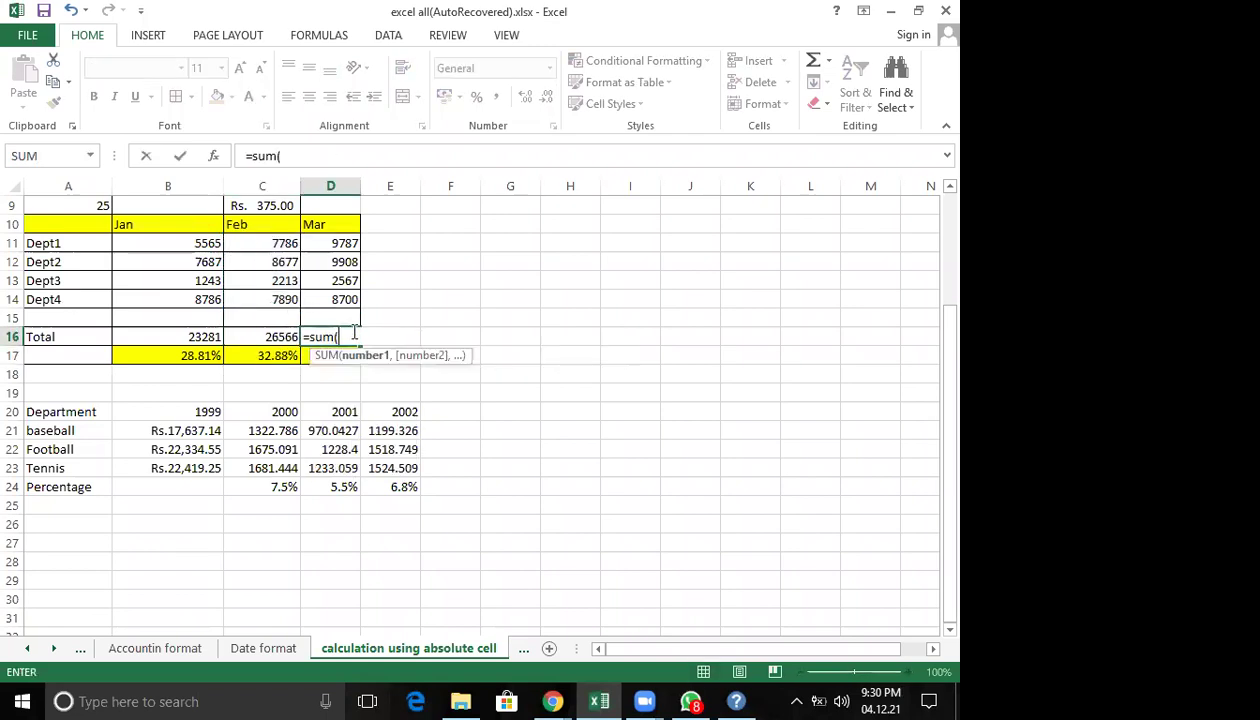
{"action": "left_click_drag", "start_coordinate": [340, 249], "coordinate": [326, 297]}
{"action": "type", "text": ")"}
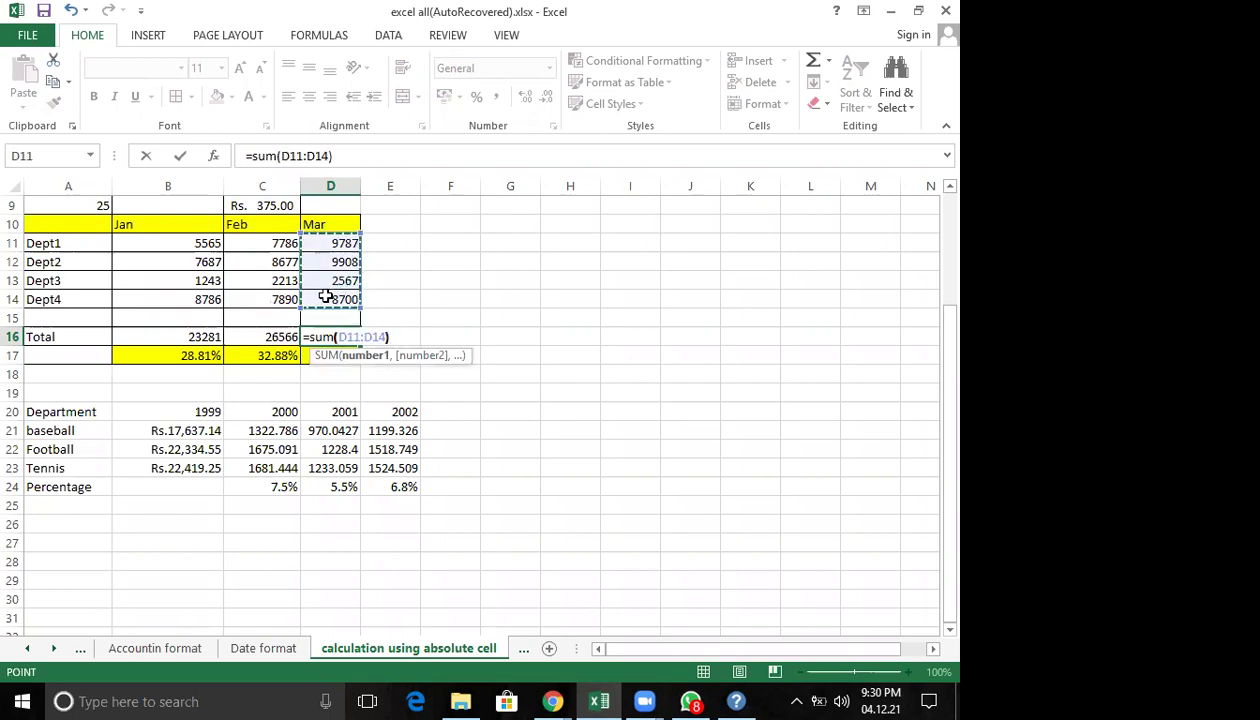
{"action": "key", "text": "Return"}
Delete the grand total in E16 and re-enter it as a SUM formula over B16:D16.
{"action": "left_click", "coordinate": [390, 336]}
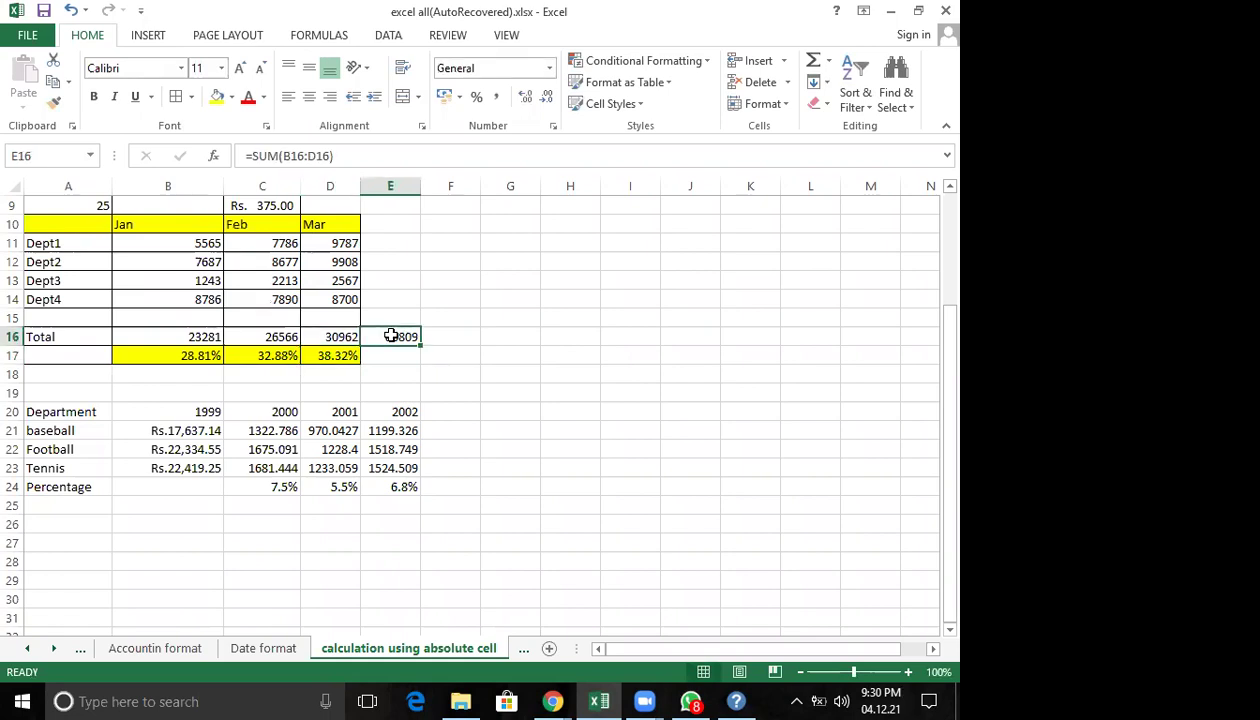
{"action": "key", "text": "Delete"}
{"action": "type", "text": "="}
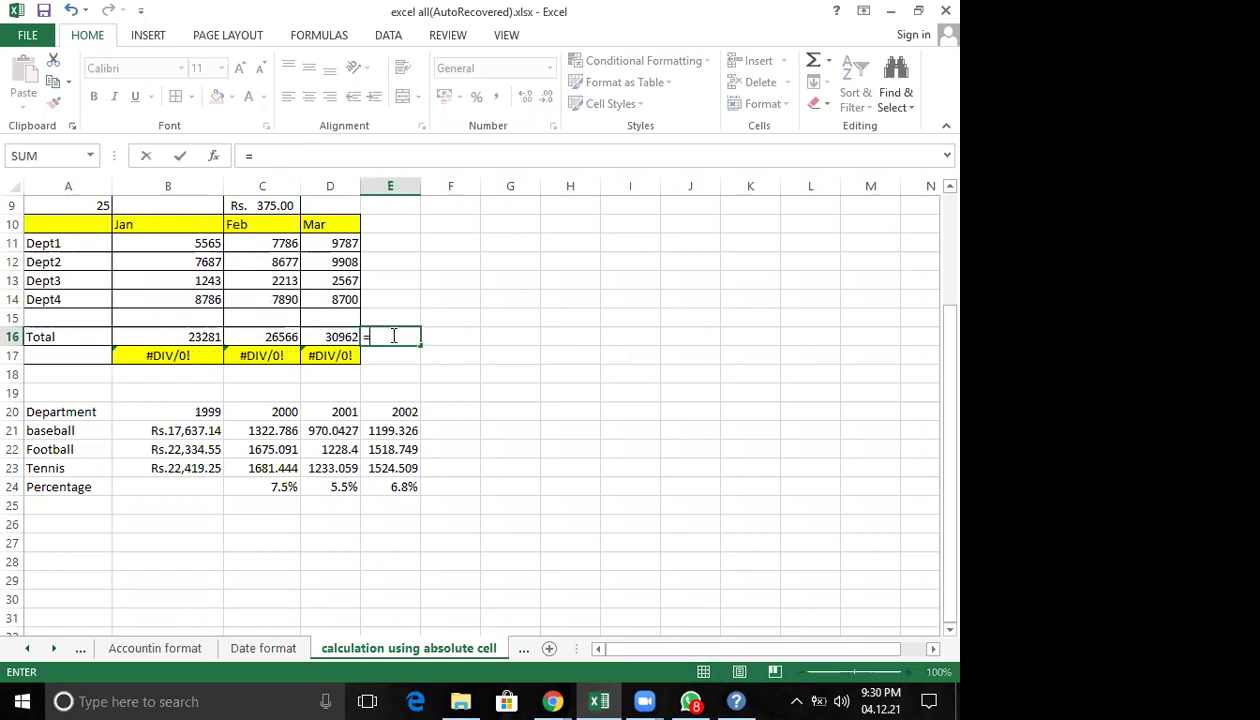
{"action": "type", "text": "sum("}
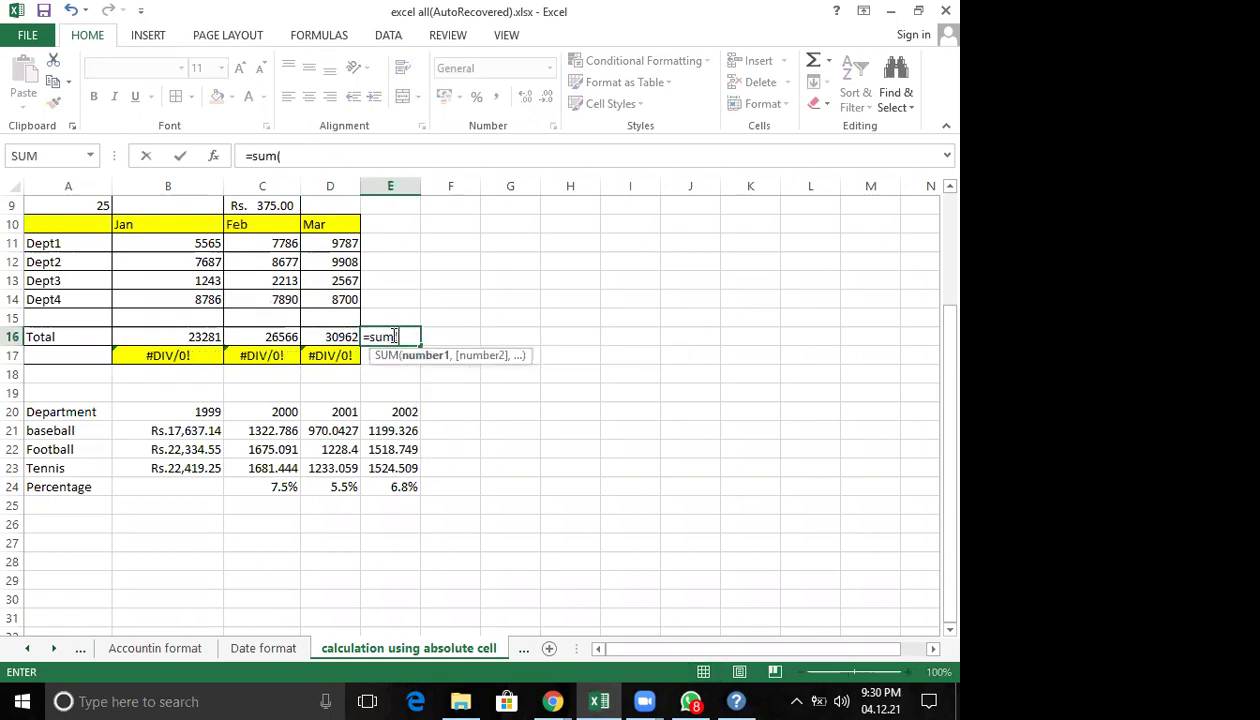
{"action": "left_click_drag", "start_coordinate": [213, 330], "coordinate": [330, 338]}
{"action": "key", "text": "Return"}
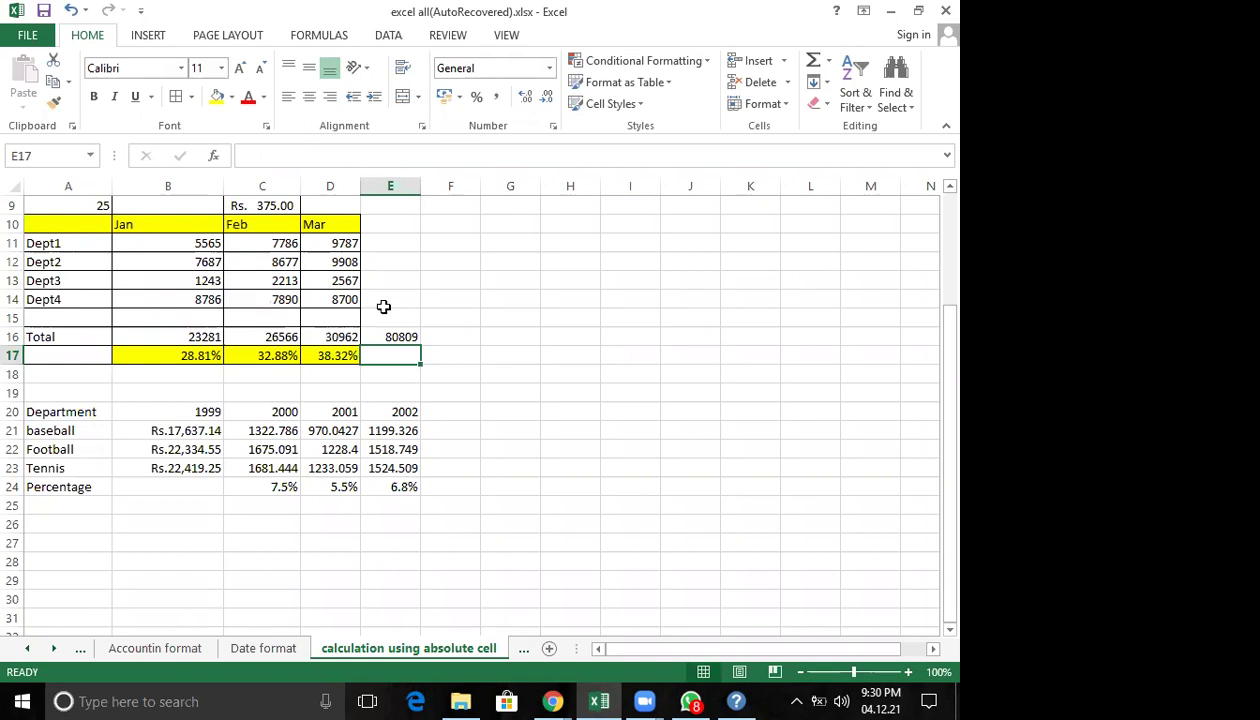
Clear the January percentage in B17 and re-enter it as =B16/E16.
{"action": "left_click", "coordinate": [179, 357]}
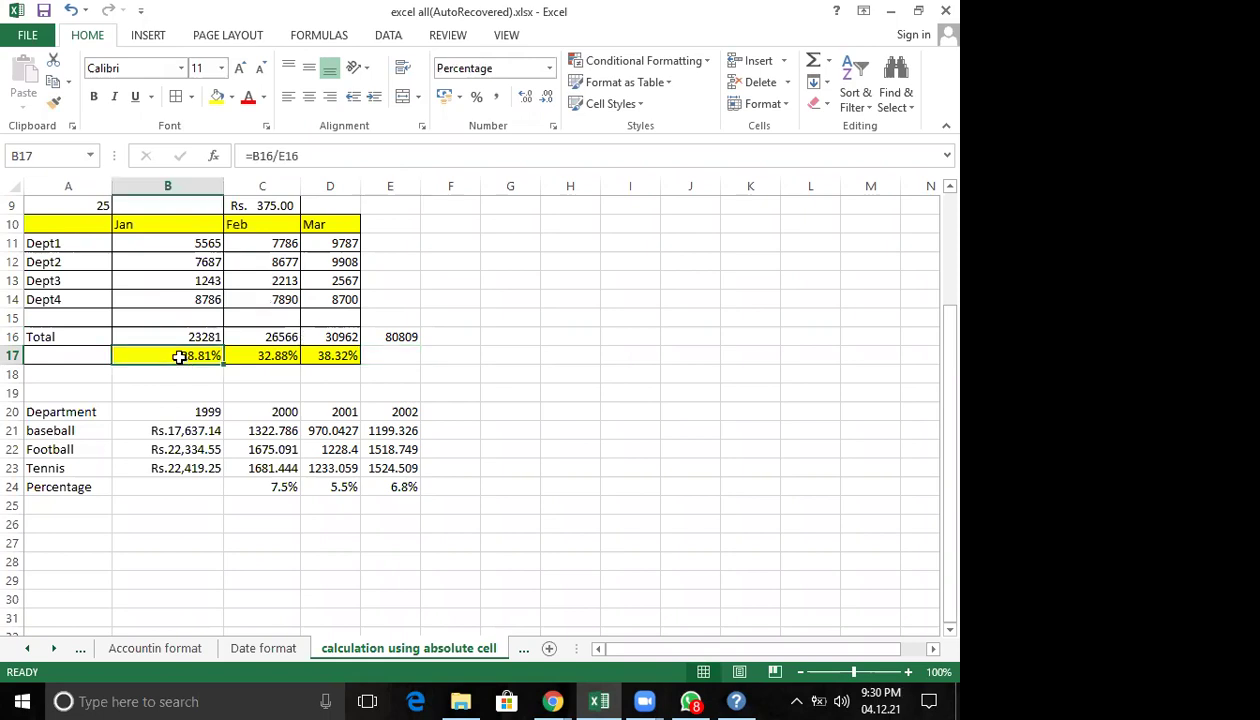
{"action": "key", "text": "BackSpace"}
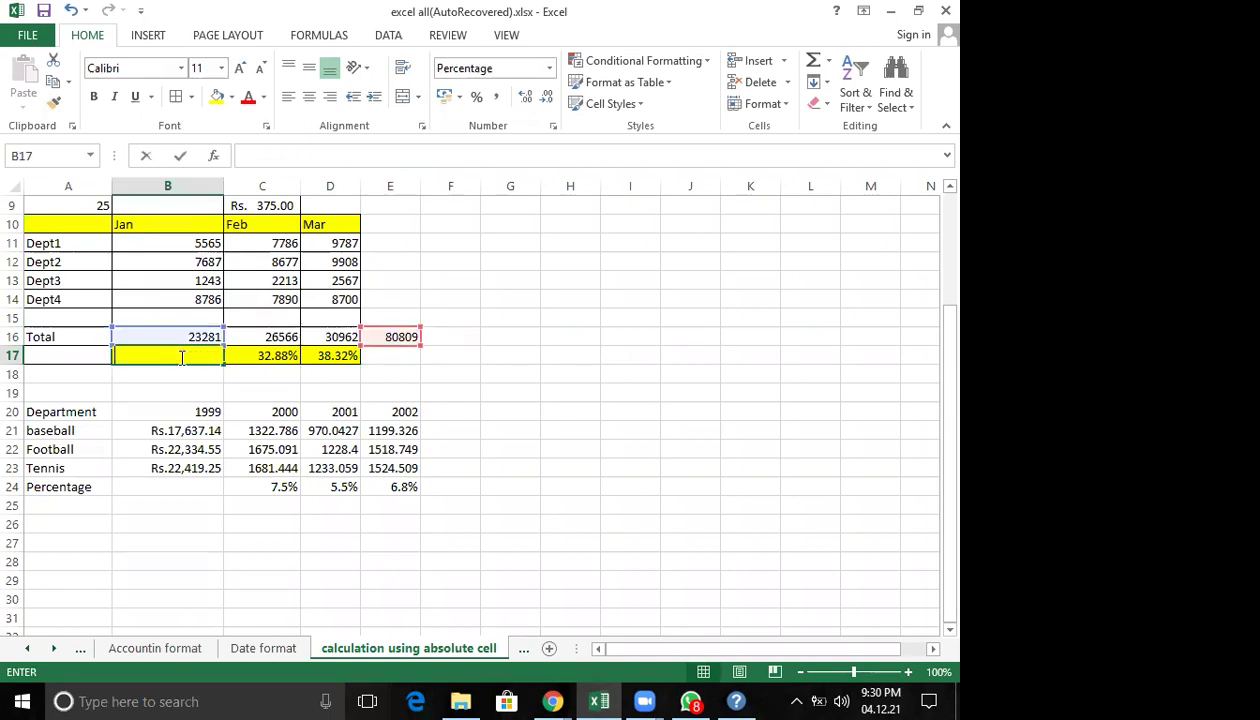
{"action": "type", "text": "="}
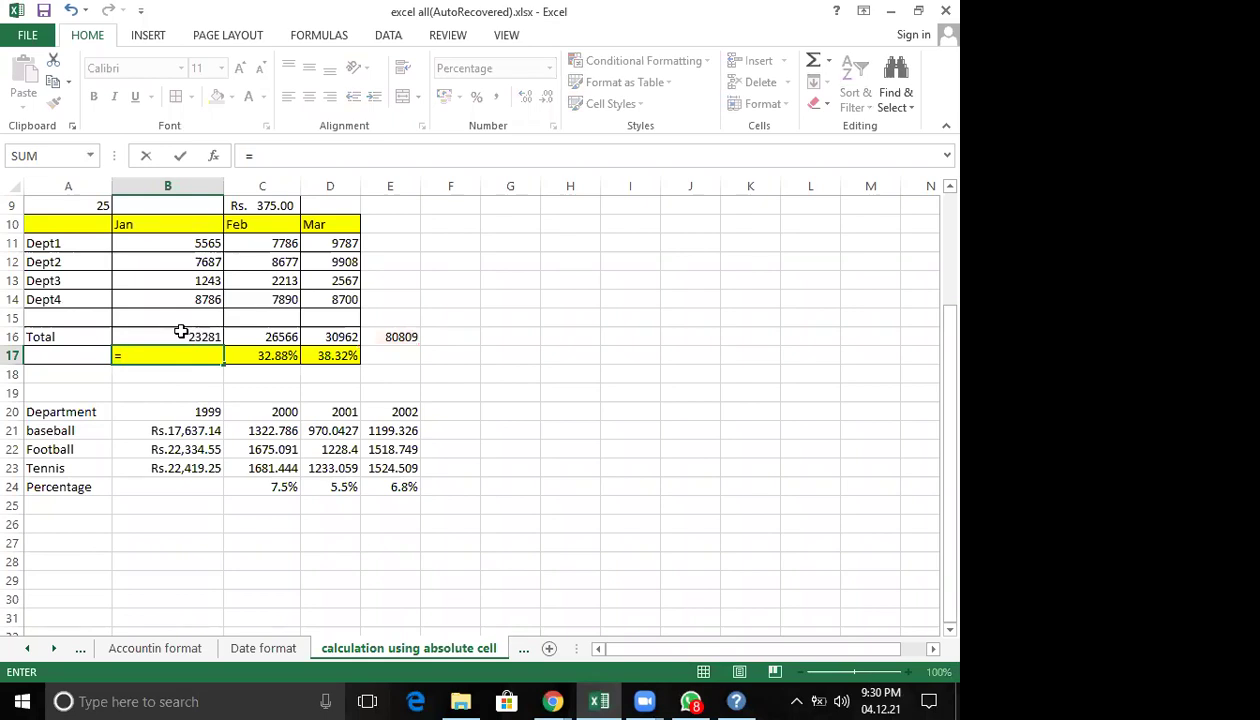
{"action": "left_click", "coordinate": [181, 336]}
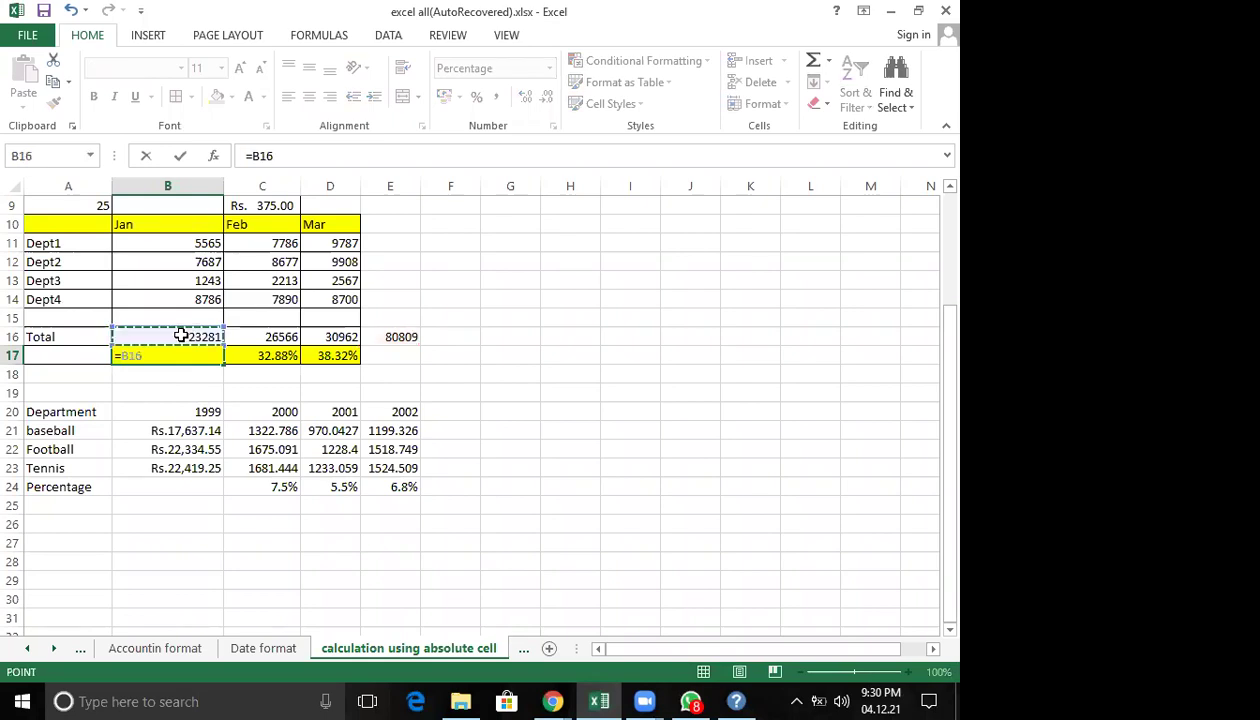
{"action": "type", "text": "/"}
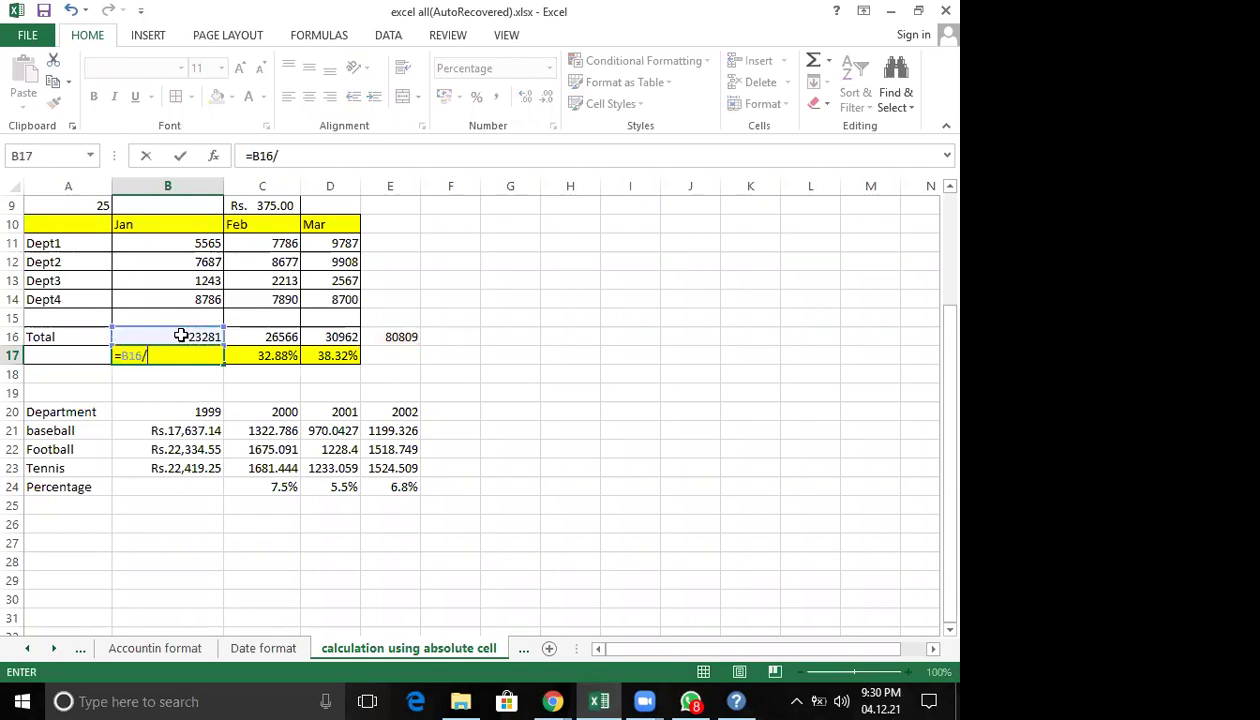
{"action": "left_click", "coordinate": [403, 337]}
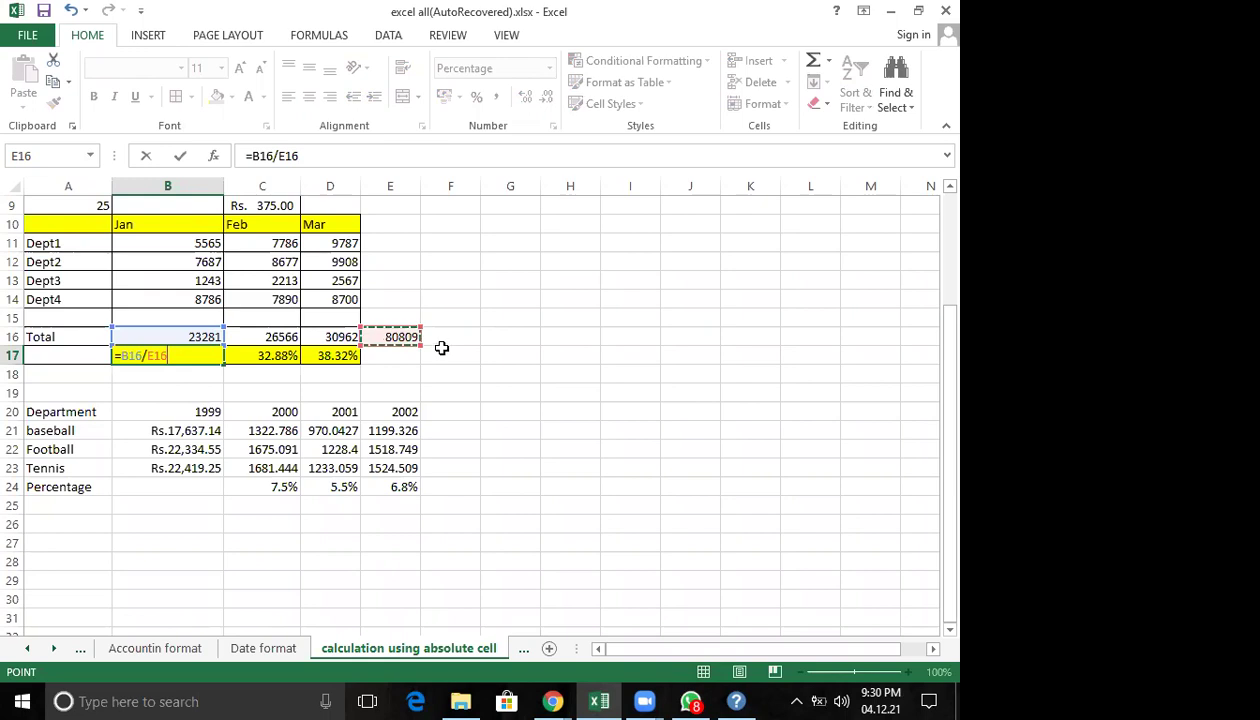
{"action": "key", "text": "Return"}
Apply the Percentage number format to the January share in B17.
{"action": "left_click", "coordinate": [205, 352]}
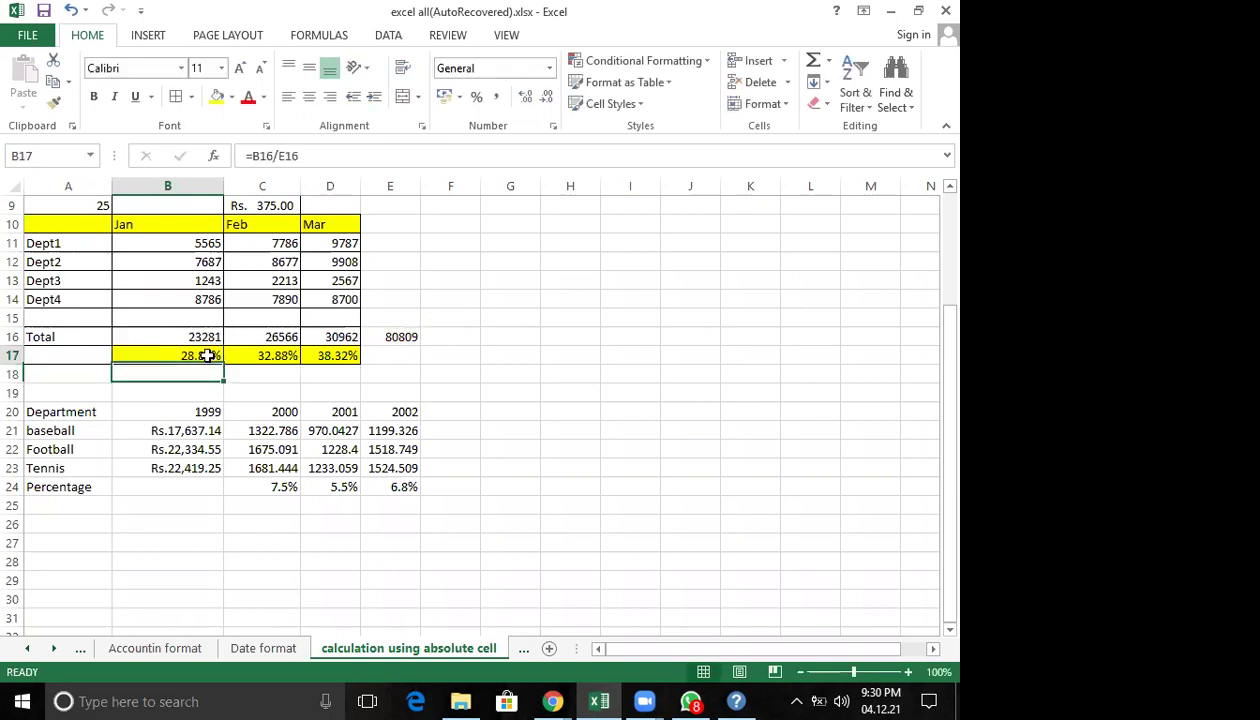
{"action": "left_click", "coordinate": [549, 68]}
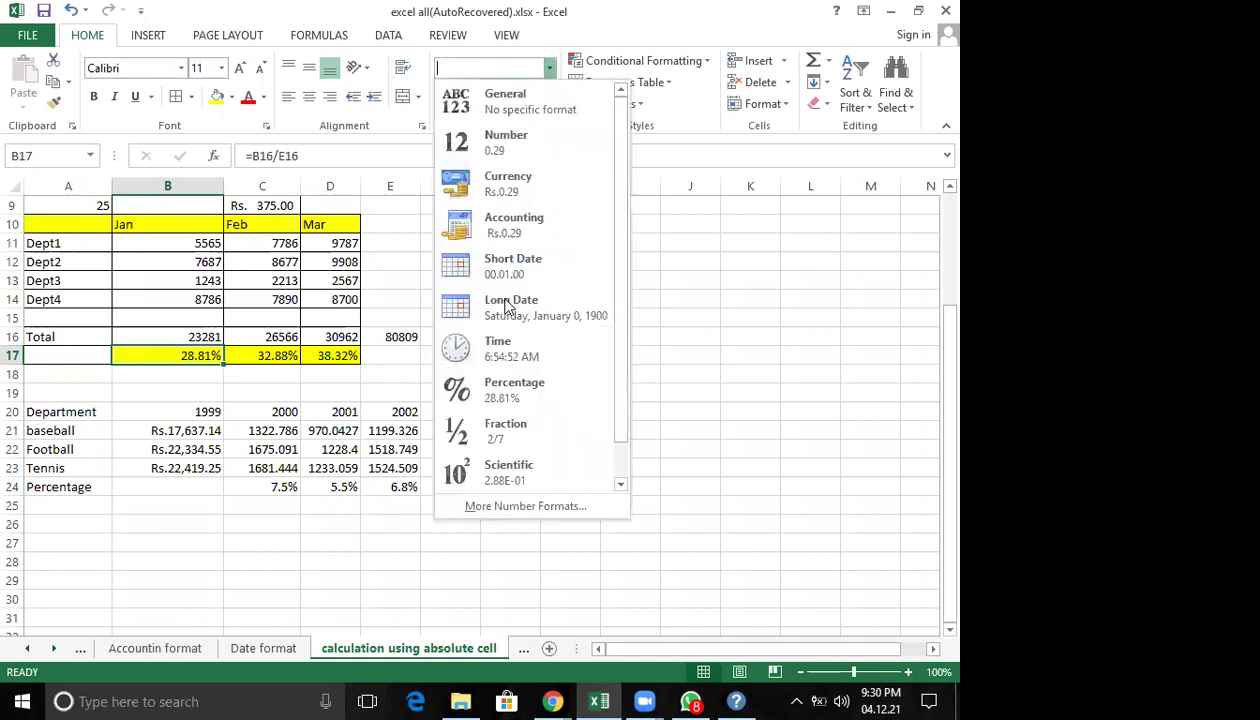
{"action": "left_click", "coordinate": [503, 395]}
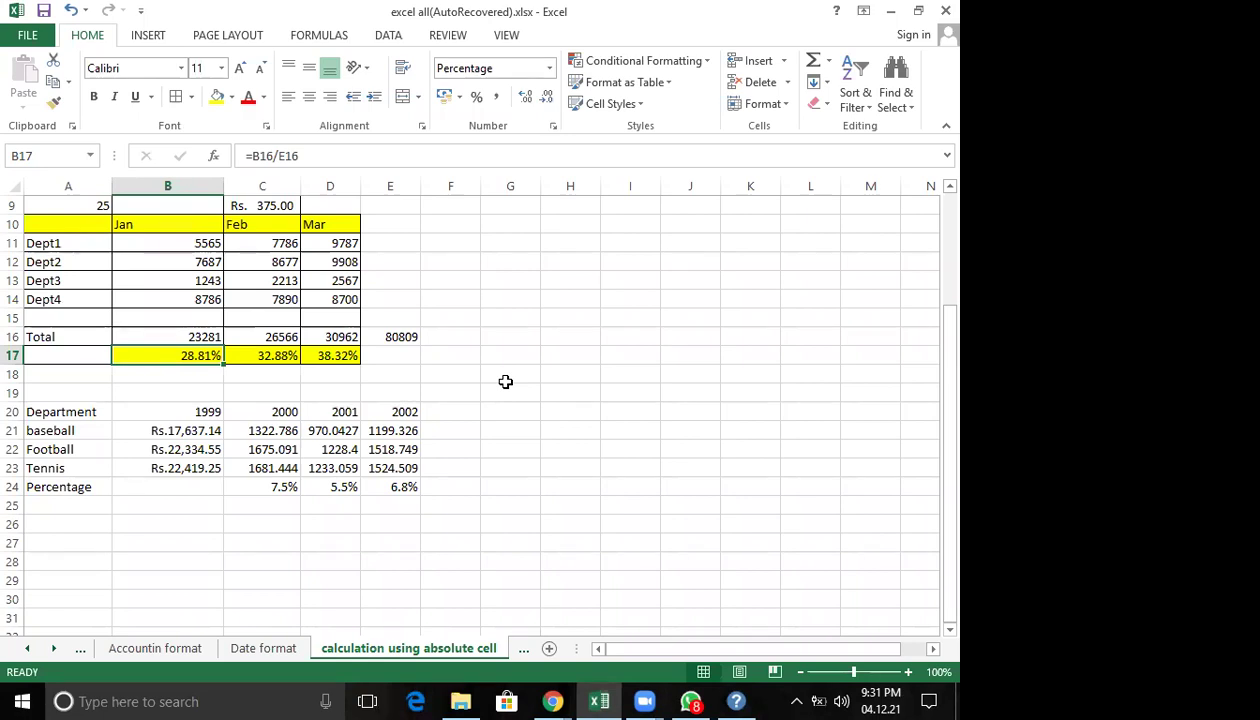
Examine the sports department table: the 1999 amounts in column B, the 2000 baseball formula in C21 and the percentages in row 24.
{"action": "left_click", "coordinate": [205, 427]}
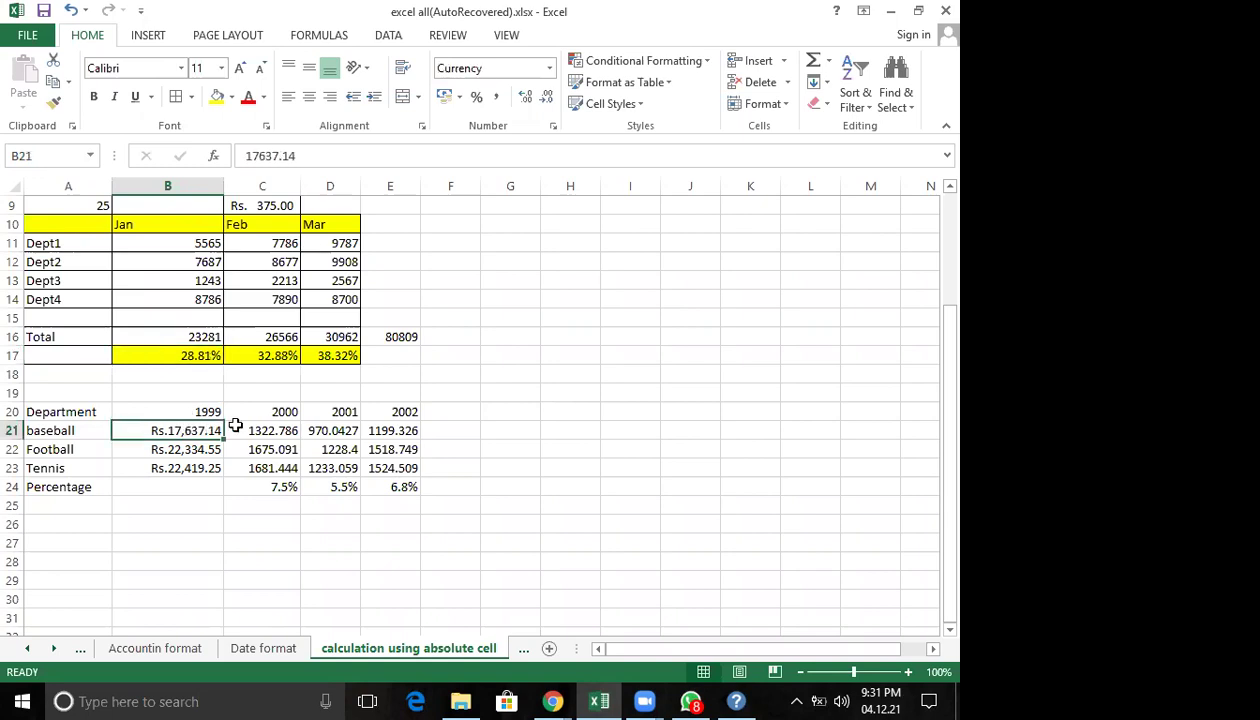
{"action": "left_click", "coordinate": [237, 426]}
{"action": "left_click", "coordinate": [174, 447]}
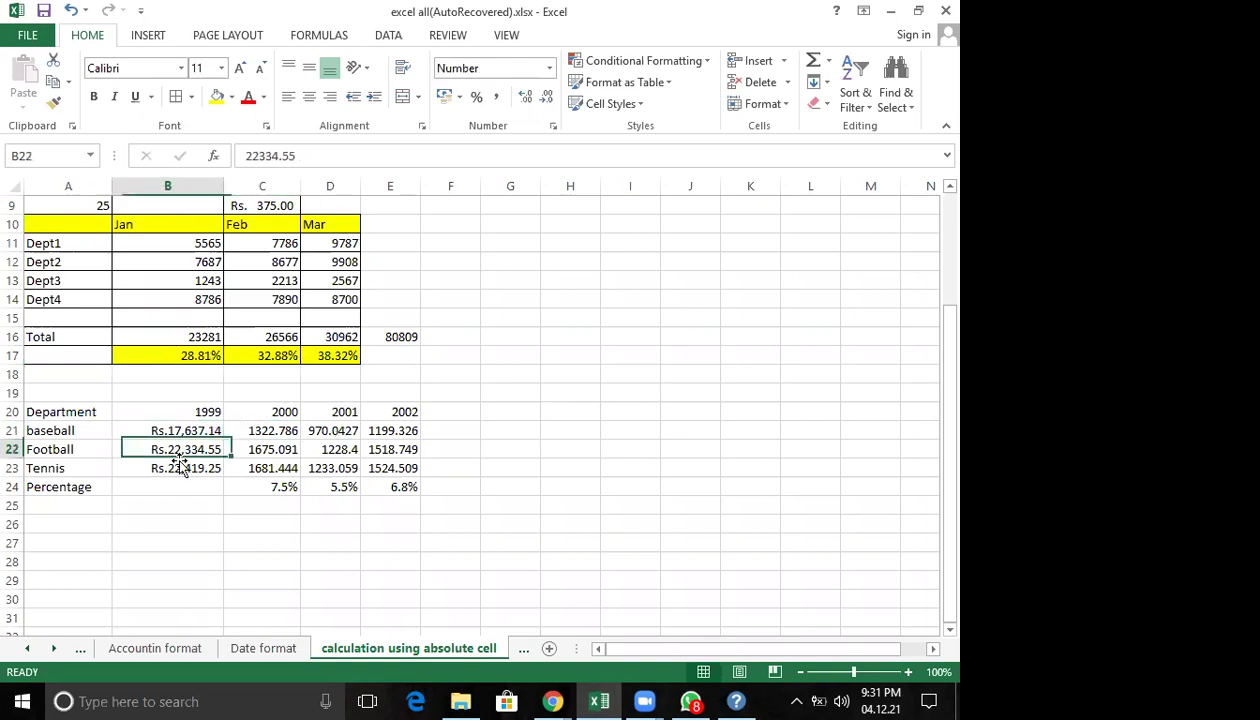
{"action": "left_click", "coordinate": [180, 468]}
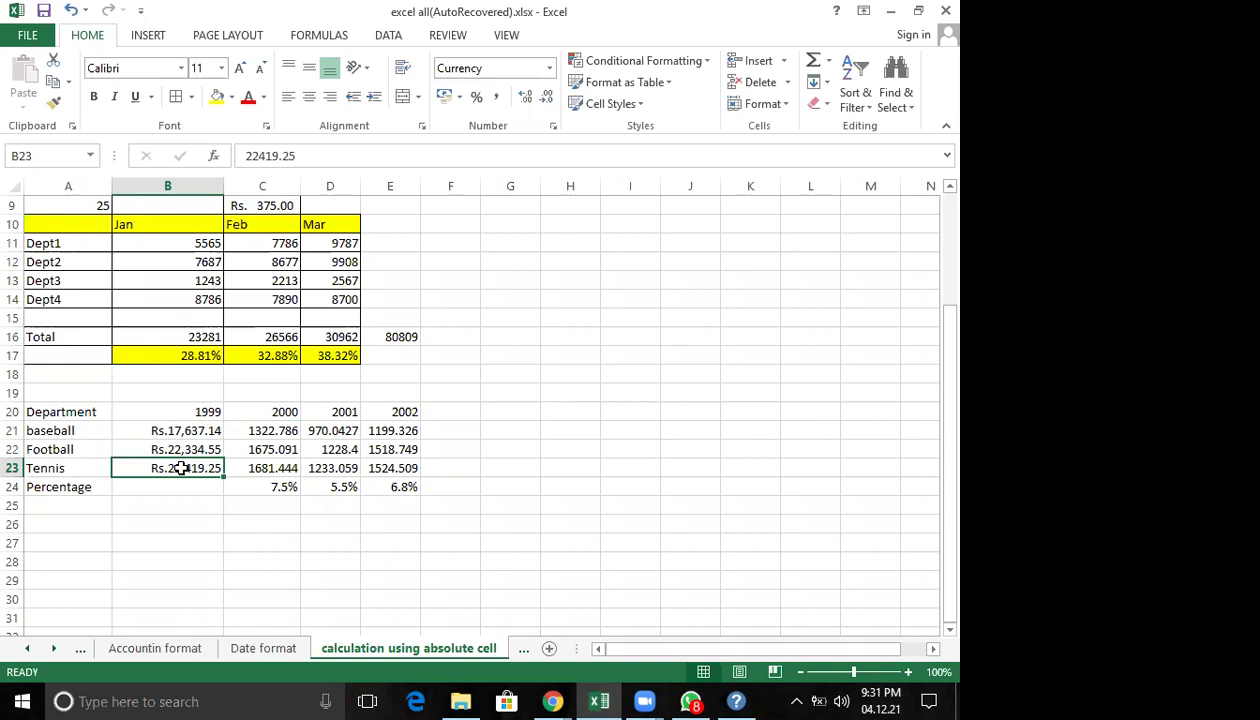
{"action": "left_click", "coordinate": [208, 411]}
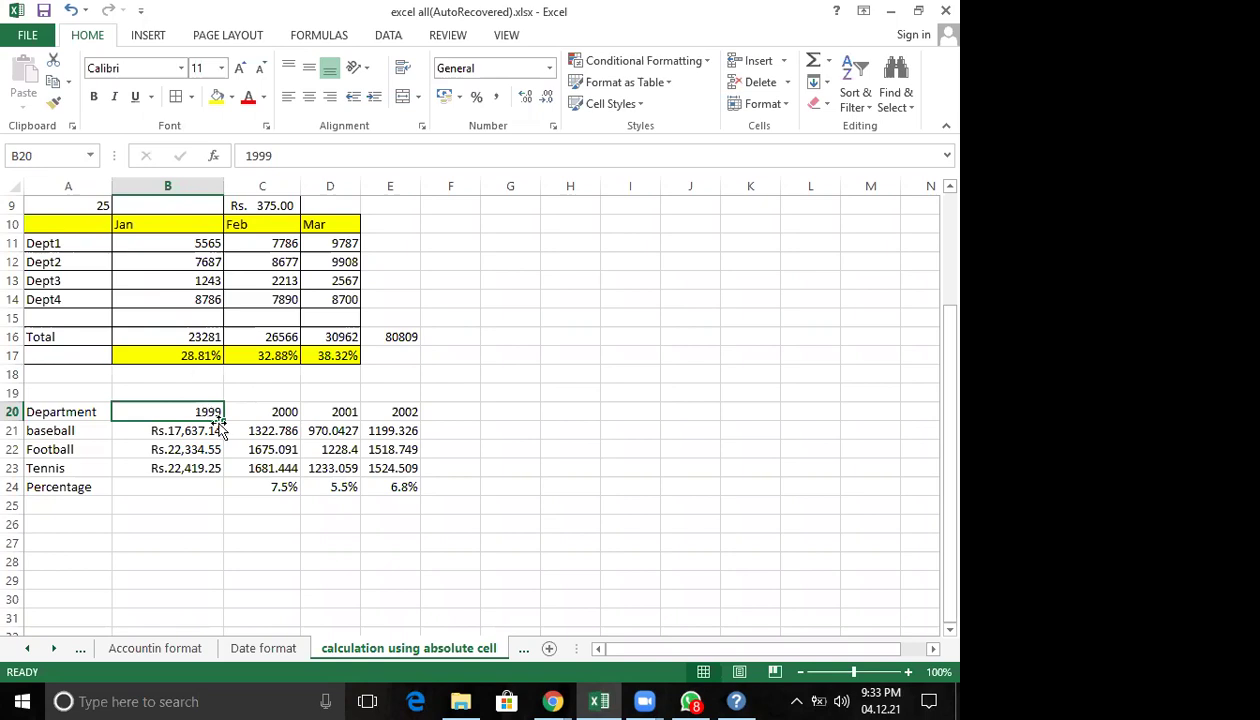
{"action": "left_click", "coordinate": [276, 428]}
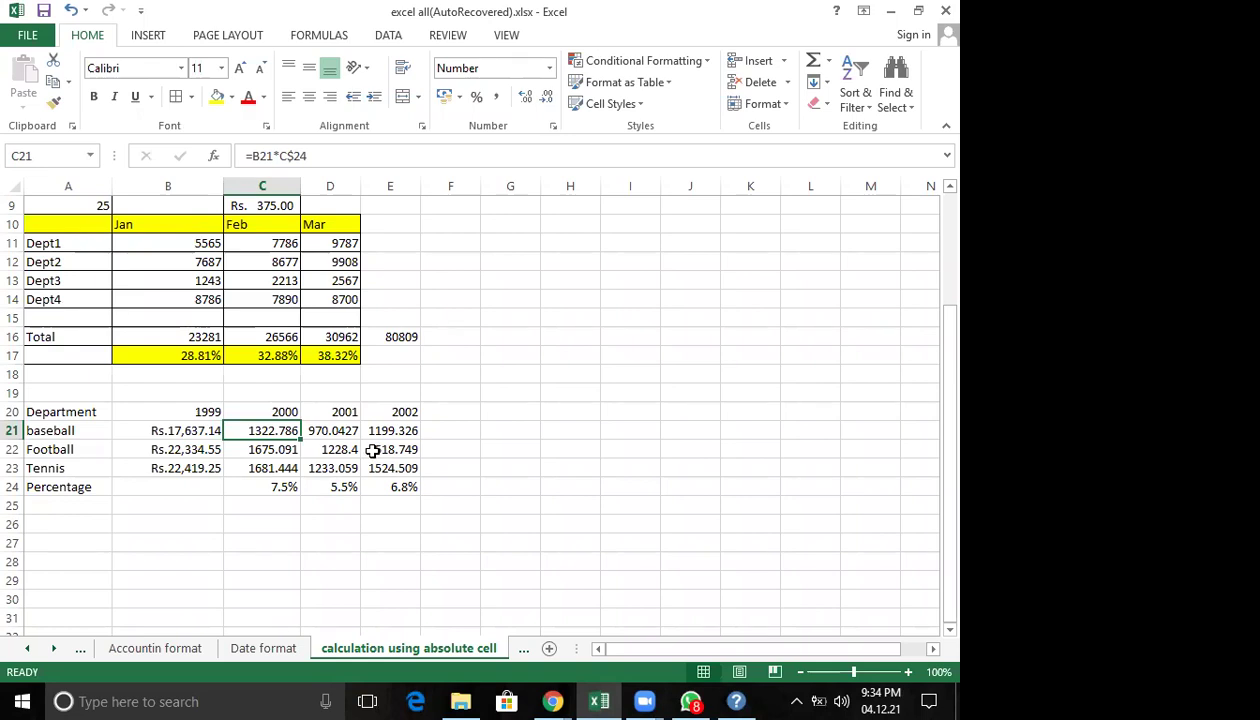
{"action": "left_click", "coordinate": [262, 483]}
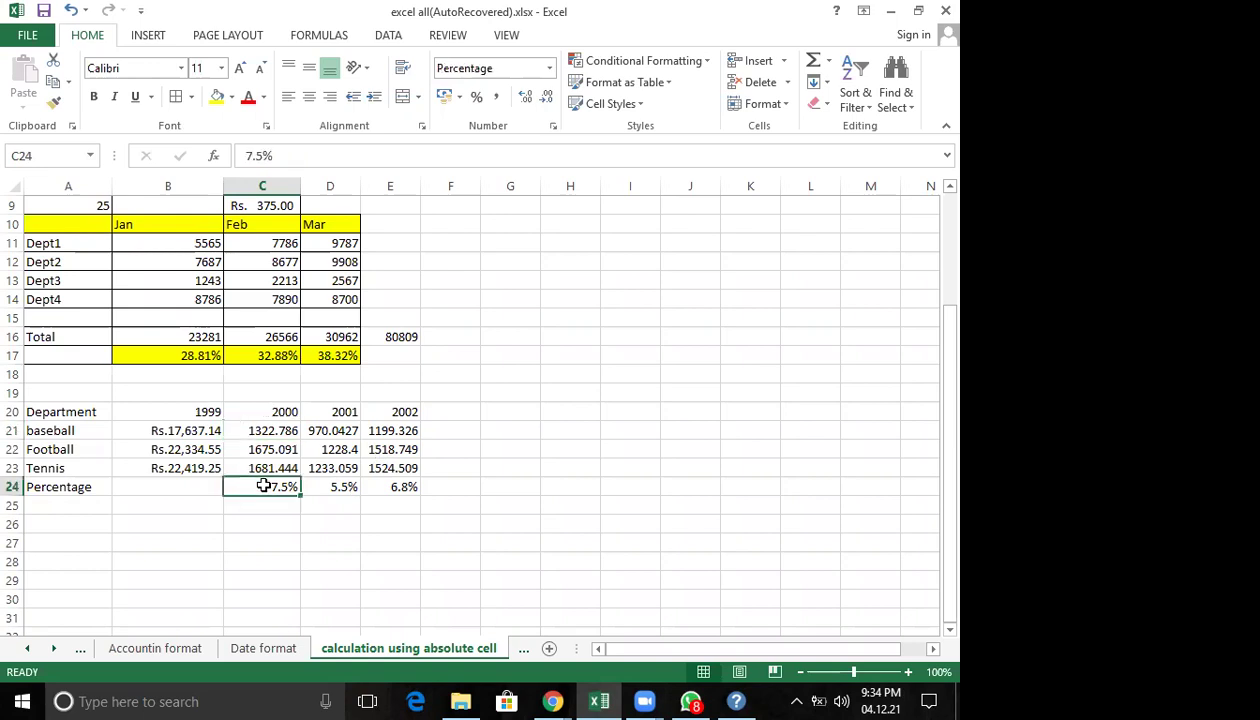
{"action": "left_click", "coordinate": [338, 486]}
{"action": "left_click", "coordinate": [383, 487]}
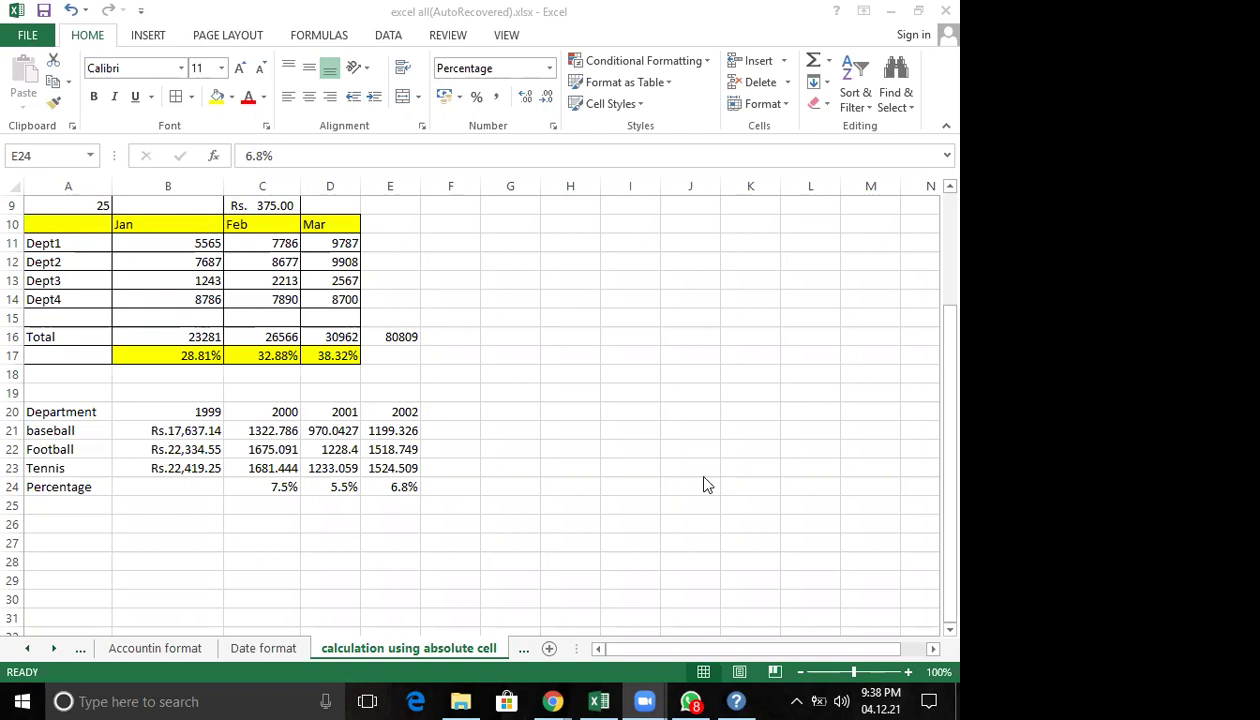
Clear the calculated 2000 to 2002 amounts for baseball, football and tennis in C21:E23.
{"action": "left_click", "coordinate": [70, 410]}
{"action": "left_click_drag", "start_coordinate": [375, 488], "coordinate": [404, 495]}
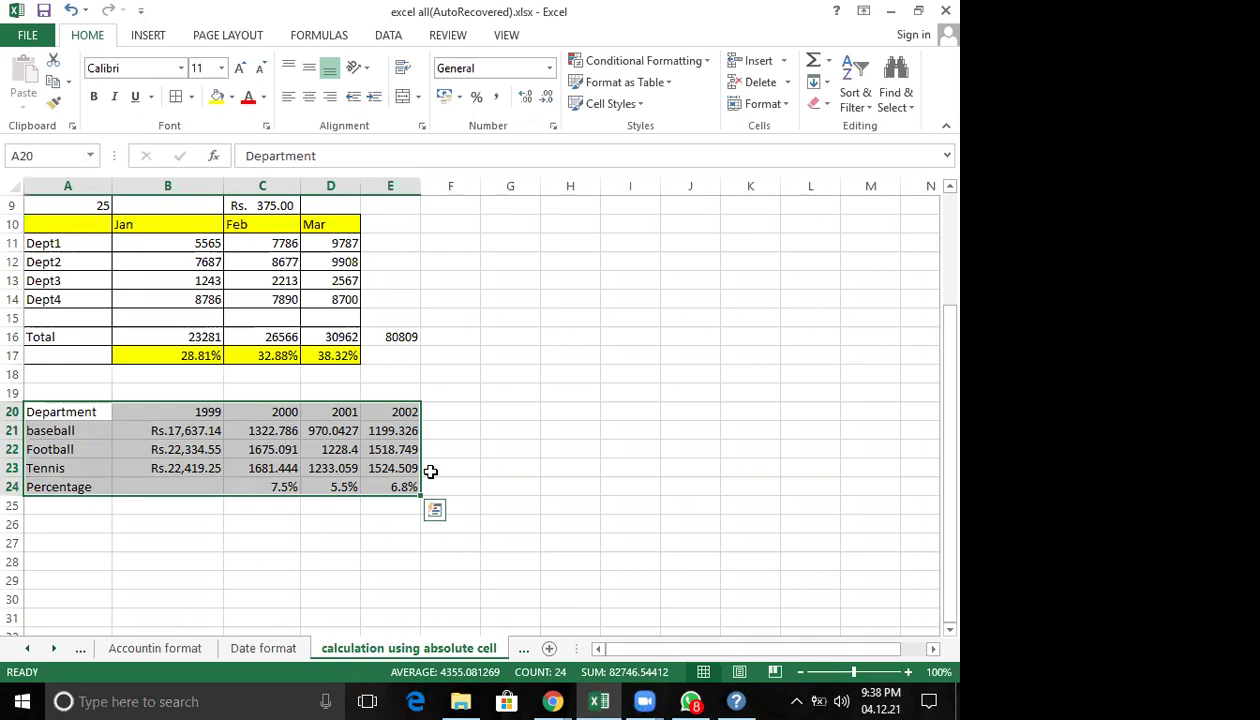
{"action": "left_click", "coordinate": [258, 430]}
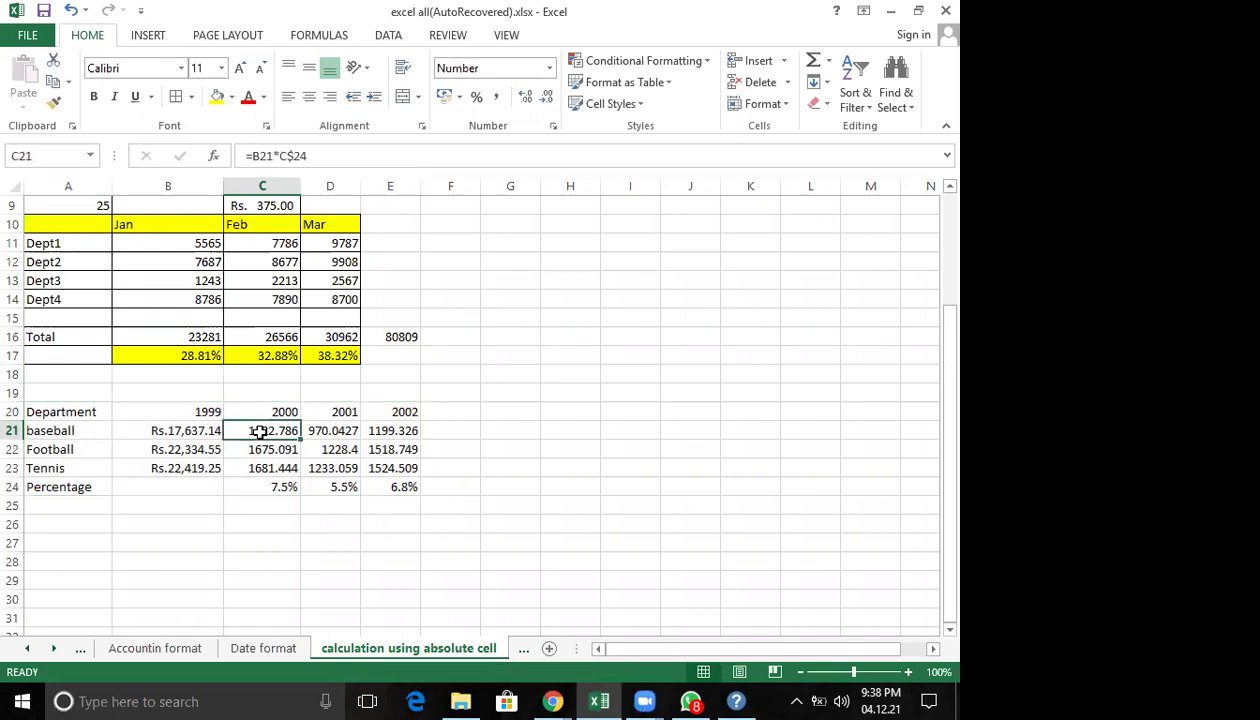
{"action": "left_click", "coordinate": [383, 468], "text": "shift"}
{"action": "left_click_drag", "start_coordinate": [383, 468], "coordinate": [383, 468]}
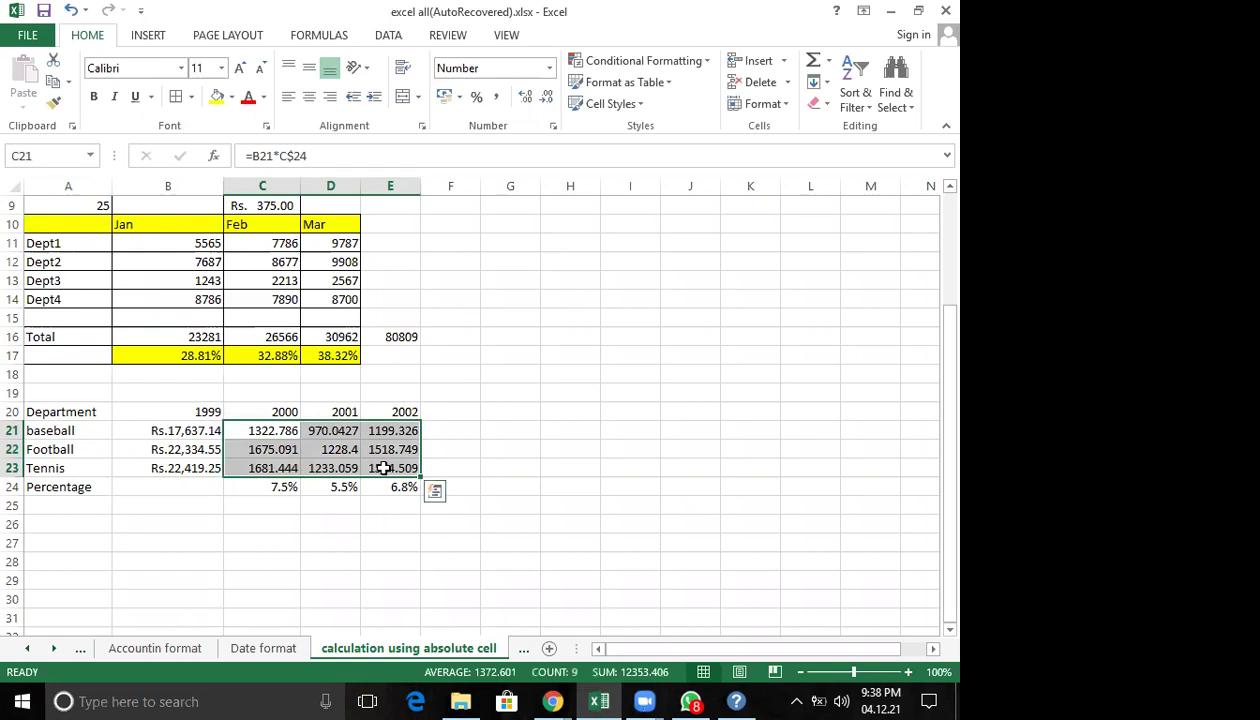
{"action": "key", "text": "Delete"}
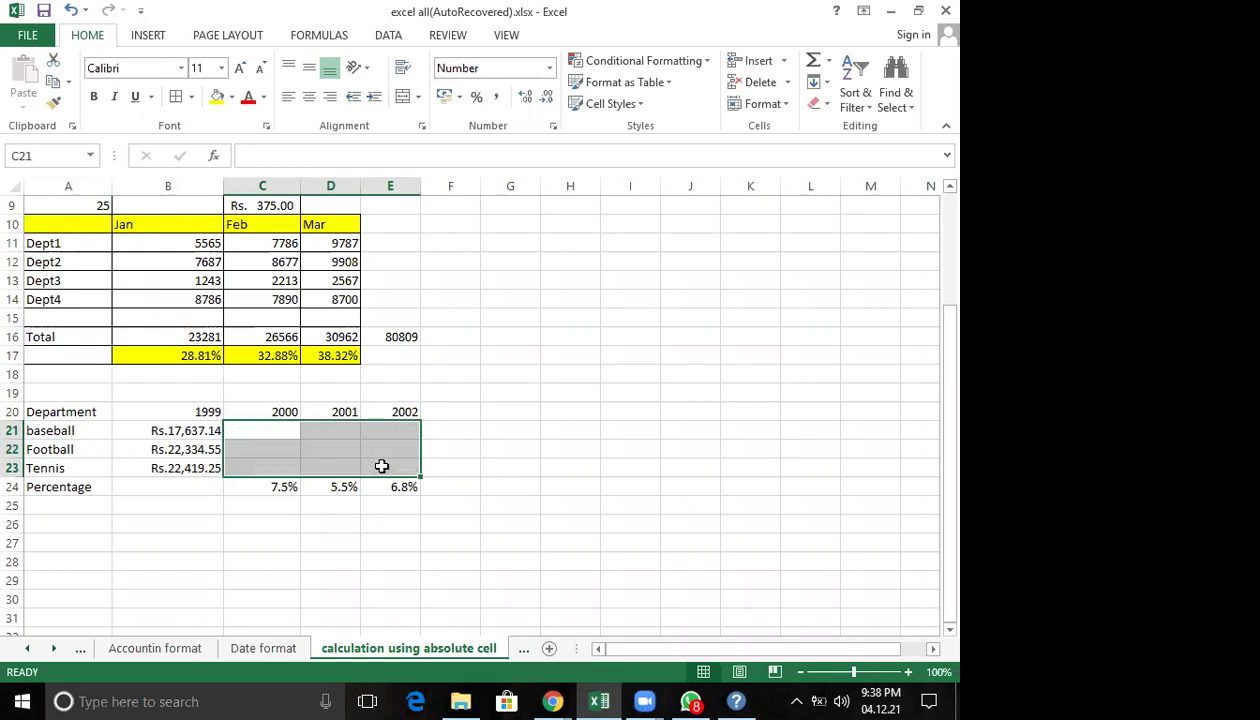
{"action": "key", "text": "ctrl+z"}
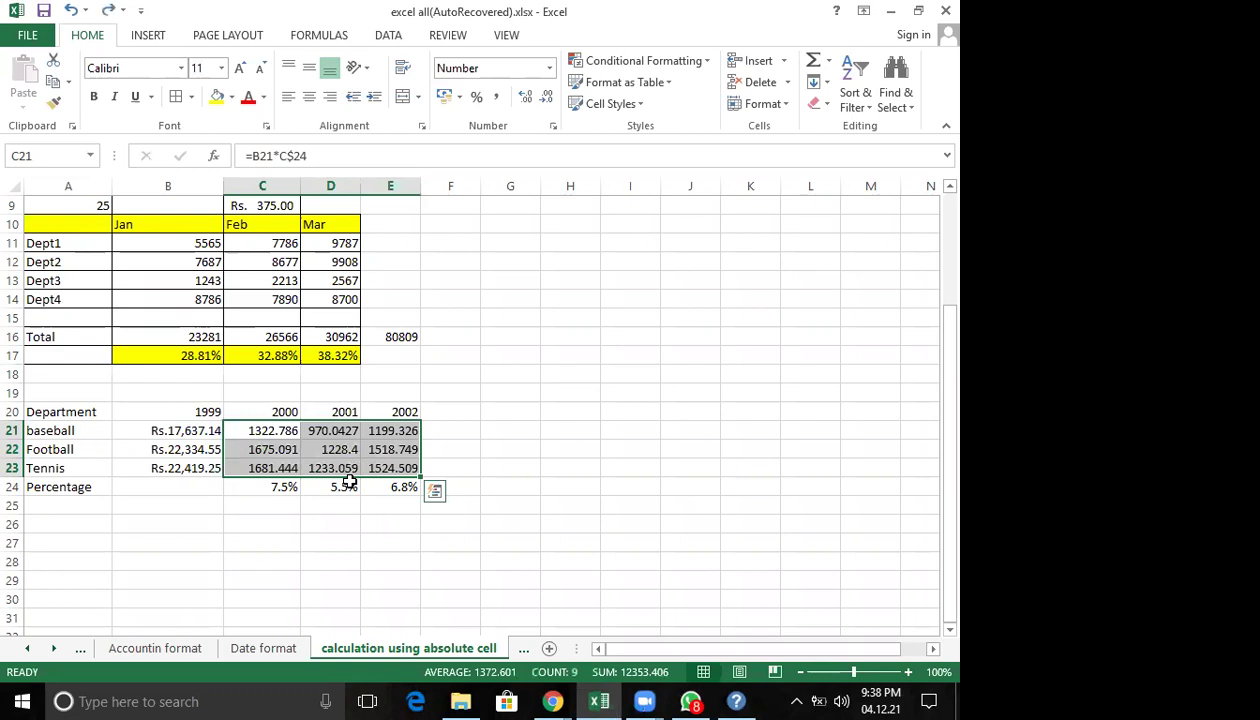
{"action": "key", "text": "Delete"}
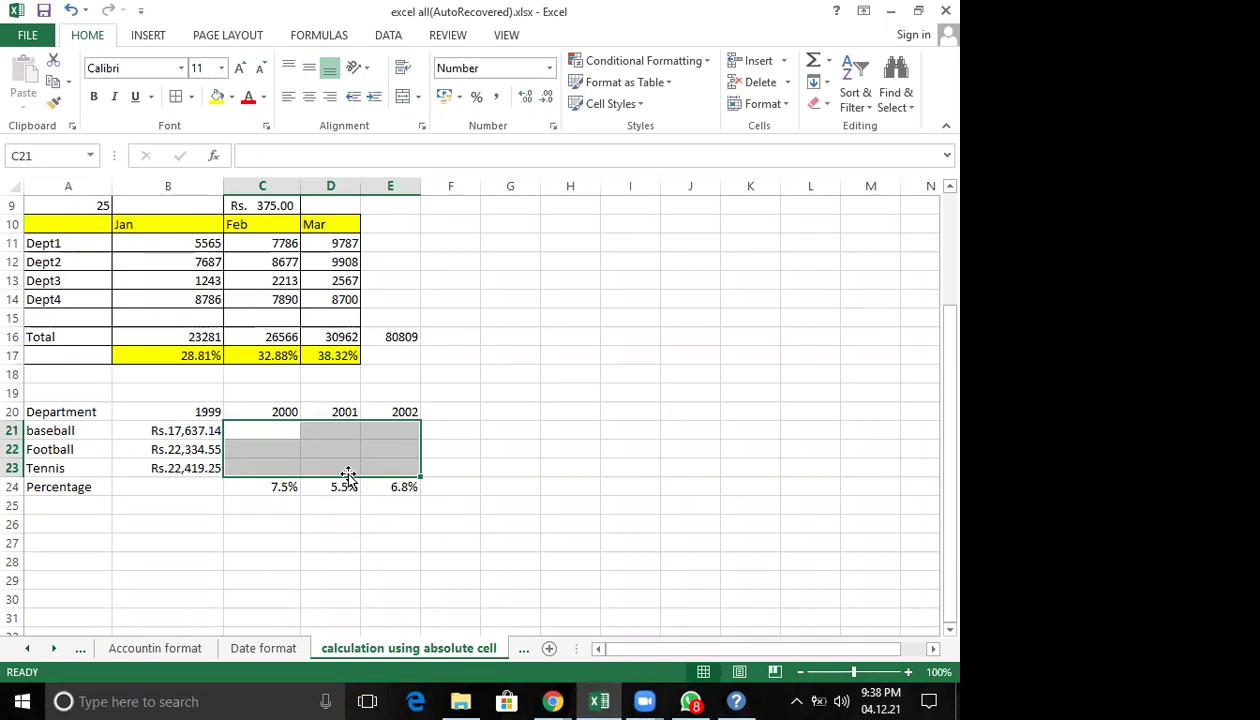
{"action": "left_click", "coordinate": [473, 449]}
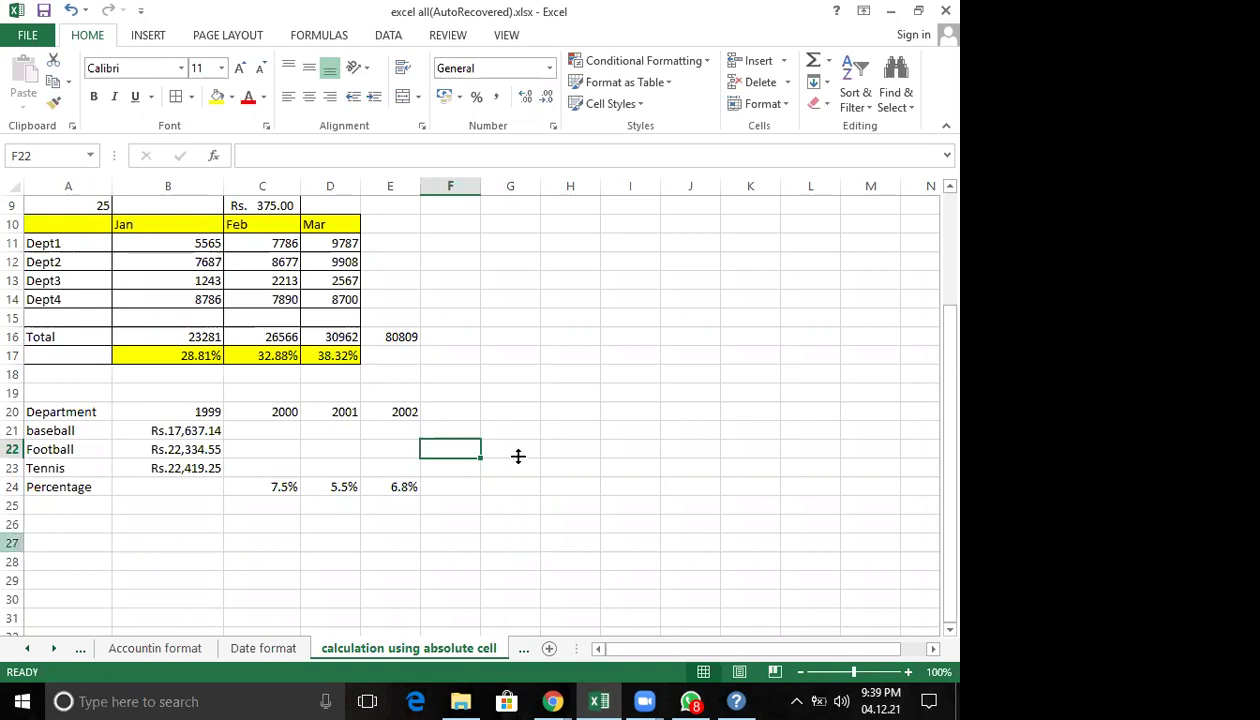
Examine the percentage formula in B17, the baseball formula in C21 and the yearly percentages in C24:E24.
{"action": "left_click", "coordinate": [8, 518]}
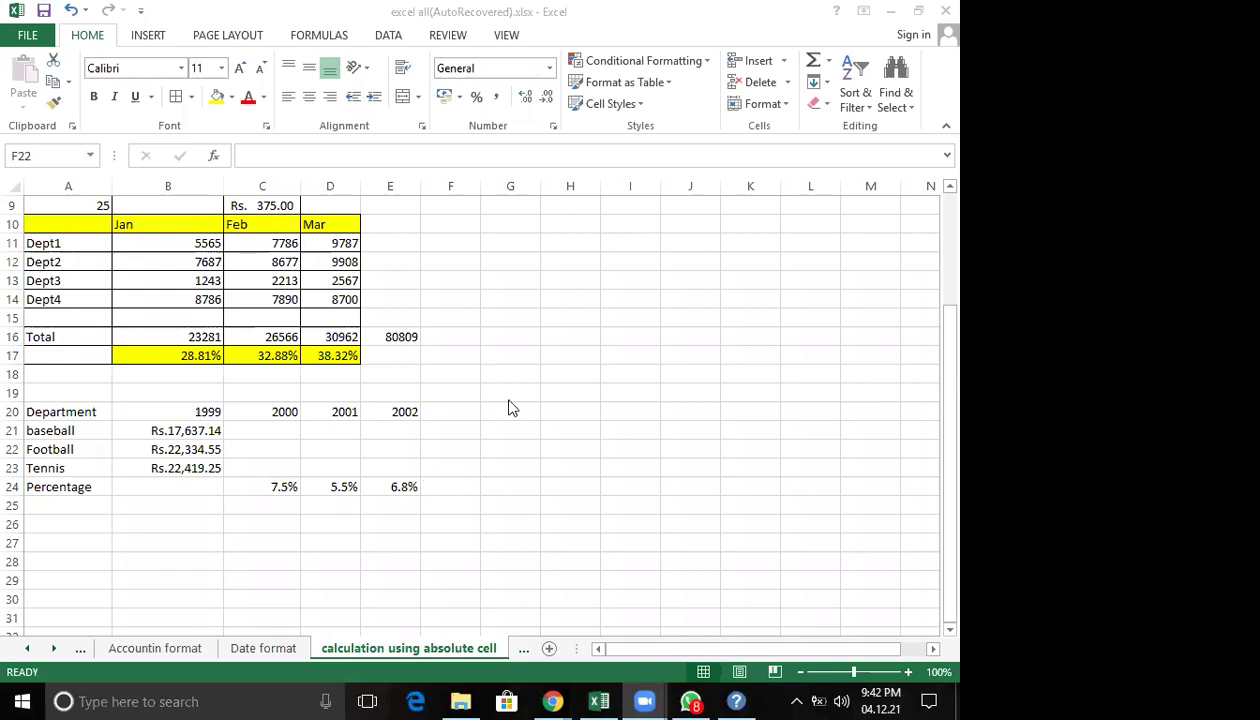
{"action": "left_click", "coordinate": [196, 356]}
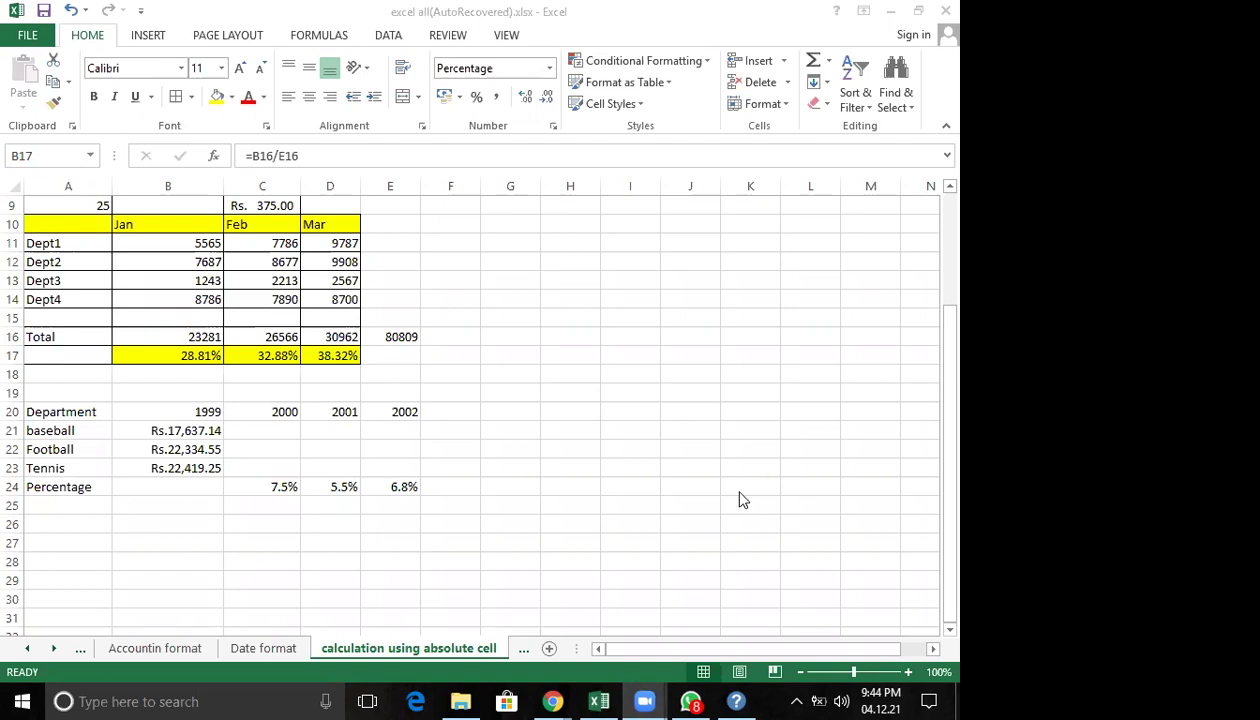
{"action": "left_click", "coordinate": [269, 430]}
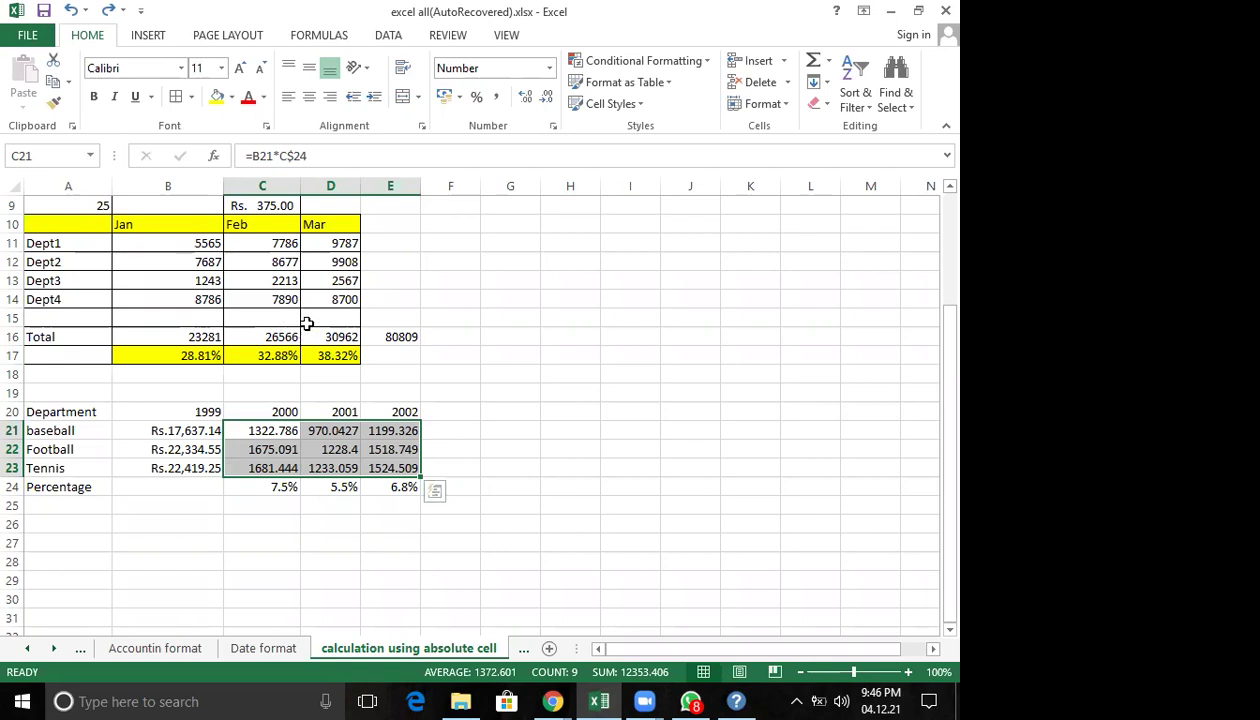
{"action": "left_click", "coordinate": [286, 488]}
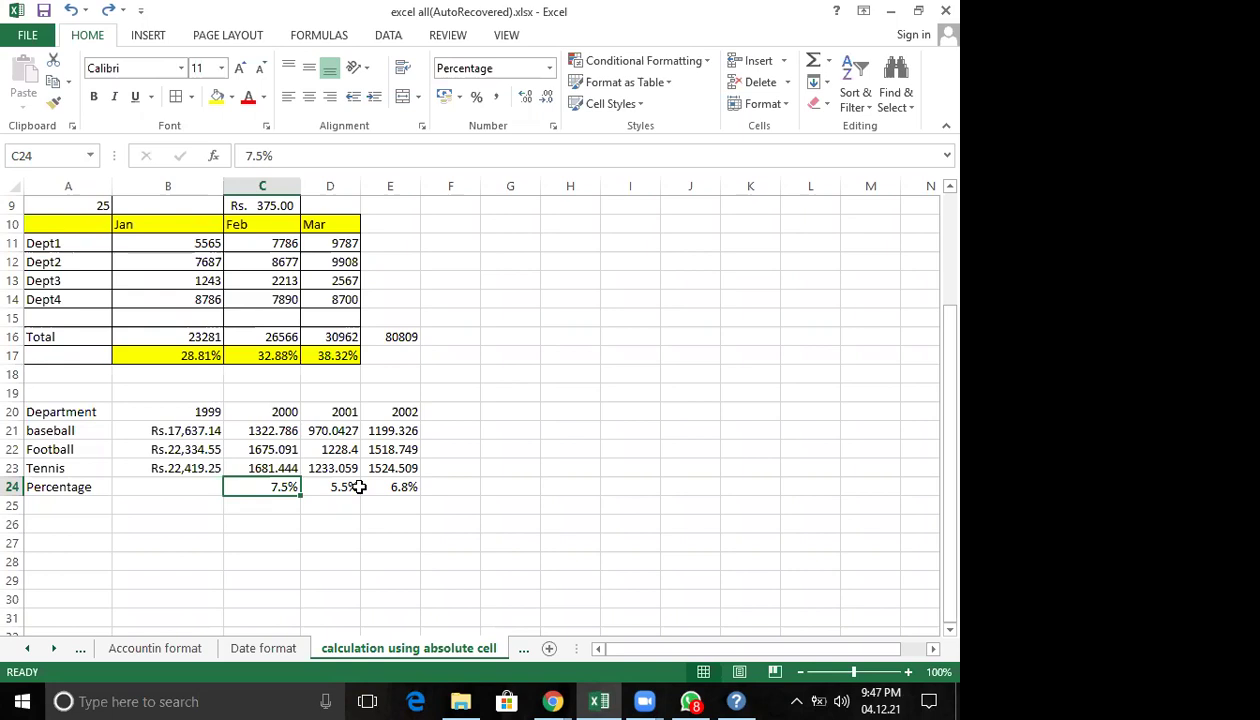
{"action": "left_click", "coordinate": [324, 487]}
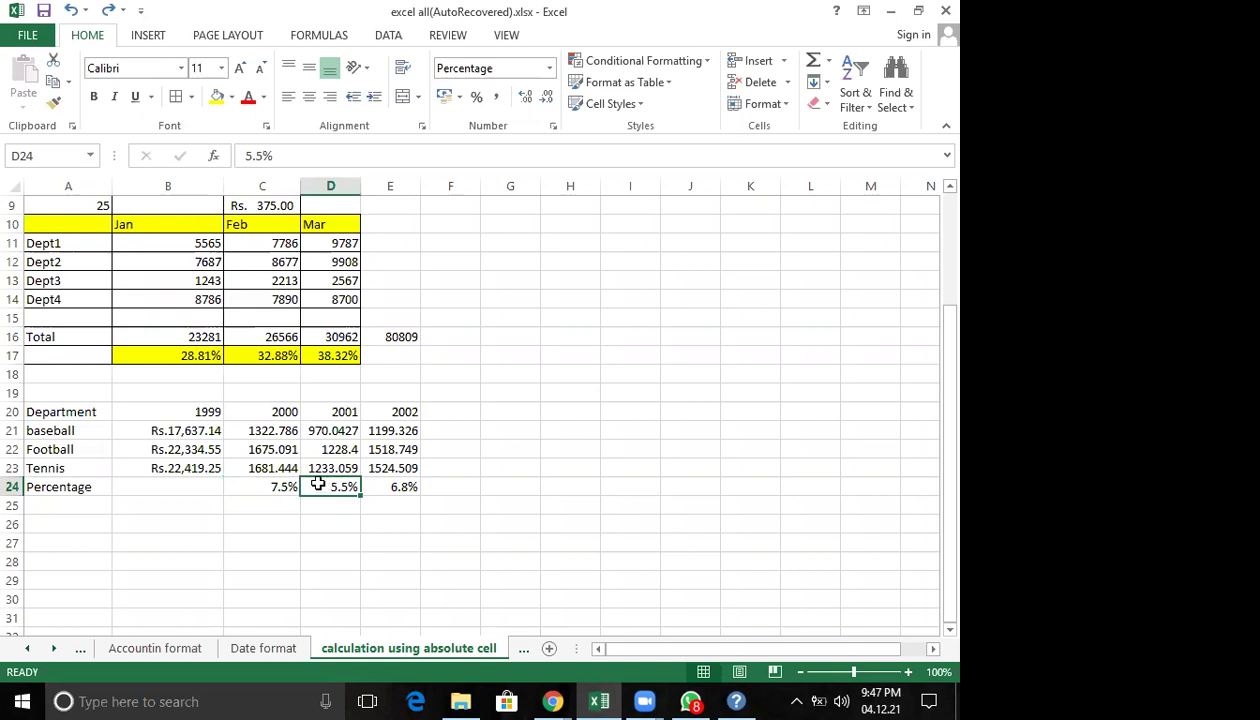
{"action": "left_click", "coordinate": [284, 427]}
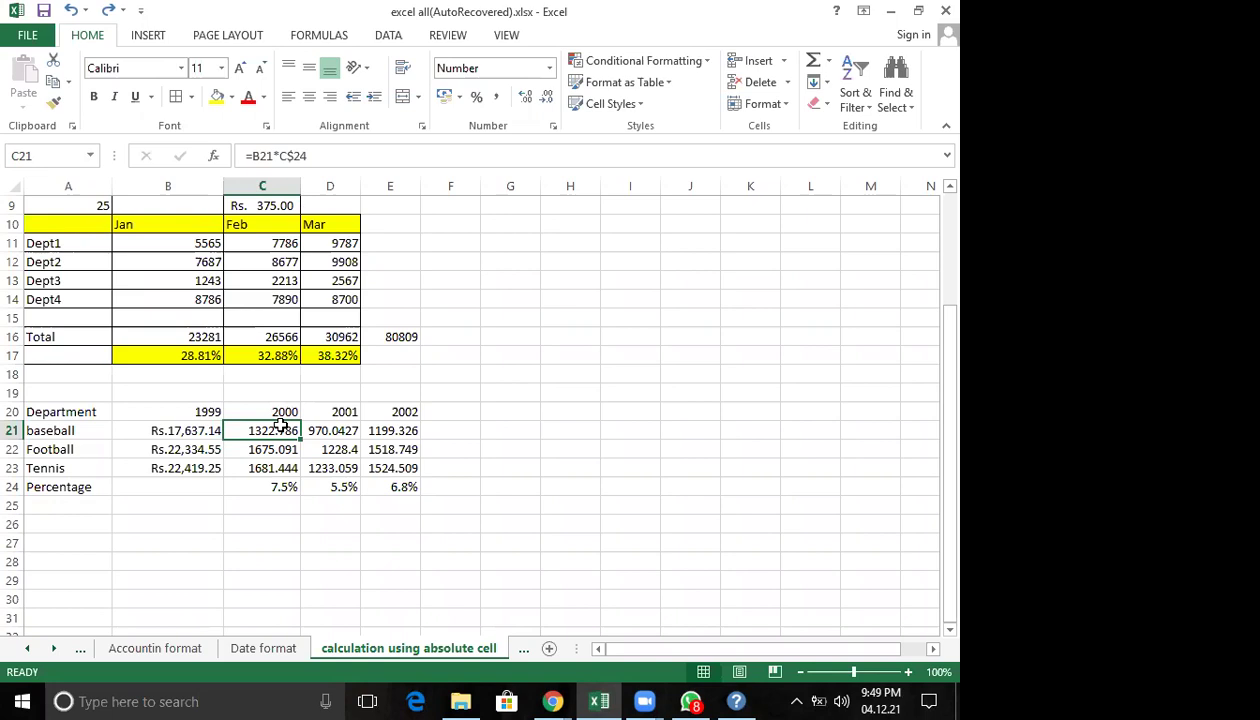
{"action": "left_click", "coordinate": [405, 411]}
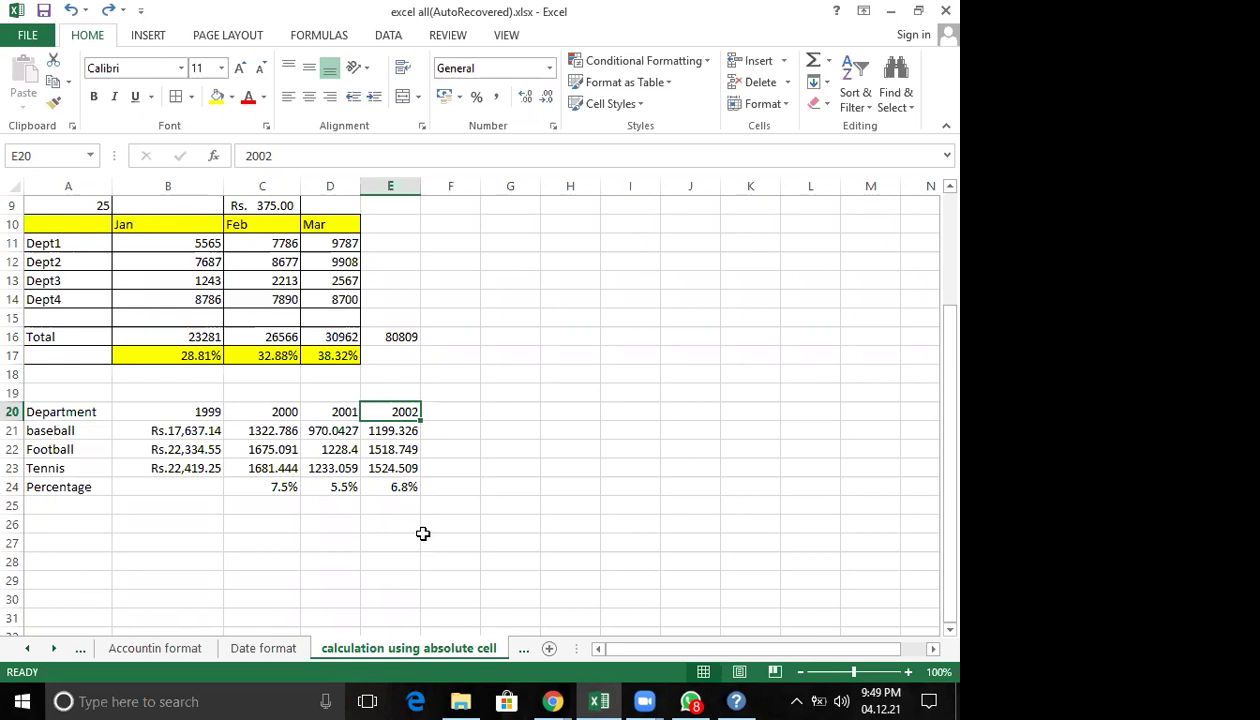
{"action": "left_click", "coordinate": [415, 486]}
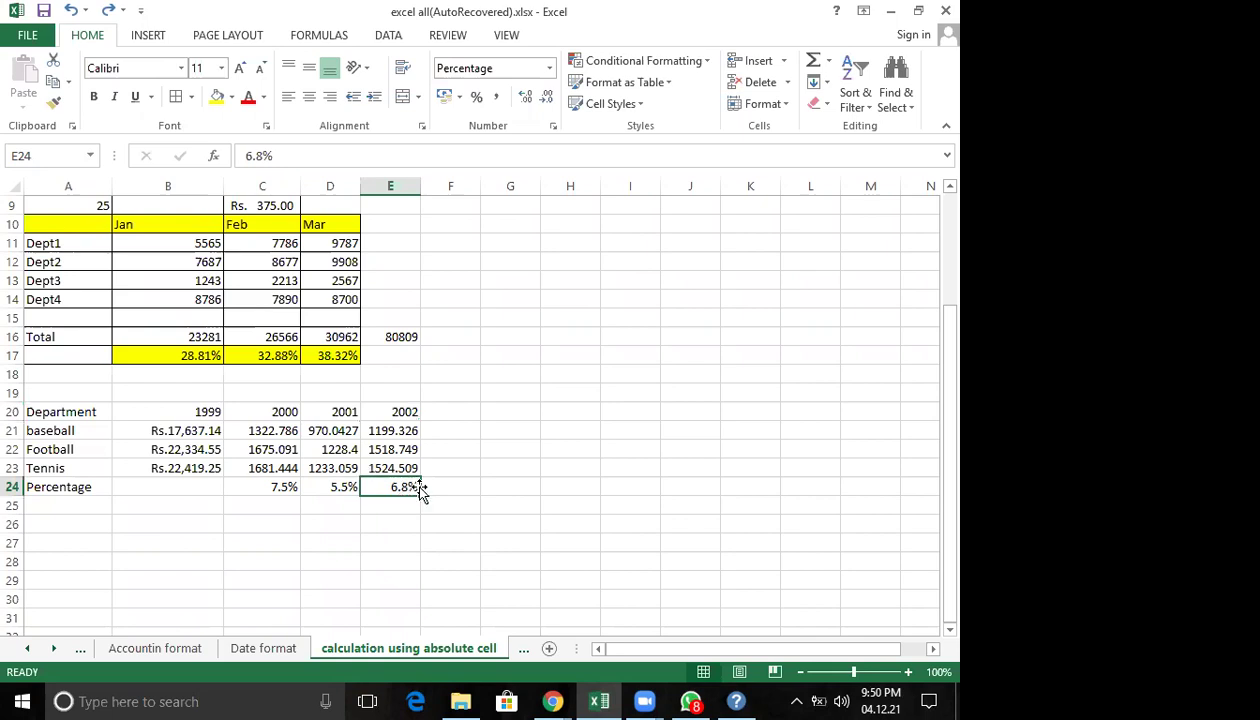
Clear the 2000 baseball amount in C21 and rebuild it with the formula =B21*C$24.
{"action": "left_click", "coordinate": [252, 430]}
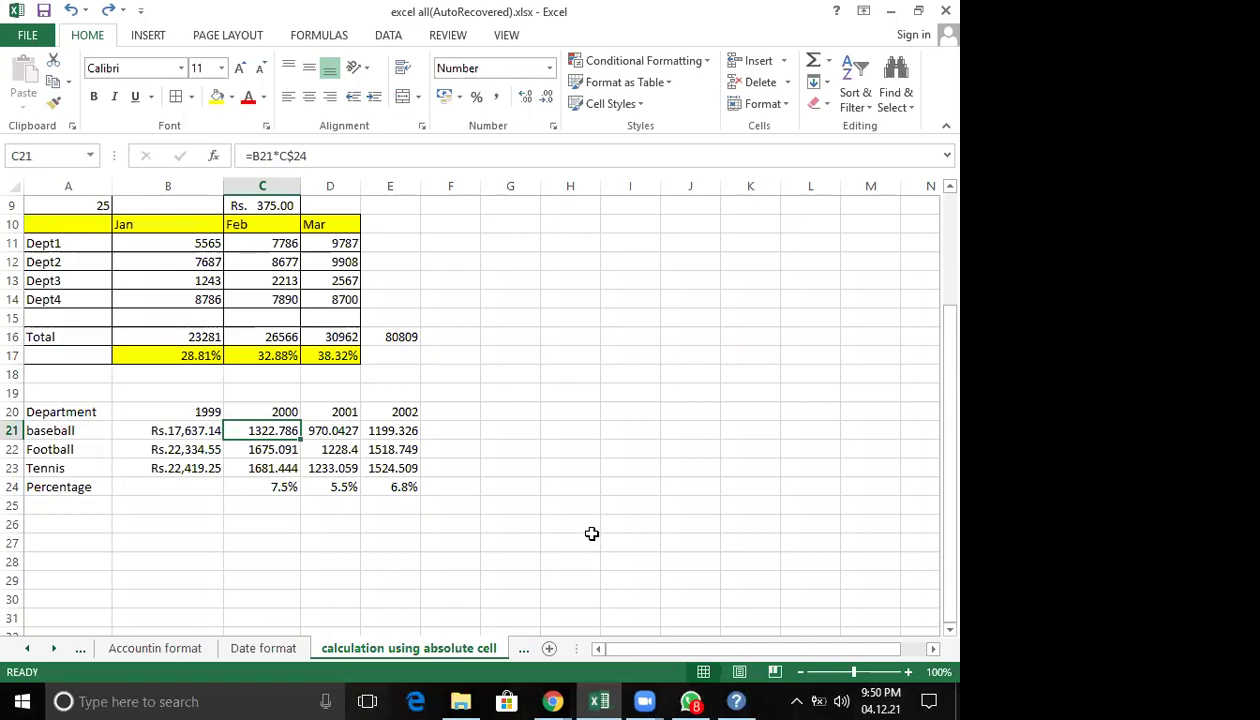
{"action": "key", "text": "Delete"}
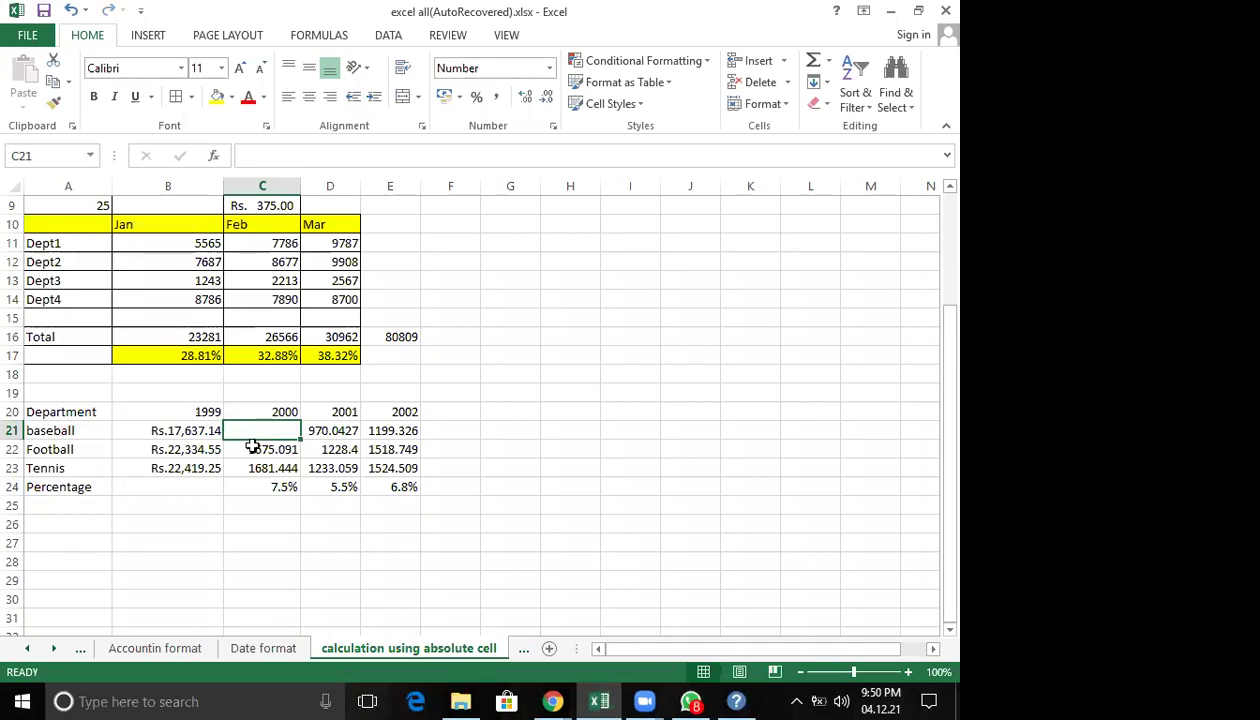
{"action": "type", "text": "="}
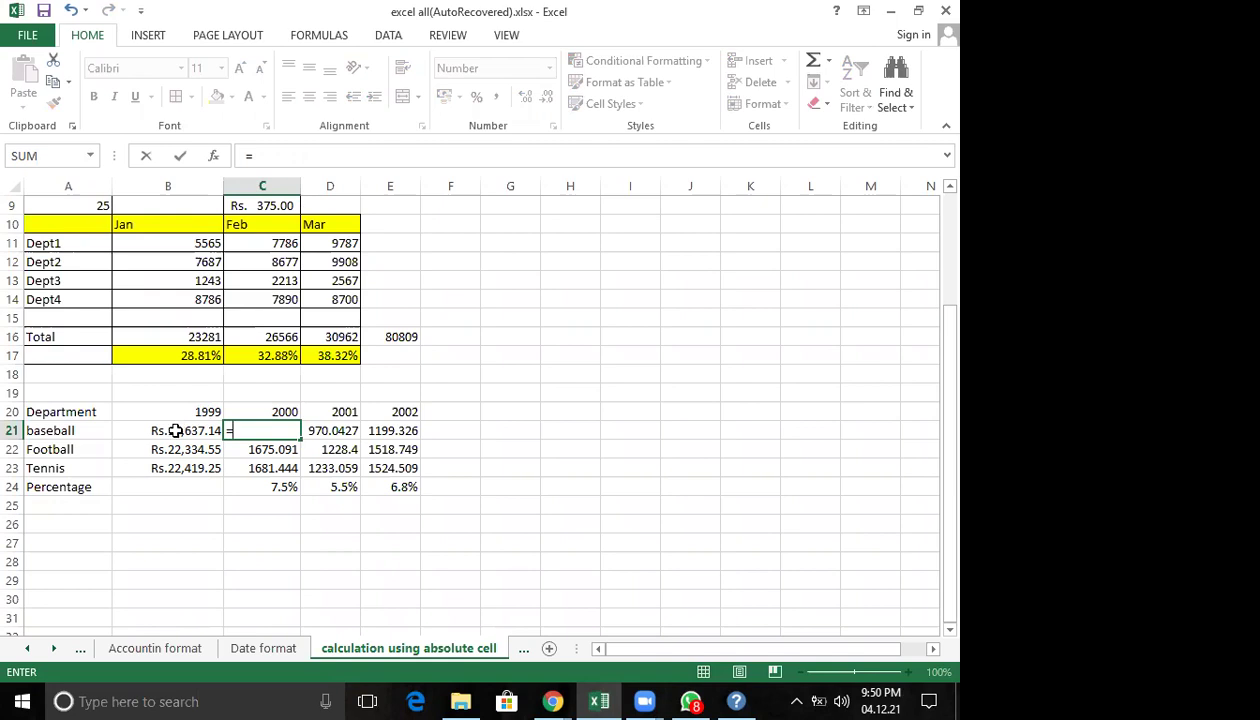
{"action": "left_click", "coordinate": [175, 430]}
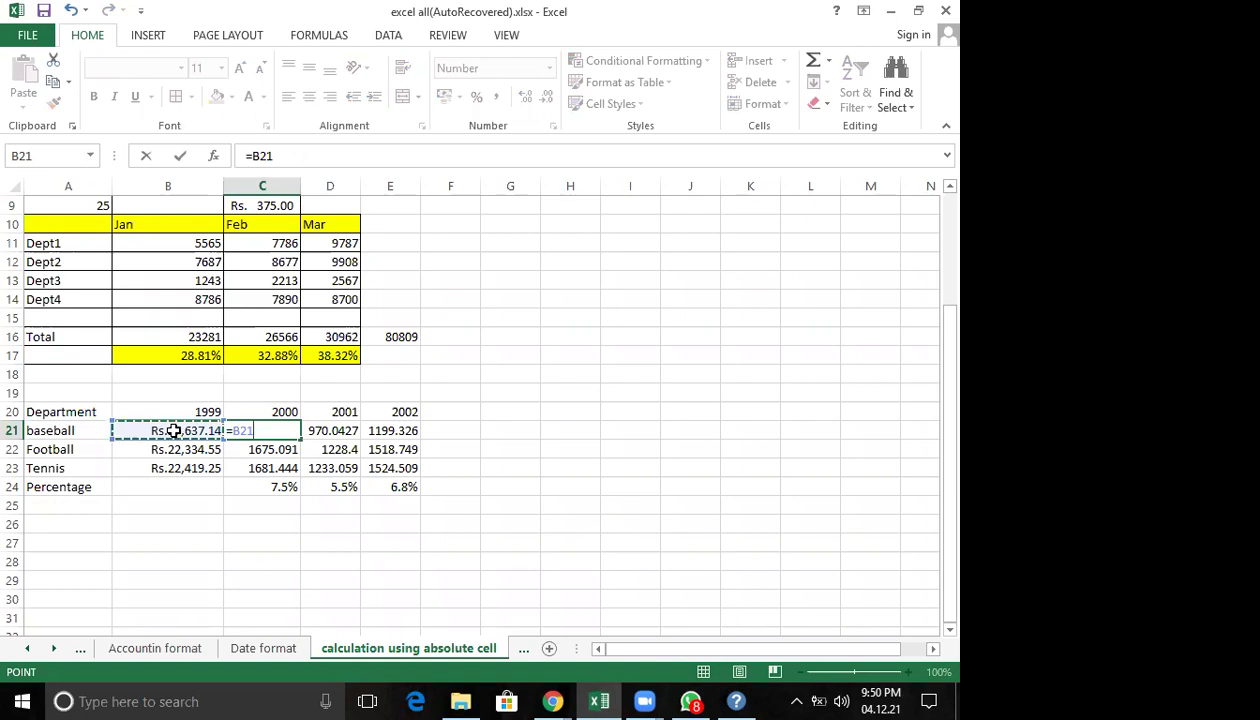
{"action": "type", "text": "*"}
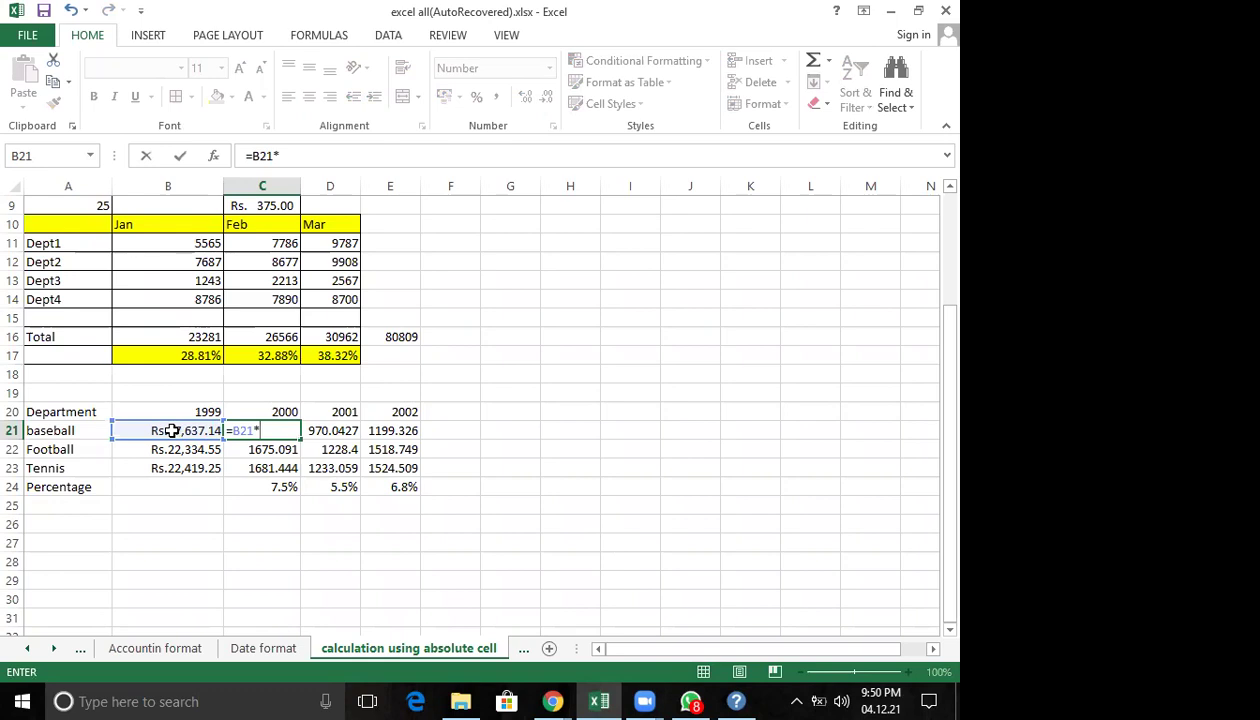
{"action": "left_click", "coordinate": [283, 488]}
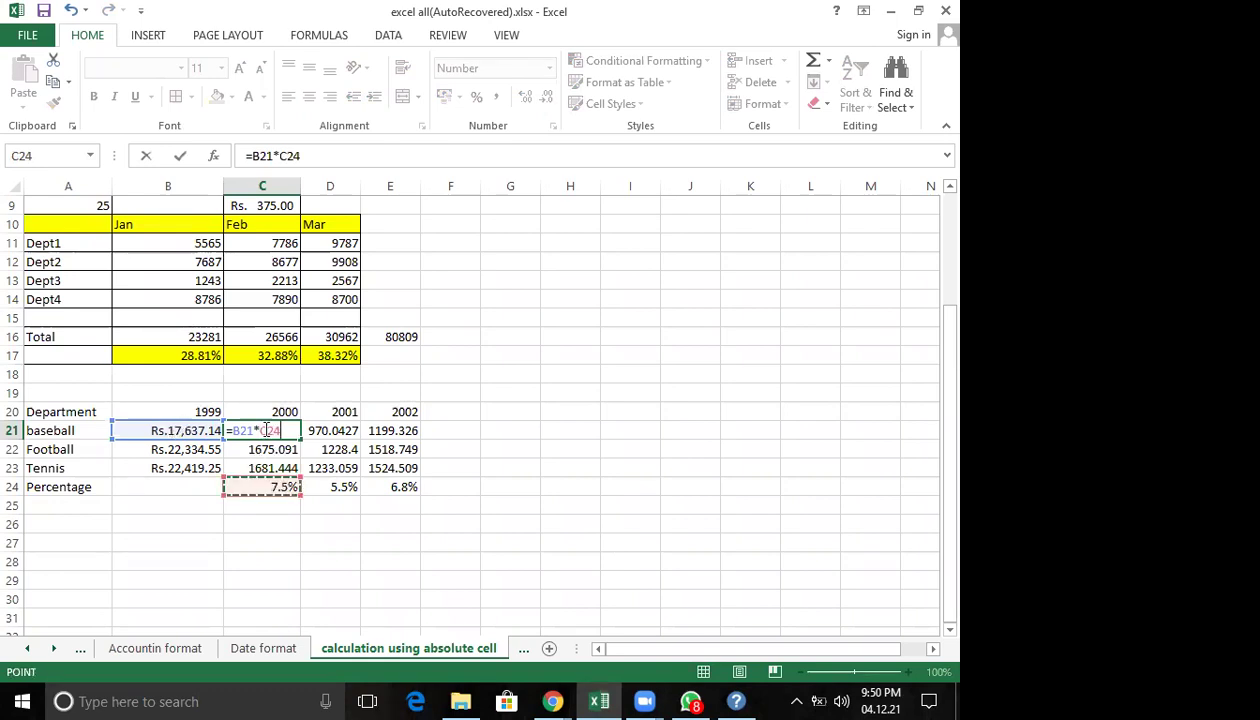
{"action": "left_click", "coordinate": [272, 430]}
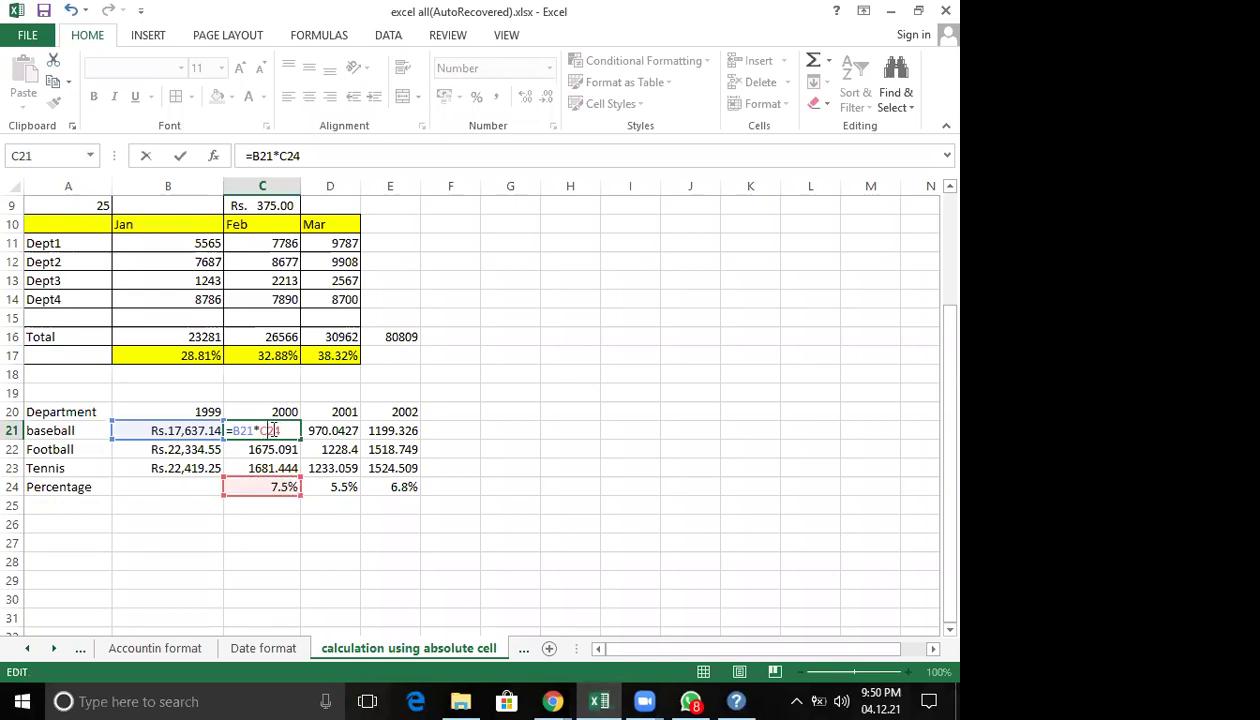
{"action": "type", "text": "$"}
{"action": "key", "text": "Return"}
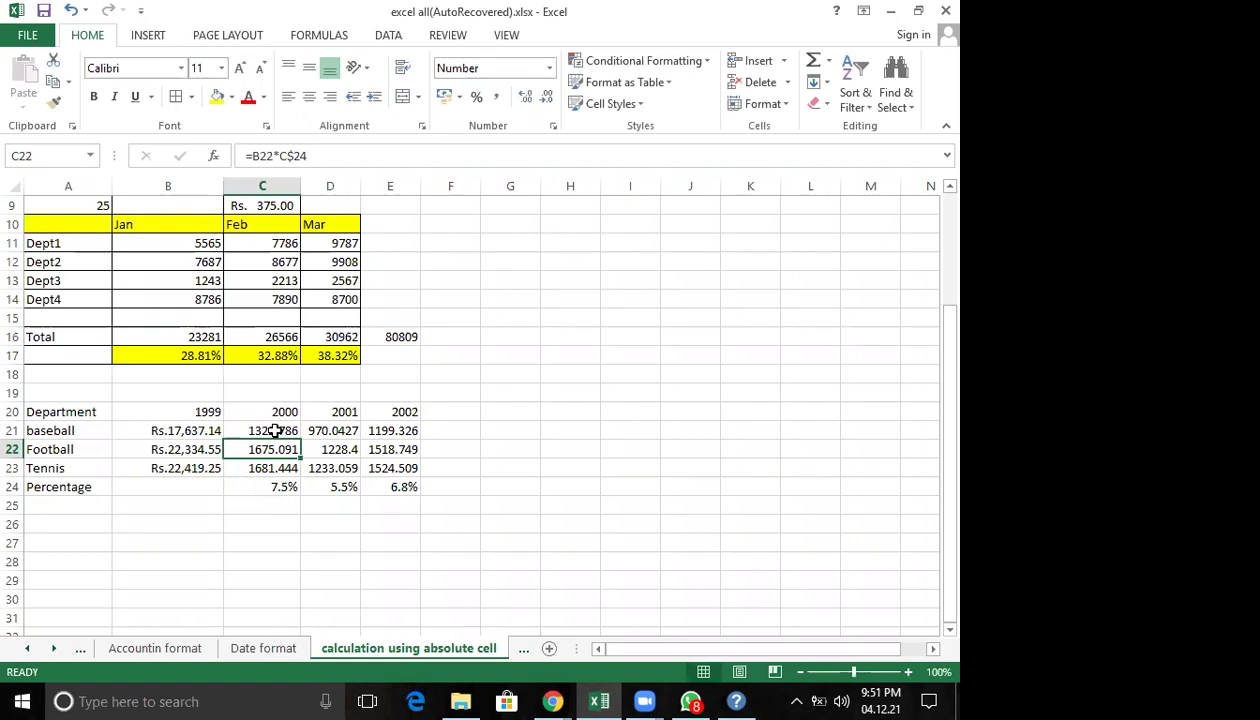
Fill the C21 formula down through C23 for football and tennis, and check the row references of the formulas.
{"action": "left_click", "coordinate": [275, 430]}
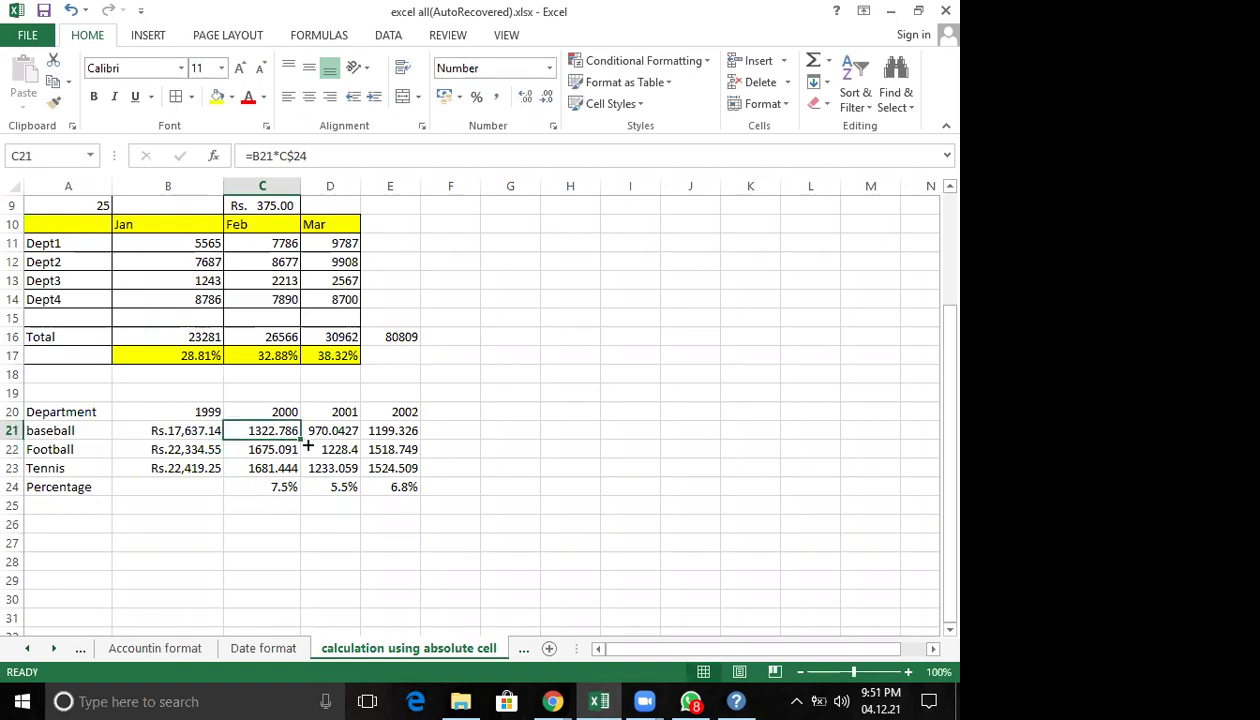
{"action": "left_click_drag", "start_coordinate": [300, 440], "coordinate": [300, 474]}
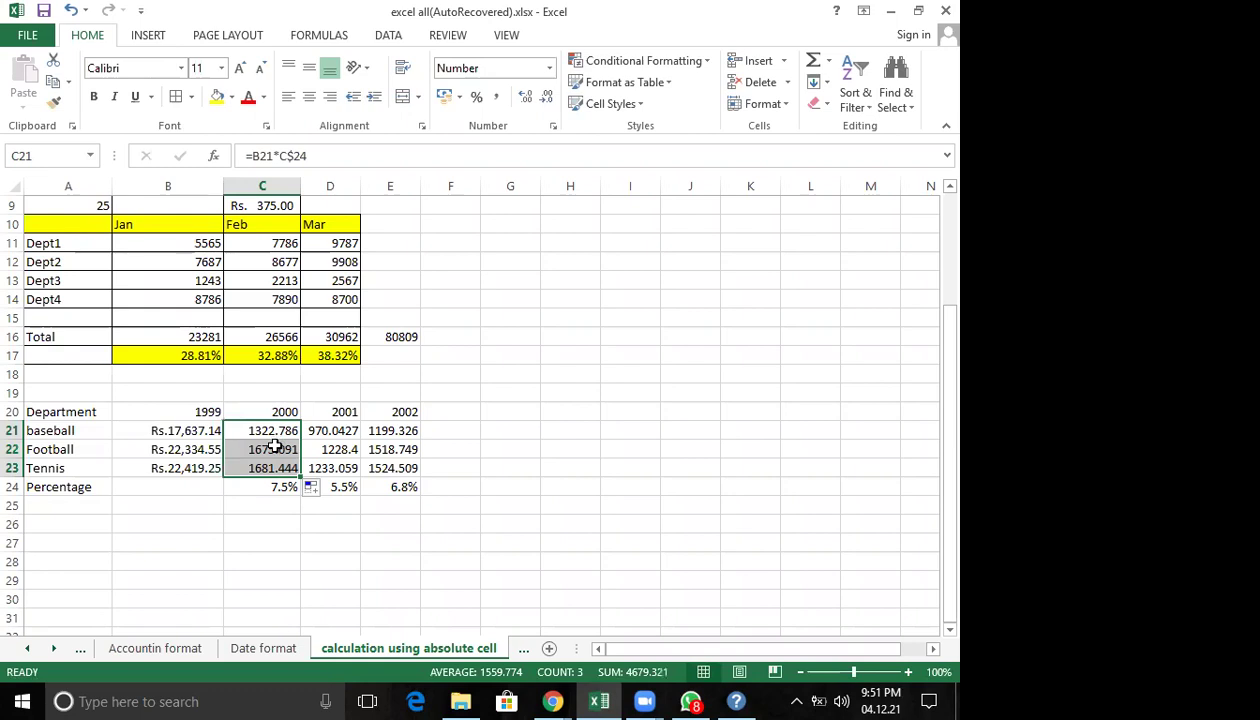
{"action": "left_click", "coordinate": [273, 449]}
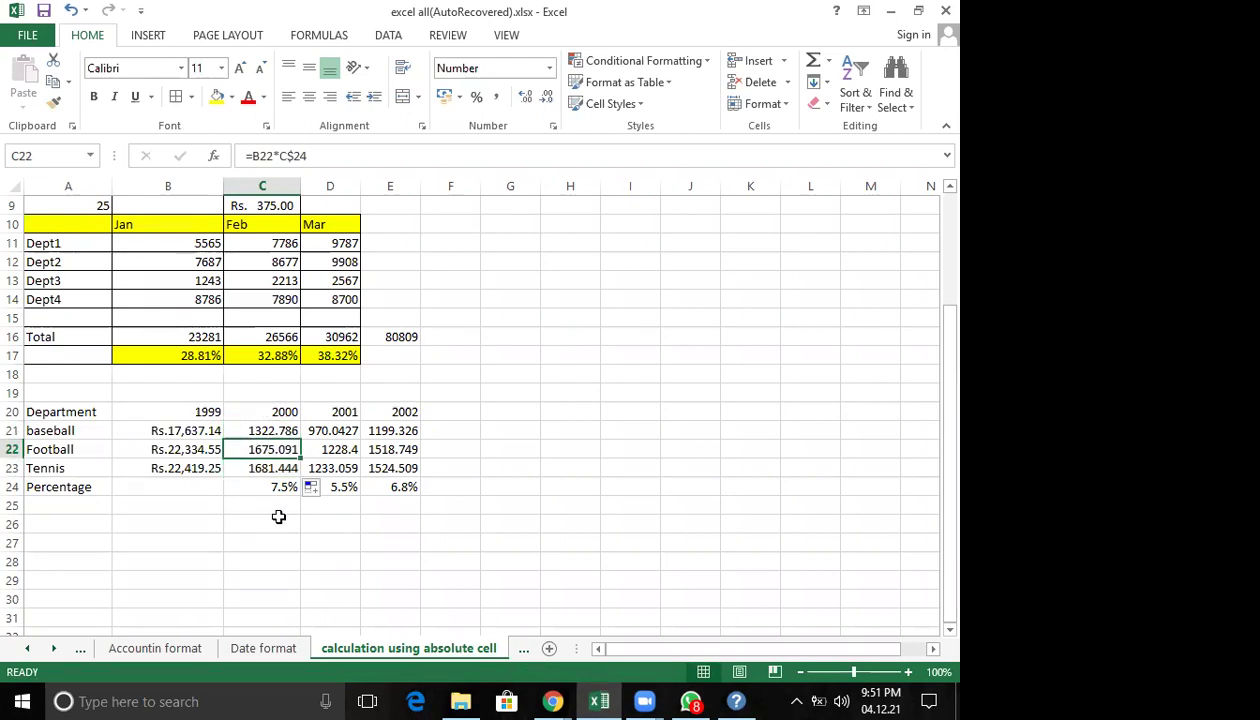
{"action": "left_click", "coordinate": [284, 429]}
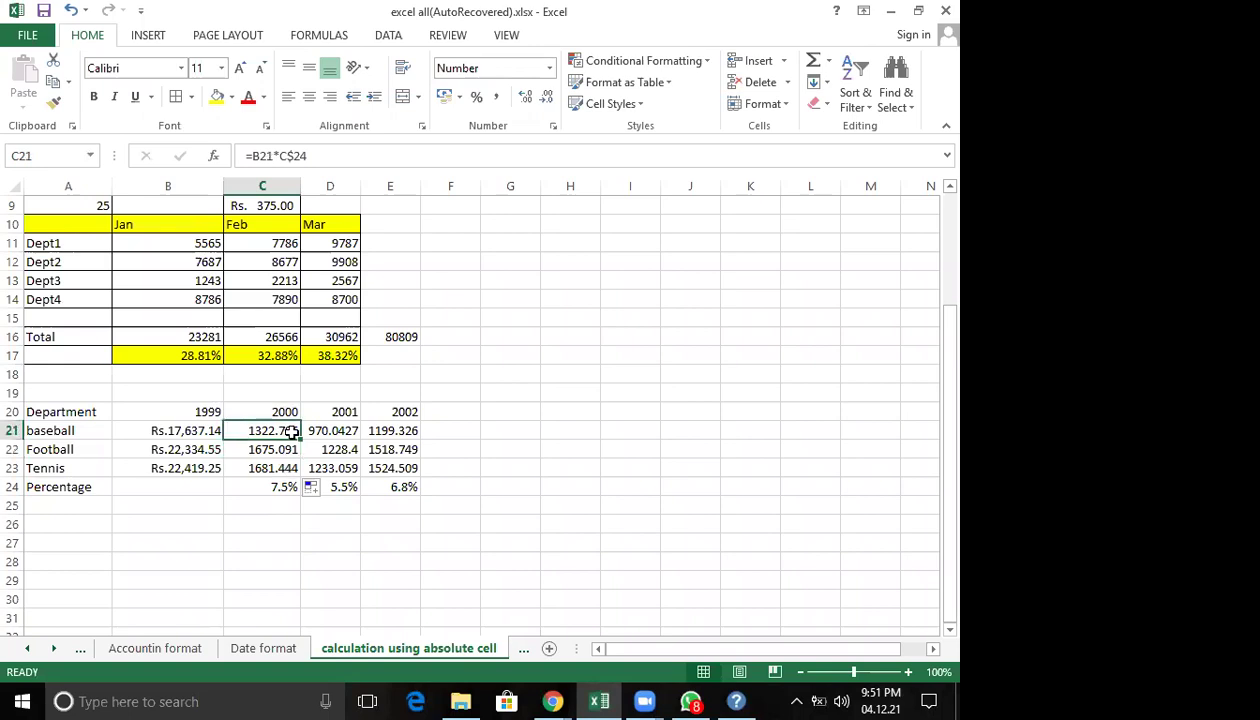
{"action": "left_click_drag", "start_coordinate": [298, 440], "coordinate": [299, 479]}
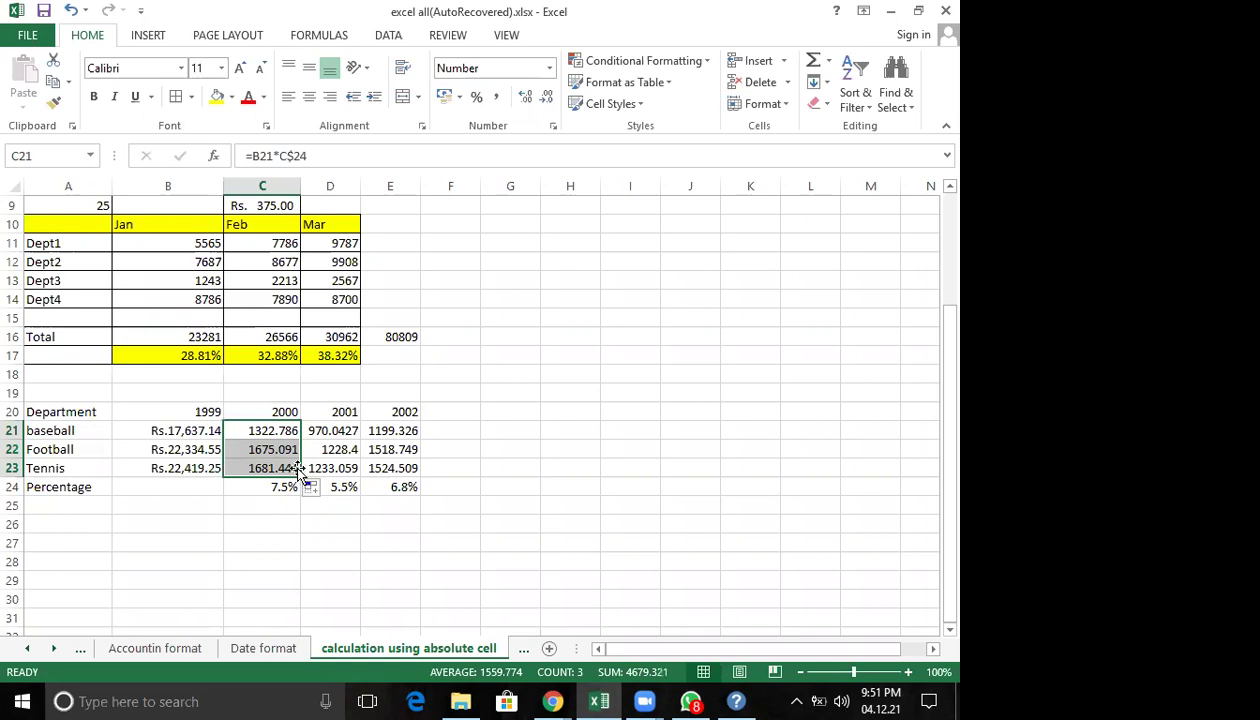
{"action": "left_click", "coordinate": [250, 432]}
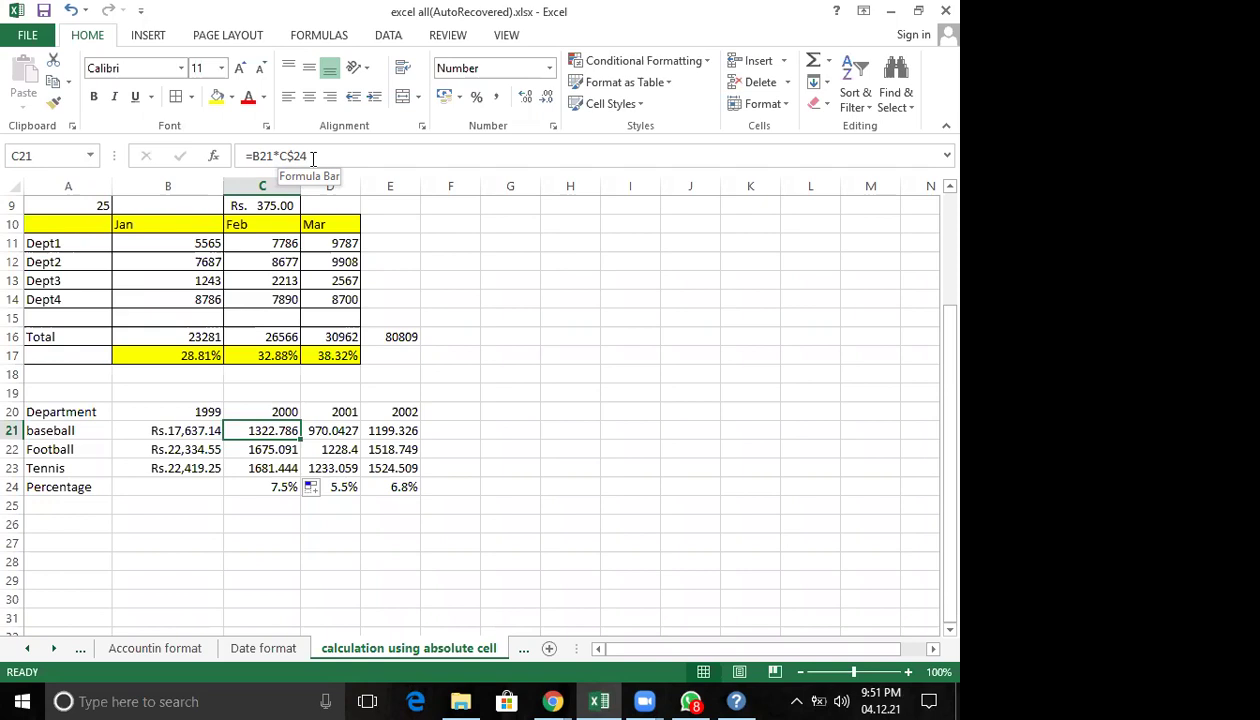
{"action": "key", "text": "Down"}
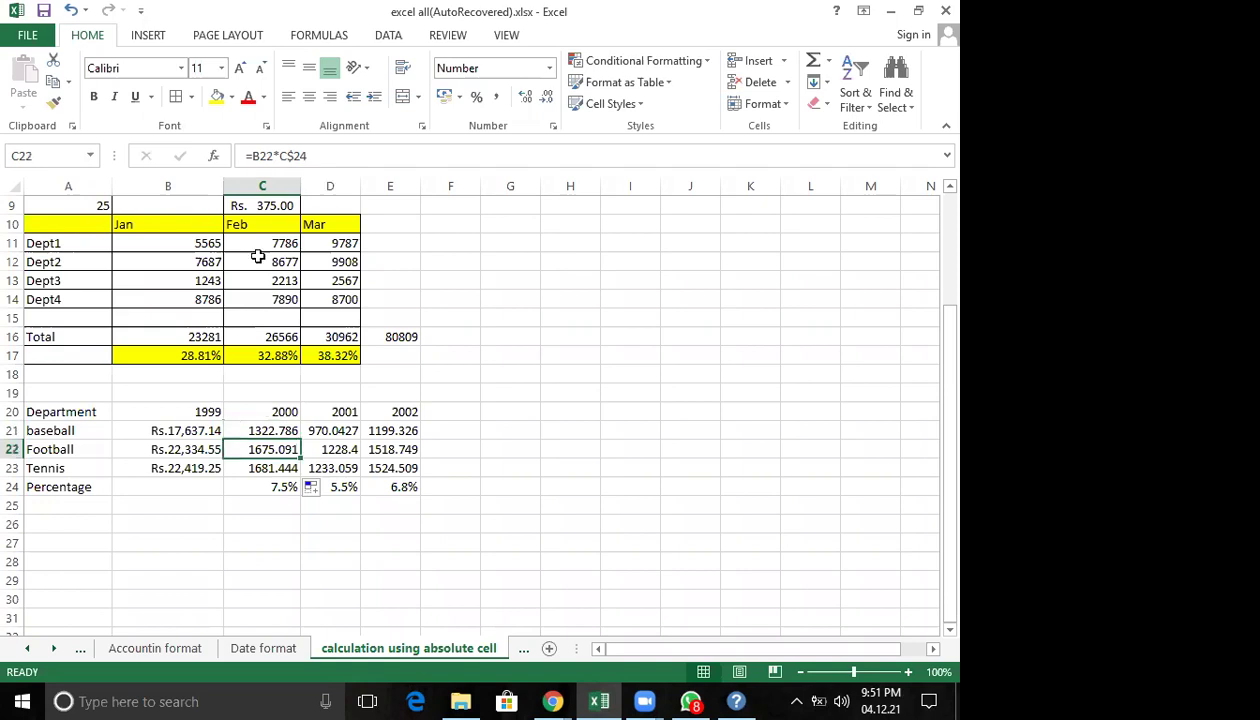
{"action": "left_click", "coordinate": [326, 434]}
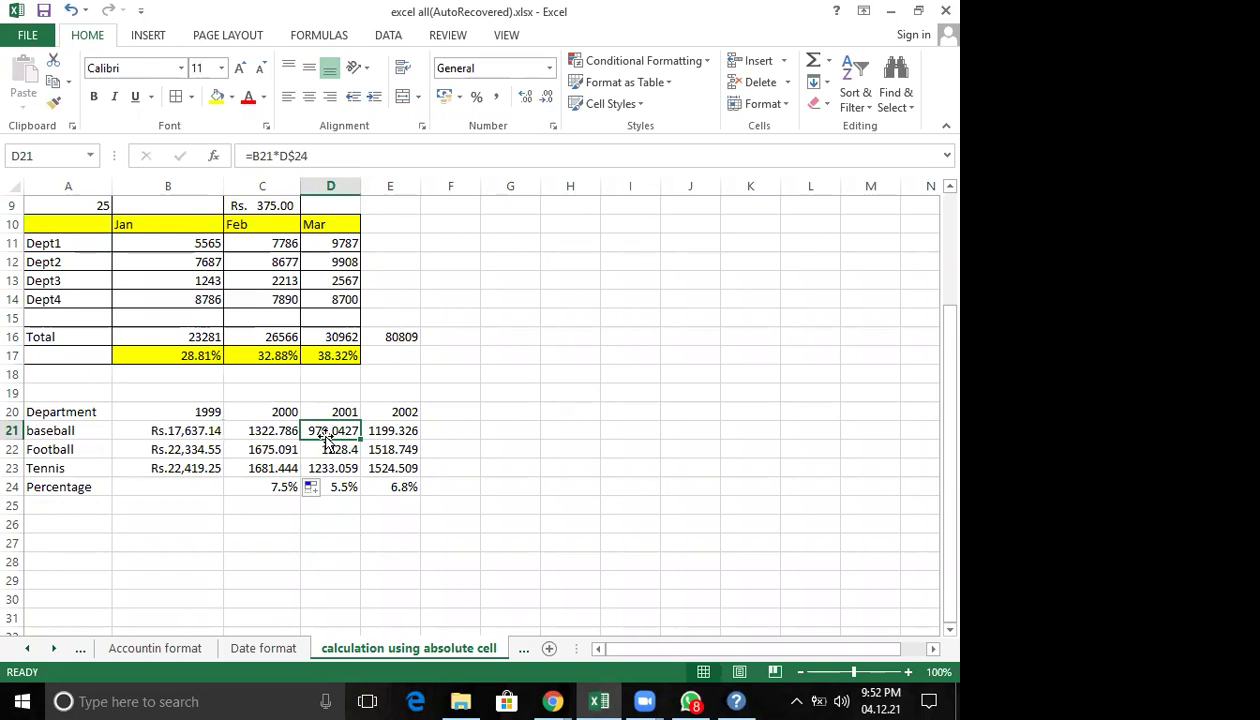
Re-enter the 2000 baseball formula =B21*C$24 in C21 and fill it down through C23.
{"action": "left_click", "coordinate": [263, 432]}
{"action": "type", "text": "="}
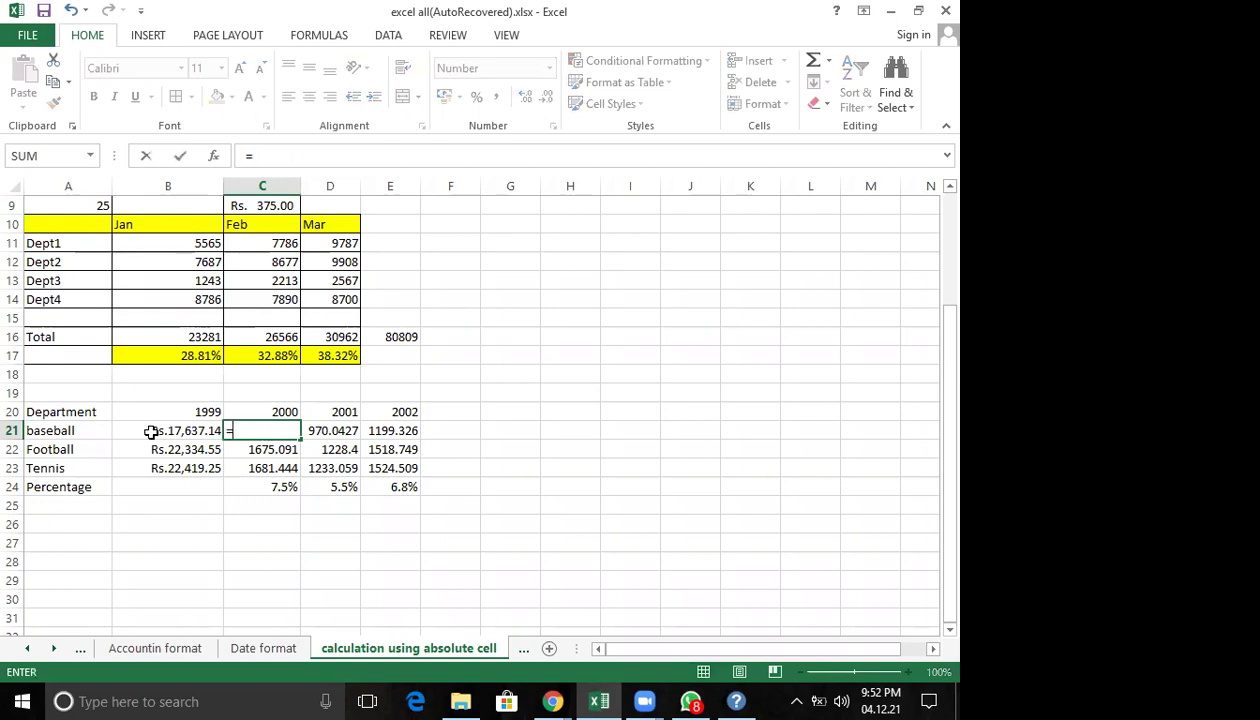
{"action": "left_click", "coordinate": [153, 432]}
{"action": "type", "text": "*"}
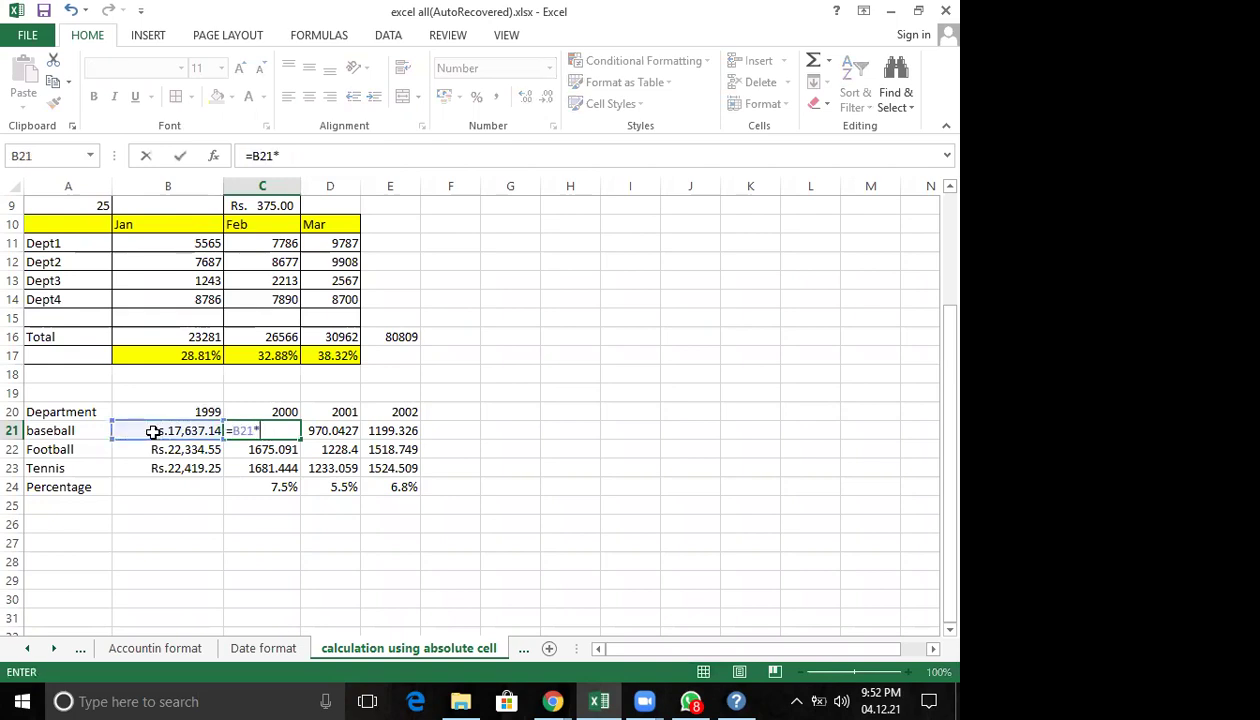
{"action": "left_click", "coordinate": [257, 484]}
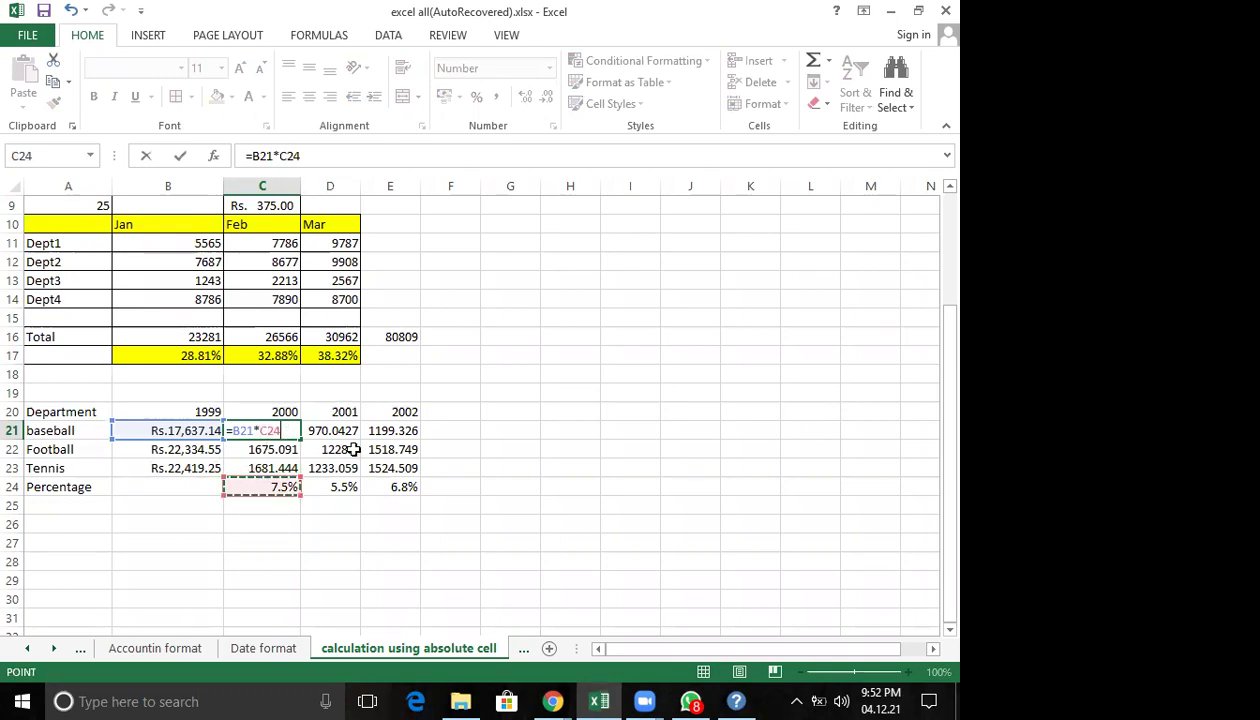
{"action": "key", "text": "F2"}
{"action": "key", "text": "Left"}
{"action": "key", "text": "Left"}
{"action": "type", "text": "$"}
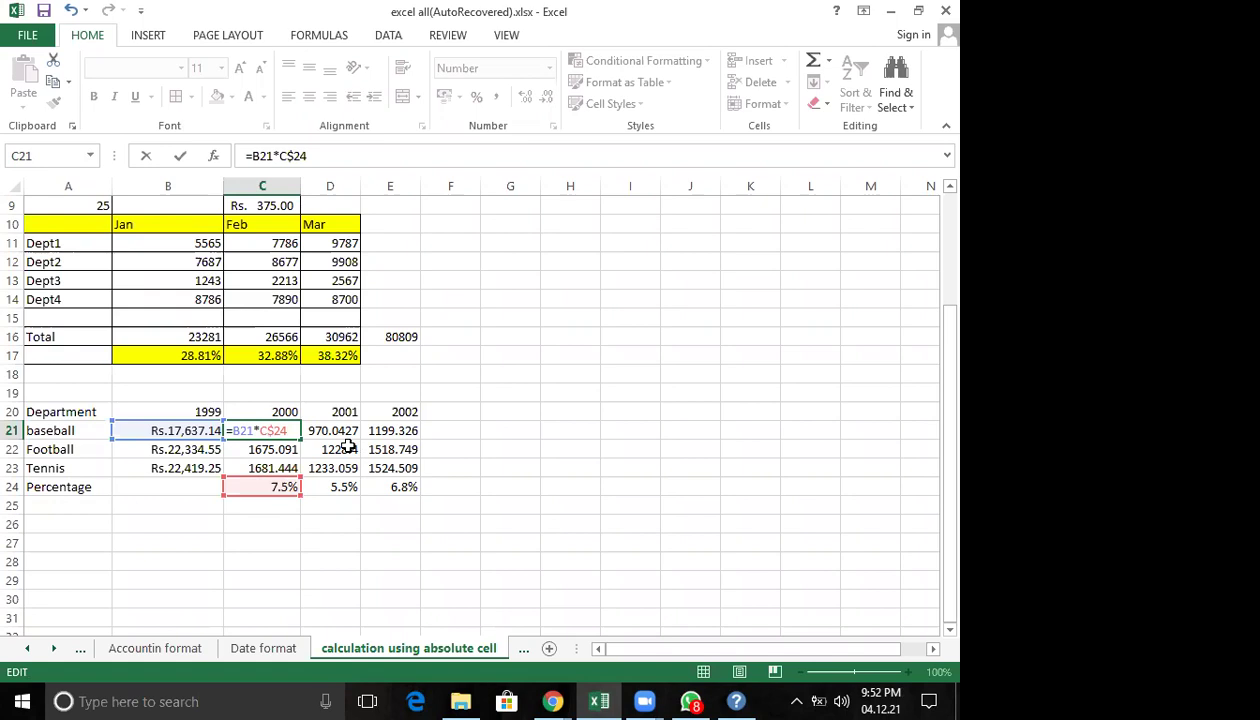
{"action": "key", "text": "Return"}
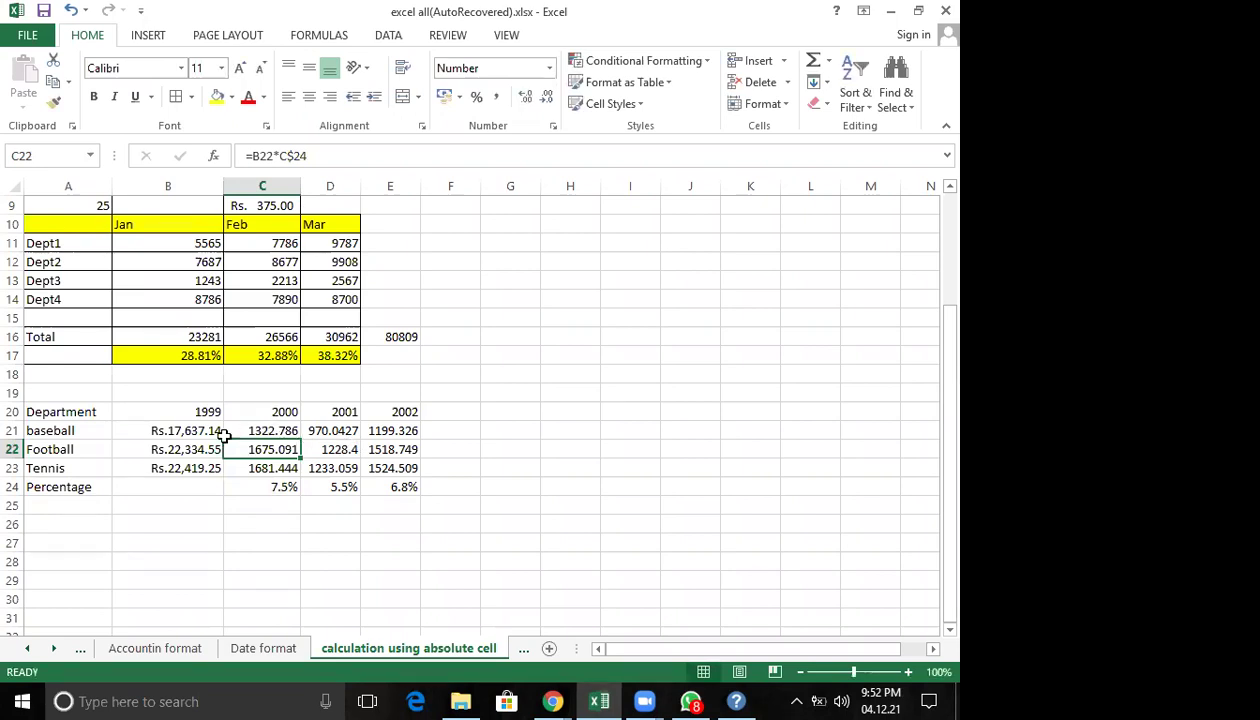
{"action": "left_click", "coordinate": [288, 430]}
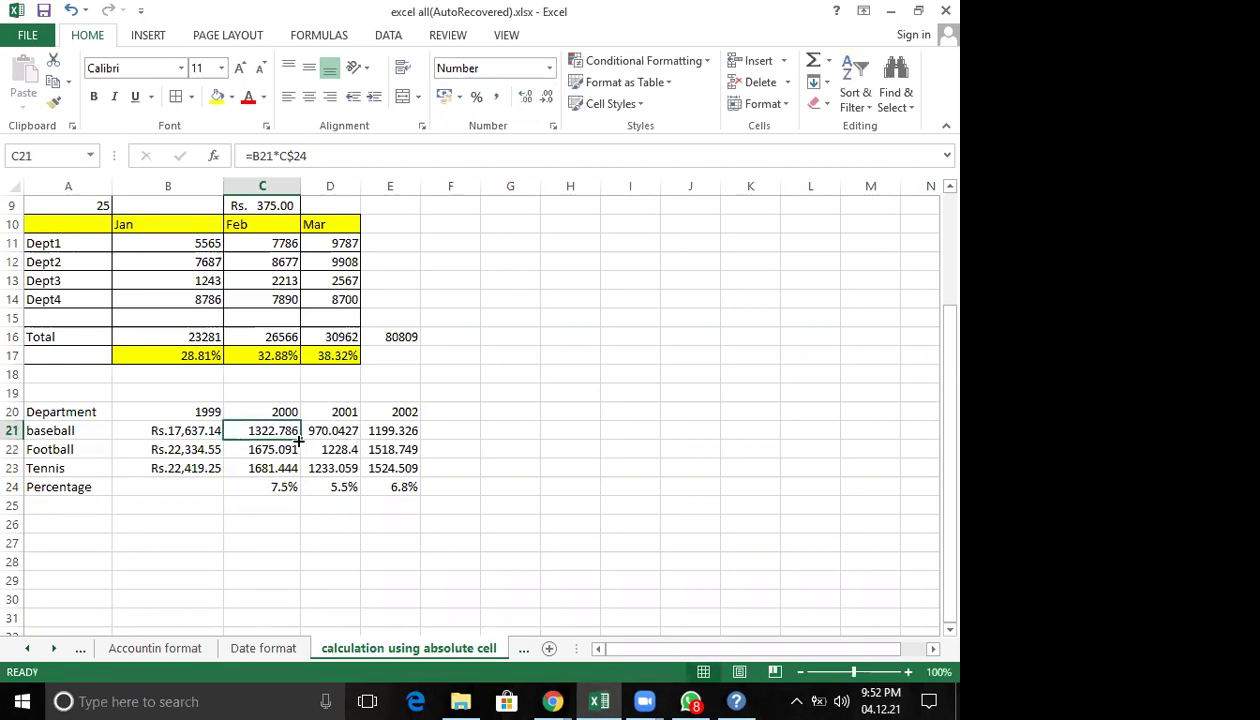
{"action": "left_click_drag", "start_coordinate": [300, 439], "coordinate": [292, 474]}
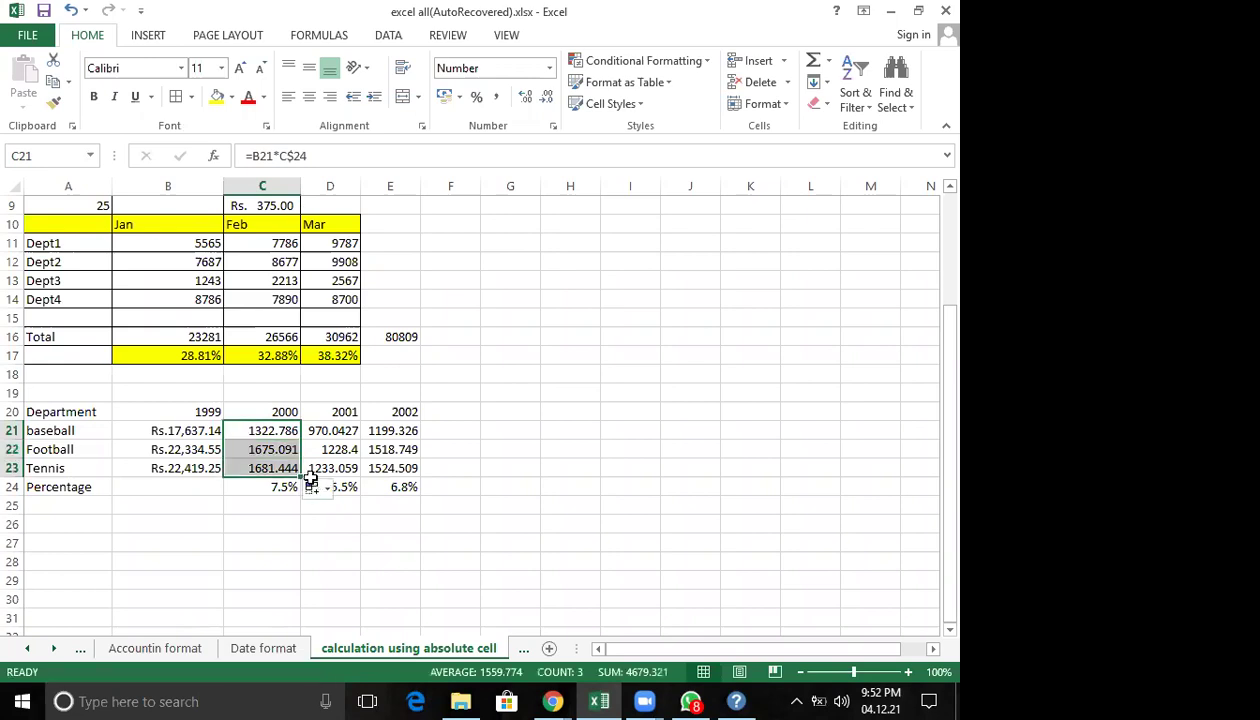
Try the formula =B21*D$23 for the 2001 baseball amount in D21, and undo the entry.
{"action": "left_click", "coordinate": [333, 431]}
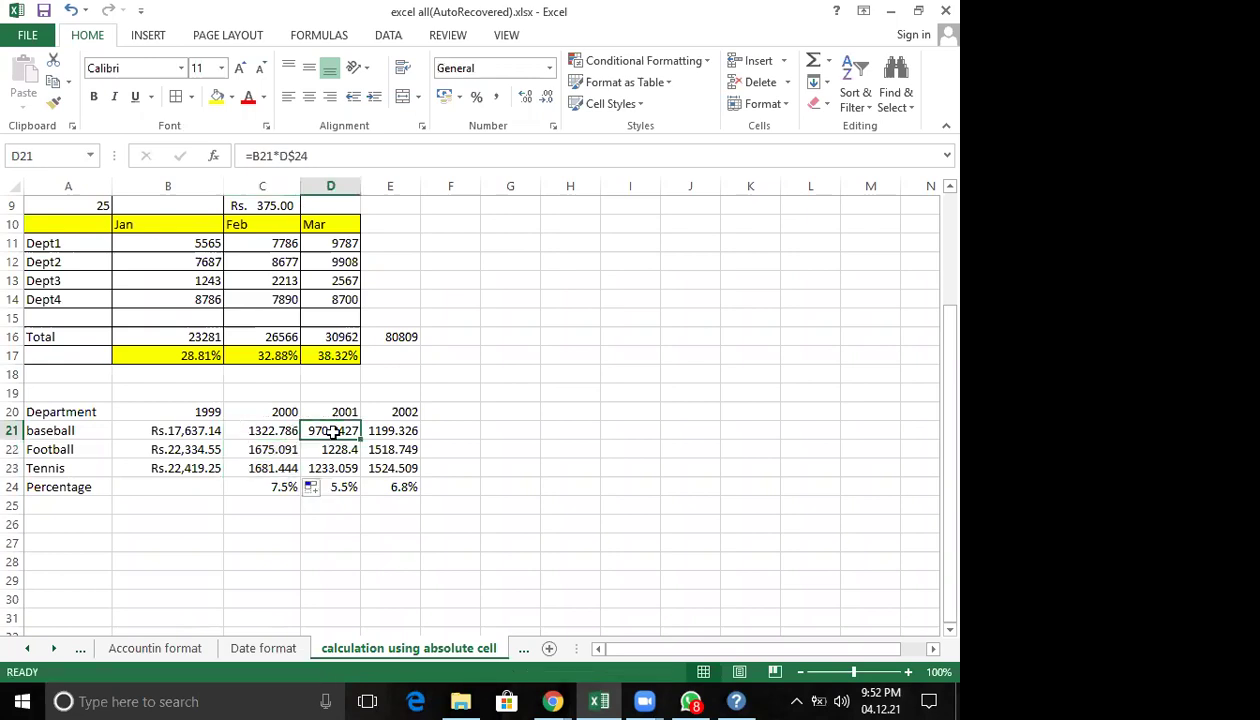
{"action": "type", "text": "="}
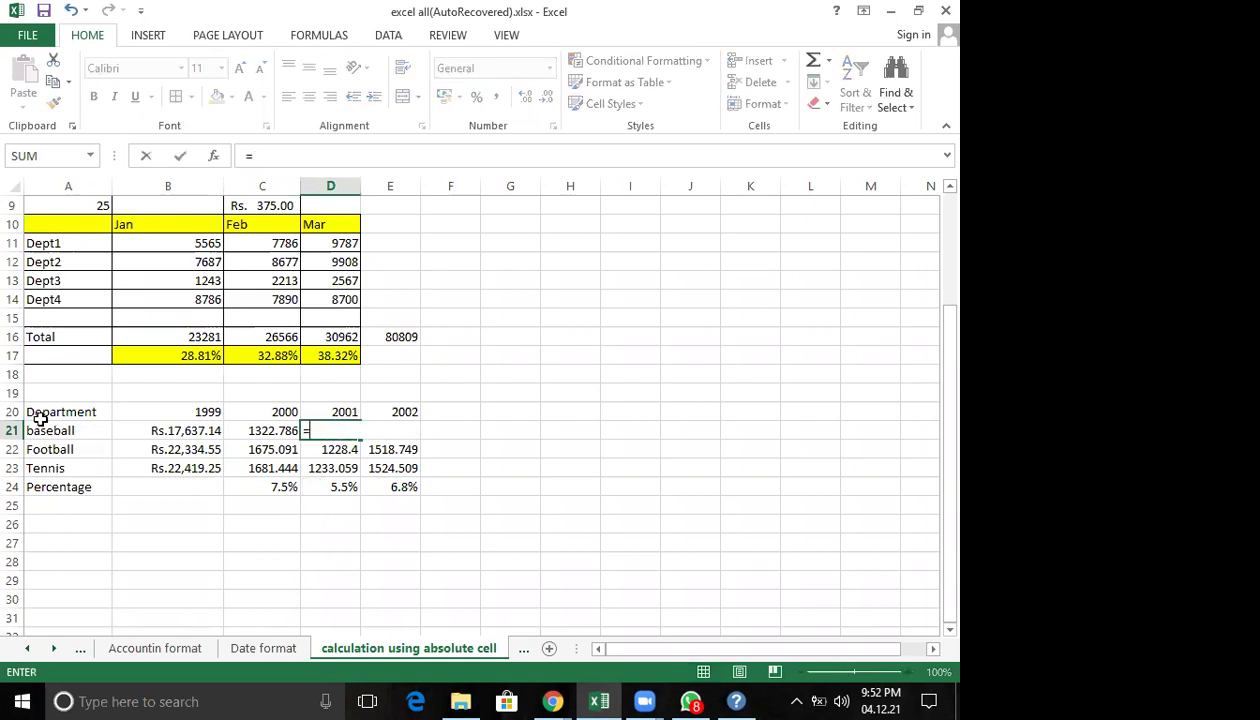
{"action": "left_click", "coordinate": [162, 432]}
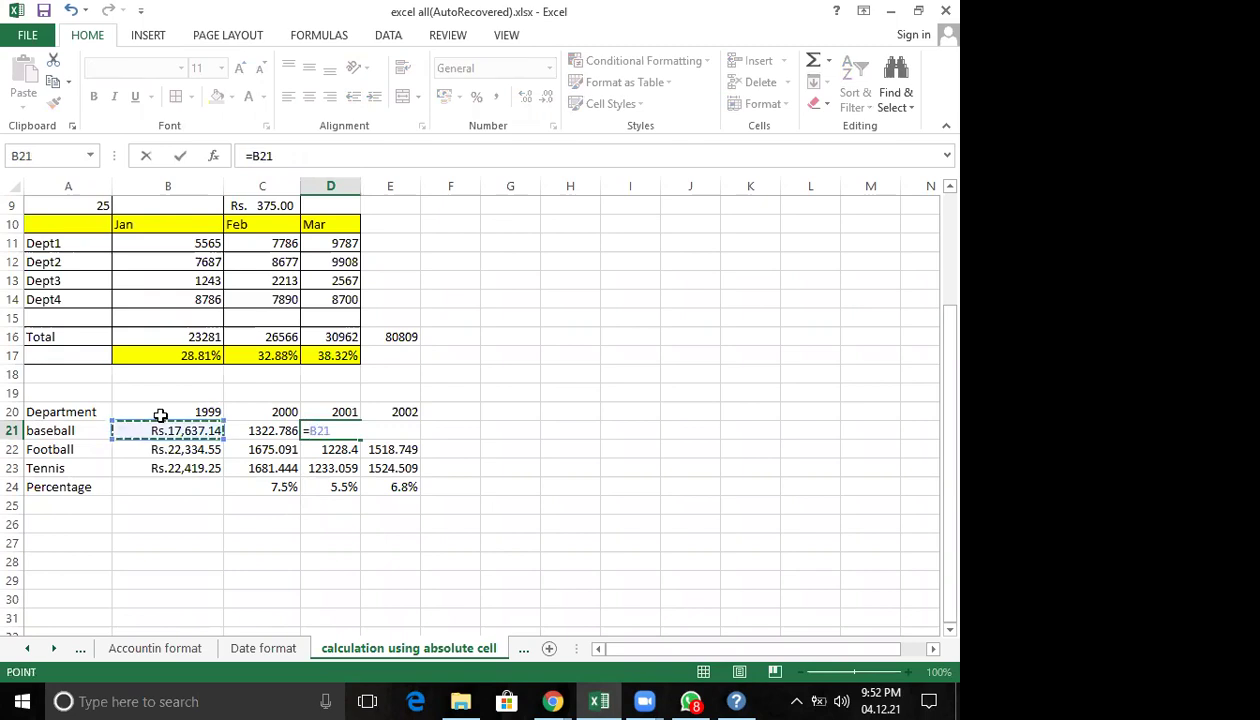
{"action": "type", "text": "*"}
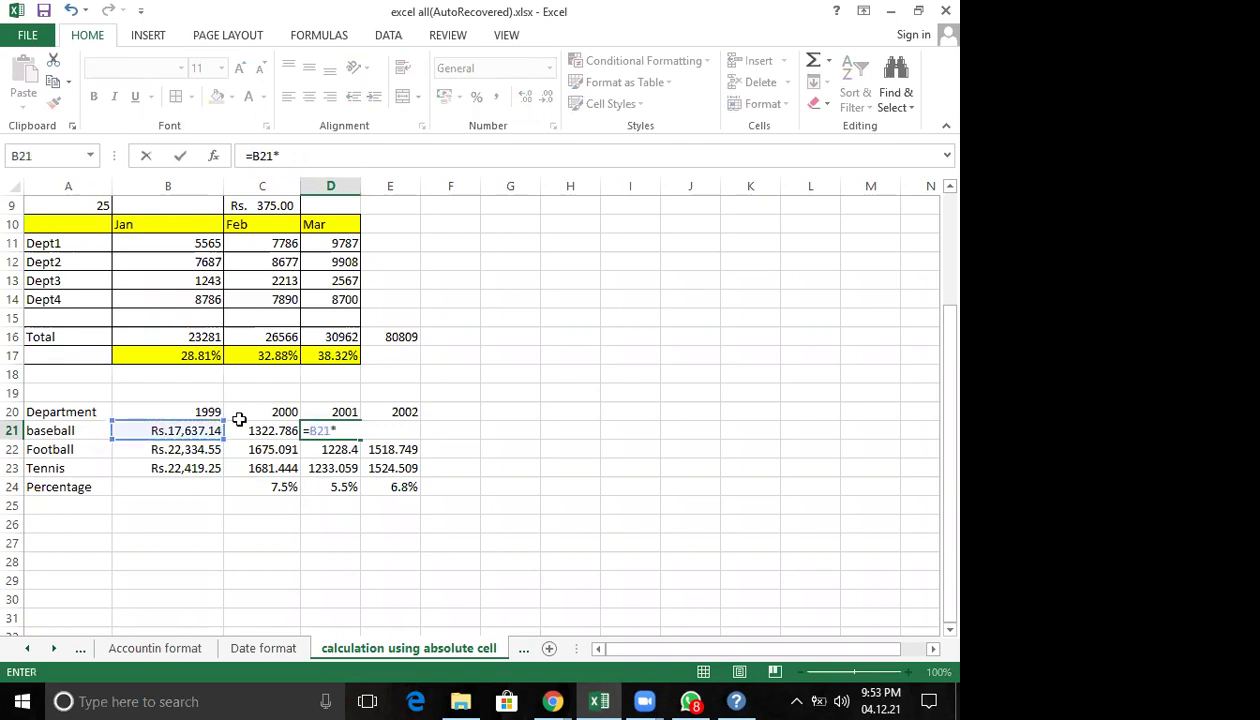
{"action": "left_click", "coordinate": [328, 468]}
{"action": "left_click", "coordinate": [347, 430]}
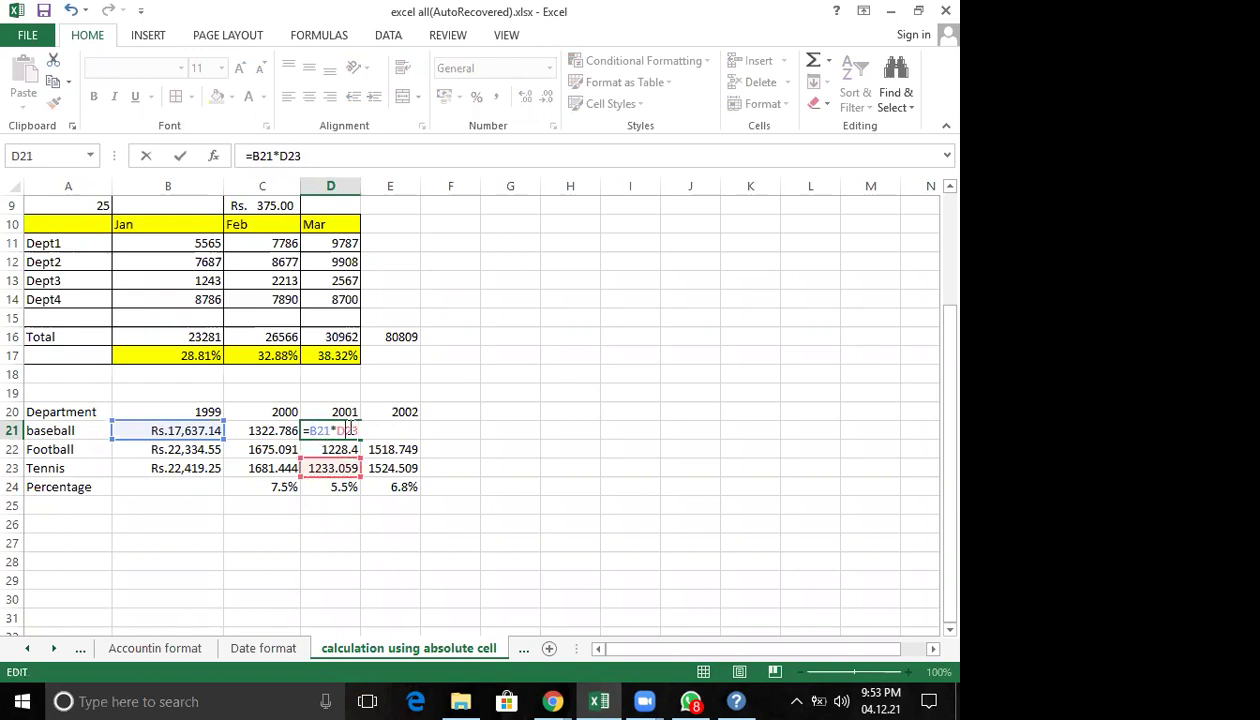
{"action": "type", "text": "$"}
{"action": "key", "text": "Return"}
{"action": "key", "text": "Return"}
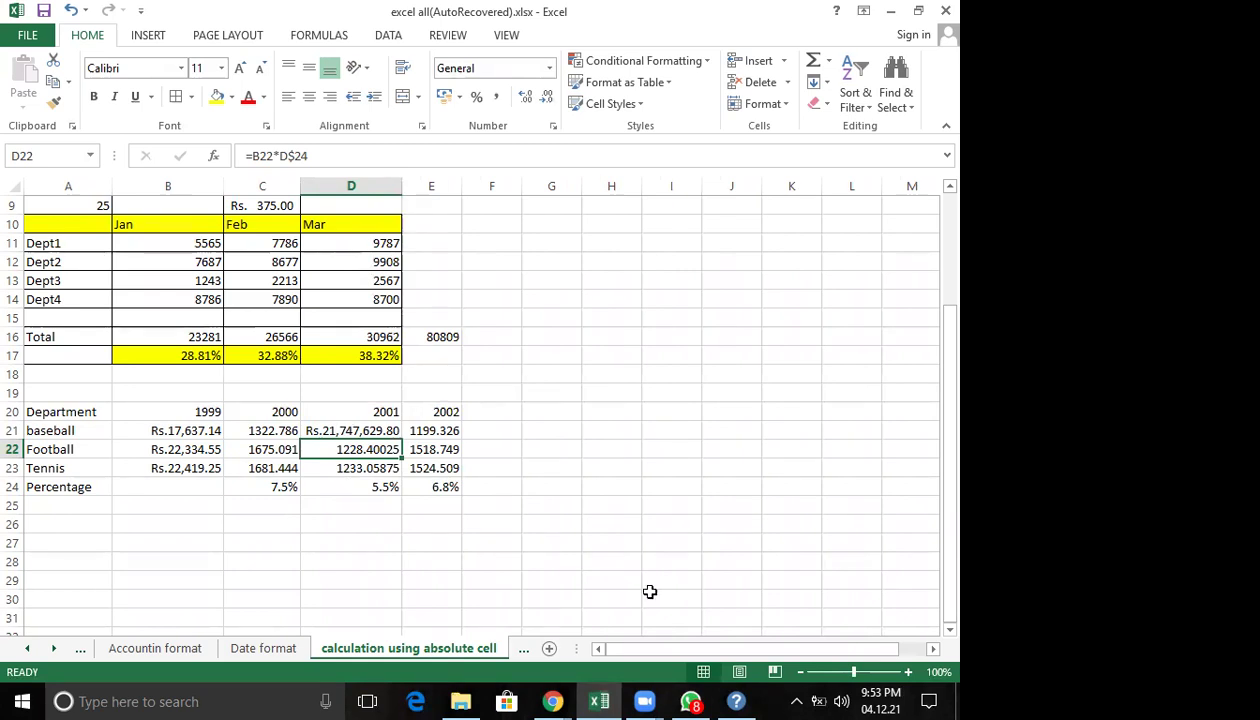
{"action": "key", "text": "ctrl+z"}
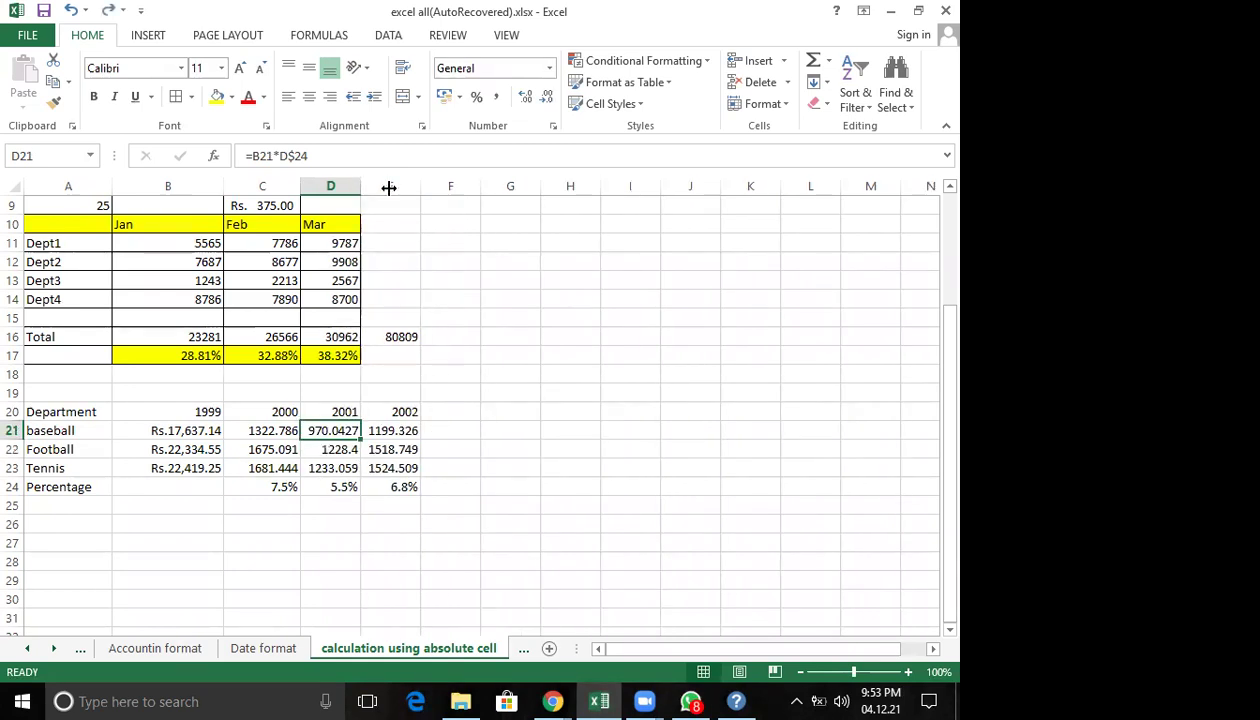
Widen column D and examine the cell references of the 2001 baseball formula in D21.
{"action": "key", "text": "ctrl+y"}
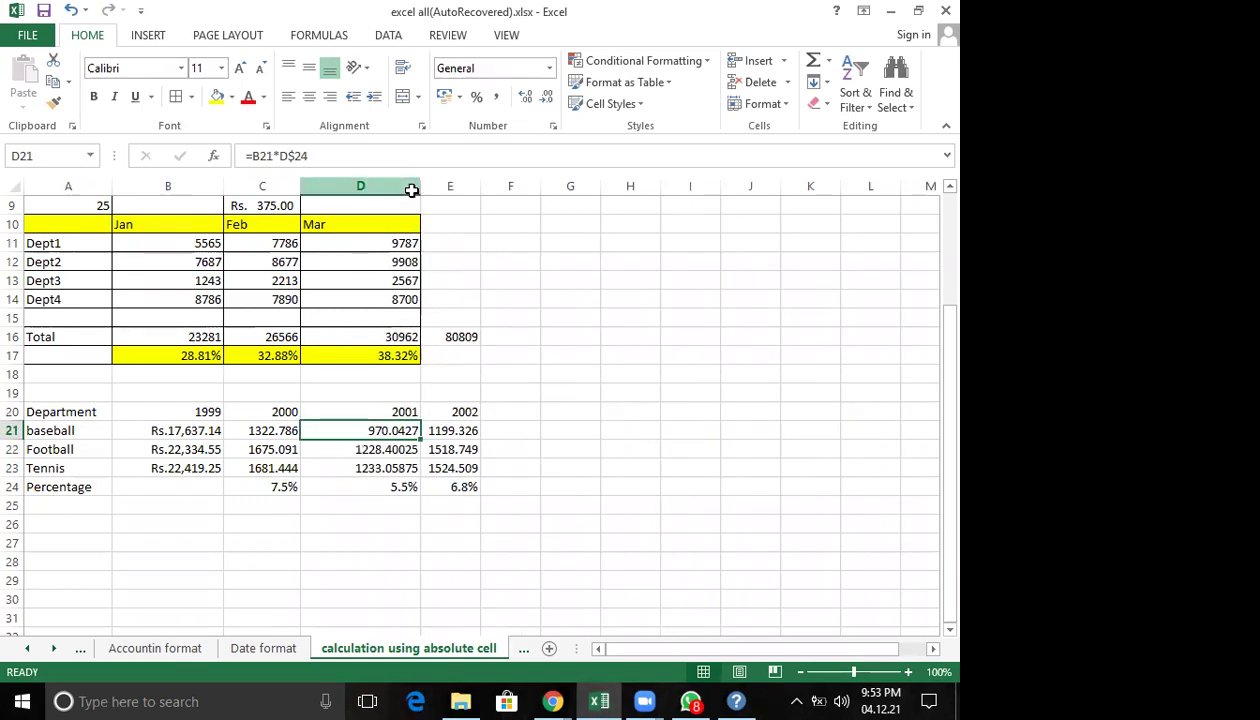
{"action": "double_click", "coordinate": [399, 430]}
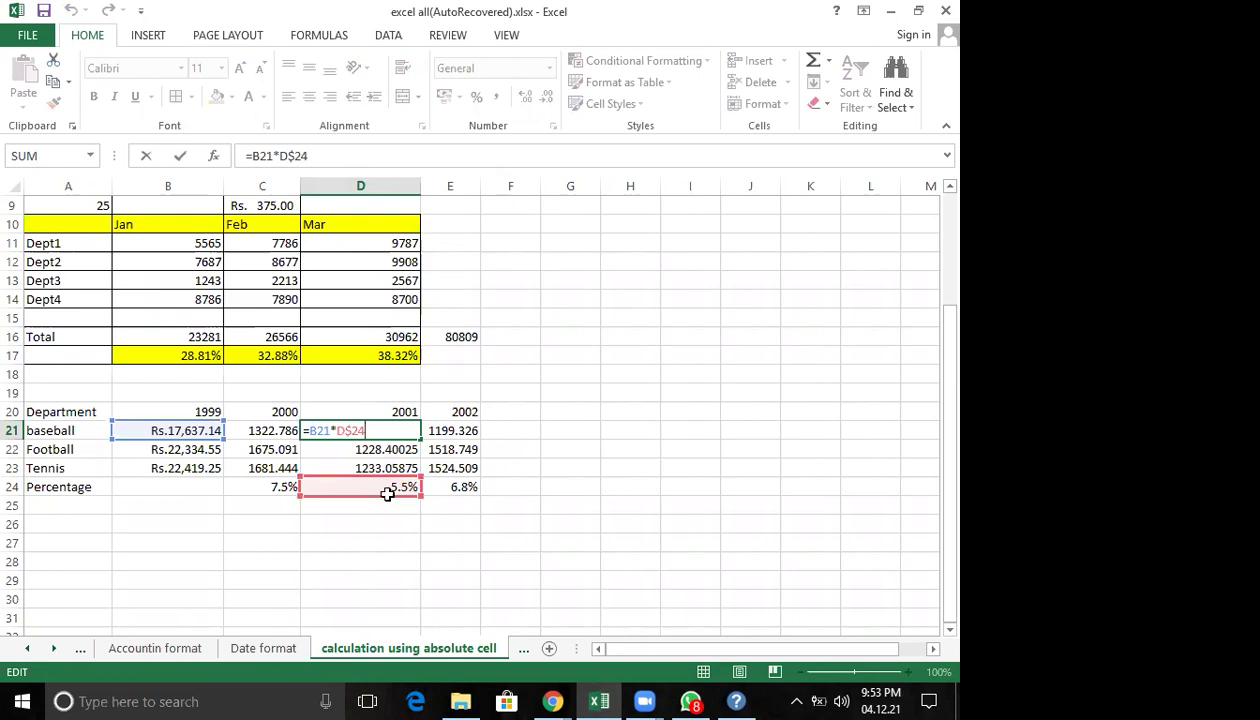
{"action": "key", "text": "ctrl+Return"}
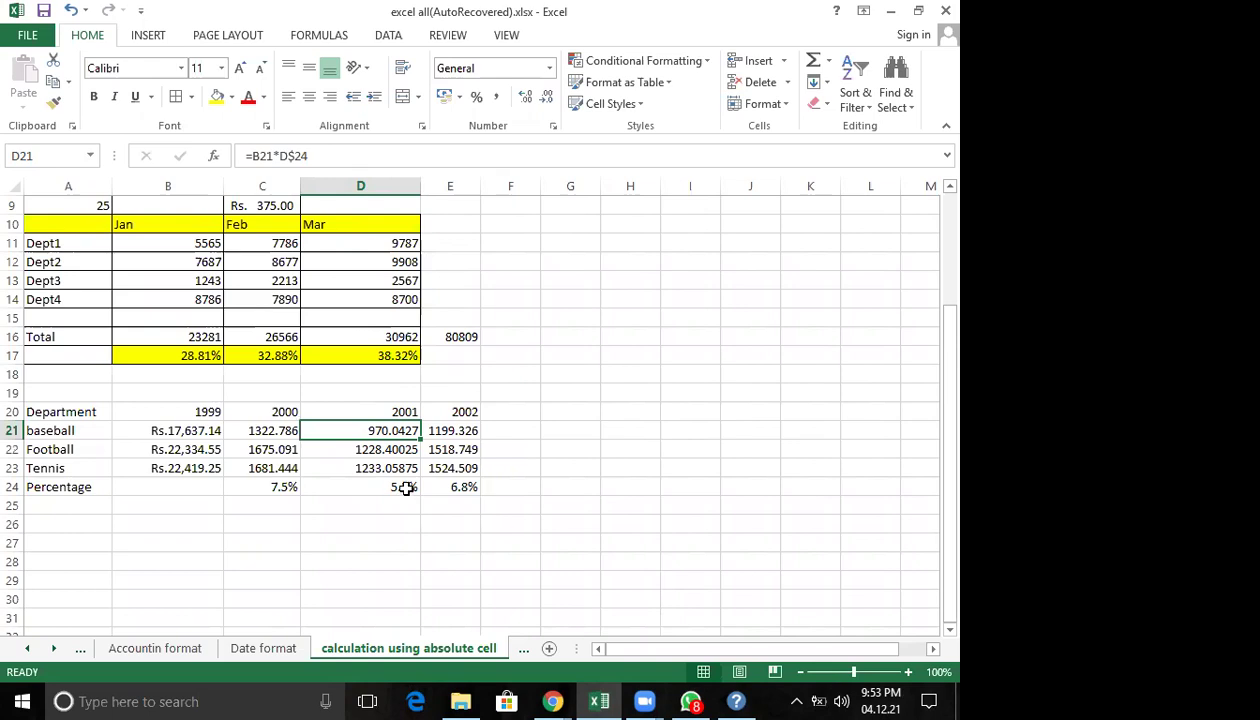
{"action": "double_click", "coordinate": [391, 430]}
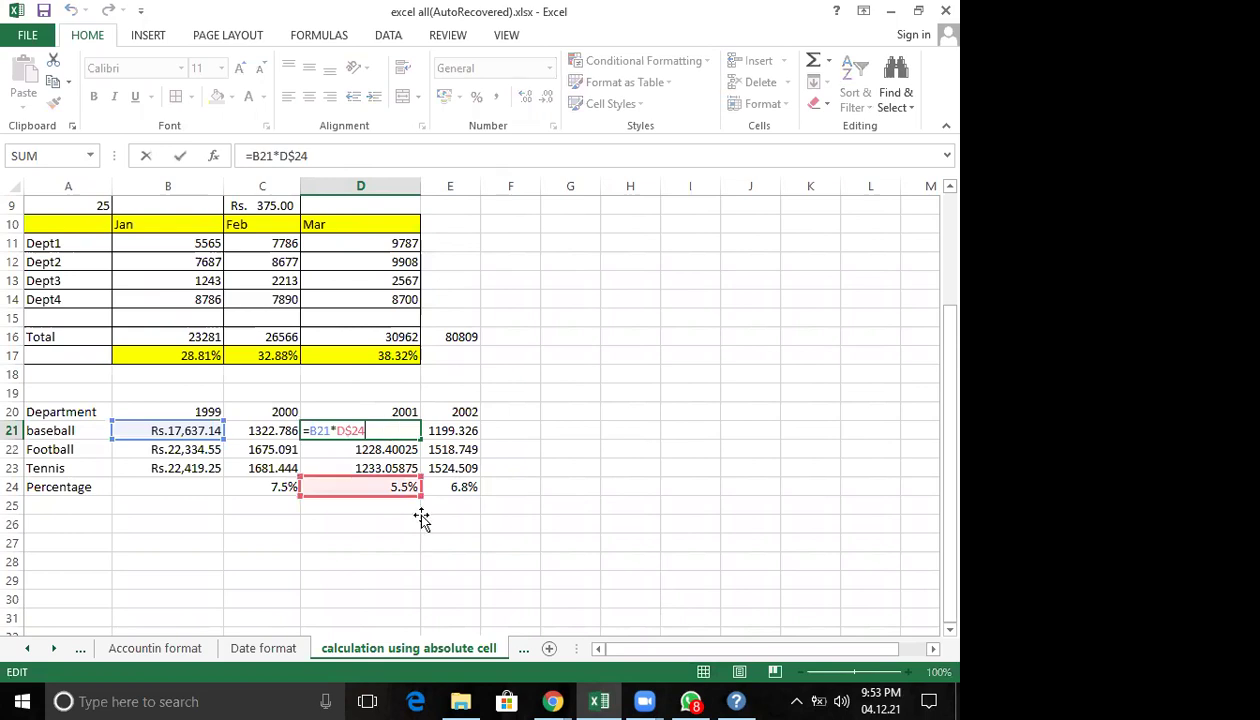
{"action": "key", "text": "ctrl+Return"}
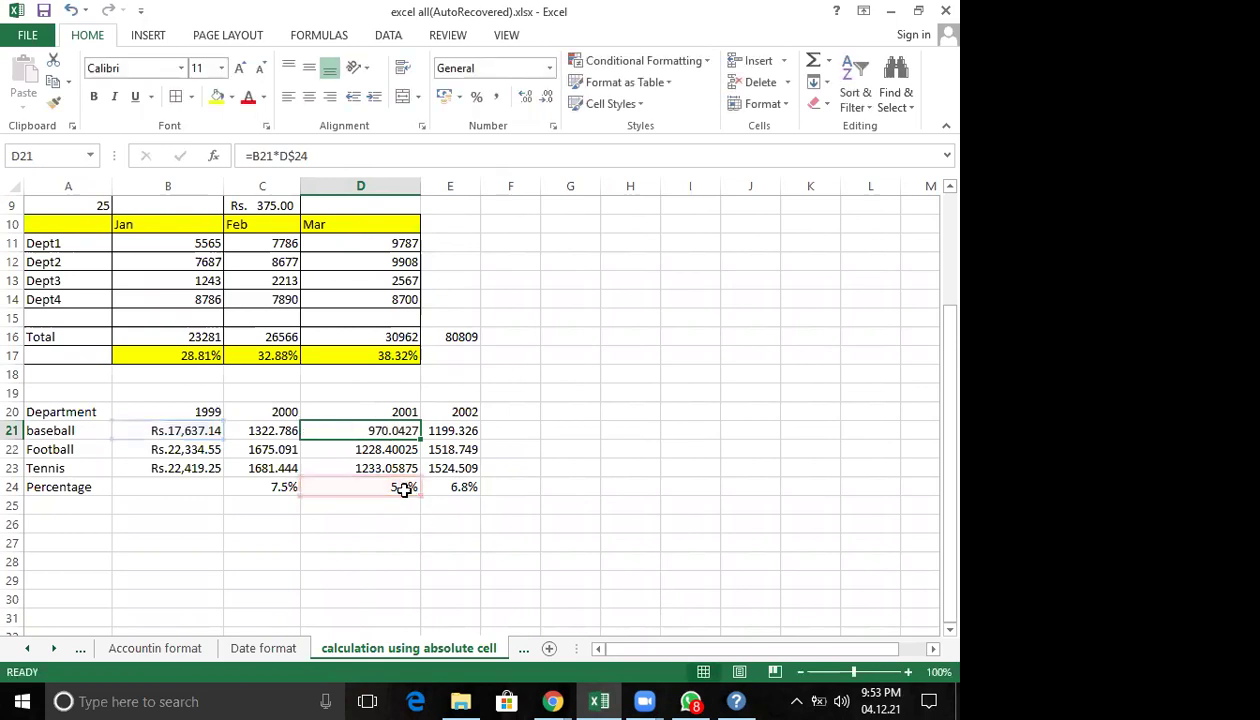
Examine the cell references of the 2002 baseball formula in E21, and undo its re-entry.
{"action": "double_click", "coordinate": [445, 430]}
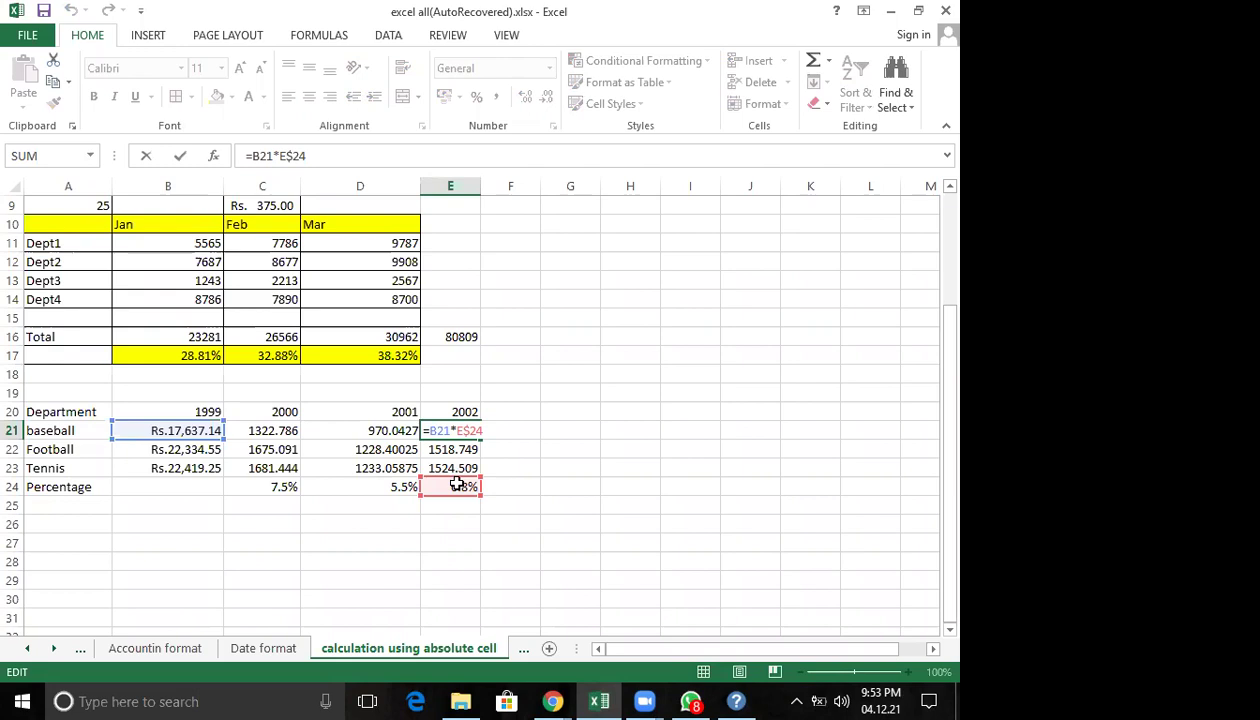
{"action": "key", "text": "Return"}
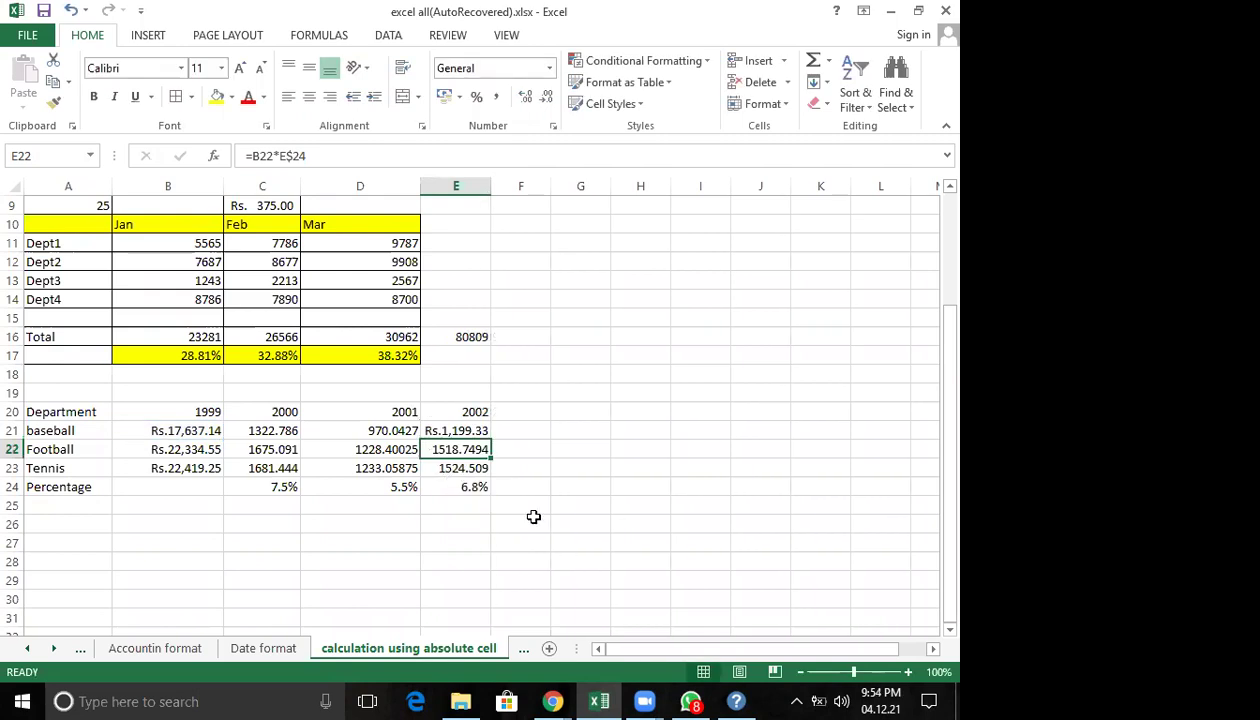
{"action": "key", "text": "ctrl+z"}
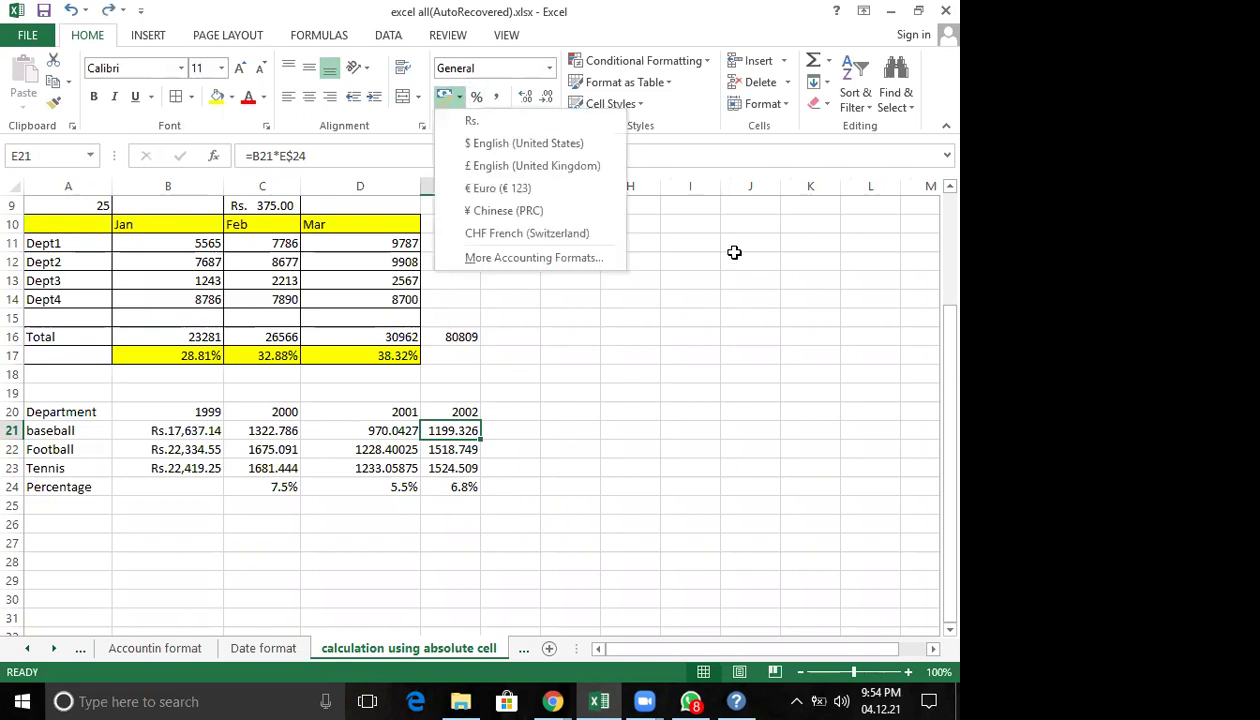
Widen column E so the 2002 amounts show more decimal places.
{"action": "left_click", "coordinate": [461, 97]}
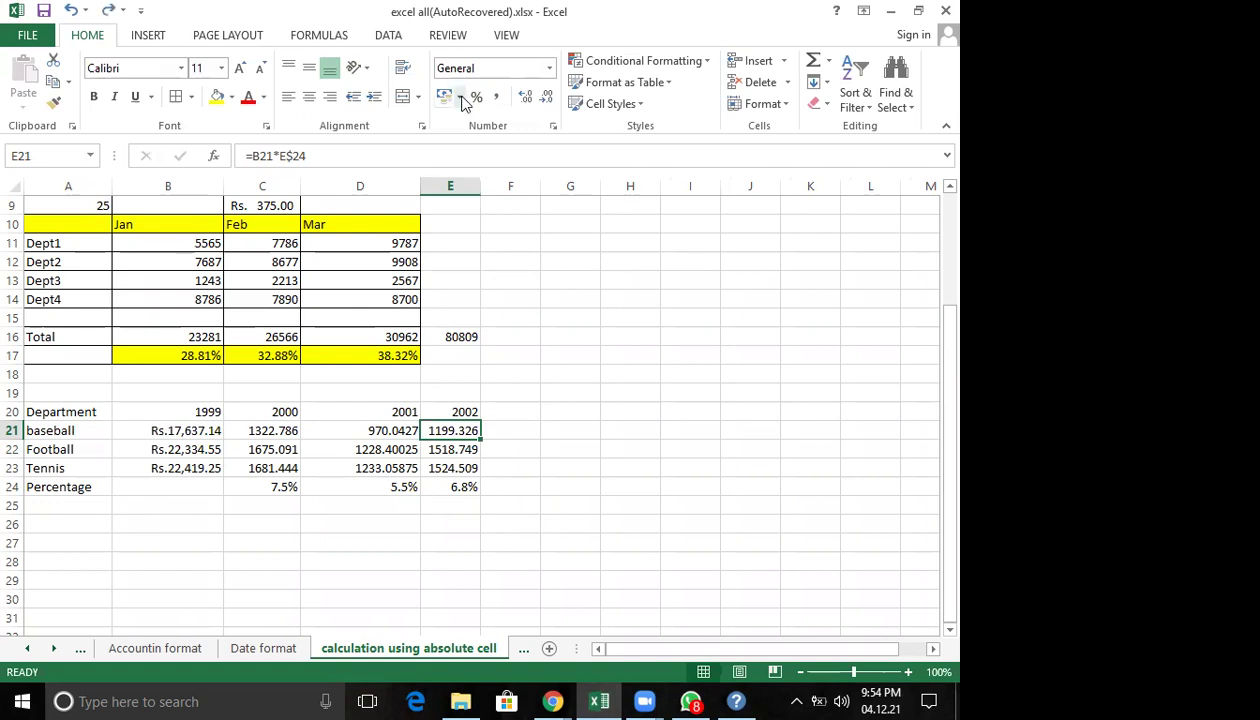
{"action": "left_click", "coordinate": [461, 97]}
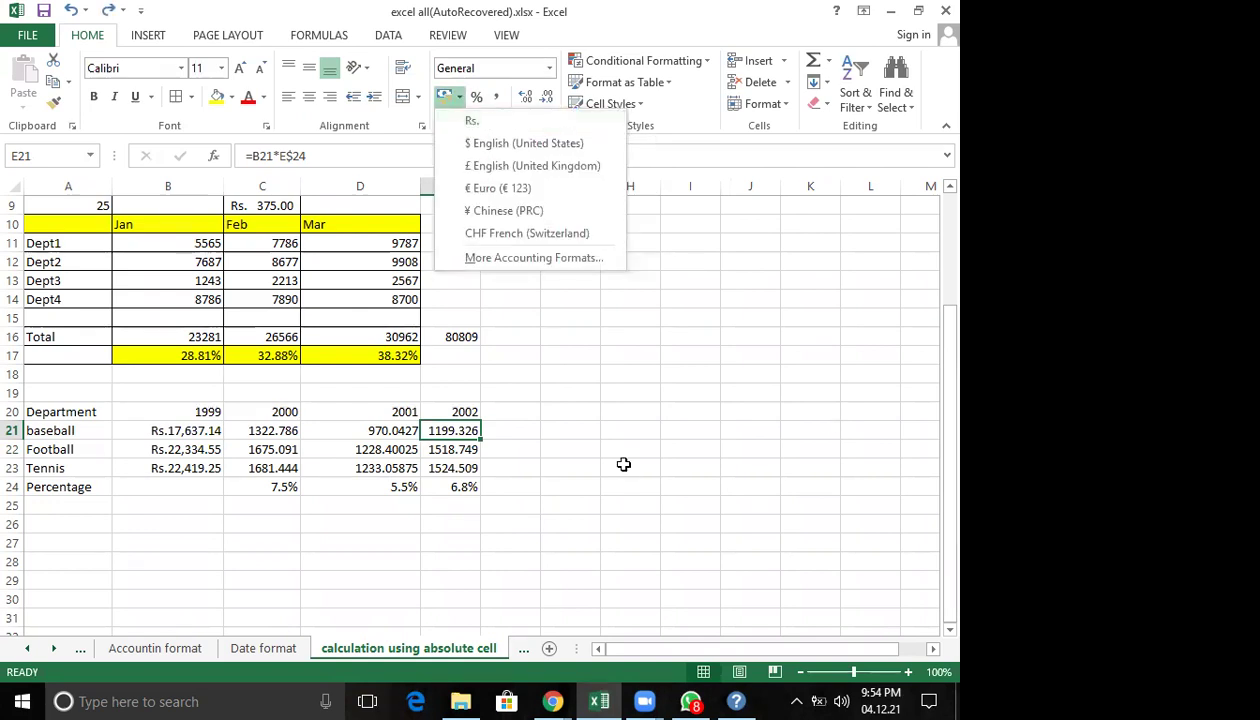
{"action": "left_click", "coordinate": [488, 325]}
{"action": "left_click_drag", "start_coordinate": [481, 186], "coordinate": [521, 185]}
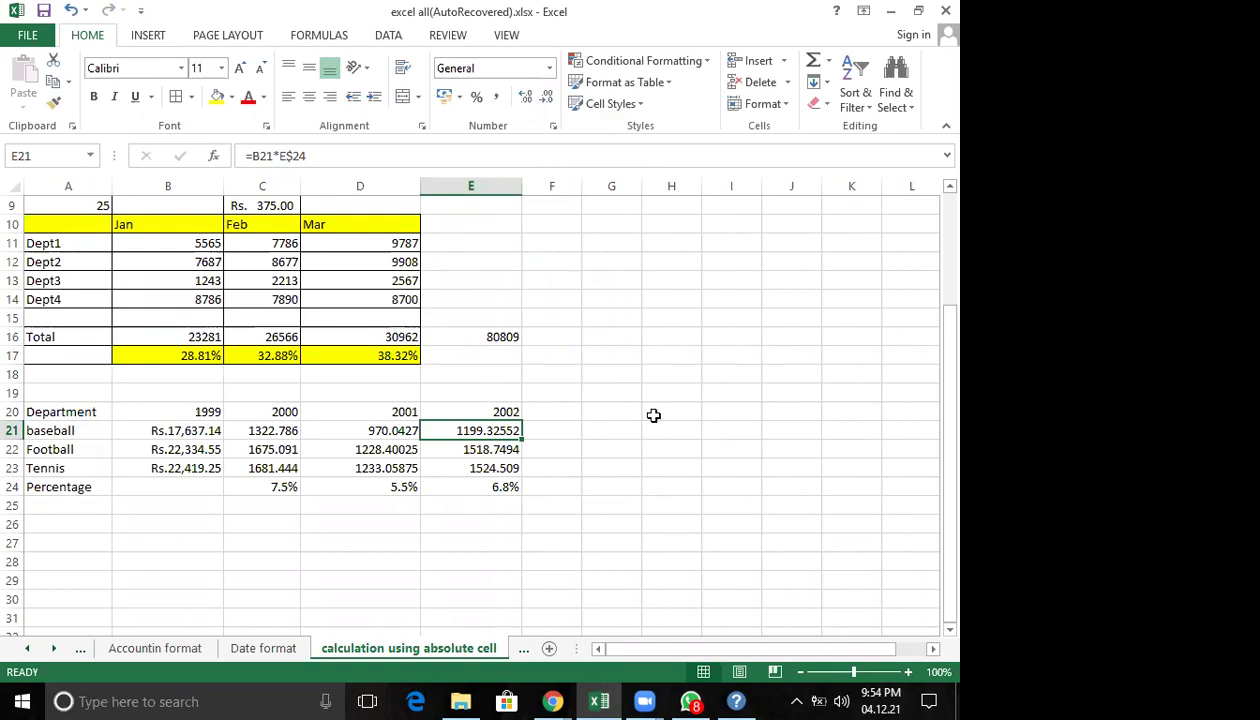
Open the Sorting Data2 worksheet at its first ascending and descending order tables.
{"action": "scroll", "coordinate": [652, 415], "scroll_direction": "down", "scroll_amount": 5}
{"action": "scroll", "coordinate": [649, 415], "scroll_direction": "up", "scroll_amount": 8}
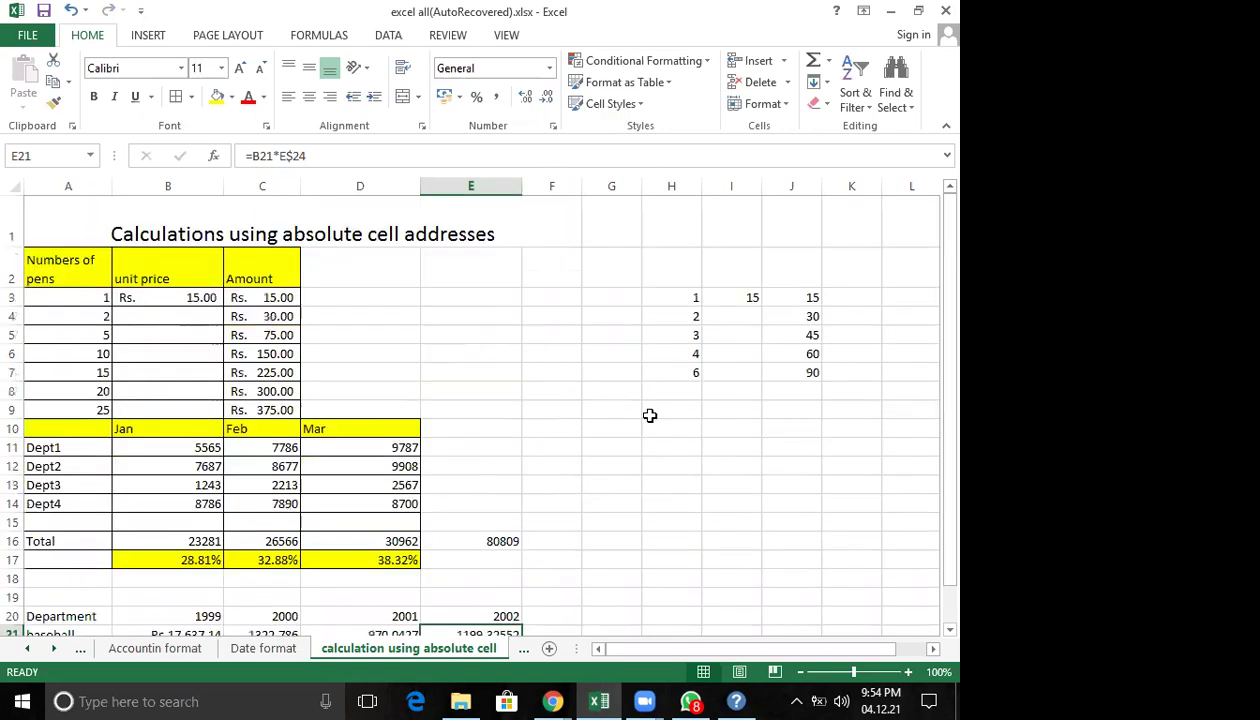
{"action": "left_click", "coordinate": [54, 648]}
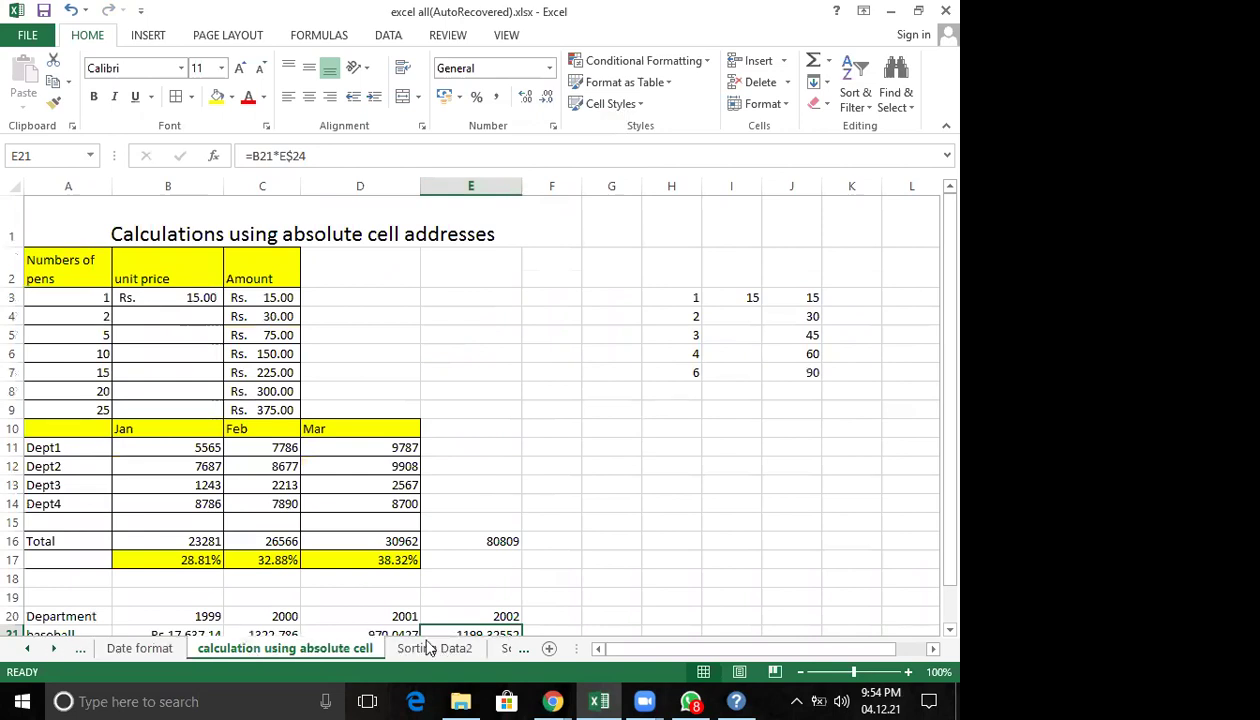
{"action": "left_click", "coordinate": [430, 648]}
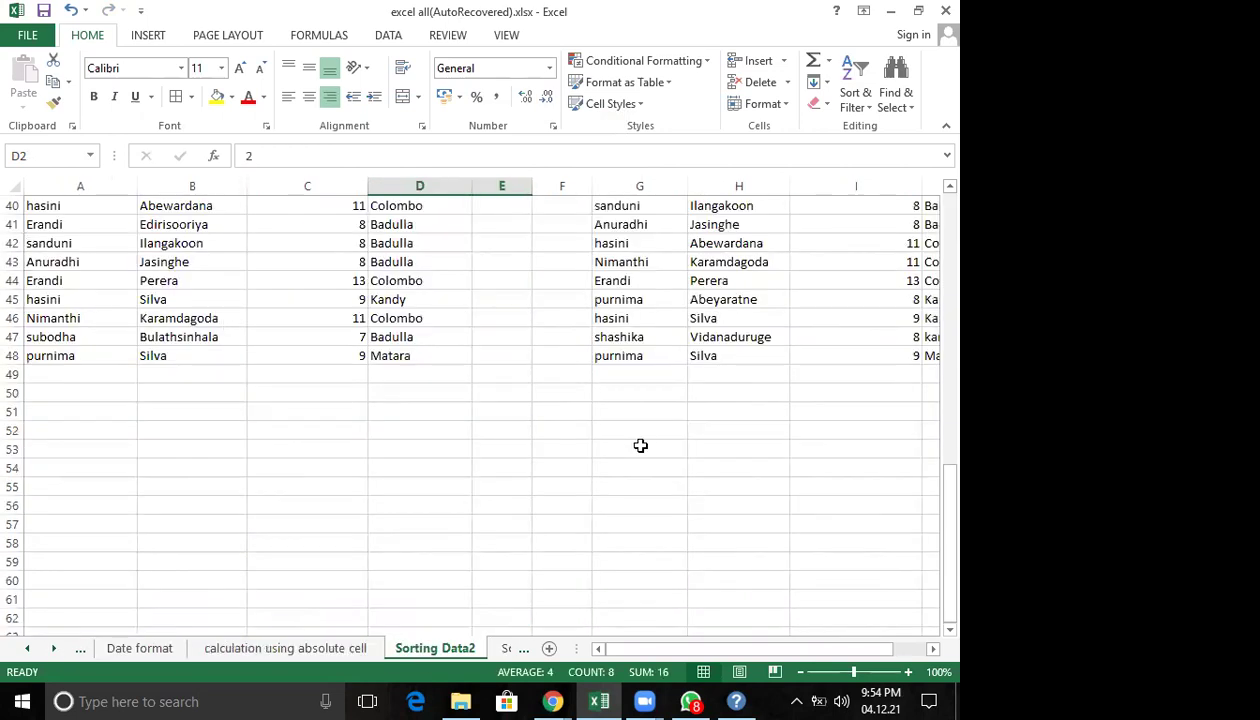
{"action": "scroll", "coordinate": [640, 445], "scroll_direction": "up", "scroll_amount": 13}
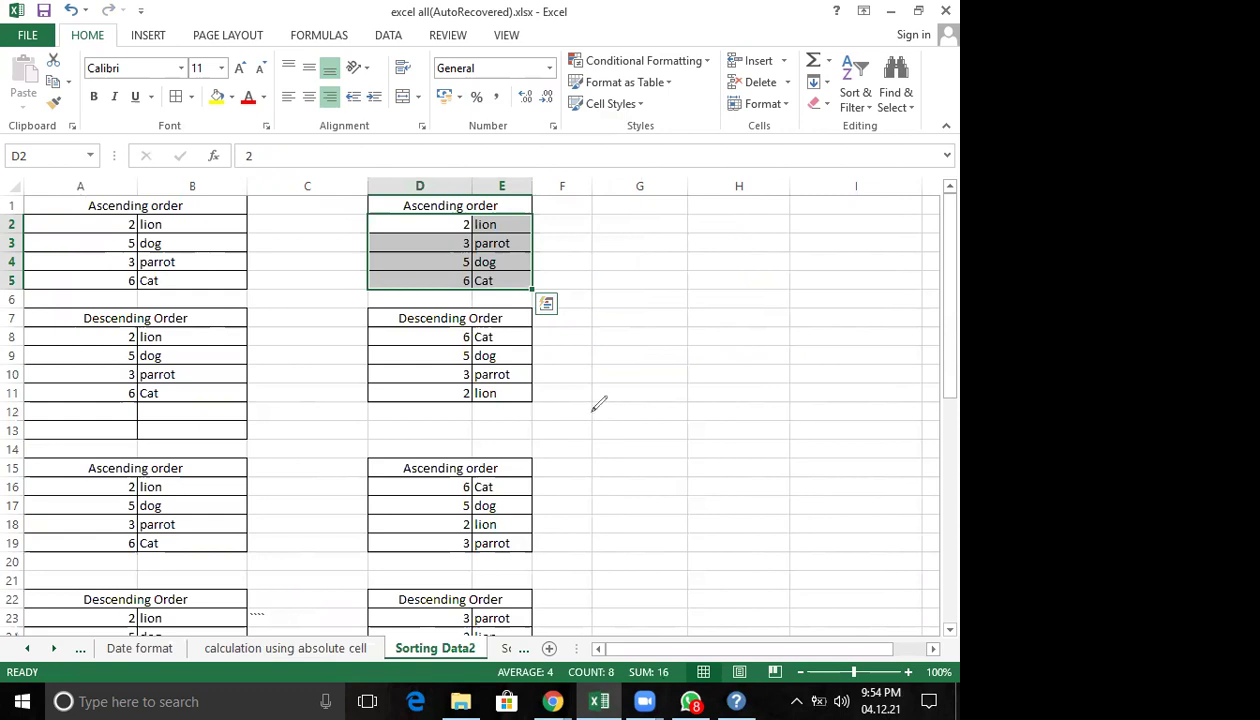
Handwrite the annotation "Sorting" on the screen over the empty cells beside the order tables.
{"action": "mouse_move", "coordinate": [690, 329]}
{"action": "left_mouse_down"}
{"action": "mouse_move", "coordinate": [660, 356]}
{"action": "mouse_move", "coordinate": [662, 391]}
{"action": "left_mouse_up"}
{"action": "left_click_drag", "start_coordinate": [713, 360], "coordinate": [757, 335]}
{"action": "mouse_move", "coordinate": [771, 295]}
{"action": "left_mouse_down"}
{"action": "mouse_move", "coordinate": [777, 372]}
{"action": "mouse_move", "coordinate": [798, 340]}
{"action": "left_mouse_up"}
{"action": "mouse_move", "coordinate": [810, 340]}
{"action": "left_mouse_down"}
{"action": "mouse_move", "coordinate": [810, 358]}
{"action": "mouse_move", "coordinate": [871, 352]}
{"action": "mouse_move", "coordinate": [841, 433]}
{"action": "left_mouse_up"}
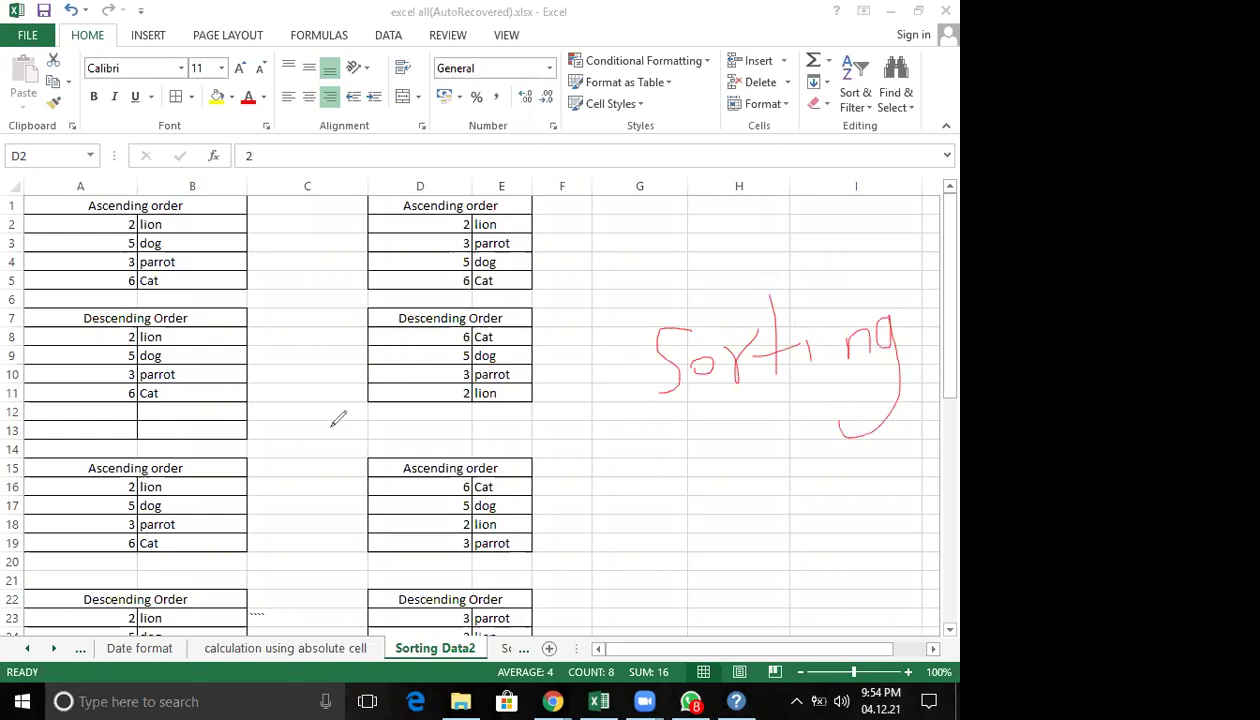
{"action": "key", "text": "Escape"}
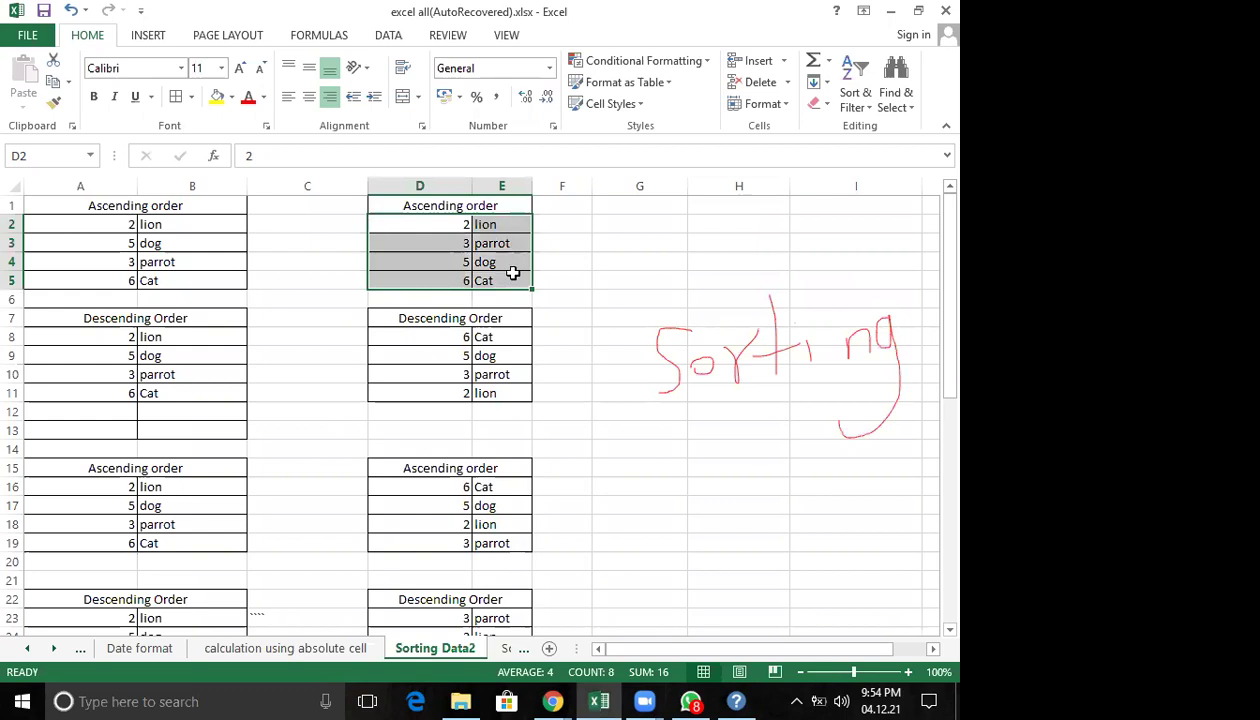
Deselect the first sorted table and look through the ascending and descending order examples on the worksheet.
{"action": "left_click", "coordinate": [655, 261]}
{"action": "left_click", "coordinate": [468, 226]}
{"action": "left_click", "coordinate": [668, 228]}
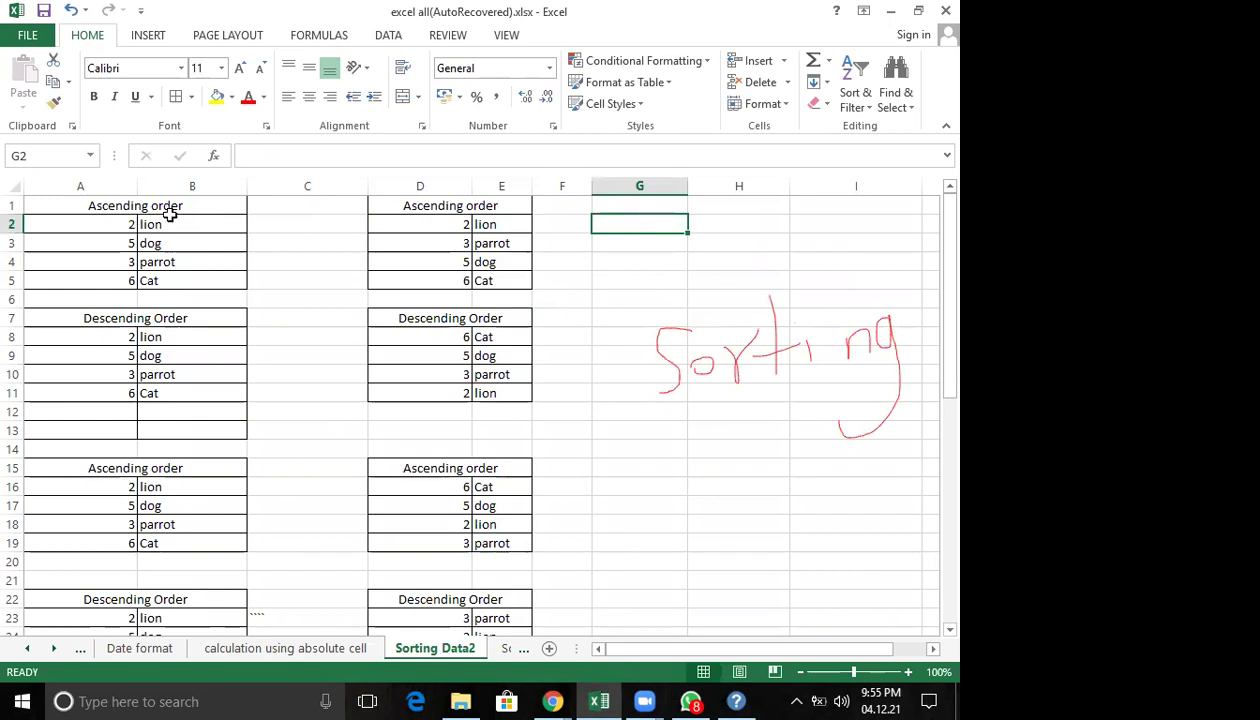
{"action": "scroll", "coordinate": [249, 455], "scroll_direction": "down", "scroll_amount": 3}
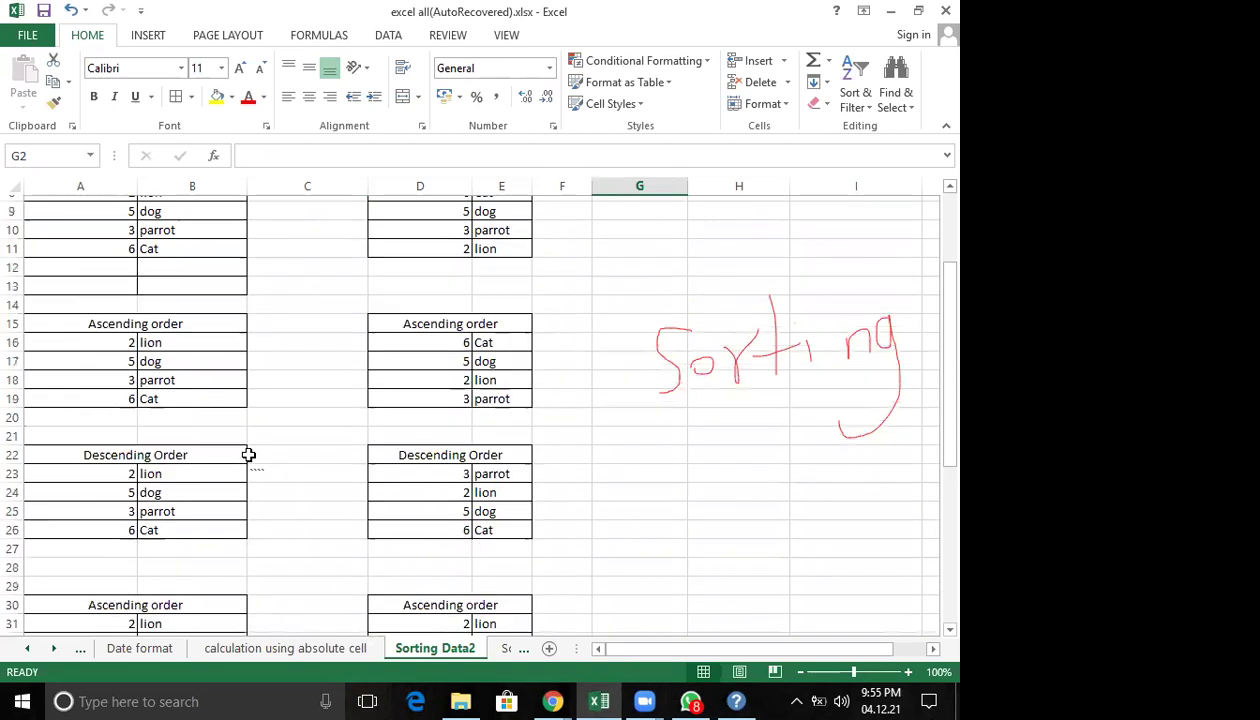
{"action": "scroll", "coordinate": [249, 455], "scroll_direction": "up", "scroll_amount": 3}
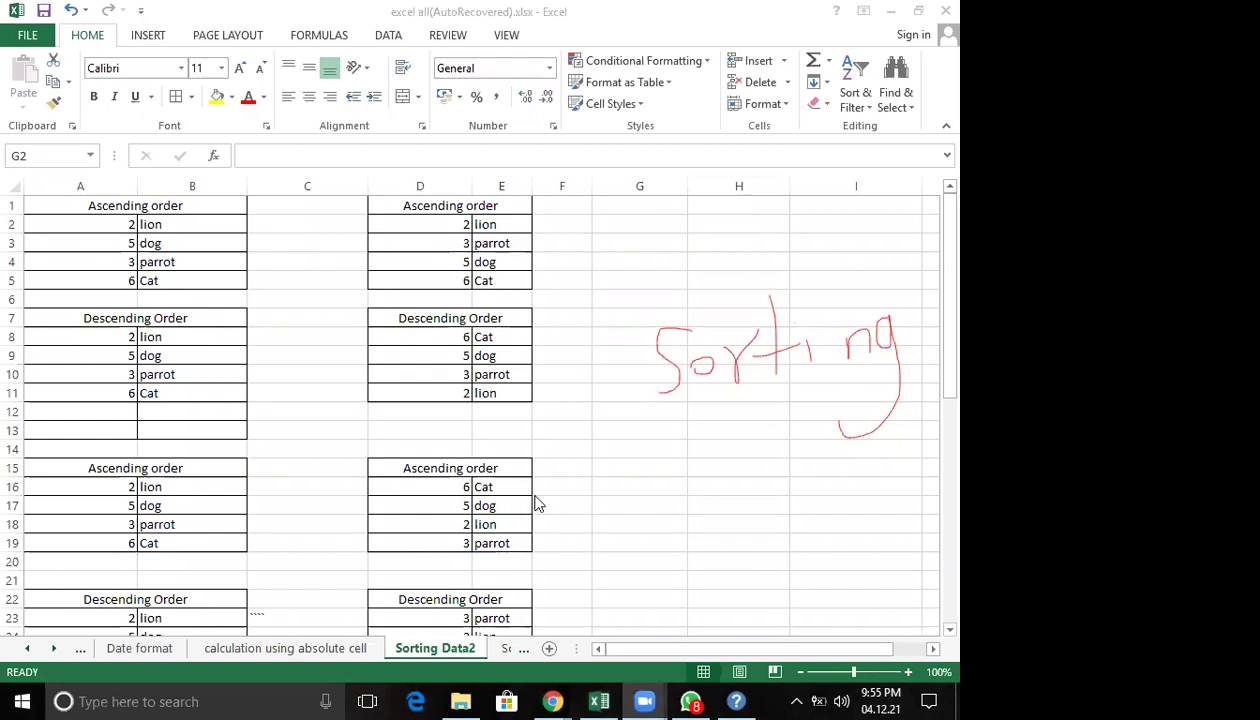
Handwrite the word "data" below the "Sorting" annotation.
{"action": "mouse_move", "coordinate": [668, 446]}
{"action": "left_mouse_down"}
{"action": "mouse_move", "coordinate": [652, 441]}
{"action": "mouse_move", "coordinate": [668, 420]}
{"action": "mouse_move", "coordinate": [716, 448]}
{"action": "left_mouse_up"}
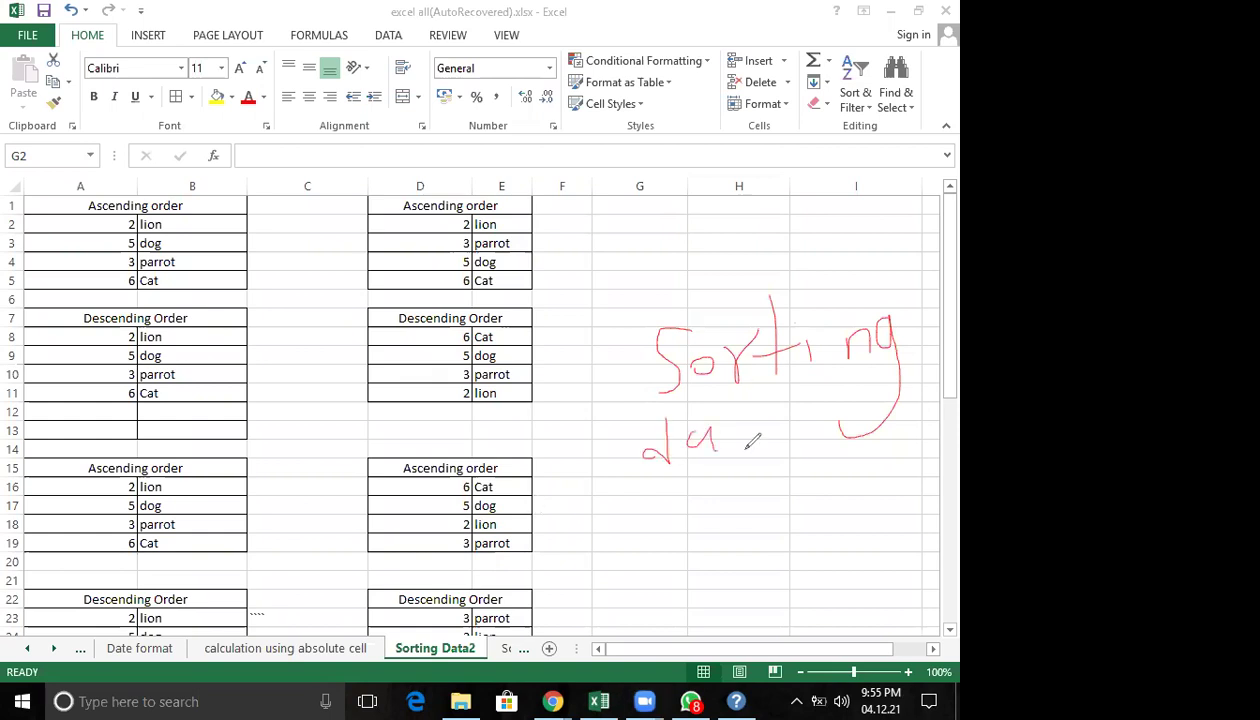
{"action": "left_click_drag", "start_coordinate": [742, 395], "coordinate": [744, 450]}
{"action": "mouse_move", "coordinate": [728, 433]}
{"action": "left_mouse_down"}
{"action": "mouse_move", "coordinate": [772, 428]}
{"action": "mouse_move", "coordinate": [800, 446]}
{"action": "mouse_move", "coordinate": [816, 436]}
{"action": "mouse_move", "coordinate": [816, 448]}
{"action": "left_mouse_up"}
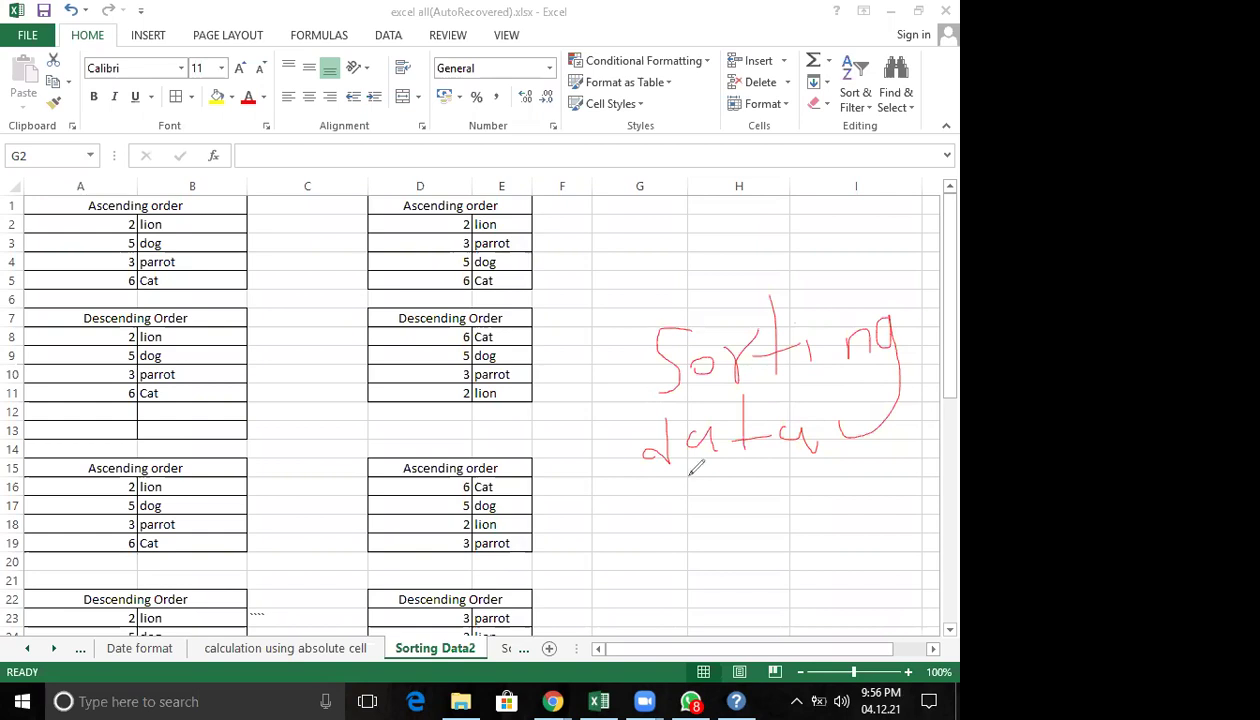
Clear the annotations, and draw a downward arrow over column C and an upward arrow over the first sorted table.
{"action": "key", "text": "e"}
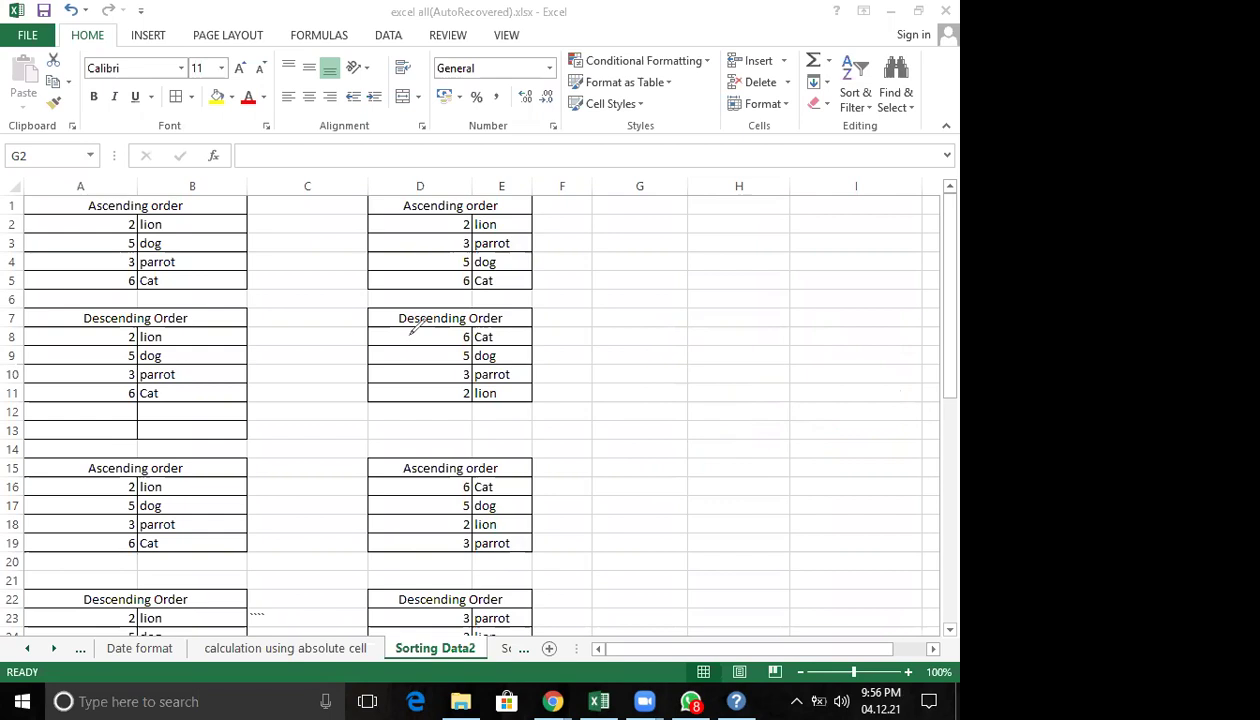
{"action": "left_click_drag", "start_coordinate": [337, 222], "coordinate": [327, 334]}
{"action": "mouse_move", "coordinate": [298, 317]}
{"action": "left_mouse_down"}
{"action": "mouse_move", "coordinate": [316, 357]}
{"action": "mouse_move", "coordinate": [368, 294]}
{"action": "left_mouse_up"}
{"action": "left_click_drag", "start_coordinate": [488, 208], "coordinate": [477, 349]}
{"action": "left_click_drag", "start_coordinate": [423, 264], "coordinate": [514, 232]}
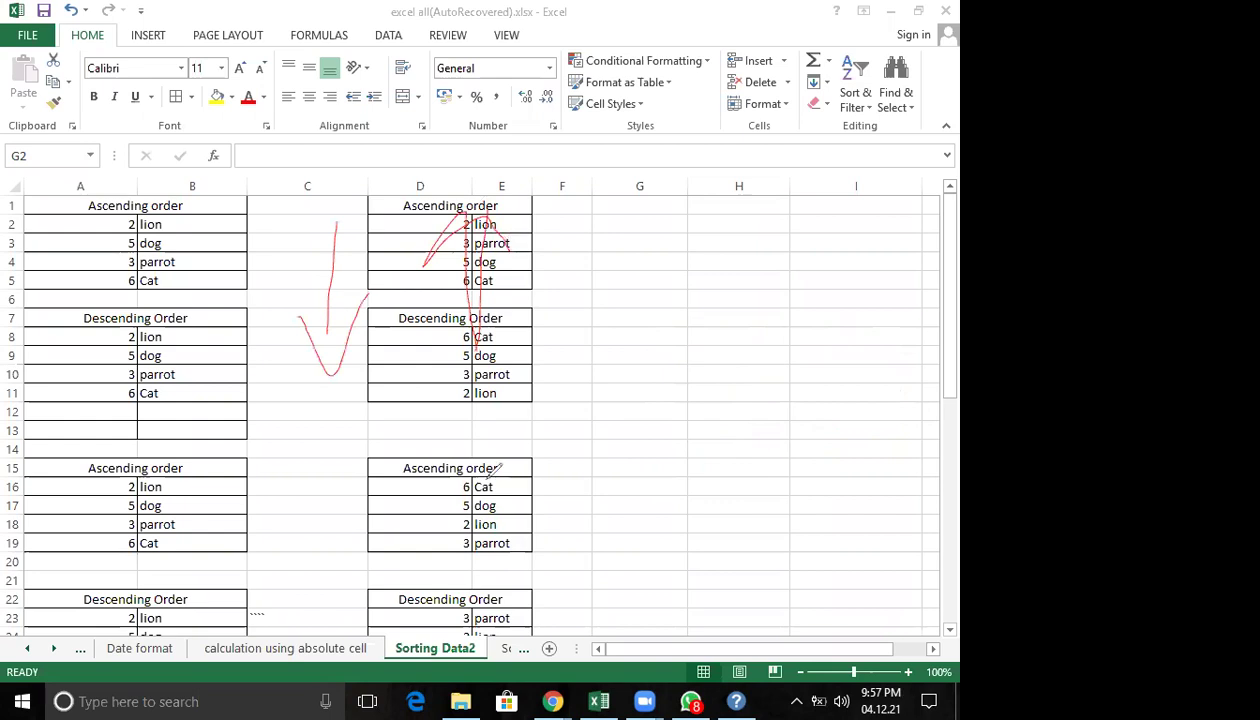
Clear the arrows and handwrite the word "Ascending" in parentheses across the sorted tables and the empty cells.
{"action": "key", "text": "e"}
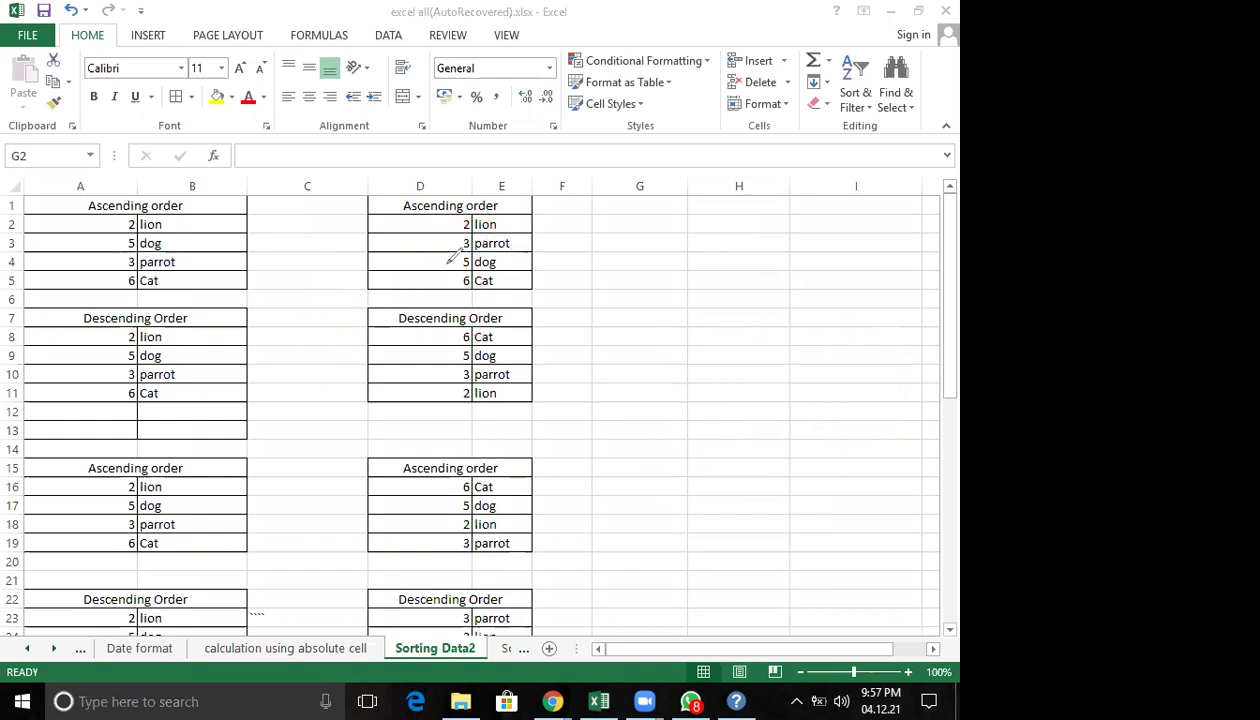
{"action": "mouse_move", "coordinate": [463, 222]}
{"action": "left_mouse_down"}
{"action": "mouse_move", "coordinate": [410, 318]}
{"action": "mouse_move", "coordinate": [468, 352]}
{"action": "left_mouse_up"}
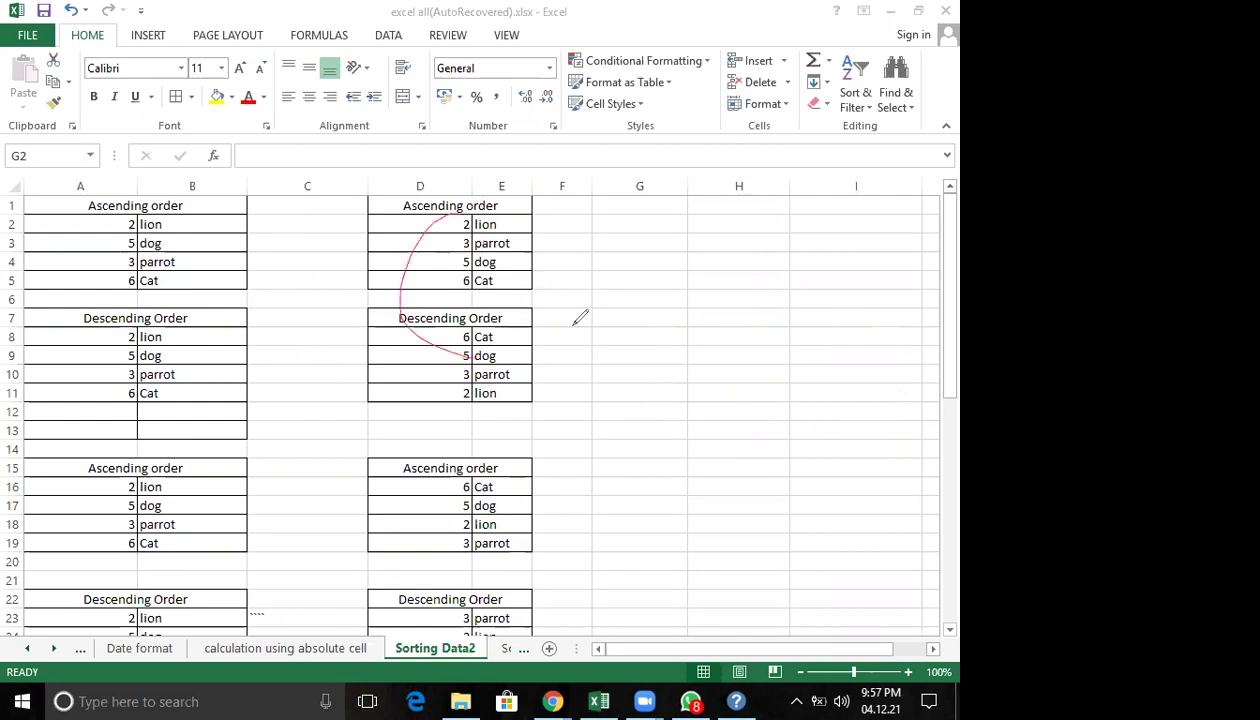
{"action": "left_click_drag", "start_coordinate": [520, 279], "coordinate": [488, 298]}
{"action": "left_click_drag", "start_coordinate": [530, 322], "coordinate": [573, 330]}
{"action": "left_click_drag", "start_coordinate": [625, 282], "coordinate": [565, 338]}
{"action": "mouse_move", "coordinate": [685, 287]}
{"action": "left_mouse_down"}
{"action": "mouse_move", "coordinate": [645, 322]}
{"action": "mouse_move", "coordinate": [765, 320]}
{"action": "left_mouse_up"}
{"action": "left_click_drag", "start_coordinate": [785, 300], "coordinate": [786, 320]}
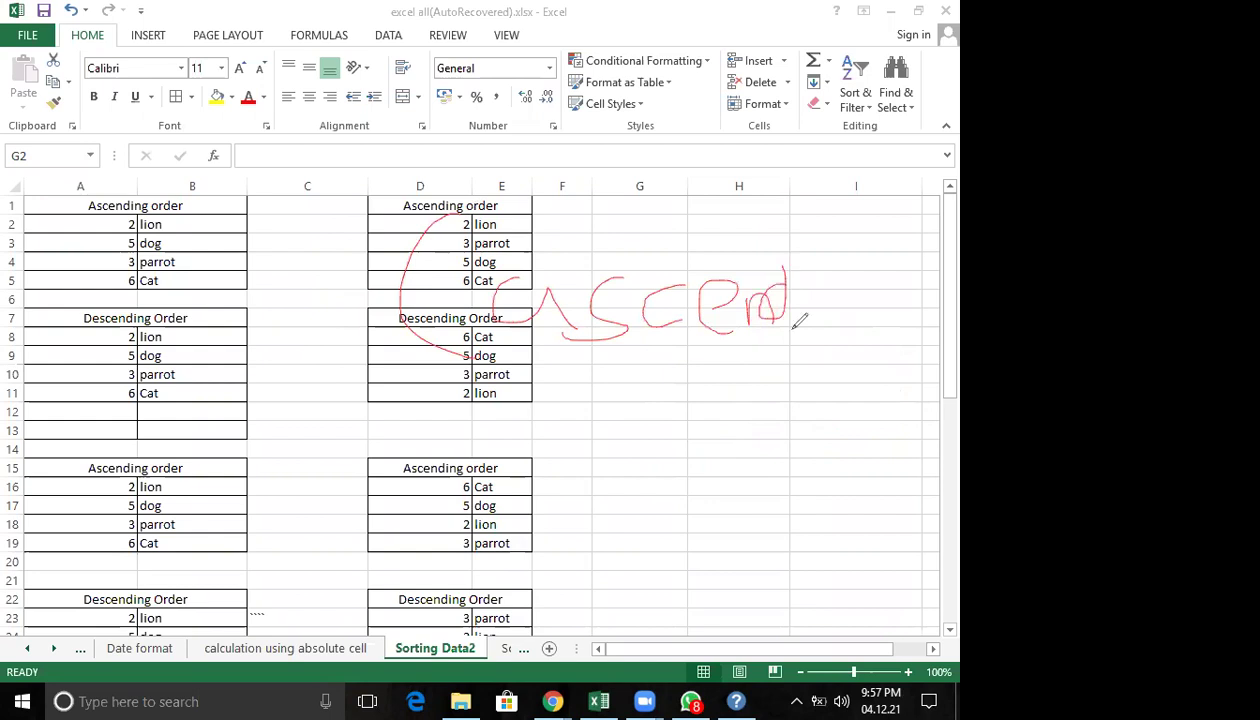
{"action": "left_click_drag", "start_coordinate": [783, 268], "coordinate": [784, 342]}
{"action": "left_click", "coordinate": [801, 281]}
{"action": "mouse_move", "coordinate": [801, 296]}
{"action": "left_mouse_down"}
{"action": "mouse_move", "coordinate": [802, 322]}
{"action": "mouse_move", "coordinate": [843, 320]}
{"action": "left_mouse_up"}
{"action": "left_click_drag", "start_coordinate": [862, 292], "coordinate": [852, 318]}
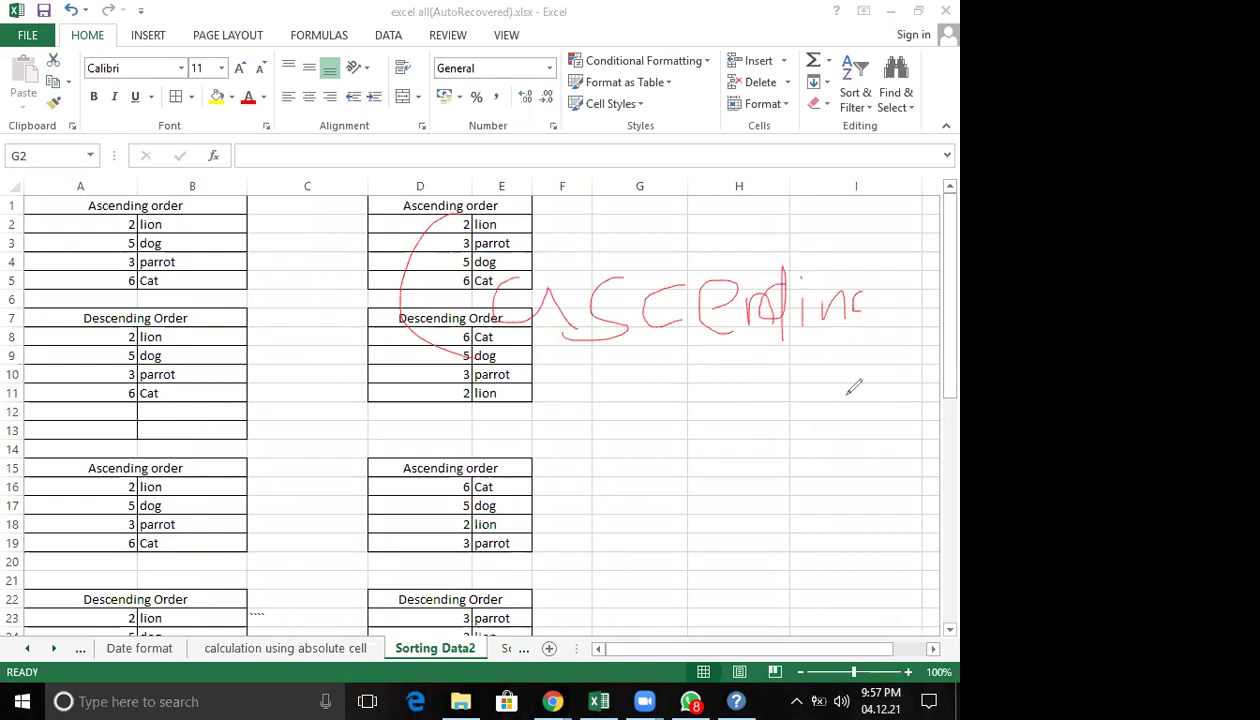
{"action": "left_click_drag", "start_coordinate": [888, 205], "coordinate": [910, 320]}
{"action": "left_click_drag", "start_coordinate": [872, 292], "coordinate": [790, 345]}
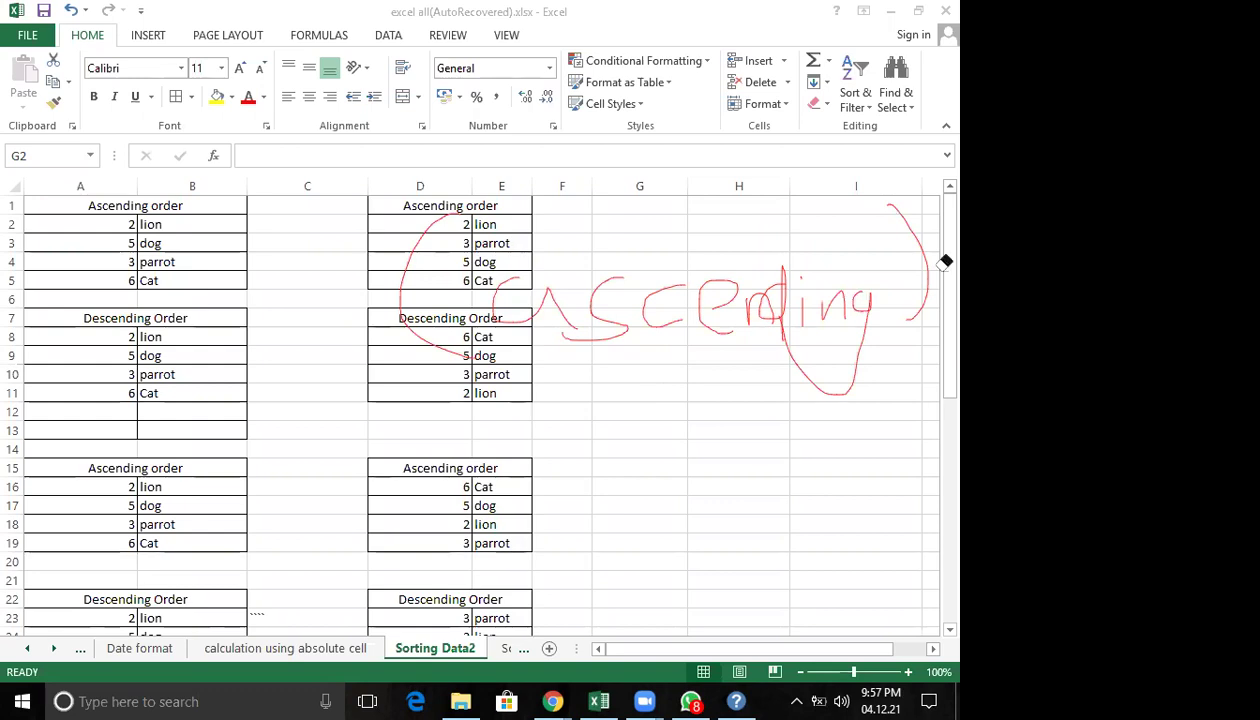
Erase the closing parenthesis after "Ascending" and continue the handwritten annotation on the line below.
{"action": "left_click", "coordinate": [912, 297]}
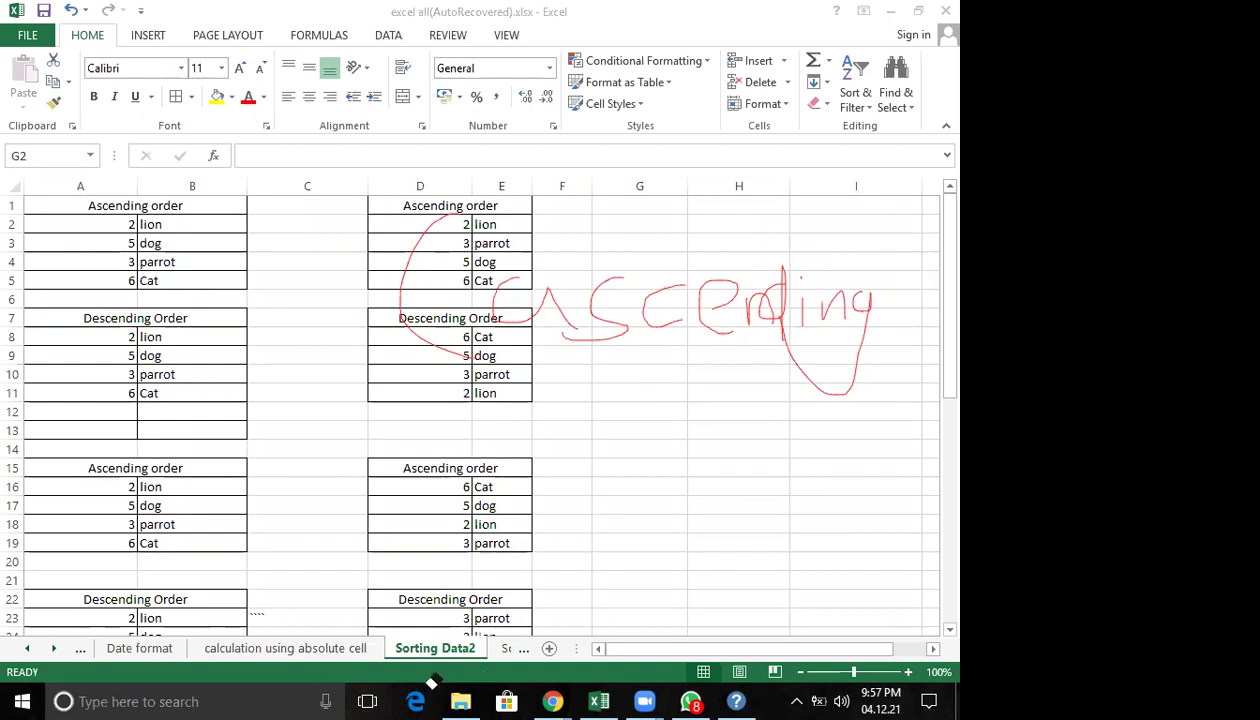
{"action": "mouse_move", "coordinate": [600, 422]}
{"action": "left_mouse_down"}
{"action": "mouse_move", "coordinate": [608, 450]}
{"action": "mouse_move", "coordinate": [648, 426]}
{"action": "mouse_move", "coordinate": [772, 462]}
{"action": "left_mouse_up"}
{"action": "mouse_move", "coordinate": [797, 425]}
{"action": "left_mouse_down"}
{"action": "mouse_move", "coordinate": [808, 460]}
{"action": "mouse_move", "coordinate": [819, 424]}
{"action": "left_mouse_up"}
{"action": "left_click_drag", "start_coordinate": [886, 380], "coordinate": [882, 470]}
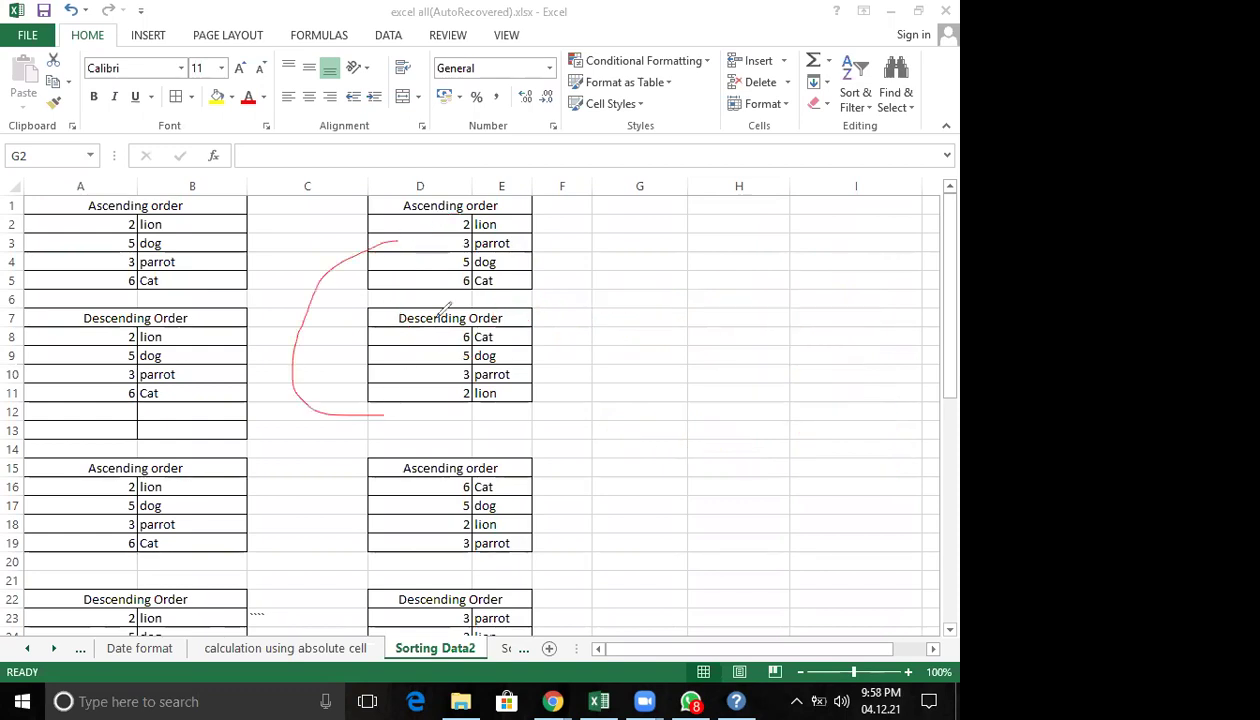
Handwrite the annotation "descending order" in parentheses across the sorted tables and the empty cells.
{"action": "left_click_drag", "start_coordinate": [446, 258], "coordinate": [444, 350]}
{"action": "mouse_move", "coordinate": [440, 325]}
{"action": "left_mouse_down"}
{"action": "mouse_move", "coordinate": [400, 357]}
{"action": "mouse_move", "coordinate": [425, 368]}
{"action": "left_mouse_up"}
{"action": "left_click_drag", "start_coordinate": [455, 356], "coordinate": [468, 368]}
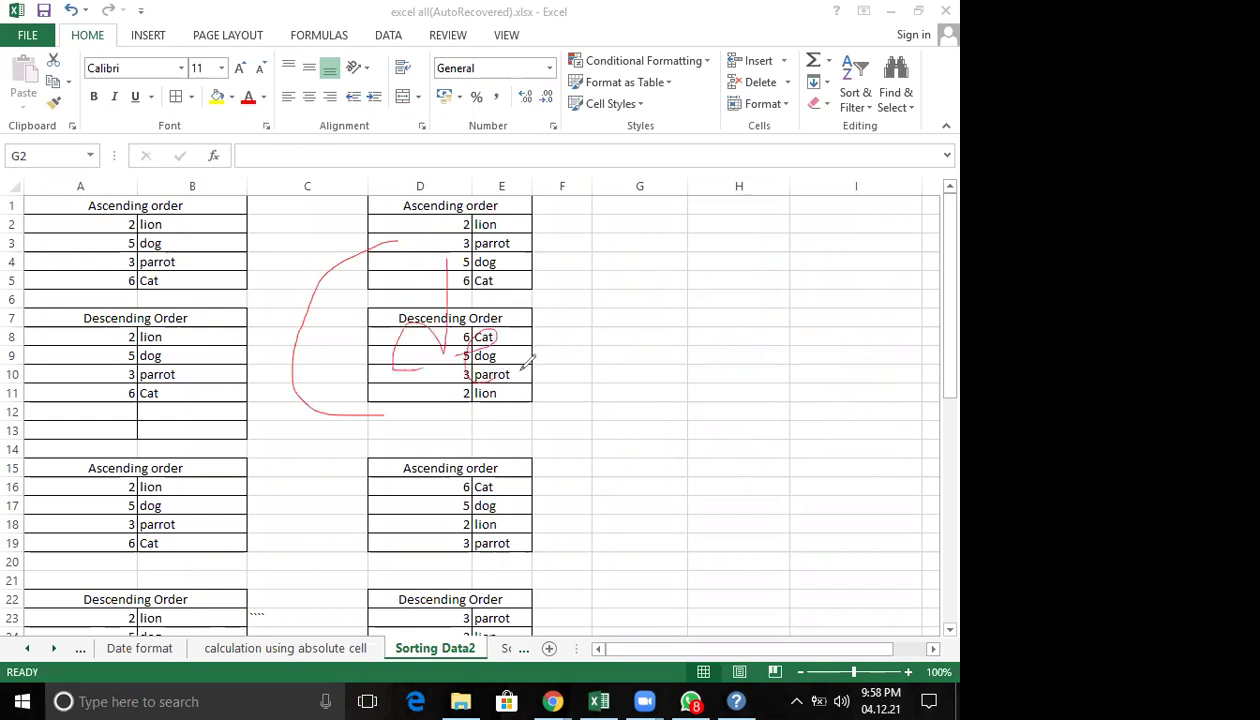
{"action": "mouse_move", "coordinate": [538, 336]}
{"action": "left_mouse_down"}
{"action": "mouse_move", "coordinate": [540, 370]}
{"action": "mouse_move", "coordinate": [617, 375]}
{"action": "left_mouse_up"}
{"action": "mouse_move", "coordinate": [665, 343]}
{"action": "left_mouse_down"}
{"action": "mouse_move", "coordinate": [682, 335]}
{"action": "mouse_move", "coordinate": [706, 374]}
{"action": "mouse_move", "coordinate": [753, 367]}
{"action": "mouse_move", "coordinate": [766, 396]}
{"action": "left_mouse_up"}
{"action": "mouse_move", "coordinate": [612, 426]}
{"action": "left_mouse_down"}
{"action": "mouse_move", "coordinate": [672, 470]}
{"action": "mouse_move", "coordinate": [690, 422]}
{"action": "left_mouse_up"}
{"action": "mouse_move", "coordinate": [726, 432]}
{"action": "left_mouse_down"}
{"action": "mouse_move", "coordinate": [728, 470]}
{"action": "mouse_move", "coordinate": [787, 455]}
{"action": "mouse_move", "coordinate": [808, 472]}
{"action": "left_mouse_up"}
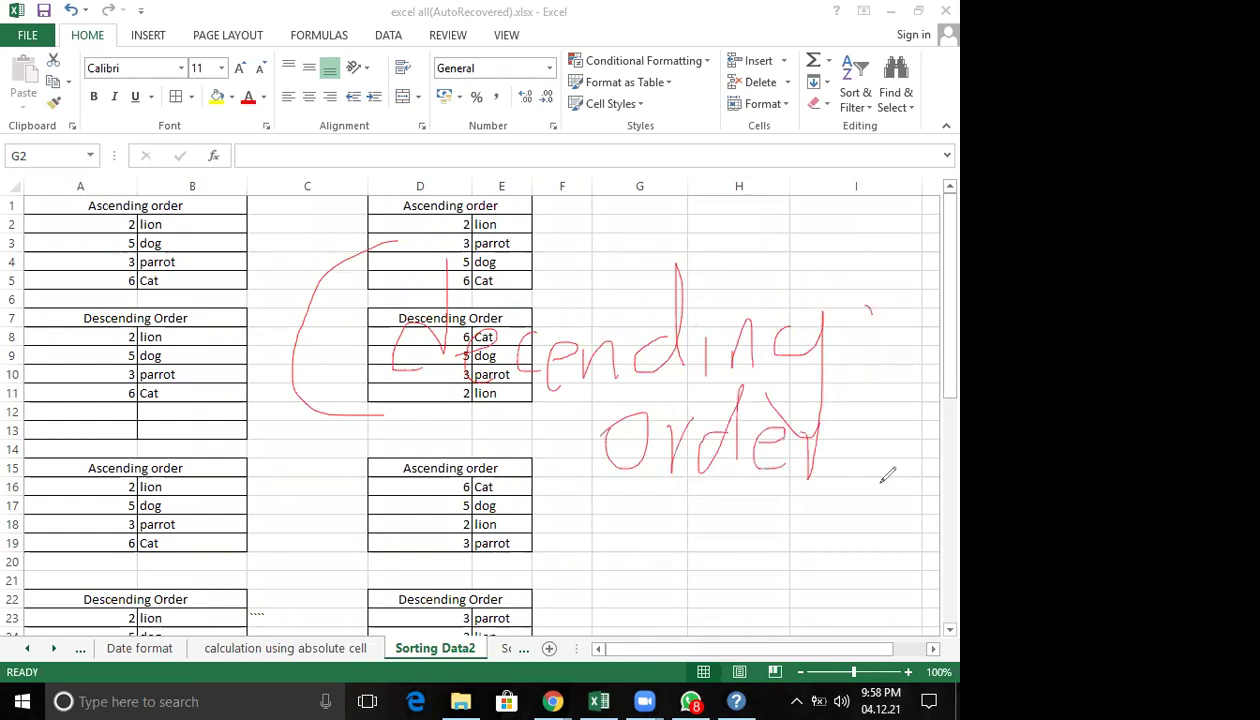
{"action": "left_click_drag", "start_coordinate": [866, 308], "coordinate": [833, 472]}
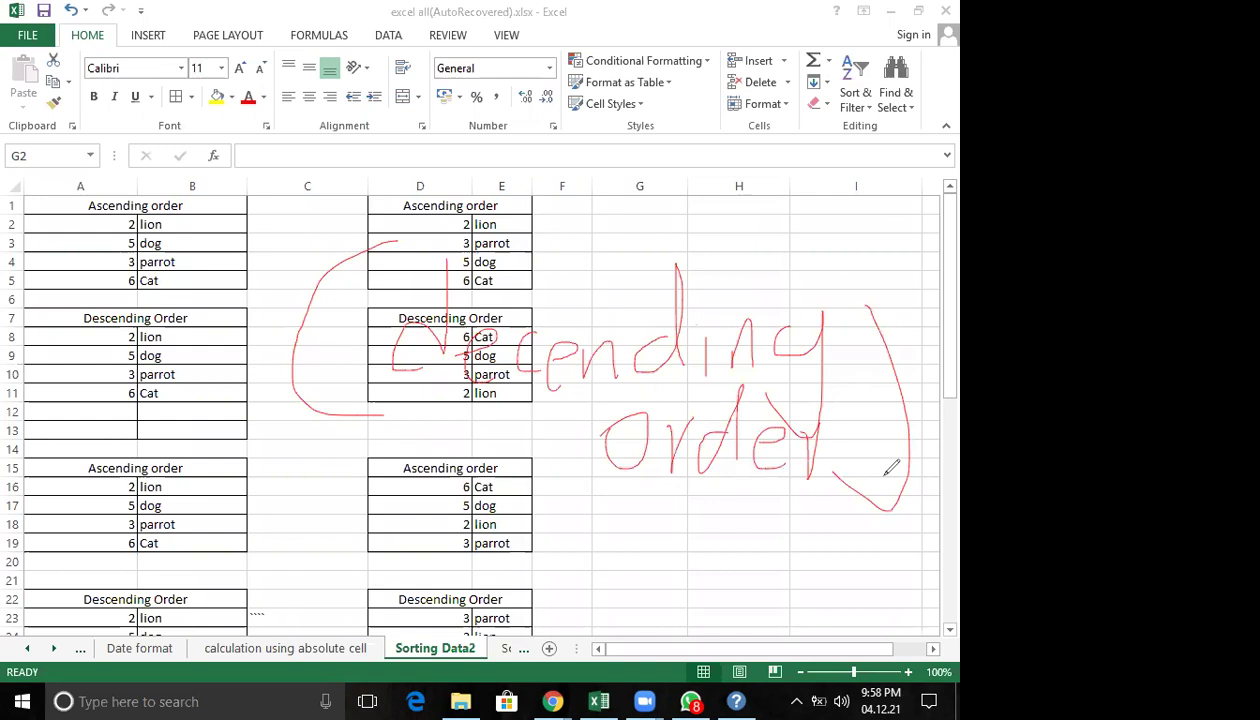
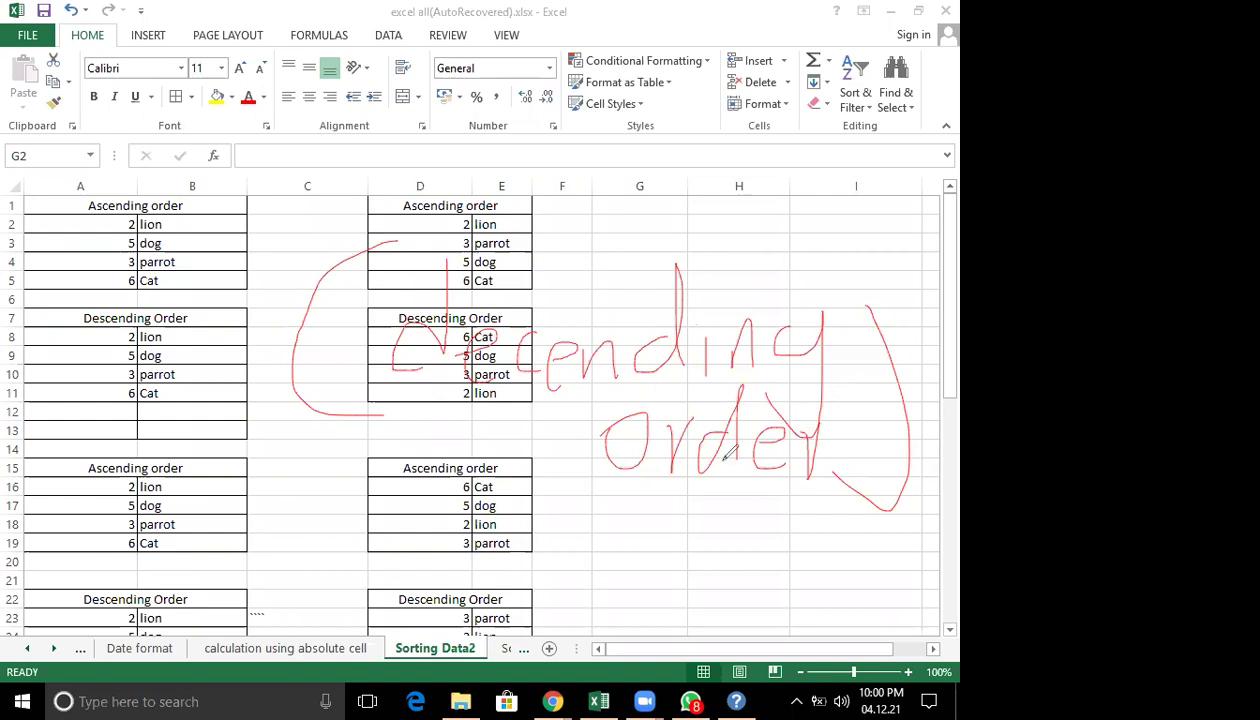
Clear the annotations, and handwrite an A above a Z with a downward arrow beside them.
{"action": "key", "text": "e"}
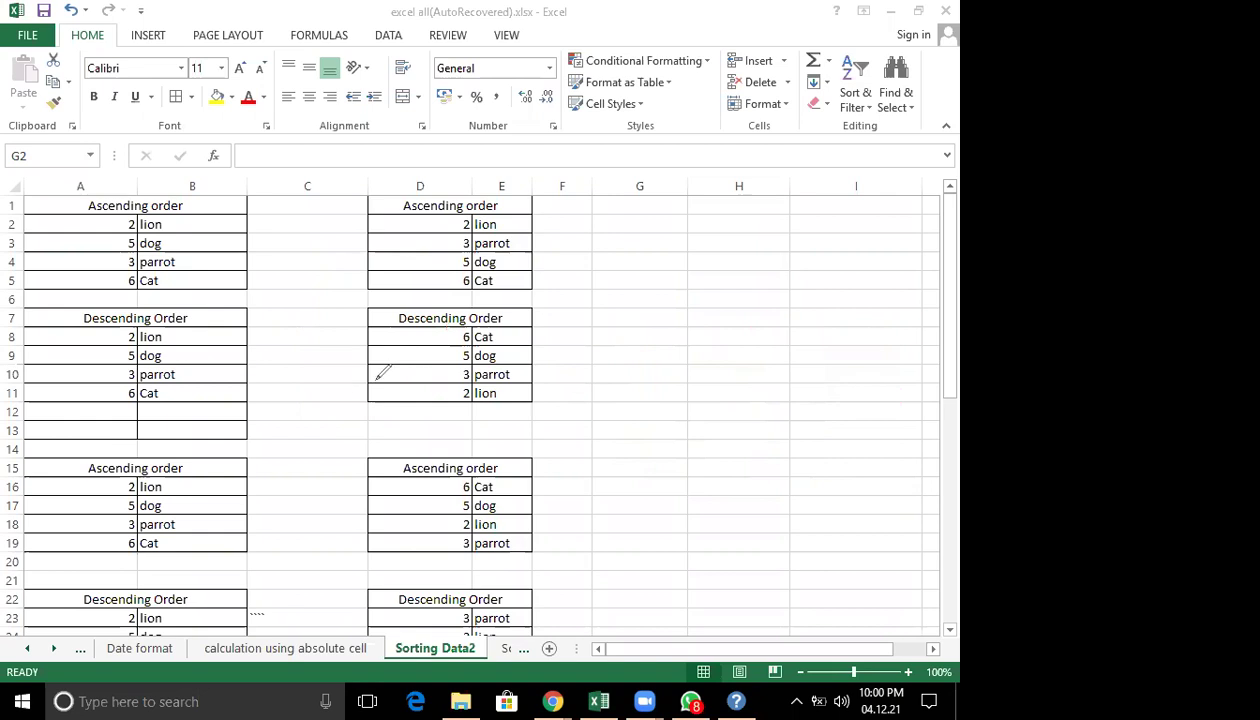
{"action": "left_click_drag", "start_coordinate": [311, 314], "coordinate": [309, 386]}
{"action": "mouse_move", "coordinate": [309, 386]}
{"action": "left_mouse_down"}
{"action": "mouse_move", "coordinate": [311, 301]}
{"action": "mouse_move", "coordinate": [364, 386]}
{"action": "left_mouse_up"}
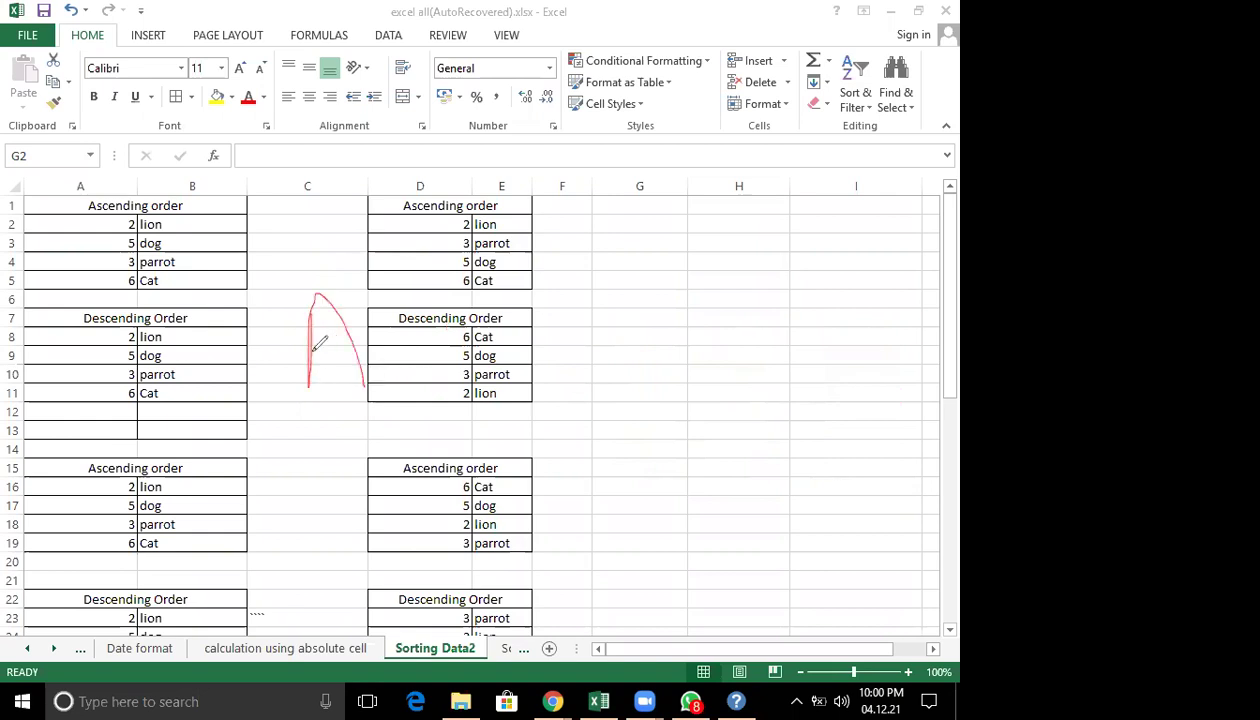
{"action": "left_click_drag", "start_coordinate": [312, 346], "coordinate": [363, 346]}
{"action": "left_click_drag", "start_coordinate": [290, 427], "coordinate": [387, 456]}
{"action": "mouse_move", "coordinate": [455, 305]}
{"action": "left_mouse_down"}
{"action": "mouse_move", "coordinate": [480, 408]}
{"action": "mouse_move", "coordinate": [506, 378]}
{"action": "mouse_move", "coordinate": [472, 383]}
{"action": "left_mouse_up"}
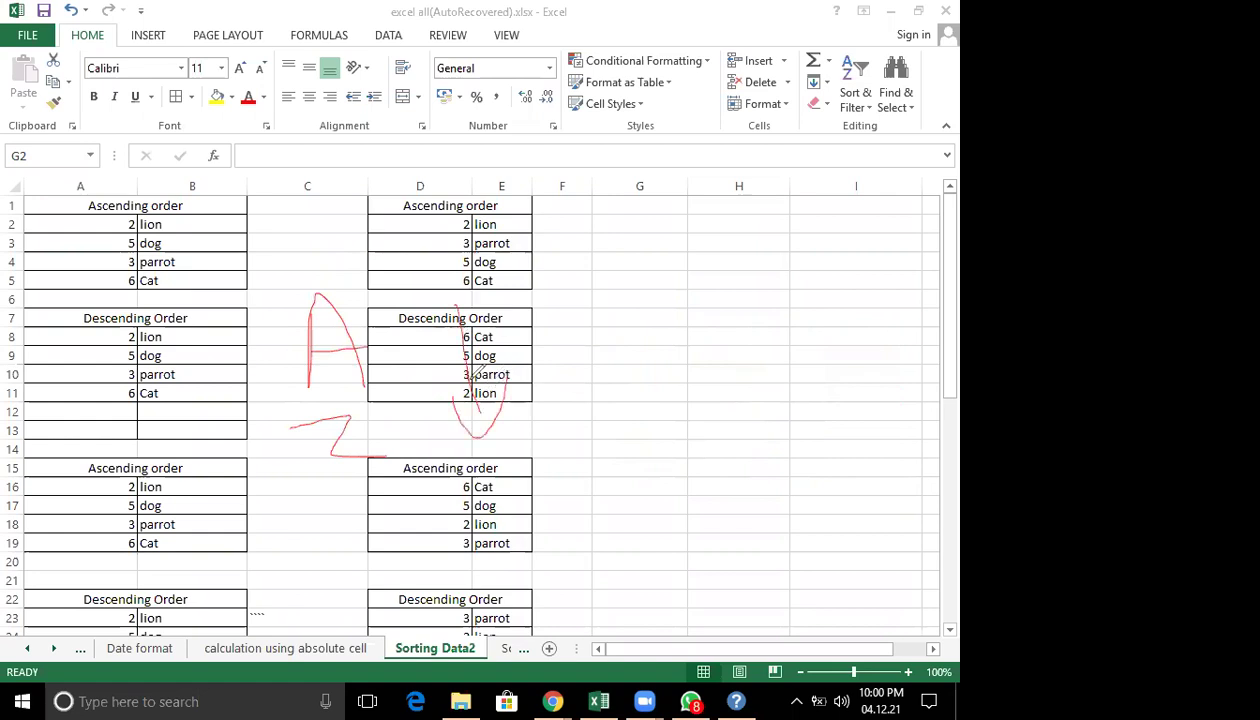
Handwrite a Z above an A below the first pair of letters.
{"action": "key", "text": "ctrl+z"}
{"action": "mouse_move", "coordinate": [328, 521]}
{"action": "left_mouse_down"}
{"action": "mouse_move", "coordinate": [350, 512]}
{"action": "mouse_move", "coordinate": [350, 546]}
{"action": "mouse_move", "coordinate": [430, 530]}
{"action": "left_mouse_up"}
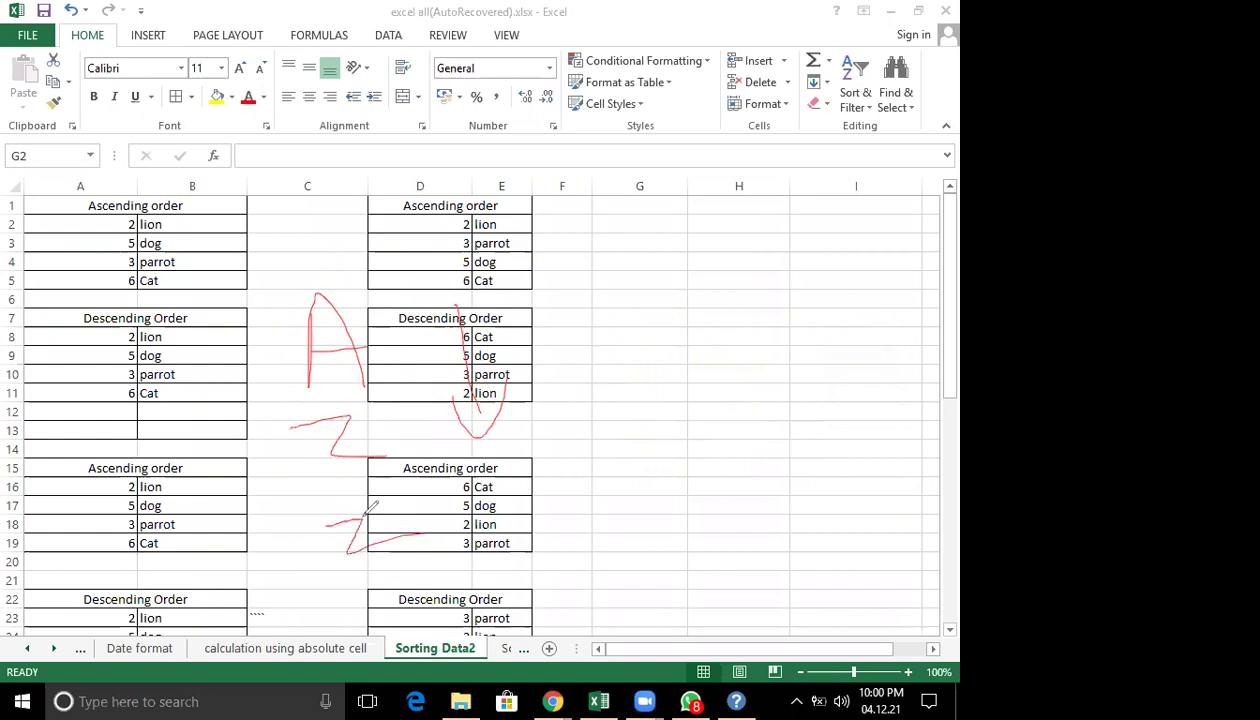
{"action": "mouse_move", "coordinate": [362, 620]}
{"action": "left_mouse_down"}
{"action": "mouse_move", "coordinate": [402, 618]}
{"action": "mouse_move", "coordinate": [406, 596]}
{"action": "left_mouse_up"}
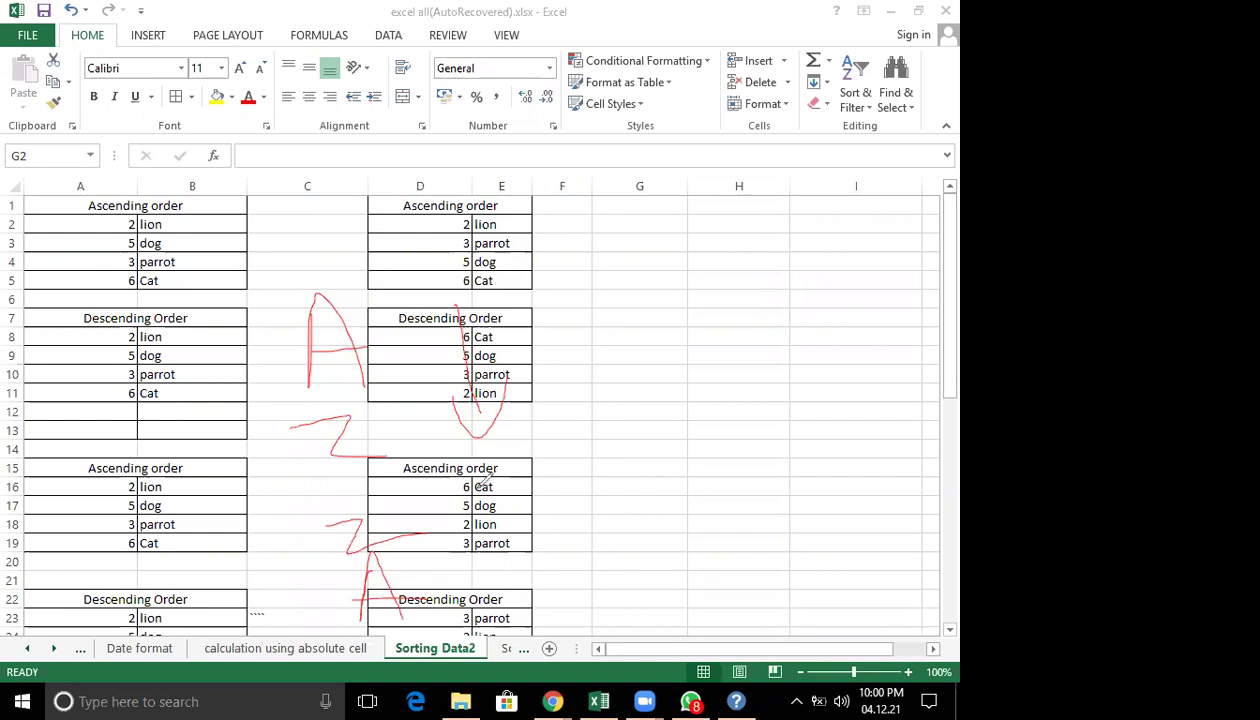
Draw a downward arrow beside the handwritten Z and A, and circle the Sort & Filter command.
{"action": "left_click_drag", "start_coordinate": [472, 466], "coordinate": [493, 556]}
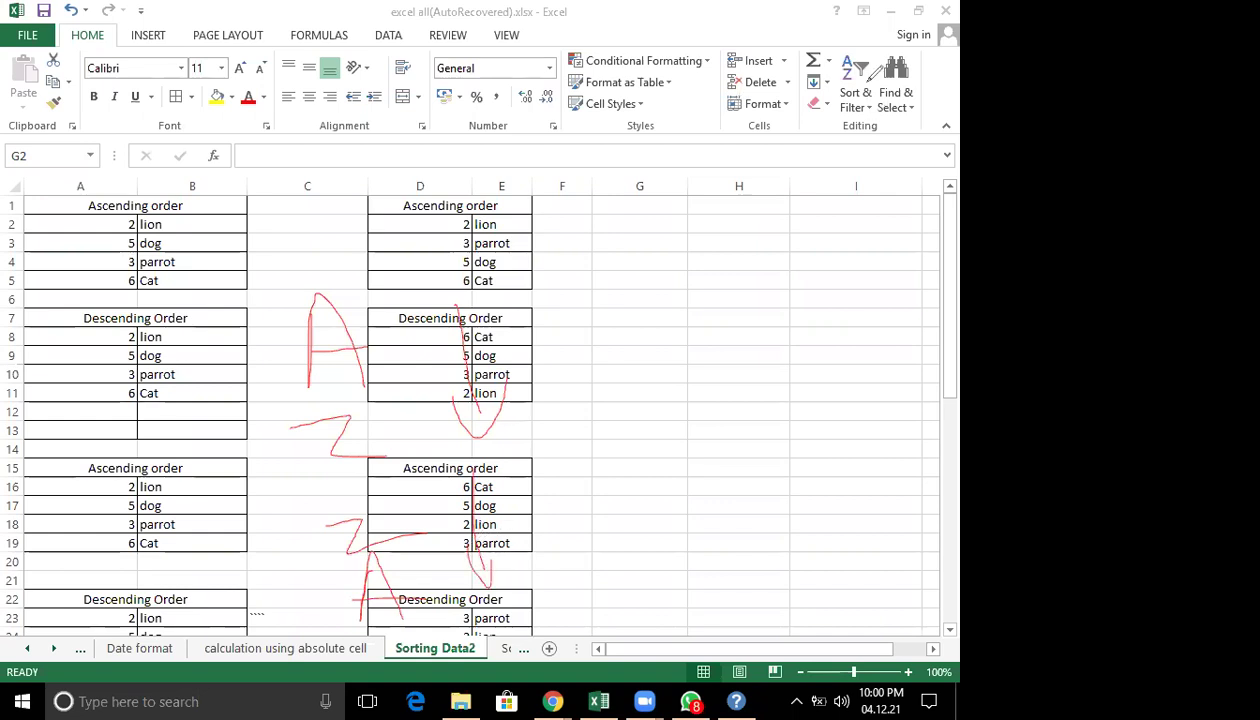
{"action": "left_click_drag", "start_coordinate": [850, 45], "coordinate": [842, 50]}
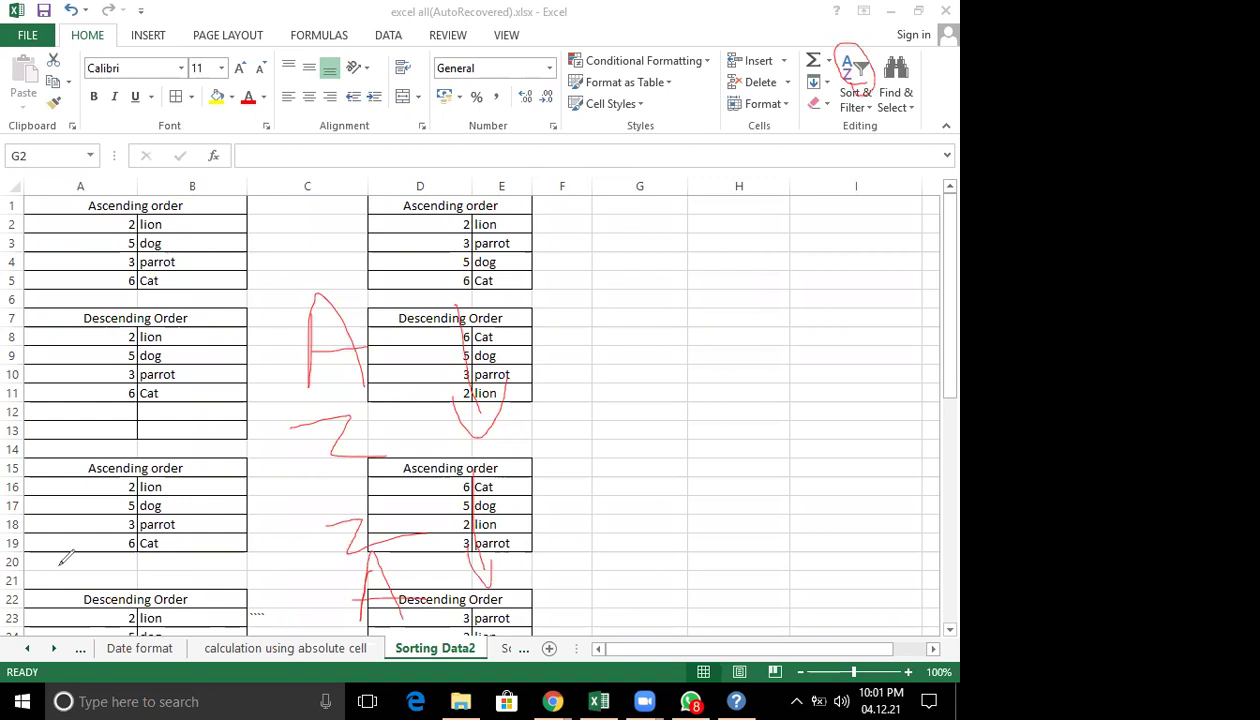
Display the Sort & Filter options, point out Sort A to Z and Sort Z to A, and close the list.
{"action": "left_click", "coordinate": [867, 111]}
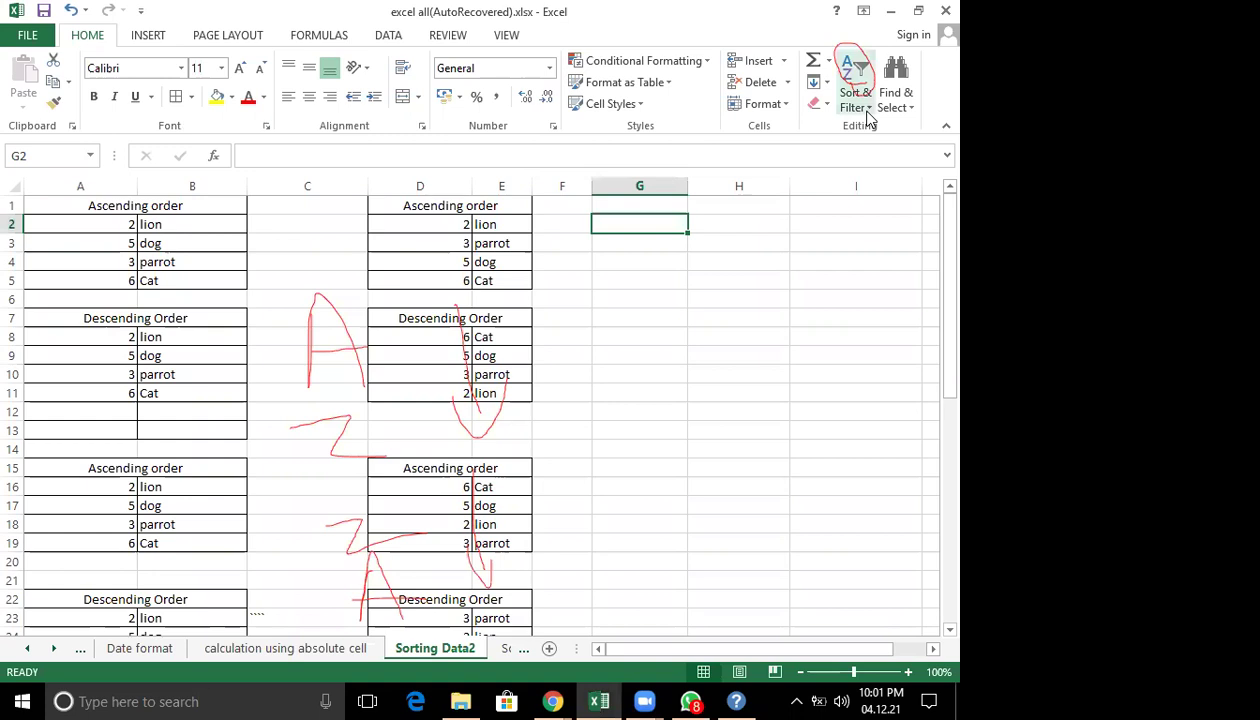
{"action": "left_click", "coordinate": [863, 109]}
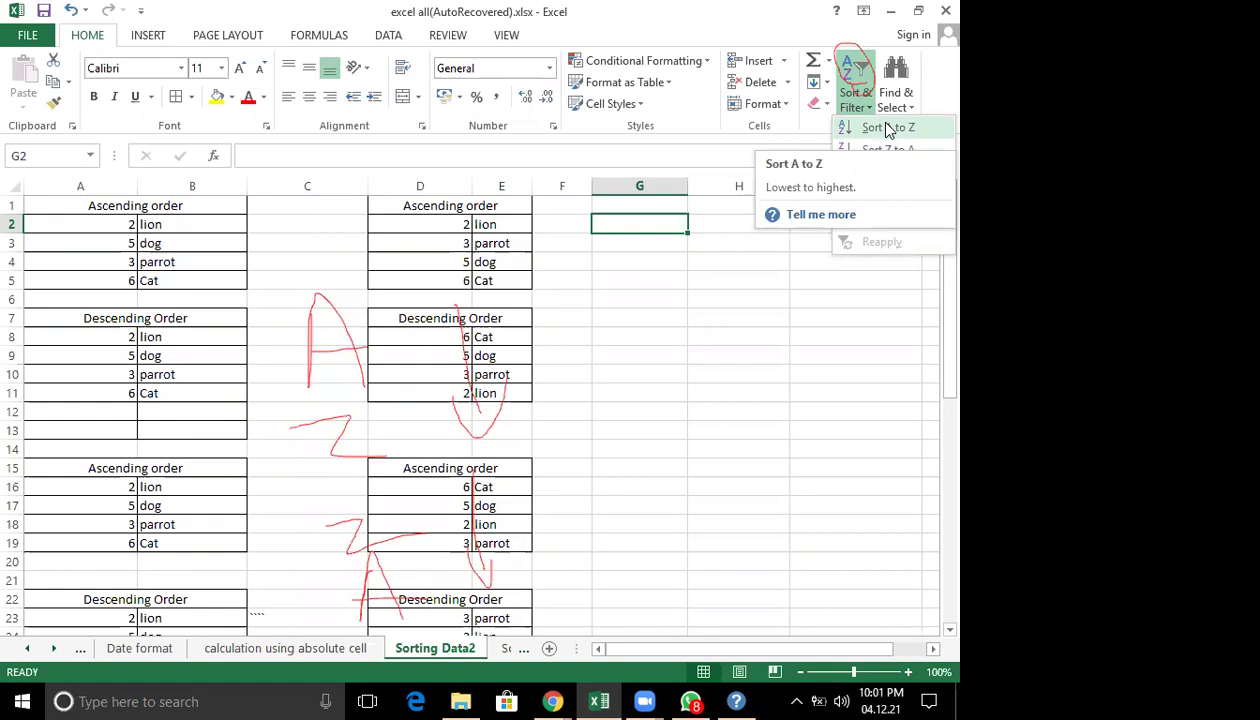
{"action": "key", "text": "Down"}
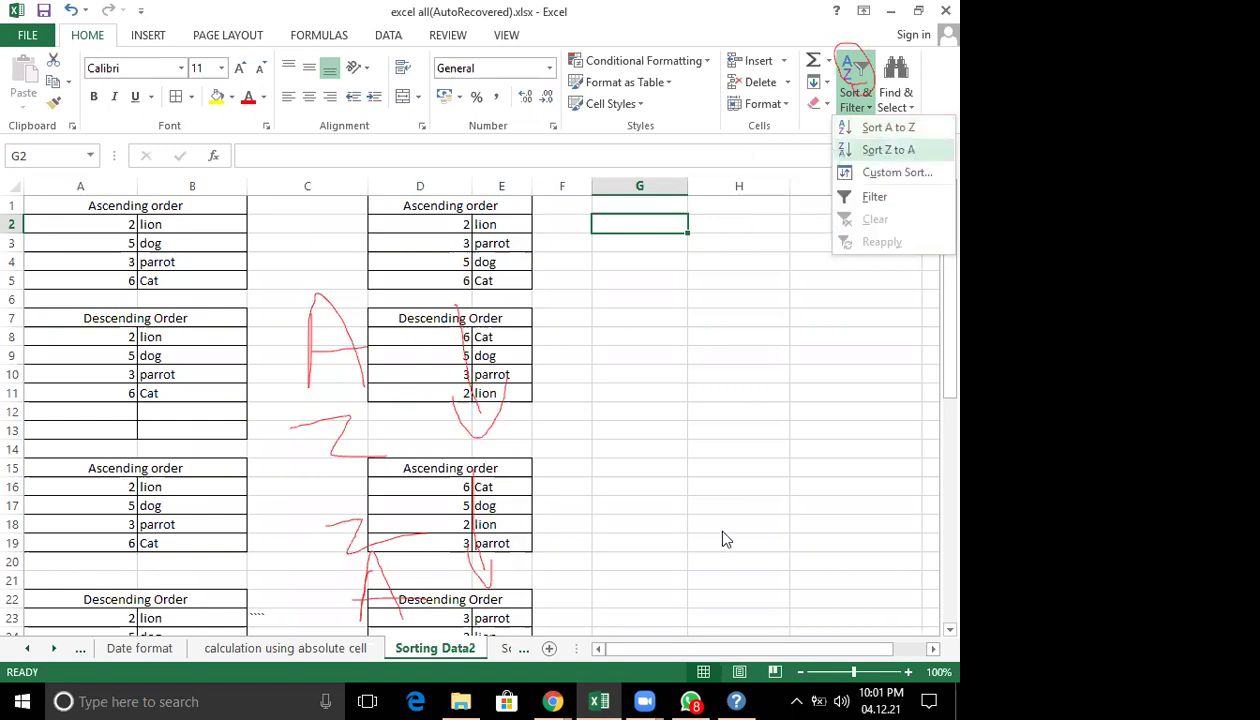
{"action": "left_click", "coordinate": [680, 529]}
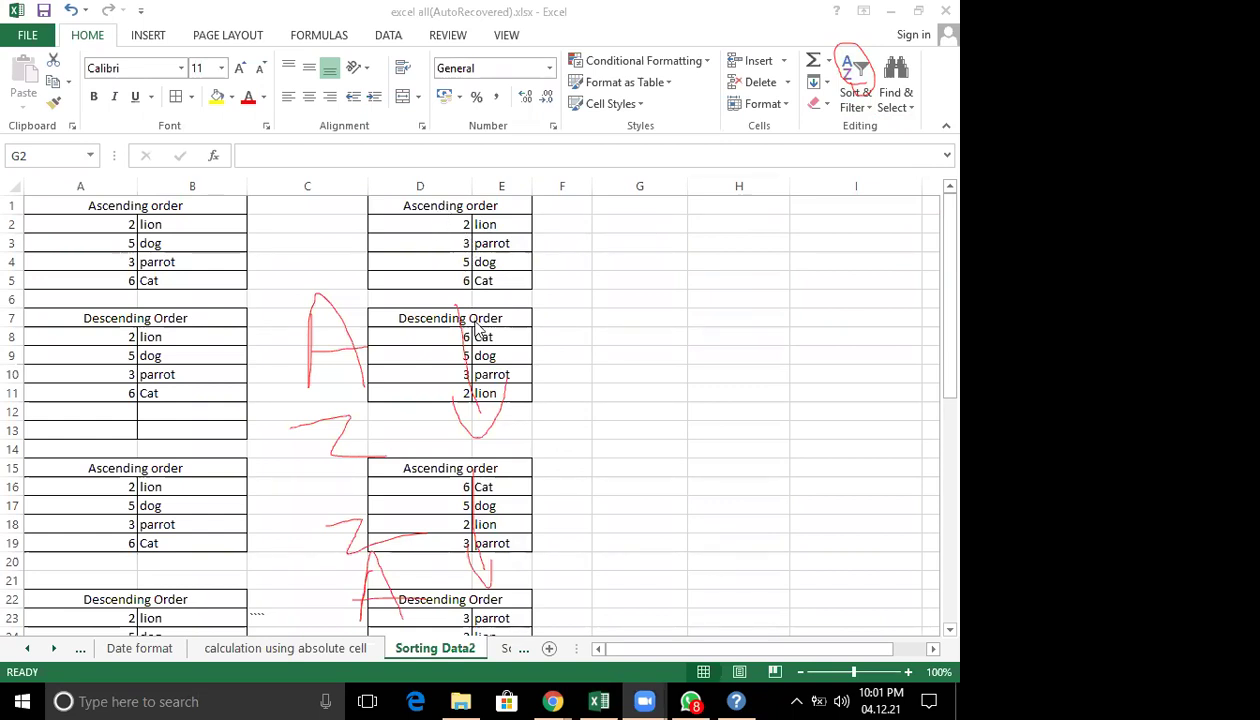
Examine the remaining ascending and descending example tables and the two lists of names, ages and addresses below them.
{"action": "scroll", "coordinate": [545, 406], "scroll_direction": "down", "scroll_amount": 7}
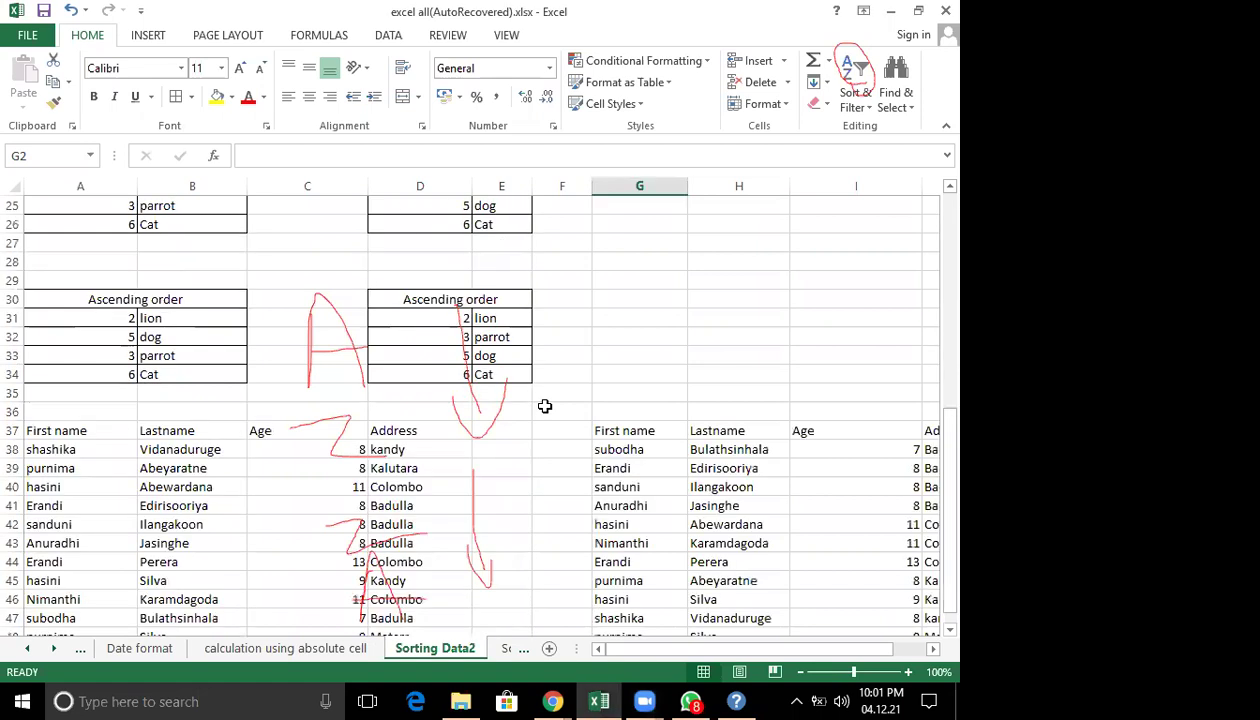
{"action": "scroll", "coordinate": [515, 318], "scroll_direction": "down", "scroll_amount": 6}
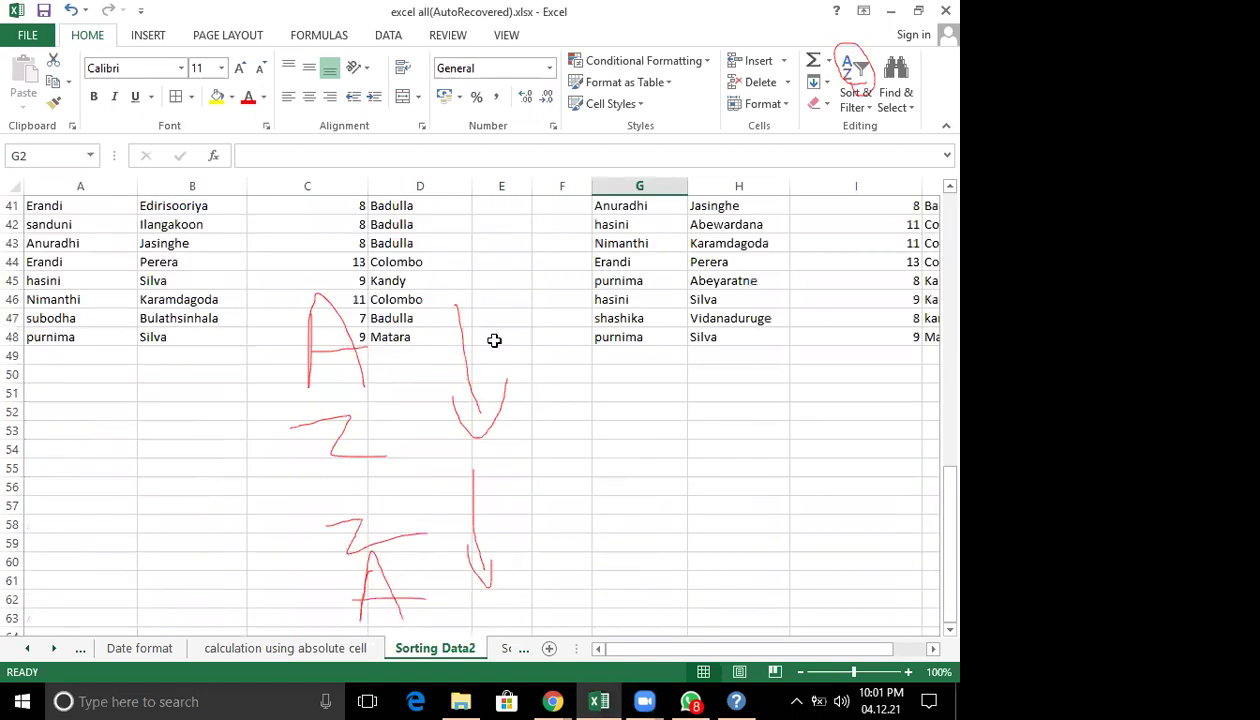
{"action": "scroll", "coordinate": [480, 370], "scroll_direction": "up", "scroll_amount": 4}
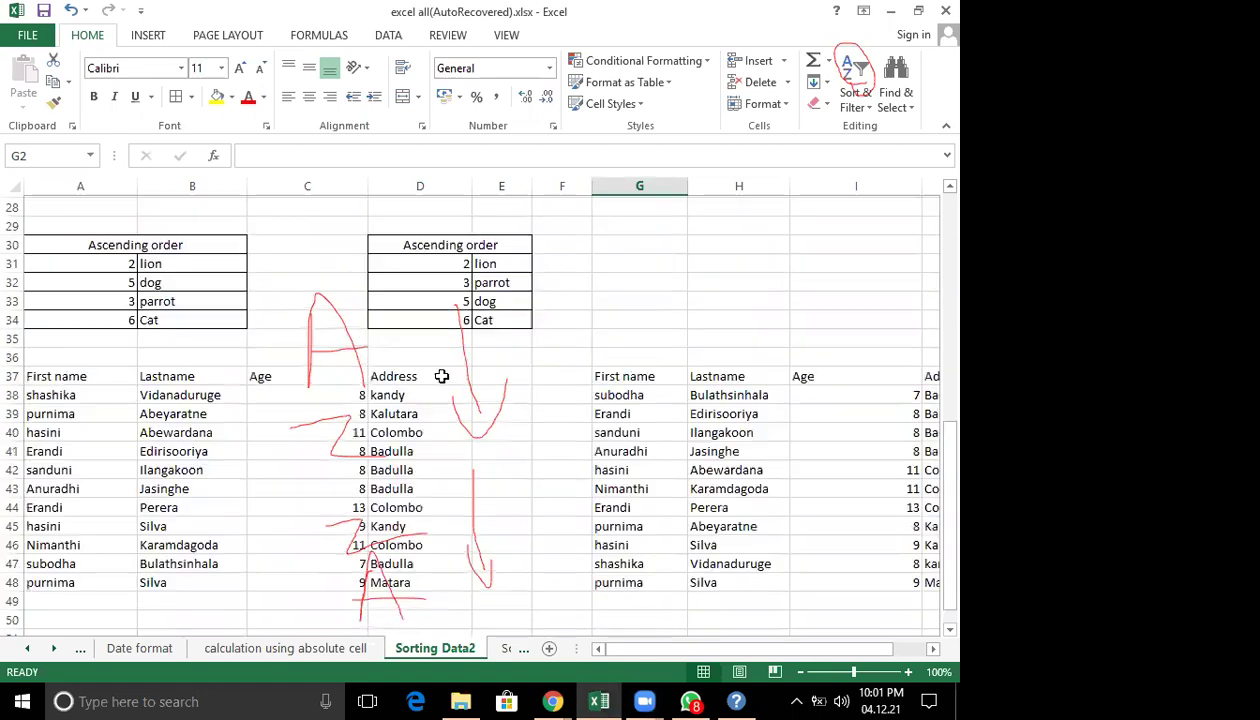
{"action": "scroll", "coordinate": [230, 353], "scroll_direction": "down", "scroll_amount": 1}
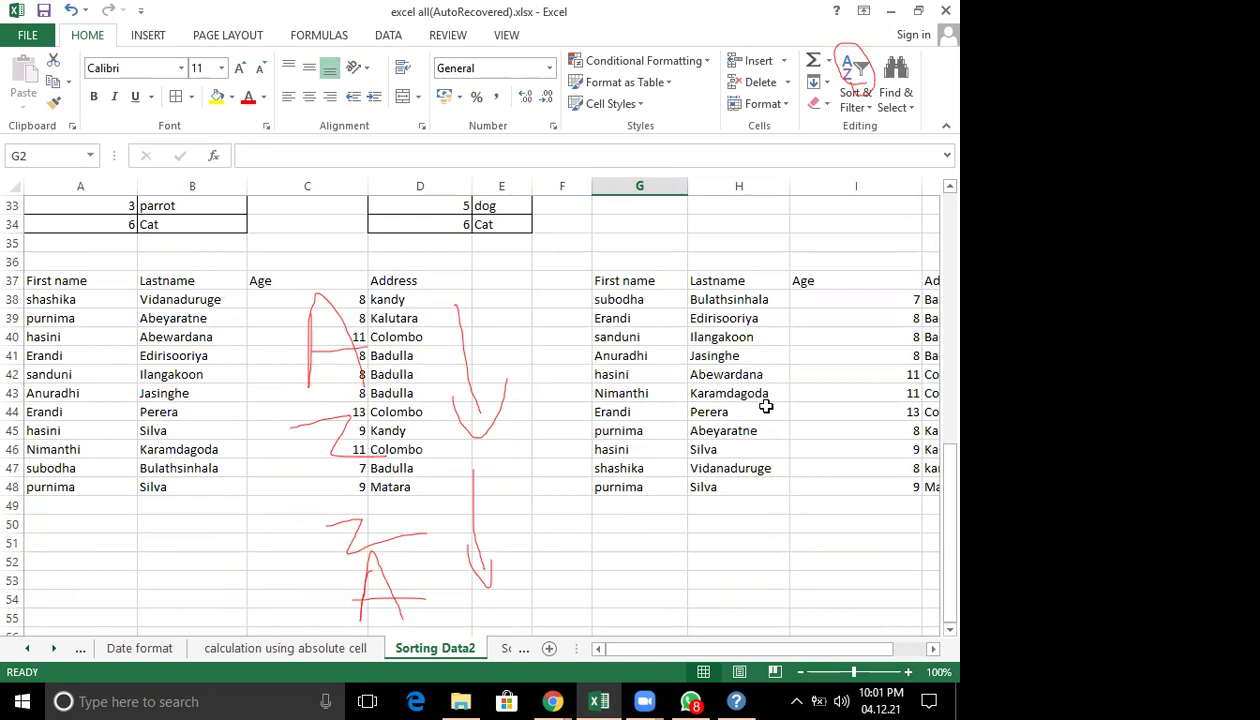
{"action": "scroll", "coordinate": [765, 406], "scroll_direction": "up", "scroll_amount": 5}
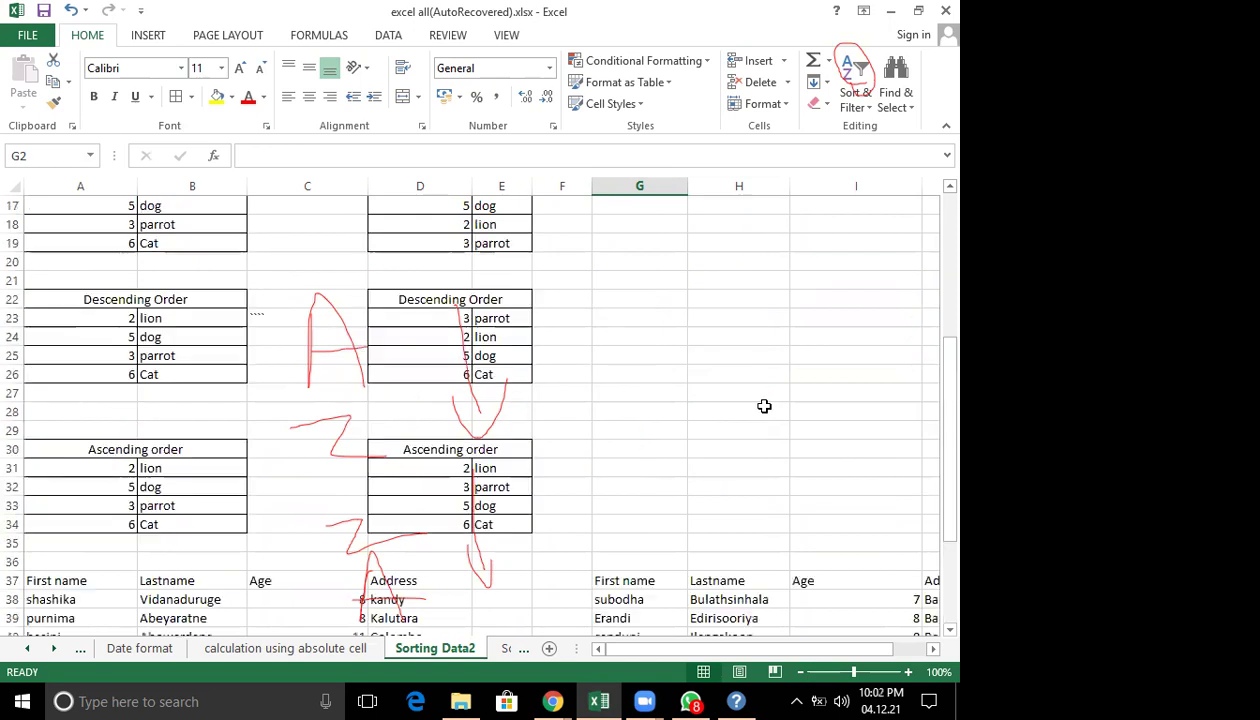
{"action": "scroll", "coordinate": [764, 406], "scroll_direction": "down", "scroll_amount": 5}
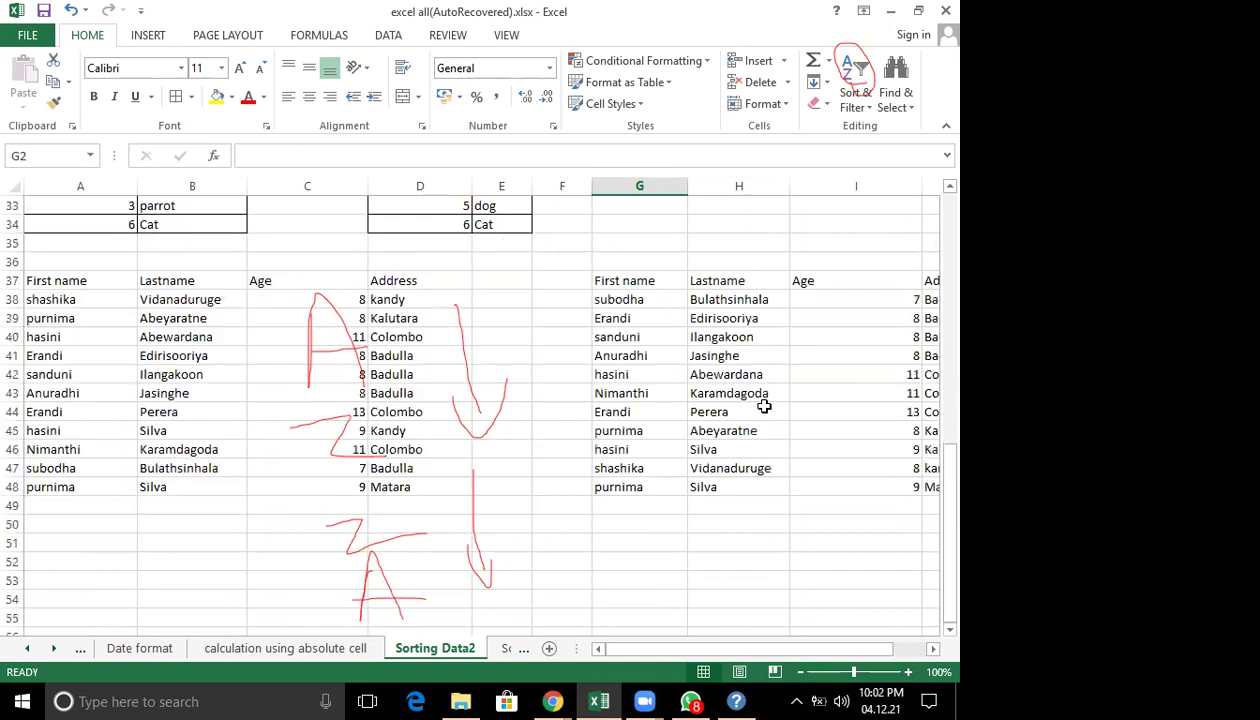